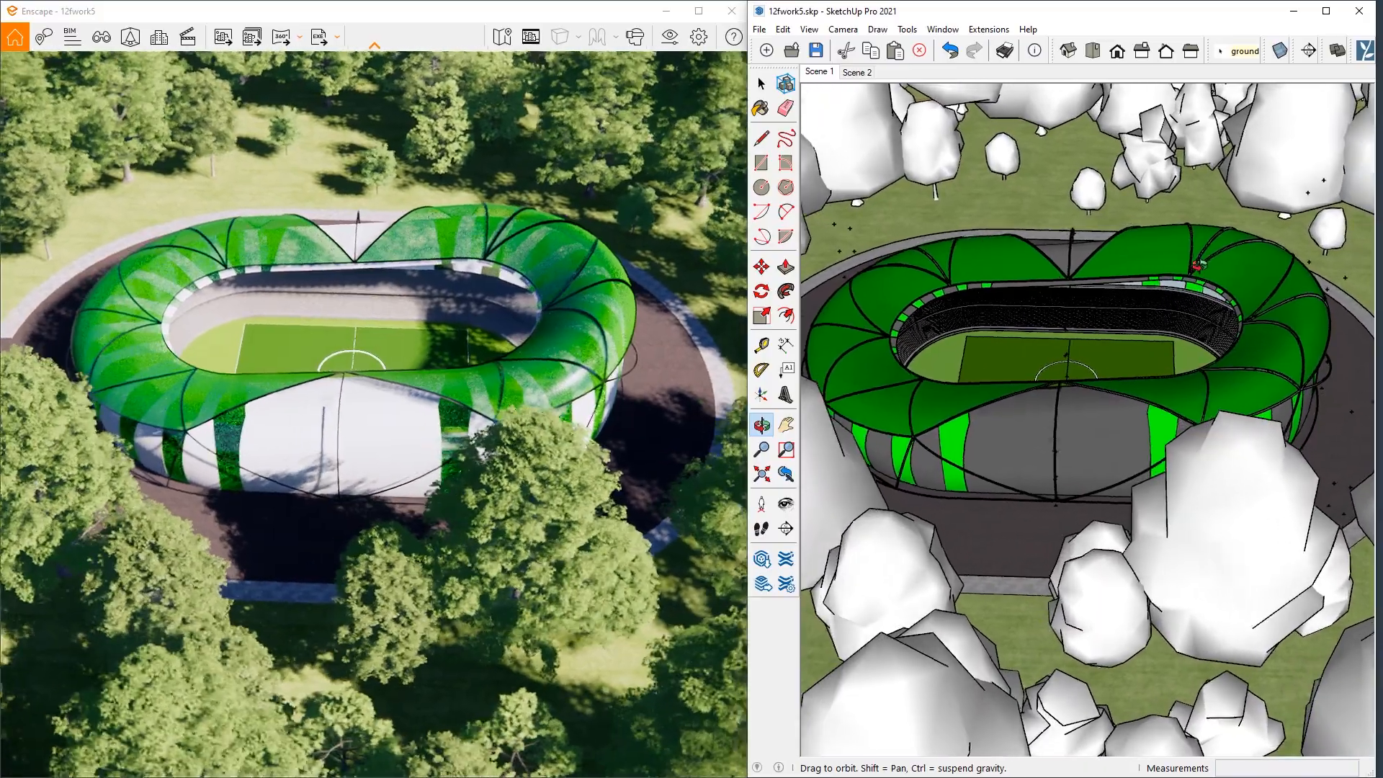
Step: Examine the finished stadium model and its rendered preview from the side and from above
{"action": "mouse_move", "coordinate": [829, 291]}
{"action": "middle_mouse_down"}
{"action": "mouse_move", "coordinate": [983, 281]}
{"action": "mouse_move", "coordinate": [1232, 303]}
{"action": "middle_mouse_up"}
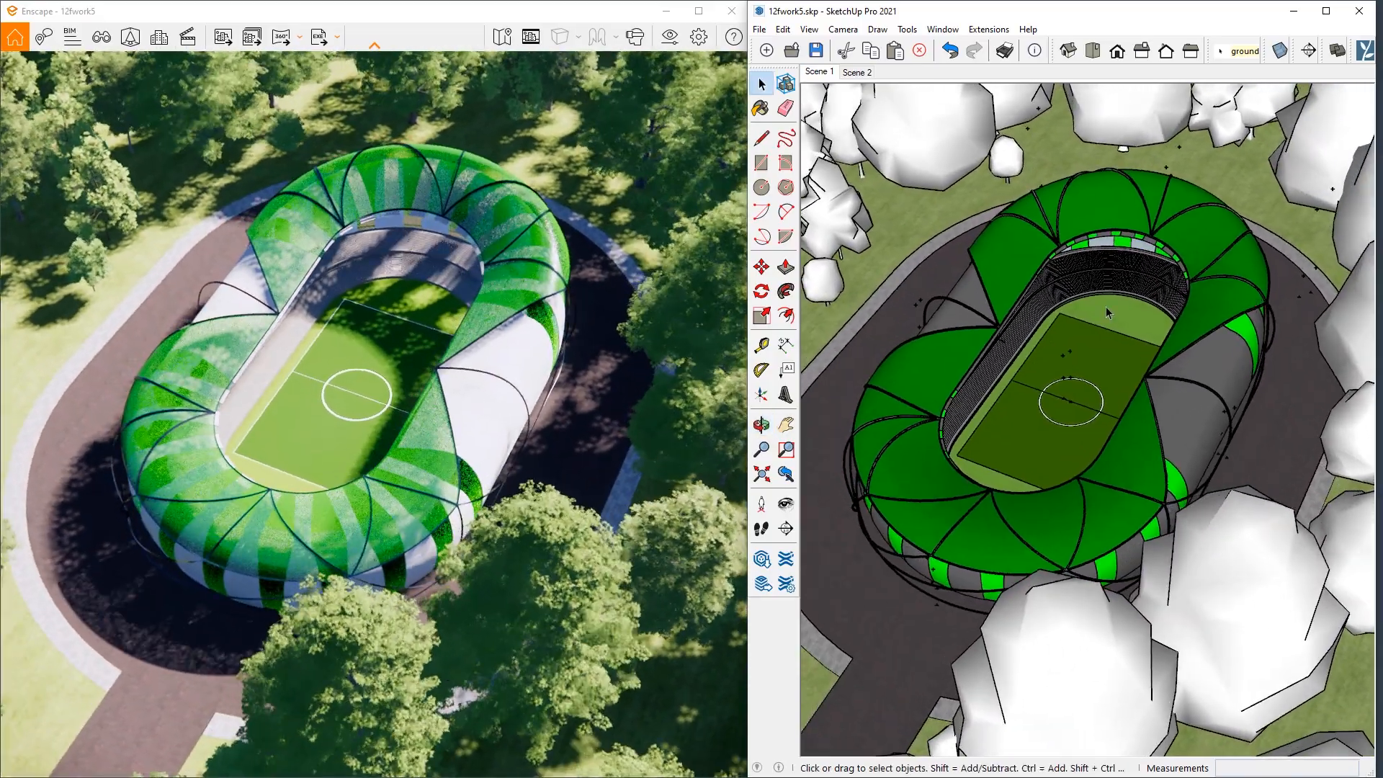
{"action": "middle_click_drag", "start_coordinate": [830, 287], "coordinate": [1006, 283]}
{"action": "key", "text": "space"}
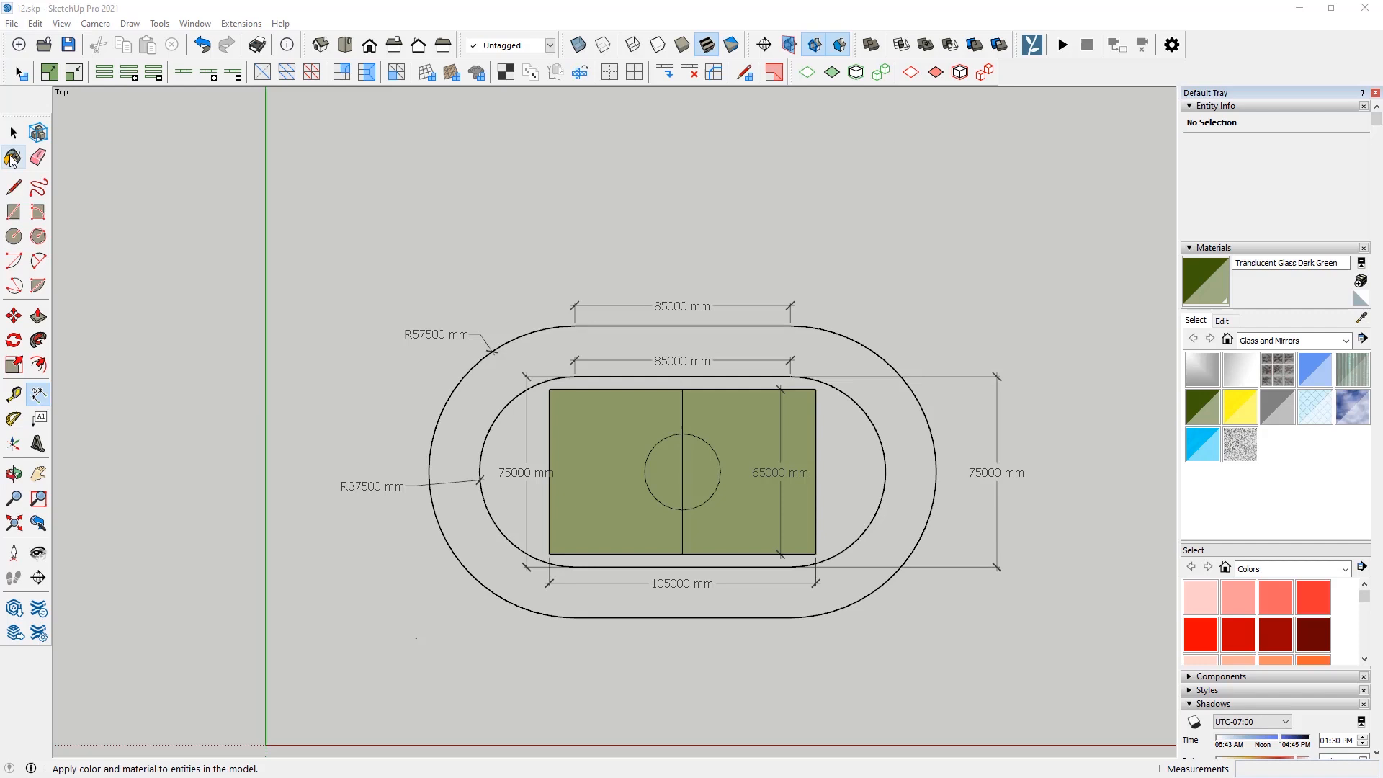
Step: Shift the drawing tool palette up against the toolbars above it and activate the Select tool
{"action": "left_click_drag", "start_coordinate": [13, 116], "coordinate": [14, 89]}
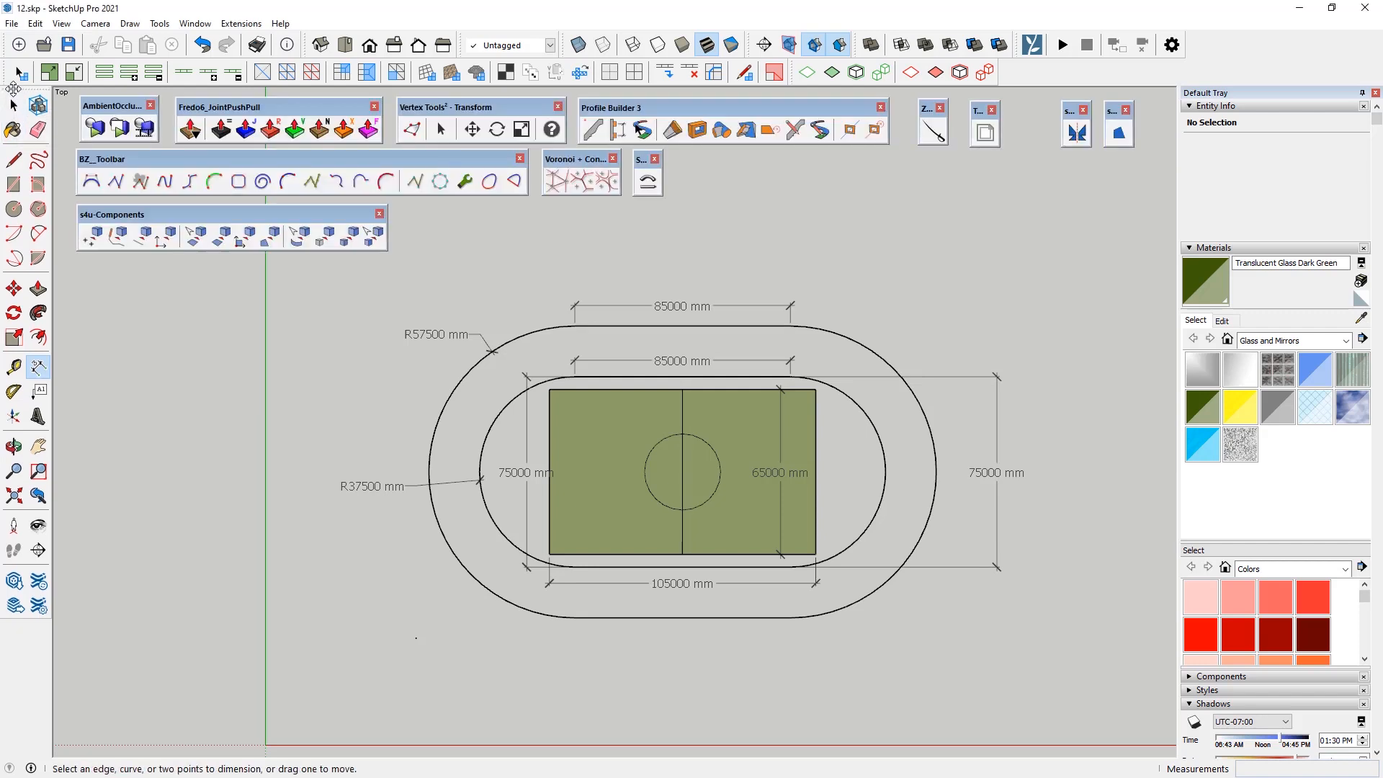
{"action": "left_click", "coordinate": [14, 106]}
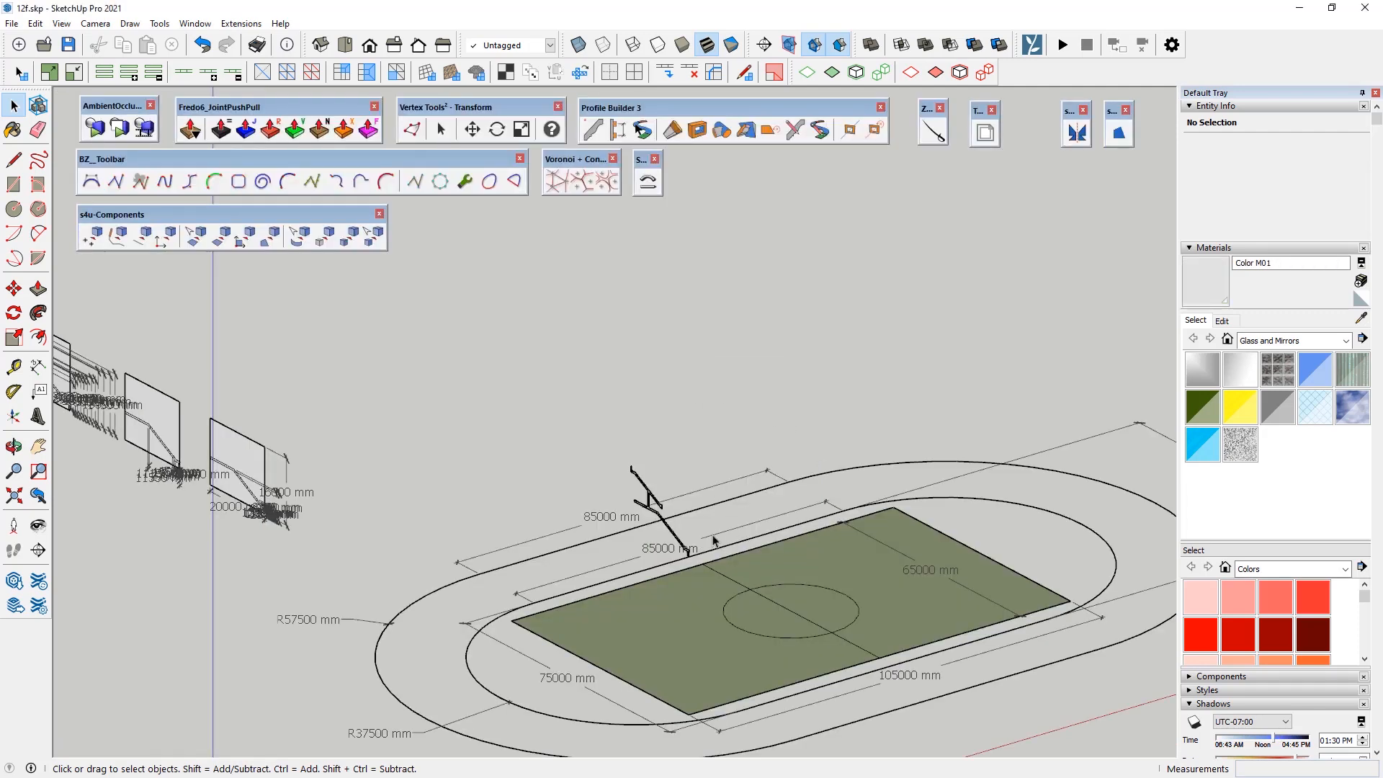
Step: Examine the two-tier grandstand profile standing on the pitch's long side and its position between the two oval outlines
{"action": "scroll", "coordinate": [695, 539], "scroll_direction": "up", "scroll_amount": 6}
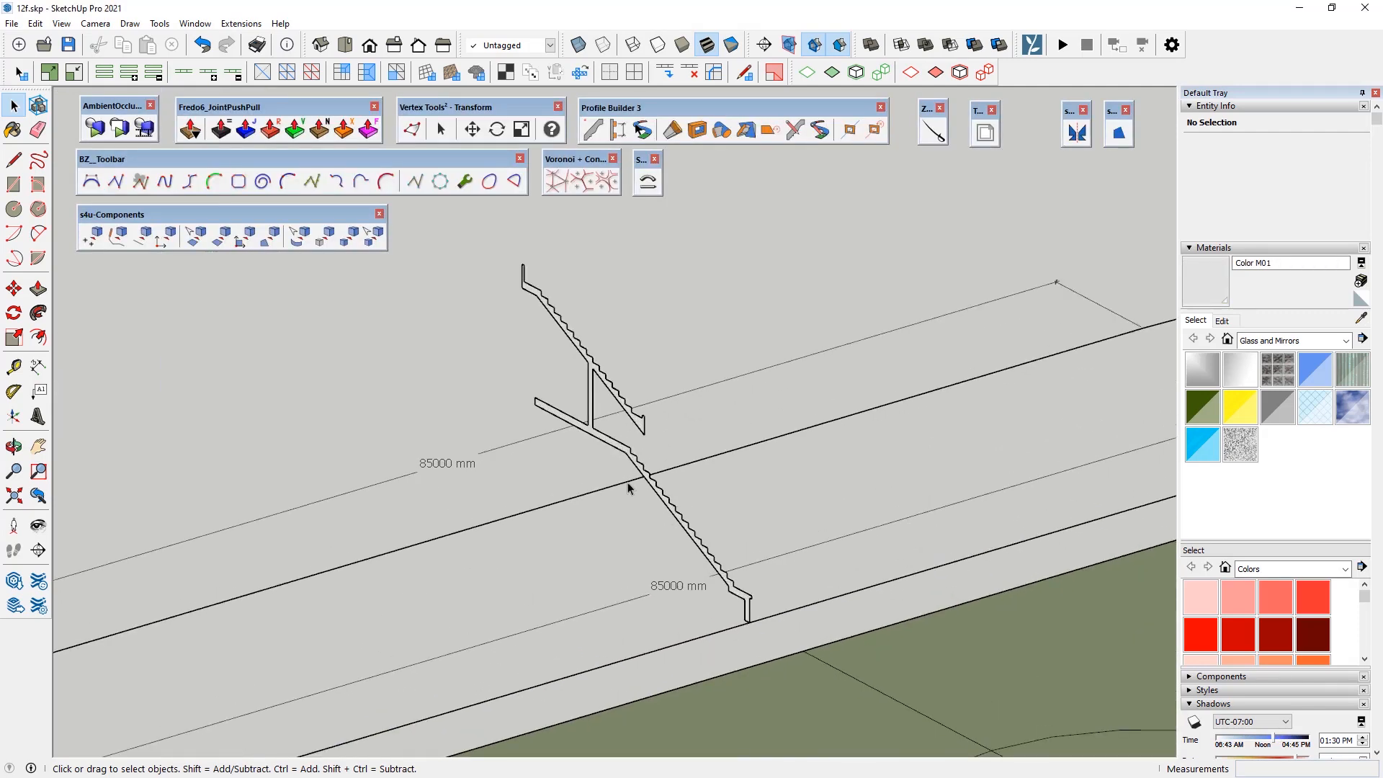
{"action": "middle_click_drag", "start_coordinate": [630, 483], "coordinate": [692, 459]}
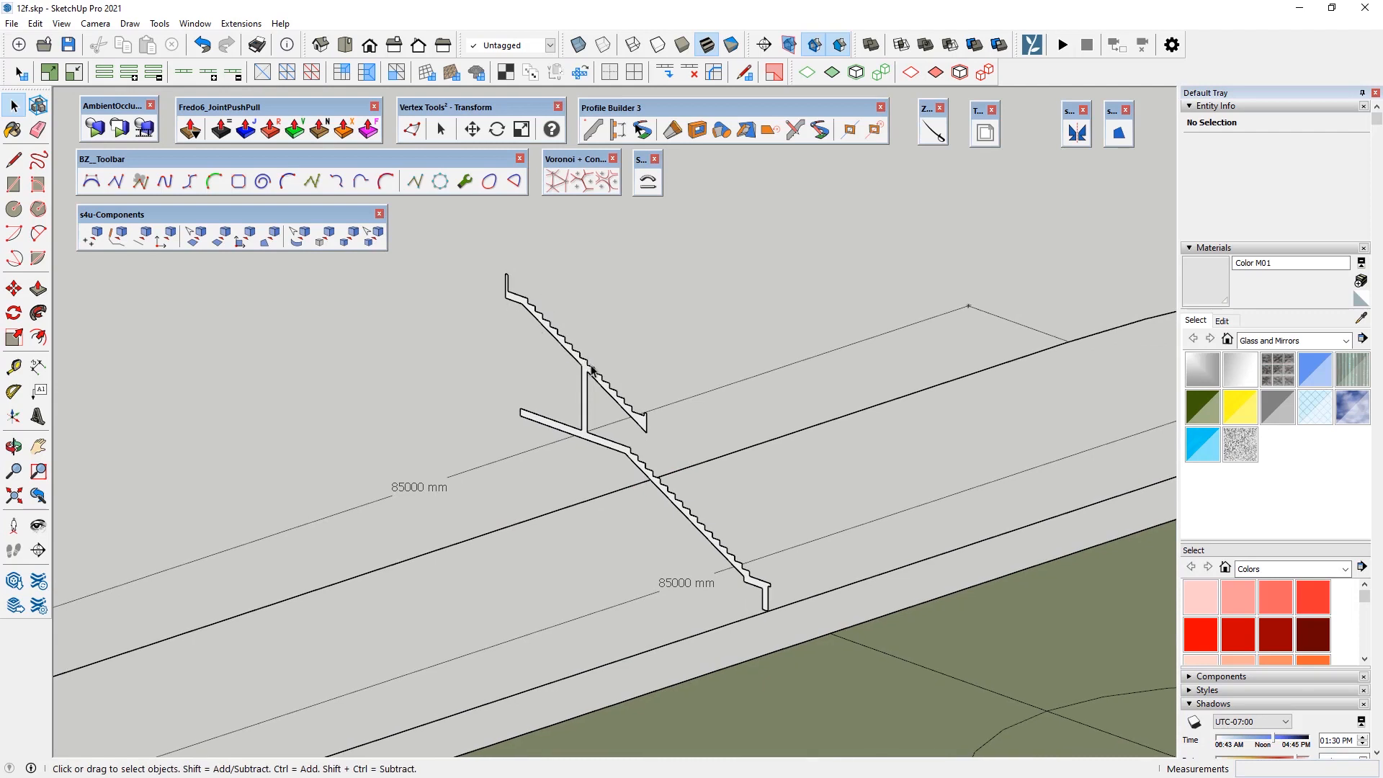
{"action": "scroll", "coordinate": [803, 597], "scroll_direction": "down", "scroll_amount": 2}
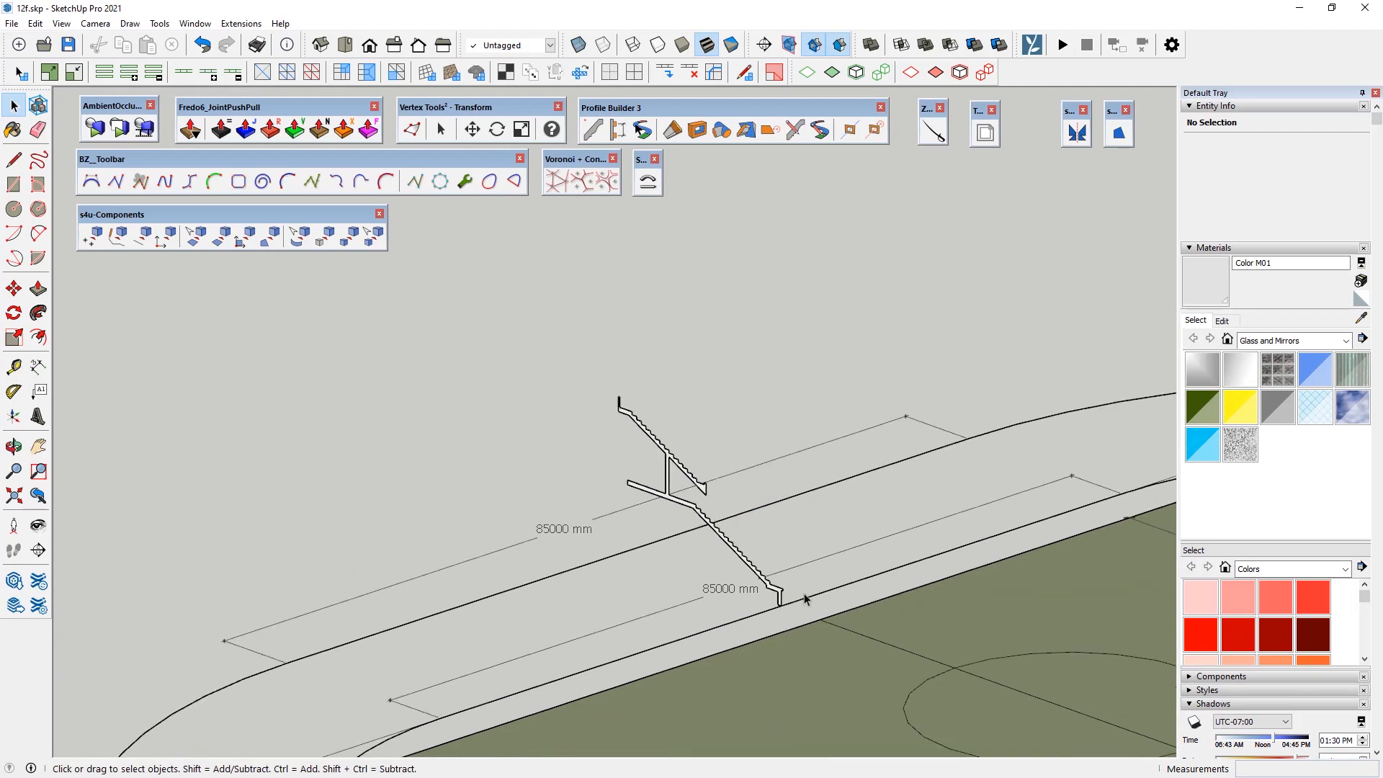
{"action": "scroll", "coordinate": [804, 596], "scroll_direction": "down", "scroll_amount": 3}
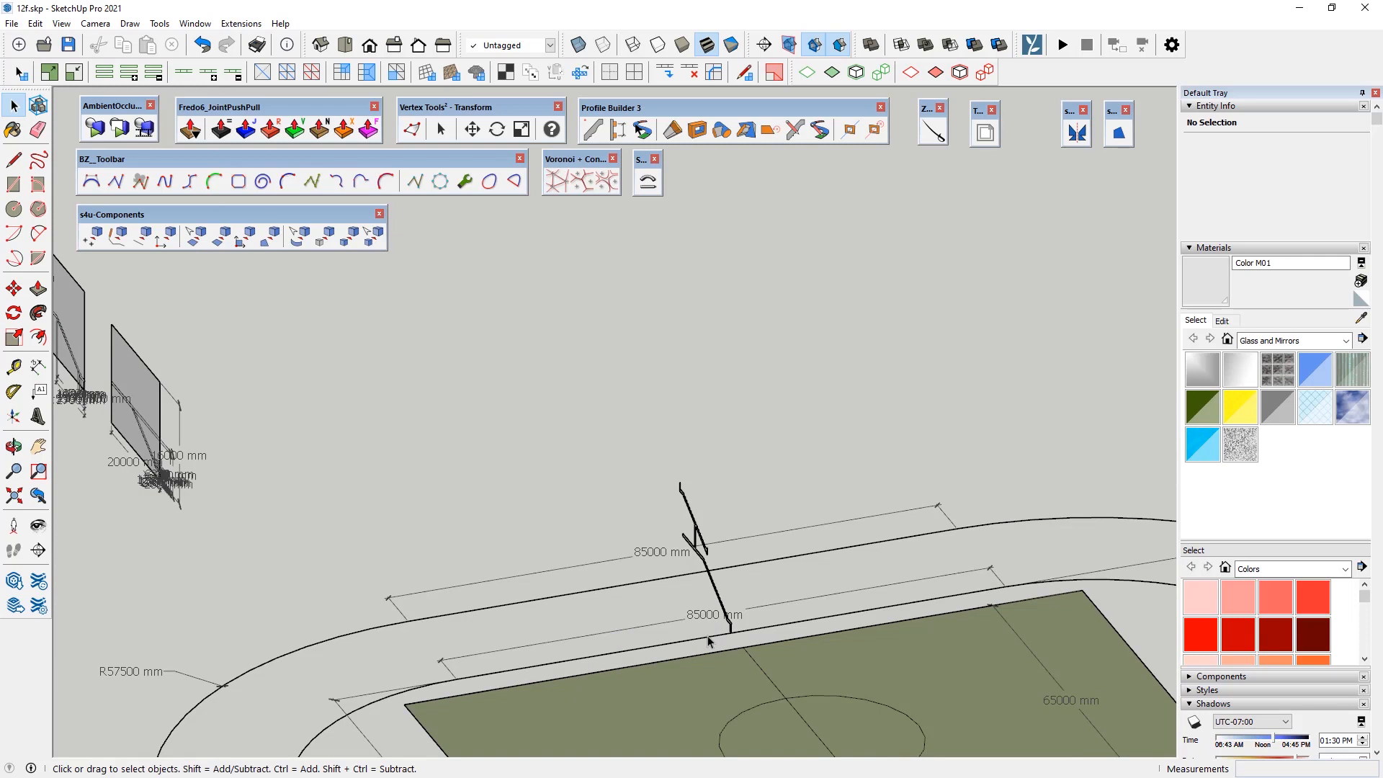
{"action": "scroll", "coordinate": [54, 317], "scroll_direction": "up", "scroll_amount": 1}
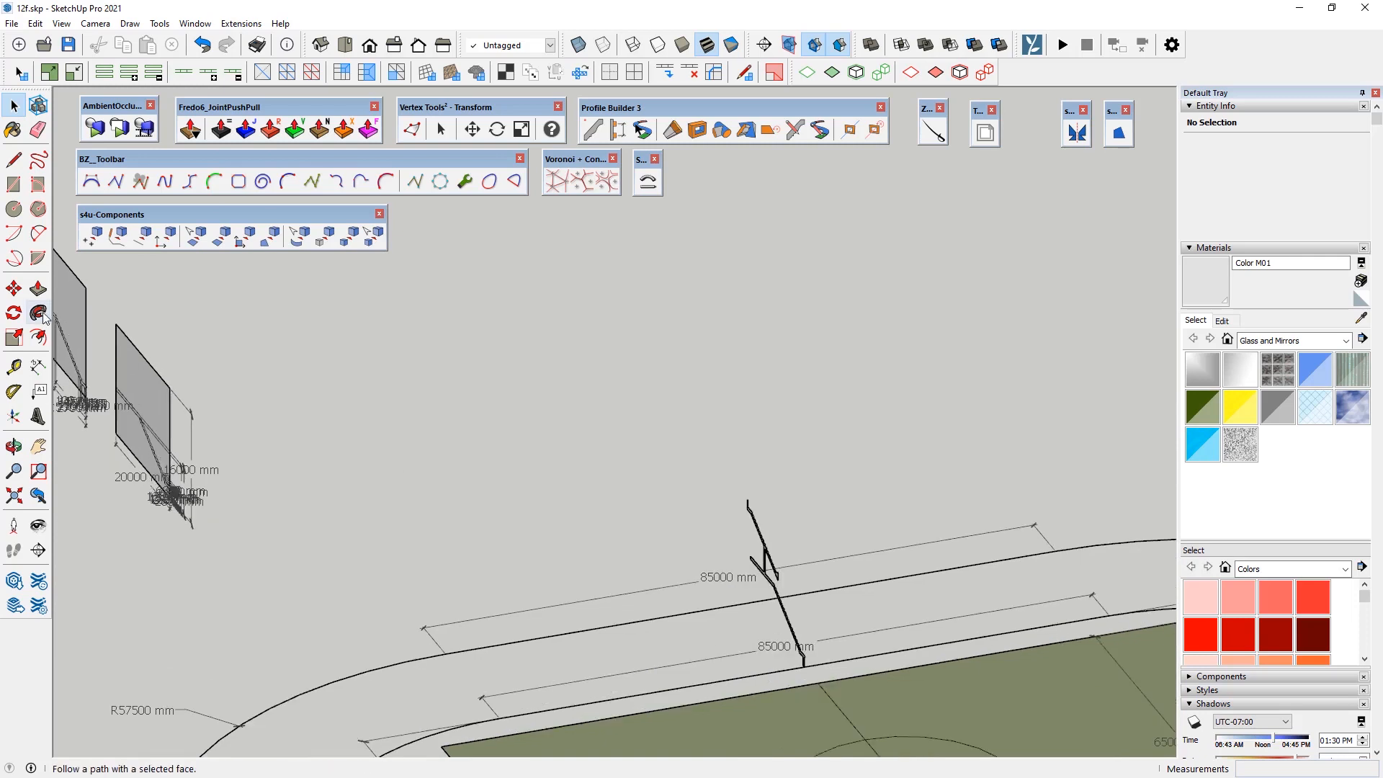
{"action": "scroll", "coordinate": [726, 684], "scroll_direction": "down", "scroll_amount": 4}
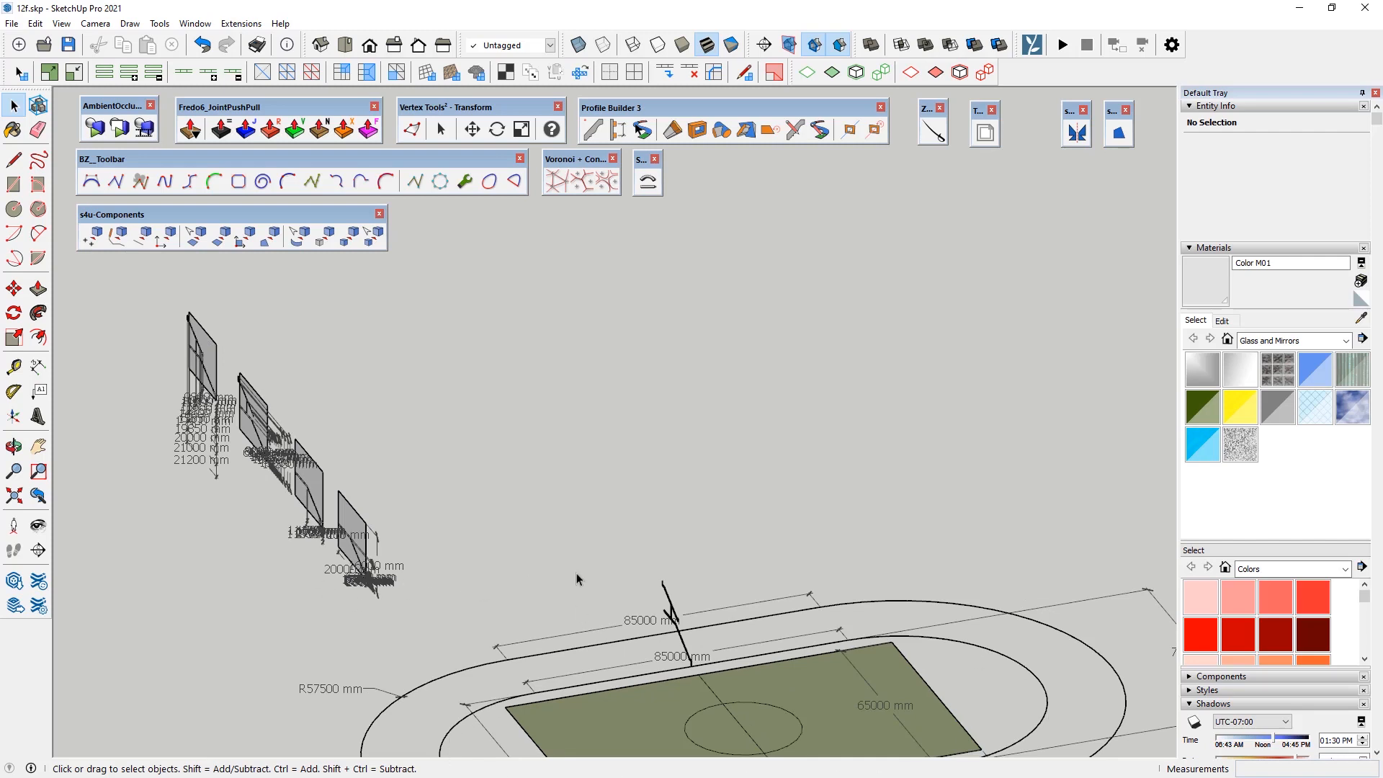
Step: Switch to the Left view and select the stepped lower-tier profile face in the section with the height dimensions
{"action": "key", "text": "F6"}
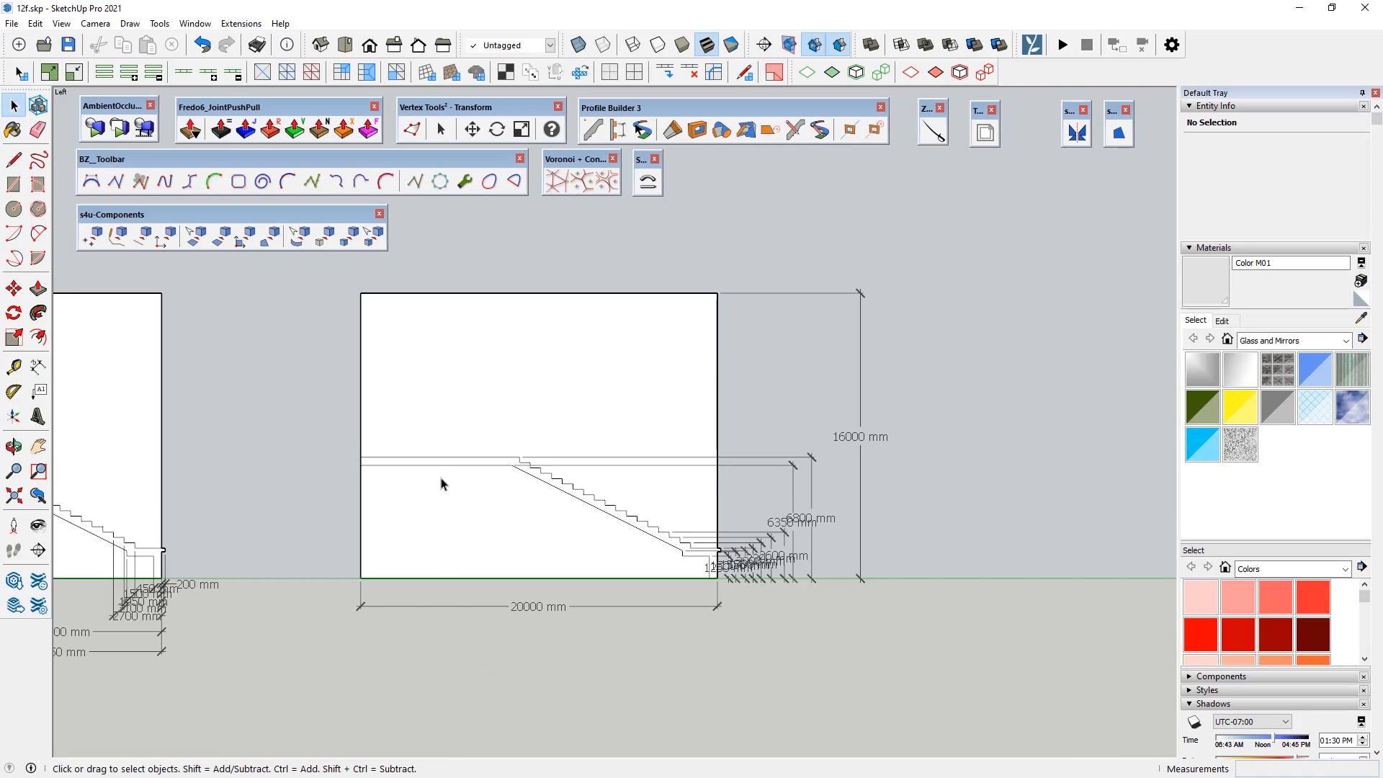
{"action": "scroll", "coordinate": [521, 490], "scroll_direction": "up", "scroll_amount": 2}
{"action": "scroll", "coordinate": [395, 448], "scroll_direction": "down", "scroll_amount": 1}
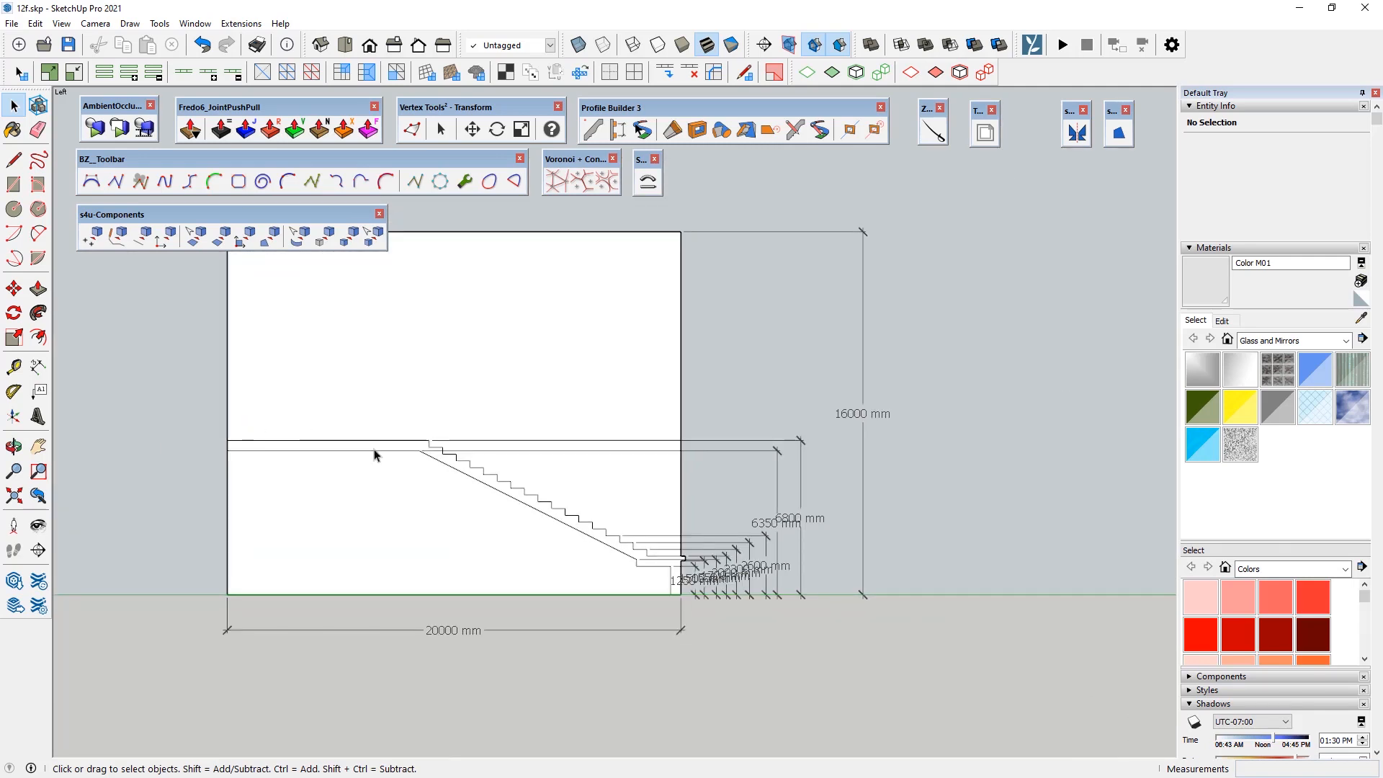
{"action": "scroll", "coordinate": [706, 589], "scroll_direction": "up", "scroll_amount": 3}
{"action": "scroll", "coordinate": [774, 602], "scroll_direction": "down", "scroll_amount": 2}
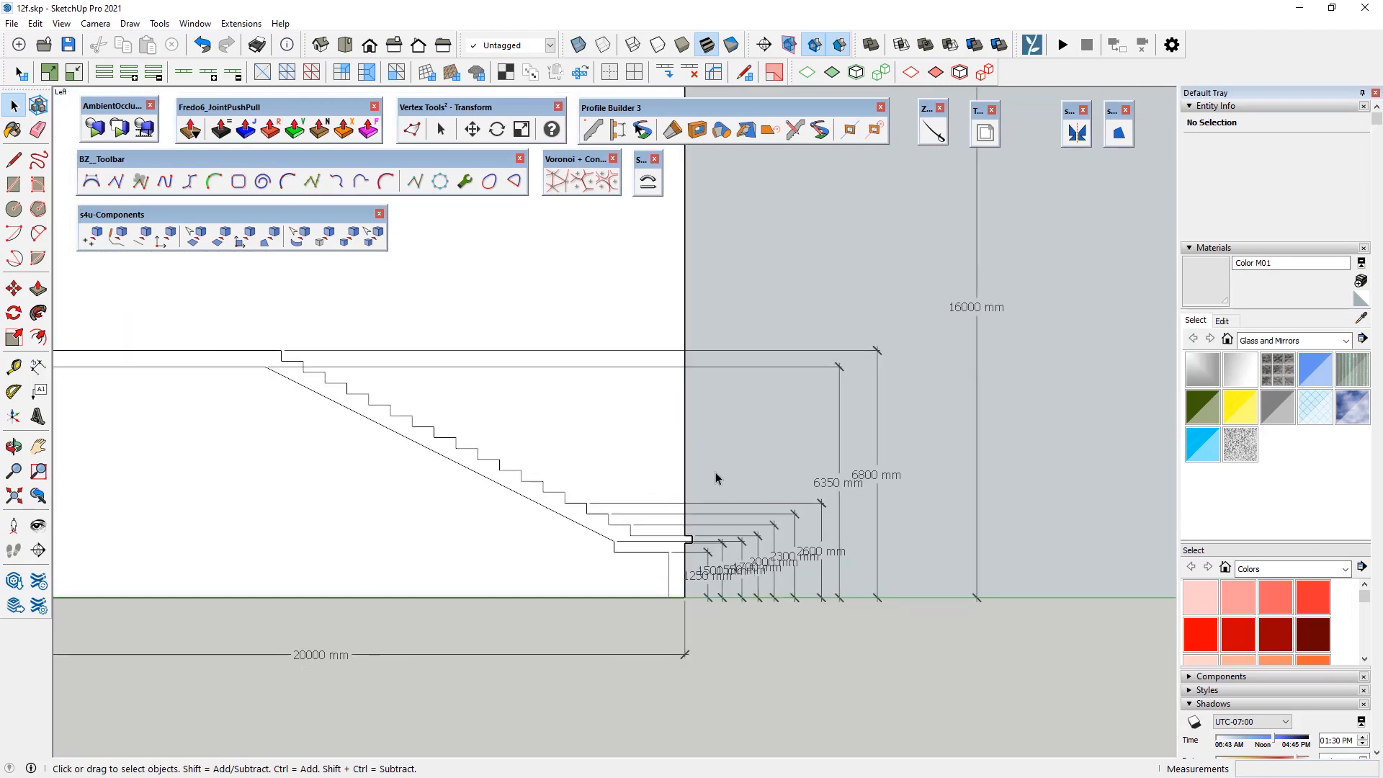
{"action": "scroll", "coordinate": [658, 401], "scroll_direction": "down", "scroll_amount": 2}
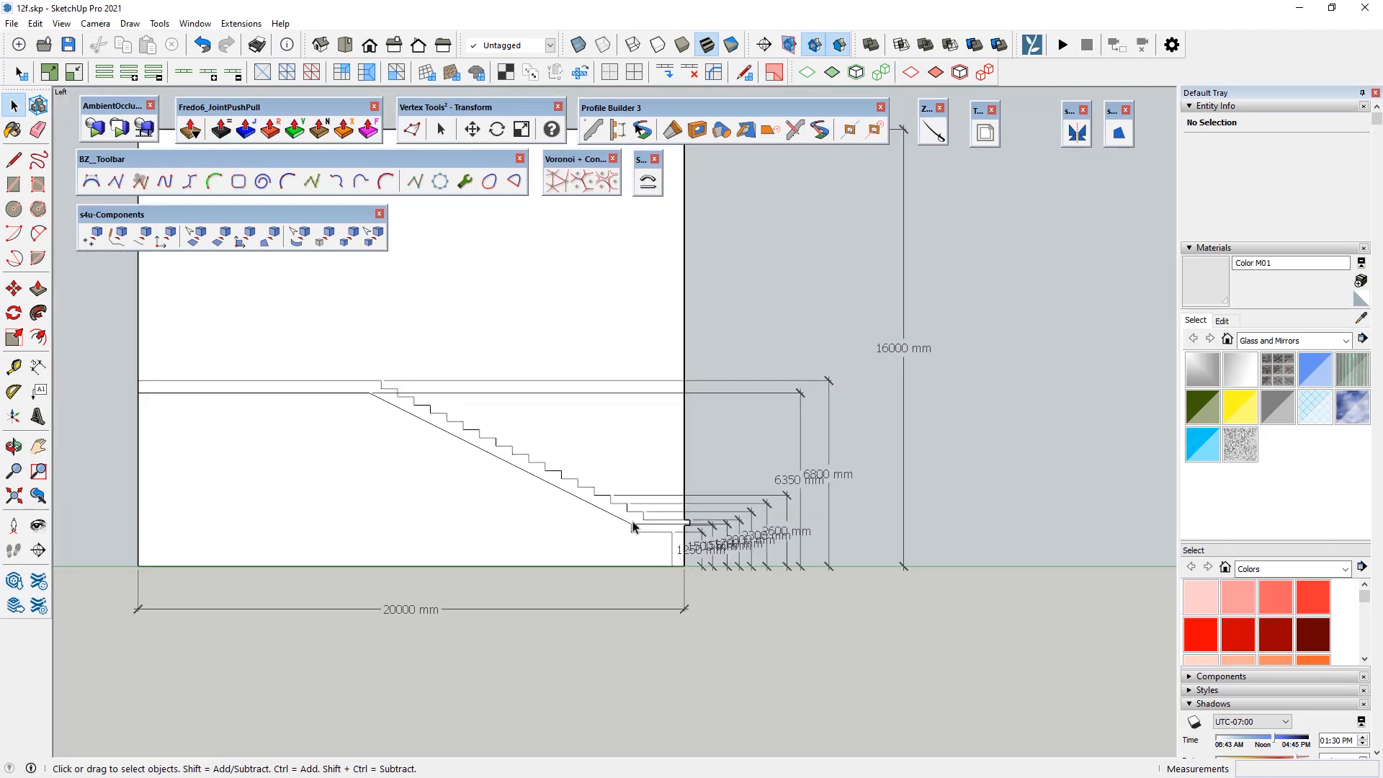
{"action": "left_click", "coordinate": [680, 542]}
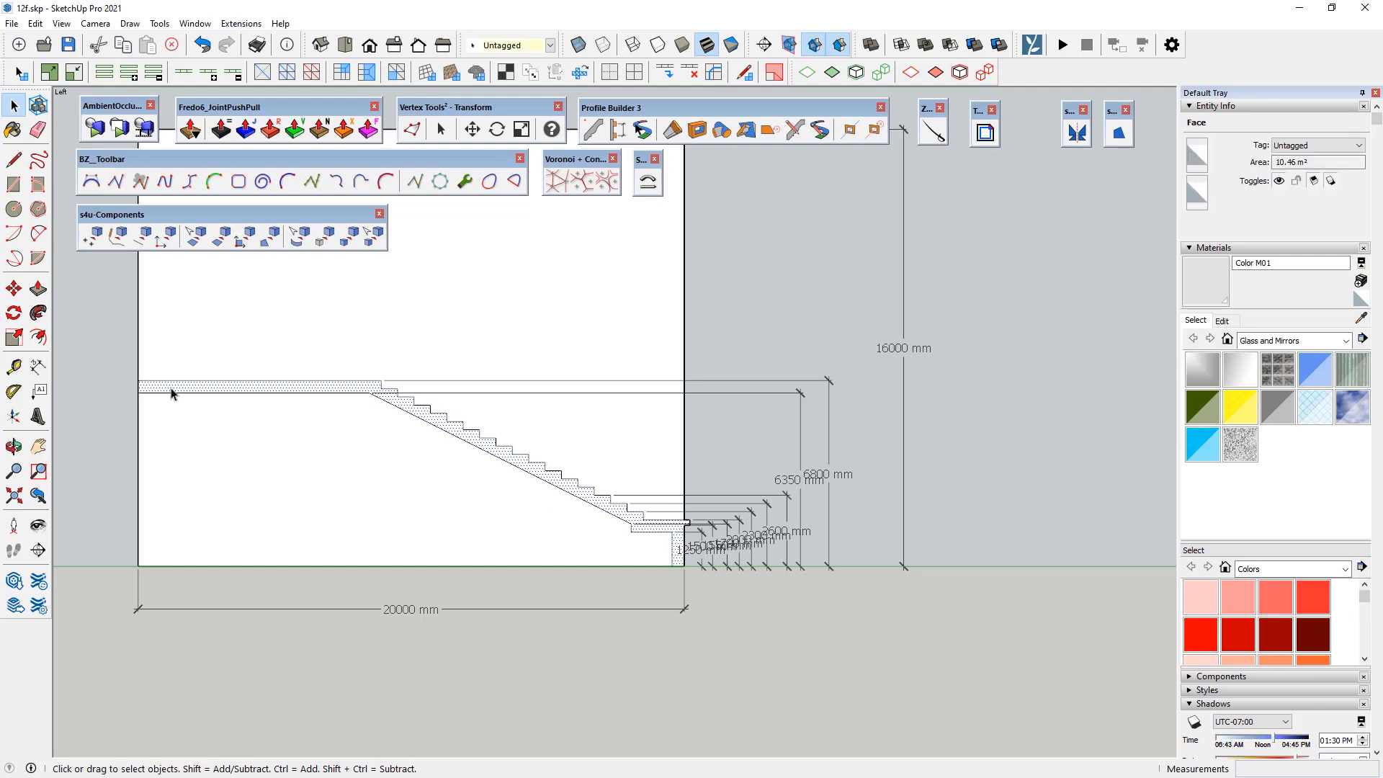
Step: Examine the height dimensions of the lower-tier section, from the base wall and first steps up to the overall panel height
{"action": "scroll", "coordinate": [755, 587], "scroll_direction": "up", "scroll_amount": 3}
{"action": "scroll", "coordinate": [750, 472], "scroll_direction": "up", "scroll_amount": 4}
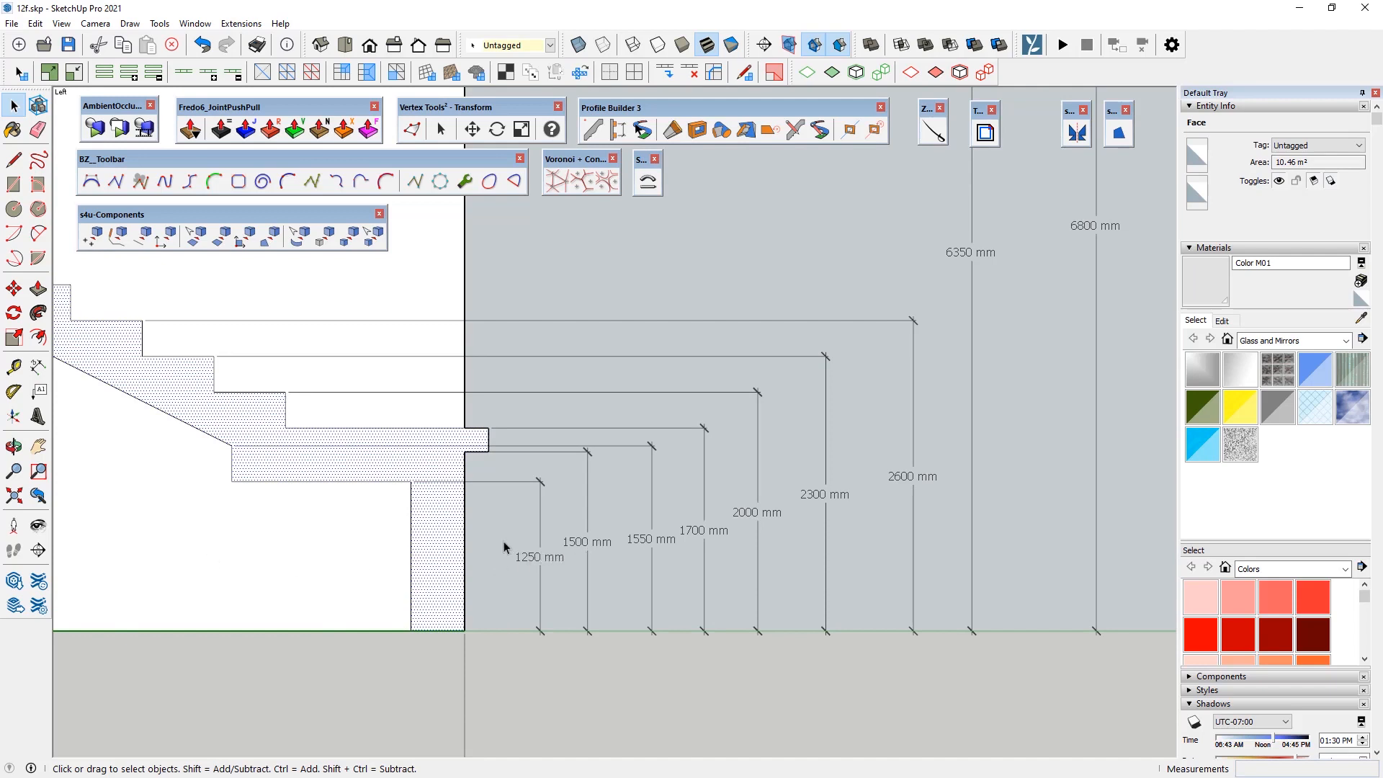
{"action": "scroll", "coordinate": [402, 547], "scroll_direction": "down", "scroll_amount": 1}
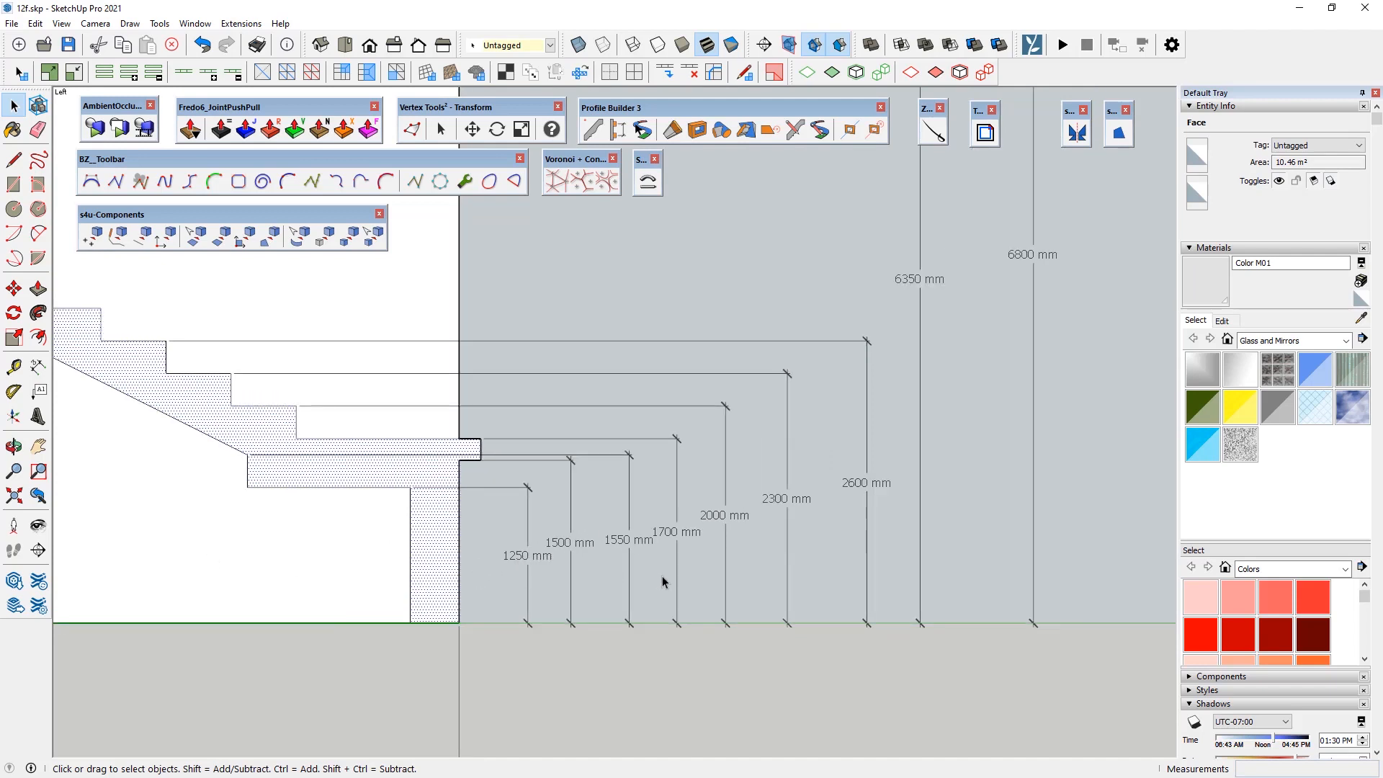
{"action": "scroll", "coordinate": [670, 659], "scroll_direction": "down", "scroll_amount": 2}
{"action": "scroll", "coordinate": [1008, 410], "scroll_direction": "down", "scroll_amount": 1}
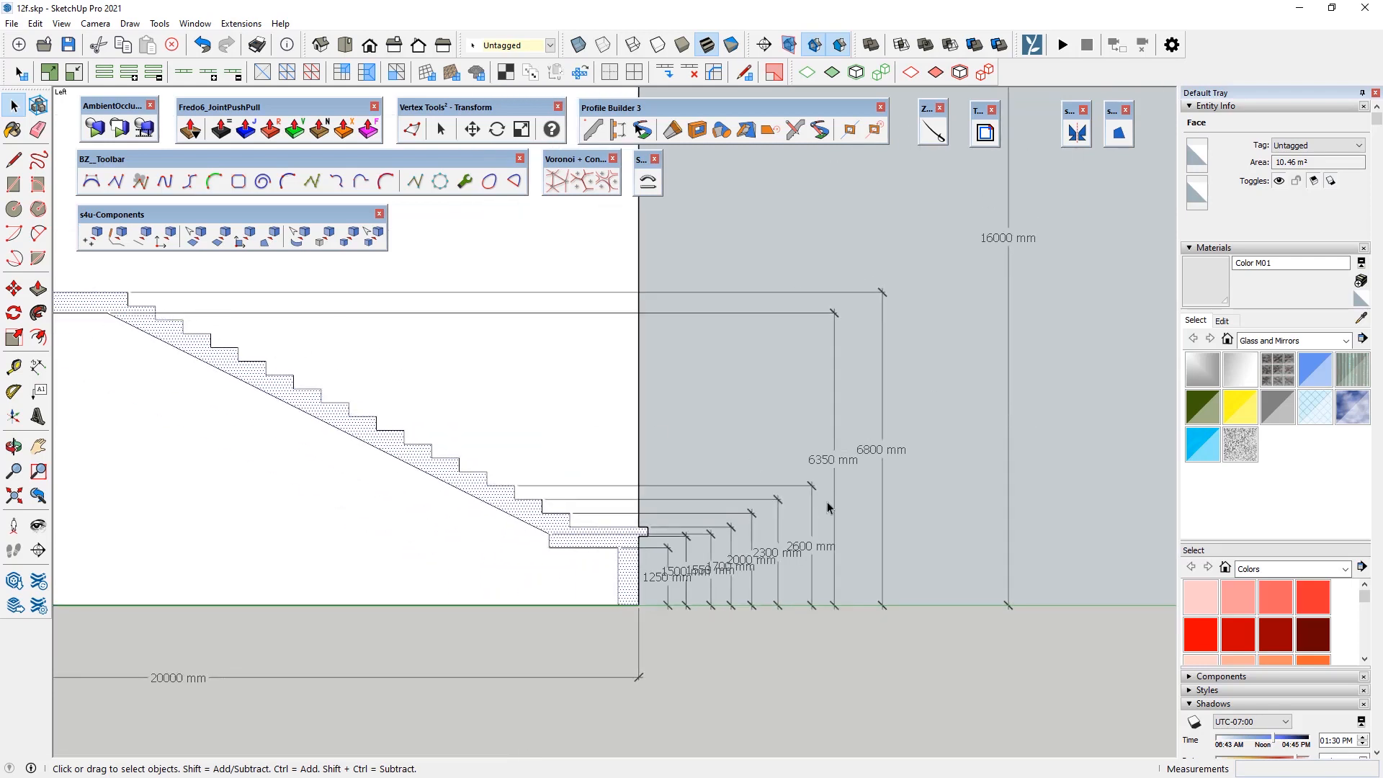
{"action": "scroll", "coordinate": [1030, 537], "scroll_direction": "down", "scroll_amount": 3}
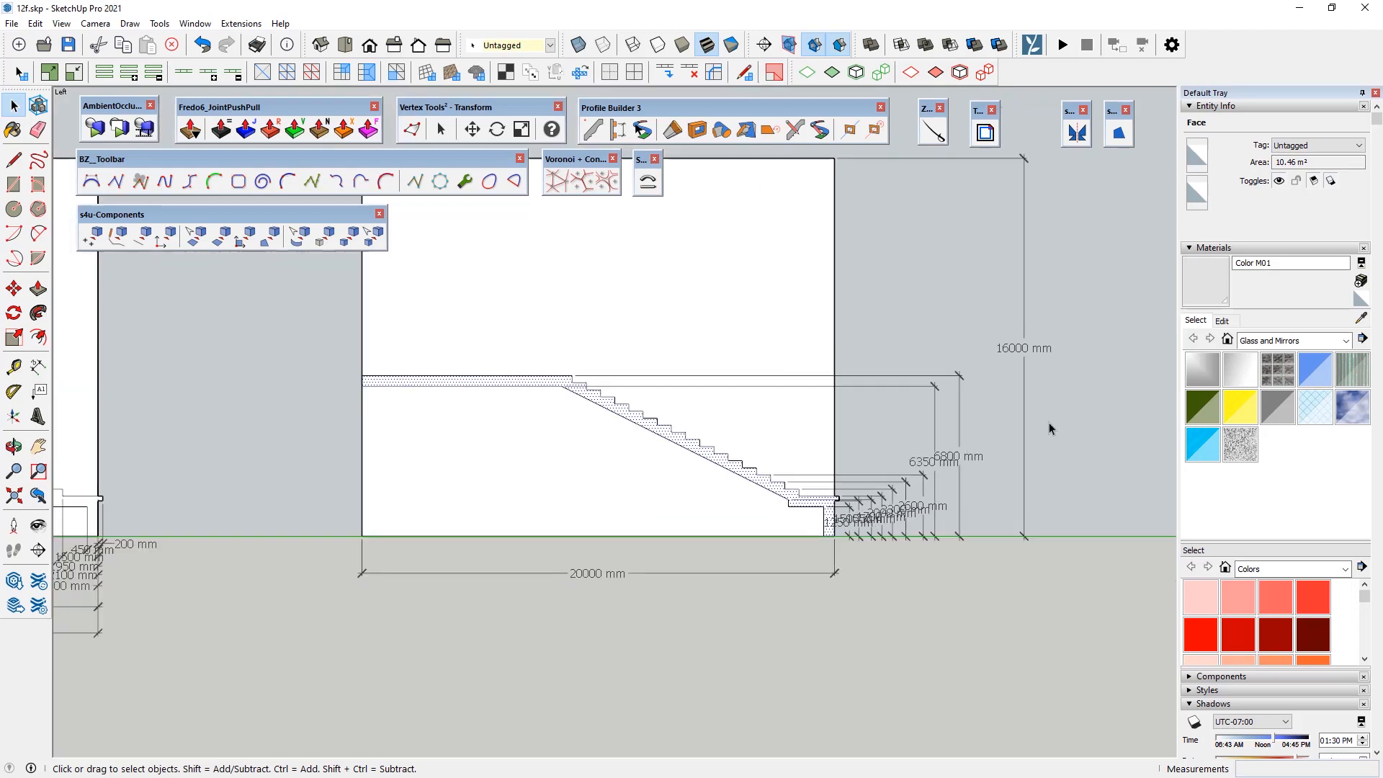
{"action": "scroll", "coordinate": [834, 308], "scroll_direction": "down", "scroll_amount": 1}
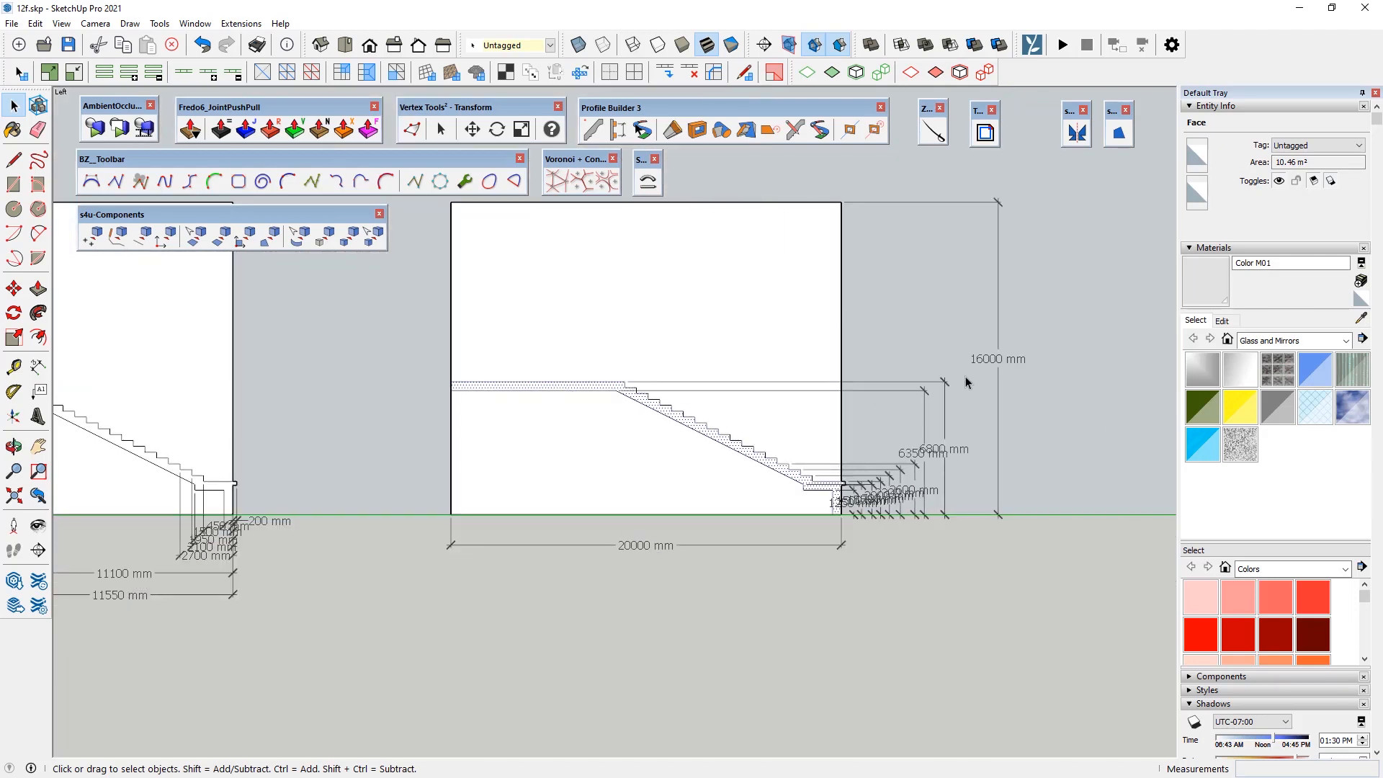
{"action": "scroll", "coordinate": [850, 504], "scroll_direction": "up", "scroll_amount": 5}
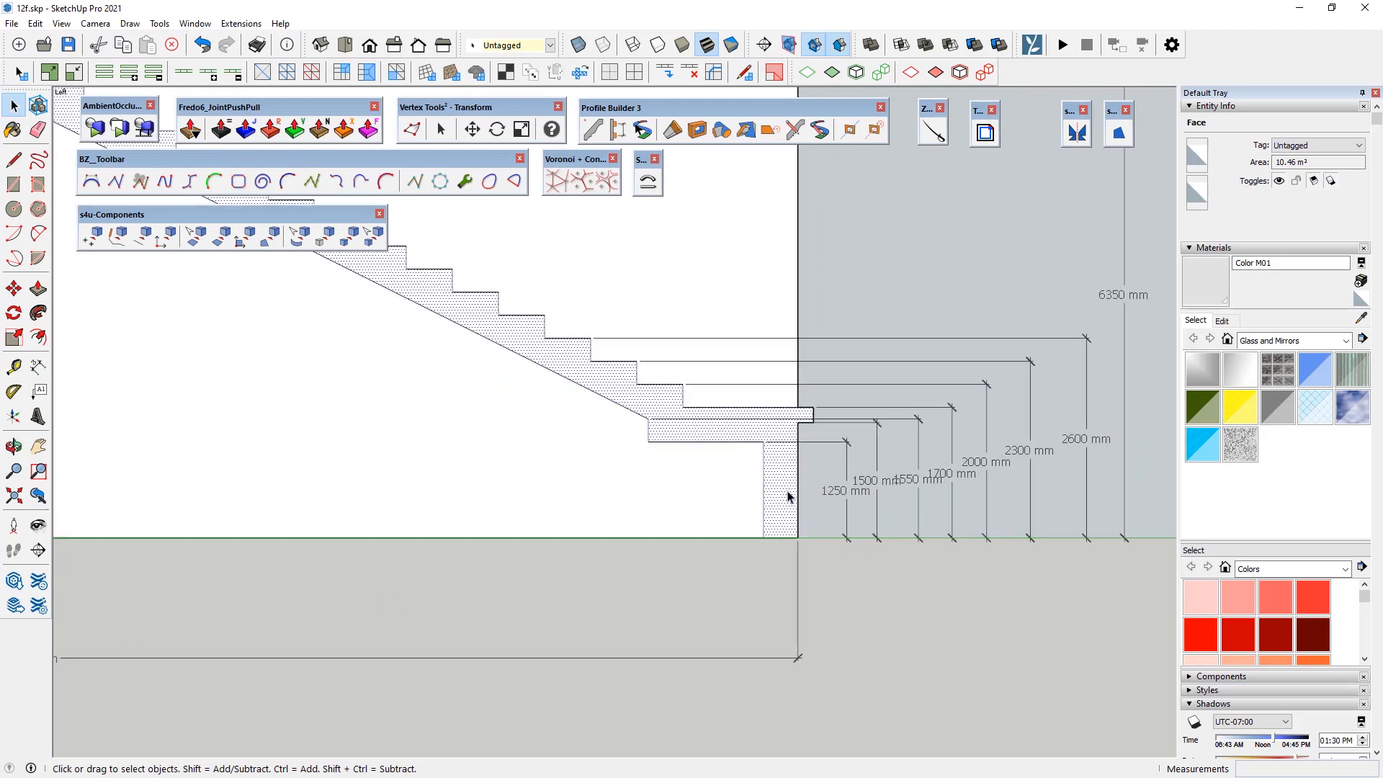
{"action": "scroll", "coordinate": [428, 490], "scroll_direction": "down", "scroll_amount": 1}
{"action": "scroll", "coordinate": [843, 482], "scroll_direction": "up", "scroll_amount": 2}
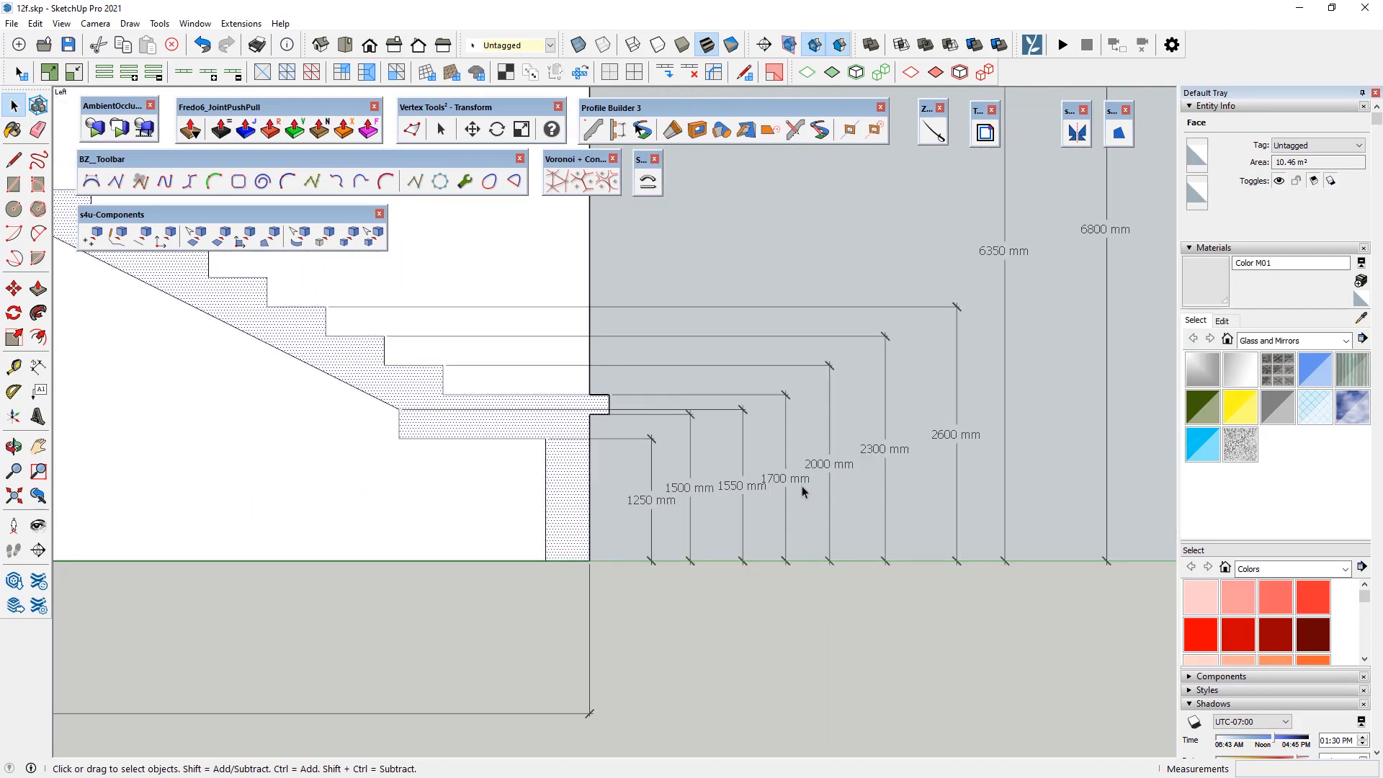
{"action": "scroll", "coordinate": [1070, 401], "scroll_direction": "down", "scroll_amount": 3}
{"action": "scroll", "coordinate": [1044, 404], "scroll_direction": "down", "scroll_amount": 2}
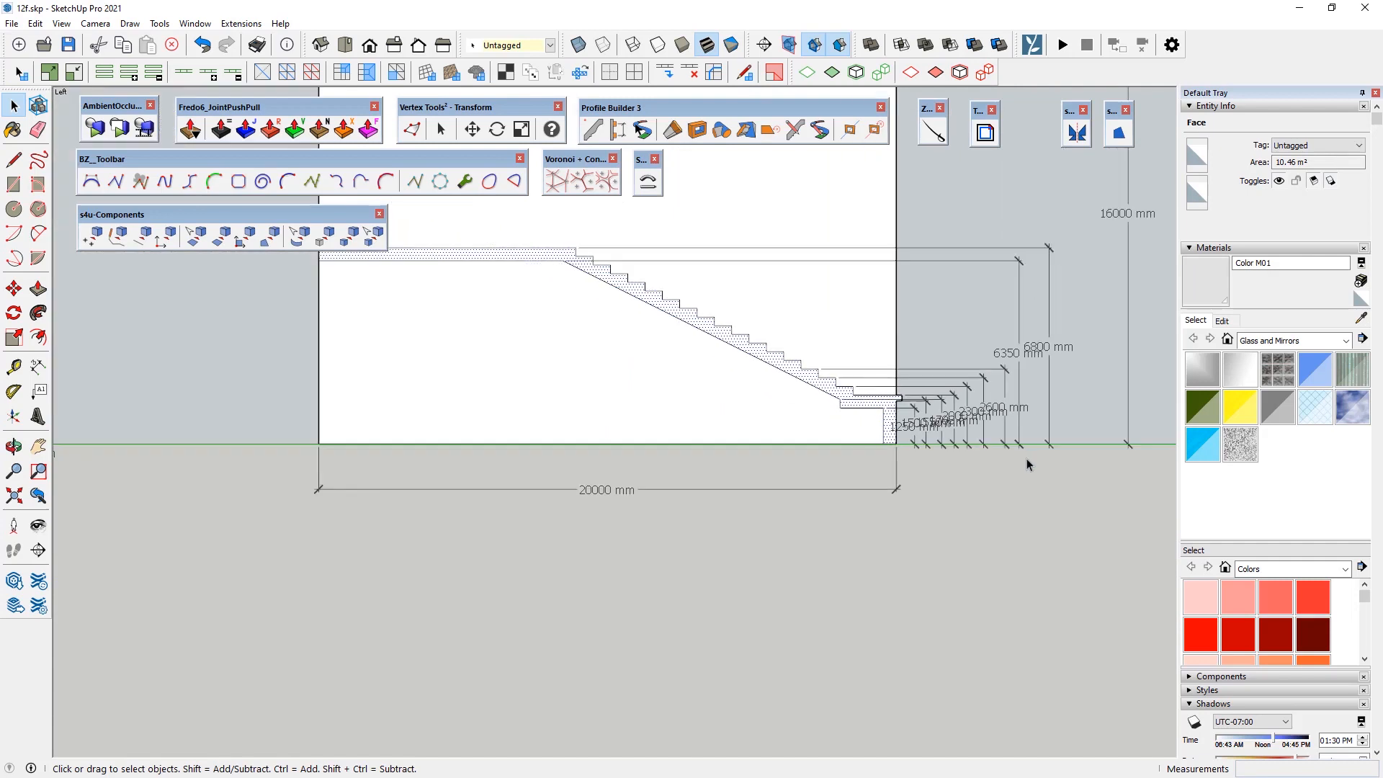
{"action": "scroll", "coordinate": [925, 533], "scroll_direction": "down", "scroll_amount": 2}
{"action": "scroll", "coordinate": [1089, 496], "scroll_direction": "down", "scroll_amount": 1}
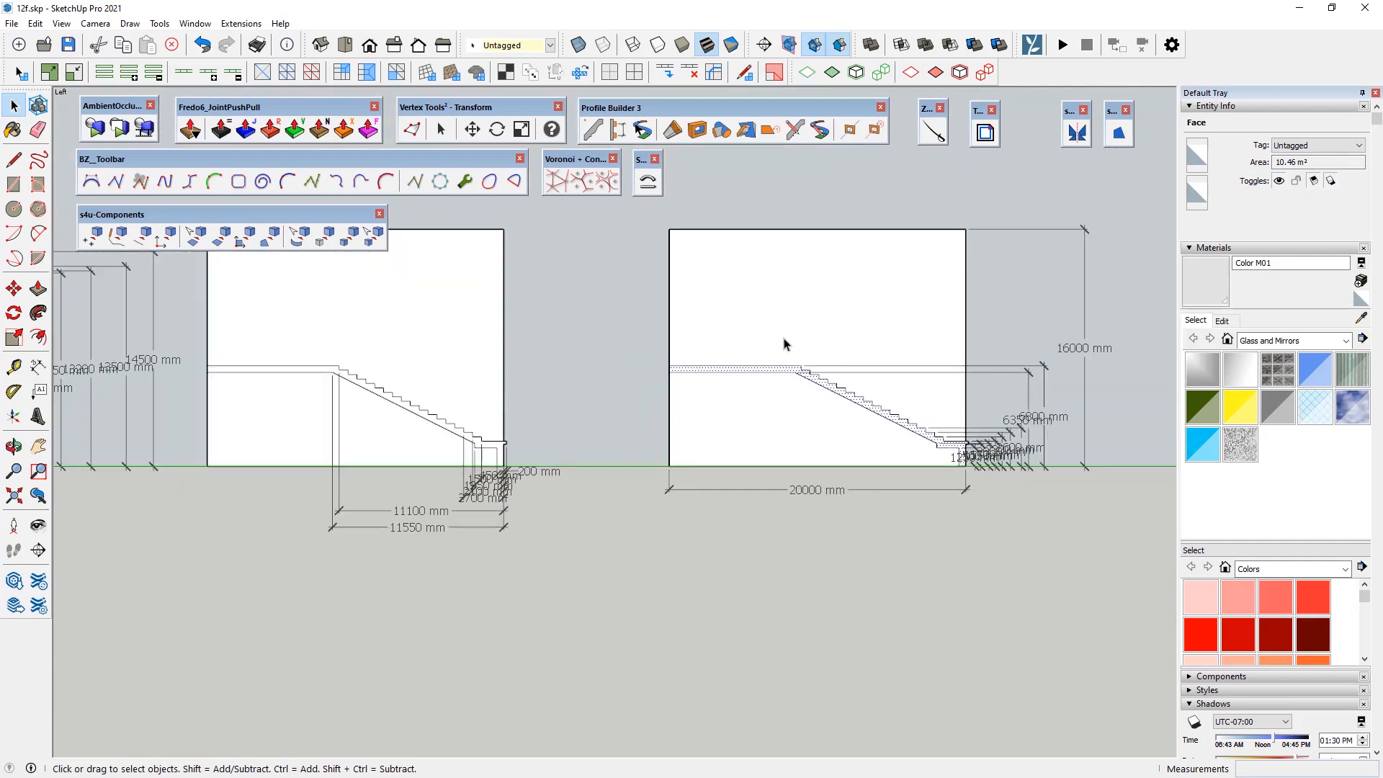
Step: Place the text of the 450 mm base wall dimension outside its dimension line in the section with the horizontal dimensions
{"action": "scroll", "coordinate": [861, 537], "scroll_direction": "down", "scroll_amount": 1}
{"action": "scroll", "coordinate": [314, 453], "scroll_direction": "up", "scroll_amount": 4}
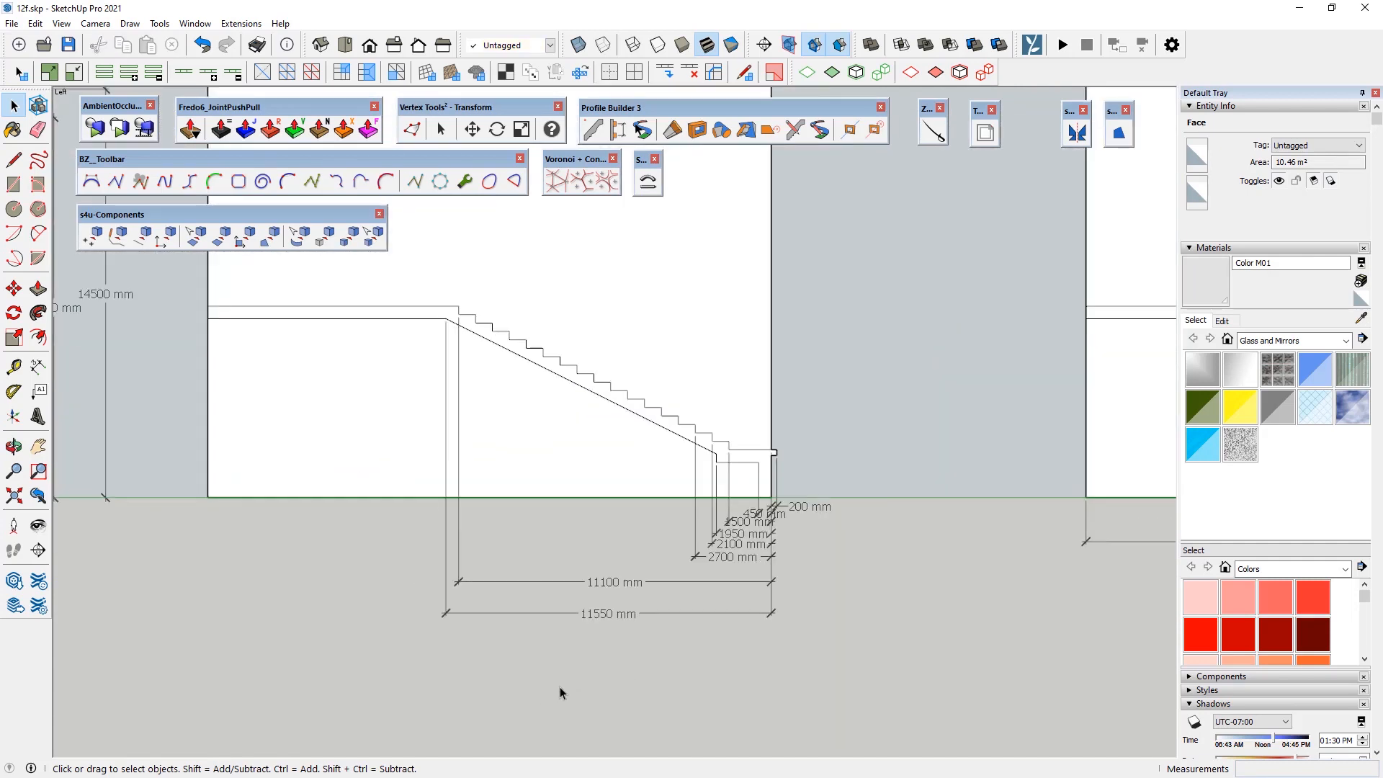
{"action": "left_click", "coordinate": [543, 689]}
{"action": "scroll", "coordinate": [821, 400], "scroll_direction": "up", "scroll_amount": 5}
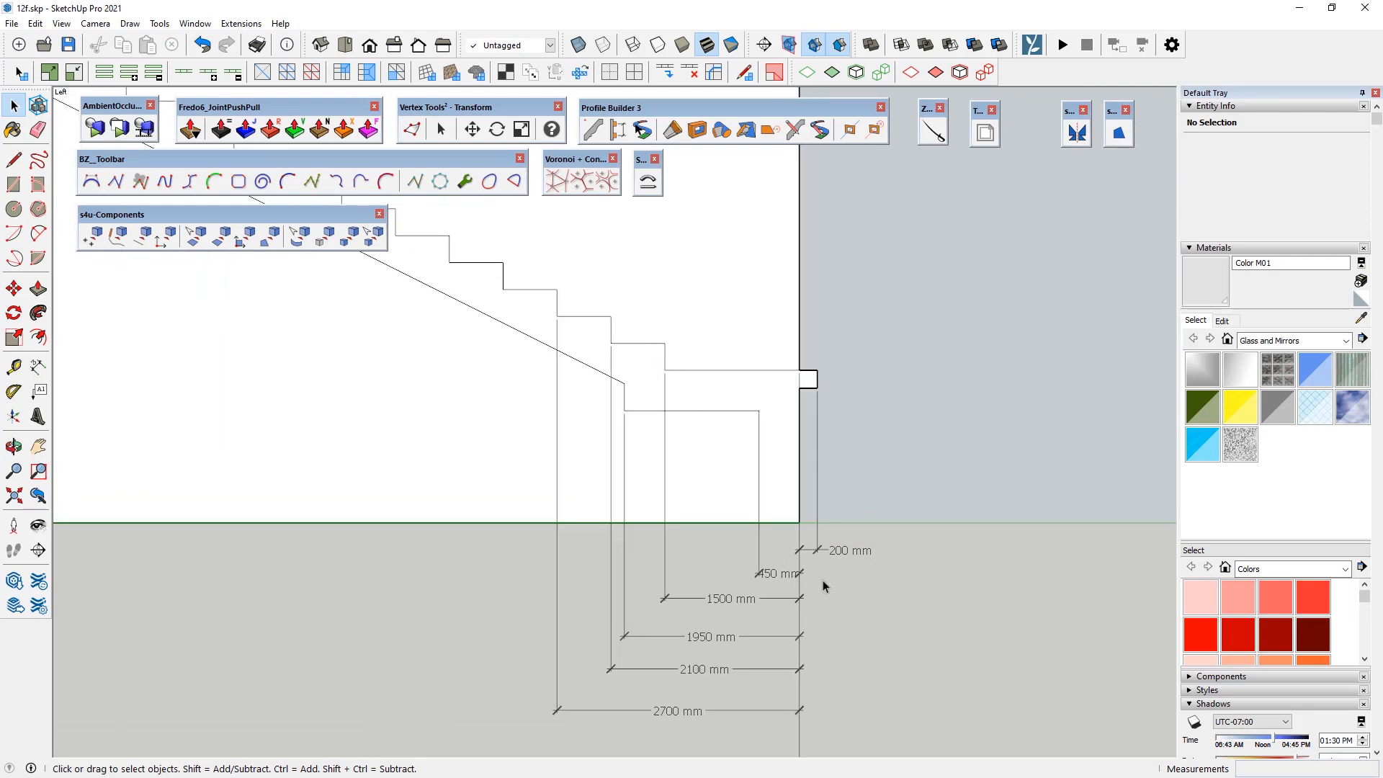
{"action": "left_click", "coordinate": [768, 572]}
{"action": "left_click", "coordinate": [14, 288]}
{"action": "right_click", "coordinate": [779, 576]}
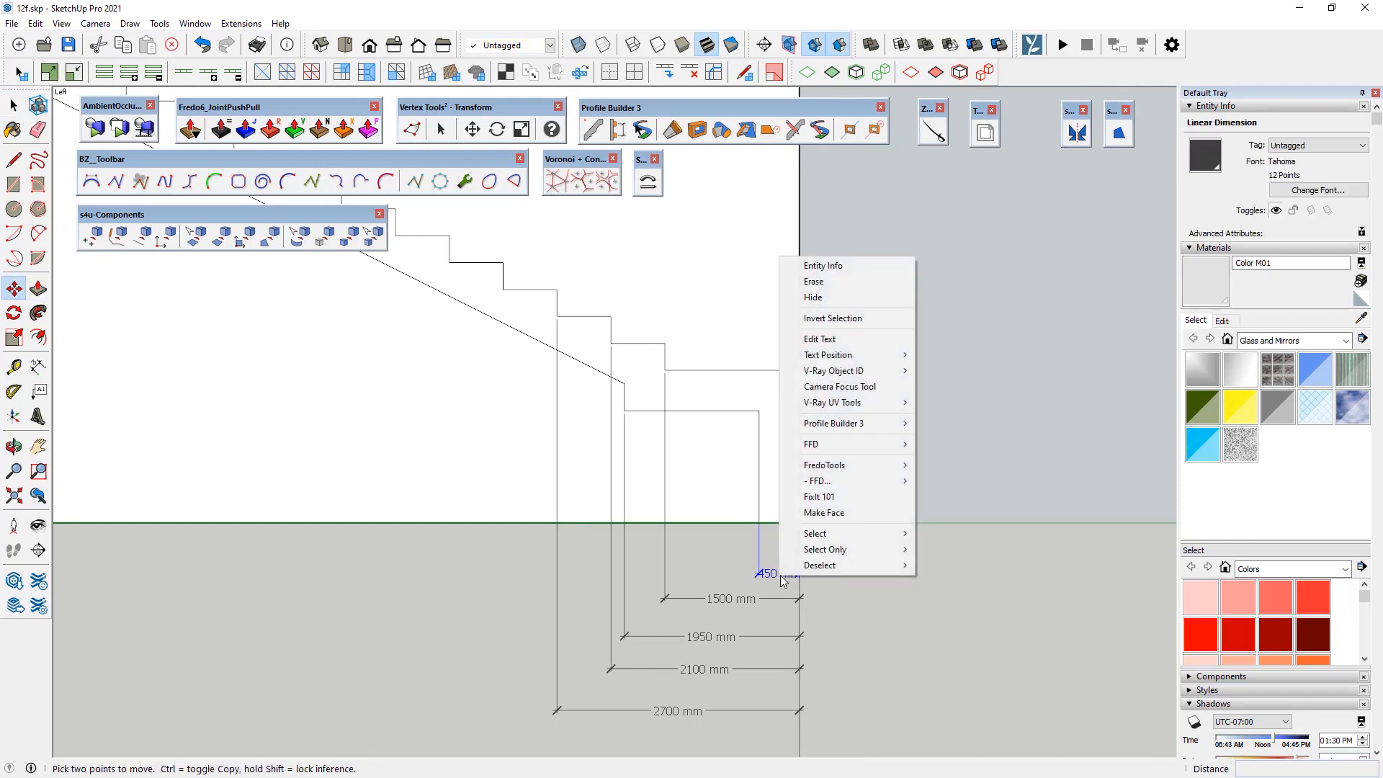
{"action": "mouse_move", "coordinate": [835, 354]}
{"action": "left_click", "coordinate": [930, 354]}
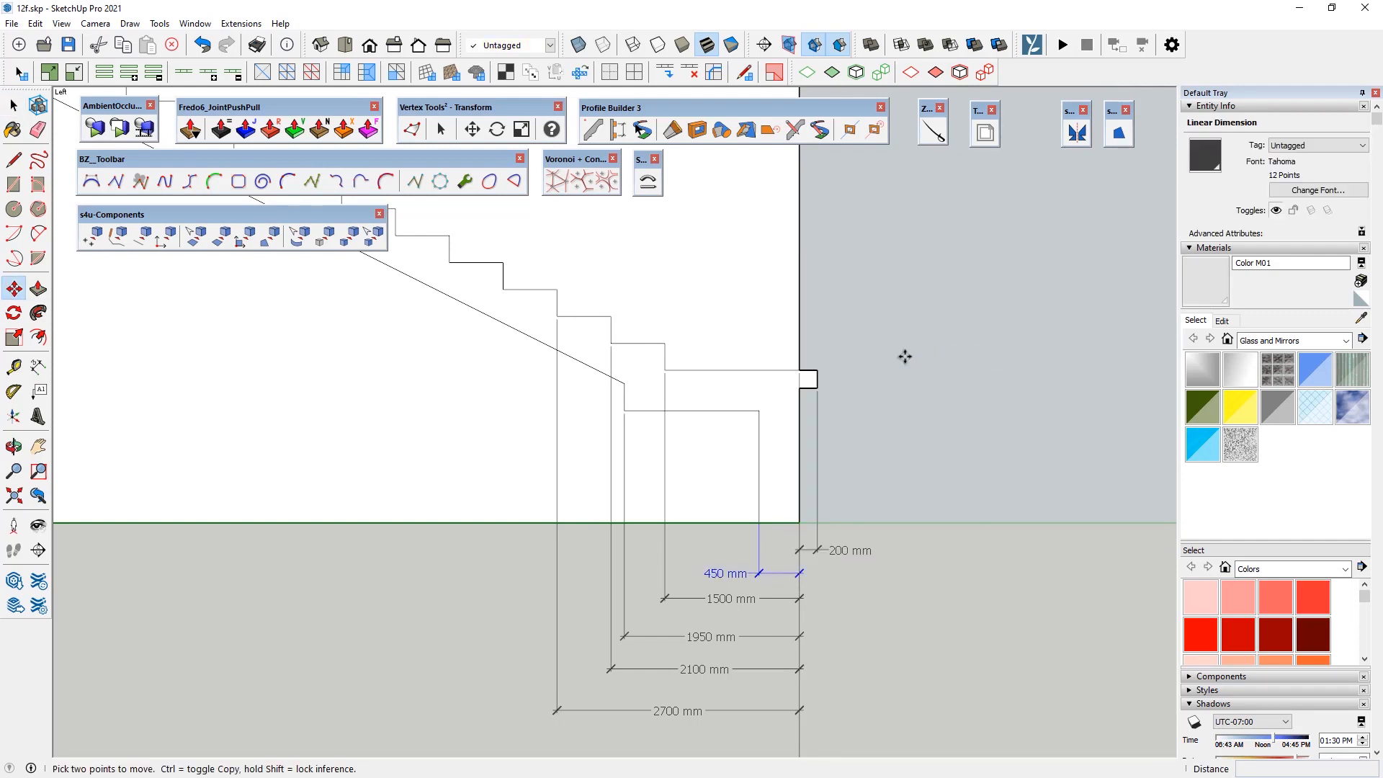
{"action": "left_click", "coordinate": [13, 105]}
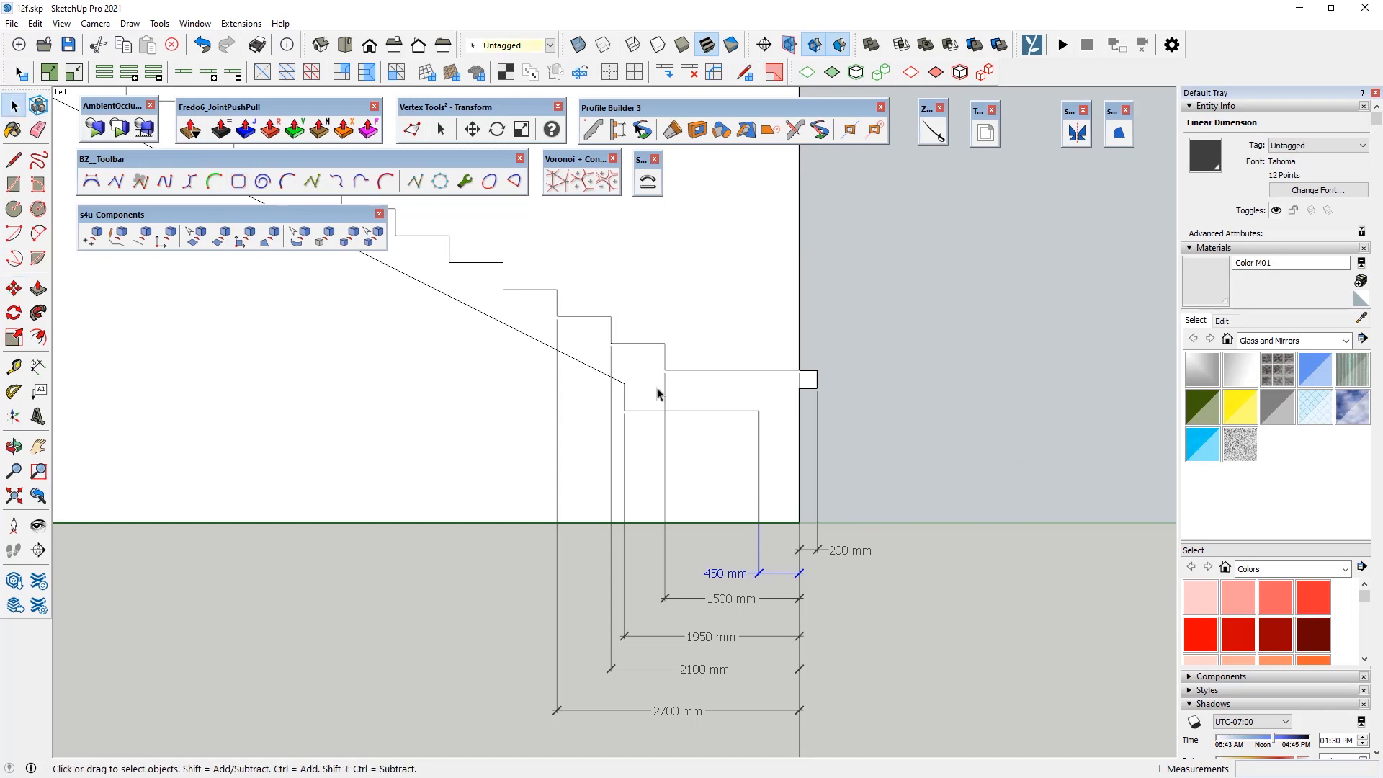
Step: Examine the lower tier's horizontal dimensions and the height dimensions of the two-tier section
{"action": "scroll", "coordinate": [1086, 536], "scroll_direction": "down", "scroll_amount": 4}
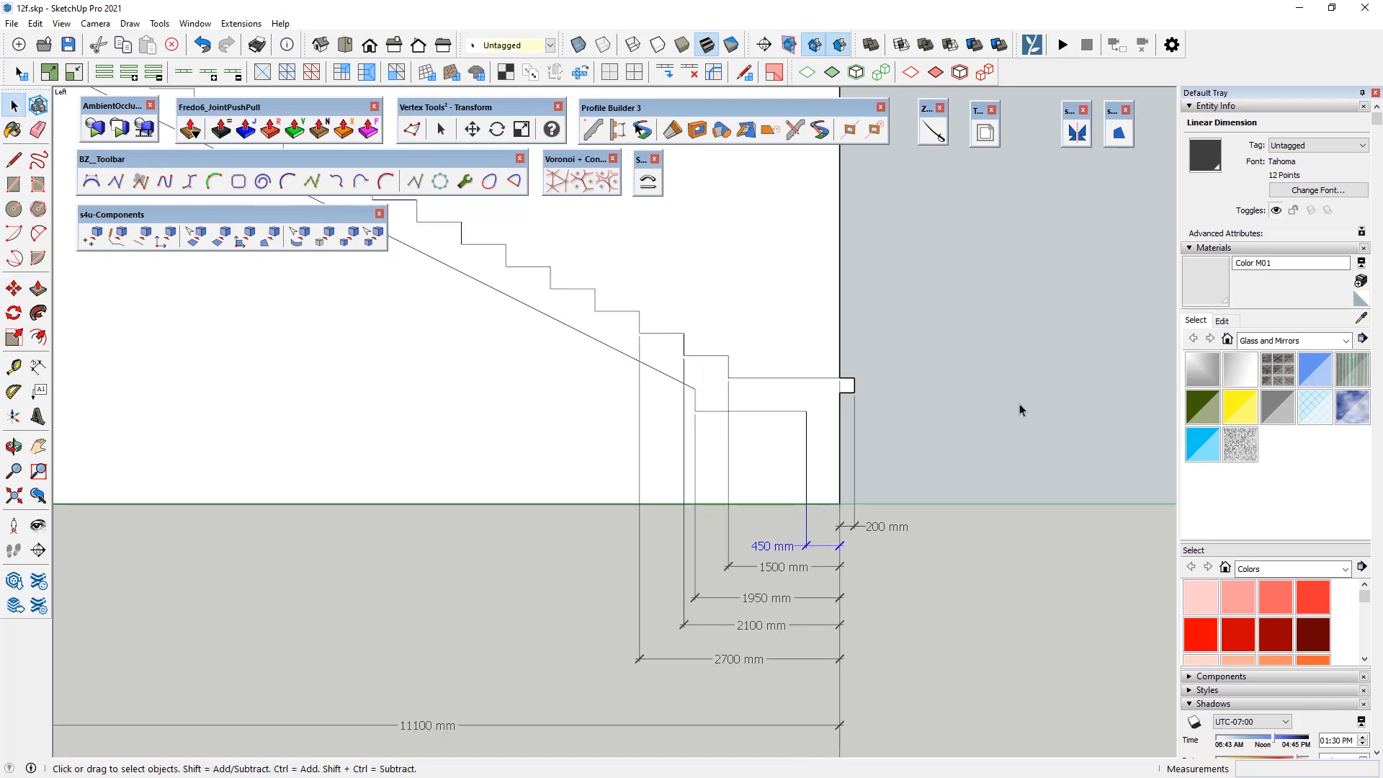
{"action": "scroll", "coordinate": [1075, 635], "scroll_direction": "down", "scroll_amount": 2}
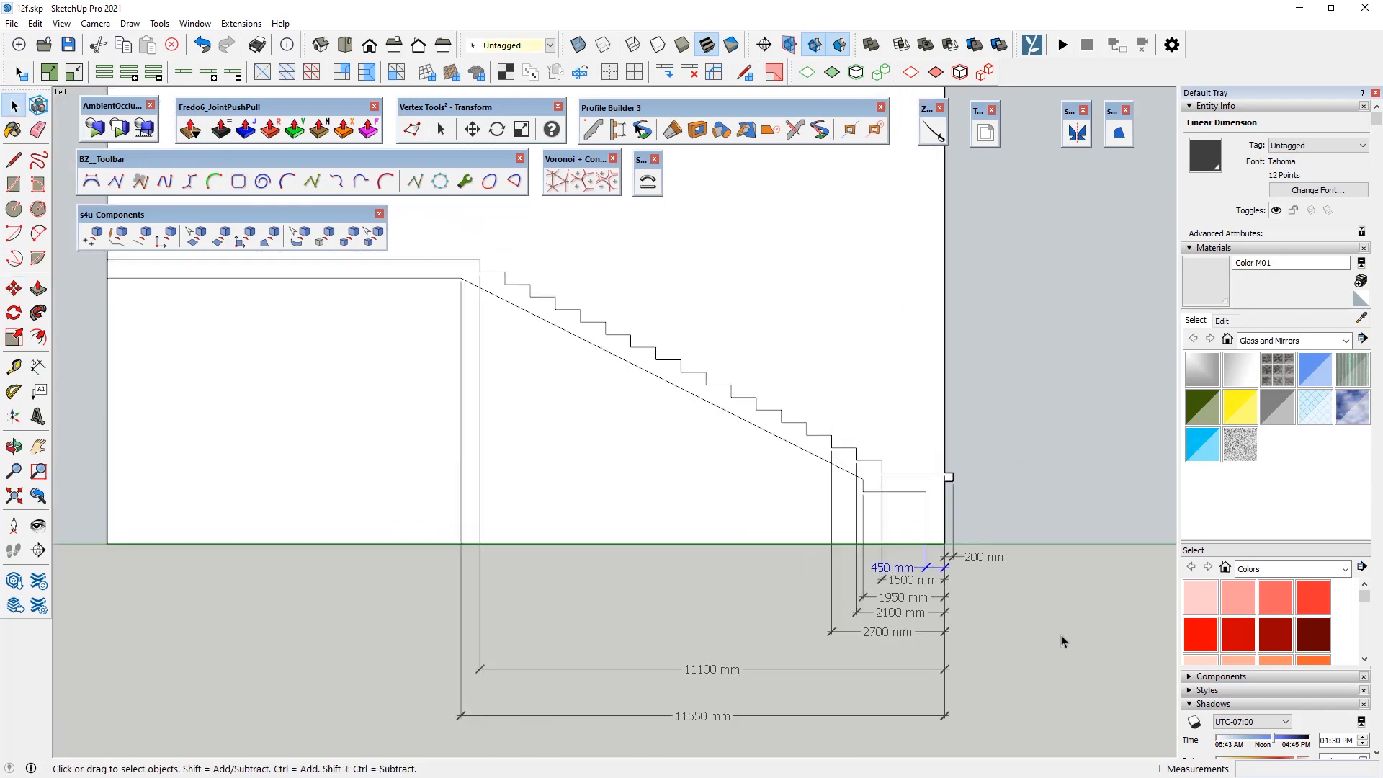
{"action": "scroll", "coordinate": [1088, 636], "scroll_direction": "down", "scroll_amount": 10}
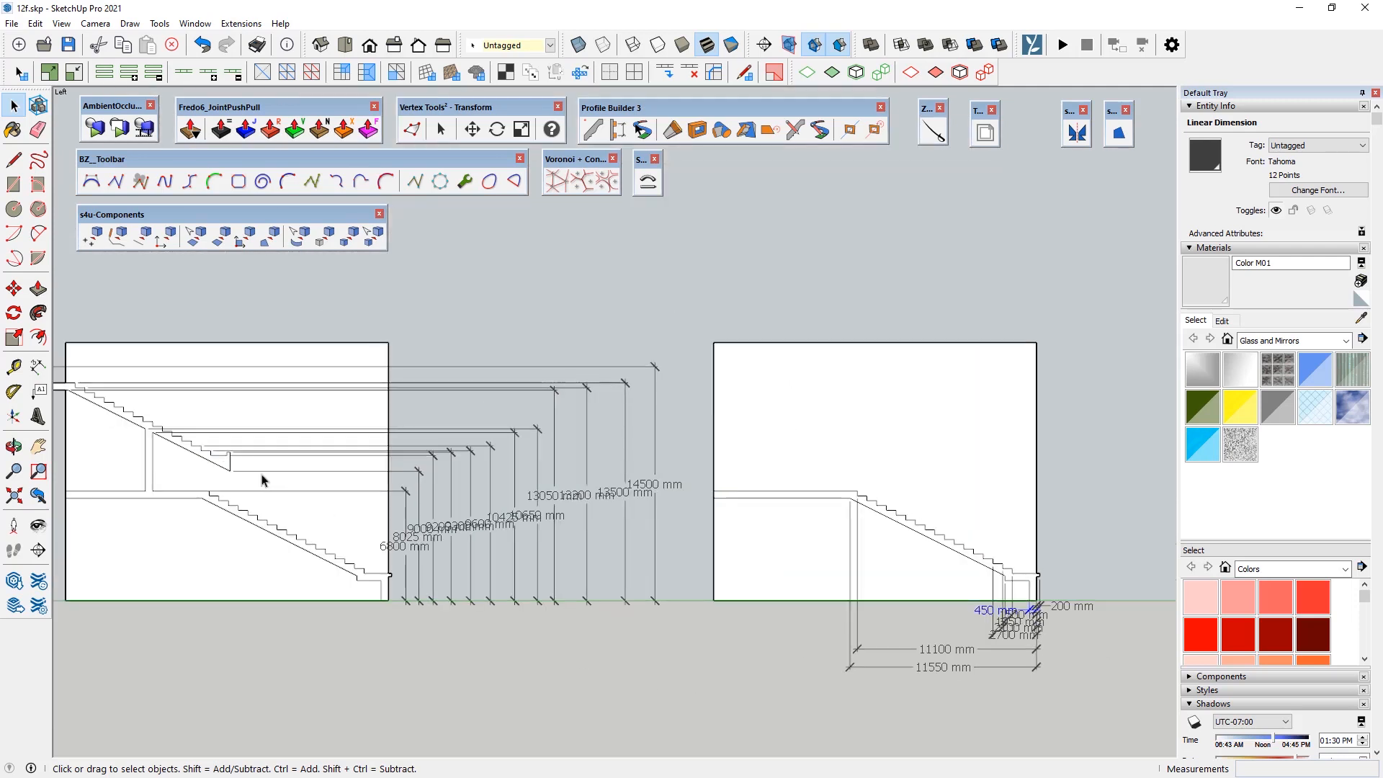
{"action": "scroll", "coordinate": [340, 441], "scroll_direction": "down", "scroll_amount": 3}
{"action": "scroll", "coordinate": [182, 387], "scroll_direction": "up", "scroll_amount": 5}
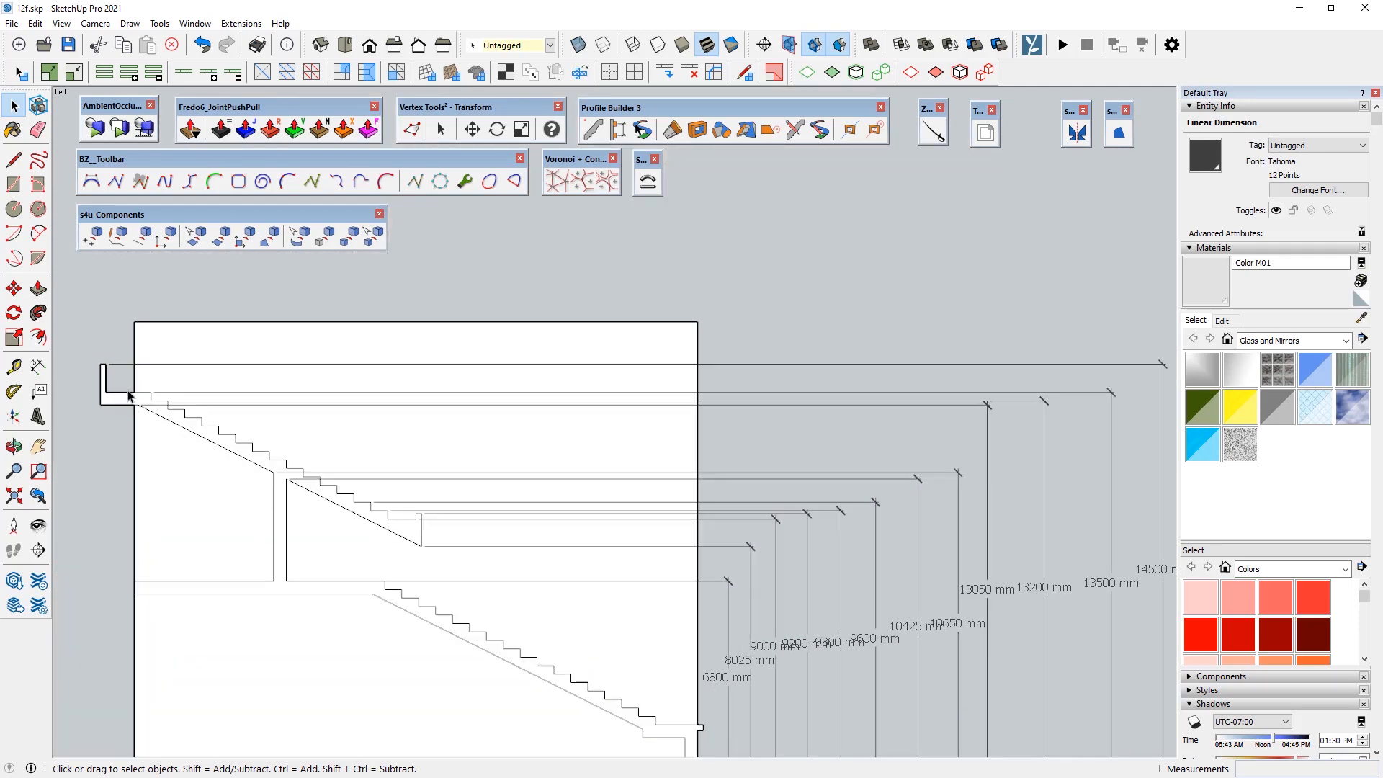
{"action": "scroll", "coordinate": [156, 424], "scroll_direction": "down", "scroll_amount": 1}
{"action": "scroll", "coordinate": [518, 746], "scroll_direction": "up", "scroll_amount": 5}
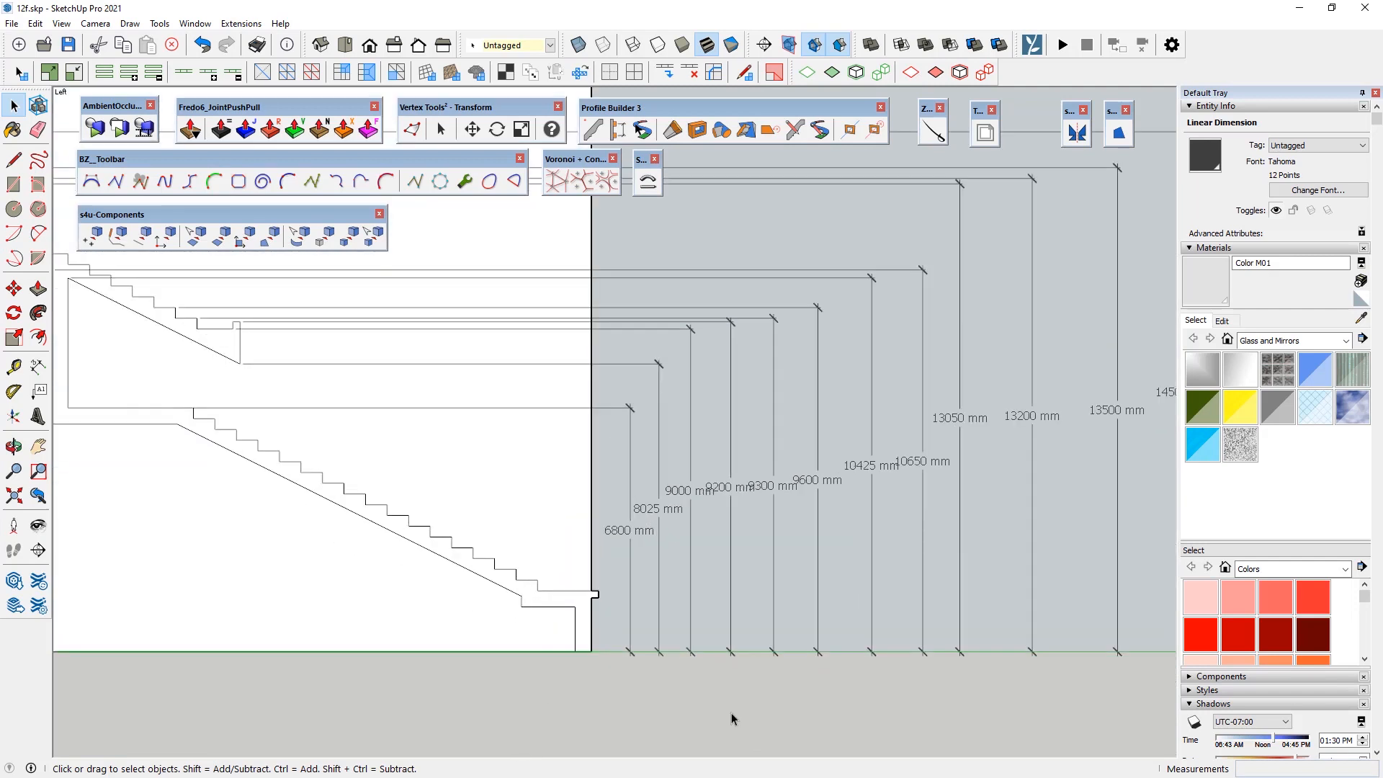
{"action": "scroll", "coordinate": [957, 753], "scroll_direction": "down", "scroll_amount": 4}
{"action": "scroll", "coordinate": [1163, 482], "scroll_direction": "up", "scroll_amount": 1}
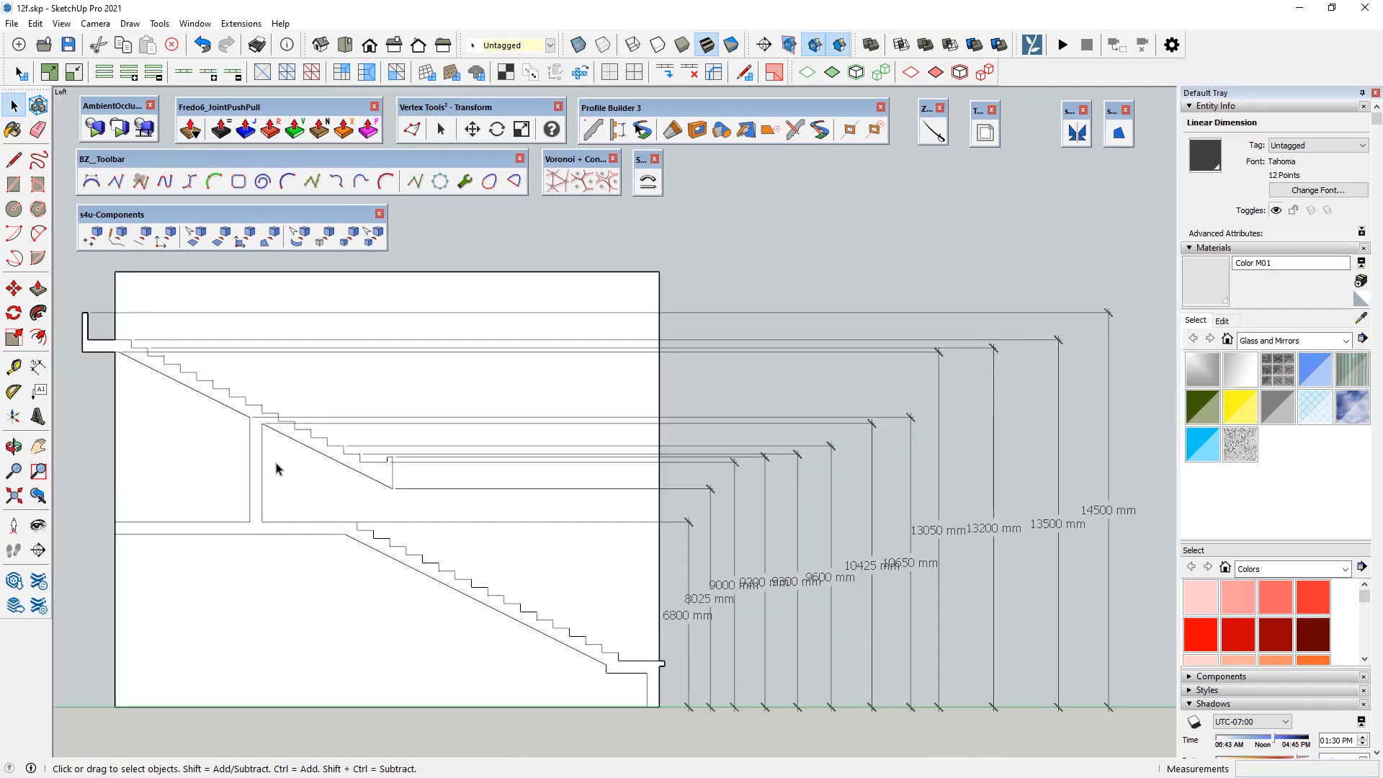
Step: Examine the height dimensions of the two-tier section up to the overall height, checking the one next to the 9300 mm dimension
{"action": "left_click", "coordinate": [754, 581]}
{"action": "scroll", "coordinate": [806, 612], "scroll_direction": "up", "scroll_amount": 4}
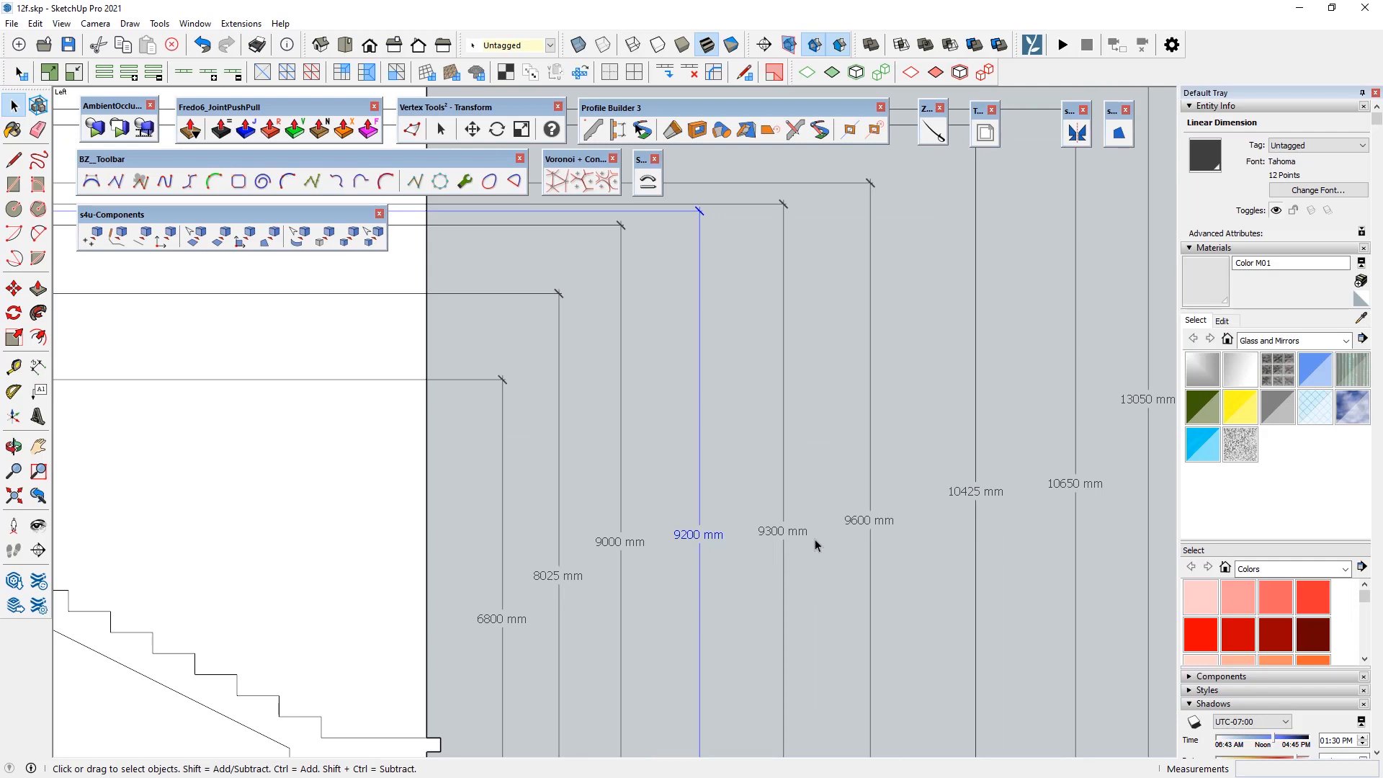
{"action": "scroll", "coordinate": [522, 608], "scroll_direction": "down", "scroll_amount": 5}
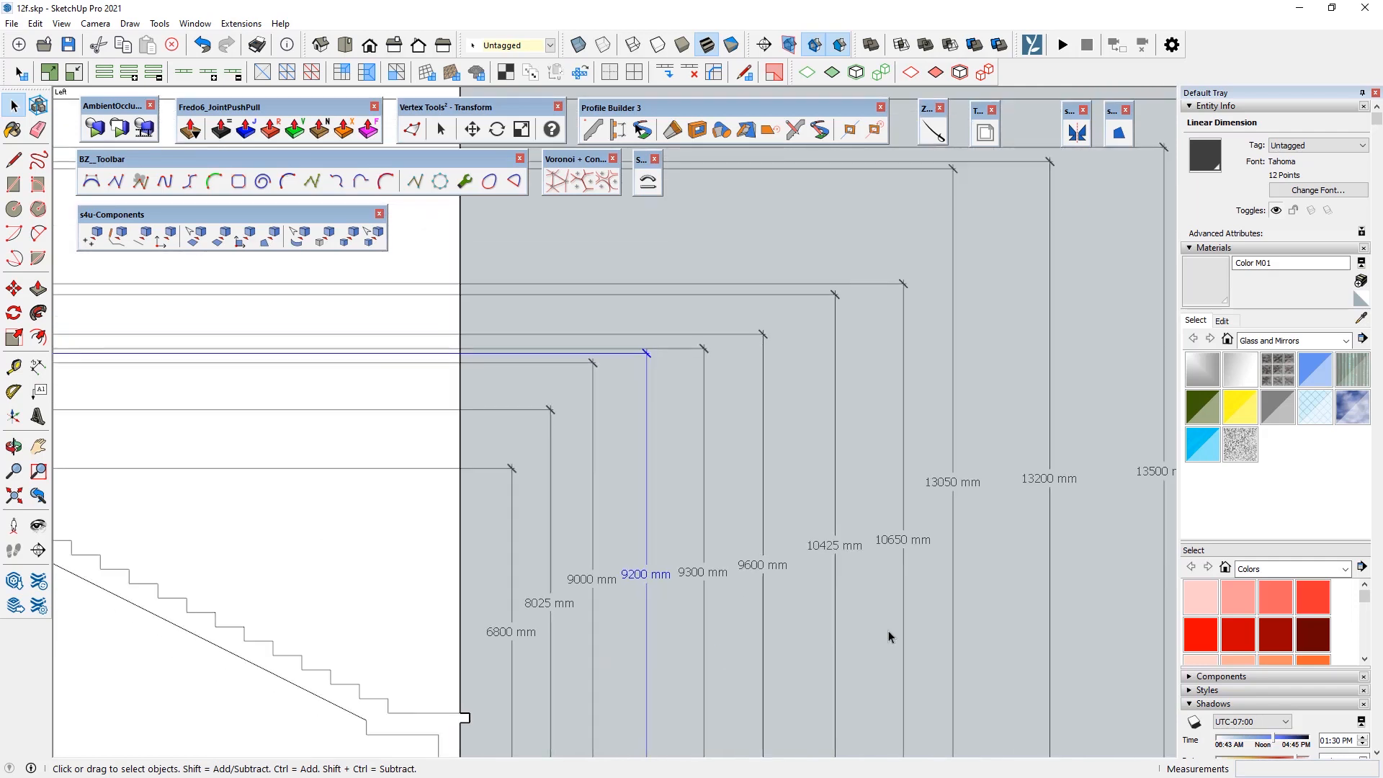
{"action": "scroll", "coordinate": [540, 579], "scroll_direction": "down", "scroll_amount": 1}
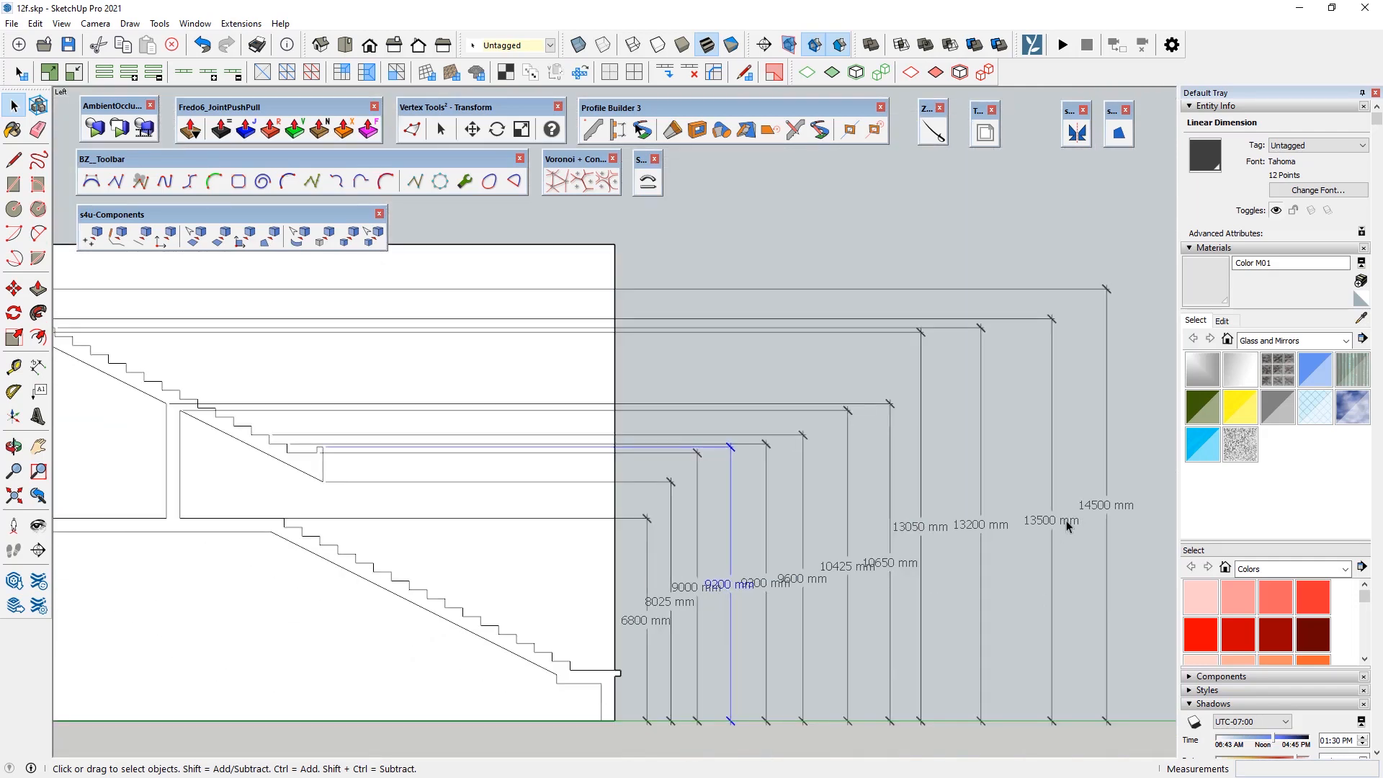
{"action": "scroll", "coordinate": [806, 481], "scroll_direction": "down", "scroll_amount": 1}
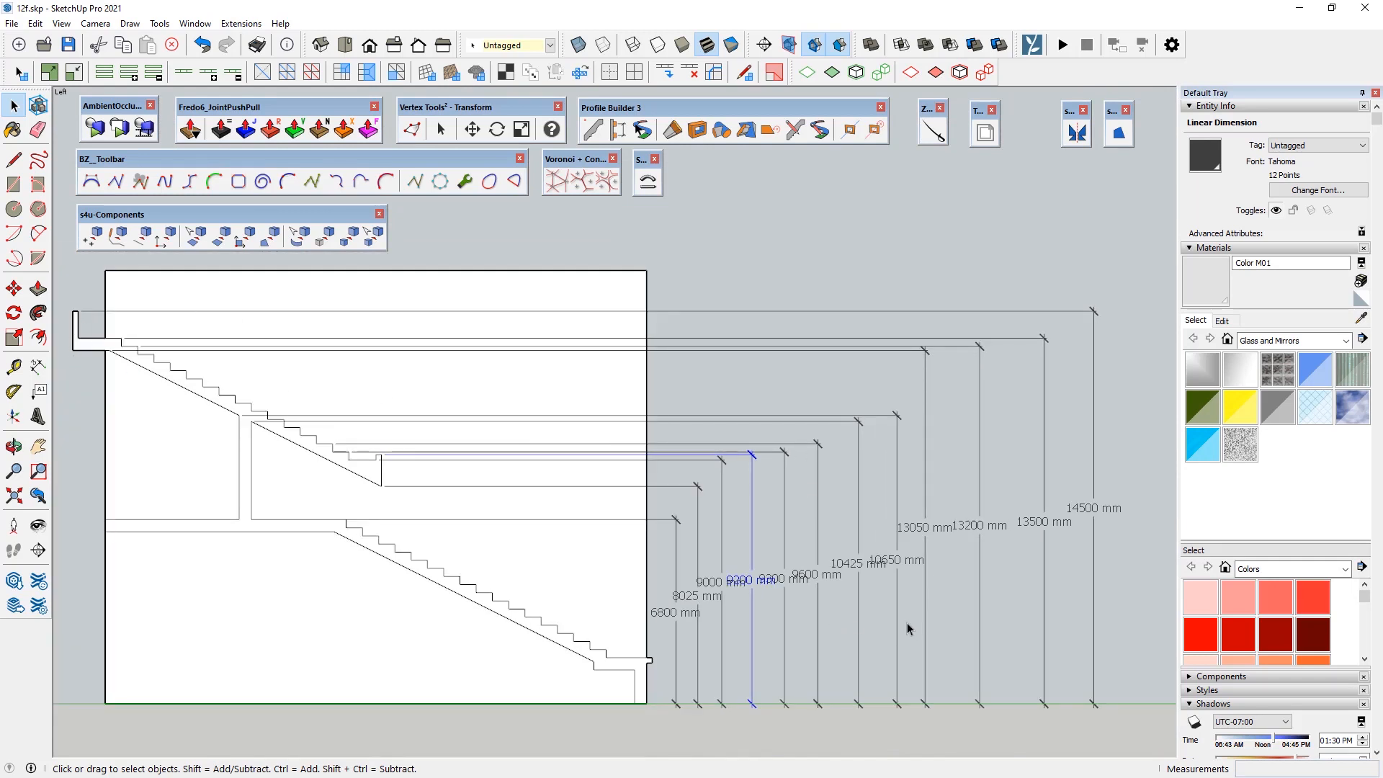
{"action": "scroll", "coordinate": [972, 559], "scroll_direction": "down", "scroll_amount": 6}
Step: Select the complete two-tier profile face in the section with the horizontal dimensions
{"action": "left_click", "coordinate": [277, 672]}
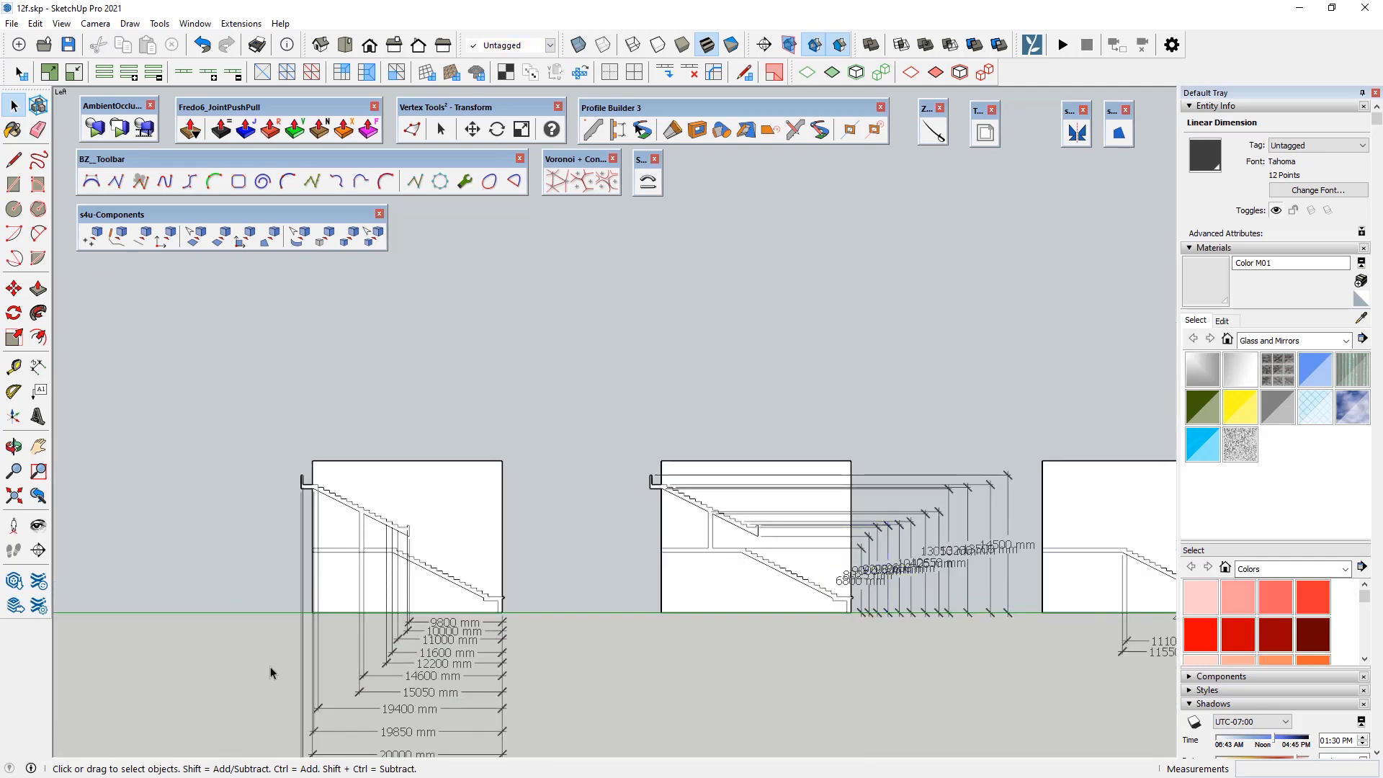
{"action": "scroll", "coordinate": [286, 580], "scroll_direction": "up", "scroll_amount": 6}
{"action": "scroll", "coordinate": [288, 362], "scroll_direction": "down", "scroll_amount": 2}
{"action": "scroll", "coordinate": [536, 551], "scroll_direction": "up", "scroll_amount": 2}
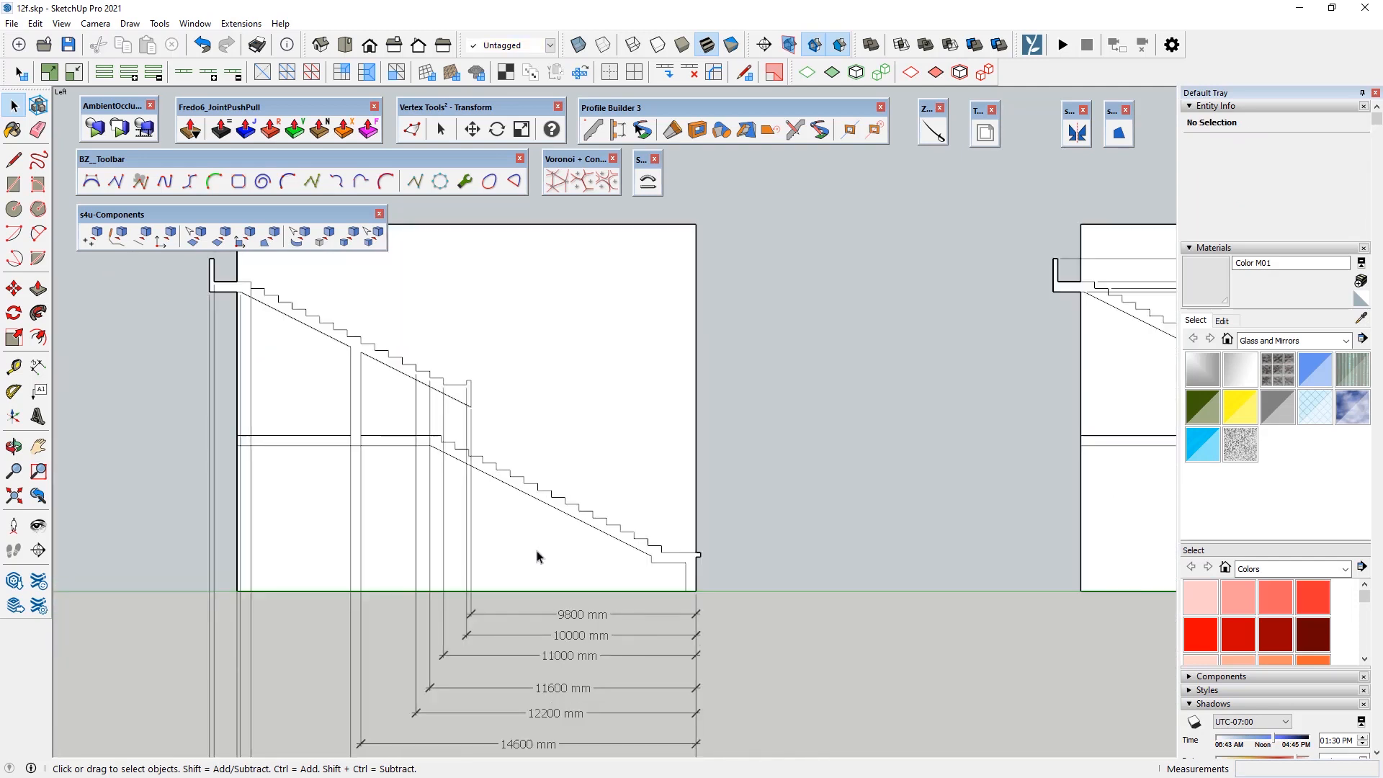
{"action": "scroll", "coordinate": [536, 551], "scroll_direction": "up", "scroll_amount": 1}
{"action": "scroll", "coordinate": [986, 679], "scroll_direction": "down", "scroll_amount": 1}
{"action": "left_click", "coordinate": [387, 357]}
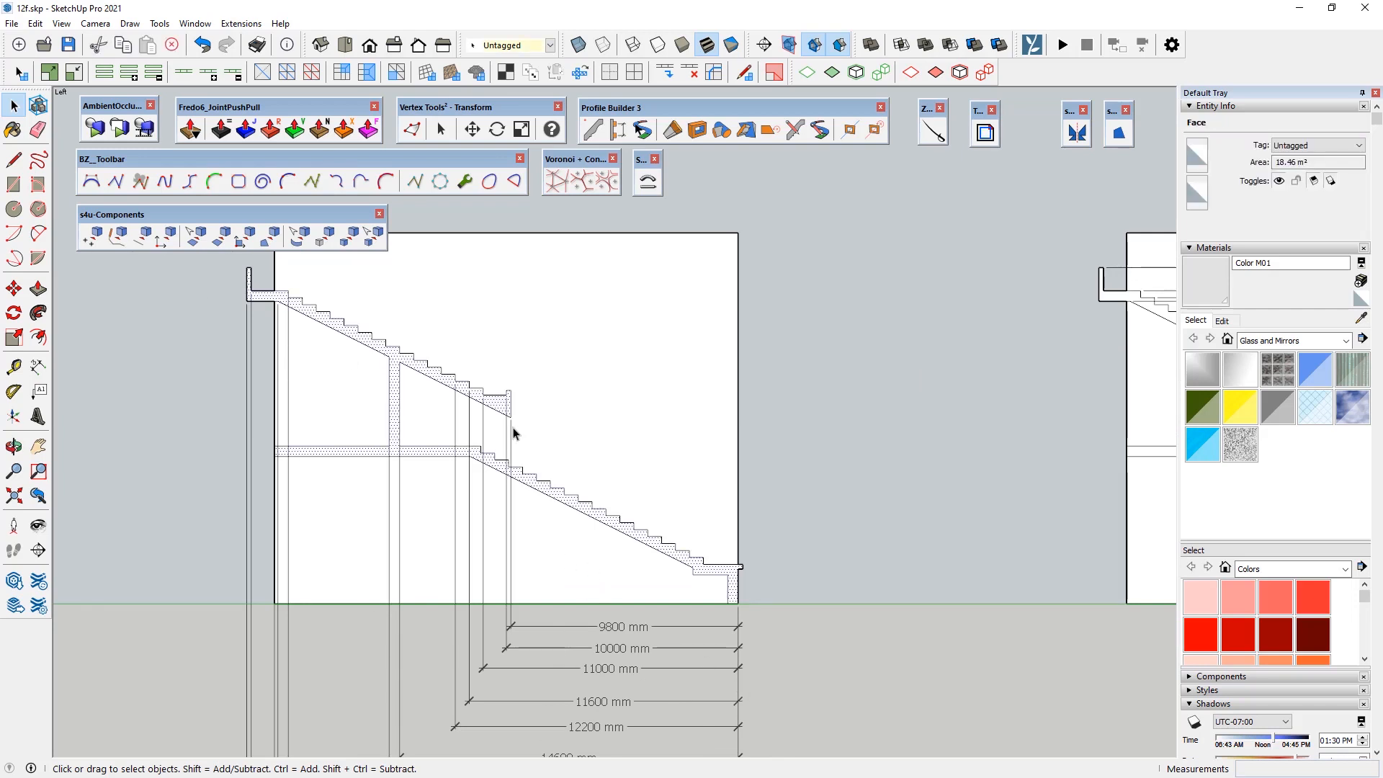
Step: Examine the horizontal dimensions of the two-tier section, from the upper tier's front edge out to the rear parapet
{"action": "scroll", "coordinate": [759, 474], "scroll_direction": "down", "scroll_amount": 2}
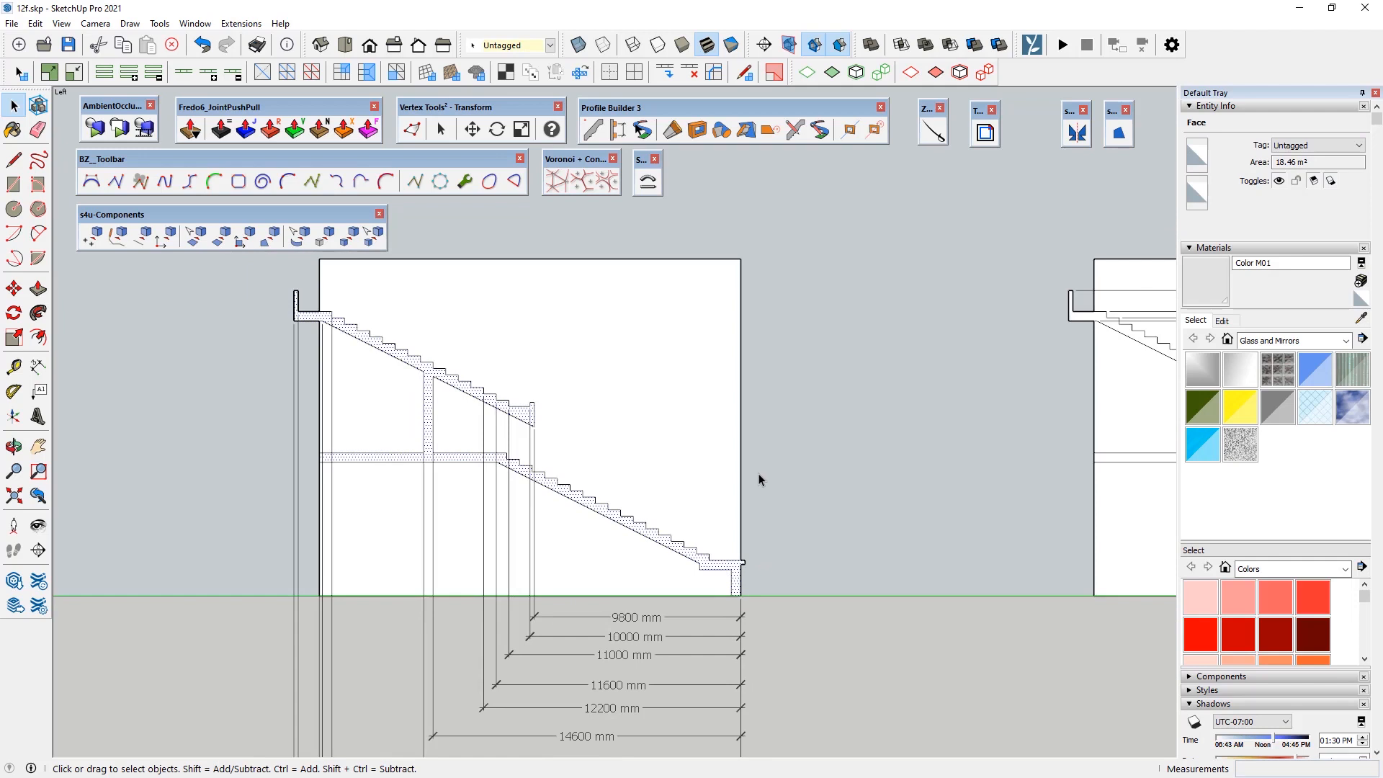
{"action": "scroll", "coordinate": [592, 739], "scroll_direction": "up", "scroll_amount": 5}
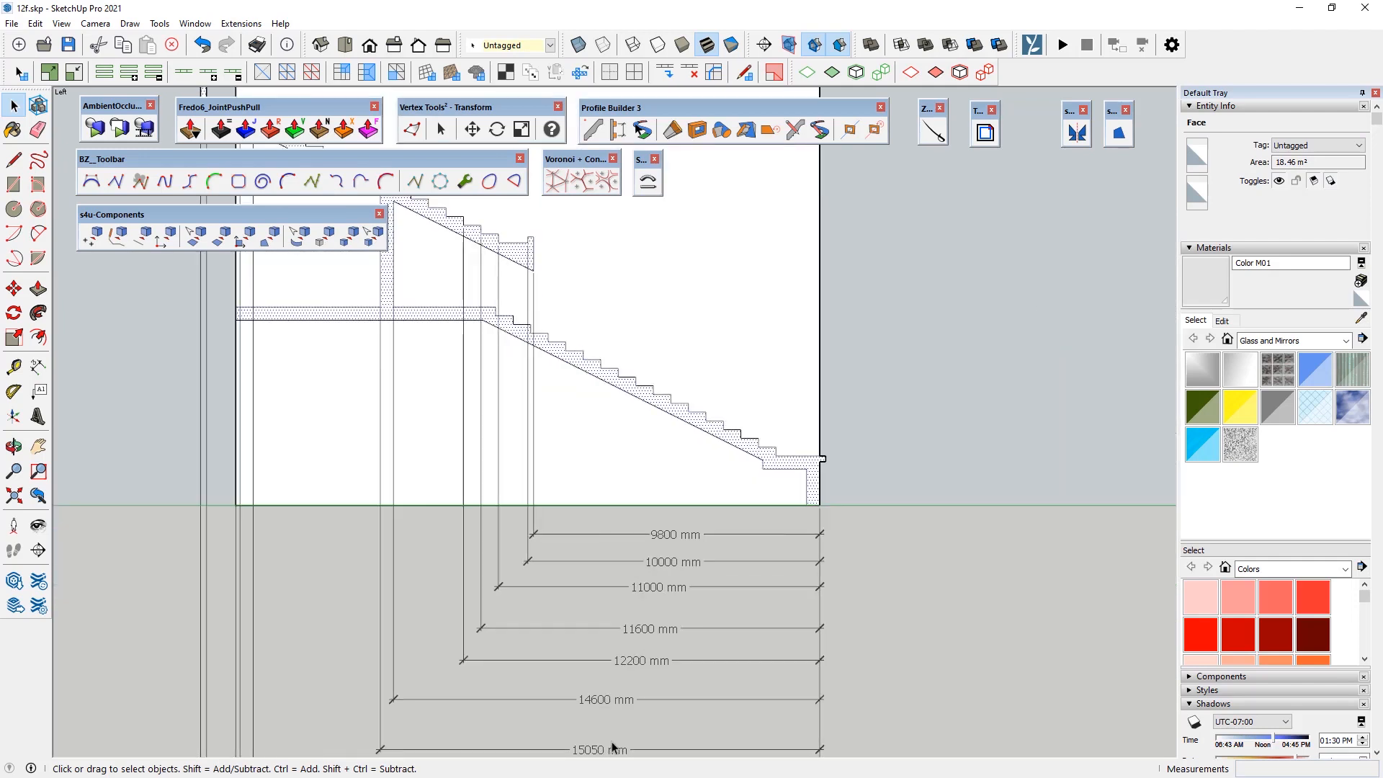
{"action": "scroll", "coordinate": [695, 363], "scroll_direction": "down", "scroll_amount": 2}
{"action": "scroll", "coordinate": [793, 704], "scroll_direction": "down", "scroll_amount": 2}
{"action": "scroll", "coordinate": [587, 475], "scroll_direction": "down", "scroll_amount": 2}
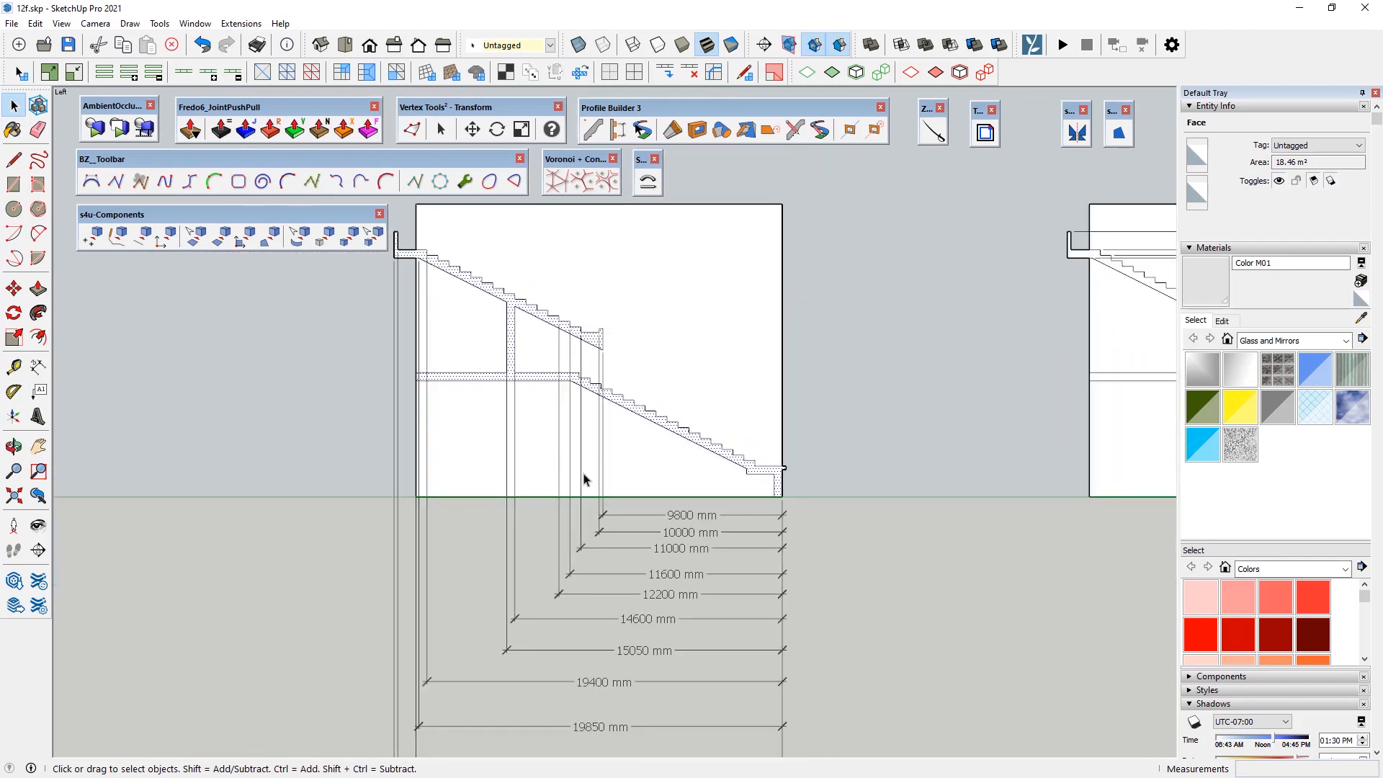
{"action": "scroll", "coordinate": [613, 529], "scroll_direction": "down", "scroll_amount": 1}
{"action": "scroll", "coordinate": [619, 692], "scroll_direction": "down", "scroll_amount": 1}
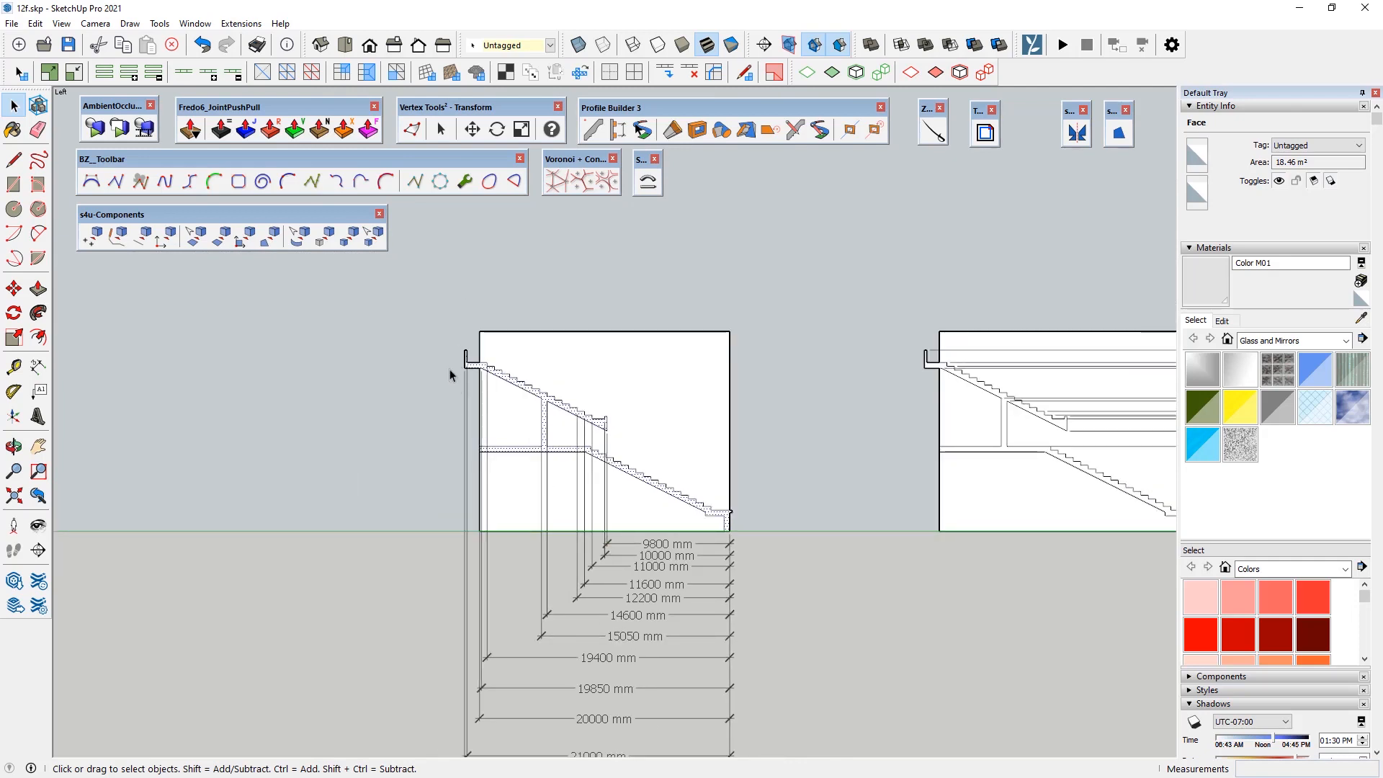
{"action": "scroll", "coordinate": [449, 369], "scroll_direction": "down", "scroll_amount": 1}
{"action": "scroll", "coordinate": [519, 661], "scroll_direction": "up", "scroll_amount": 2}
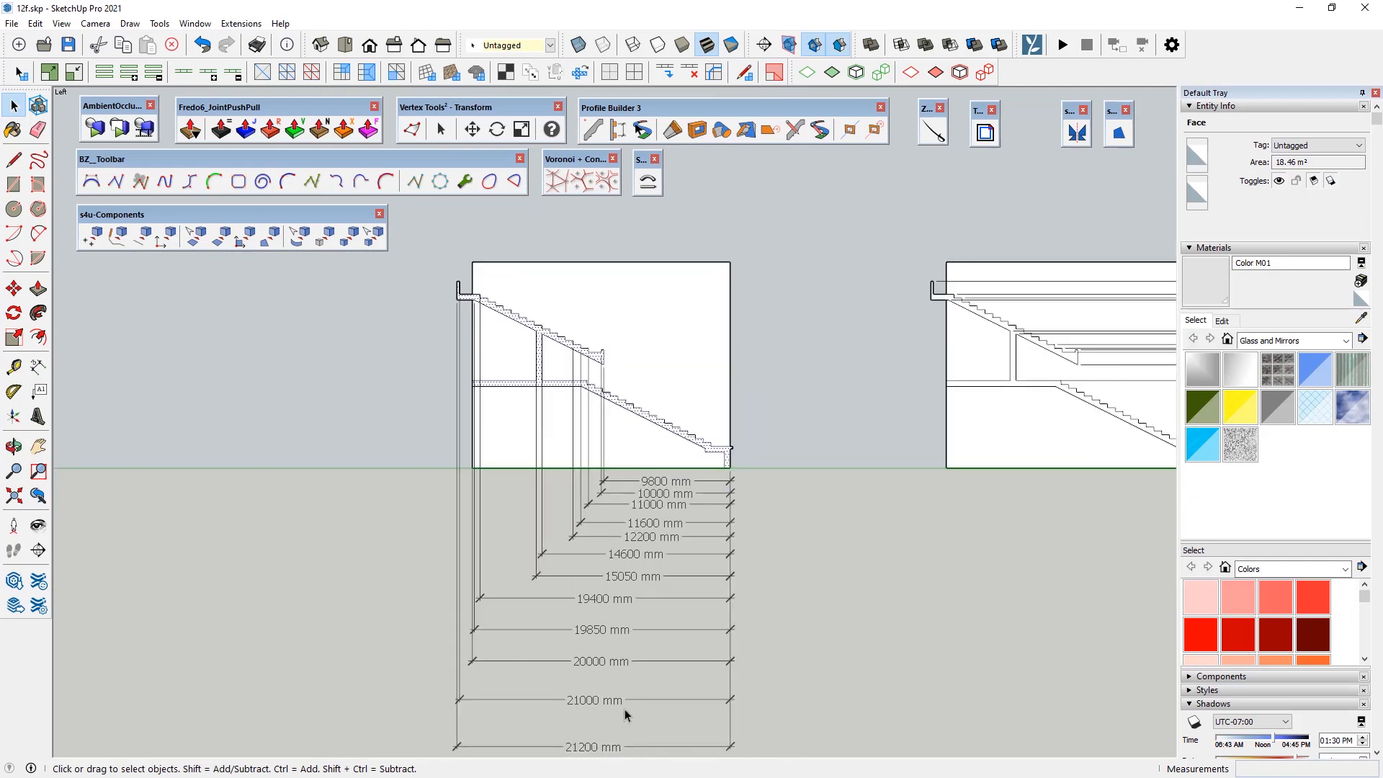
{"action": "left_click", "coordinate": [321, 562]}
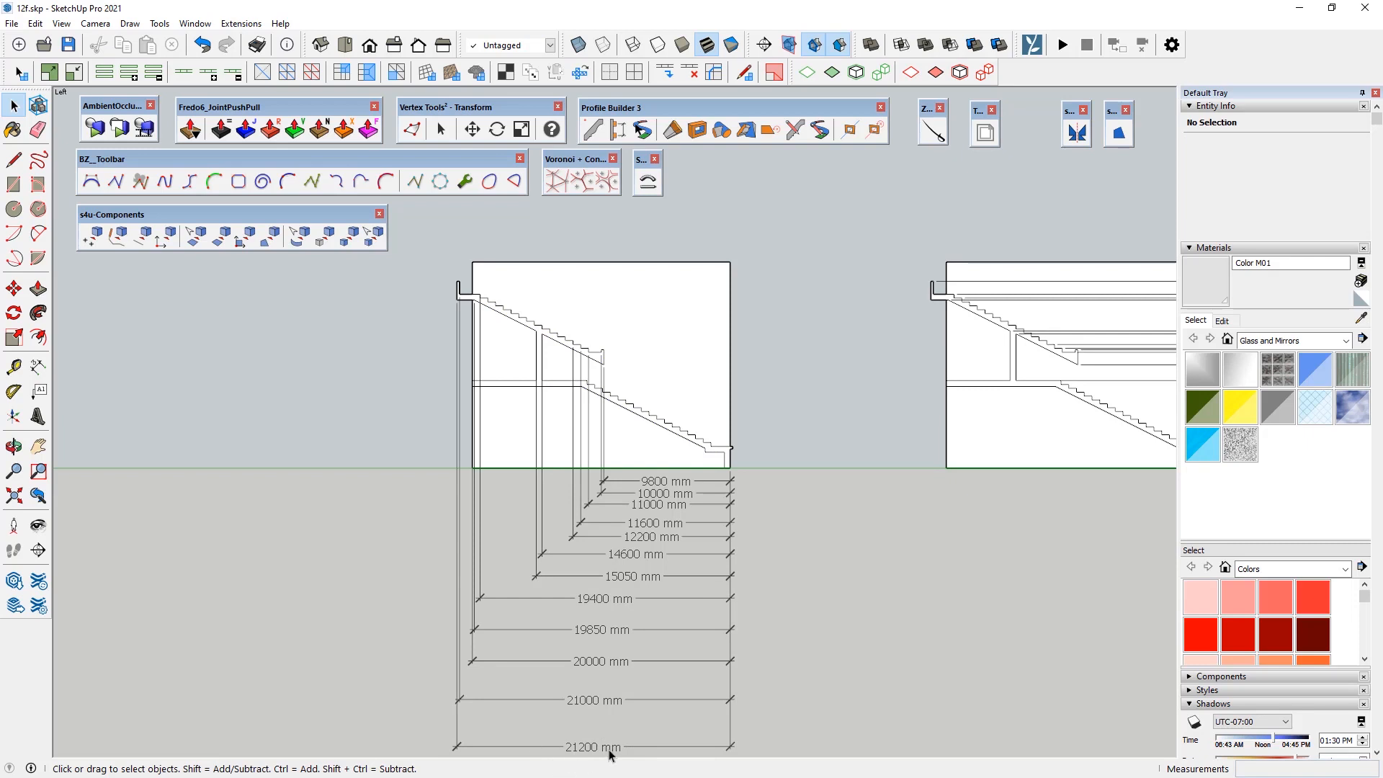
Step: Select the two-tier profile face standing upright beside the pitch in a 3D view of the stadium outlines
{"action": "scroll", "coordinate": [359, 524], "scroll_direction": "down", "scroll_amount": 9}
{"action": "middle_click_drag", "start_coordinate": [710, 398], "coordinate": [340, 516]}
{"action": "scroll", "coordinate": [339, 516], "scroll_direction": "down", "scroll_amount": 1}
{"action": "scroll", "coordinate": [636, 520], "scroll_direction": "down", "scroll_amount": 2}
{"action": "scroll", "coordinate": [914, 553], "scroll_direction": "up", "scroll_amount": 5}
{"action": "scroll", "coordinate": [1111, 609], "scroll_direction": "up", "scroll_amount": 3}
{"action": "scroll", "coordinate": [508, 476], "scroll_direction": "down", "scroll_amount": 2}
{"action": "scroll", "coordinate": [954, 542], "scroll_direction": "up", "scroll_amount": 4}
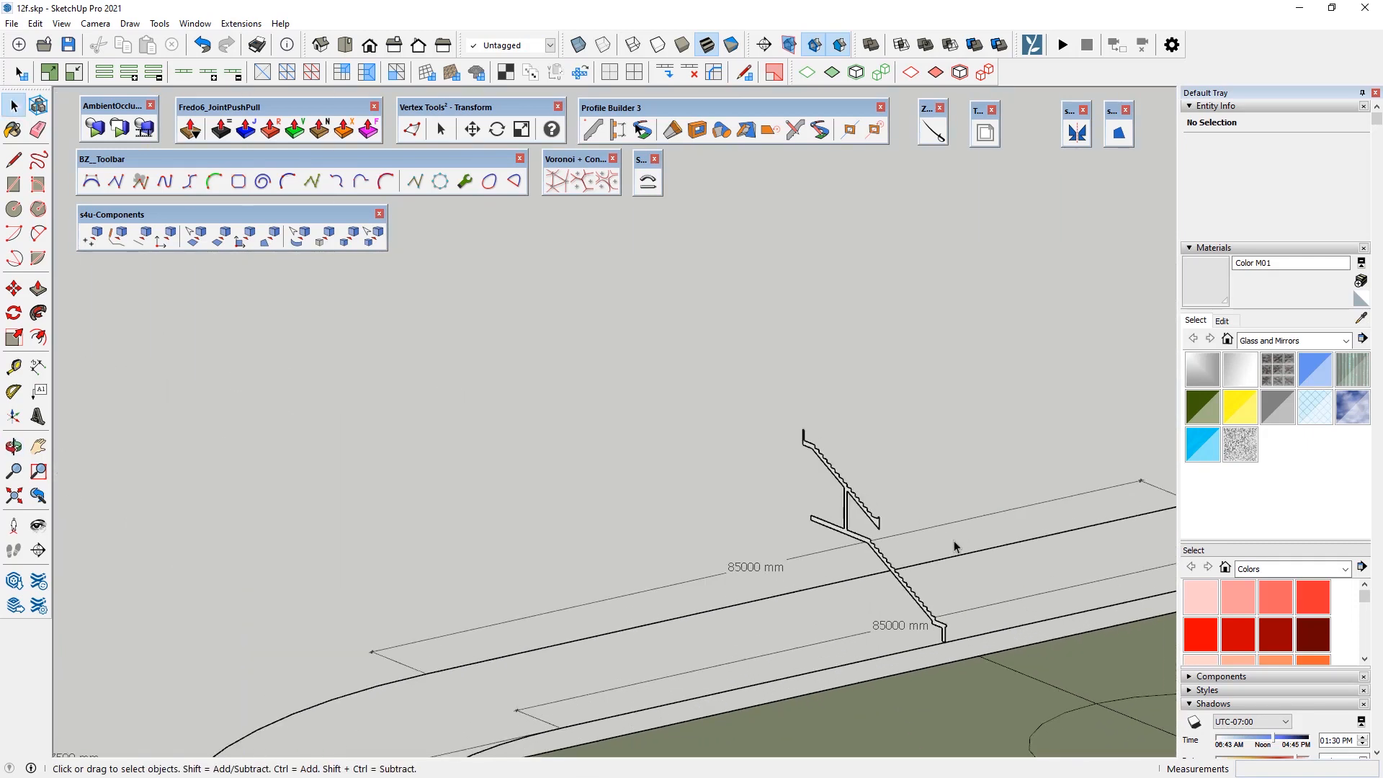
{"action": "scroll", "coordinate": [954, 545], "scroll_direction": "up", "scroll_amount": 2}
{"action": "left_click", "coordinate": [815, 520]}
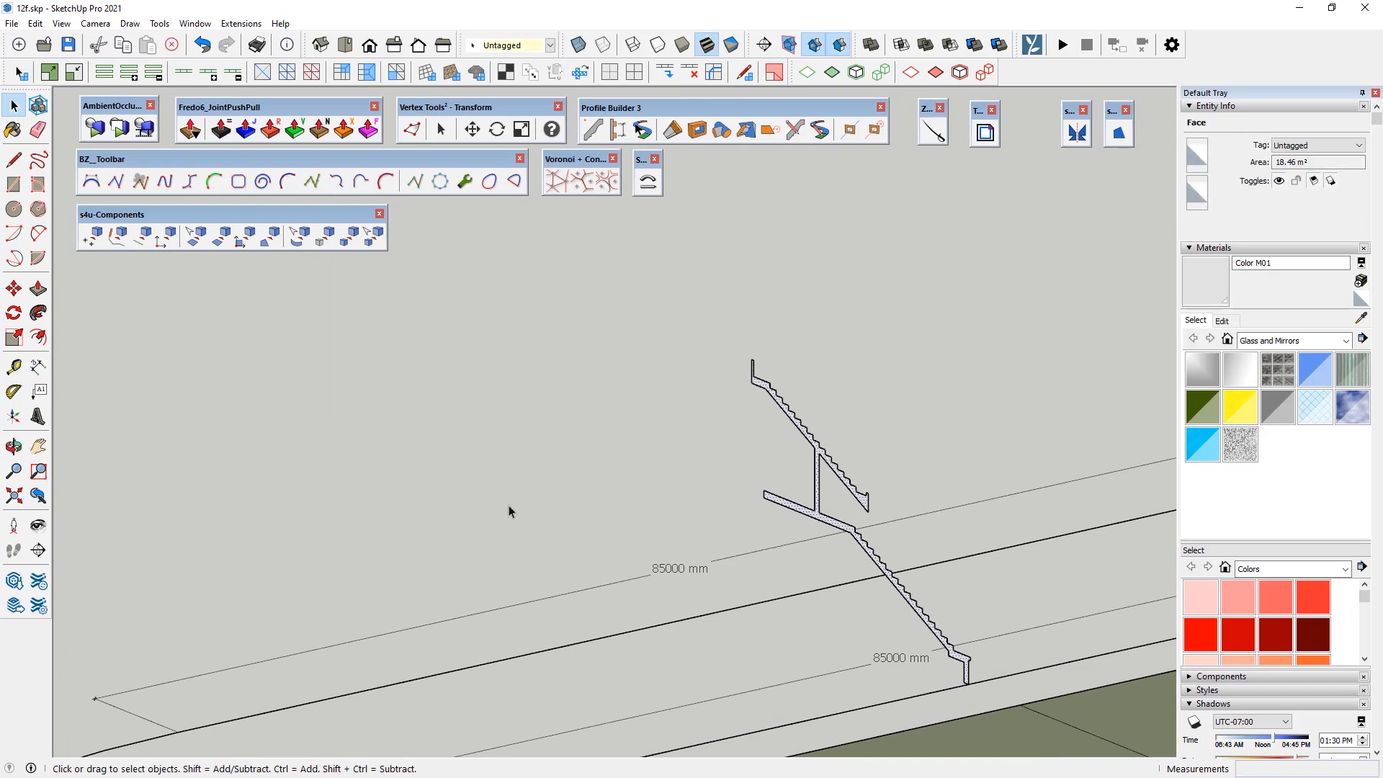
Step: Open the pitch group for editing and select the inner rounded outline that passes the foot of the upright profile
{"action": "scroll", "coordinate": [277, 499], "scroll_direction": "down", "scroll_amount": 4}
{"action": "scroll", "coordinate": [555, 447], "scroll_direction": "down", "scroll_amount": 1}
{"action": "scroll", "coordinate": [382, 550], "scroll_direction": "up", "scroll_amount": 2}
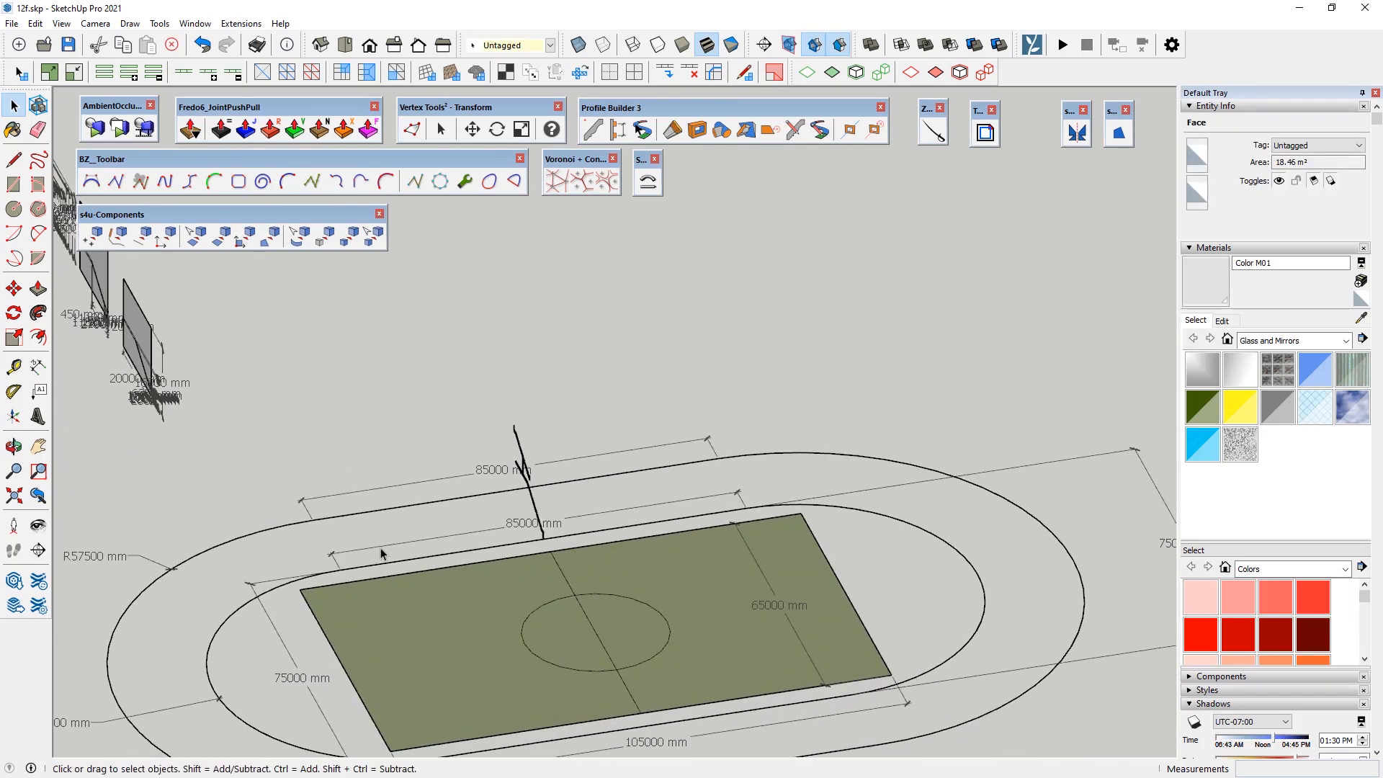
{"action": "scroll", "coordinate": [209, 454], "scroll_direction": "down", "scroll_amount": 1}
{"action": "left_click", "coordinate": [496, 509]}
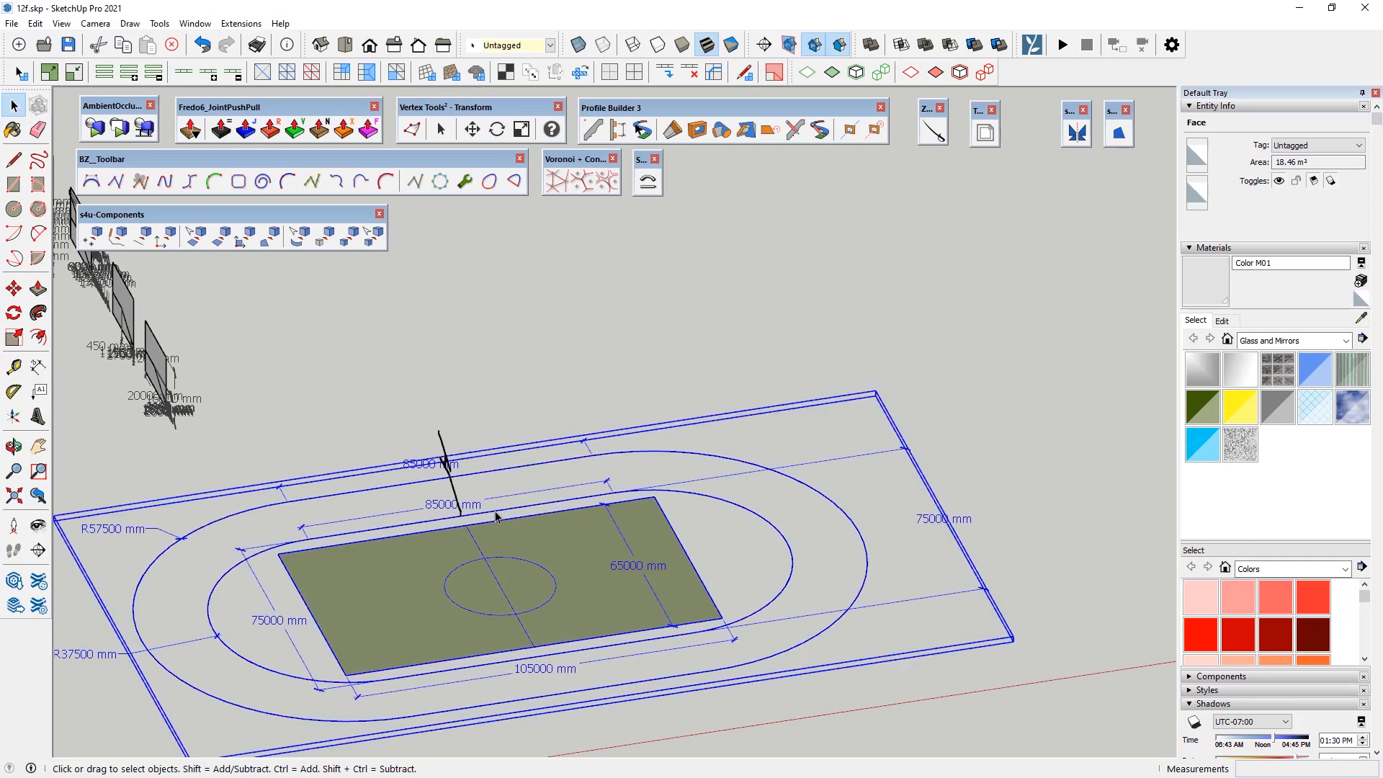
{"action": "double_click", "coordinate": [496, 511]}
{"action": "left_click", "coordinate": [497, 513]}
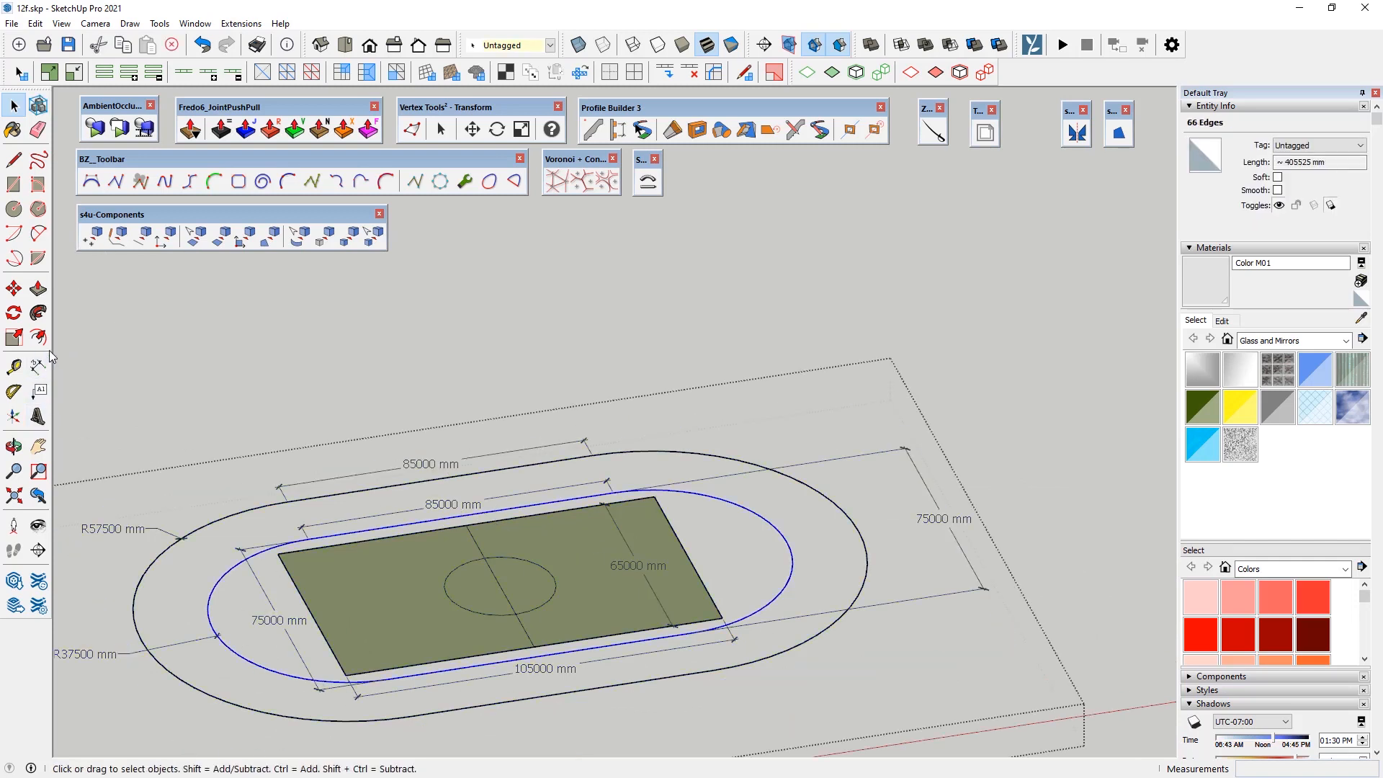
Step: Leave the pitch group and examine the completed two-tier stand around the middle pitch from several angles
{"action": "left_click", "coordinate": [561, 271]}
{"action": "scroll", "coordinate": [108, 390], "scroll_direction": "down", "scroll_amount": 3}
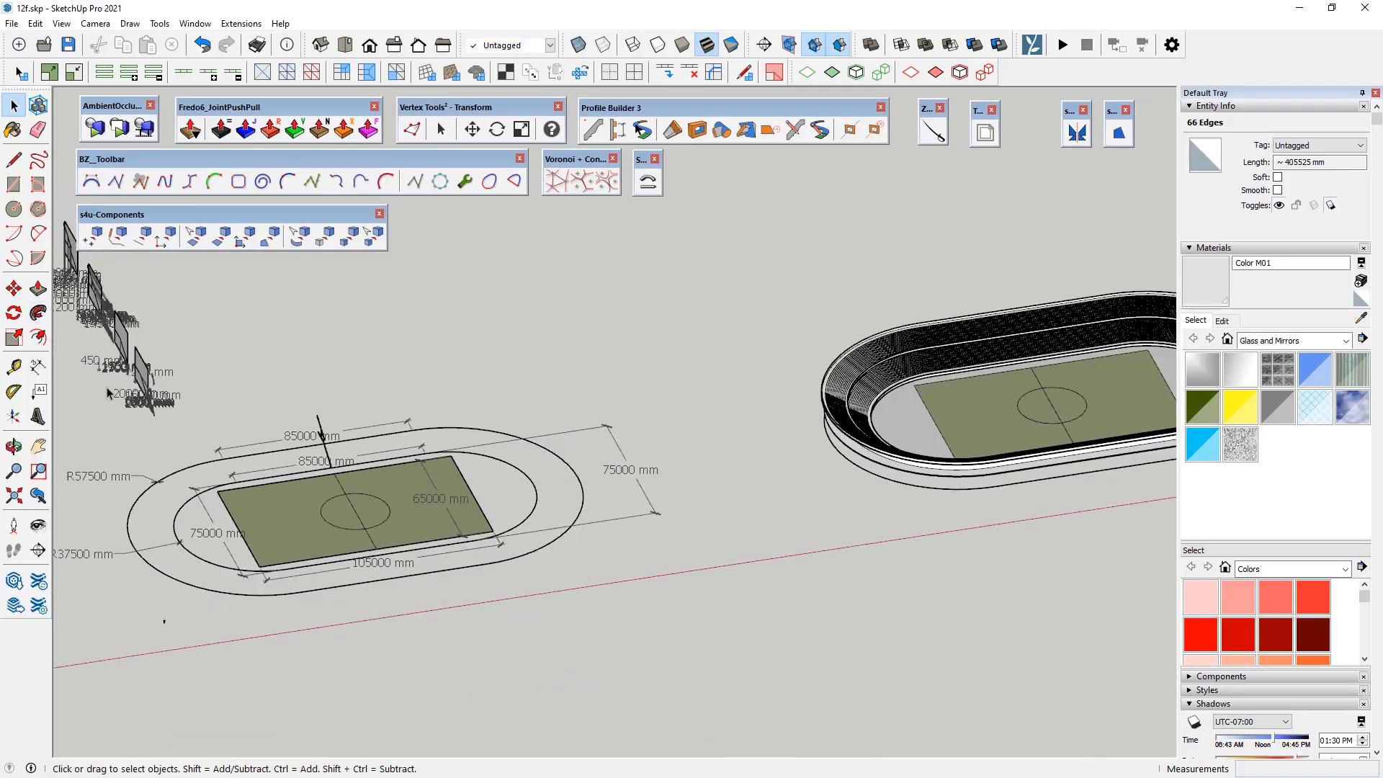
{"action": "scroll", "coordinate": [1100, 334], "scroll_direction": "up", "scroll_amount": 2}
{"action": "scroll", "coordinate": [885, 352], "scroll_direction": "up", "scroll_amount": 4}
{"action": "middle_click_drag", "start_coordinate": [473, 389], "coordinate": [581, 396]}
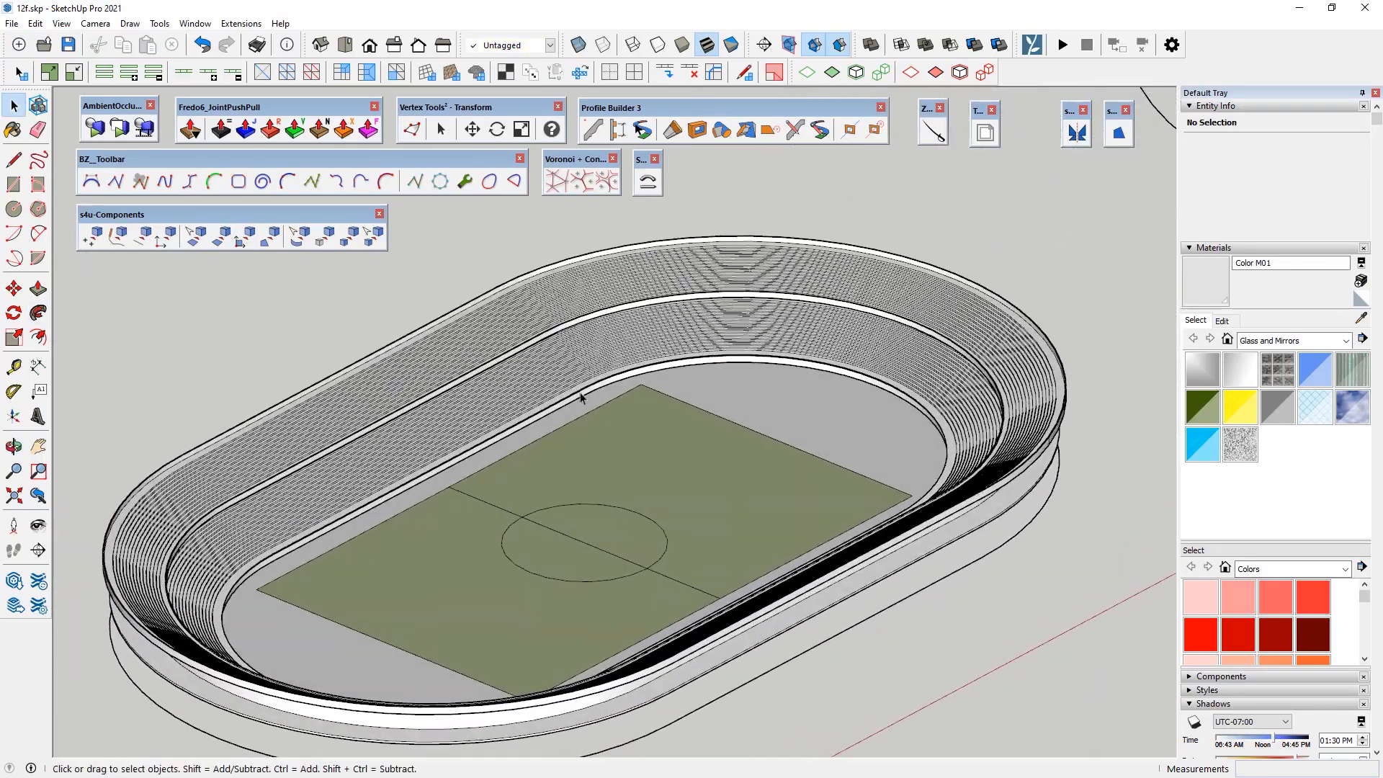
{"action": "scroll", "coordinate": [265, 475], "scroll_direction": "up", "scroll_amount": 1}
{"action": "scroll", "coordinate": [265, 475], "scroll_direction": "up", "scroll_amount": 4}
{"action": "middle_click_drag", "start_coordinate": [386, 605], "coordinate": [722, 453]}
{"action": "scroll", "coordinate": [547, 352], "scroll_direction": "down", "scroll_amount": 5}
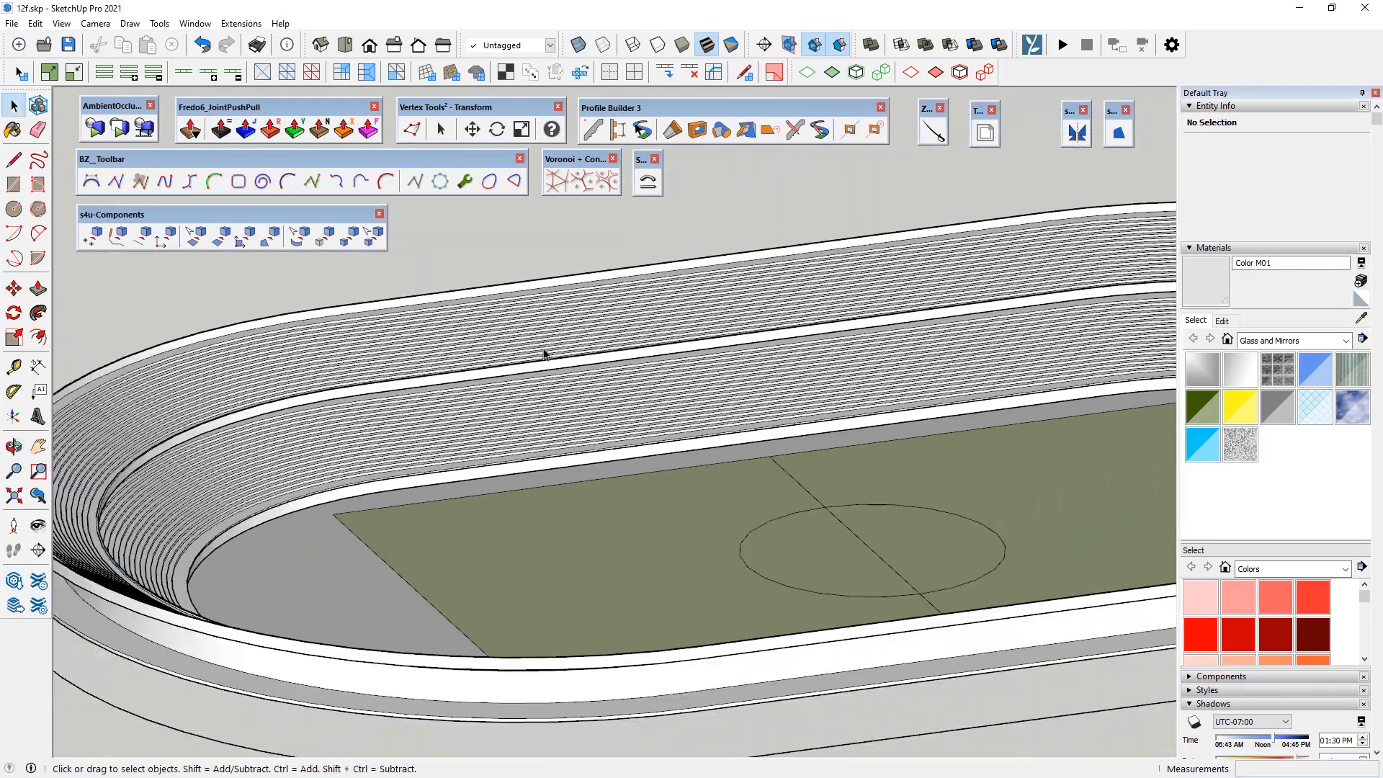
{"action": "scroll", "coordinate": [232, 413], "scroll_direction": "down", "scroll_amount": 2}
{"action": "middle_click_drag", "start_coordinate": [351, 389], "coordinate": [303, 414]}
Step: Select the whole stand component around the middle pitch to check its extent, and clear the selection
{"action": "left_click", "coordinate": [296, 359]}
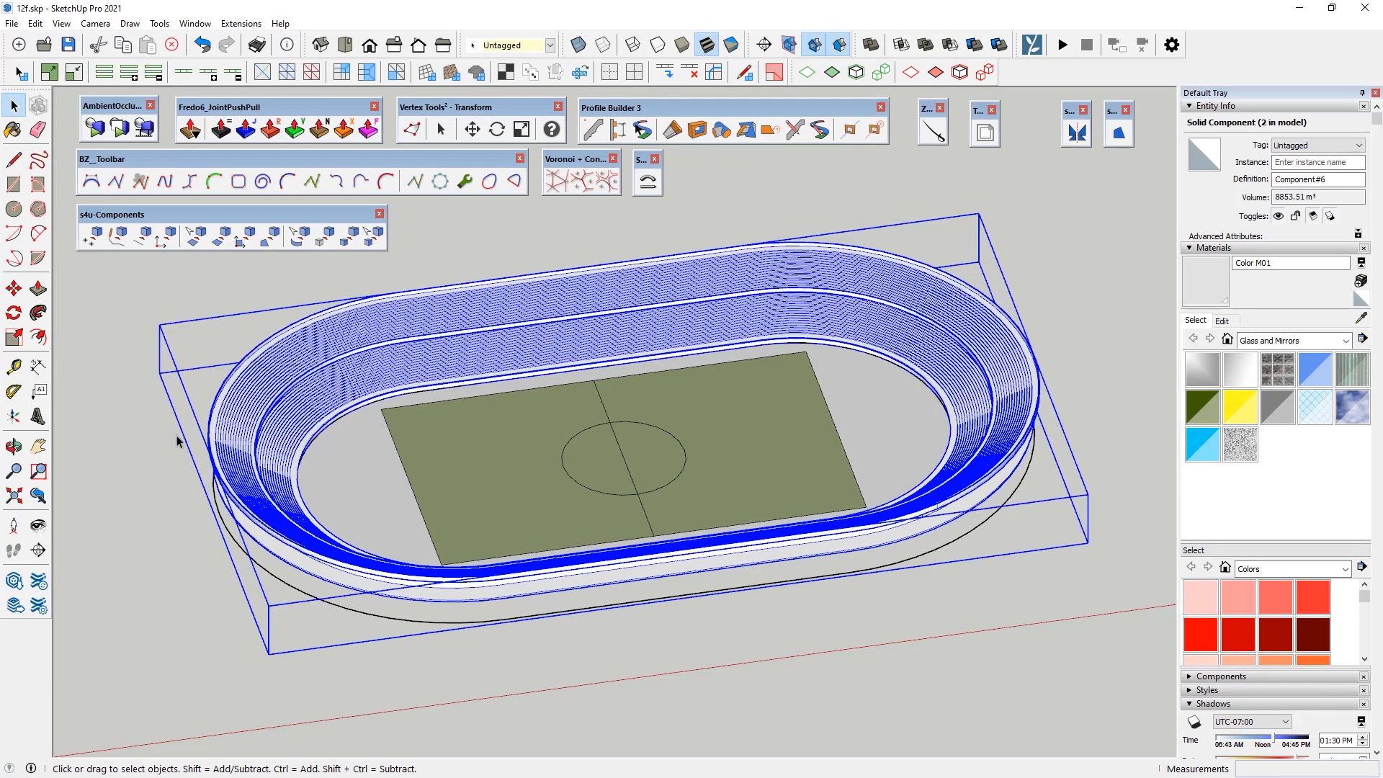
{"action": "scroll", "coordinate": [291, 590], "scroll_direction": "down", "scroll_amount": 1}
{"action": "left_click", "coordinate": [697, 667]}
{"action": "scroll", "coordinate": [367, 548], "scroll_direction": "down", "scroll_amount": 2}
{"action": "scroll", "coordinate": [343, 546], "scroll_direction": "down", "scroll_amount": 2}
{"action": "middle_click_drag", "start_coordinate": [515, 500], "coordinate": [421, 666]}
Step: Switch to the Top view and select the straight edge of the outer outline around the third stadium
{"action": "key", "text": "F2"}
{"action": "key", "text": "v"}
{"action": "scroll", "coordinate": [710, 567], "scroll_direction": "down", "scroll_amount": 3}
{"action": "scroll", "coordinate": [234, 510], "scroll_direction": "down", "scroll_amount": 2}
{"action": "scroll", "coordinate": [1065, 525], "scroll_direction": "up", "scroll_amount": 5}
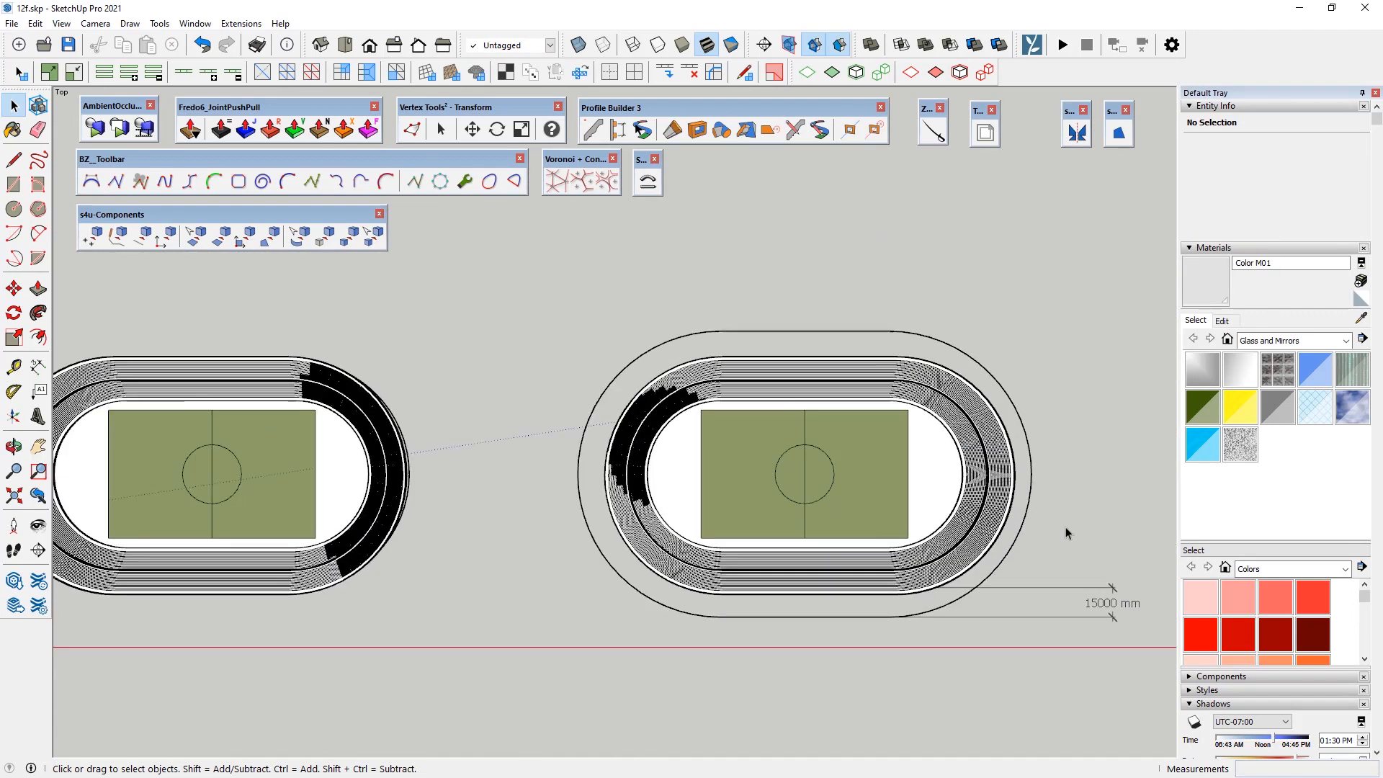
{"action": "left_click", "coordinate": [641, 681]}
{"action": "scroll", "coordinate": [936, 640], "scroll_direction": "up", "scroll_amount": 2}
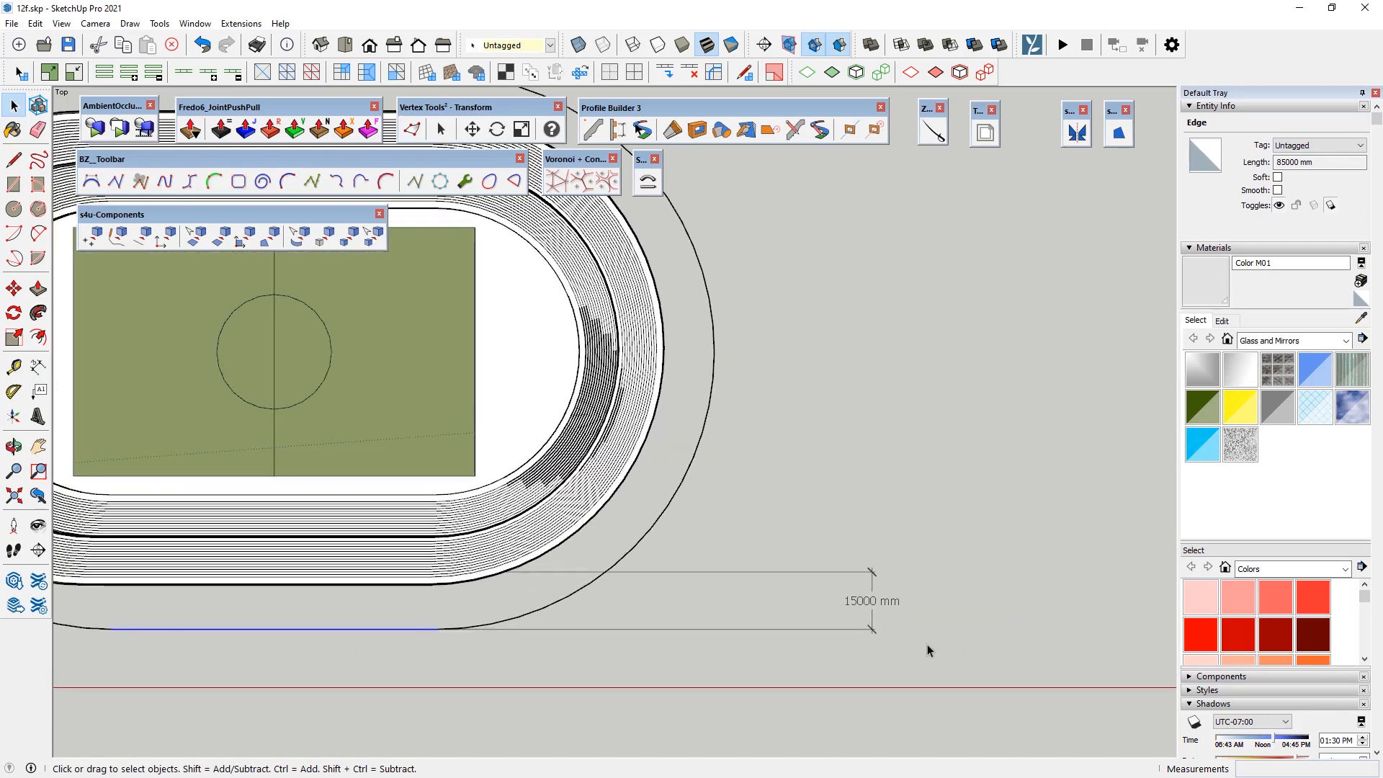
Step: Select the dimension between the third stadium's stand and its outer outline, and inspect that offset in a 3D view
{"action": "left_click", "coordinate": [855, 606]}
{"action": "middle_click_drag", "start_coordinate": [526, 681], "coordinate": [472, 608]}
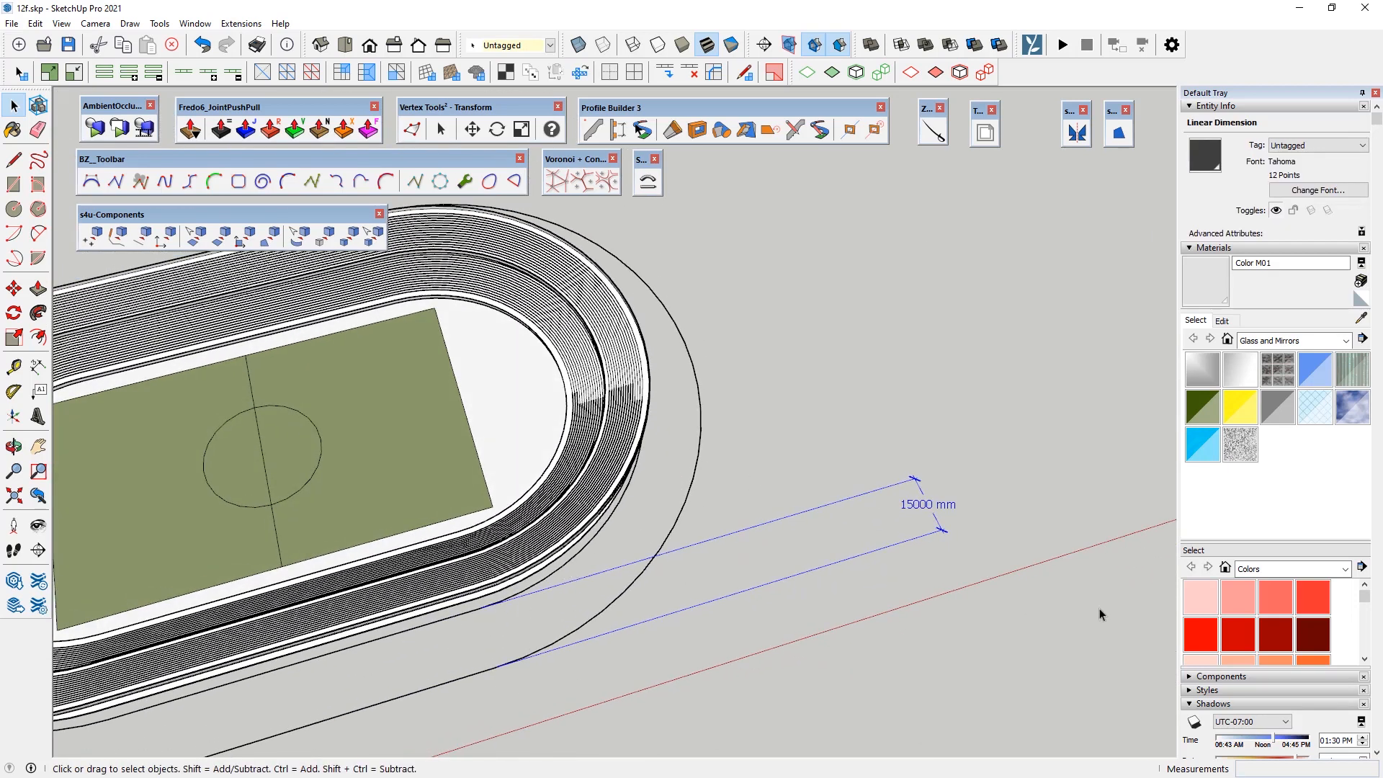
{"action": "scroll", "coordinate": [1025, 593], "scroll_direction": "down", "scroll_amount": 3}
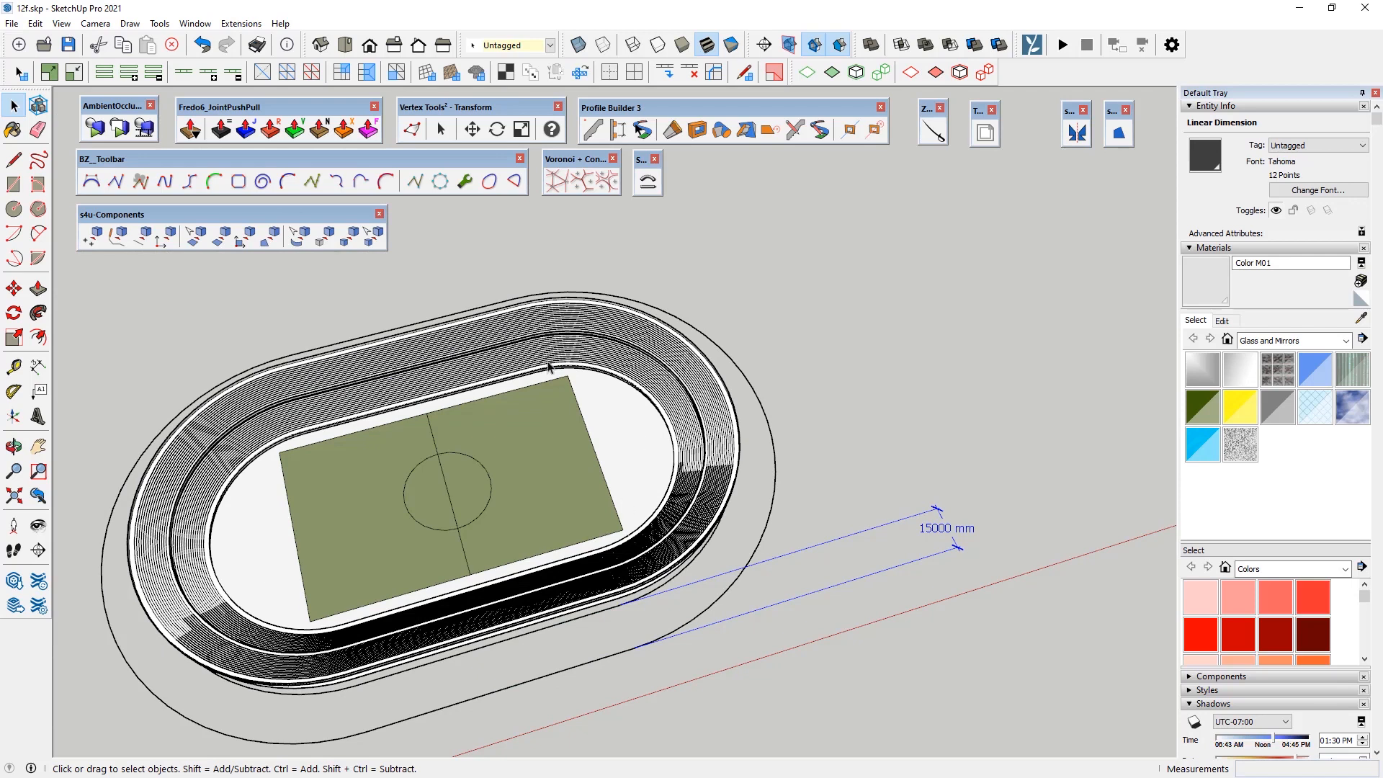
{"action": "middle_click_drag", "start_coordinate": [902, 527], "coordinate": [1086, 489]}
{"action": "scroll", "coordinate": [1085, 489], "scroll_direction": "down", "scroll_amount": 1}
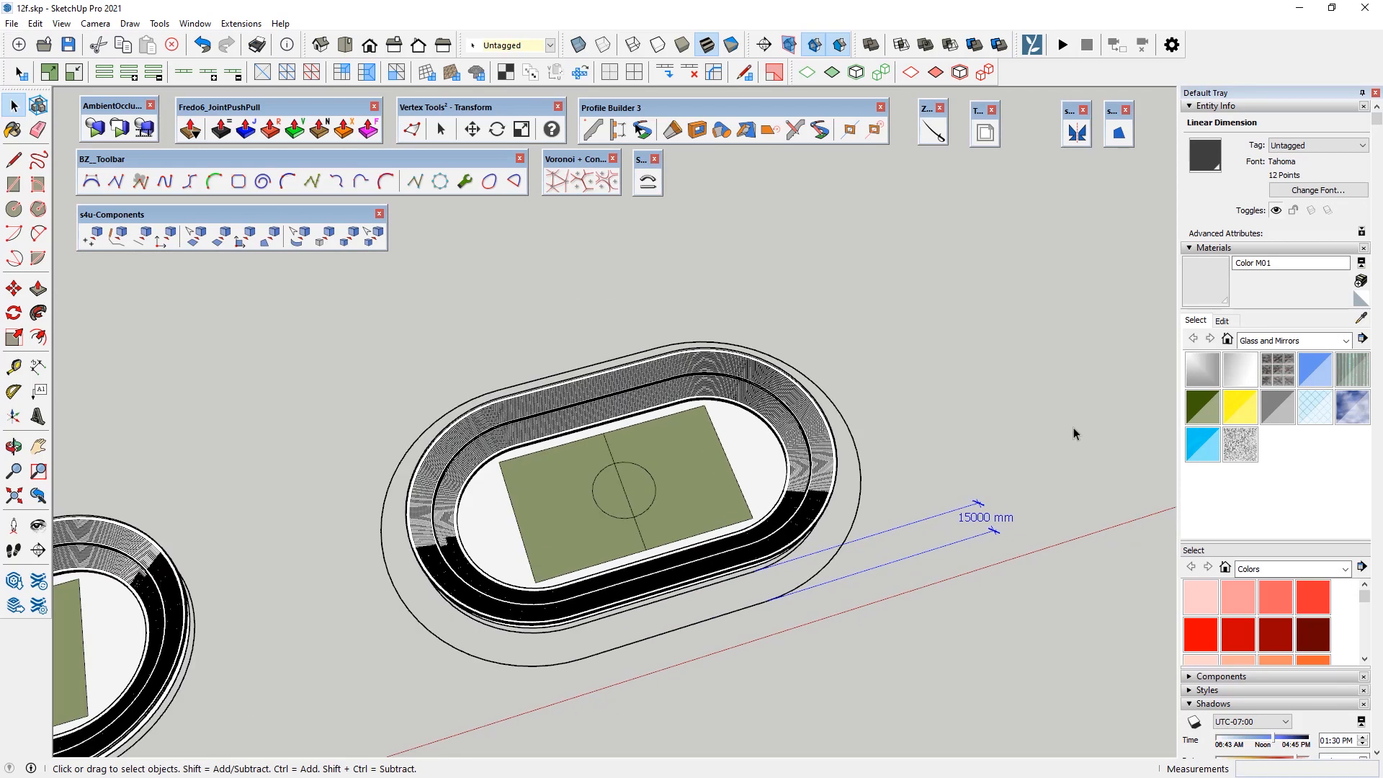
{"action": "left_click", "coordinate": [1073, 428]}
{"action": "scroll", "coordinate": [1037, 432], "scroll_direction": "down", "scroll_amount": 7}
{"action": "middle_click_drag", "start_coordinate": [818, 444], "coordinate": [833, 382]}
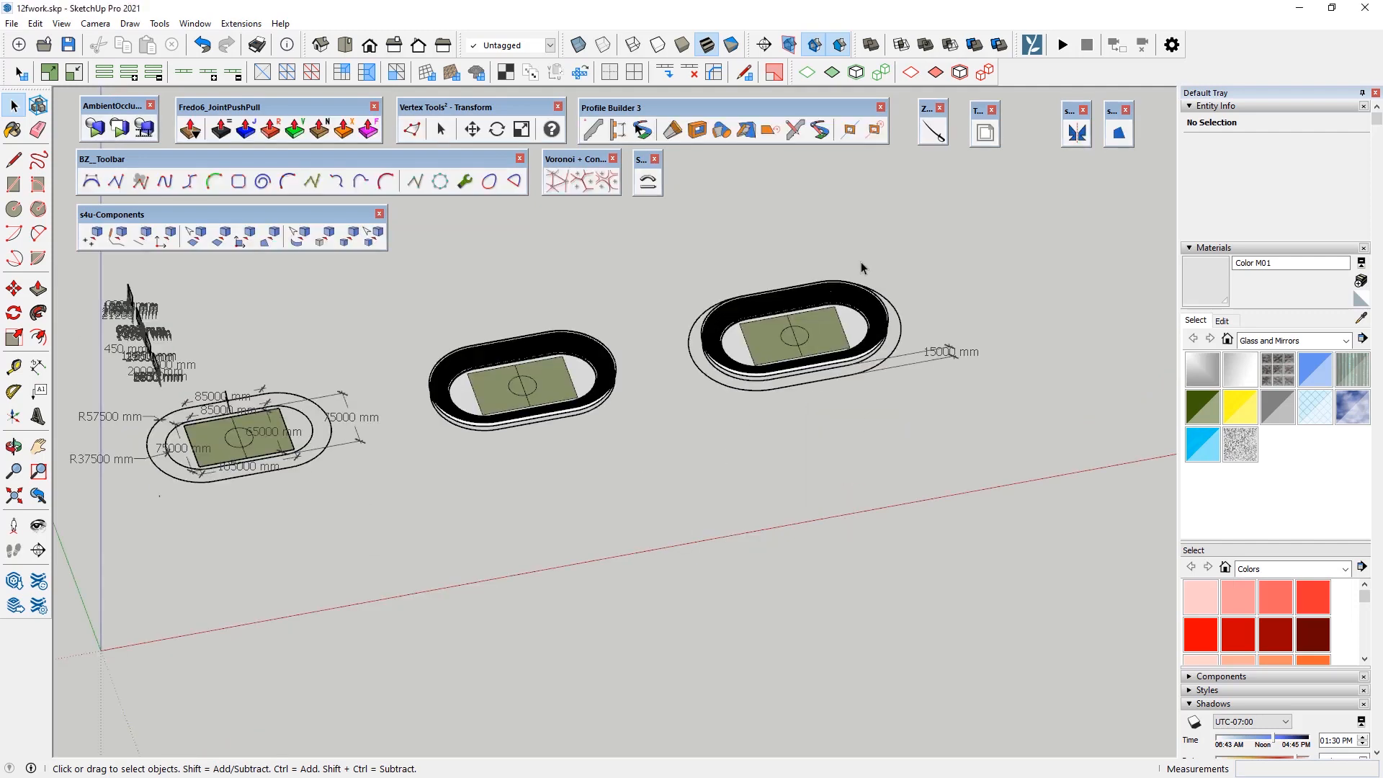
Step: Inspect the third stadium's outer outline in 3D and switch to the Right view to see the stands in side elevation
{"action": "scroll", "coordinate": [821, 376], "scroll_direction": "up", "scroll_amount": 5}
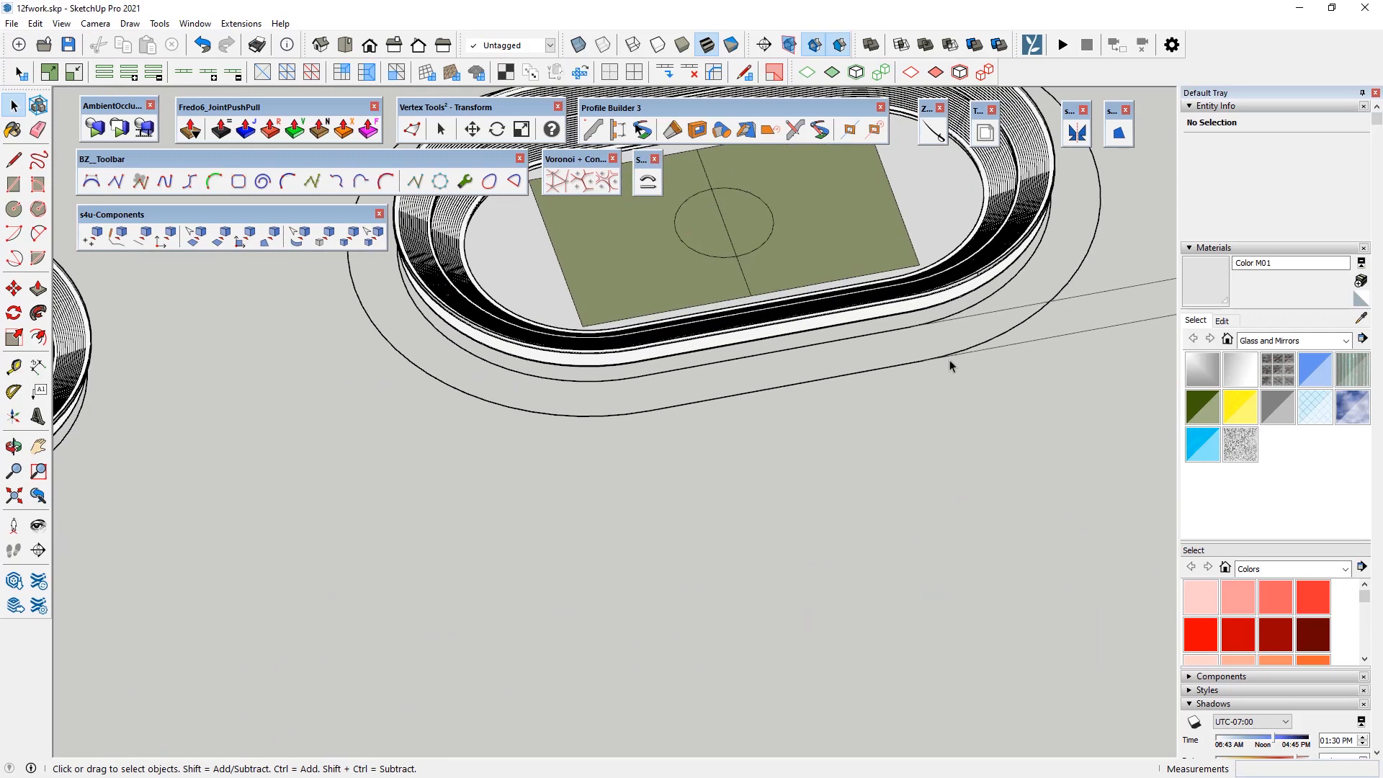
{"action": "scroll", "coordinate": [430, 375], "scroll_direction": "down", "scroll_amount": 2}
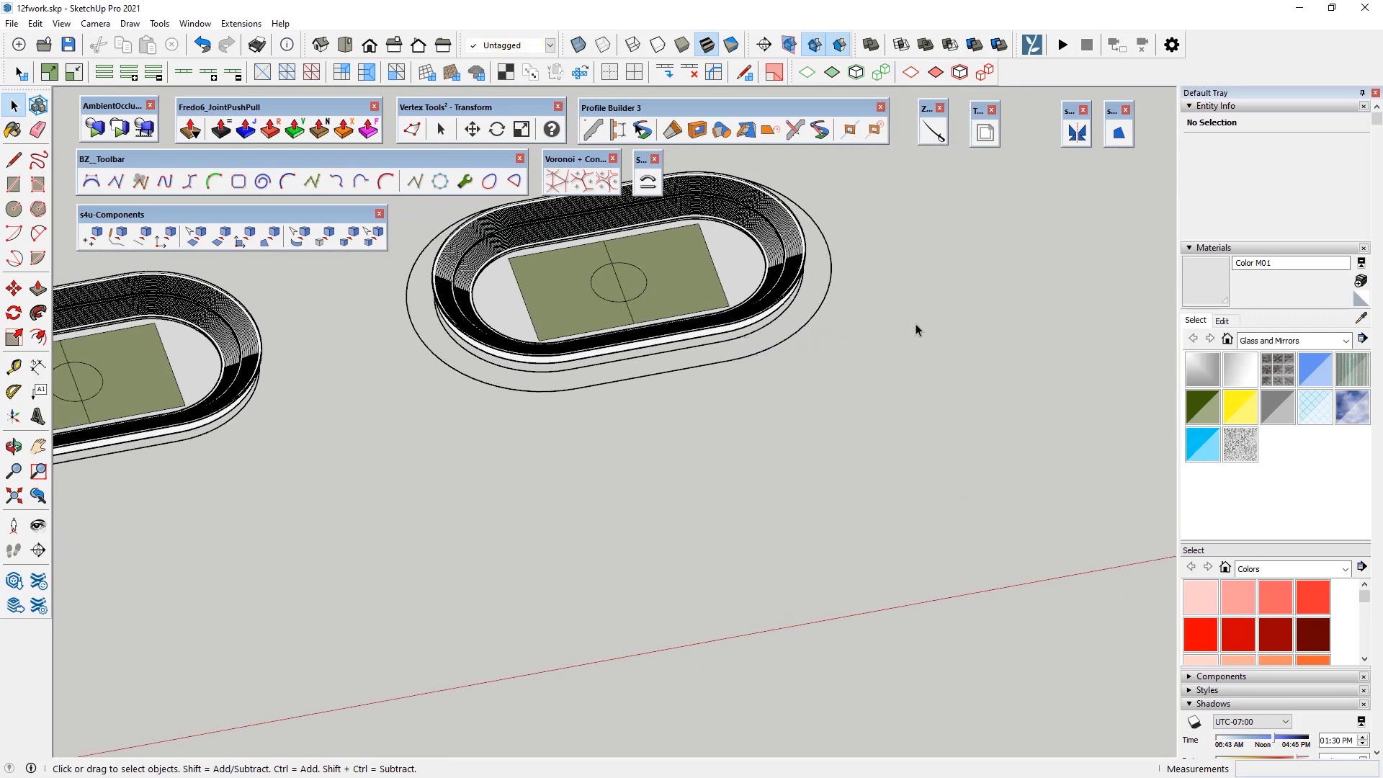
{"action": "scroll", "coordinate": [864, 331], "scroll_direction": "up", "scroll_amount": 3}
{"action": "middle_click_drag", "start_coordinate": [815, 340], "coordinate": [605, 410]}
{"action": "middle_click_drag", "start_coordinate": [710, 593], "coordinate": [505, 432]}
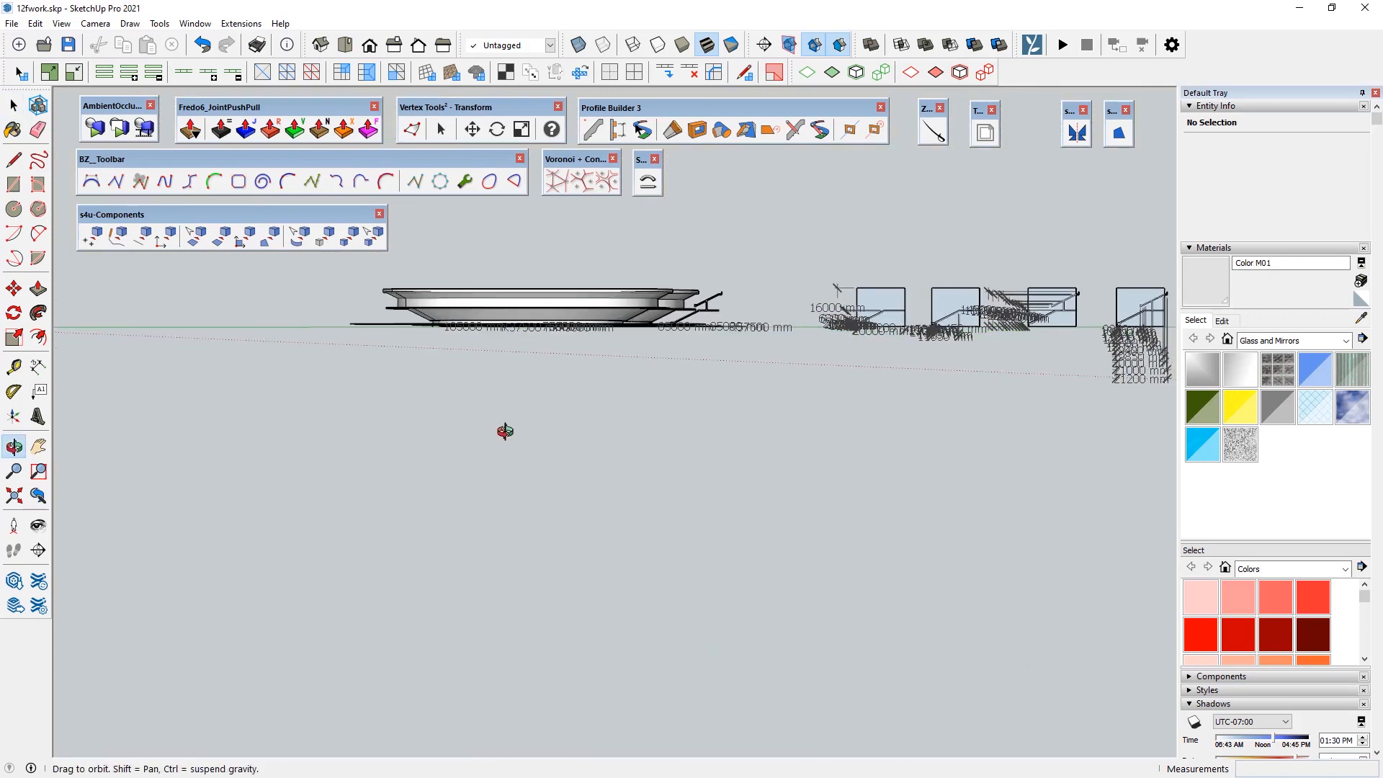
{"action": "key", "text": "F7"}
{"action": "scroll", "coordinate": [209, 432], "scroll_direction": "up", "scroll_amount": 4}
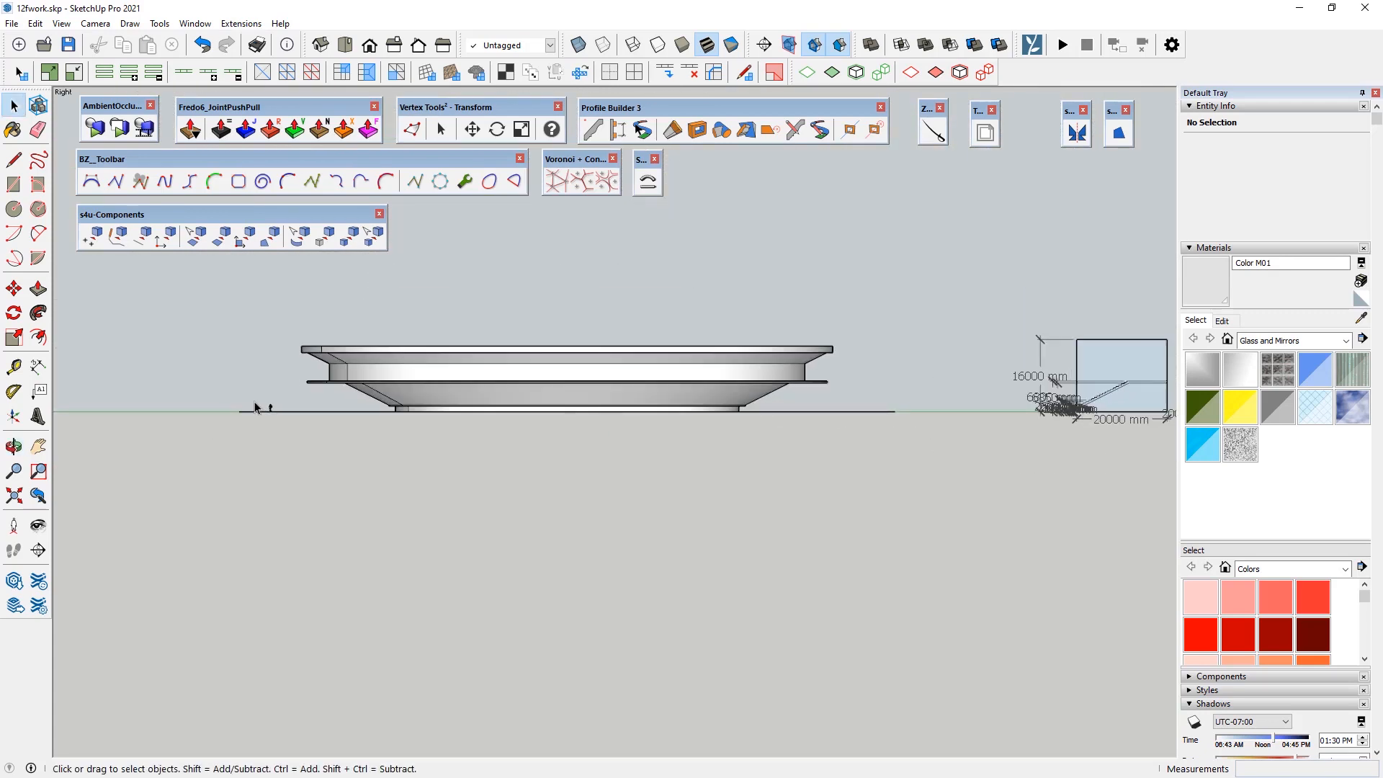
Step: Check the group extending past the stands' outer edge from a low 3D angle, and return to the Right view
{"action": "scroll", "coordinate": [278, 386], "scroll_direction": "up", "scroll_amount": 2}
{"action": "middle_click_drag", "start_coordinate": [257, 418], "coordinate": [222, 302]}
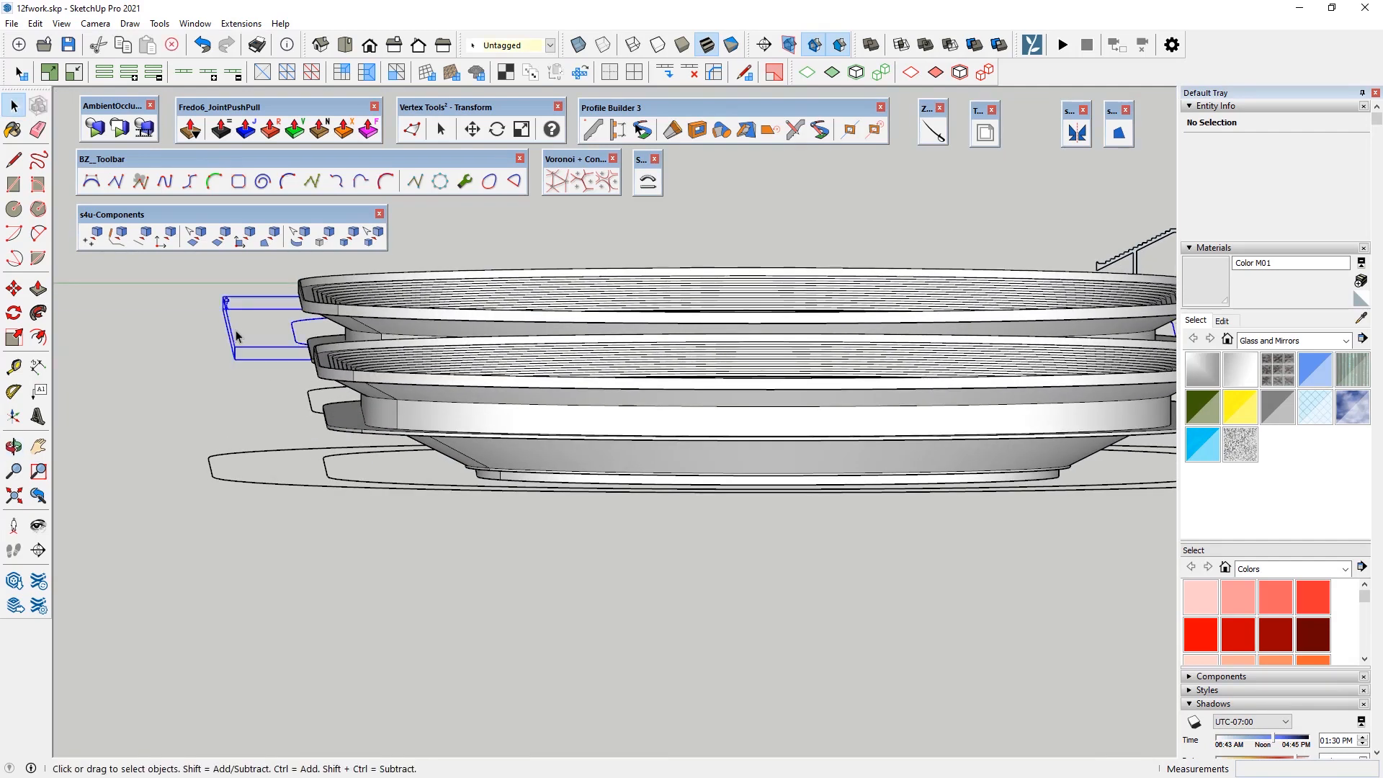
{"action": "left_click", "coordinate": [223, 300]}
{"action": "key", "text": "o"}
{"action": "middle_click_drag", "start_coordinate": [283, 445], "coordinate": [241, 411]}
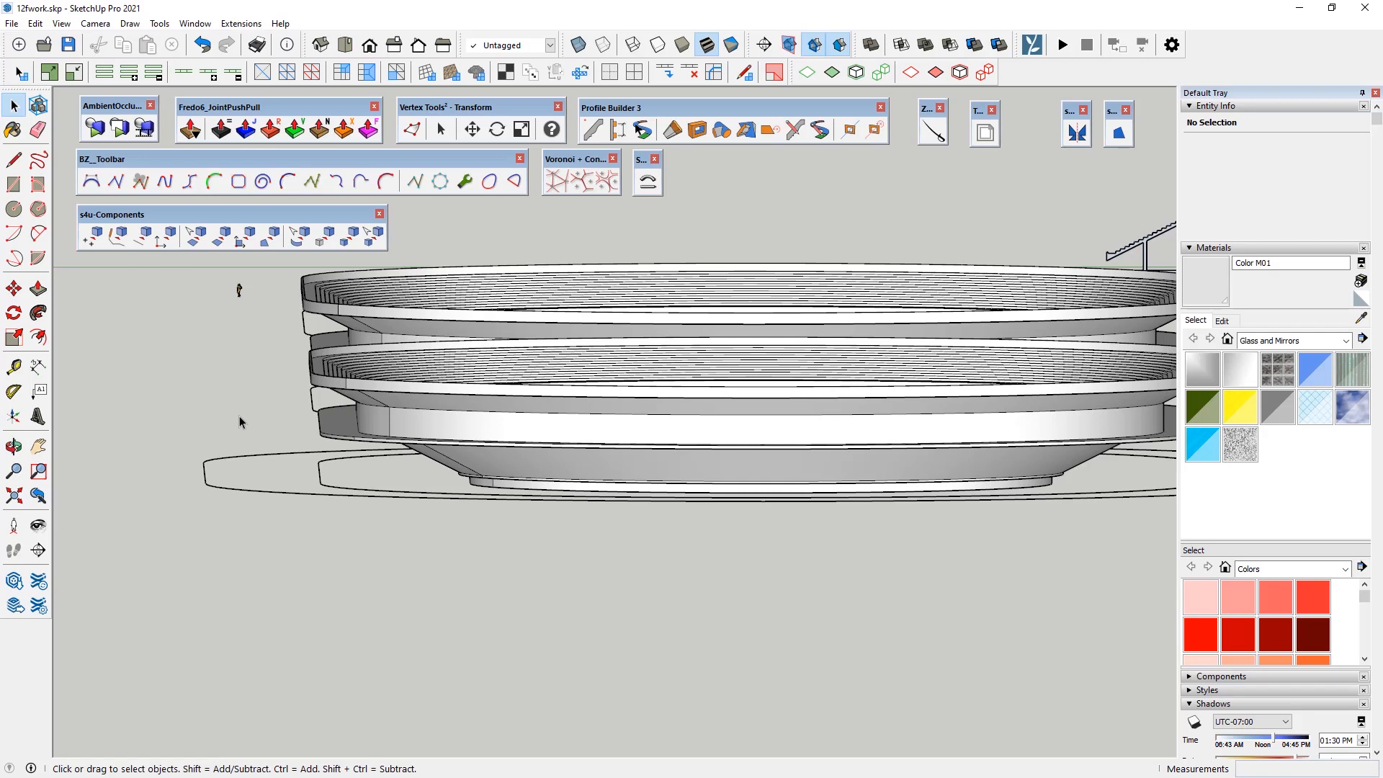
{"action": "key", "text": "F4"}
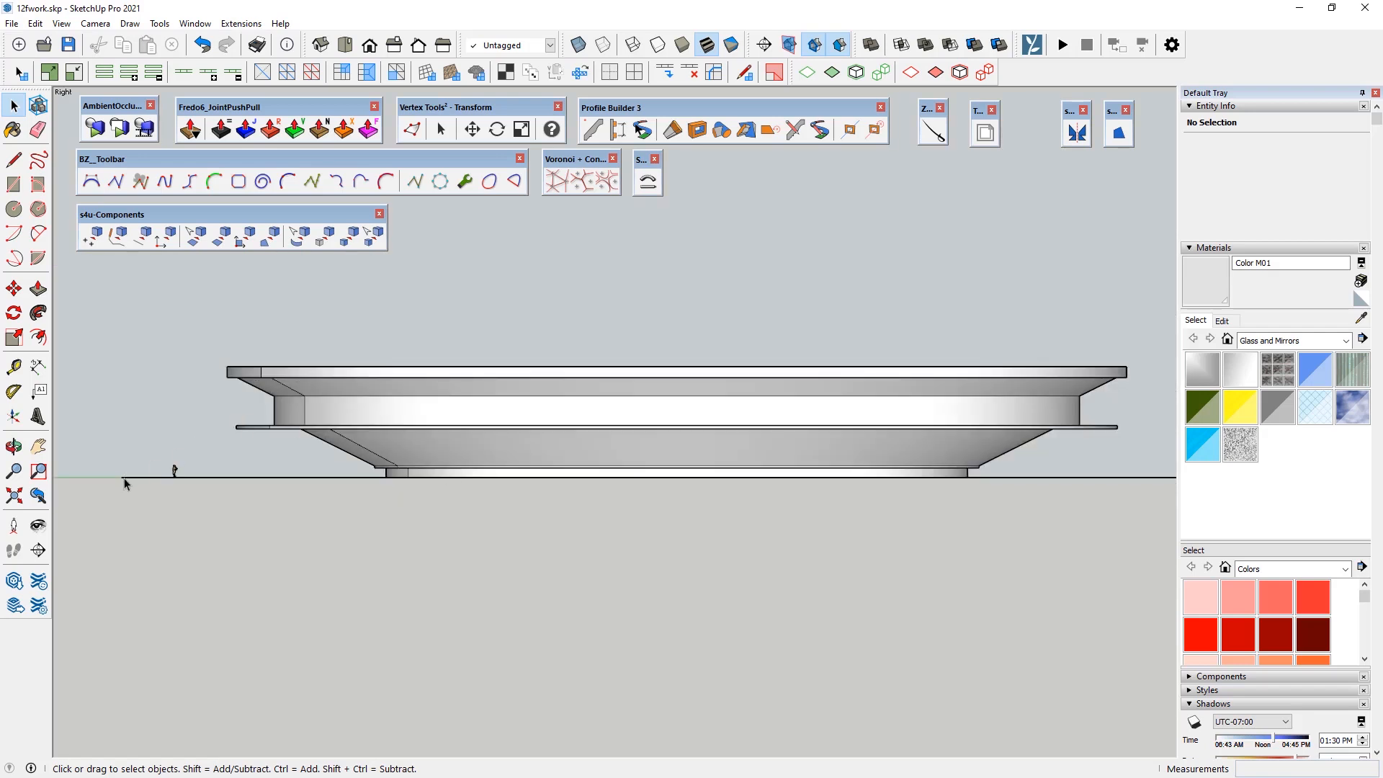
{"action": "scroll", "coordinate": [436, 534], "scroll_direction": "down", "scroll_amount": 1}
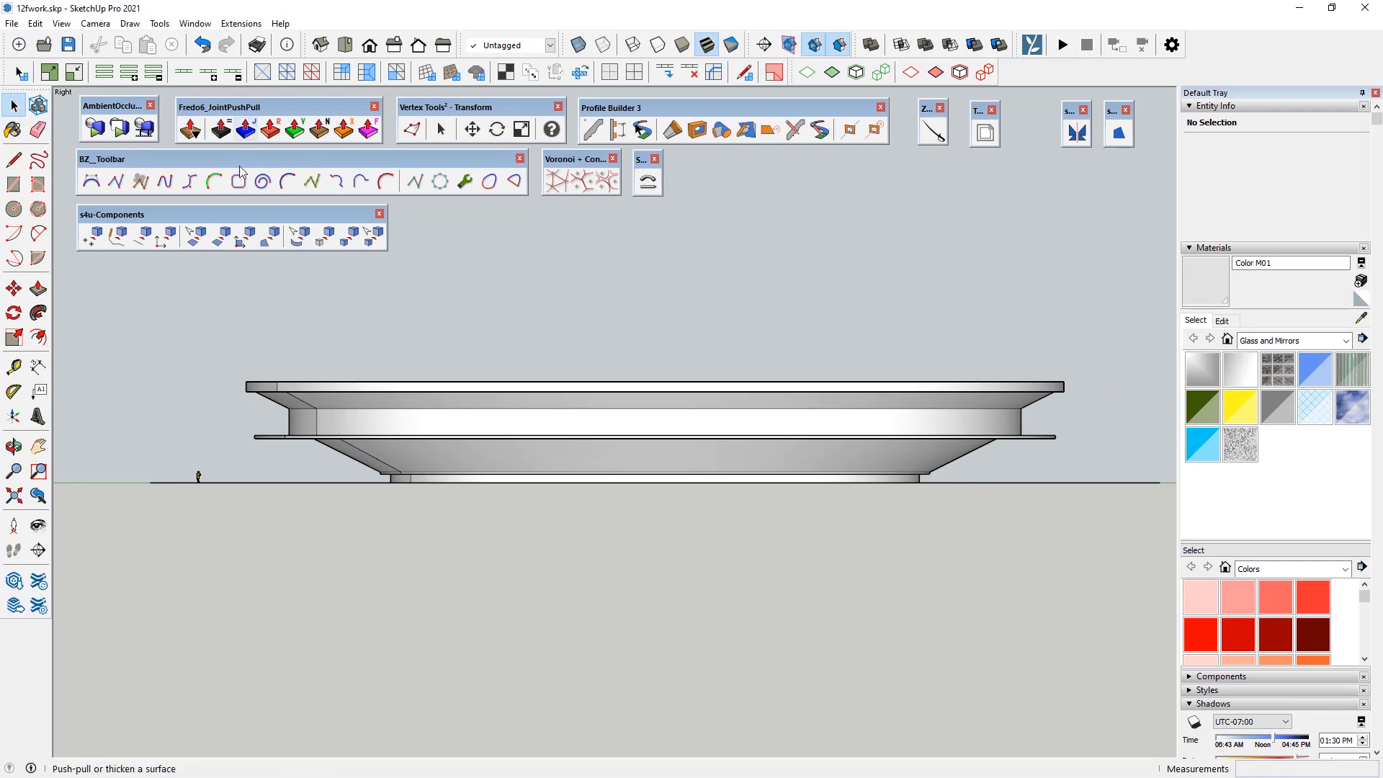
{"action": "left_click", "coordinate": [90, 181]}
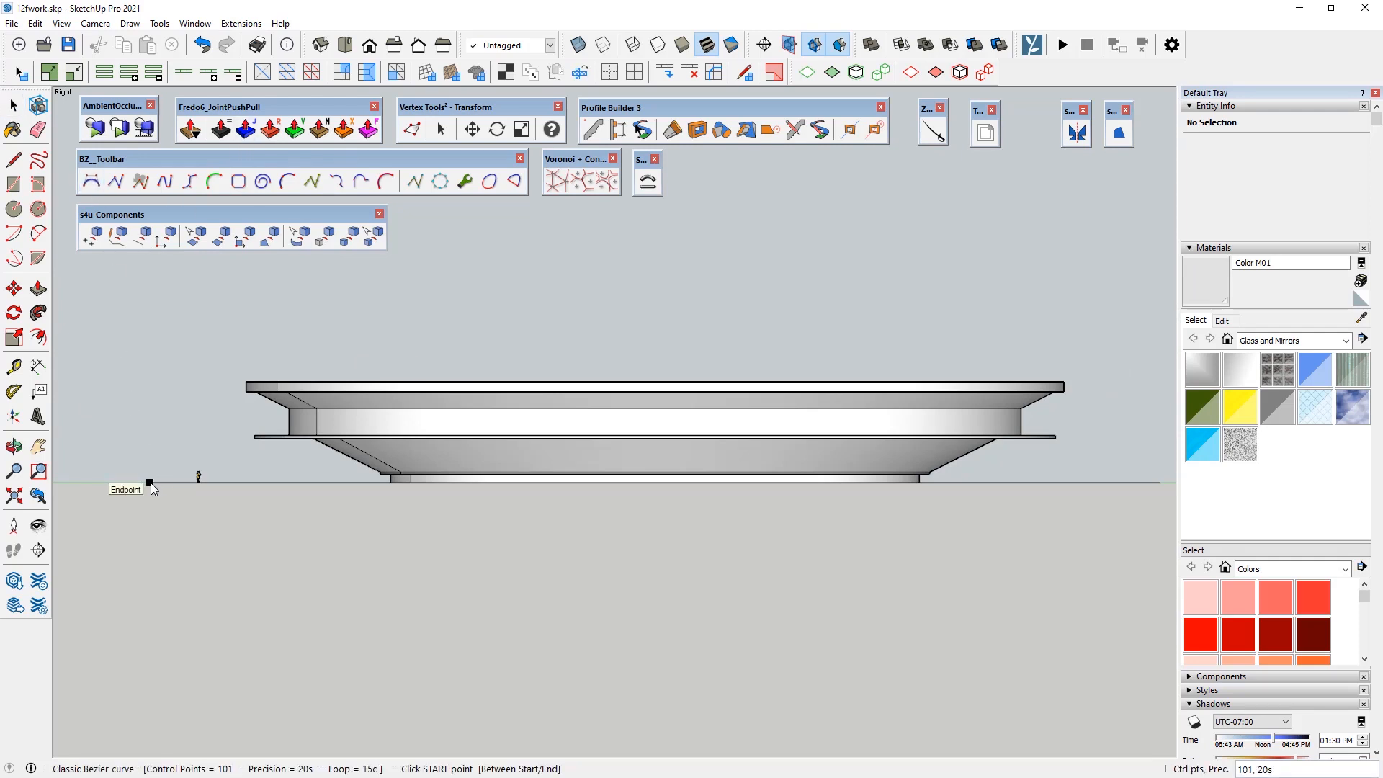
{"action": "scroll", "coordinate": [314, 456], "scroll_direction": "down", "scroll_amount": 1}
{"action": "scroll", "coordinate": [127, 395], "scroll_direction": "up", "scroll_amount": 3}
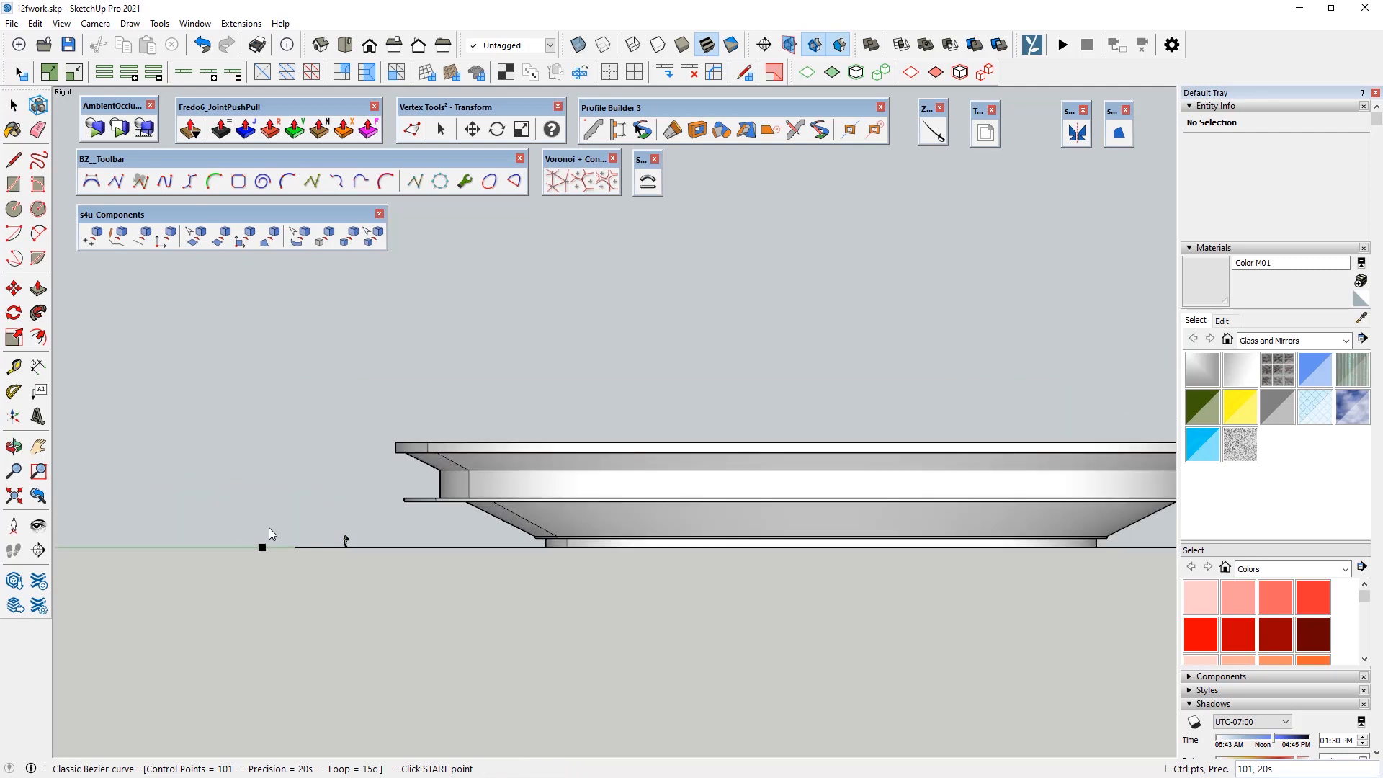
{"action": "left_click", "coordinate": [89, 181]}
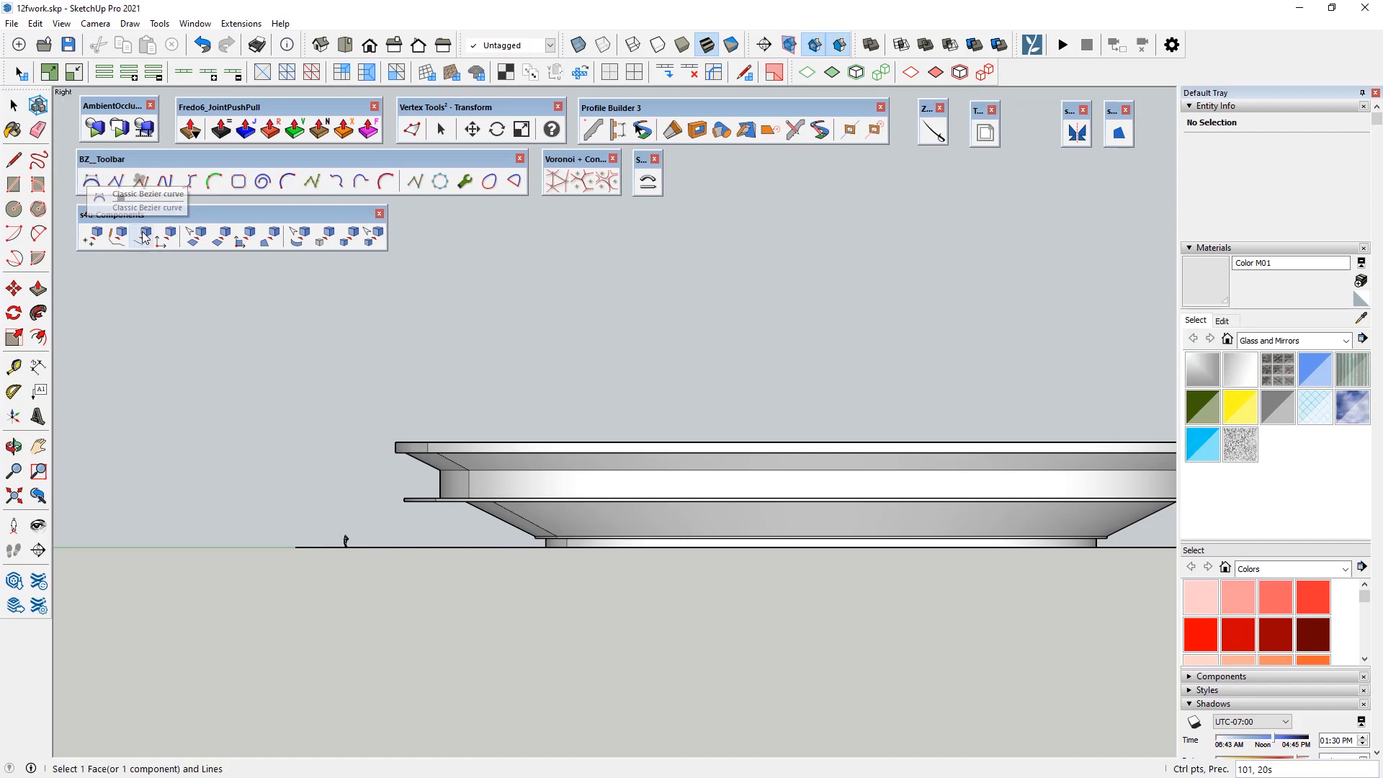
Step: Draw an order-0 uniform B-spline about 64200 mm long, rising from the outline's ground endpoint and arching inward over the stand's outer edge
{"action": "left_click", "coordinate": [191, 181]}
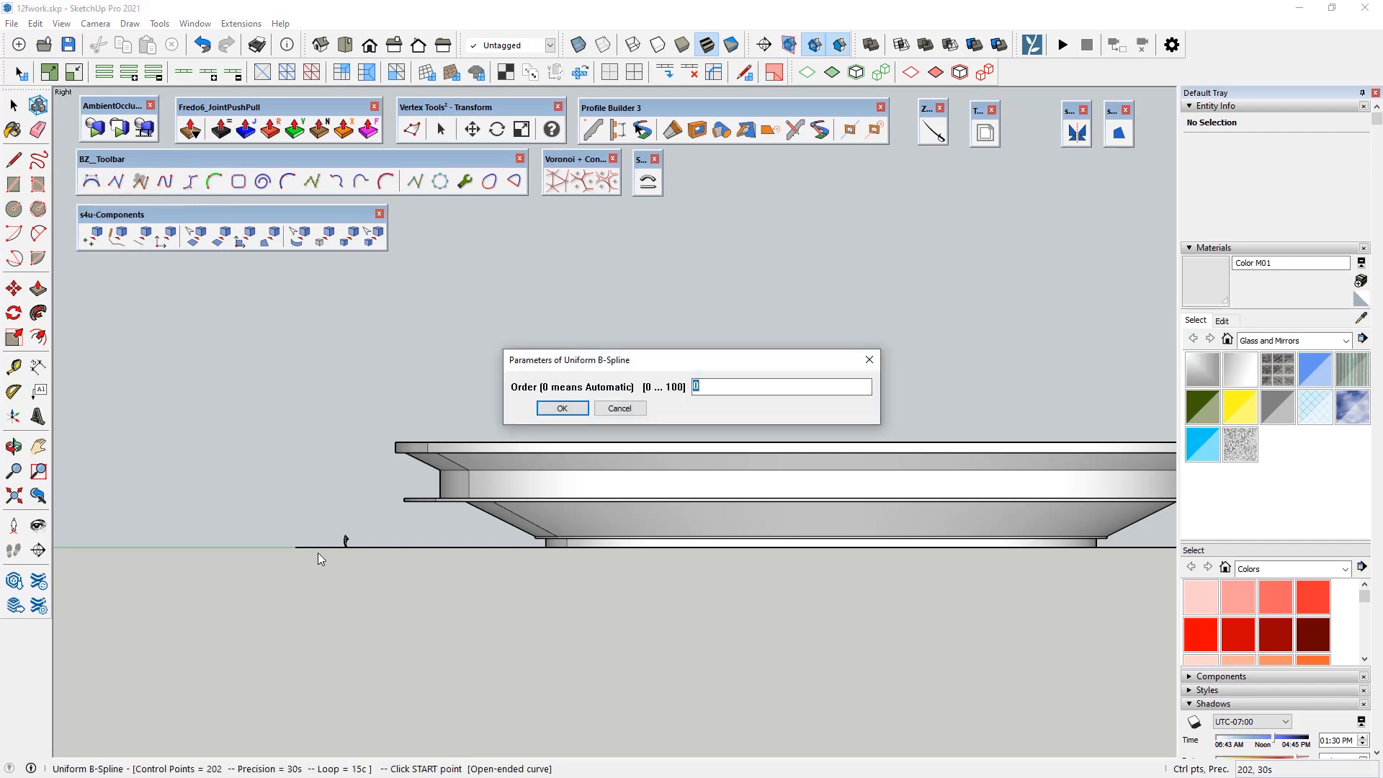
{"action": "left_click", "coordinate": [561, 407]}
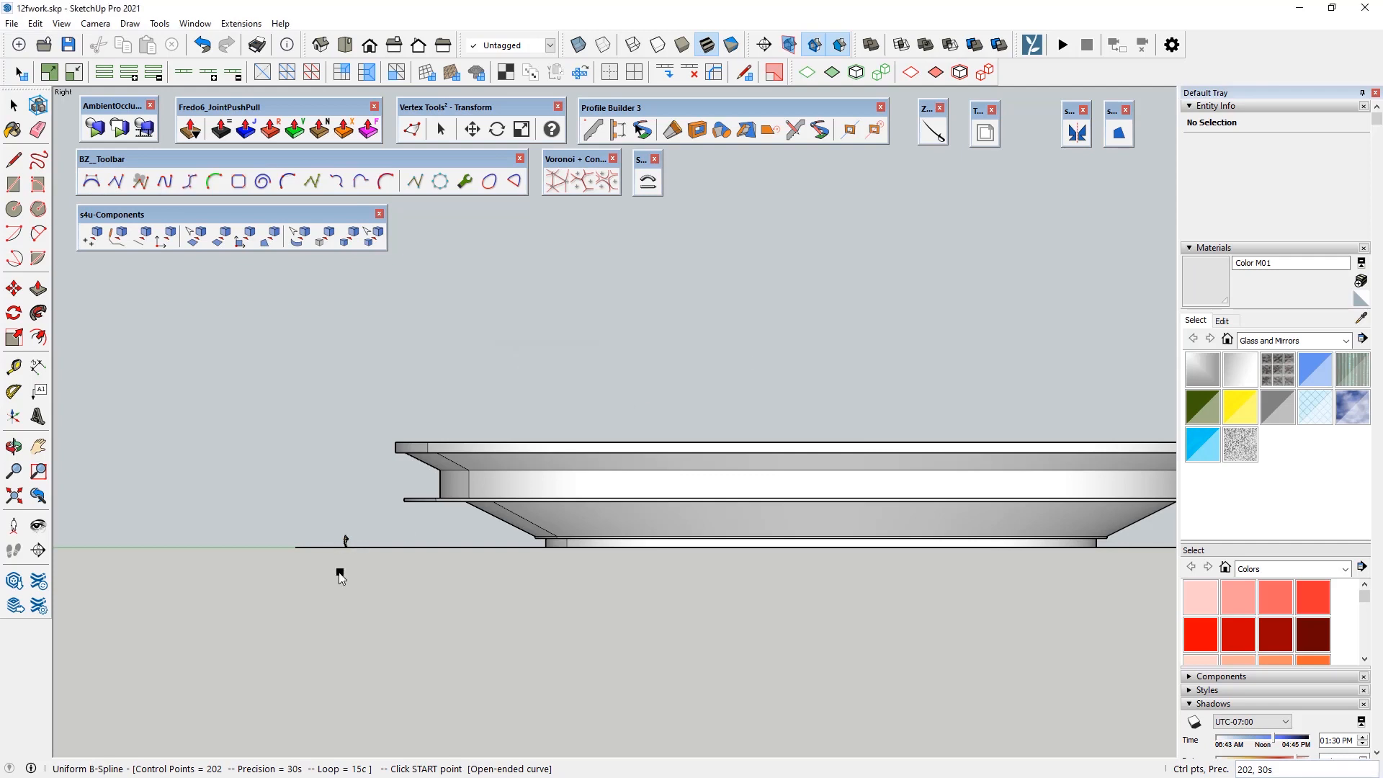
{"action": "left_click", "coordinate": [295, 547]}
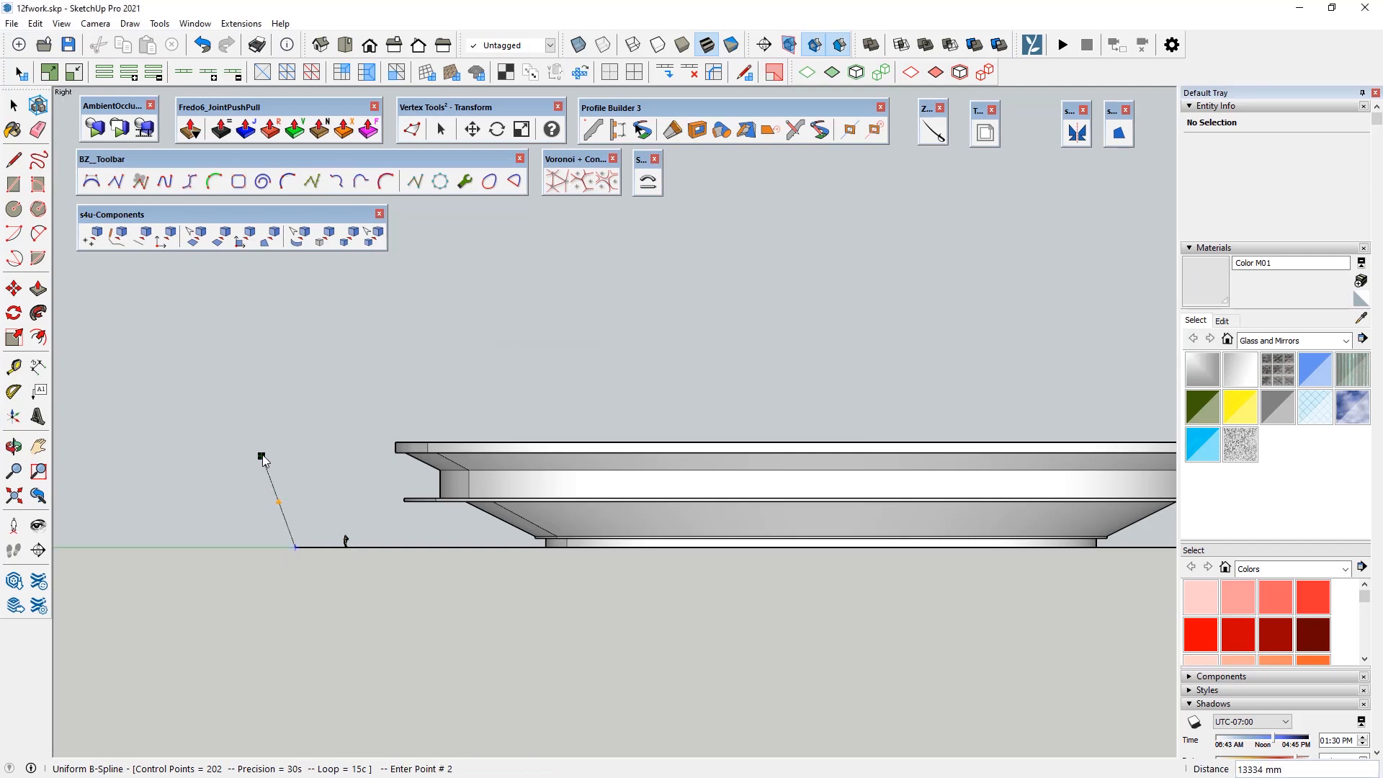
{"action": "left_click", "coordinate": [259, 453]}
{"action": "left_click", "coordinate": [258, 372]}
{"action": "left_click", "coordinate": [298, 322]}
{"action": "left_click", "coordinate": [357, 314]}
{"action": "left_click", "coordinate": [430, 323]}
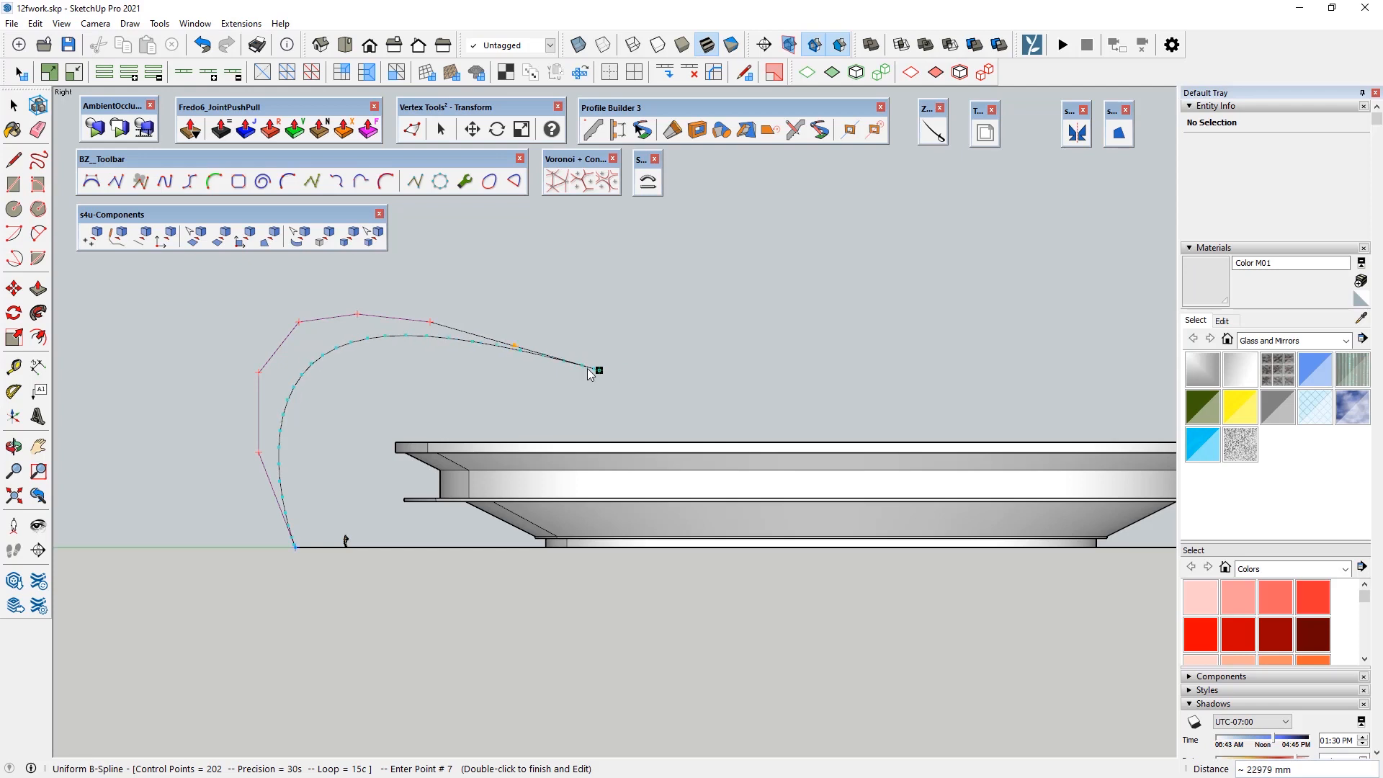
{"action": "left_click", "coordinate": [572, 368]}
{"action": "double_click", "coordinate": [572, 369]}
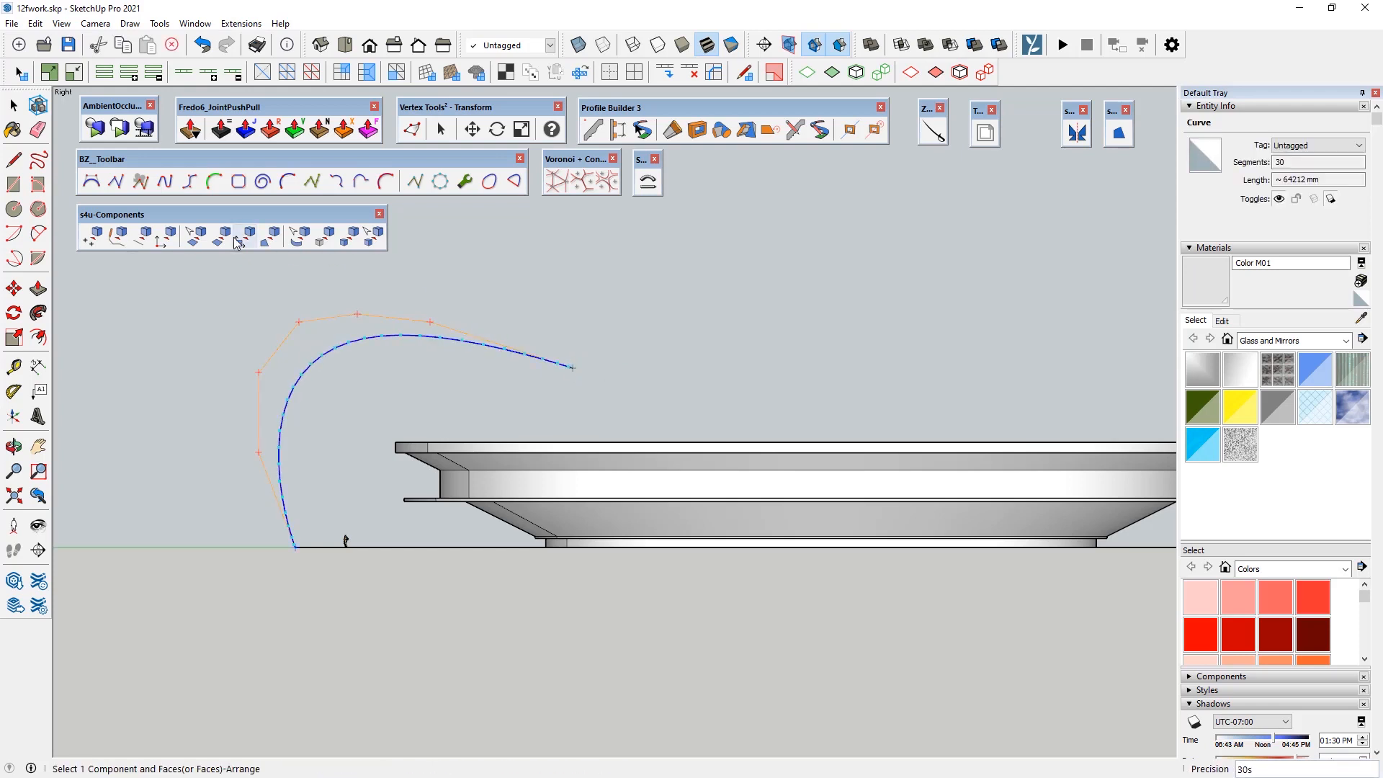
Step: Turn the new arching B-spline into its own component and deselect it
{"action": "scroll", "coordinate": [327, 475], "scroll_direction": "up", "scroll_amount": 1}
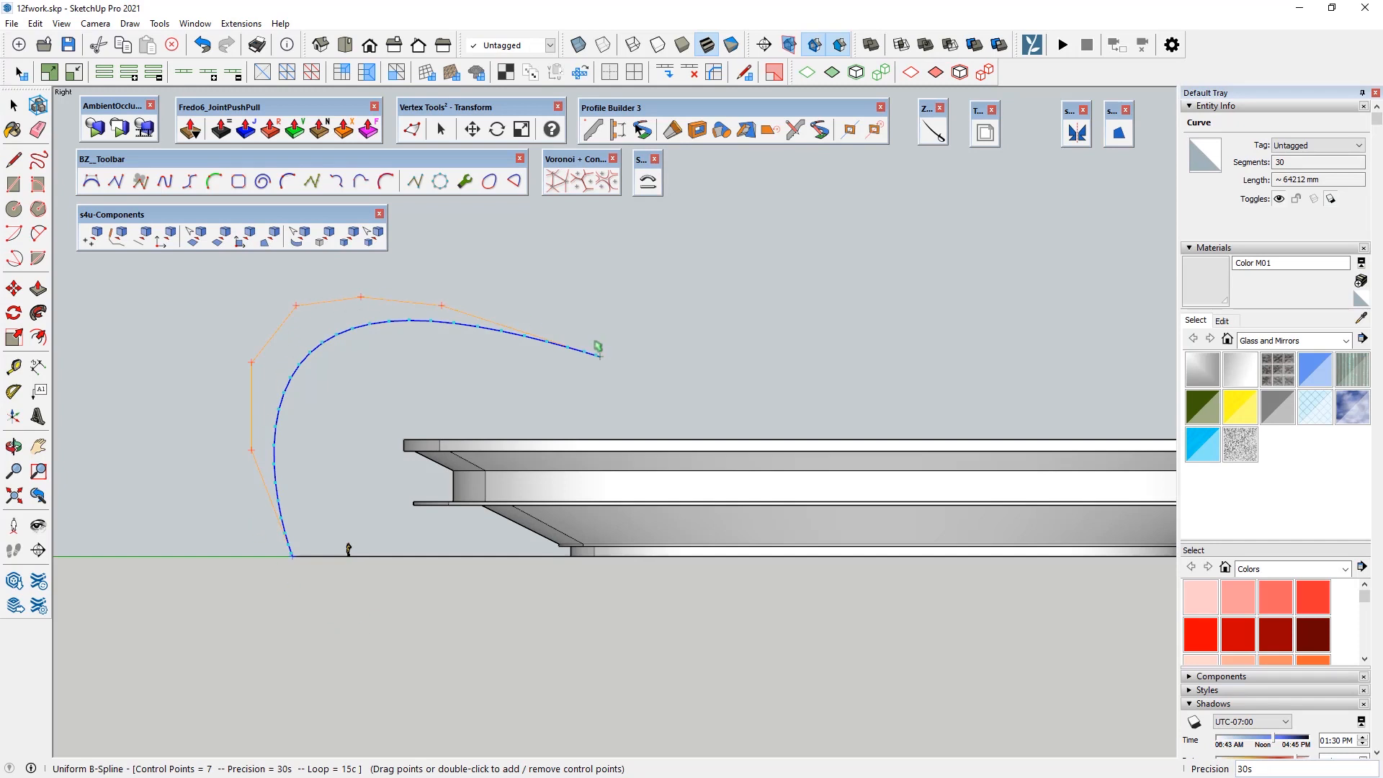
{"action": "left_click", "coordinate": [13, 105]}
{"action": "left_click", "coordinate": [247, 346]}
{"action": "scroll", "coordinate": [454, 391], "scroll_direction": "down", "scroll_amount": 1}
{"action": "scroll", "coordinate": [432, 380], "scroll_direction": "up", "scroll_amount": 2}
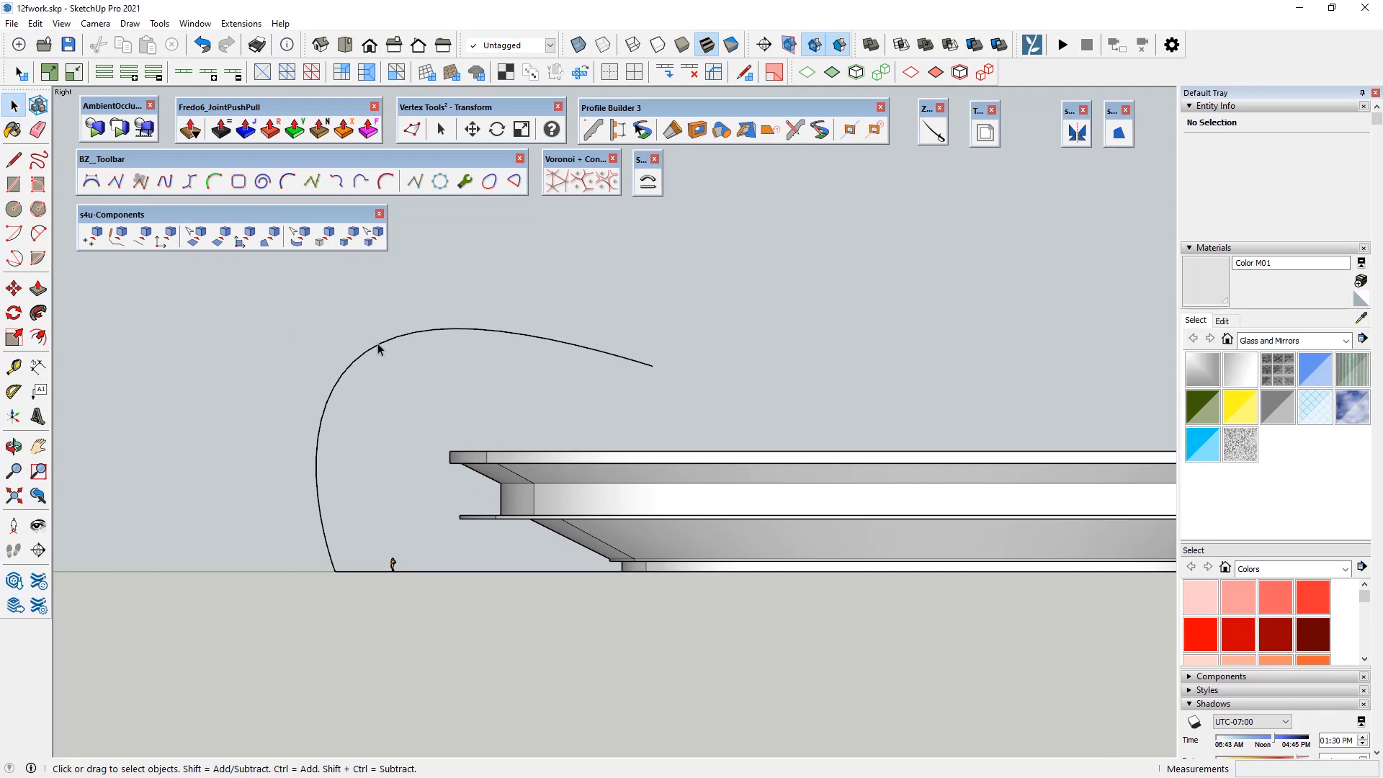
{"action": "left_click", "coordinate": [379, 350]}
{"action": "right_click", "coordinate": [379, 351]}
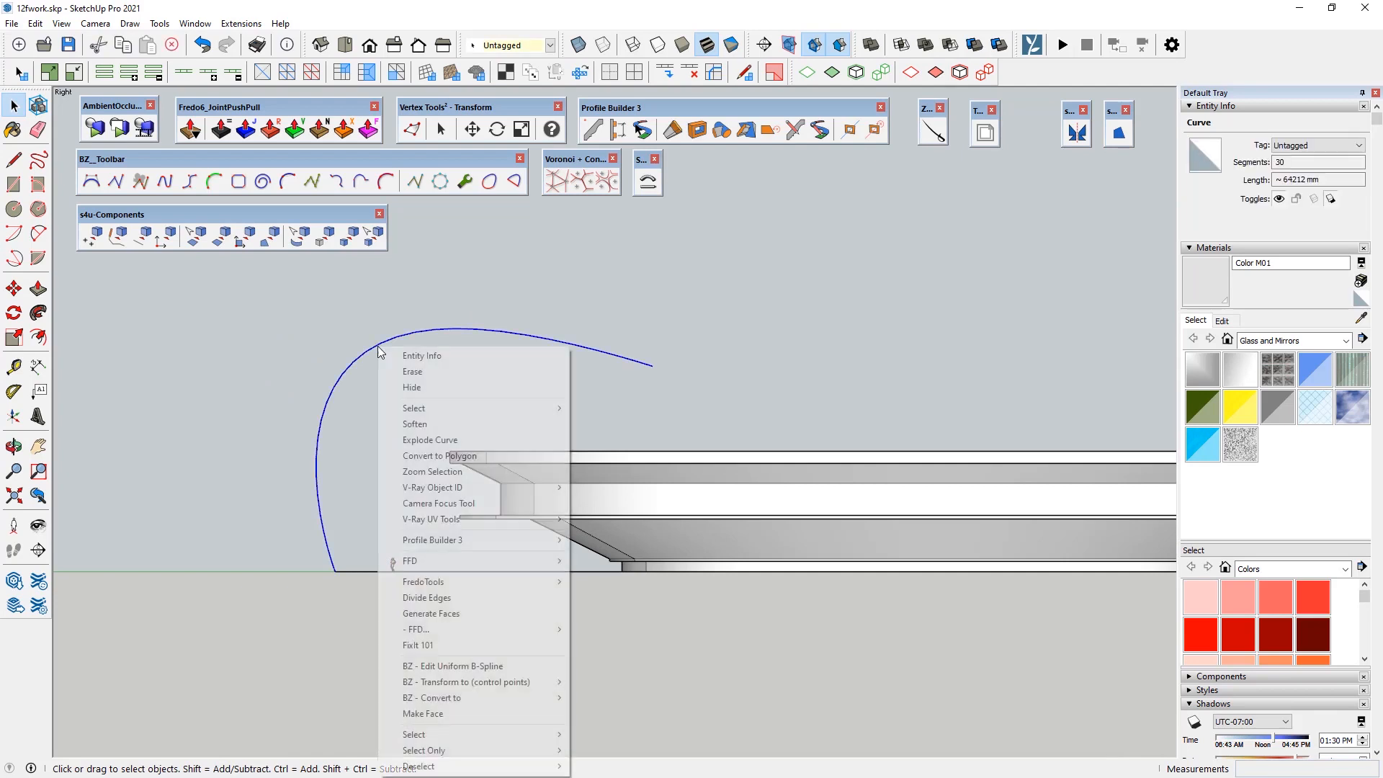
{"action": "left_click", "coordinate": [36, 108]}
{"action": "left_click", "coordinate": [851, 611]}
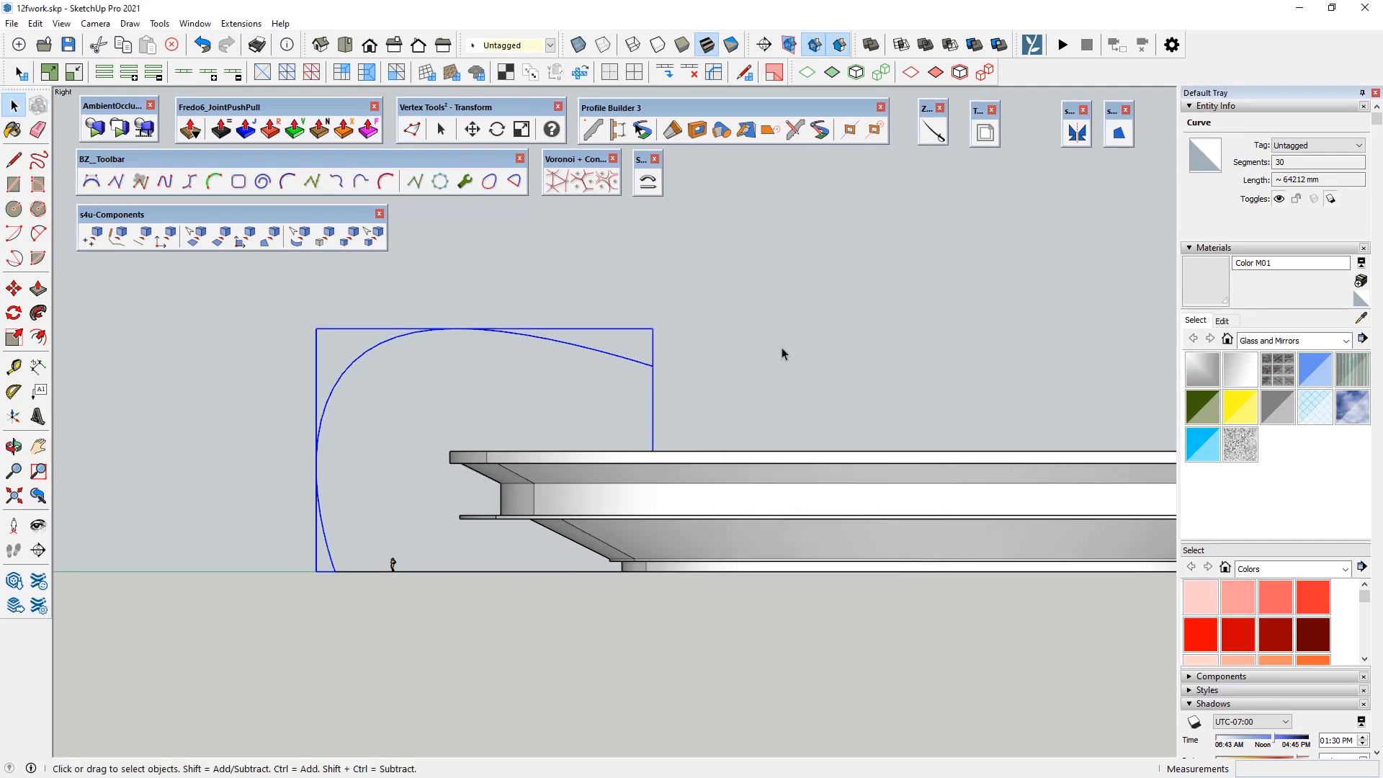
{"action": "left_click", "coordinate": [782, 353]}
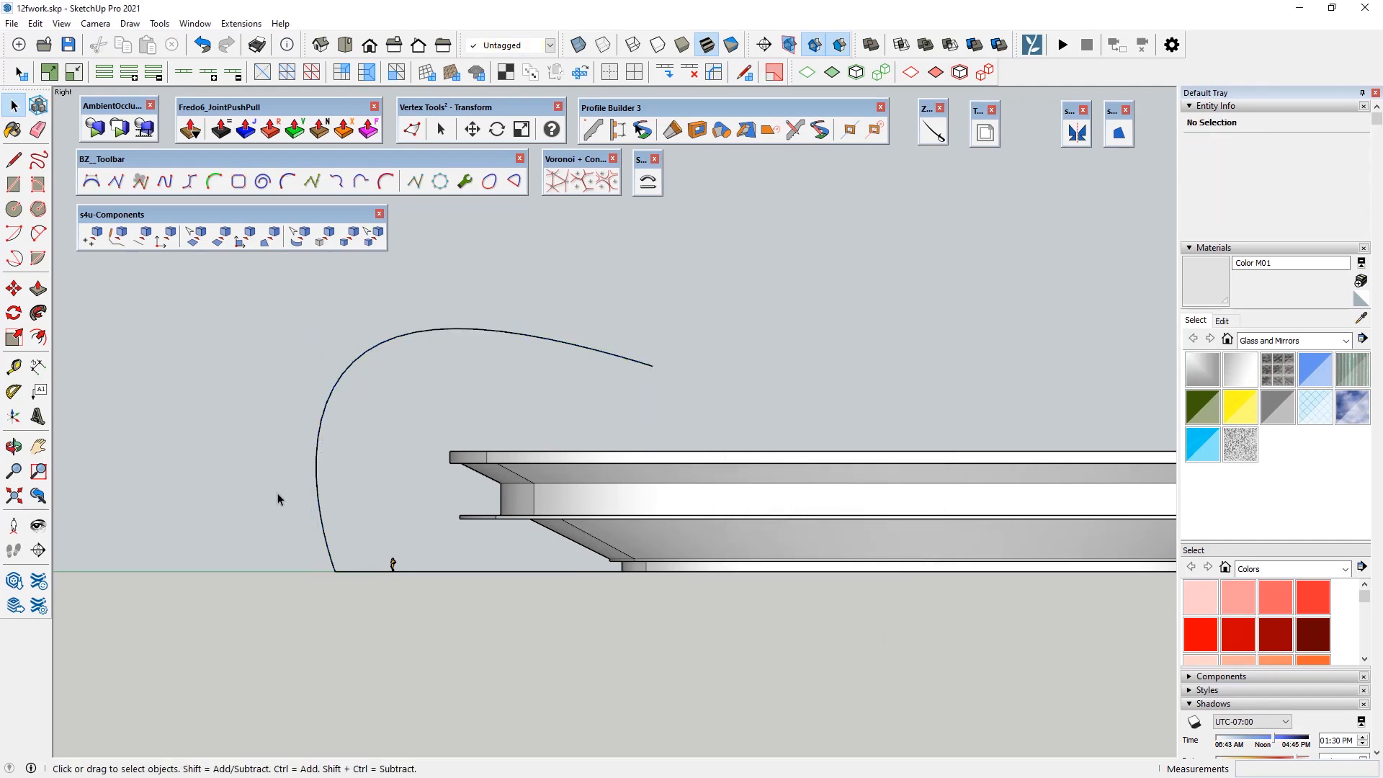
Step: Draw a taller order-0 uniform B-spline about 84200 mm long from the same base point, arching above and past the first curve
{"action": "left_click", "coordinate": [175, 184]}
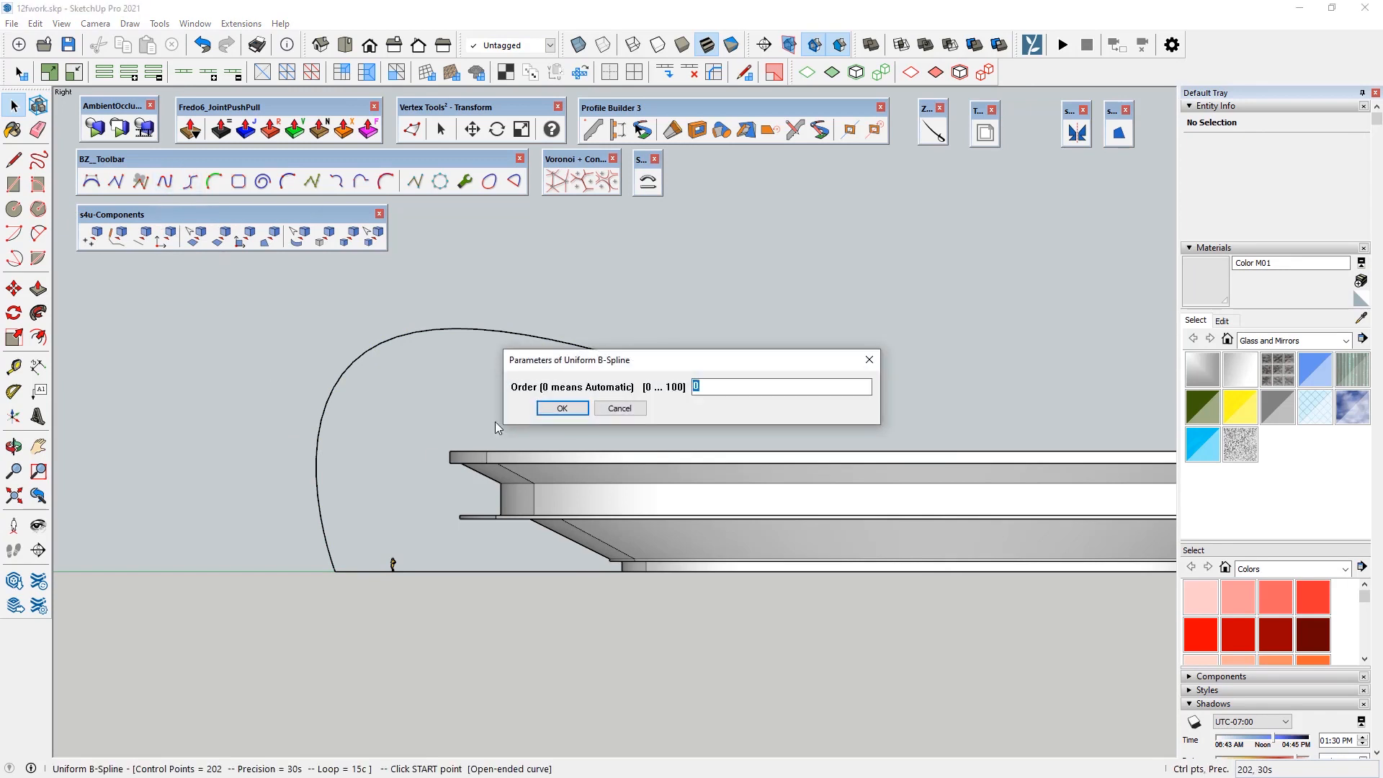
{"action": "left_click", "coordinate": [561, 409]}
{"action": "left_click", "coordinate": [337, 573]}
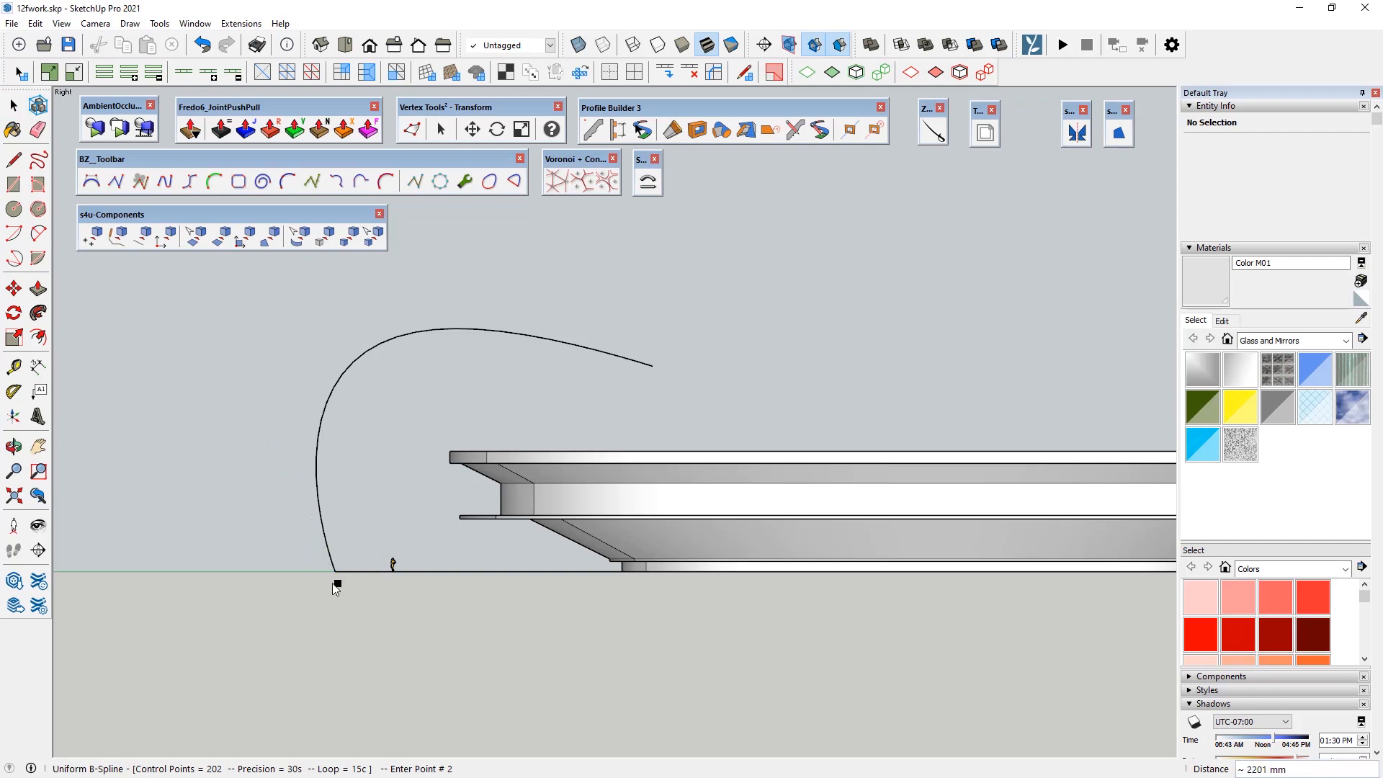
{"action": "left_click", "coordinate": [293, 451]}
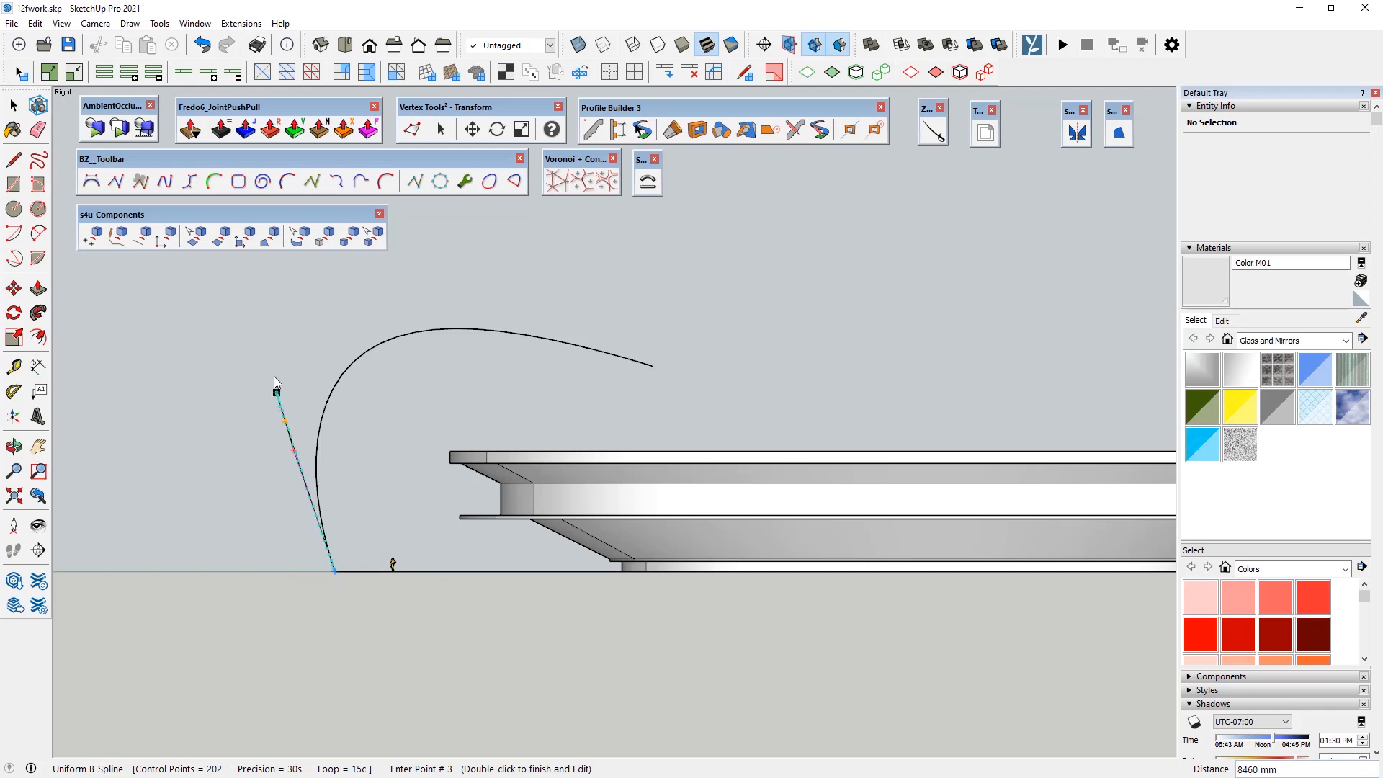
{"action": "left_click", "coordinate": [267, 337]}
{"action": "scroll", "coordinate": [261, 410], "scroll_direction": "down", "scroll_amount": 2}
{"action": "left_click", "coordinate": [297, 309]}
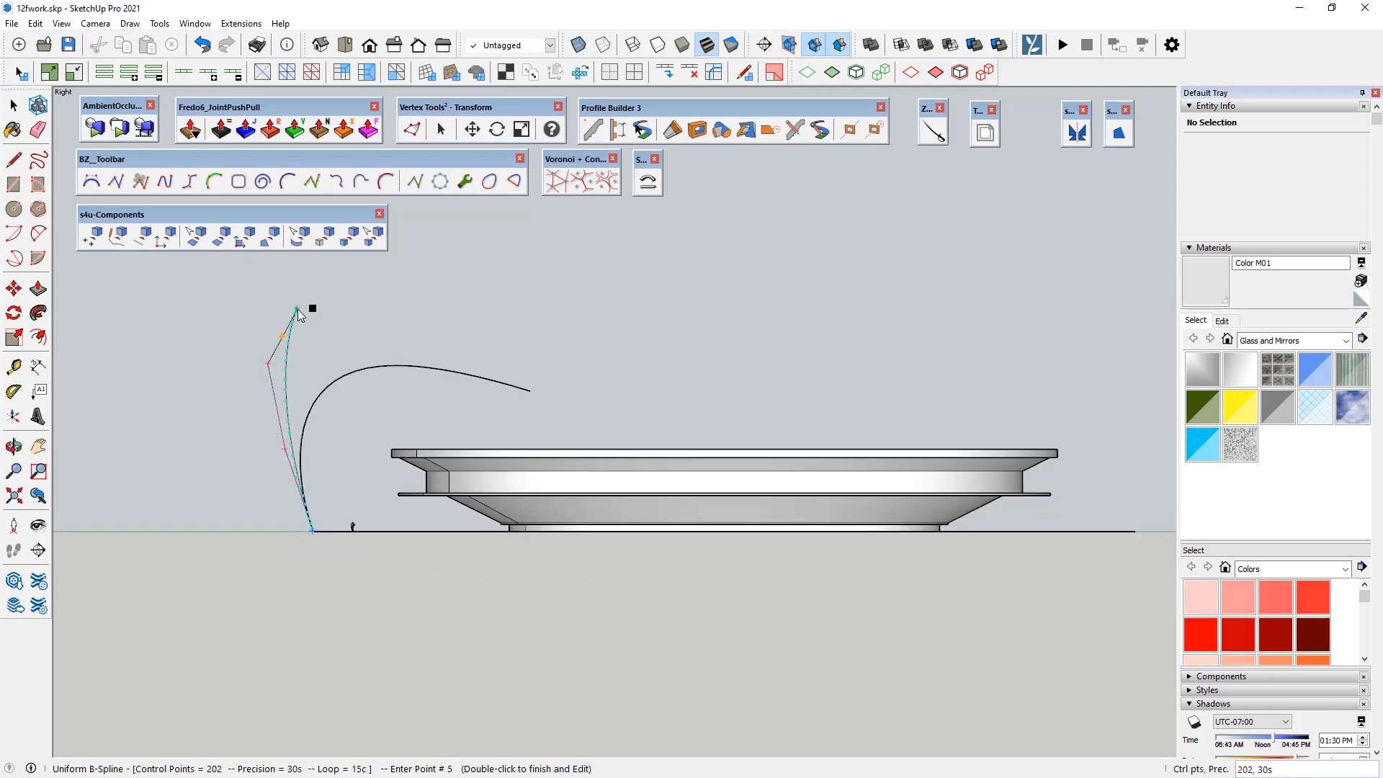
{"action": "left_click", "coordinate": [363, 296]}
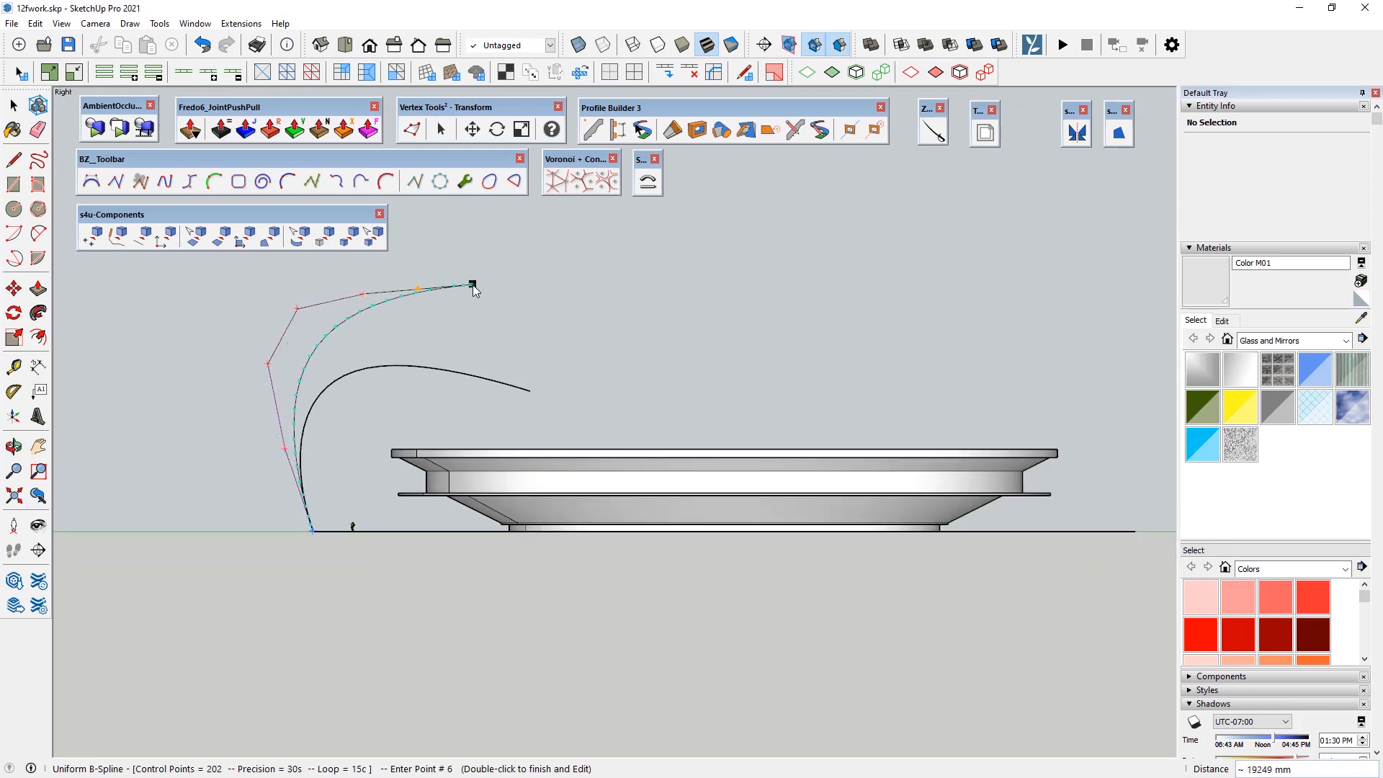
{"action": "left_click", "coordinate": [472, 285]}
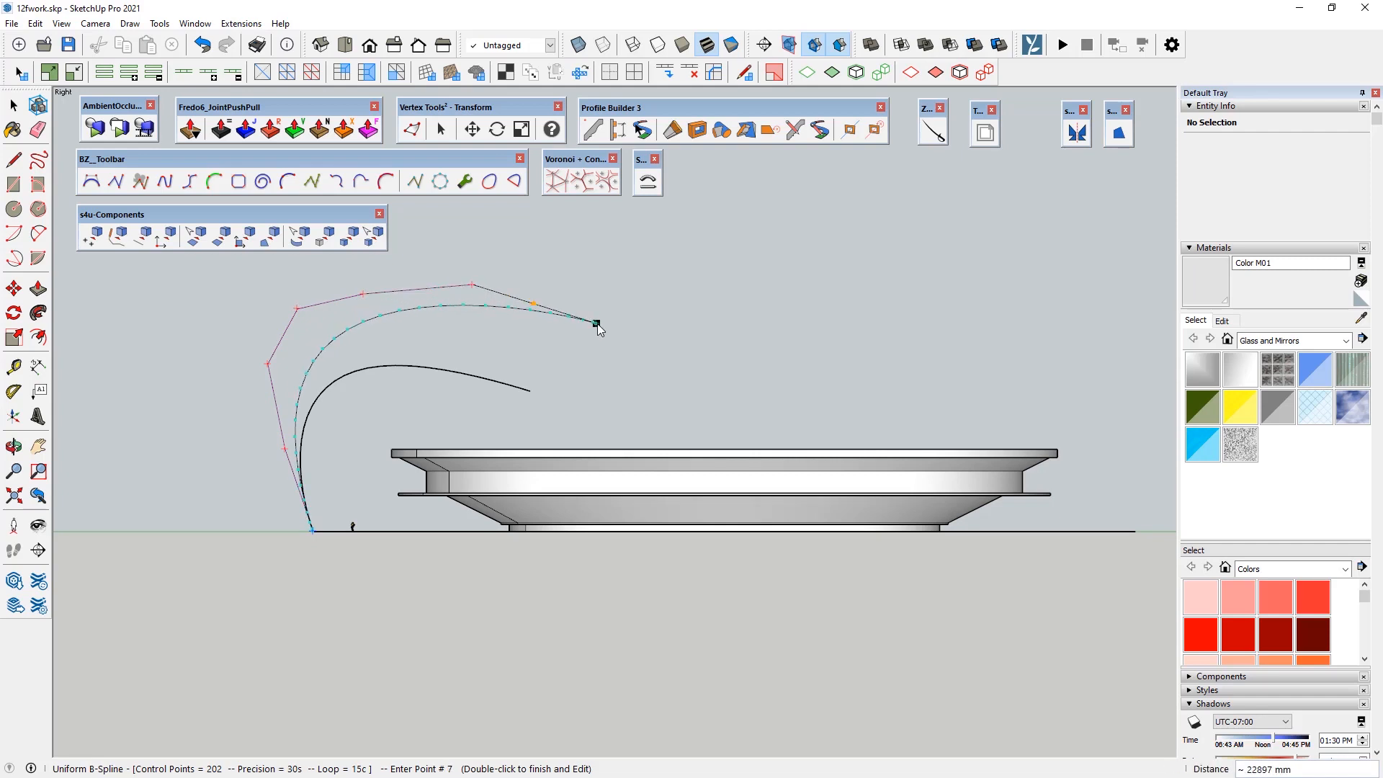
{"action": "double_click", "coordinate": [597, 324]}
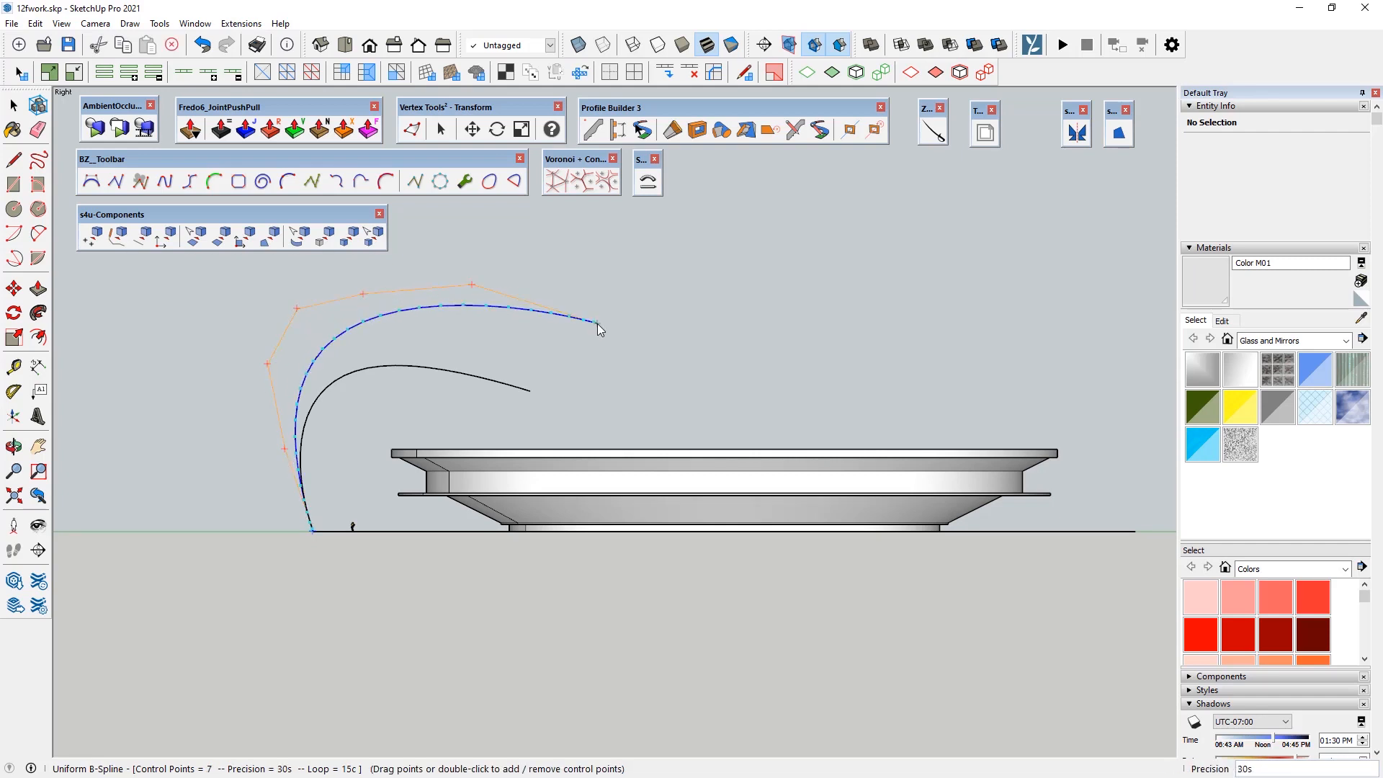
Step: Turn the taller arching B-spline into its own component
{"action": "left_click", "coordinate": [14, 106]}
{"action": "left_click", "coordinate": [137, 358]}
{"action": "left_click", "coordinate": [383, 315]}
{"action": "right_click", "coordinate": [383, 317]}
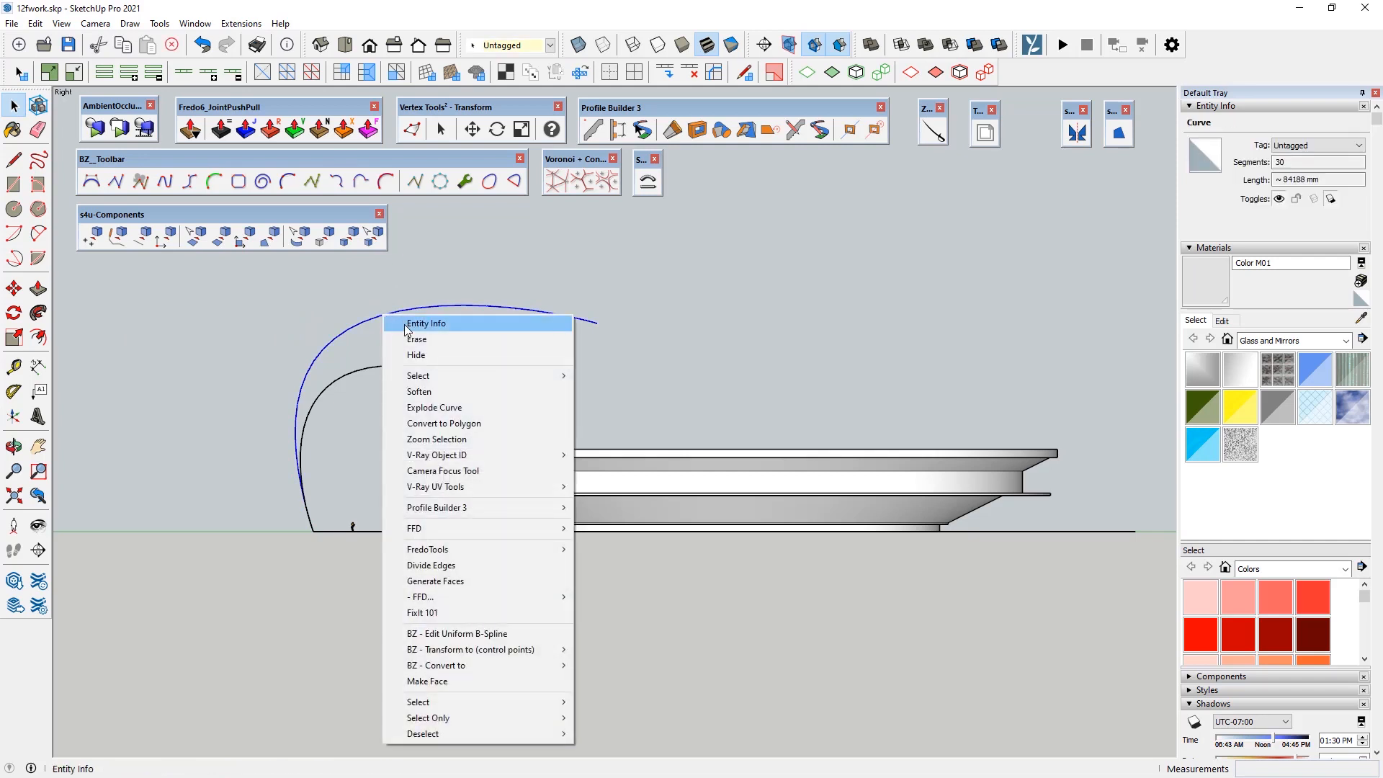
{"action": "left_click", "coordinate": [38, 116]}
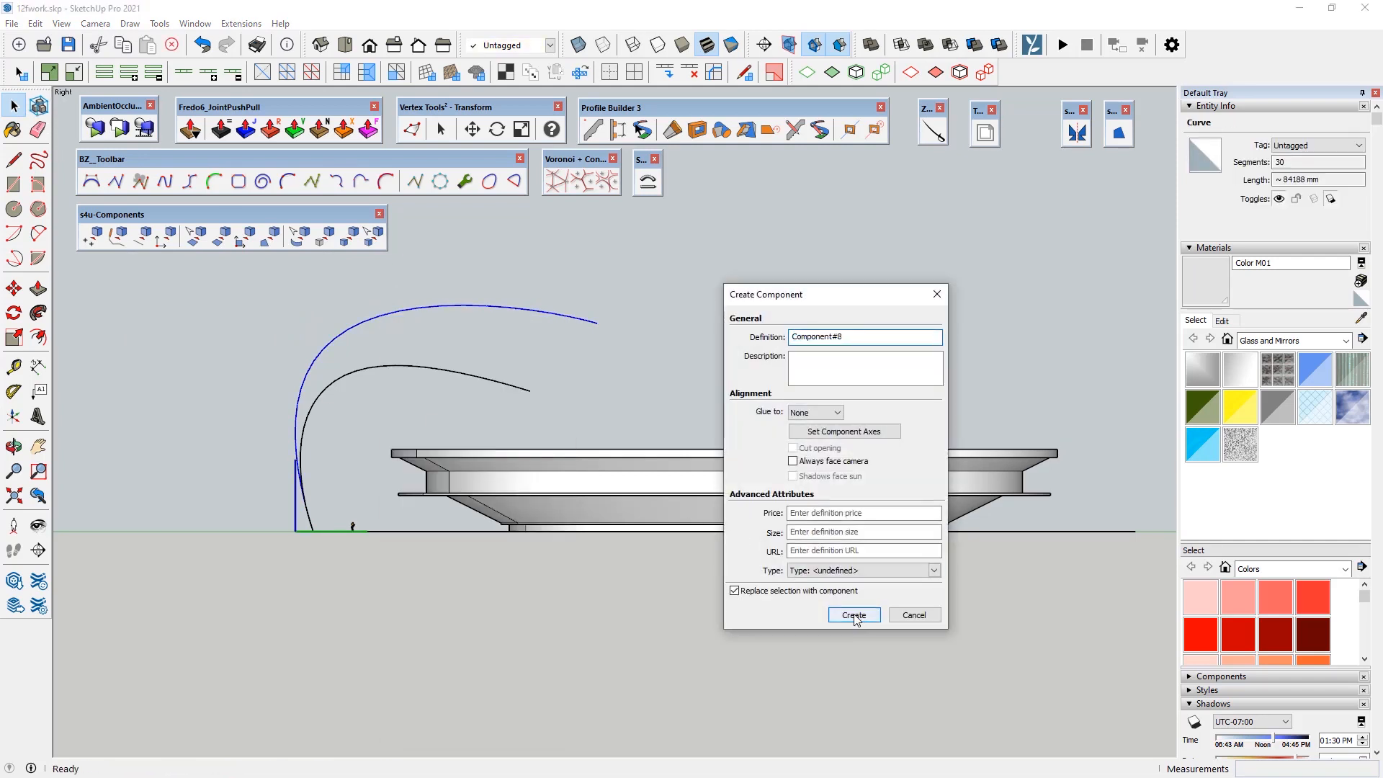
{"action": "left_click", "coordinate": [852, 614]}
Step: Select both arching curve components and move them by their shared base point to the middle of the outer outline's near straight edge
{"action": "middle_click_drag", "start_coordinate": [216, 559], "coordinate": [558, 653]}
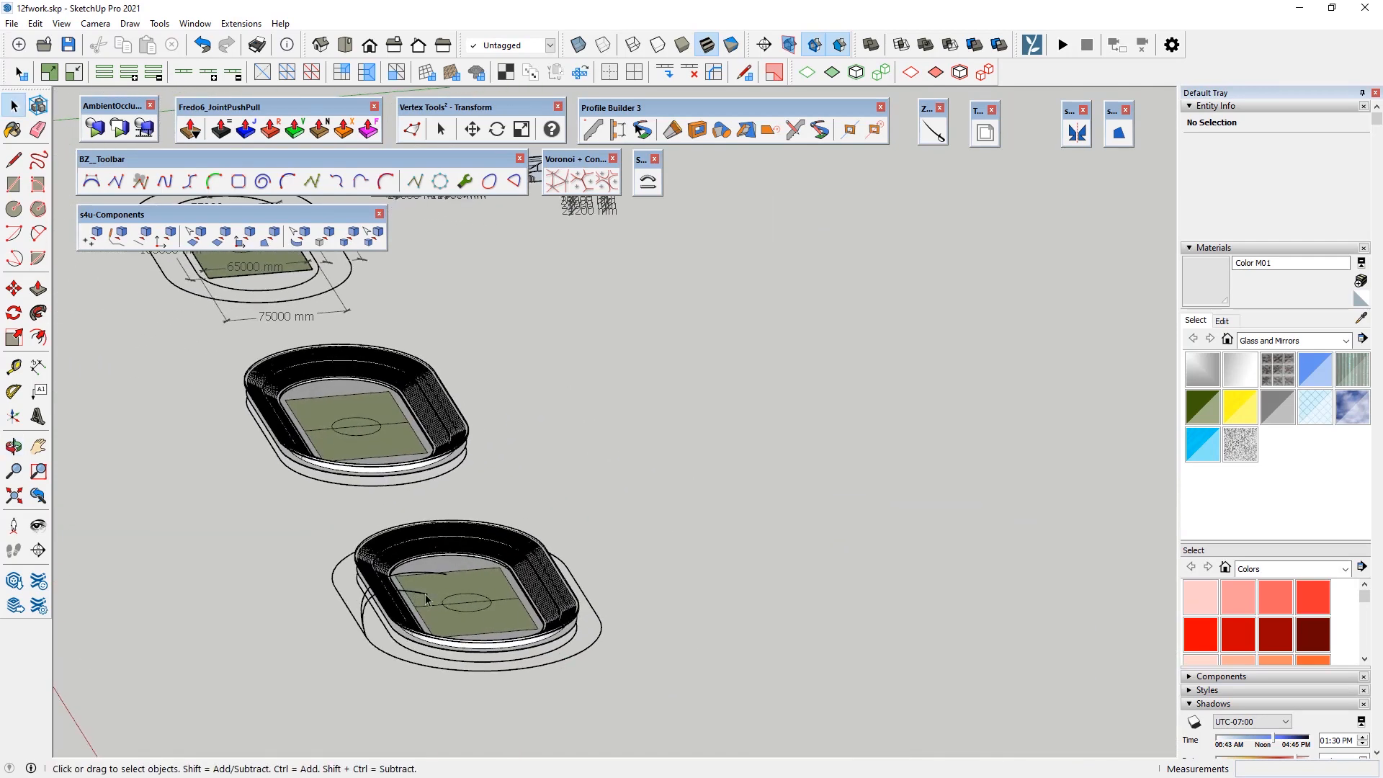
{"action": "scroll", "coordinate": [425, 595], "scroll_direction": "up", "scroll_amount": 3}
{"action": "middle_click_drag", "start_coordinate": [425, 591], "coordinate": [692, 652]}
{"action": "scroll", "coordinate": [528, 549], "scroll_direction": "down", "scroll_amount": 3}
{"action": "scroll", "coordinate": [715, 737], "scroll_direction": "up", "scroll_amount": 3}
{"action": "middle_click_drag", "start_coordinate": [715, 737], "coordinate": [641, 691]}
{"action": "left_click_drag", "start_coordinate": [615, 689], "coordinate": [592, 681]}
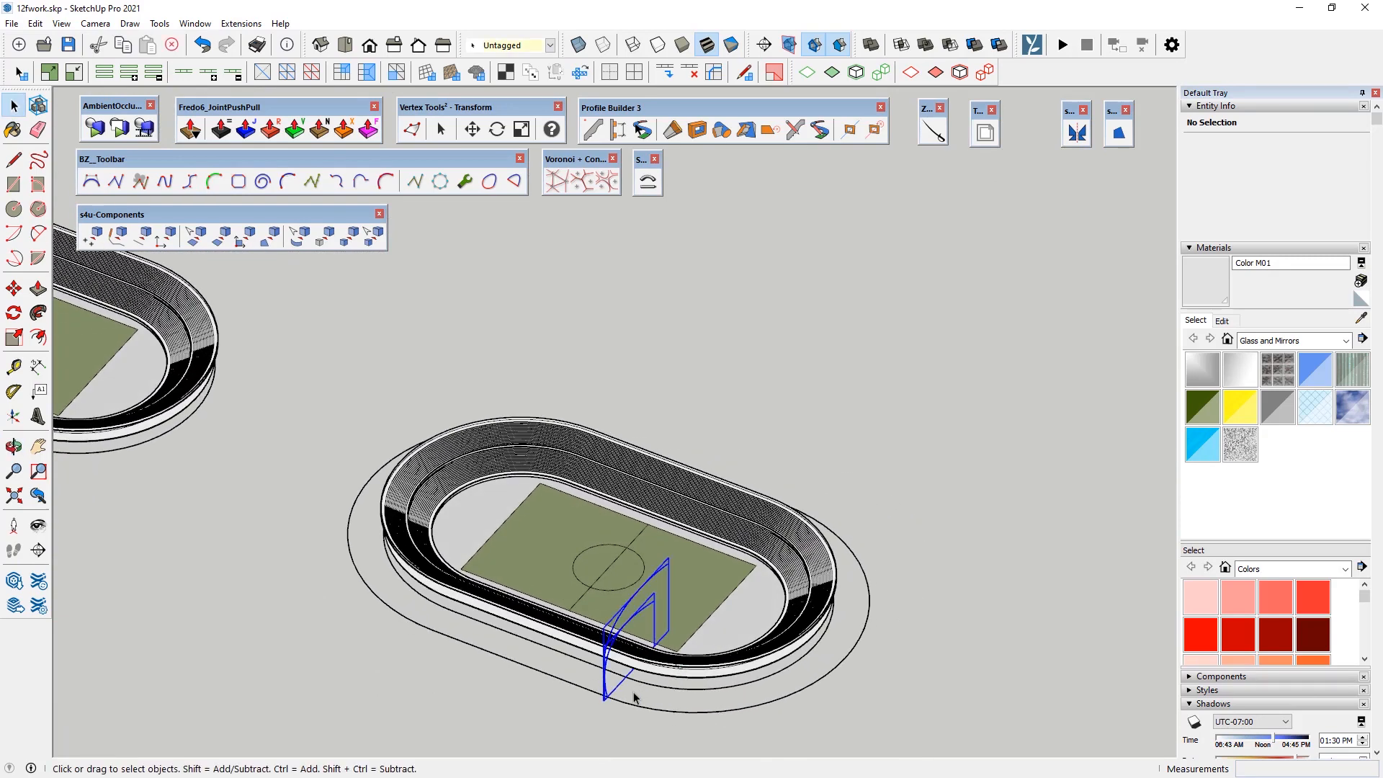
{"action": "scroll", "coordinate": [543, 643], "scroll_direction": "up", "scroll_amount": 1}
{"action": "middle_click_drag", "start_coordinate": [544, 643], "coordinate": [702, 696]}
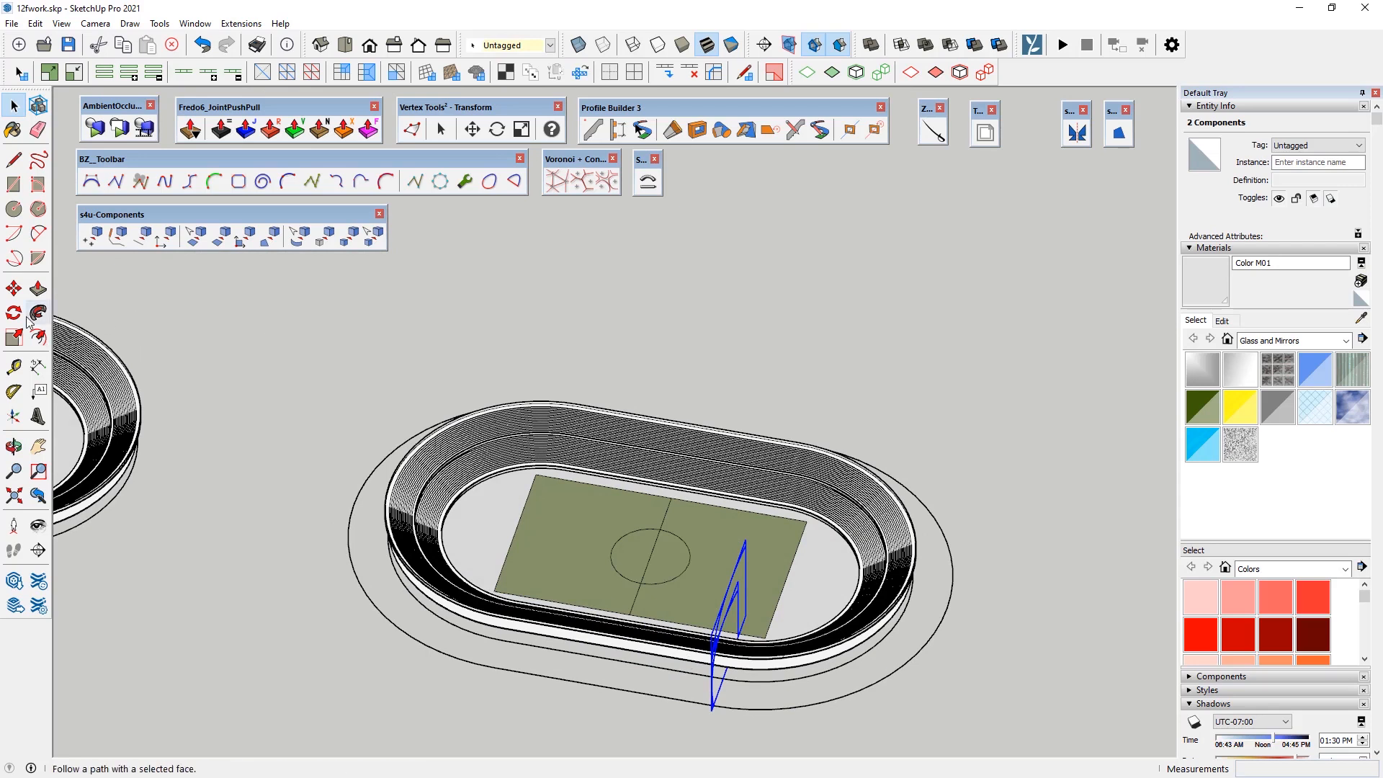
{"action": "left_click", "coordinate": [13, 288]}
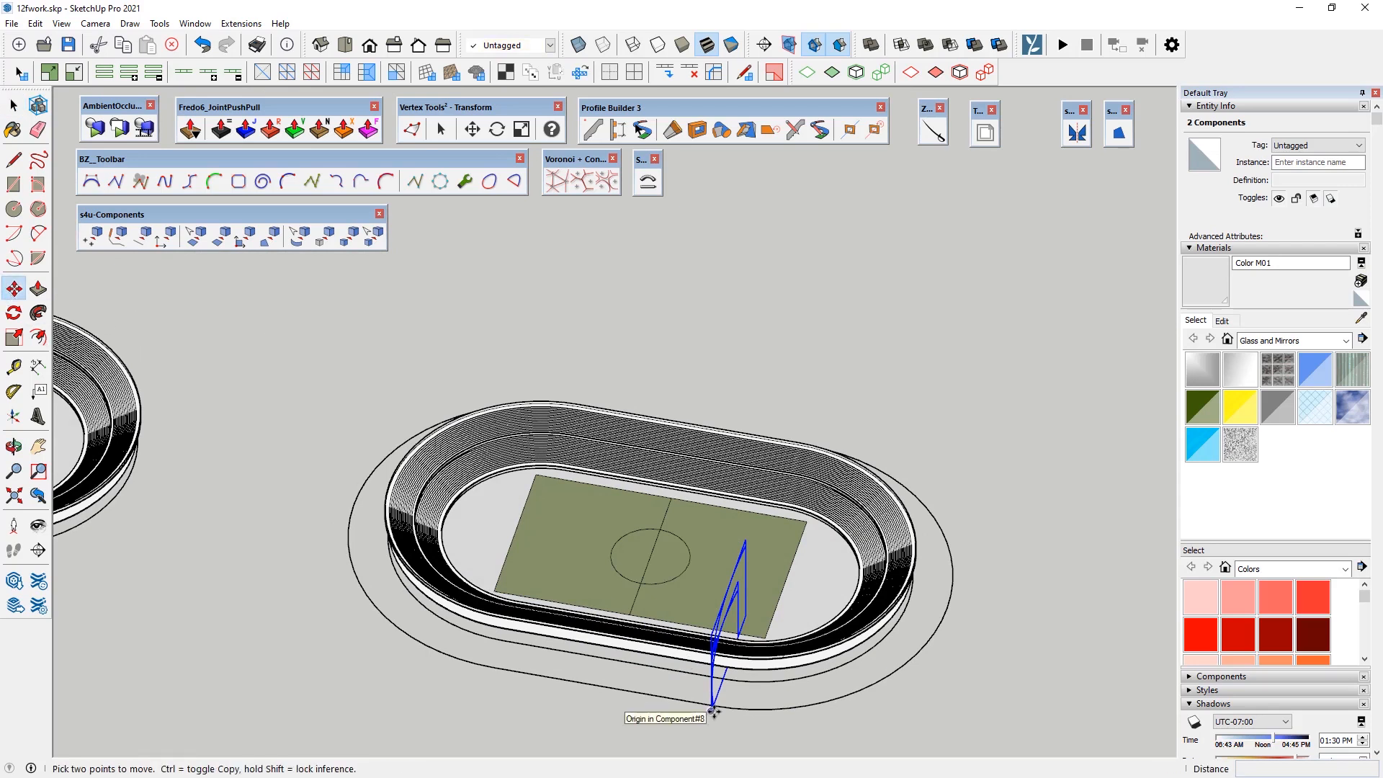
{"action": "scroll", "coordinate": [712, 709], "scroll_direction": "up", "scroll_amount": 8}
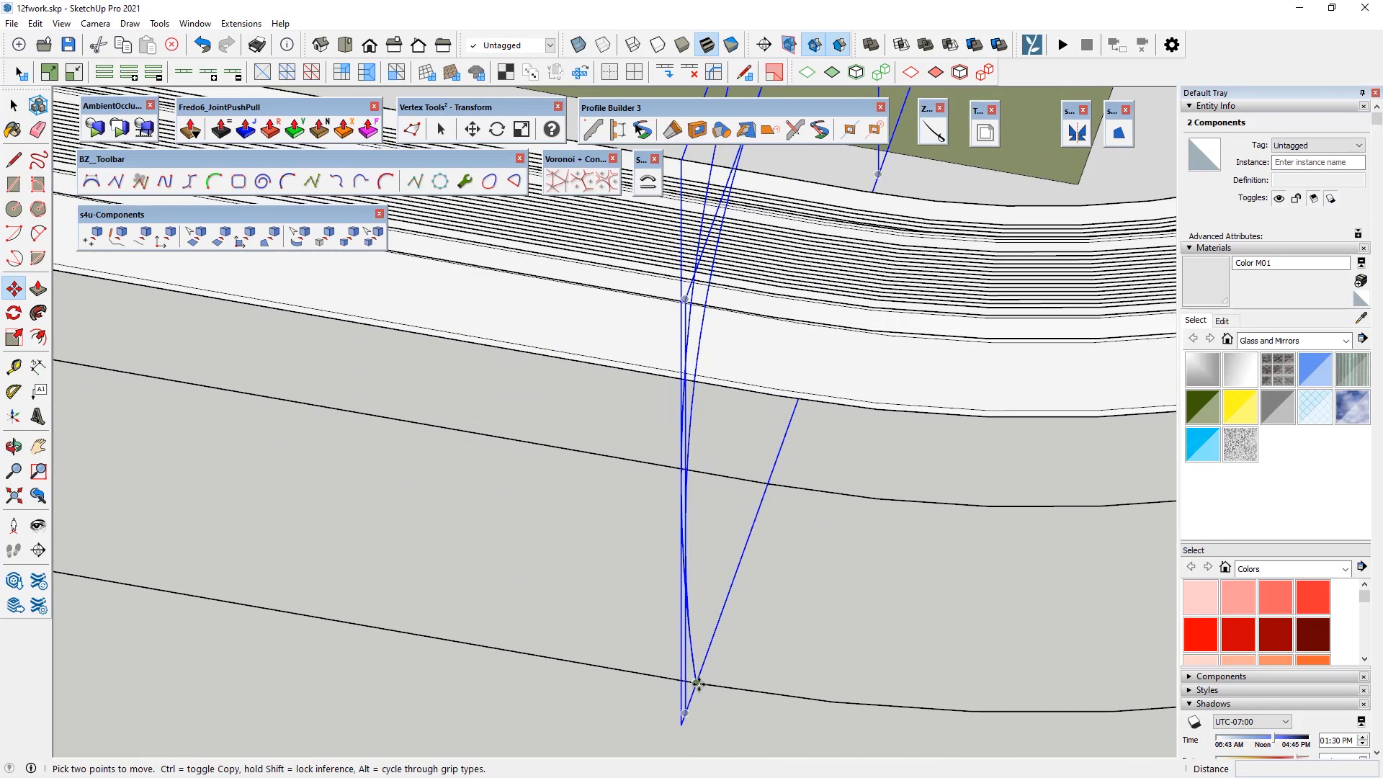
{"action": "left_click", "coordinate": [695, 682]}
{"action": "scroll", "coordinate": [894, 702], "scroll_direction": "down", "scroll_amount": 4}
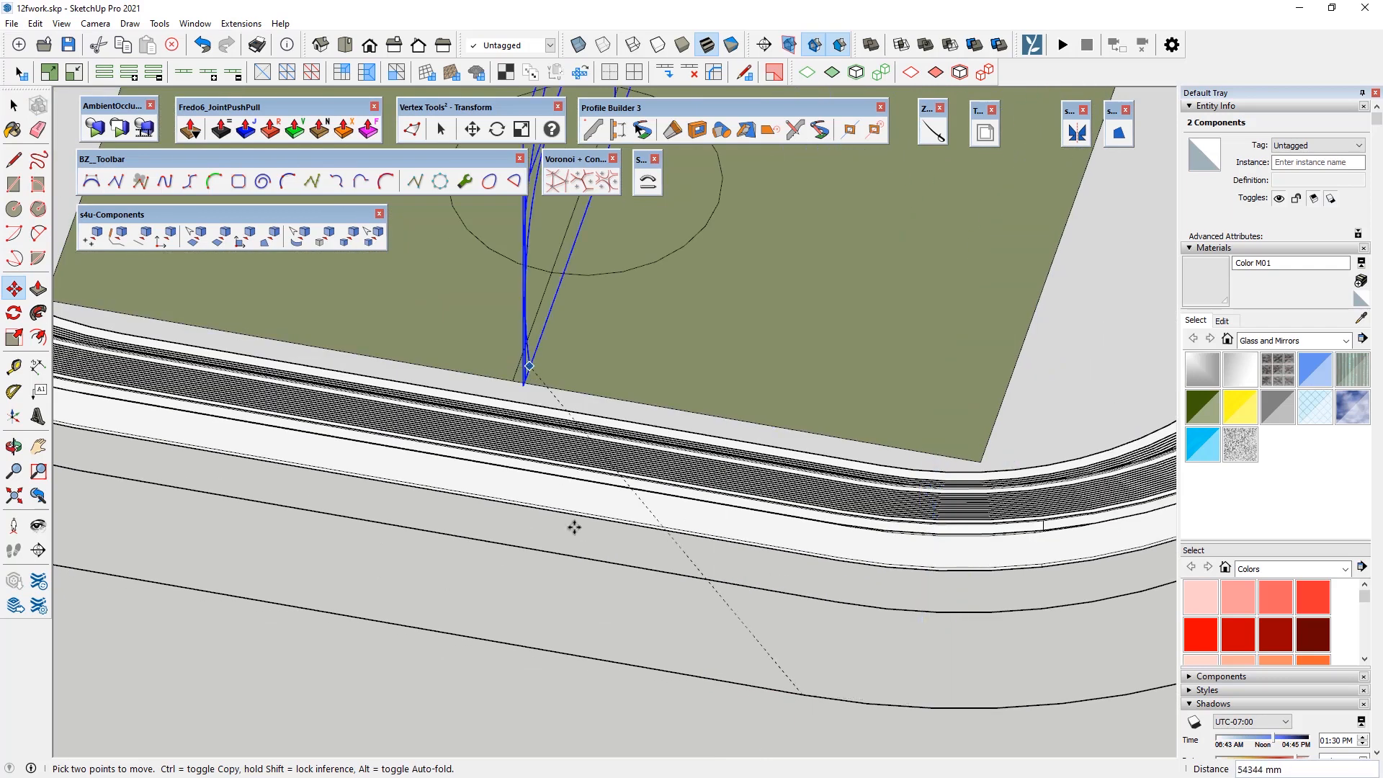
{"action": "left_click", "coordinate": [514, 378]}
Step: Place a copy of both curve components about 767700 mm away near the model origin, in front of the first stadium plan, and deselect
{"action": "scroll", "coordinate": [429, 655], "scroll_direction": "up", "scroll_amount": 2}
{"action": "scroll", "coordinate": [574, 639], "scroll_direction": "down", "scroll_amount": 5}
{"action": "scroll", "coordinate": [617, 616], "scroll_direction": "down", "scroll_amount": 2}
{"action": "middle_click_drag", "start_coordinate": [662, 576], "coordinate": [875, 479]}
{"action": "scroll", "coordinate": [883, 507], "scroll_direction": "down", "scroll_amount": 4}
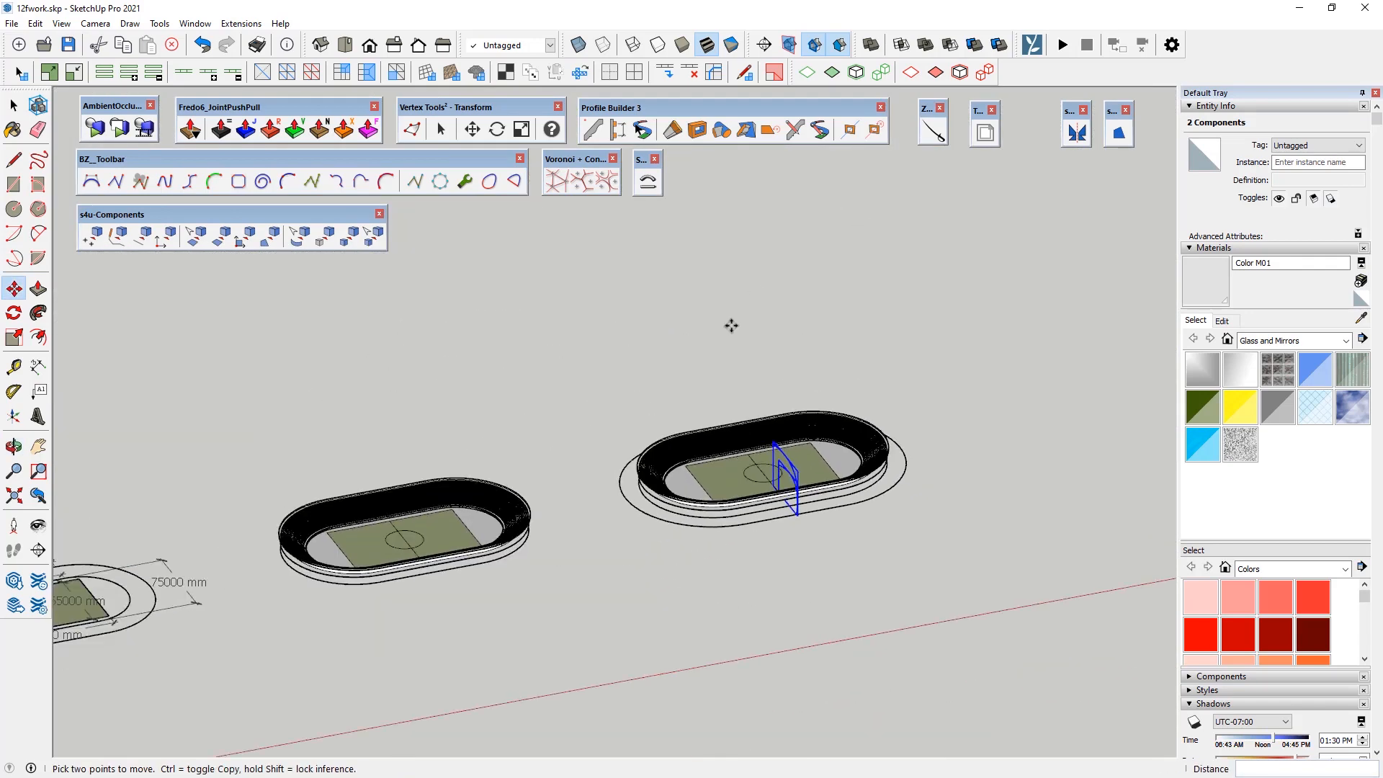
{"action": "scroll", "coordinate": [731, 333], "scroll_direction": "down", "scroll_amount": 2}
{"action": "left_click", "coordinate": [770, 492]}
{"action": "key", "text": "ctrl"}
{"action": "scroll", "coordinate": [673, 607], "scroll_direction": "down", "scroll_amount": 3}
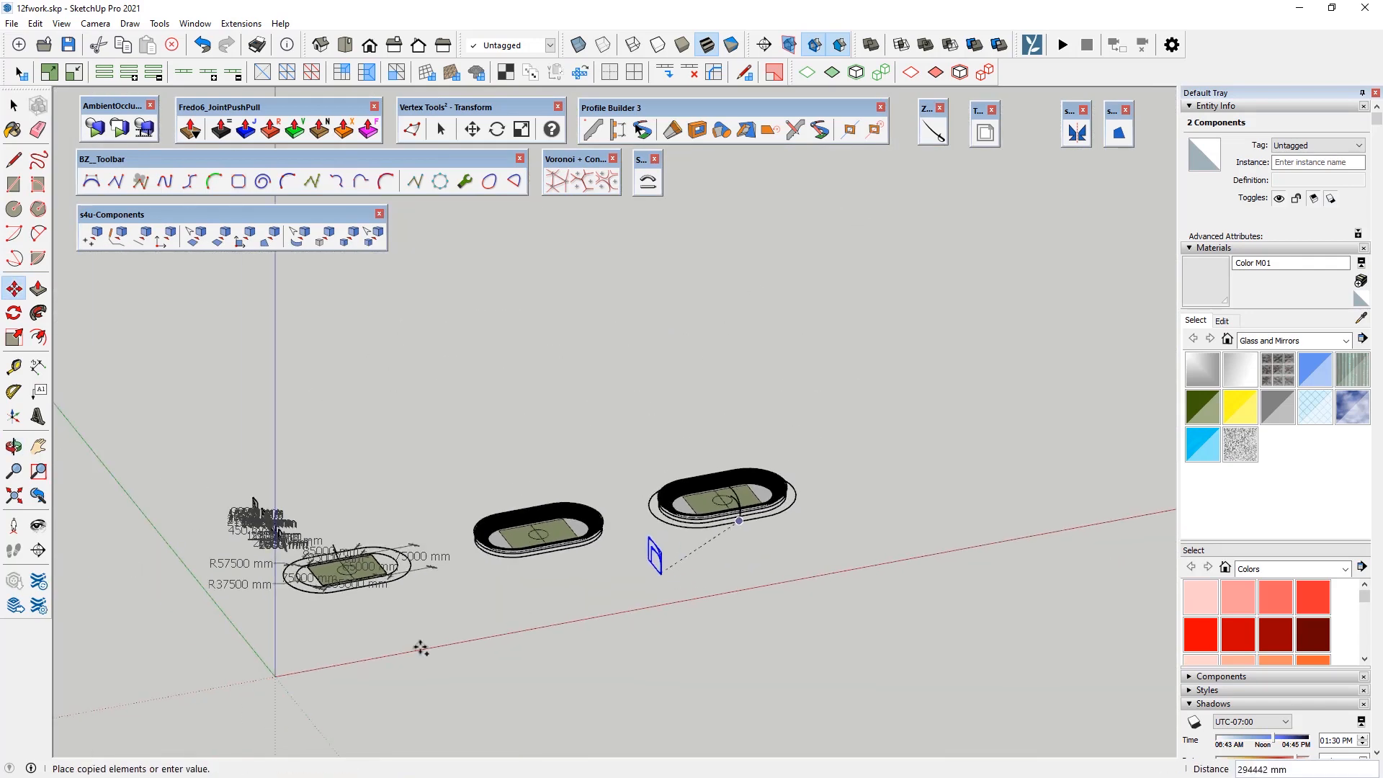
{"action": "left_click", "coordinate": [315, 650]}
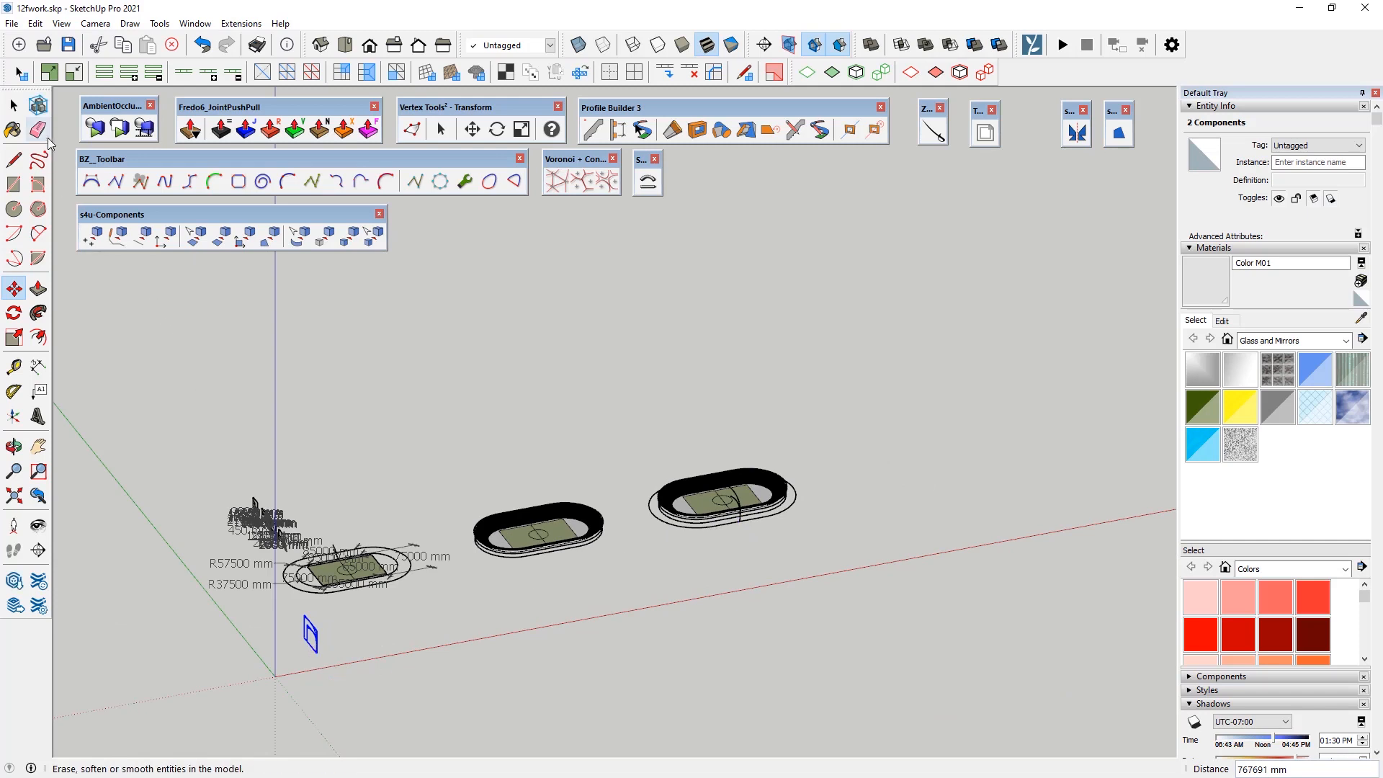
{"action": "left_click", "coordinate": [14, 105]}
{"action": "left_click", "coordinate": [655, 518]}
Step: Copy the outer outline of the farthest stadium to open ground in front of the first plan, beside the copied arching curves
{"action": "scroll", "coordinate": [806, 599], "scroll_direction": "up", "scroll_amount": 5}
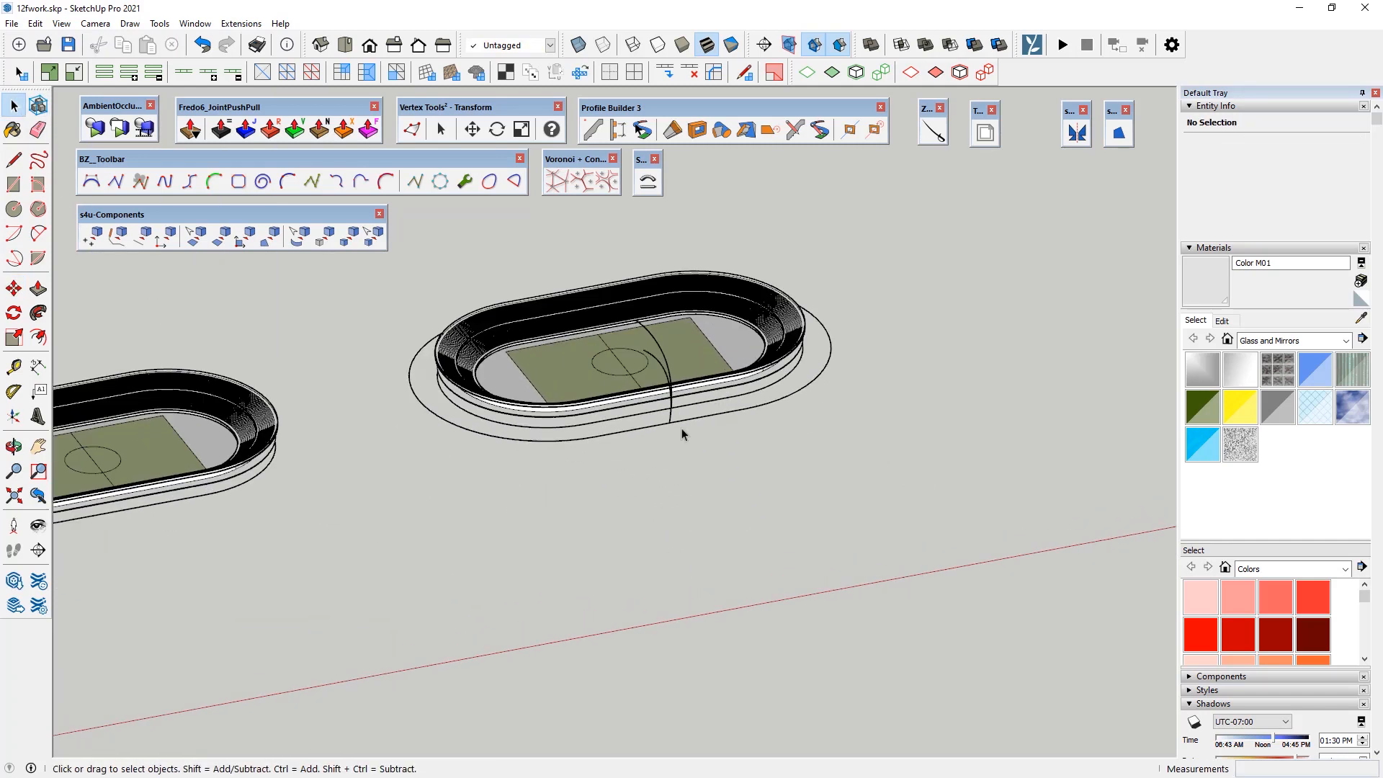
{"action": "scroll", "coordinate": [643, 436], "scroll_direction": "up", "scroll_amount": 1}
{"action": "left_click", "coordinate": [643, 437]}
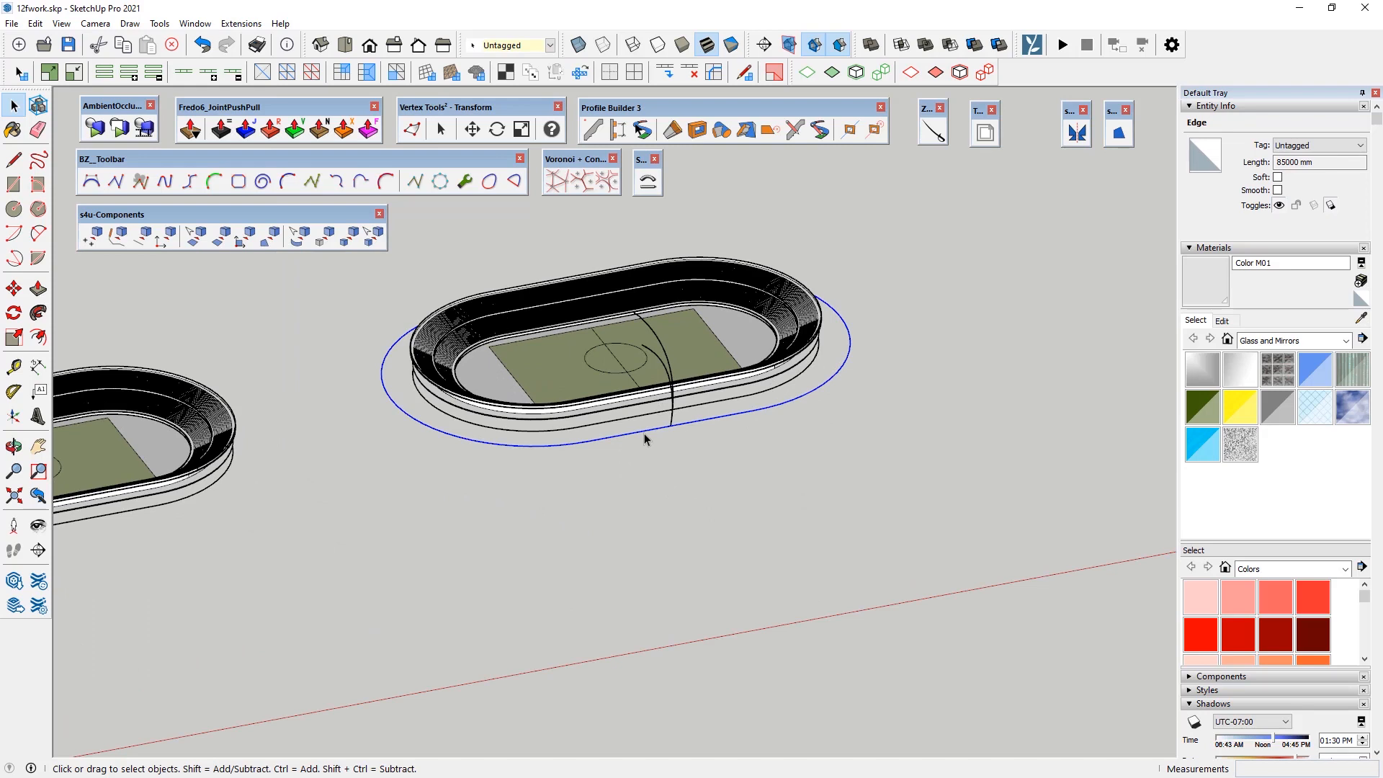
{"action": "left_click", "coordinate": [14, 288]}
{"action": "left_click", "coordinate": [675, 429]}
{"action": "key", "text": "ctrl"}
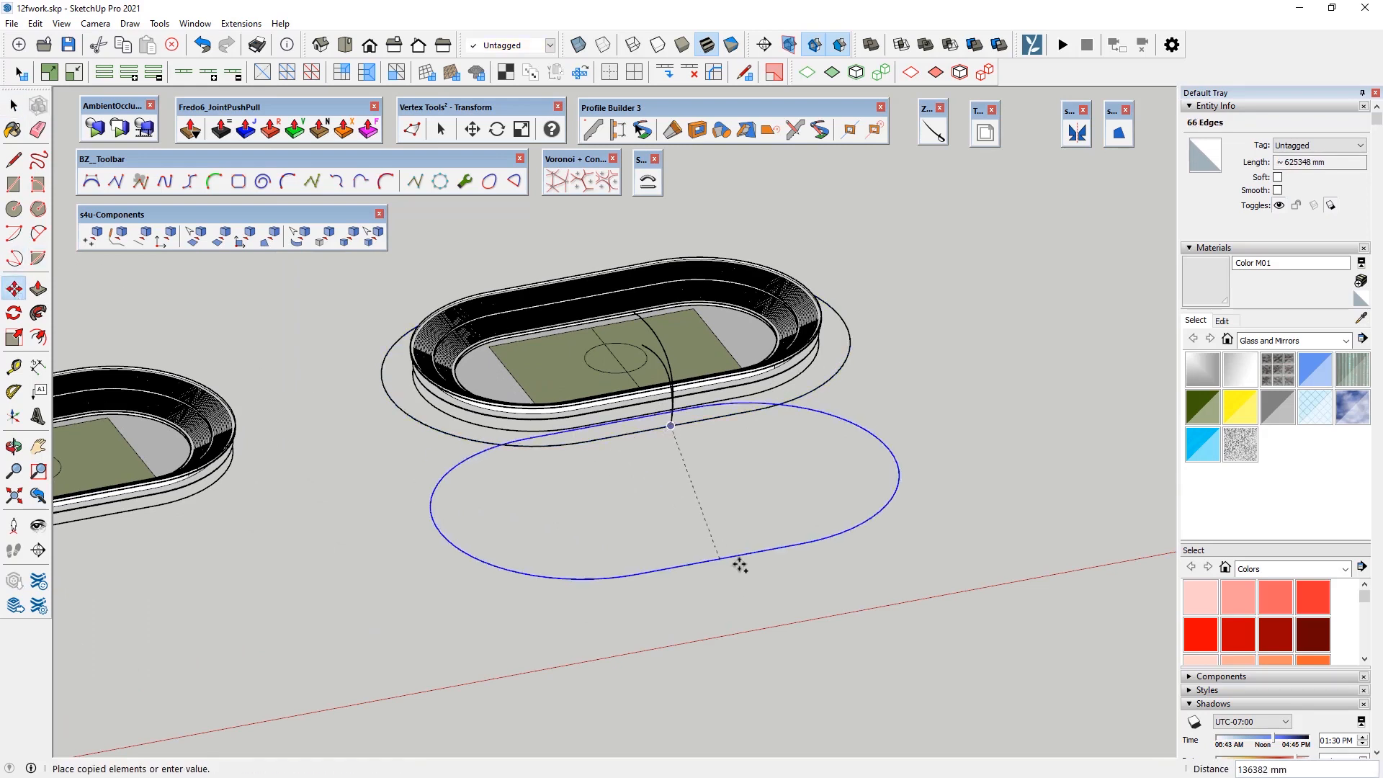
{"action": "scroll", "coordinate": [926, 395], "scroll_direction": "down", "scroll_amount": 5}
{"action": "scroll", "coordinate": [389, 669], "scroll_direction": "up", "scroll_amount": 3}
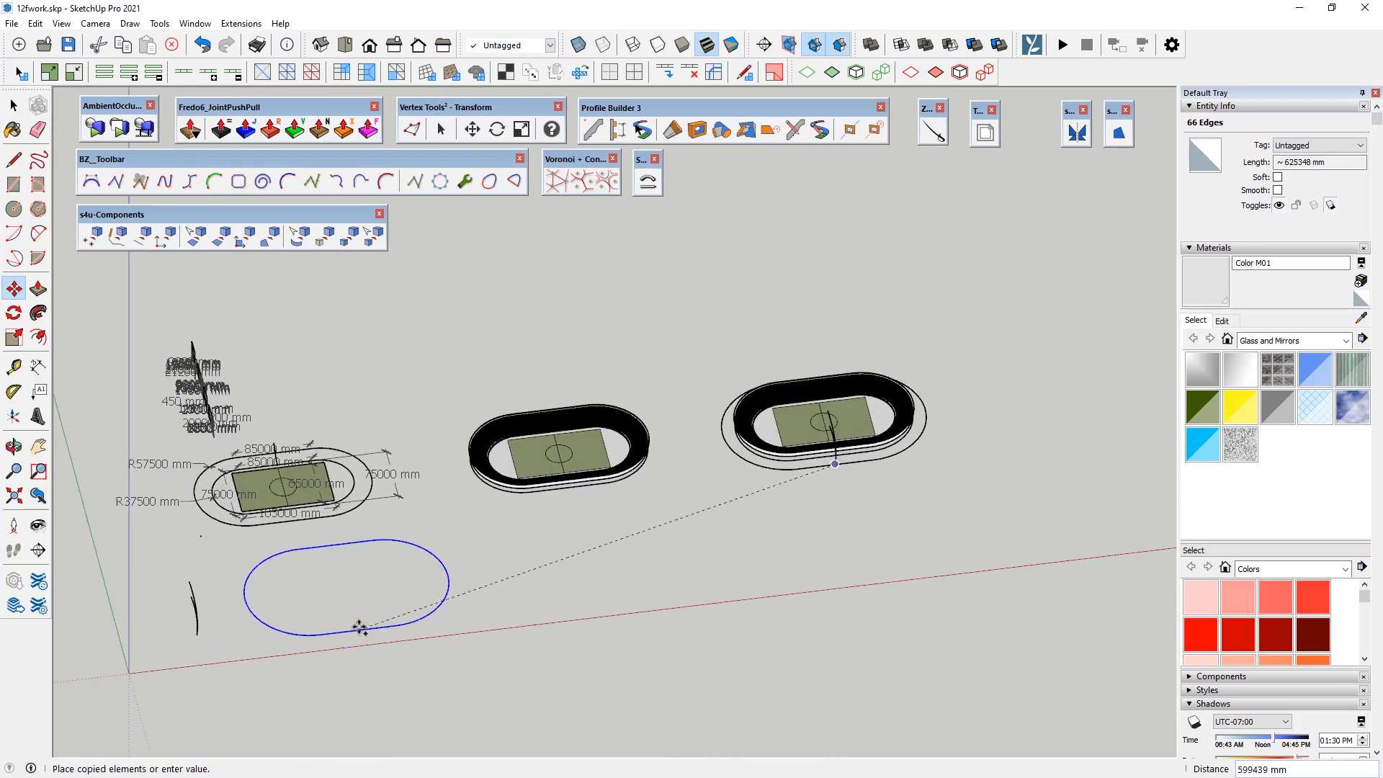
{"action": "left_click", "coordinate": [382, 630]}
Step: Draw a 145000 mm line across the copied outline between the midpoints of its two straight edges
{"action": "left_click", "coordinate": [13, 159]}
{"action": "scroll", "coordinate": [389, 584], "scroll_direction": "up", "scroll_amount": 2}
{"action": "scroll", "coordinate": [389, 582], "scroll_direction": "up", "scroll_amount": 1}
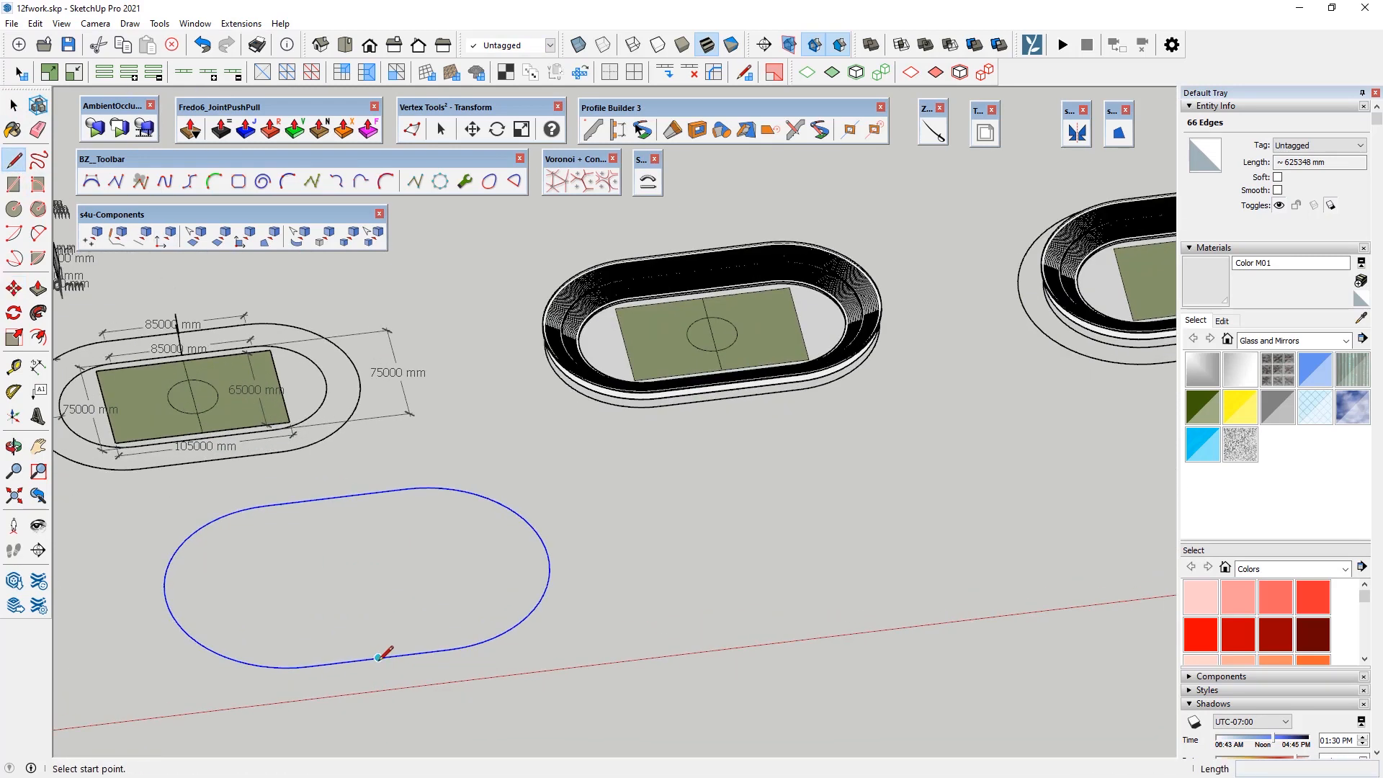
{"action": "left_click", "coordinate": [378, 657]}
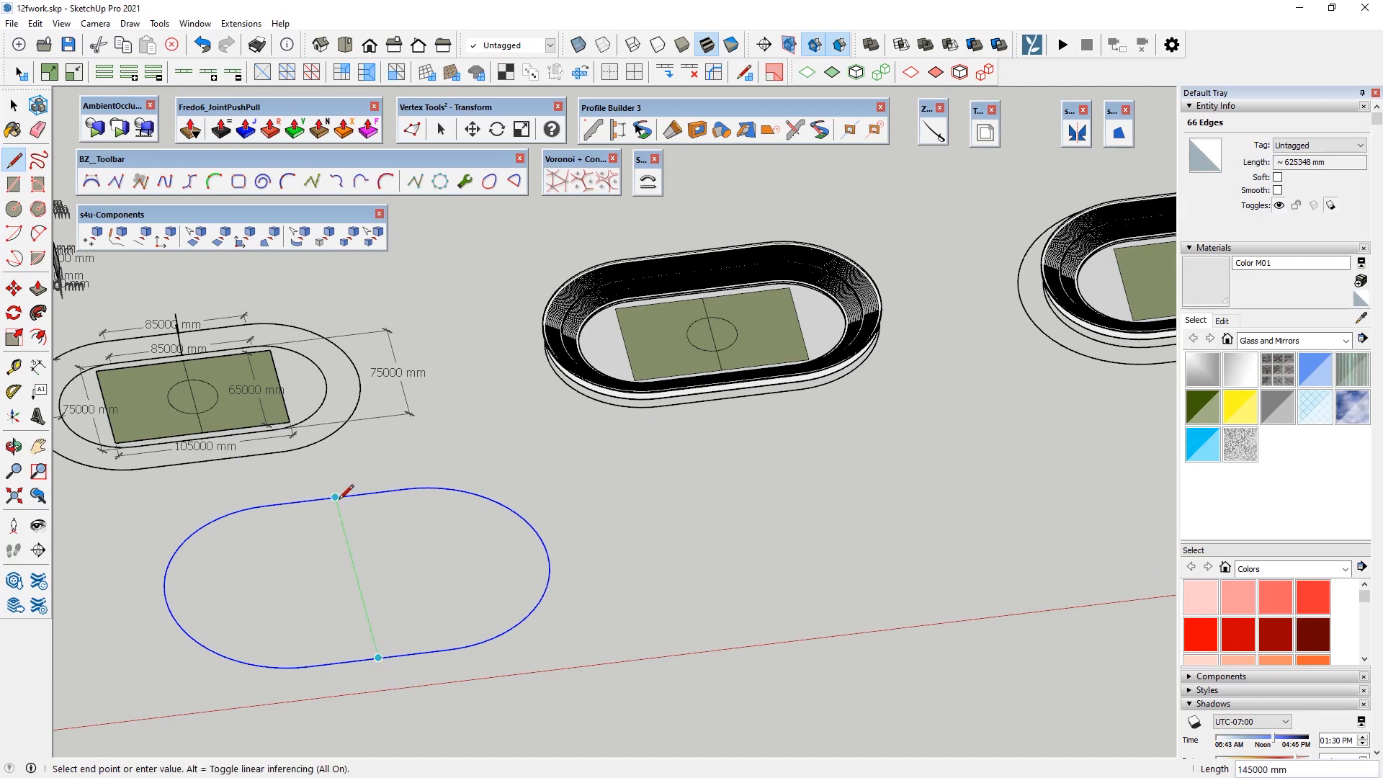
{"action": "left_click", "coordinate": [336, 497]}
Step: Delete the half of the outline farther from the origin, the faces and the dividing line, leaving an open U-shaped outline
{"action": "left_click", "coordinate": [14, 105]}
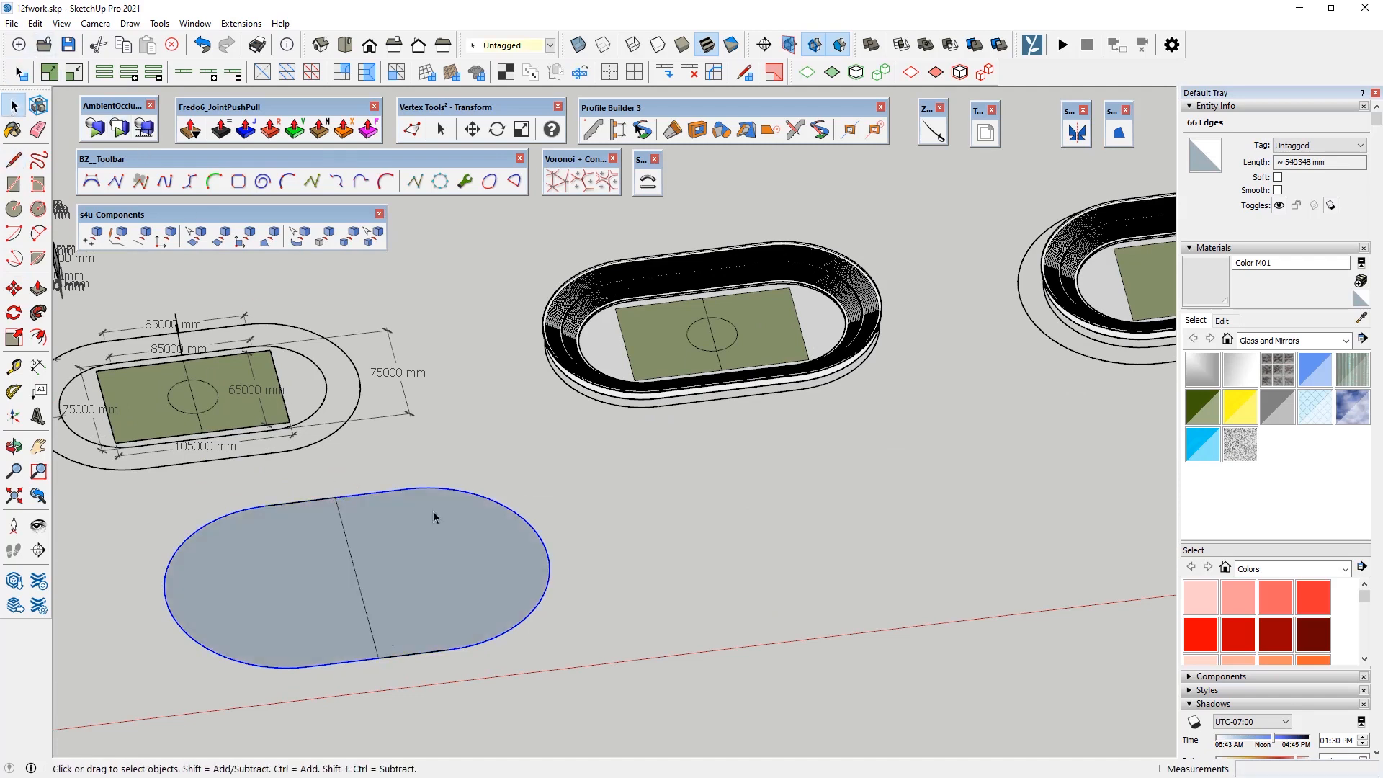
{"action": "left_click_drag", "start_coordinate": [489, 484], "coordinate": [380, 473]}
{"action": "key", "text": "Delete"}
{"action": "key", "text": "Delete"}
{"action": "left_click_drag", "start_coordinate": [464, 658], "coordinate": [415, 634]}
{"action": "key", "text": "Delete"}
{"action": "left_click", "coordinate": [297, 592]}
{"action": "key", "text": "Delete"}
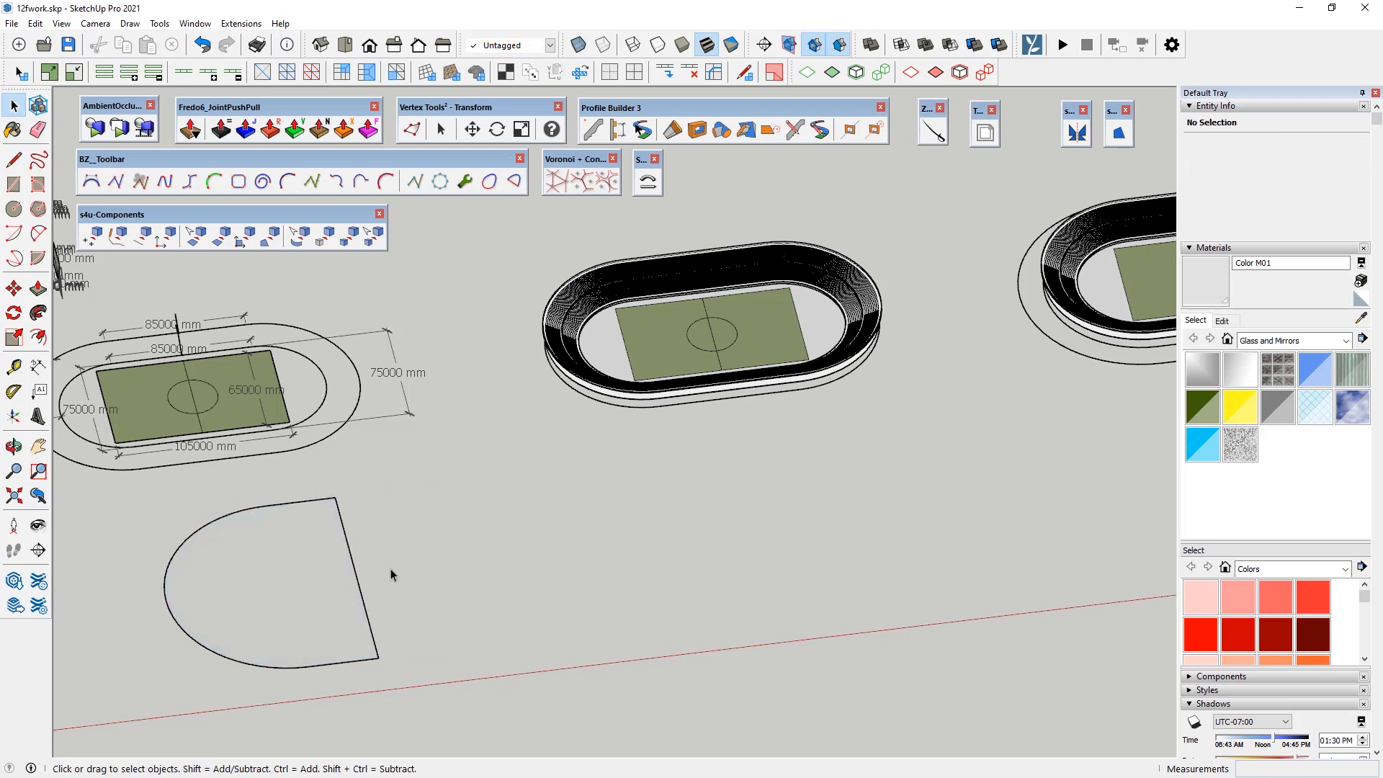
{"action": "scroll", "coordinate": [764, 498], "scroll_direction": "down", "scroll_amount": 3}
{"action": "left_click", "coordinate": [512, 555]}
{"action": "key", "text": "Delete"}
Step: Select the arc and both straight edges of the U-shaped outline and weld them into a single curve
{"action": "middle_click_drag", "start_coordinate": [515, 565], "coordinate": [714, 434]}
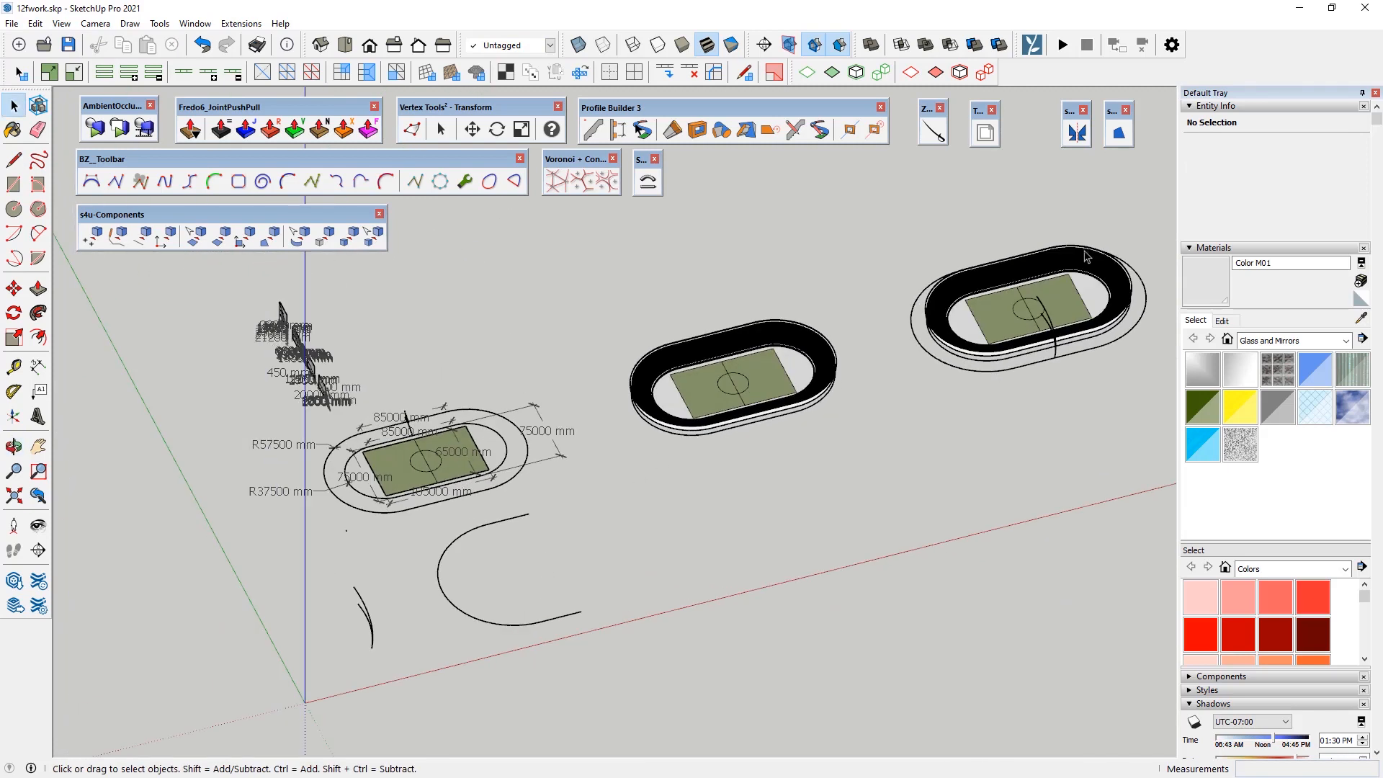
{"action": "mouse_move", "coordinate": [569, 524]}
{"action": "middle_mouse_down"}
{"action": "mouse_move", "coordinate": [474, 591]}
{"action": "mouse_move", "coordinate": [507, 609]}
{"action": "mouse_move", "coordinate": [349, 615]}
{"action": "mouse_move", "coordinate": [343, 444]}
{"action": "mouse_move", "coordinate": [617, 345]}
{"action": "mouse_move", "coordinate": [491, 416]}
{"action": "mouse_move", "coordinate": [567, 513]}
{"action": "middle_mouse_up"}
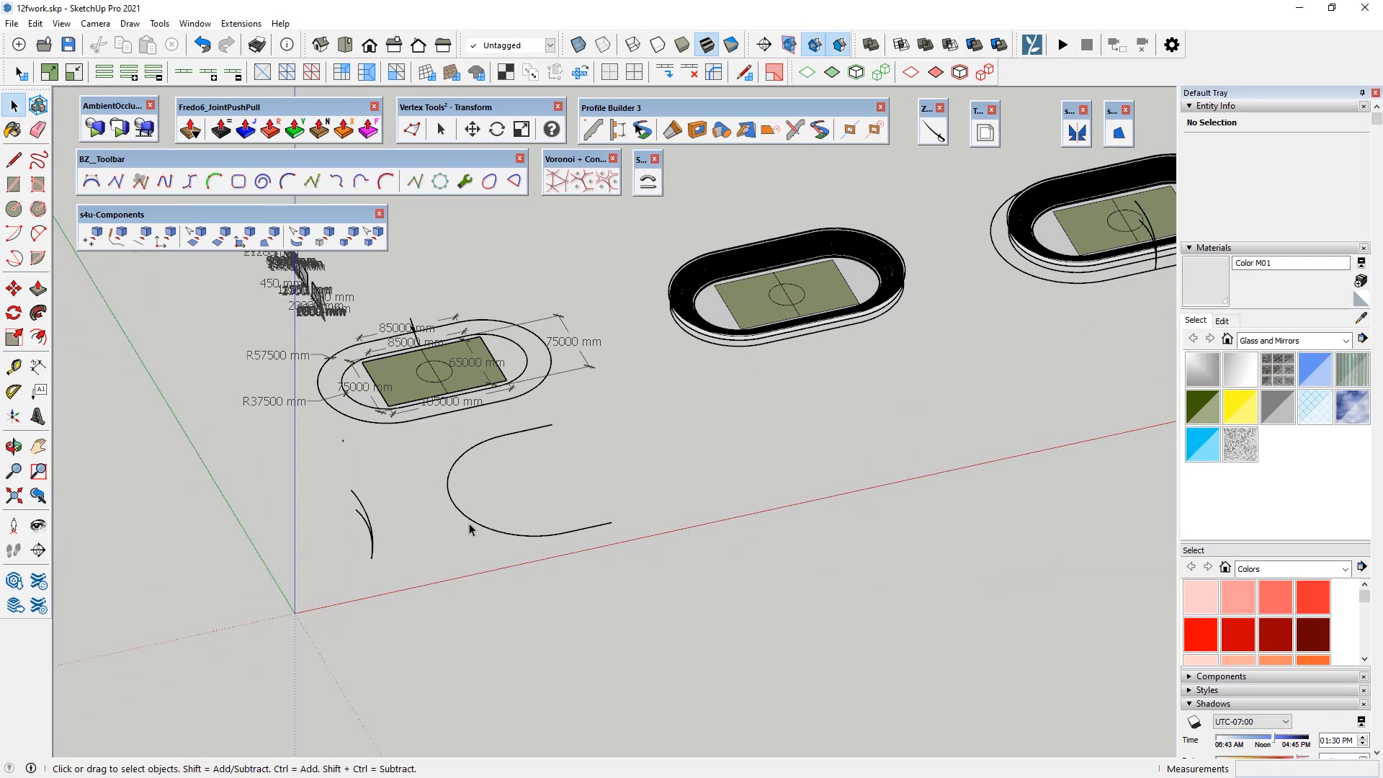
{"action": "scroll", "coordinate": [328, 446], "scroll_direction": "down", "scroll_amount": 3}
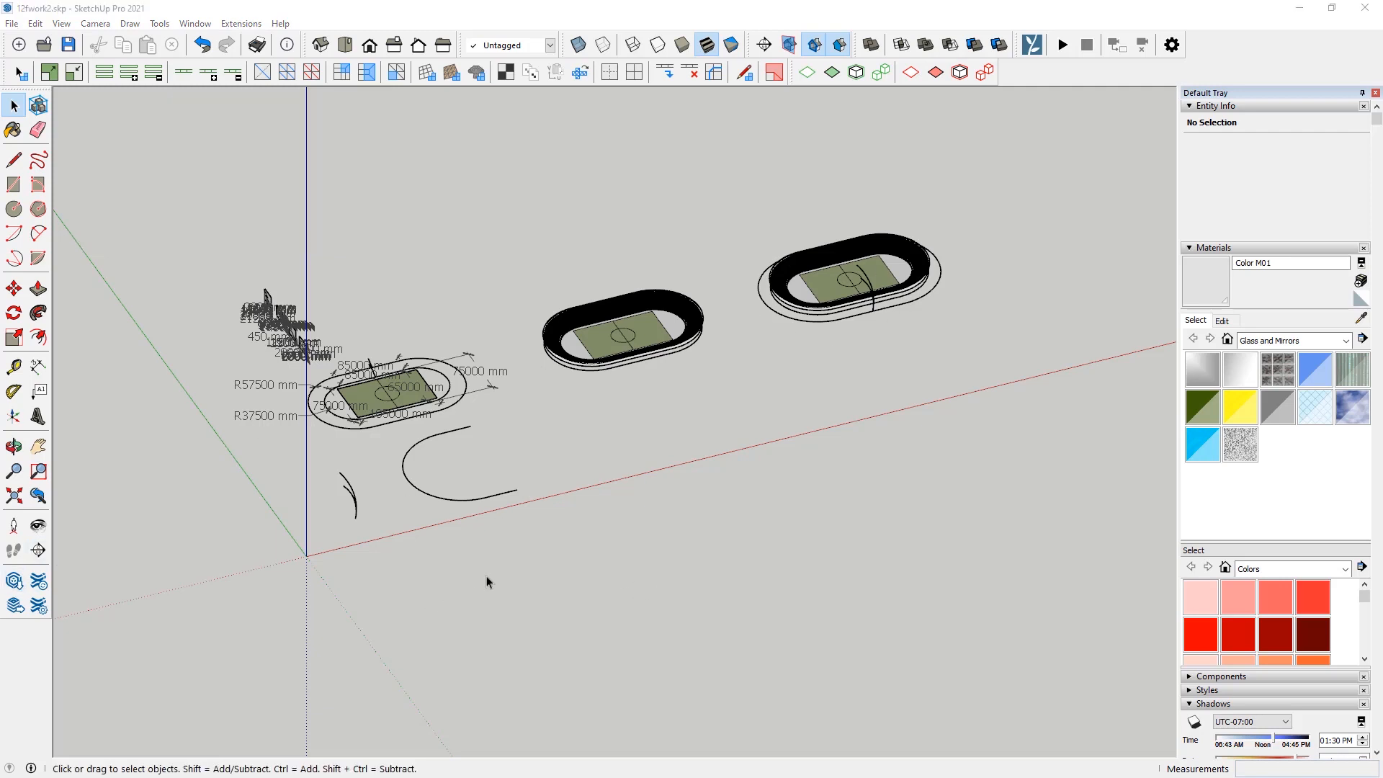
{"action": "scroll", "coordinate": [433, 480], "scroll_direction": "up", "scroll_amount": 3}
{"action": "middle_click_drag", "start_coordinate": [434, 479], "coordinate": [223, 558]}
{"action": "mouse_move", "coordinate": [325, 512]}
{"action": "middle_mouse_down"}
{"action": "mouse_move", "coordinate": [349, 490]}
{"action": "mouse_move", "coordinate": [413, 489]}
{"action": "middle_mouse_up"}
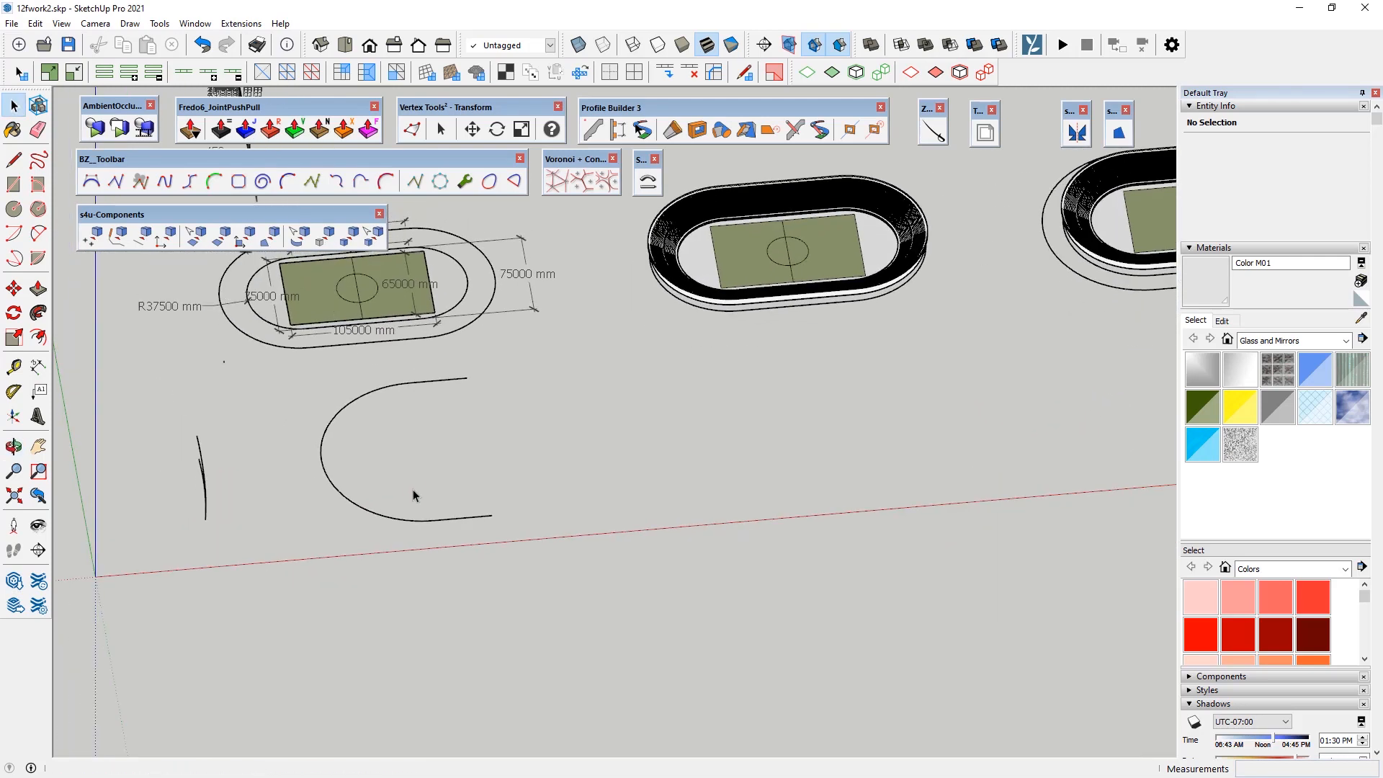
{"action": "left_click", "coordinate": [376, 517]}
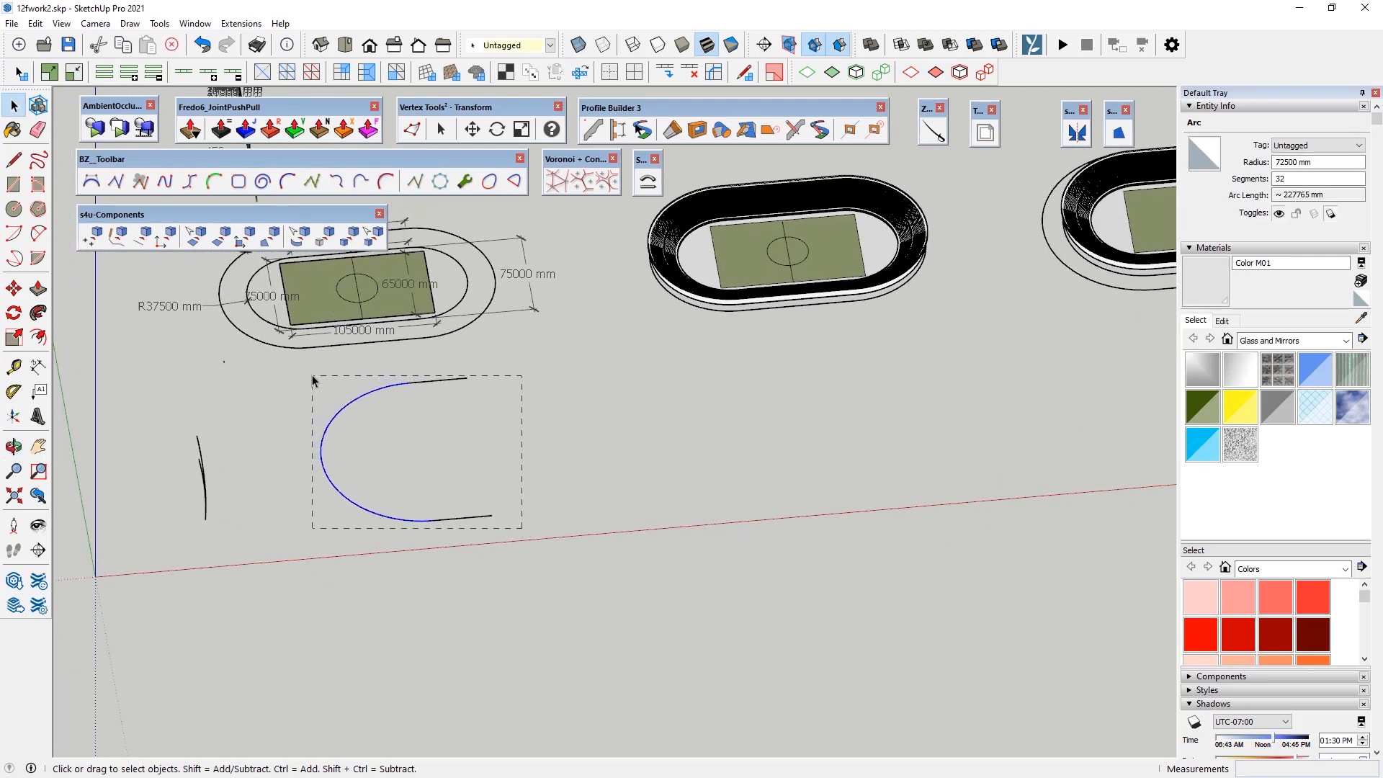
{"action": "triple_click", "coordinate": [460, 378]}
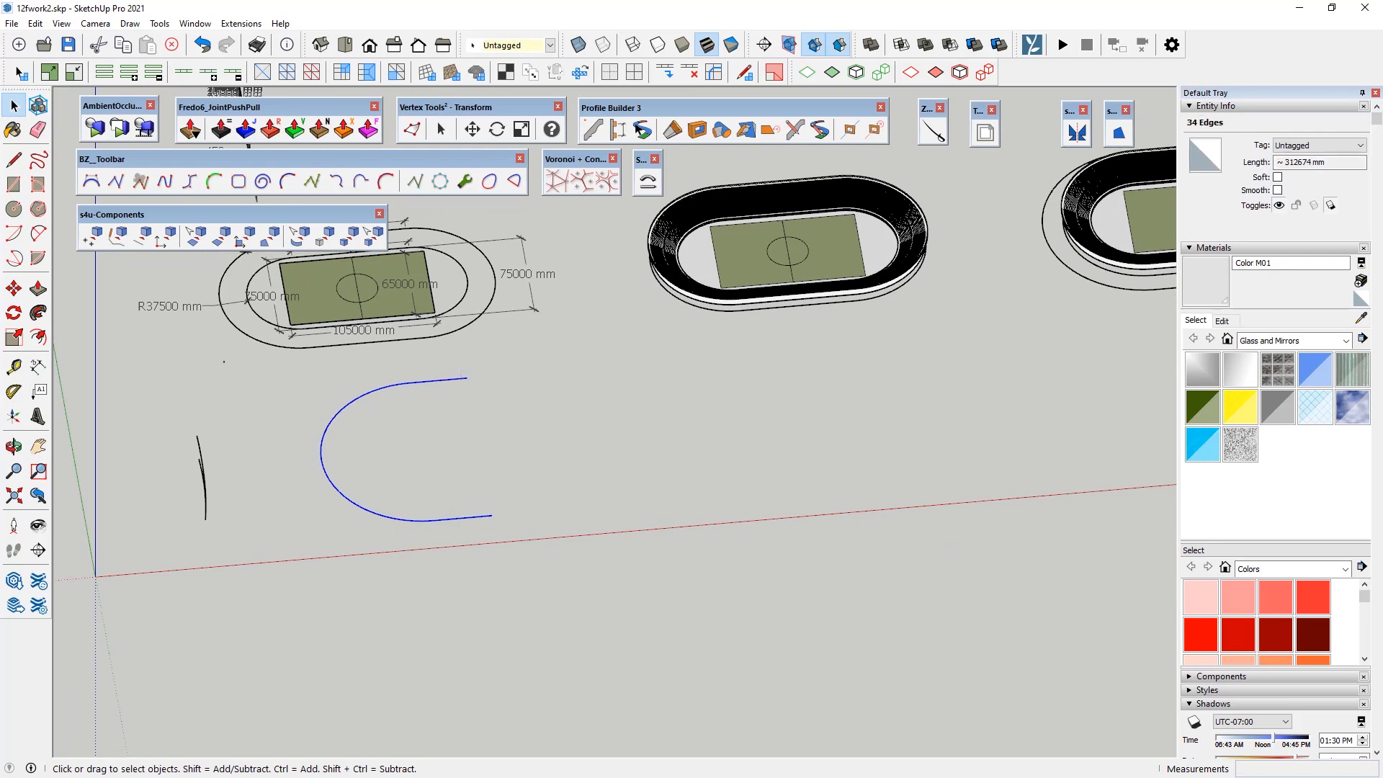
{"action": "left_click_drag", "start_coordinate": [0, 216], "coordinate": [530, 722]}
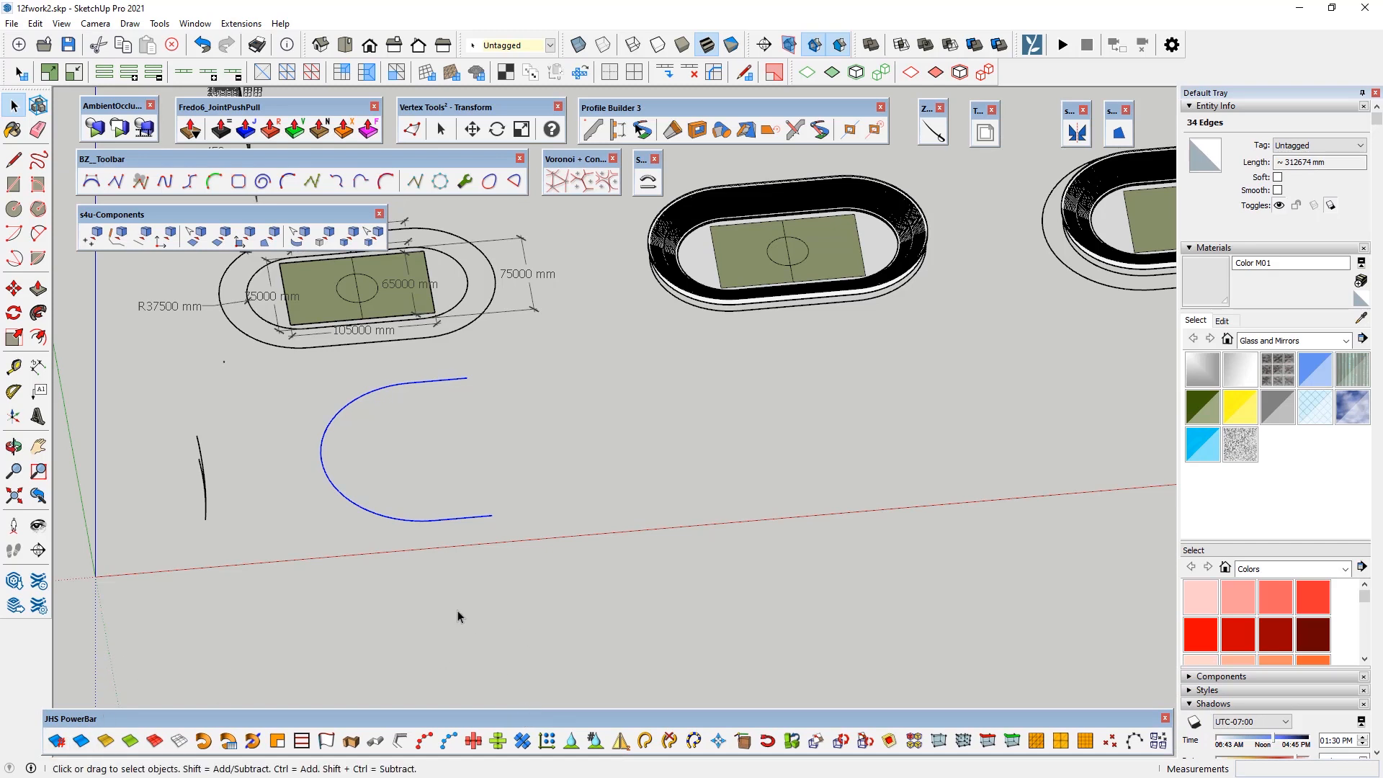
{"action": "left_click", "coordinate": [648, 746]}
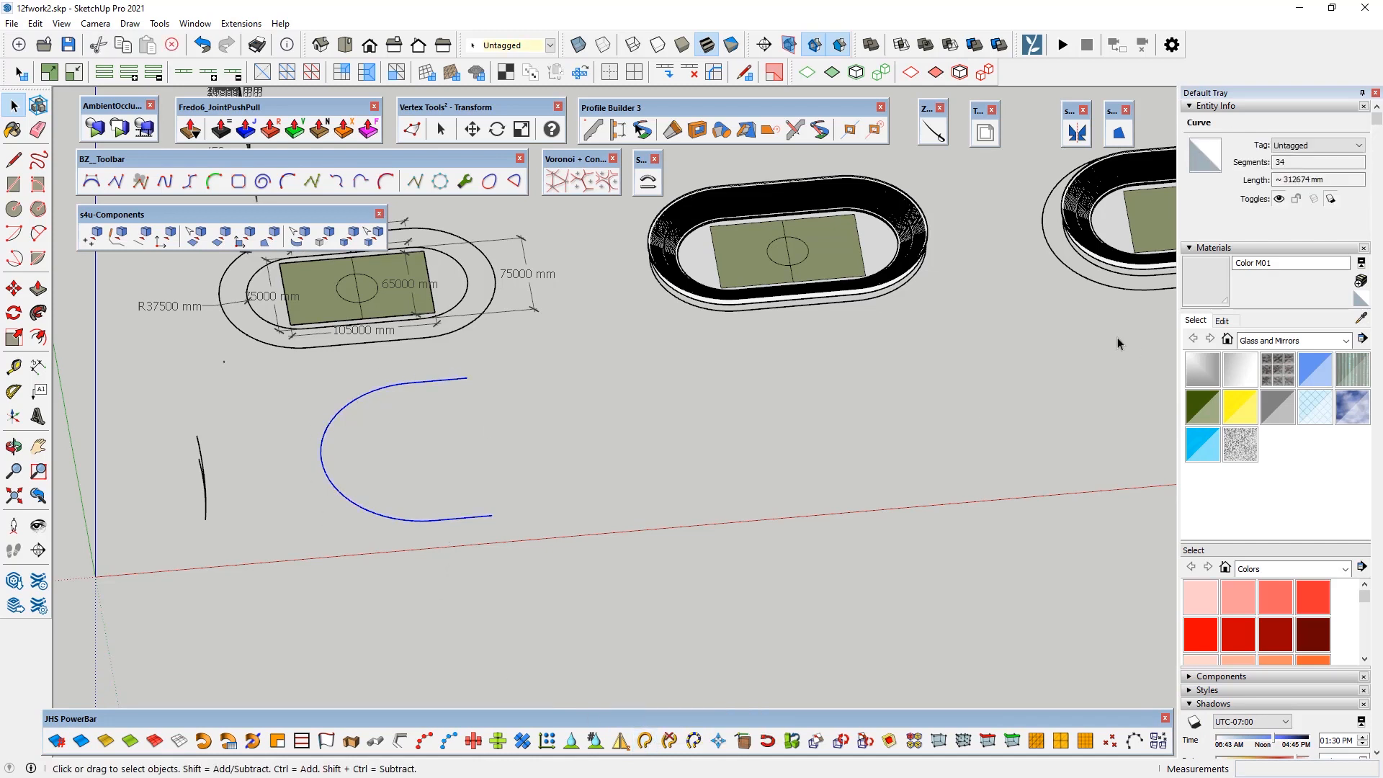
Step: Copy the length value of the welded U-shaped curve and deselect it
{"action": "left_click", "coordinate": [1308, 179]}
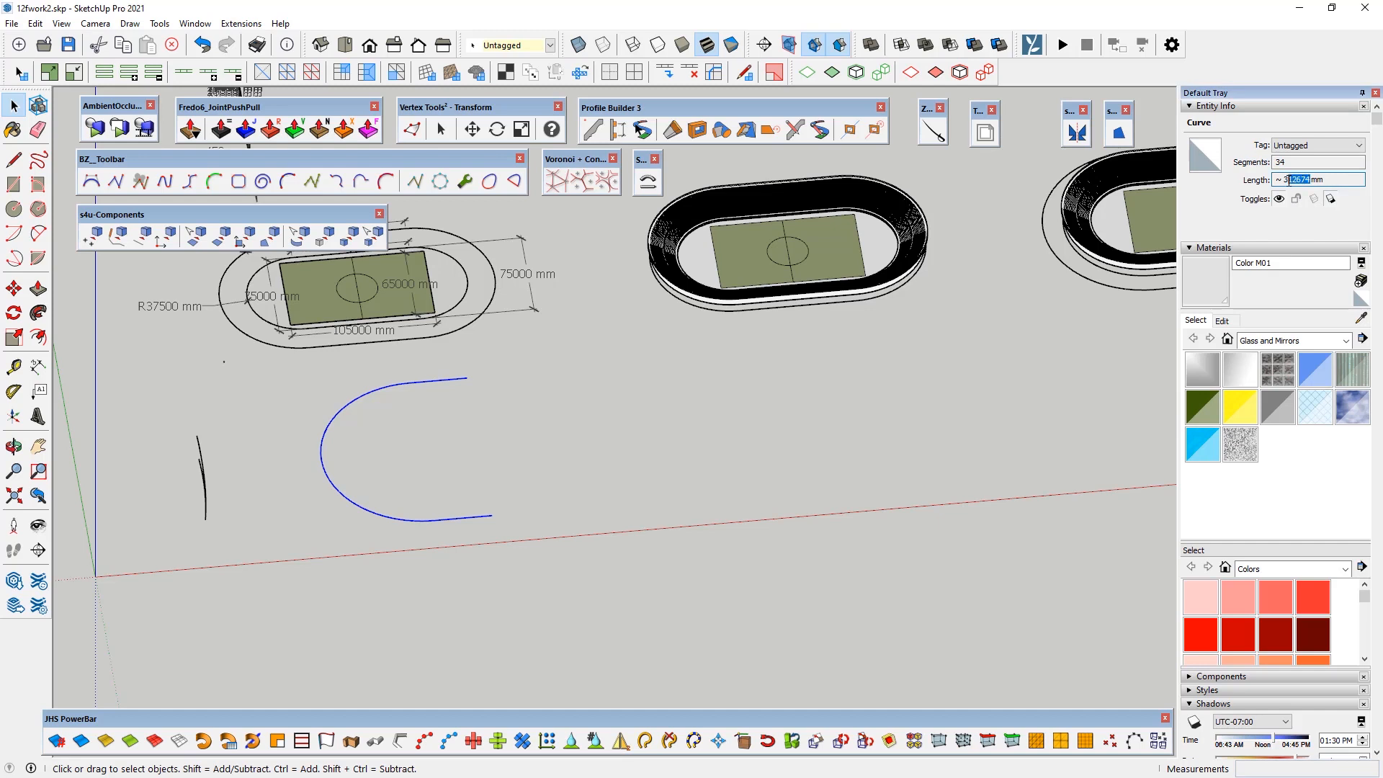
{"action": "right_click", "coordinate": [1287, 181]}
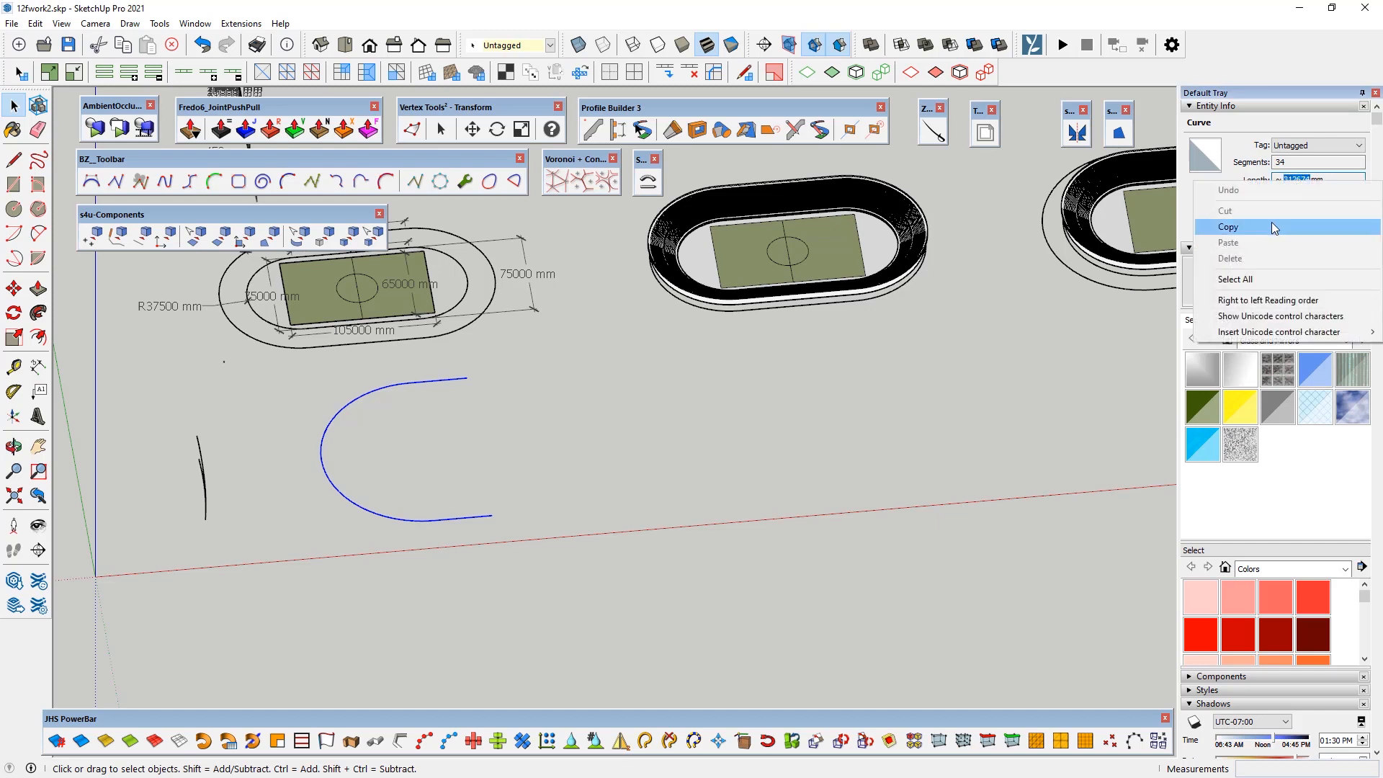
{"action": "left_click", "coordinate": [1269, 224]}
{"action": "left_click", "coordinate": [533, 550]}
{"action": "scroll", "coordinate": [489, 555], "scroll_direction": "down", "scroll_amount": 3}
{"action": "middle_click_drag", "start_coordinate": [465, 563], "coordinate": [426, 543]}
{"action": "scroll", "coordinate": [189, 680], "scroll_direction": "up", "scroll_amount": 2}
{"action": "middle_click_drag", "start_coordinate": [184, 671], "coordinate": [167, 634]}
{"action": "left_click", "coordinate": [13, 160]}
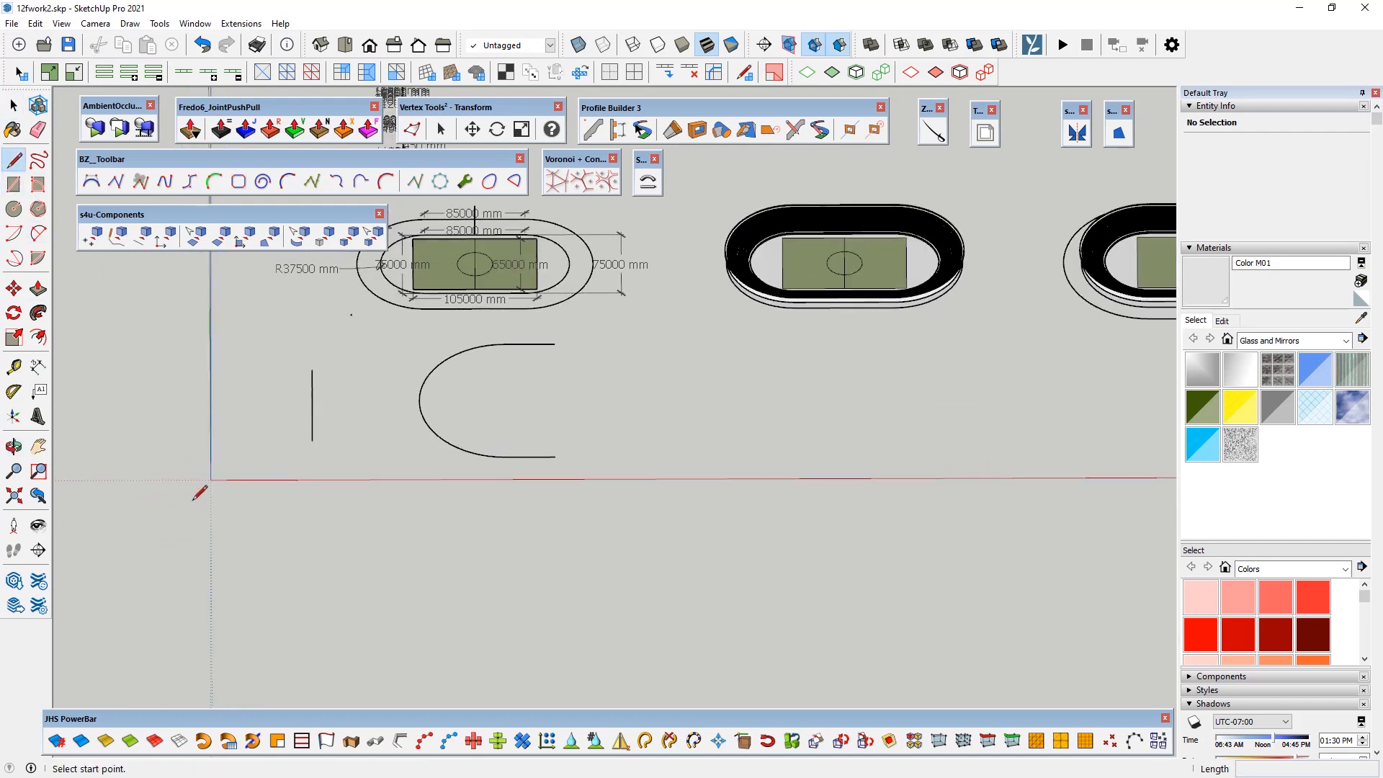
{"action": "left_click", "coordinate": [210, 479]}
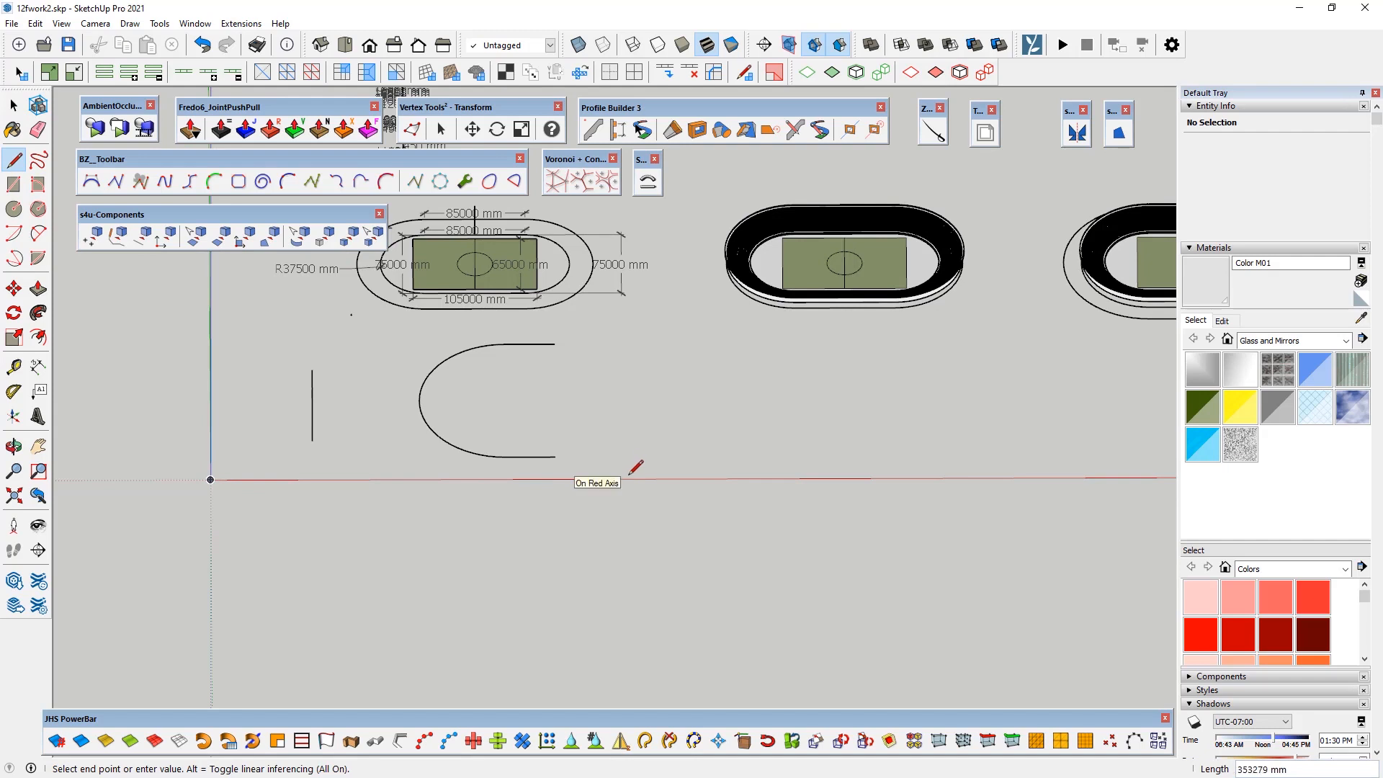
{"action": "key", "text": "Escape"}
{"action": "key", "text": "space"}
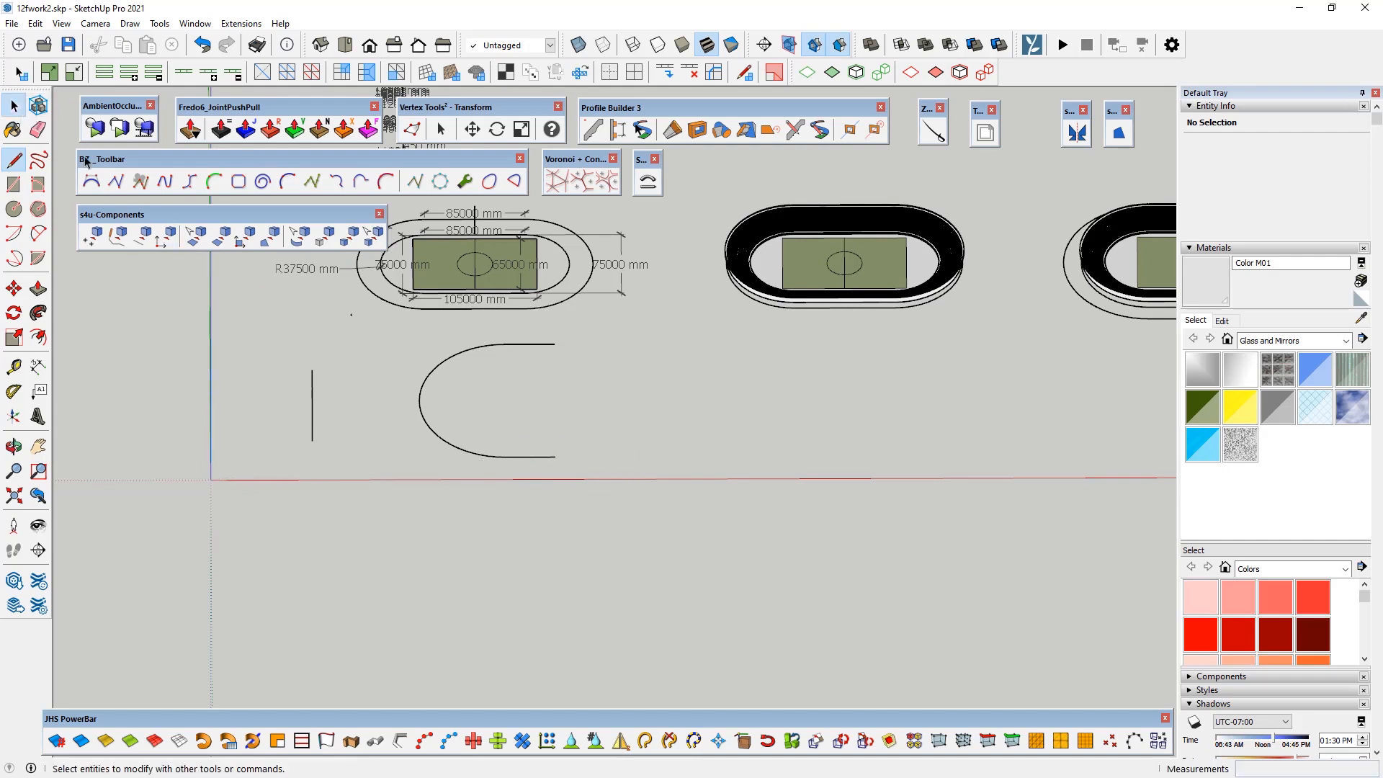
Step: Recheck the U-shaped curve's length and draw a straight line 312674 mm long from the origin along the red axis
{"action": "left_click", "coordinate": [441, 439]}
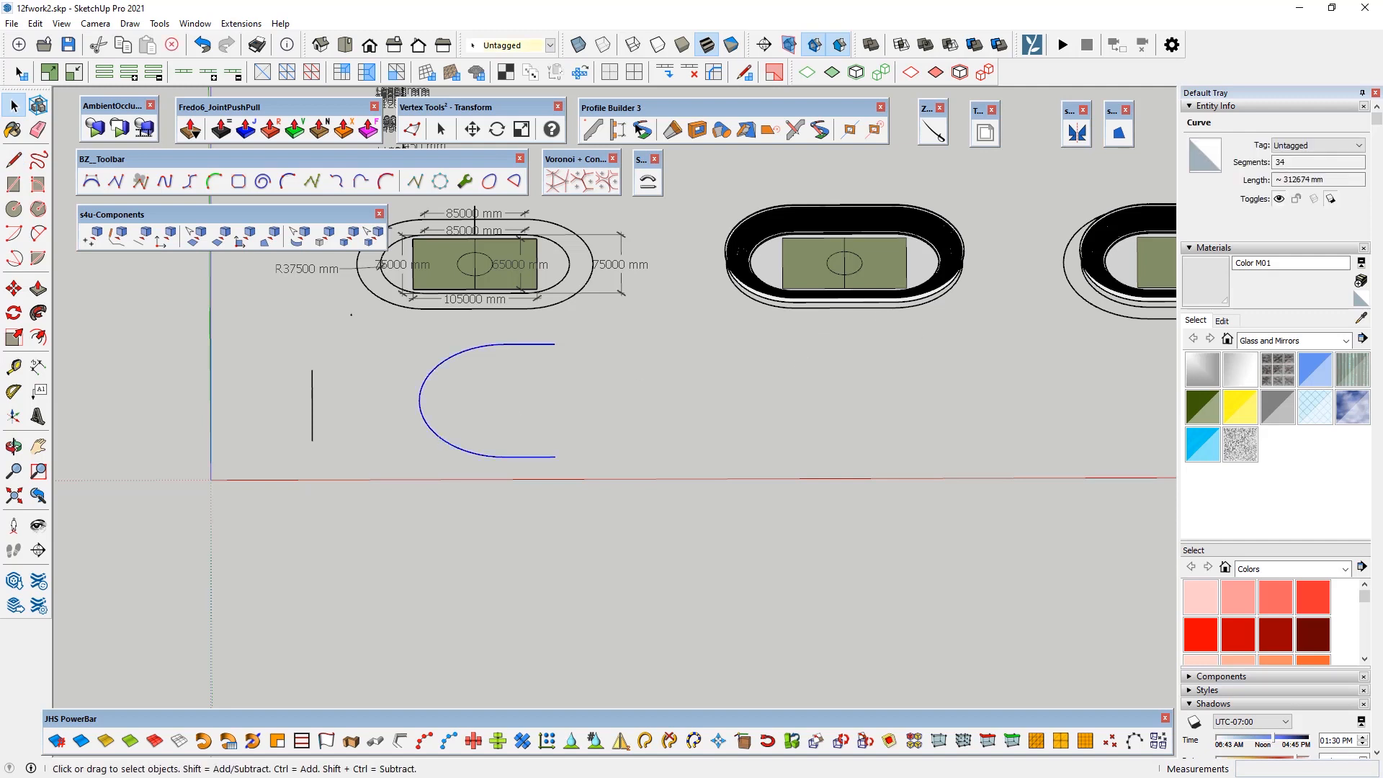
{"action": "left_click", "coordinate": [517, 586]}
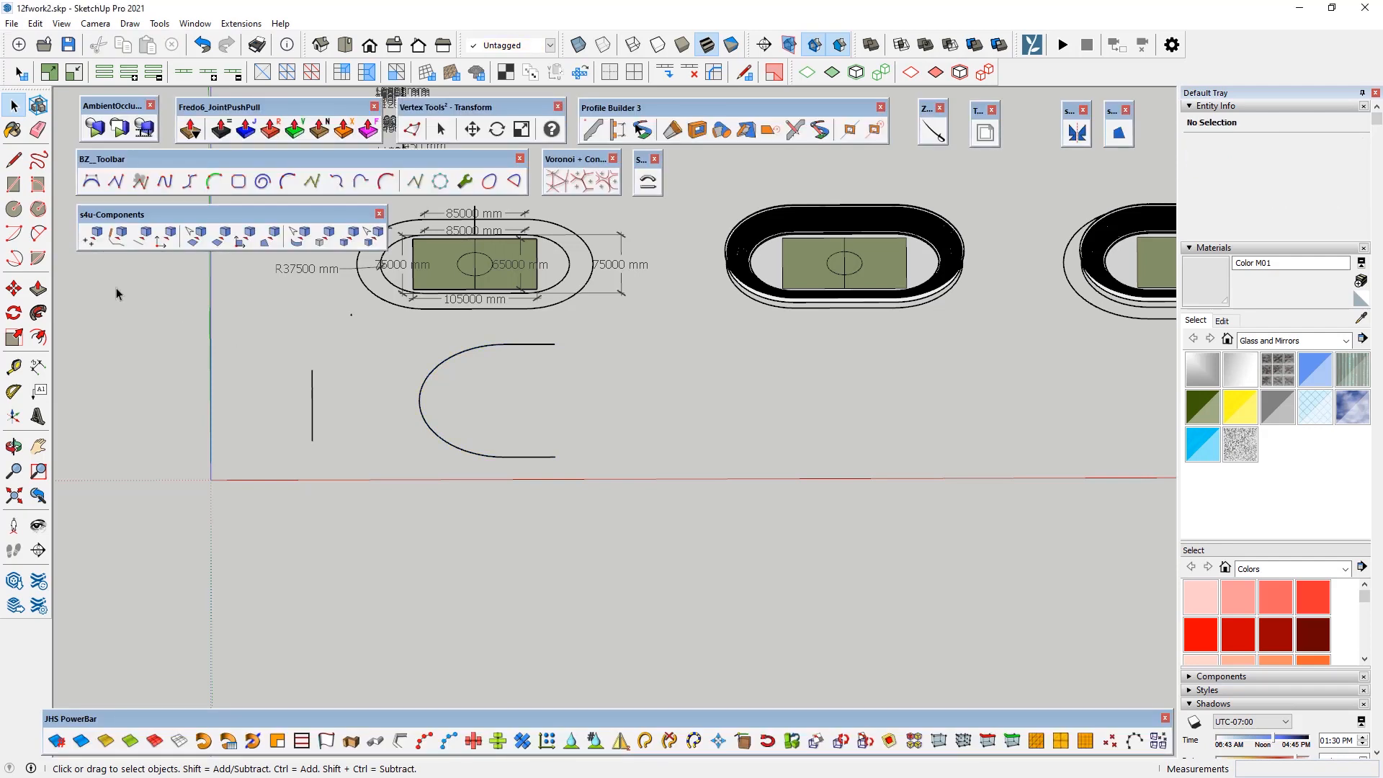
{"action": "left_click", "coordinate": [14, 159]}
{"action": "left_click", "coordinate": [210, 479]}
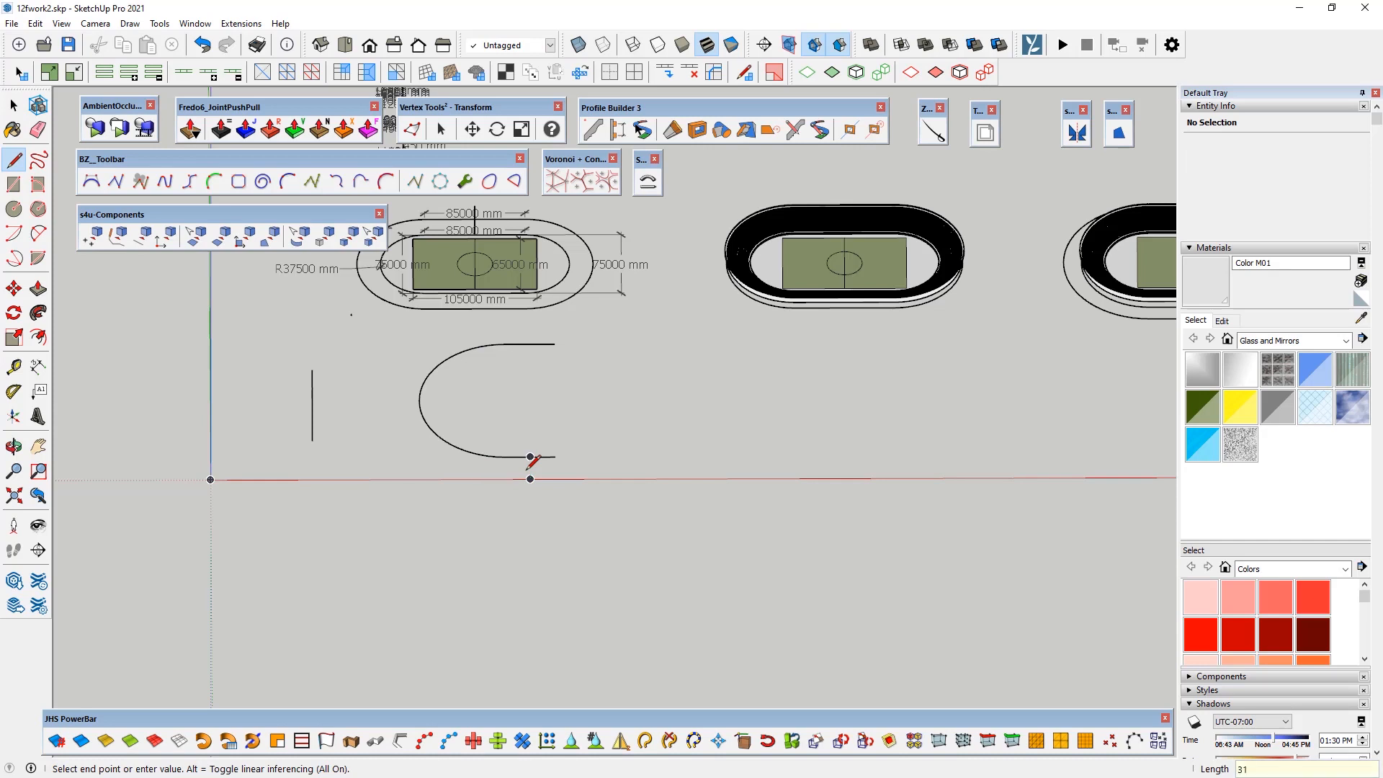
{"action": "type", "text": "312674"}
{"action": "key", "text": "Return"}
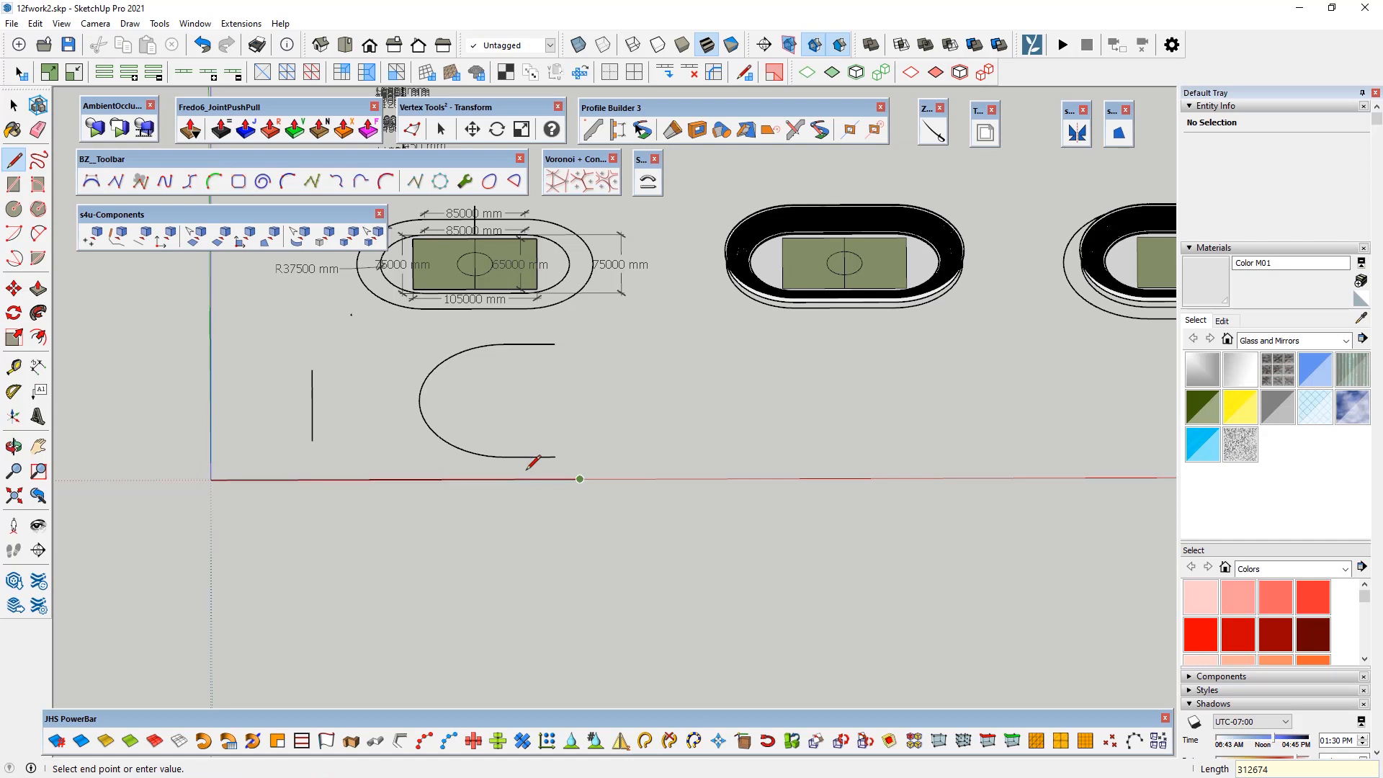
{"action": "key", "text": "space"}
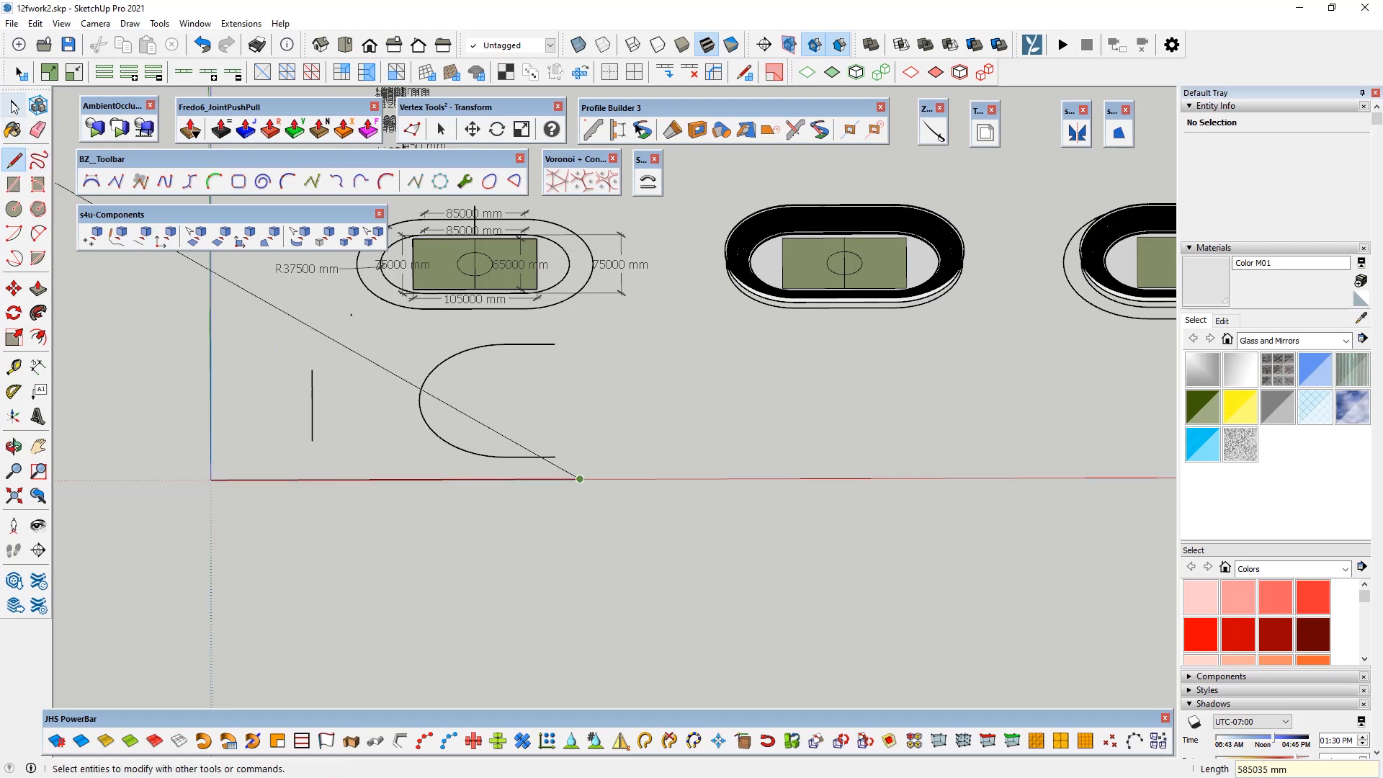
Step: Move the straight line about 147500 mm off the red axis along the green direction, away from the stadiums, and deselect it
{"action": "left_click", "coordinate": [282, 479]}
{"action": "left_click", "coordinate": [14, 288]}
{"action": "left_click", "coordinate": [241, 479]}
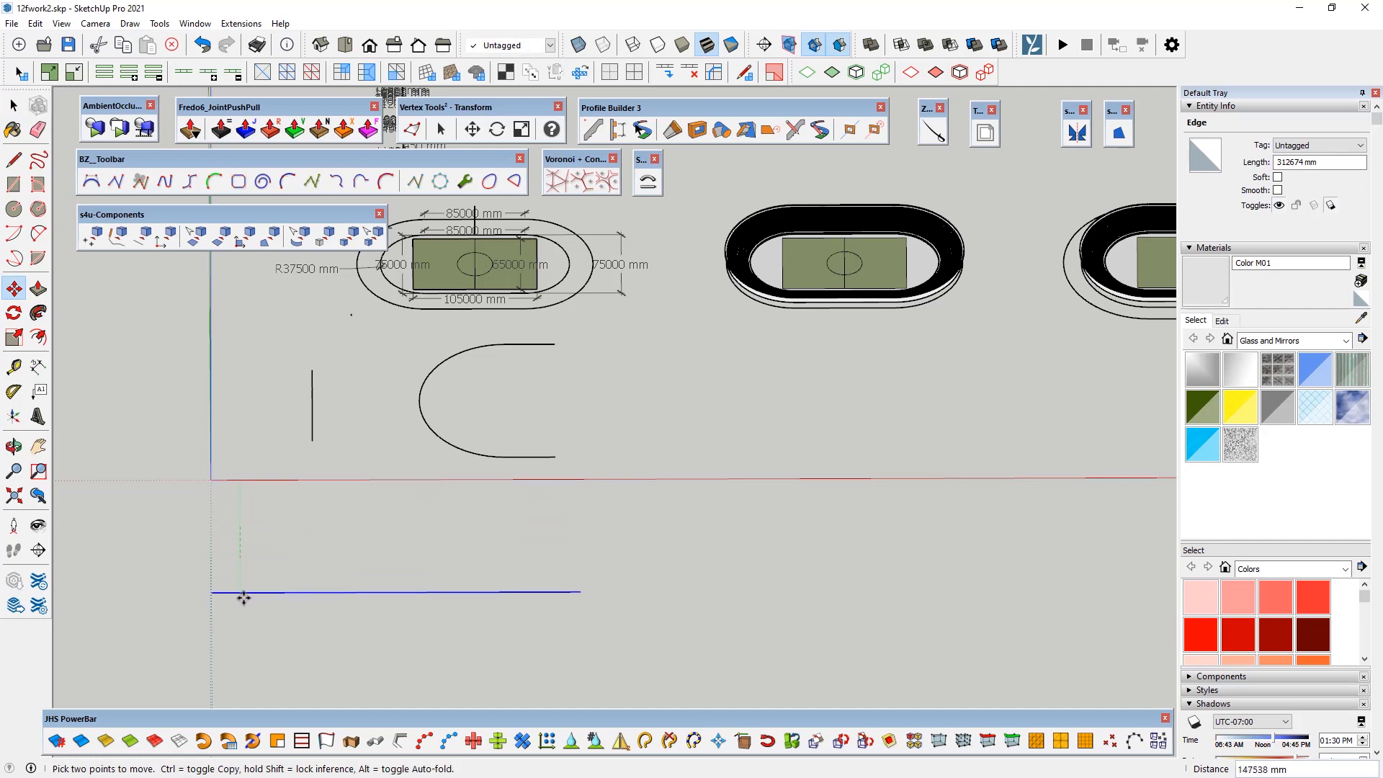
{"action": "left_click", "coordinate": [241, 598]}
{"action": "left_click", "coordinate": [14, 105]}
{"action": "left_click", "coordinate": [437, 576]}
Step: Open the copied shorter arching curve's component, check the curve's length, and leave the component
{"action": "scroll", "coordinate": [517, 569], "scroll_direction": "up", "scroll_amount": 2}
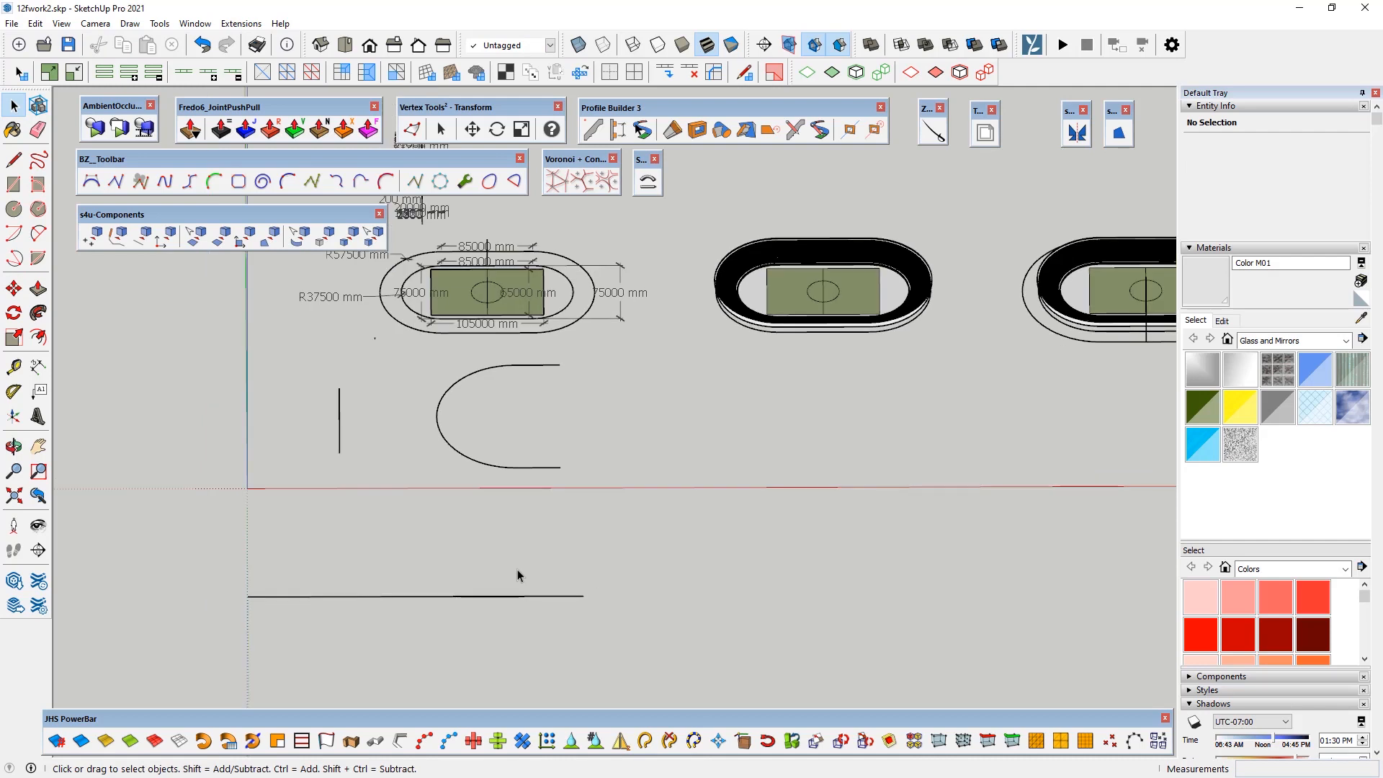
{"action": "mouse_move", "coordinate": [283, 526]}
{"action": "middle_mouse_down"}
{"action": "mouse_move", "coordinate": [432, 531]}
{"action": "mouse_move", "coordinate": [643, 431]}
{"action": "mouse_move", "coordinate": [608, 426]}
{"action": "mouse_move", "coordinate": [610, 347]}
{"action": "middle_mouse_up"}
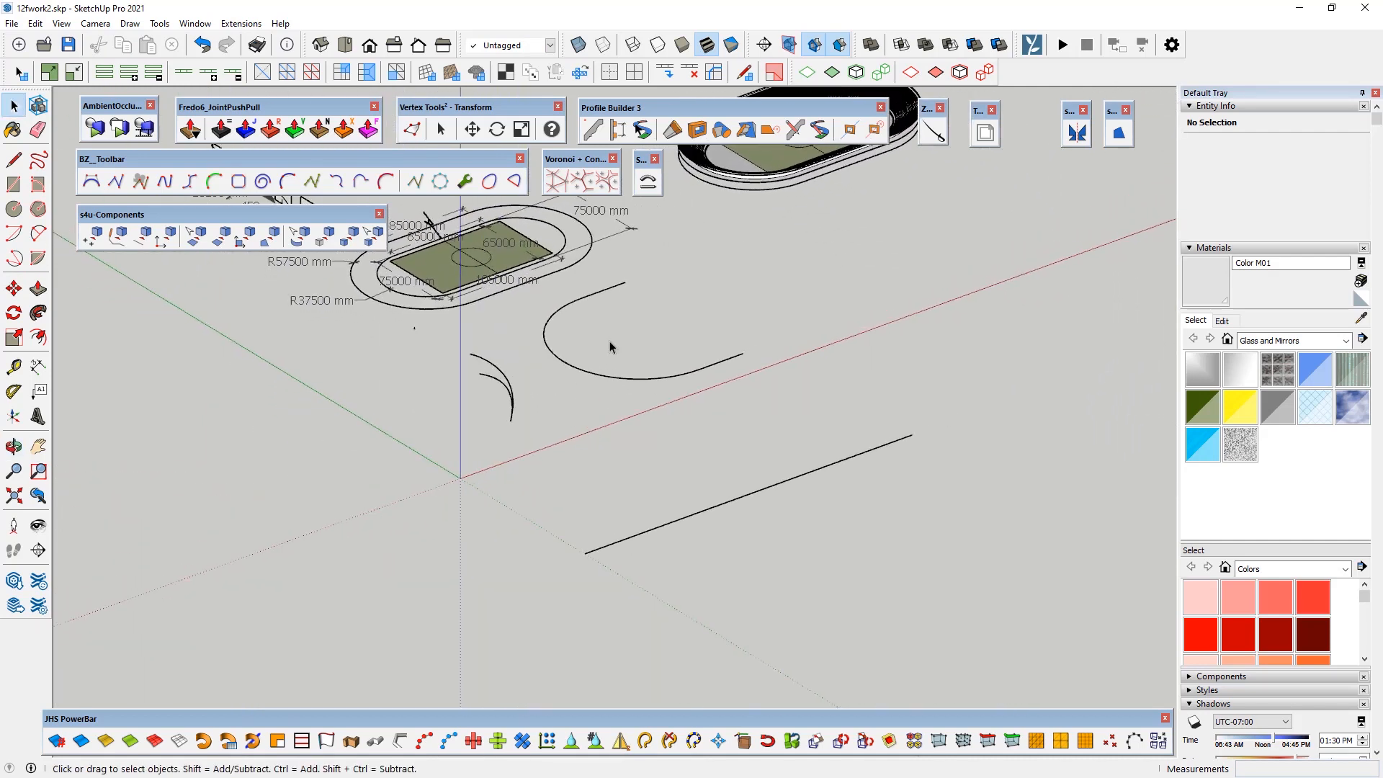
{"action": "double_click", "coordinate": [492, 384]}
{"action": "left_click", "coordinate": [493, 378]}
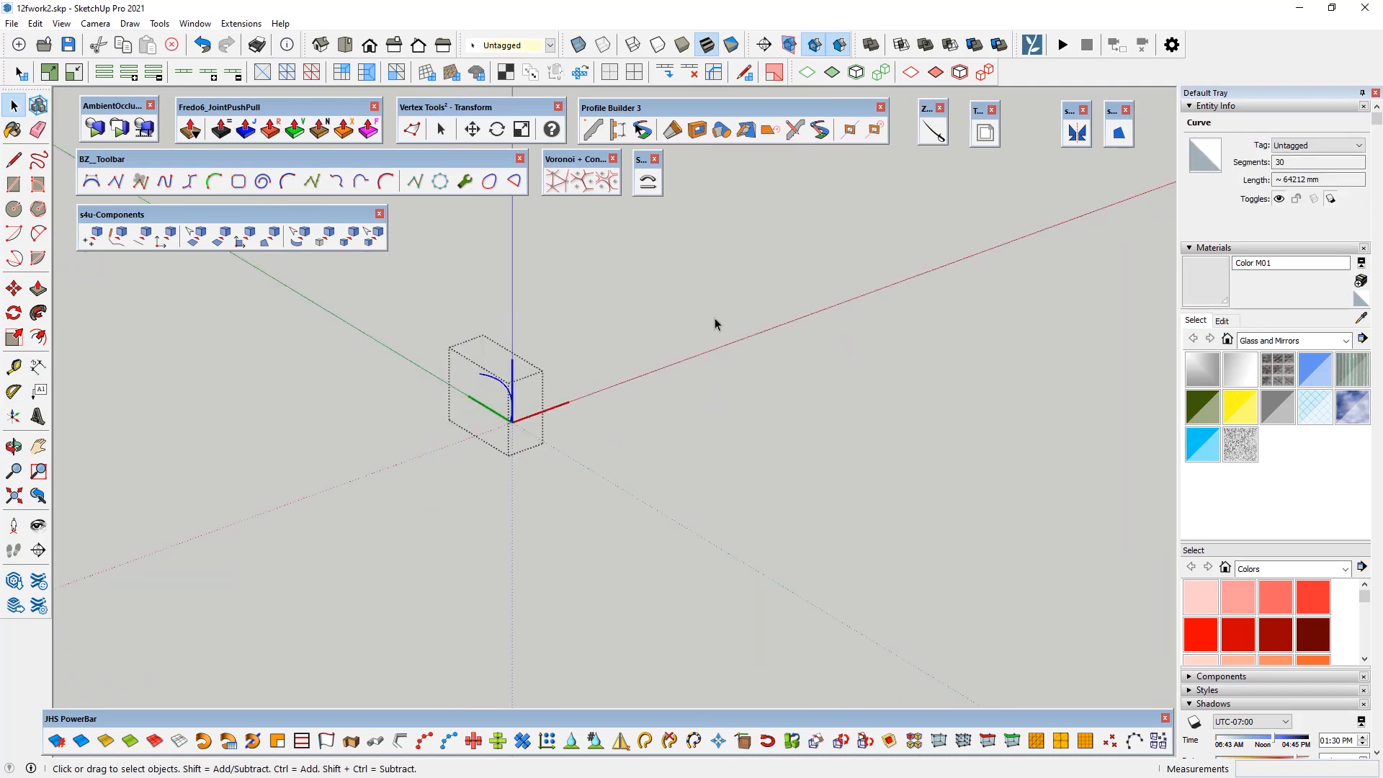
{"action": "left_click_drag", "start_coordinate": [1303, 180], "coordinate": [1287, 180]}
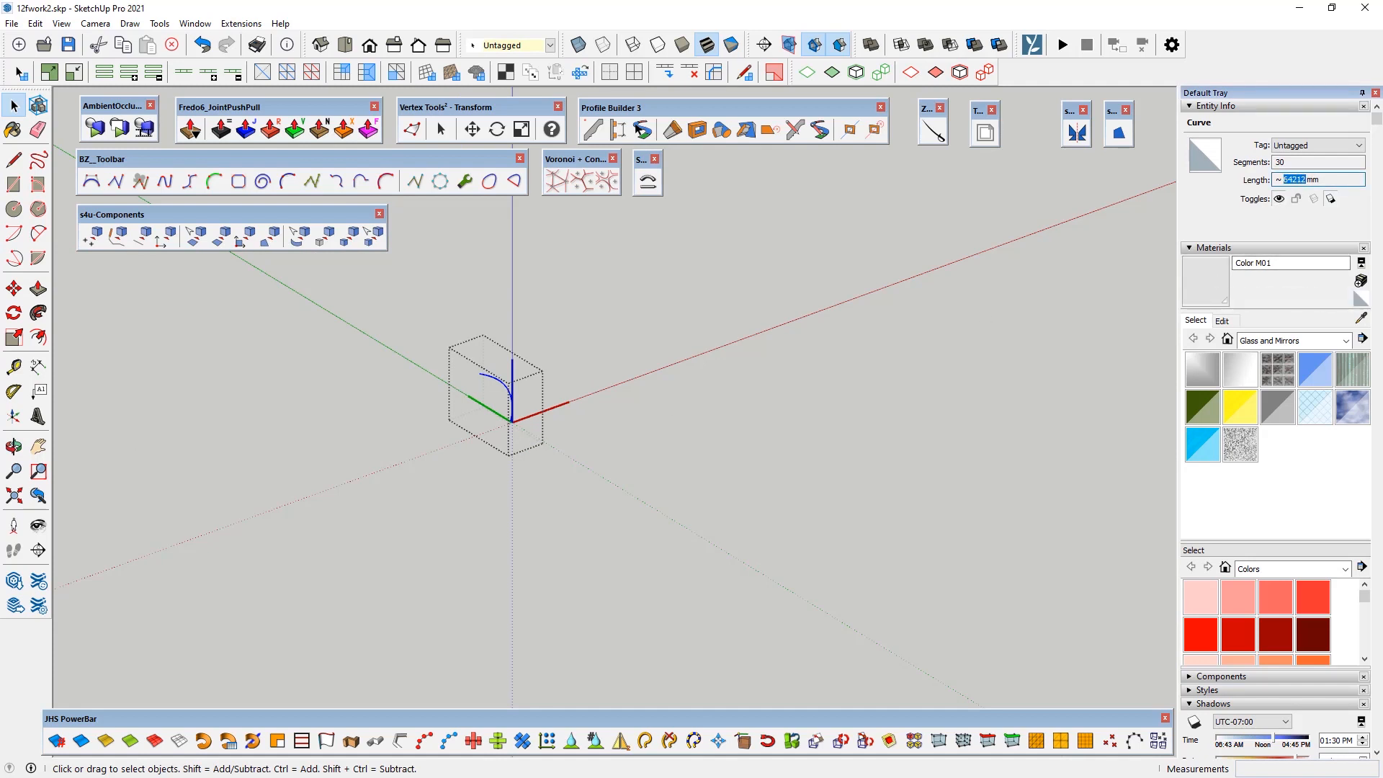
{"action": "key", "text": "alt+Tab"}
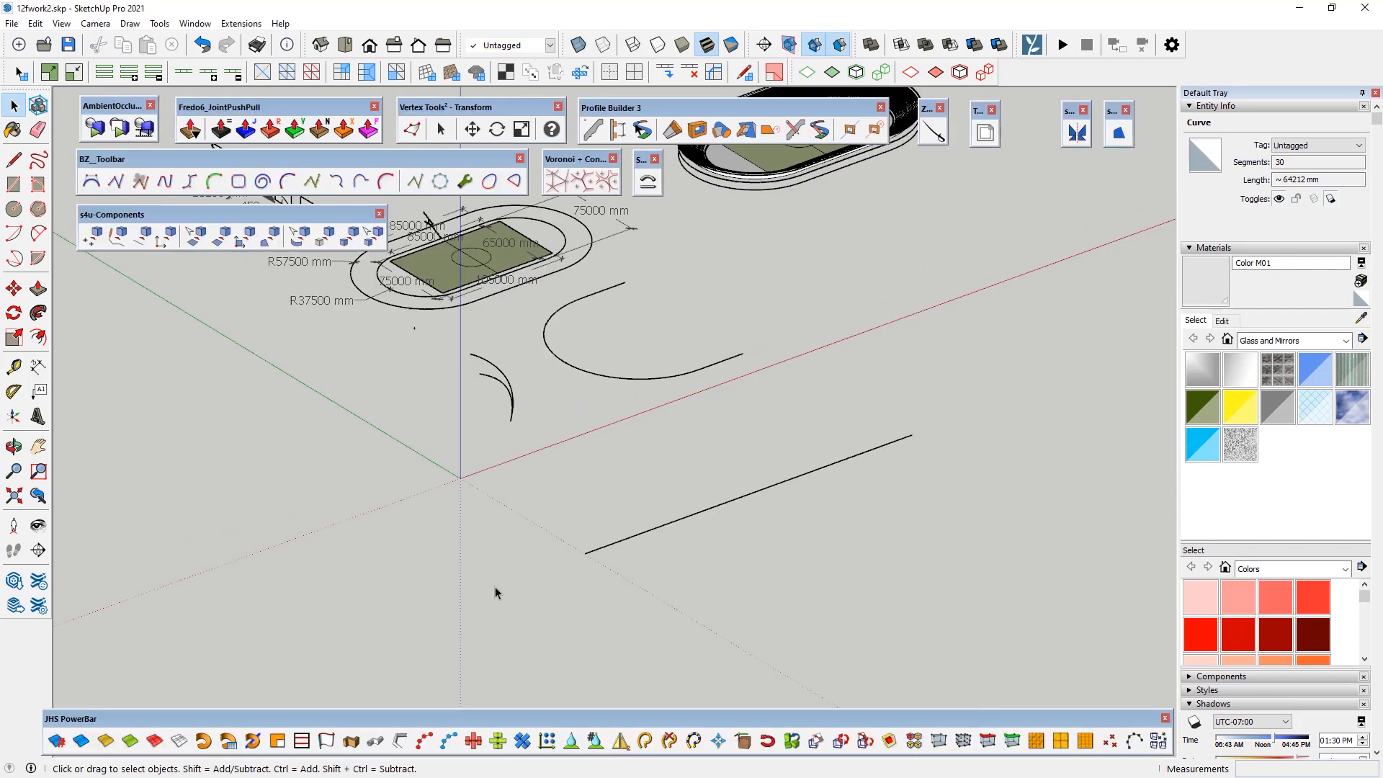
Step: Draw a line matching the shorter arching curve's length, 64212 mm, from the straight line's near end along the green axis toward the origin
{"action": "middle_click_drag", "start_coordinate": [495, 586], "coordinate": [331, 568]}
{"action": "scroll", "coordinate": [188, 601], "scroll_direction": "up", "scroll_amount": 3}
{"action": "middle_click_drag", "start_coordinate": [188, 600], "coordinate": [373, 522]}
{"action": "left_click", "coordinate": [14, 160]}
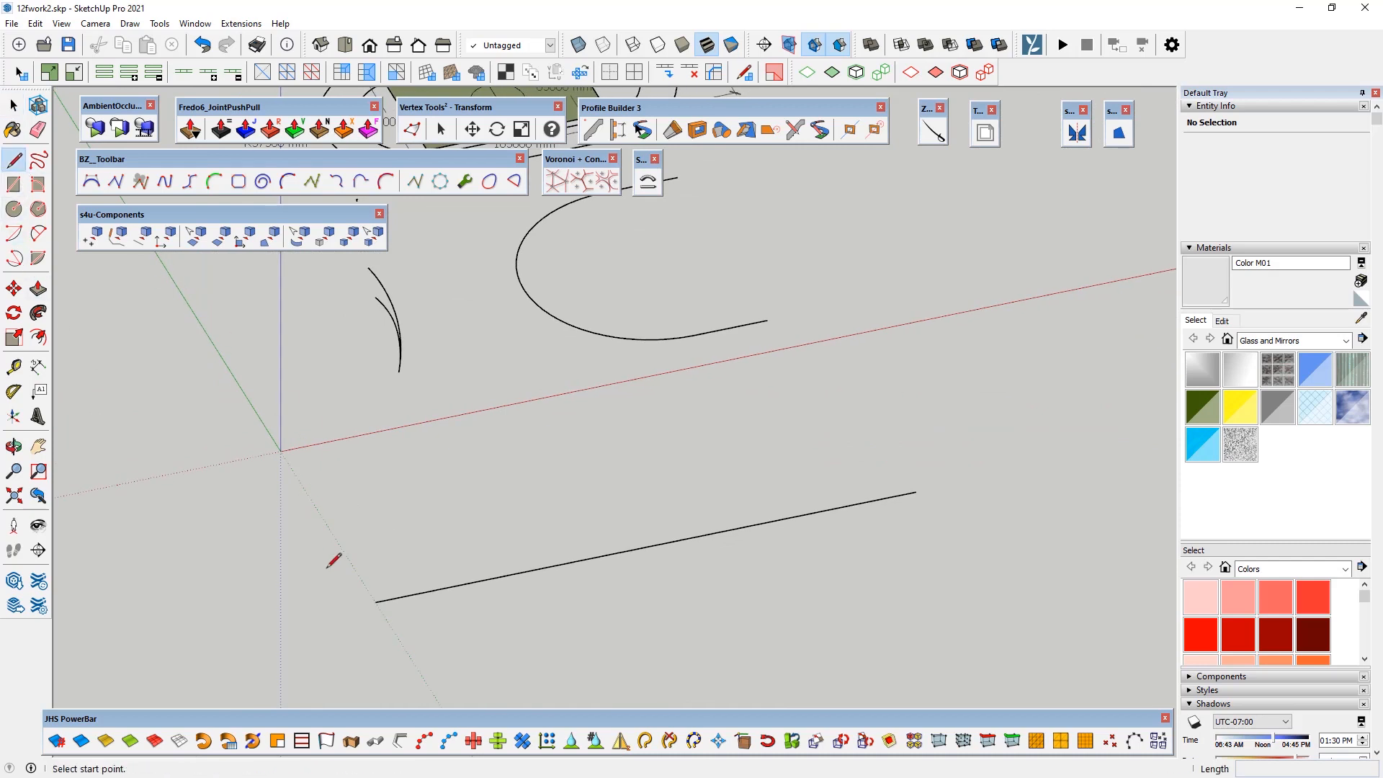
{"action": "left_click", "coordinate": [375, 601]}
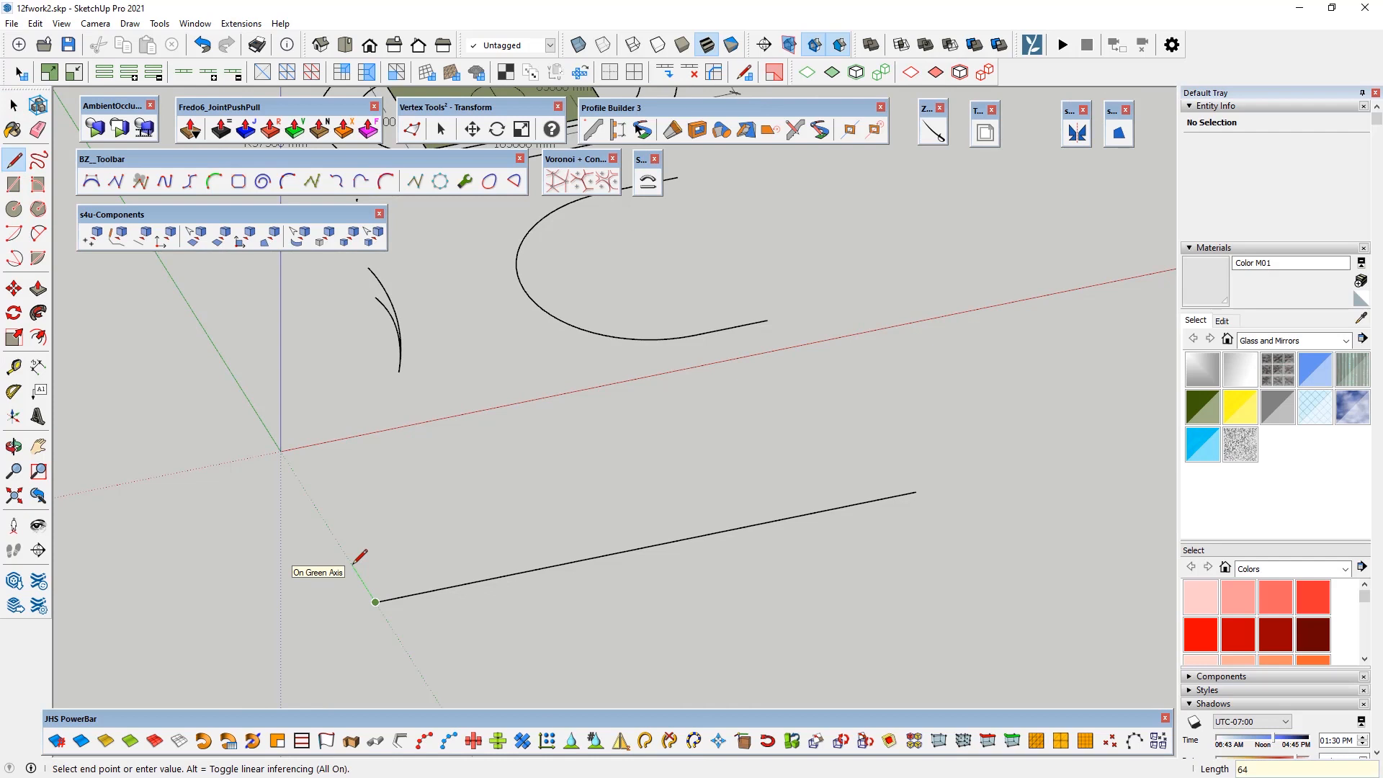
{"action": "left_click", "coordinate": [335, 539]}
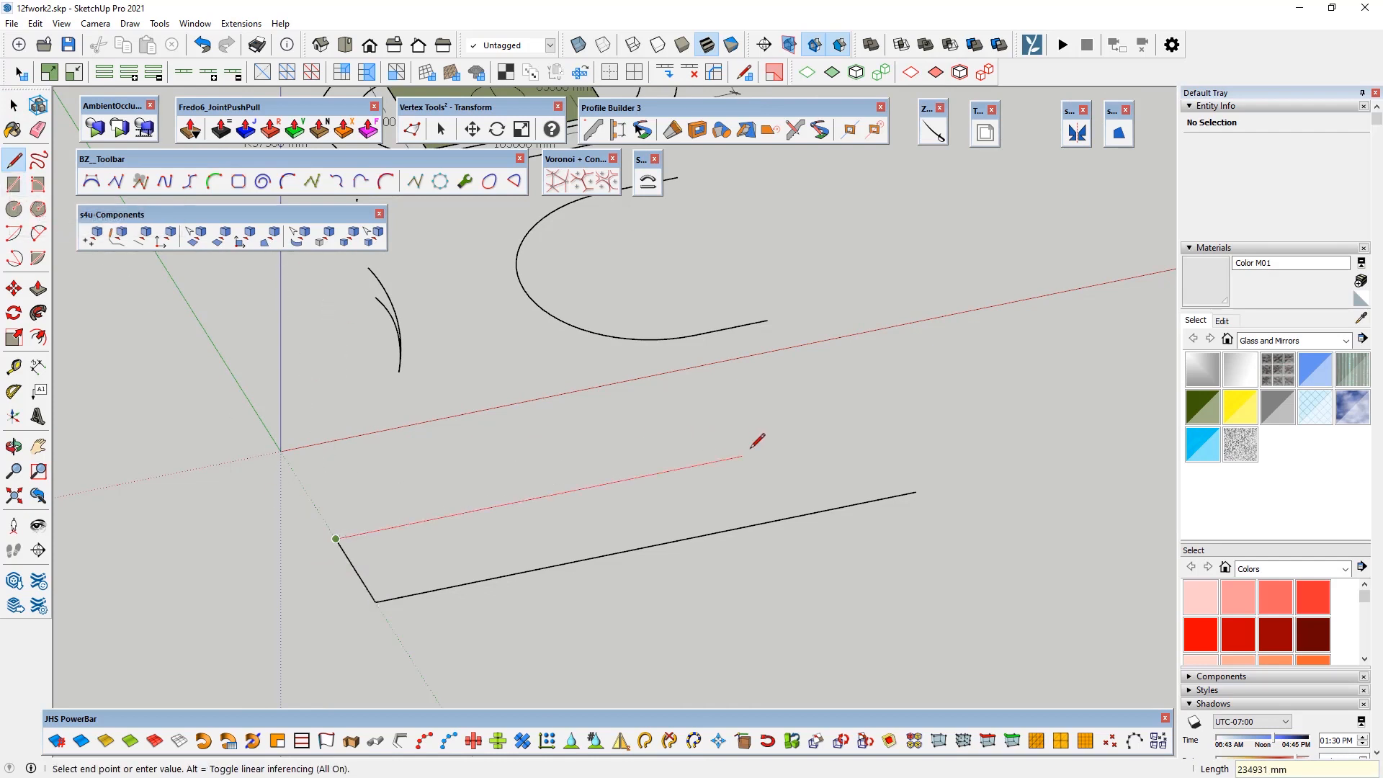
Step: Draw the two remaining edges to close the rectangle into a face, and reverse that face
{"action": "left_click", "coordinate": [876, 428]}
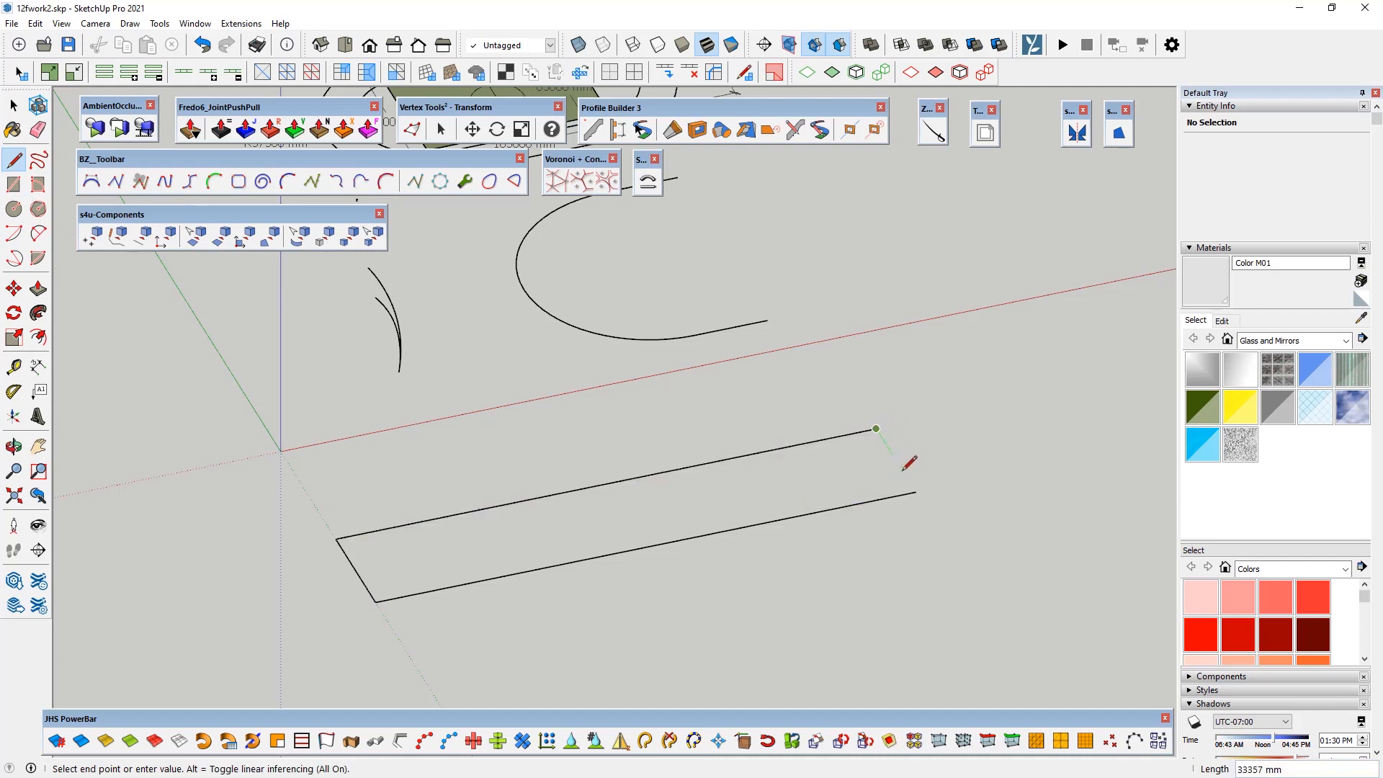
{"action": "left_click", "coordinate": [915, 492]}
{"action": "key", "text": "space"}
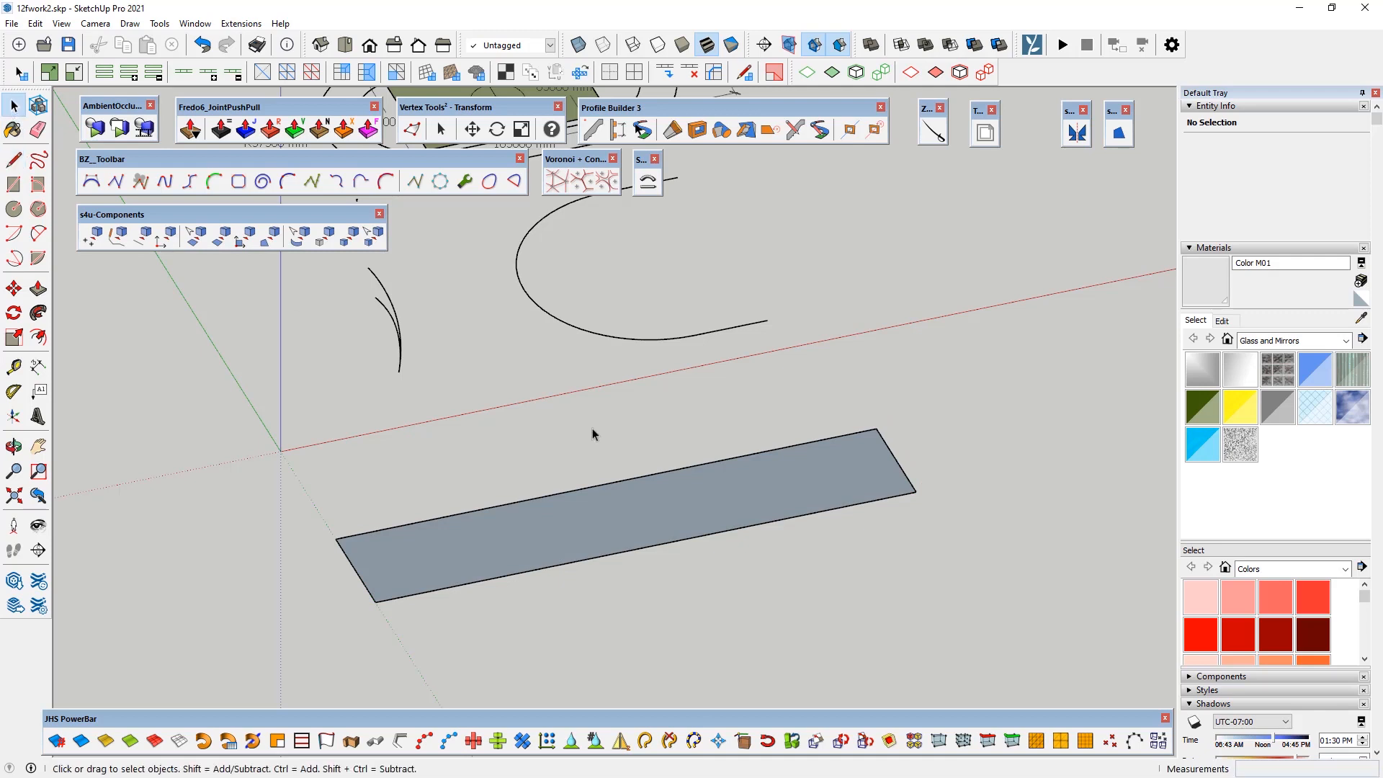
{"action": "middle_click_drag", "start_coordinate": [556, 442], "coordinate": [450, 445]}
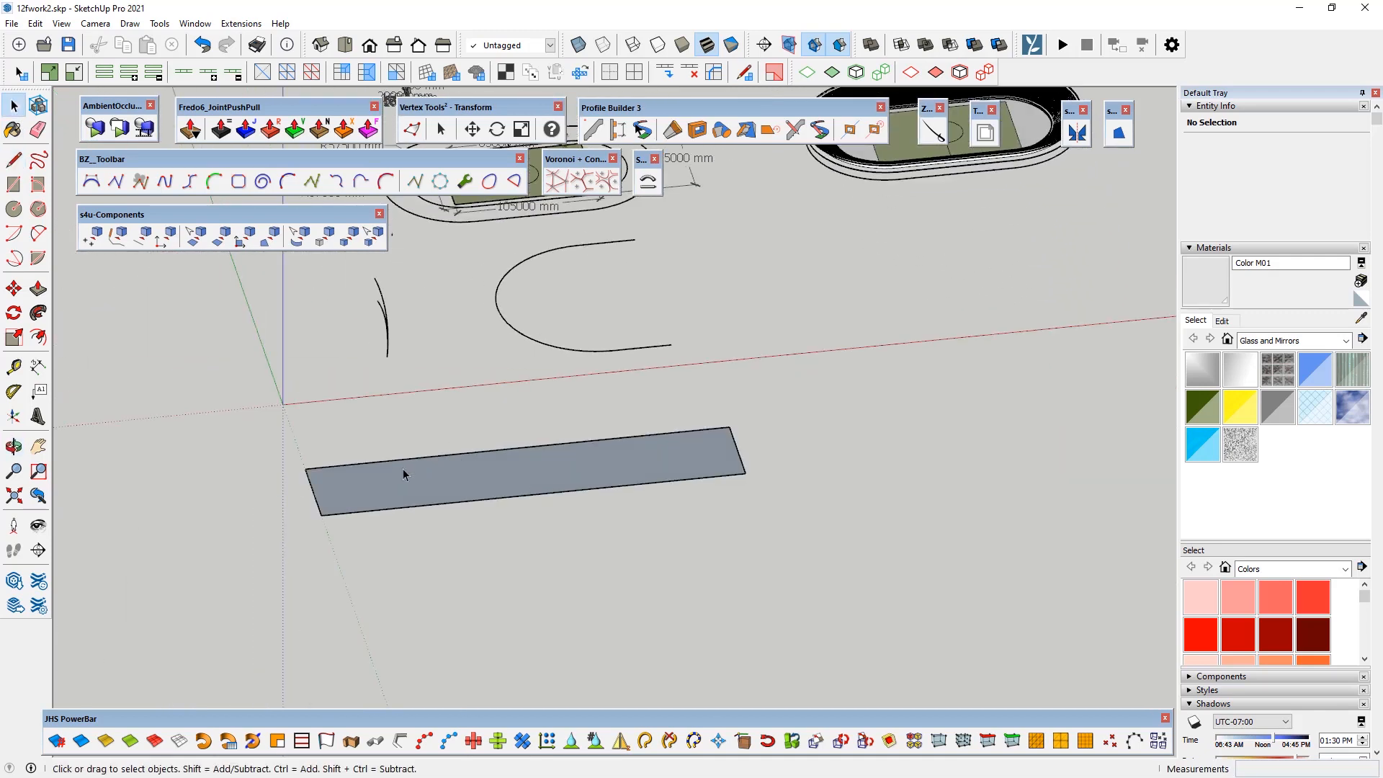
{"action": "left_click", "coordinate": [432, 483]}
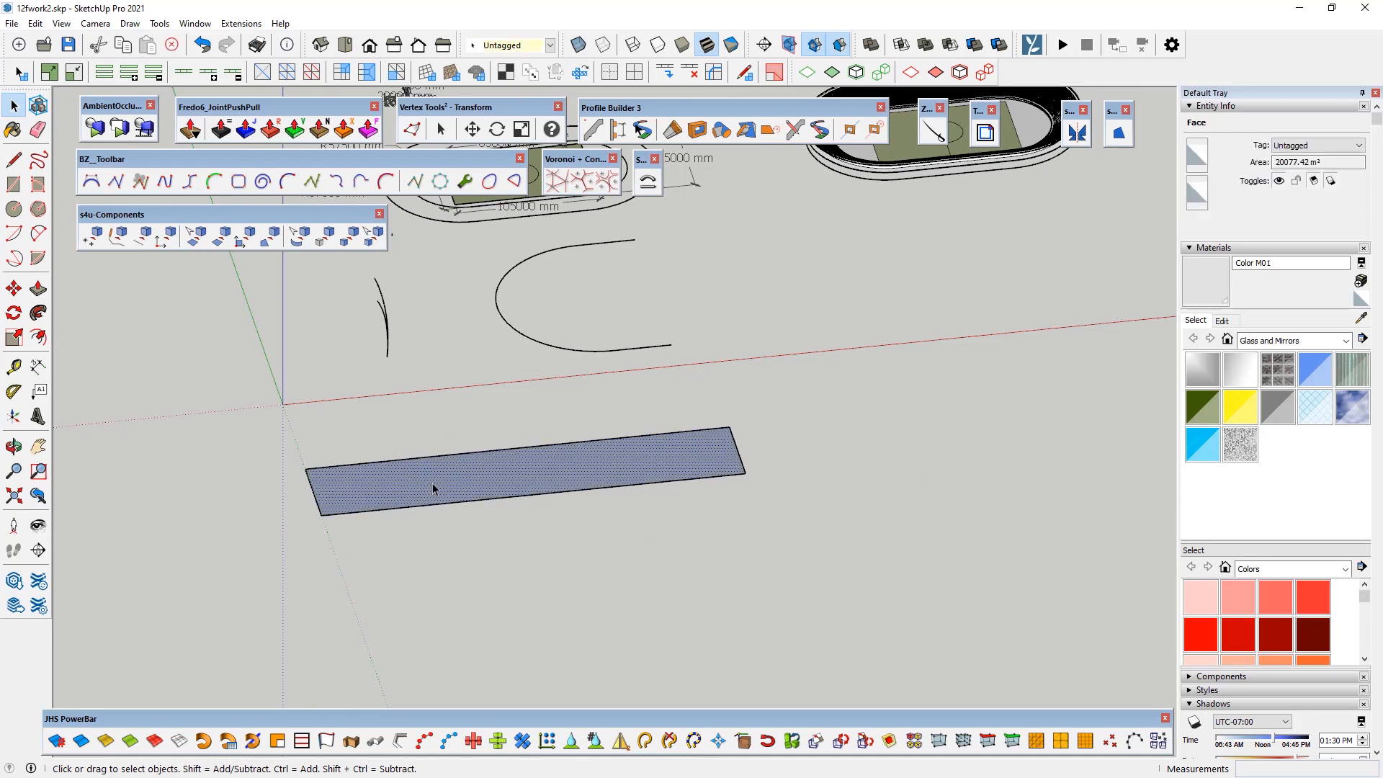
{"action": "right_click", "coordinate": [432, 482]}
{"action": "left_click", "coordinate": [490, 161]}
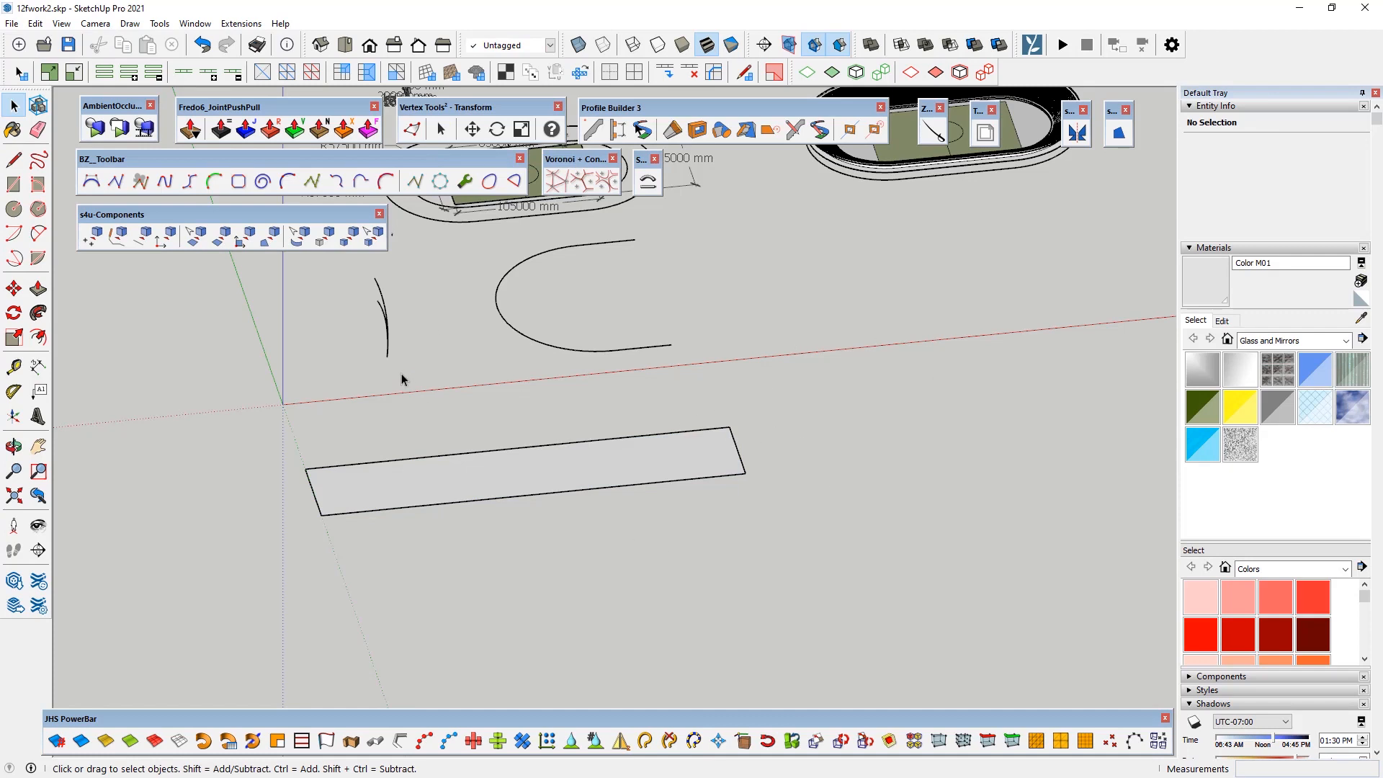
Step: Rotate both arching curve components 90° about the green axis around their shared end point, and deselect them
{"action": "middle_click_drag", "start_coordinate": [400, 373], "coordinate": [518, 395]}
{"action": "left_click_drag", "start_coordinate": [474, 407], "coordinate": [419, 326]}
{"action": "left_click", "coordinate": [14, 312]}
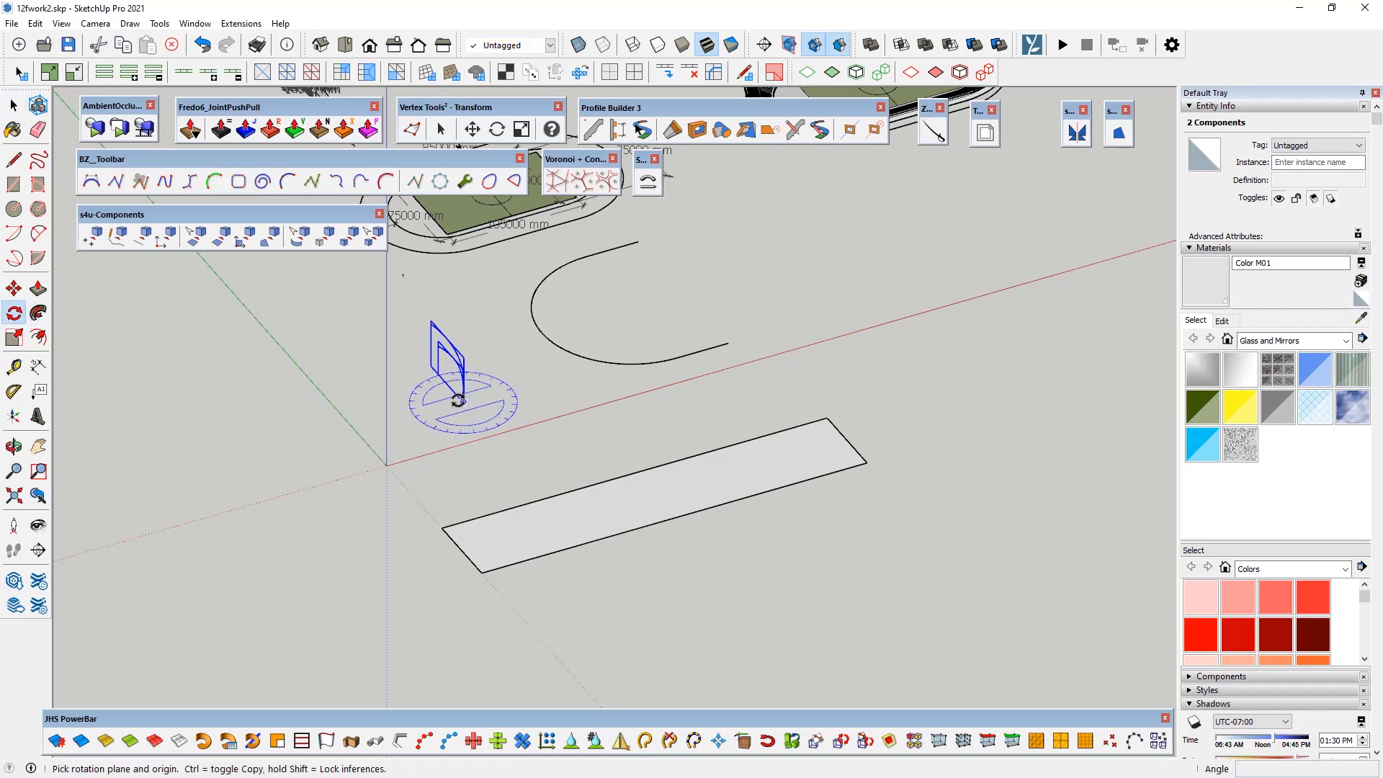
{"action": "left_click", "coordinate": [463, 401]}
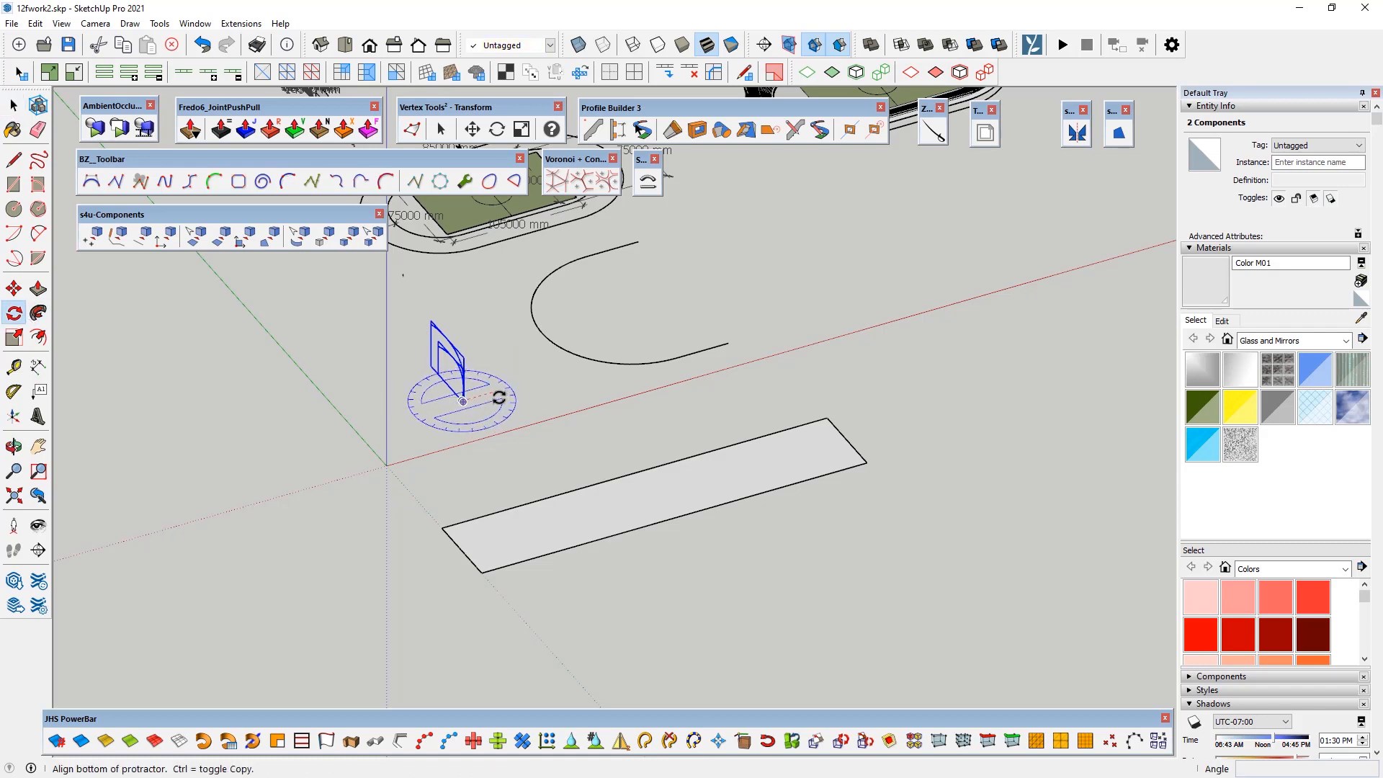
{"action": "key", "text": "Escape"}
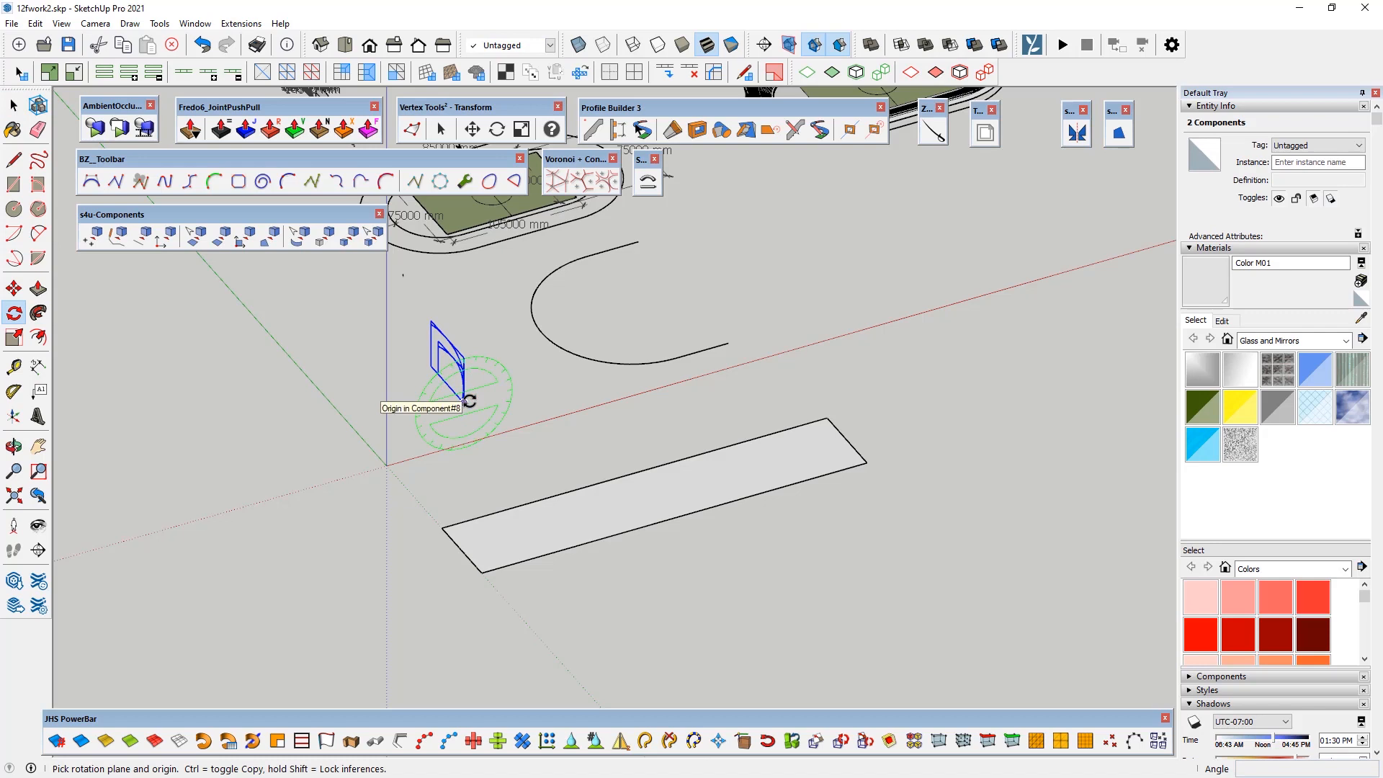
{"action": "left_click", "coordinate": [463, 401]}
{"action": "left_click", "coordinate": [504, 391]}
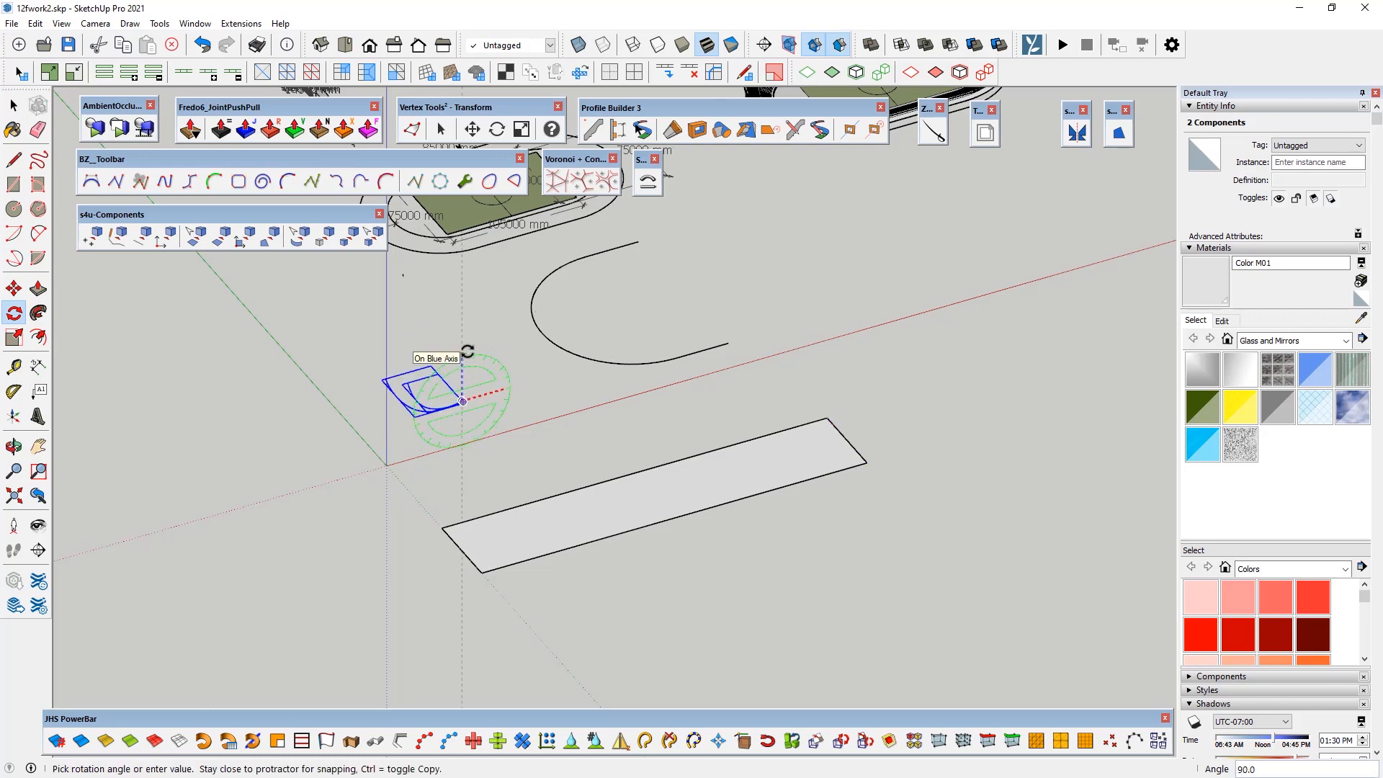
{"action": "left_click", "coordinate": [464, 353]}
{"action": "scroll", "coordinate": [497, 403], "scroll_direction": "up", "scroll_amount": 3}
{"action": "left_click", "coordinate": [13, 106]}
{"action": "left_click", "coordinate": [366, 447]}
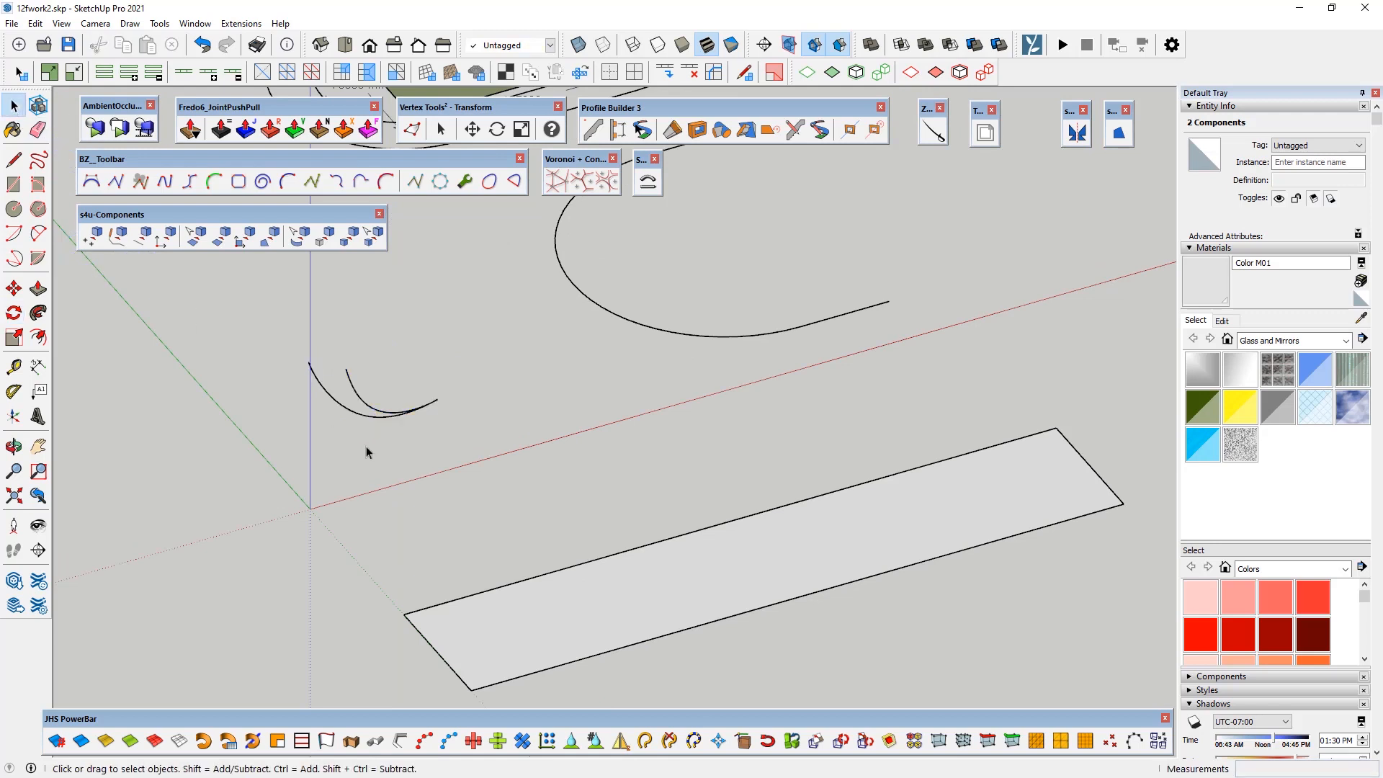
Step: Move the smaller arching curve component about 55278 mm along the red axis, away from the larger one
{"action": "middle_click_drag", "start_coordinate": [366, 447], "coordinate": [317, 412]}
{"action": "left_click", "coordinate": [324, 394]}
{"action": "left_click", "coordinate": [357, 389]}
{"action": "key", "text": "m"}
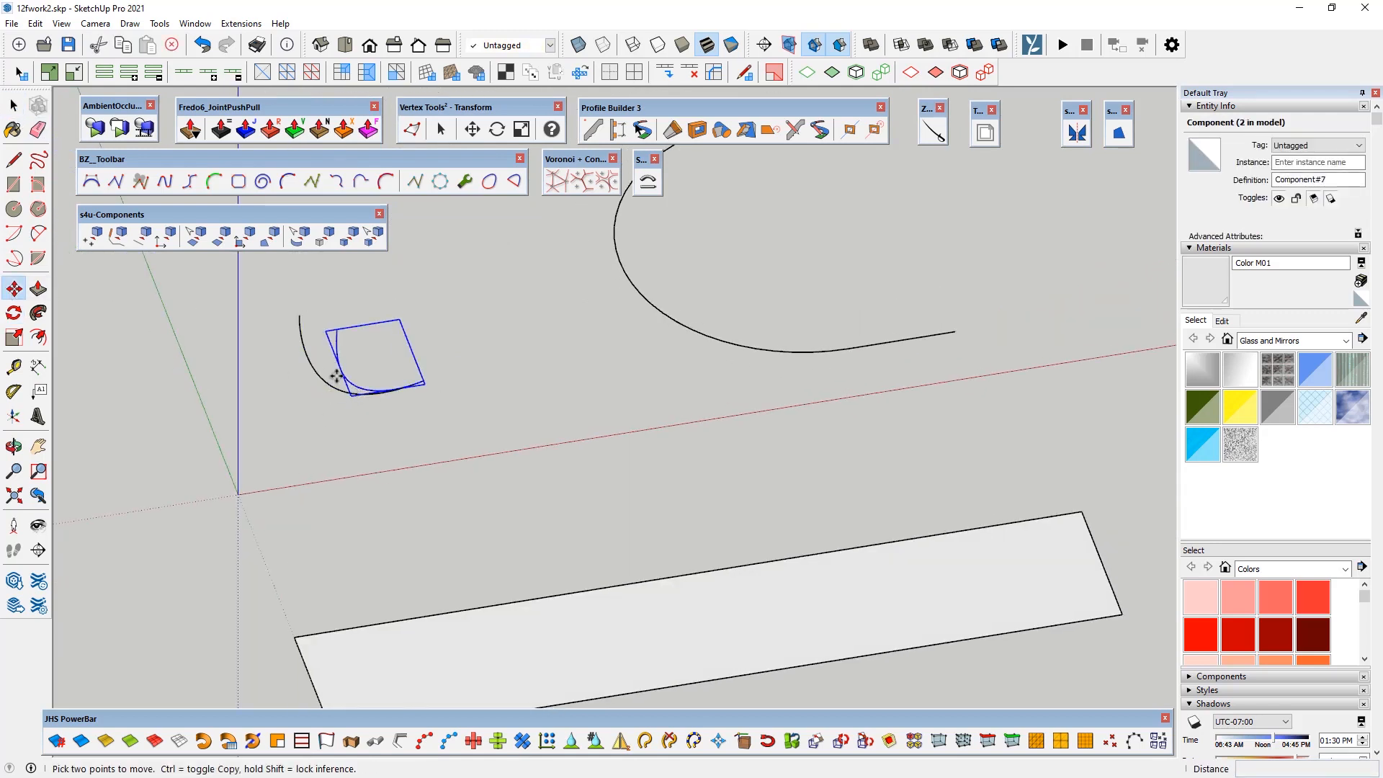
{"action": "left_click", "coordinate": [422, 384]}
{"action": "left_click", "coordinate": [520, 373]}
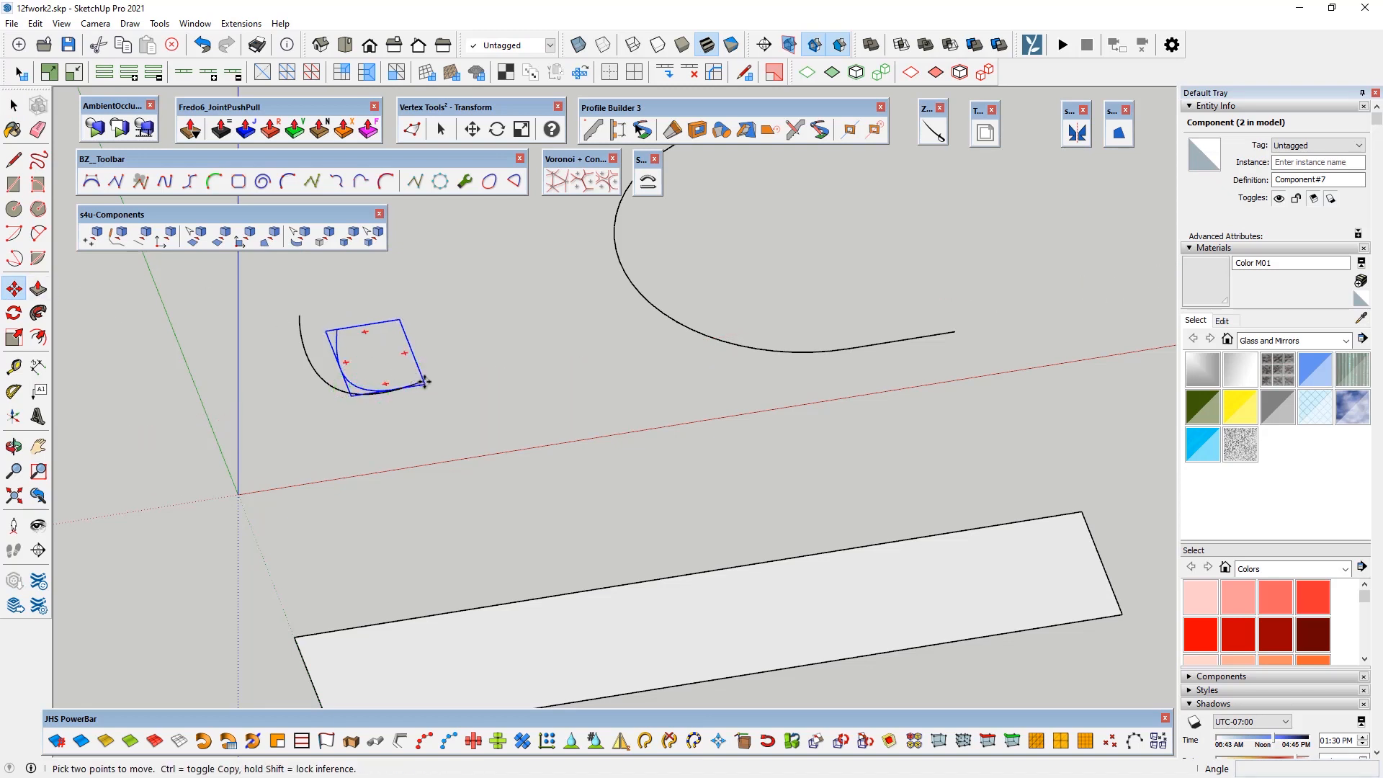
{"action": "left_click", "coordinate": [422, 384]}
{"action": "left_click", "coordinate": [563, 360]}
{"action": "left_click", "coordinate": [14, 105]}
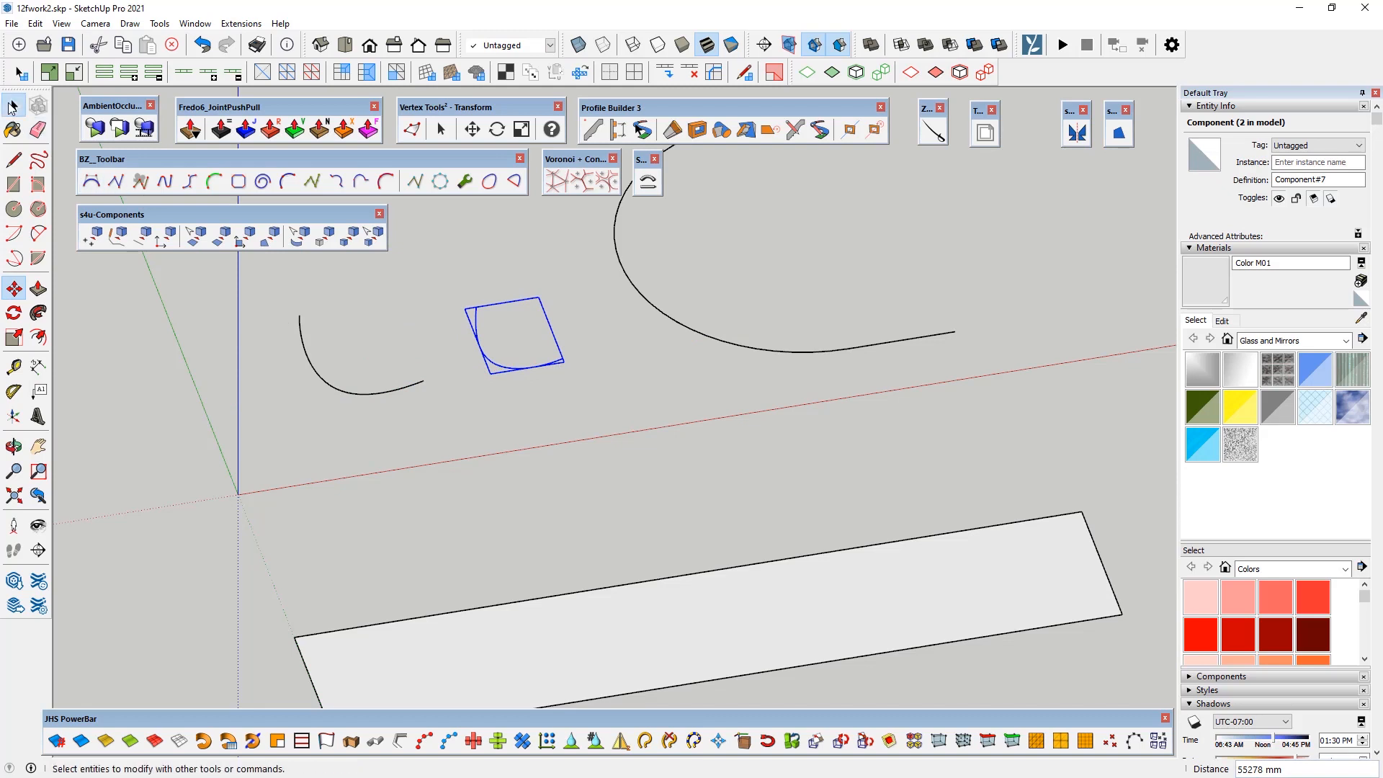
Step: Make the rectangle's face and edges into a group
{"action": "middle_click_drag", "start_coordinate": [550, 414], "coordinate": [421, 434]}
{"action": "double_click", "coordinate": [558, 525]}
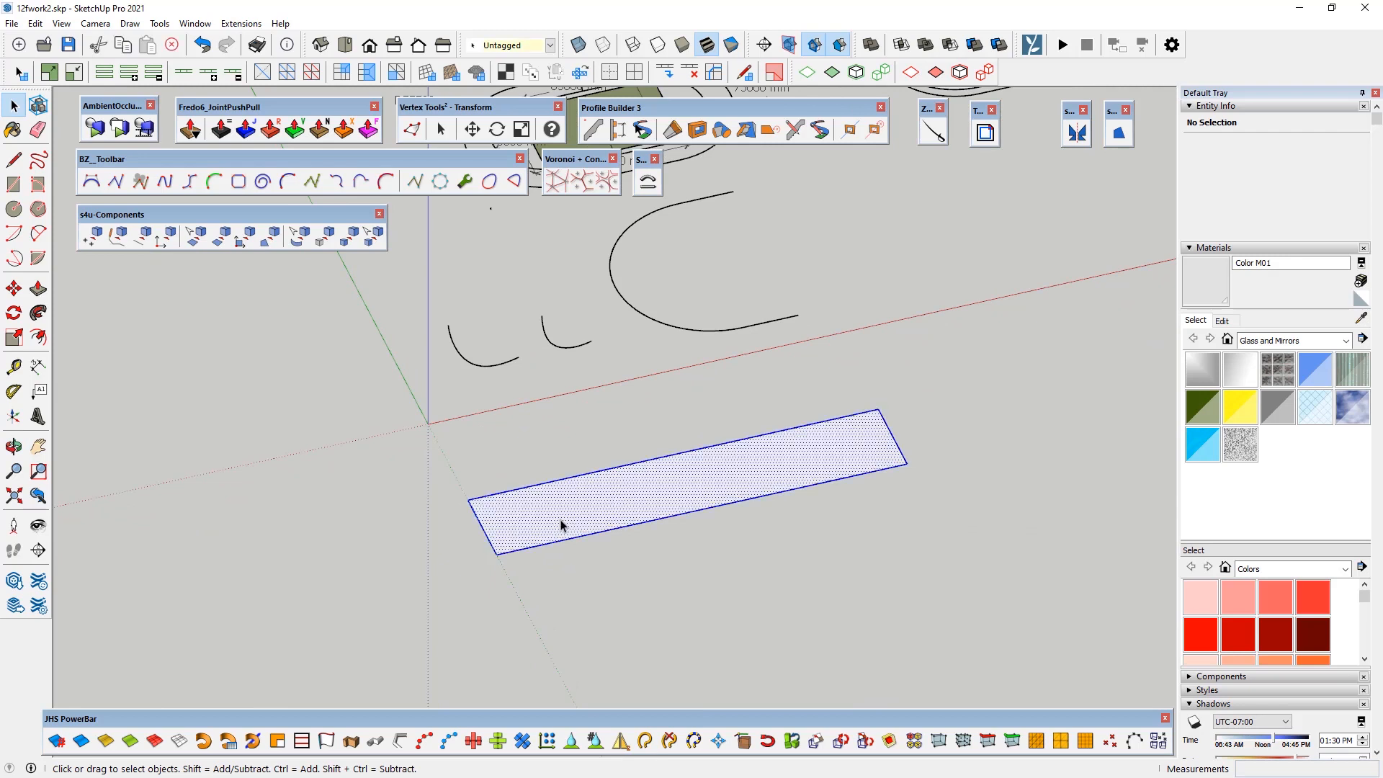
{"action": "left_click", "coordinate": [40, 106]}
{"action": "left_click", "coordinate": [853, 615]}
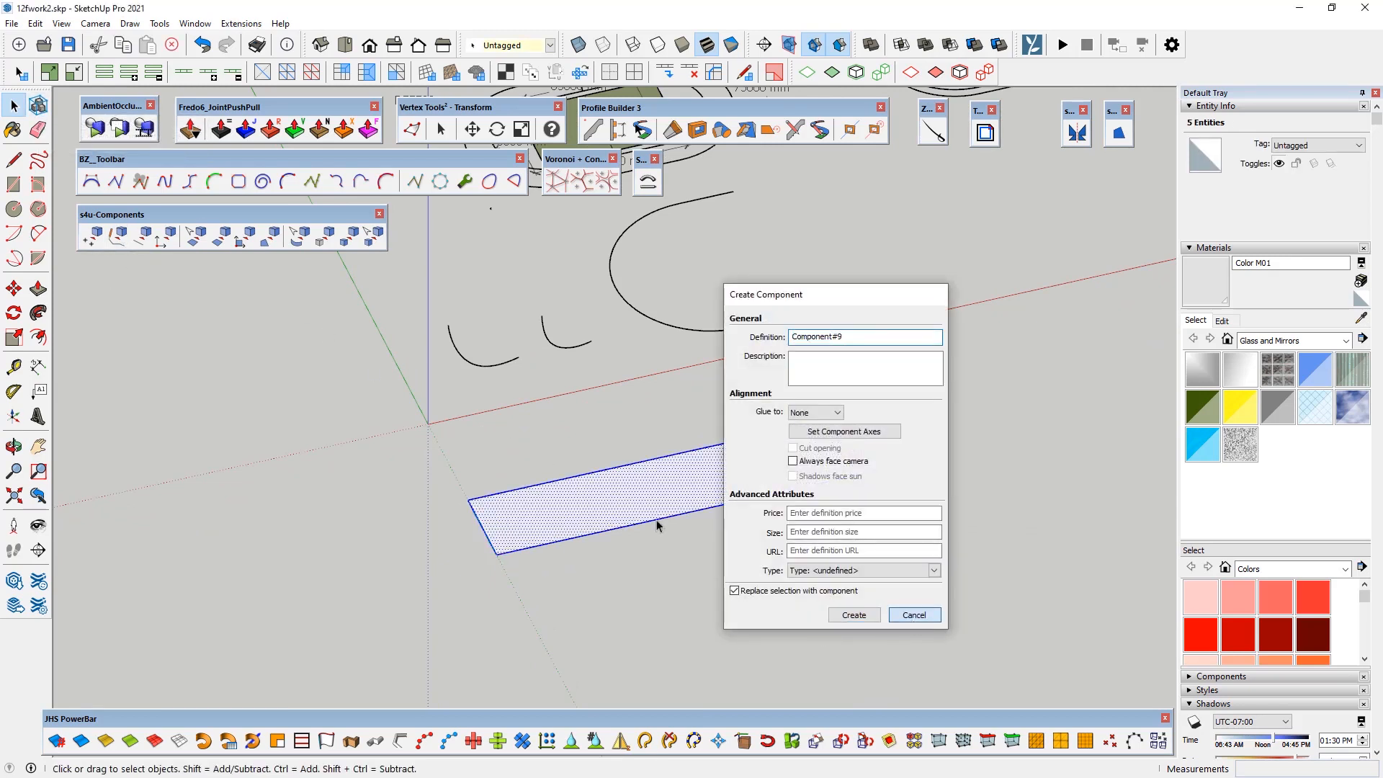
{"action": "right_click", "coordinate": [628, 497]}
{"action": "left_click", "coordinate": [674, 398]}
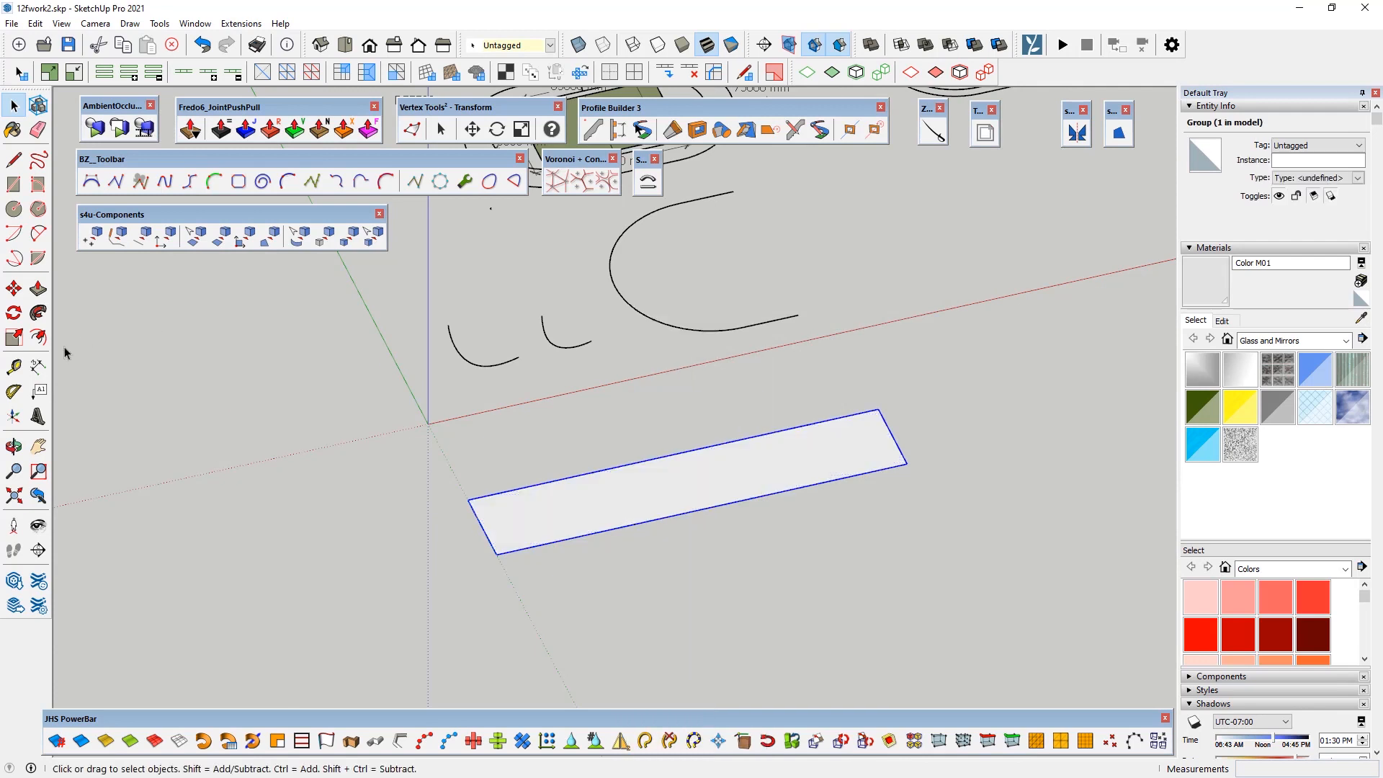
Step: Rotate the rectangle group 90° about the green axis around its near outer corner so it stands upright
{"action": "key", "text": "q"}
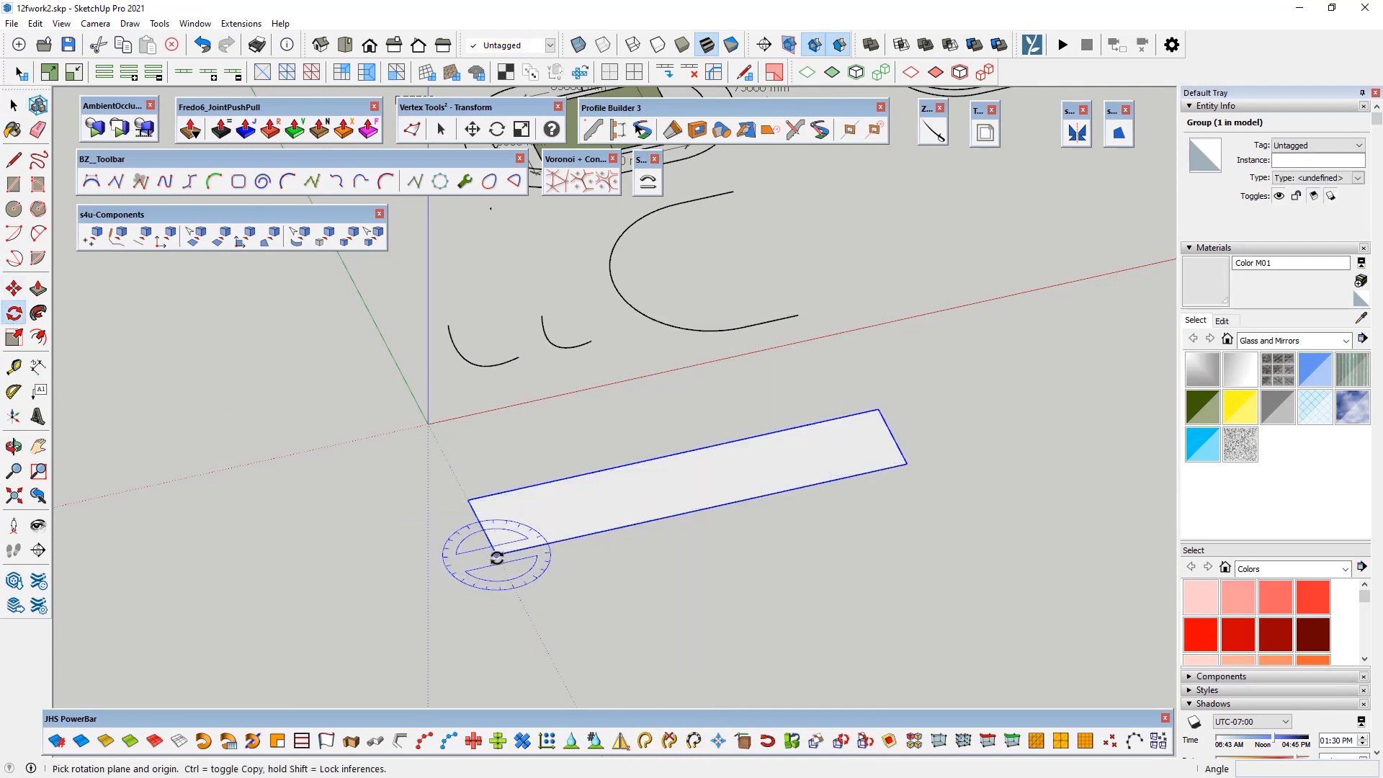
{"action": "left_click_drag", "start_coordinate": [497, 554], "coordinate": [510, 552]}
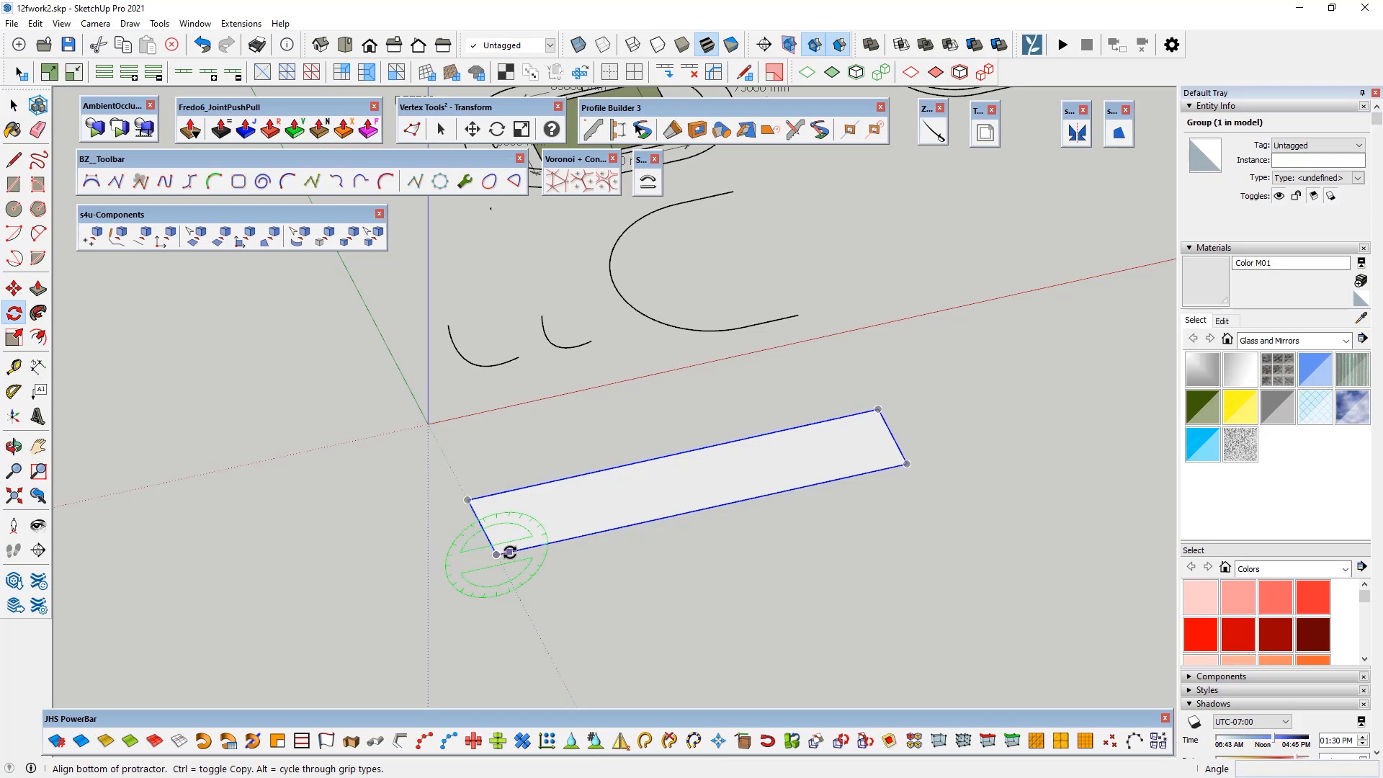
{"action": "left_click", "coordinate": [609, 529]}
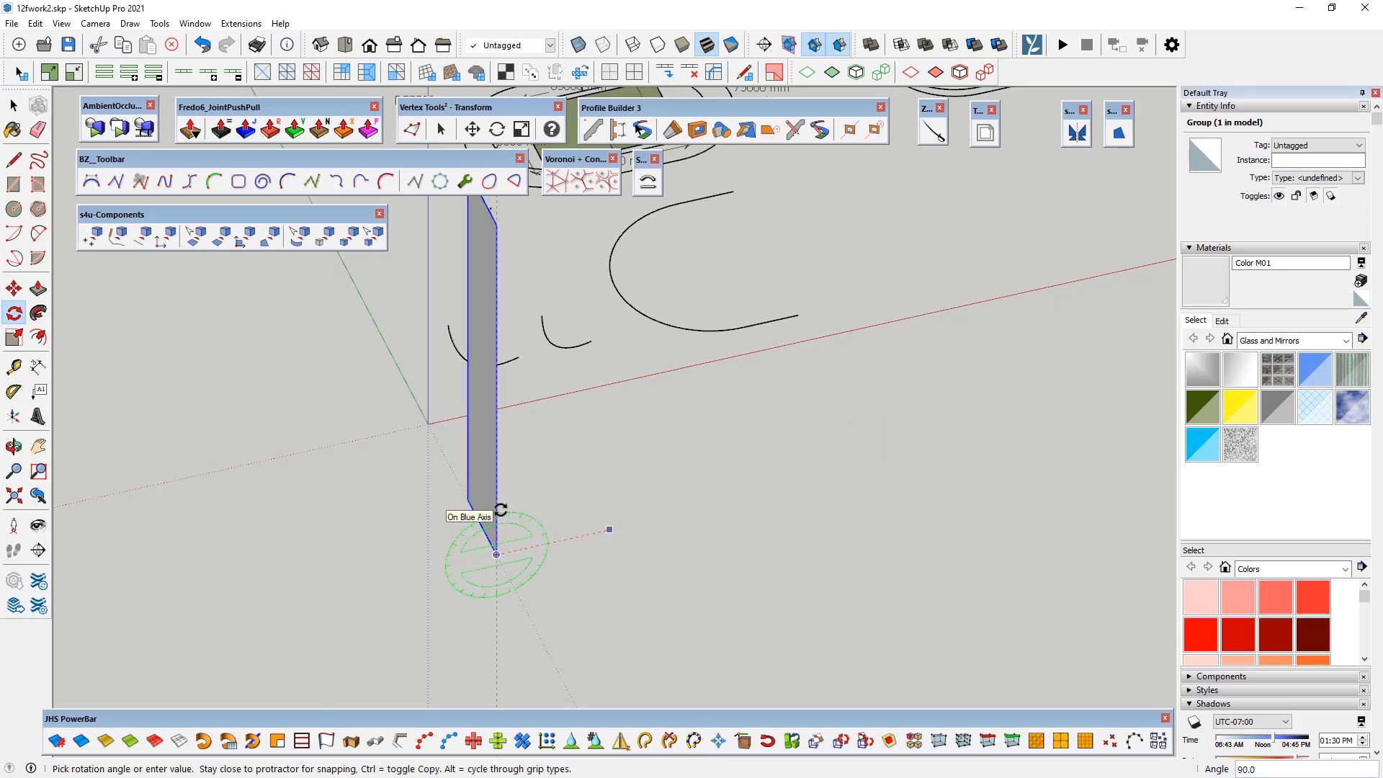
{"action": "left_click", "coordinate": [501, 509]}
Step: Draw a separate 64212 mm line along the upright rectangle's bottom edge, and deselect the group
{"action": "middle_click_drag", "start_coordinate": [447, 552], "coordinate": [685, 494]}
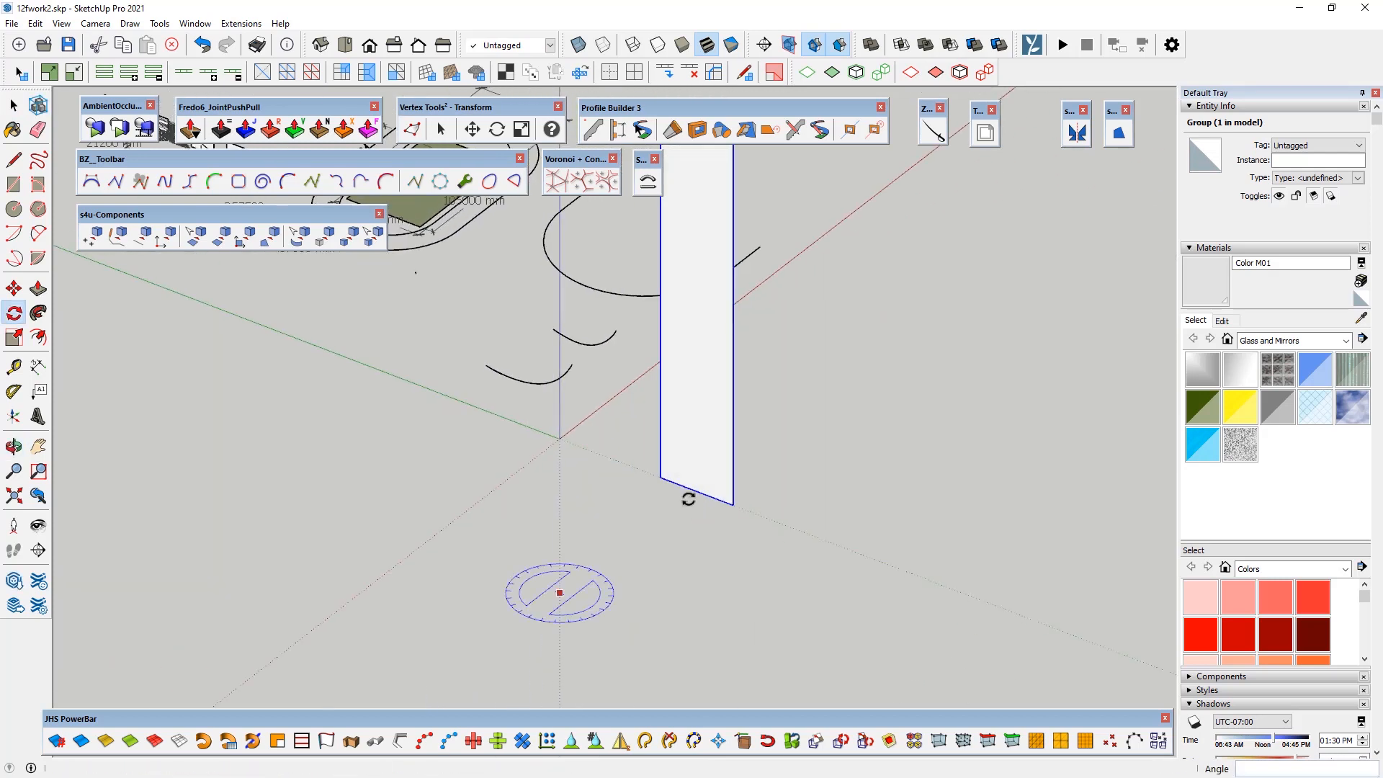
{"action": "key", "text": "l"}
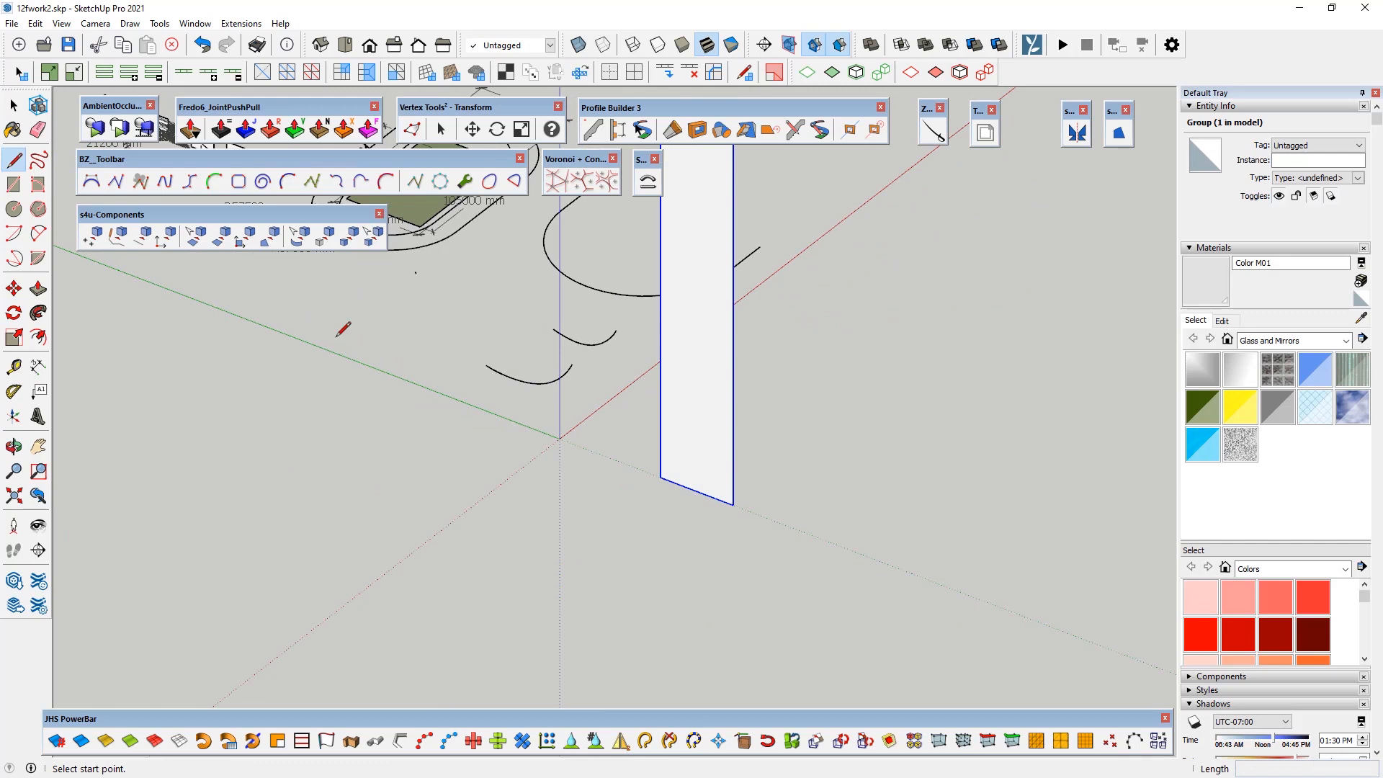
{"action": "left_click", "coordinate": [660, 476]}
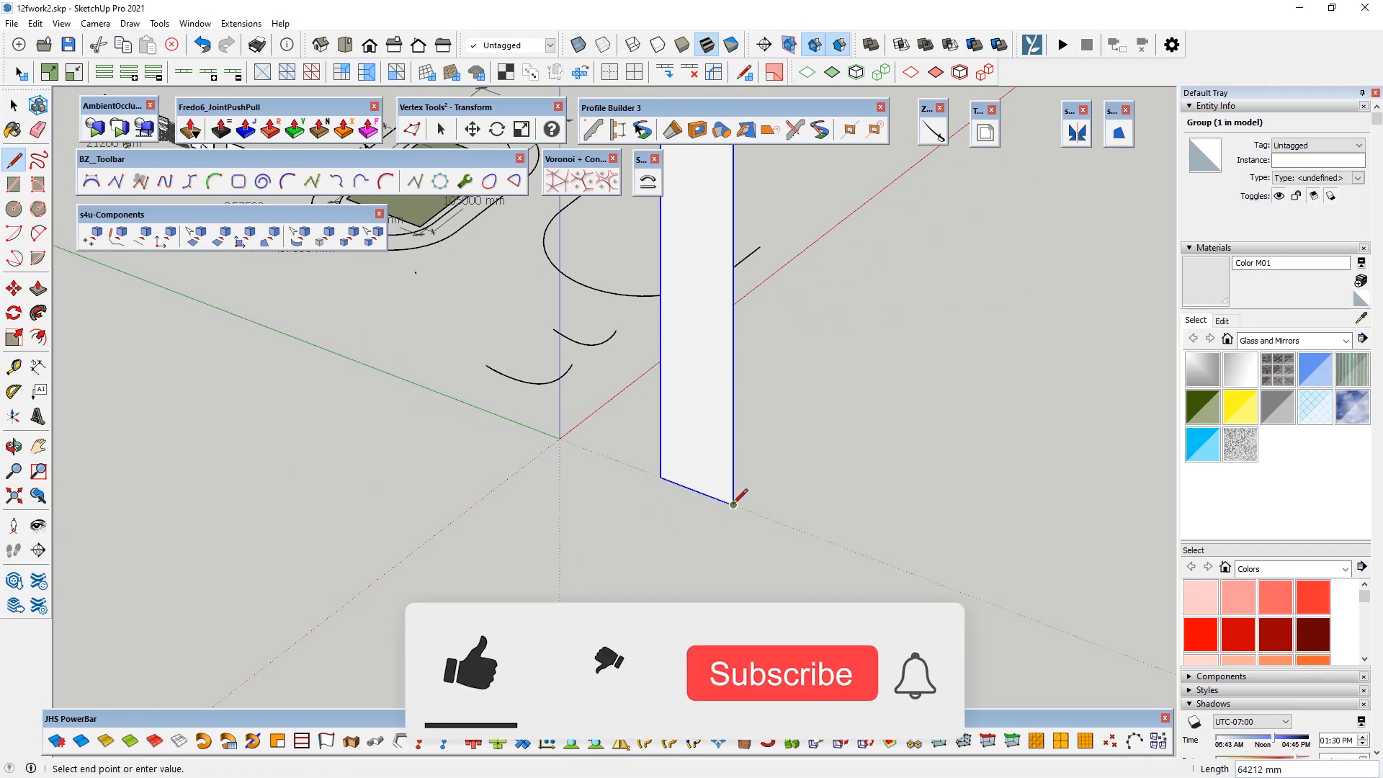
{"action": "left_click", "coordinate": [14, 106]}
{"action": "left_click", "coordinate": [562, 546]}
Step: Try to bend the upright rectangle group with Shape Bender, using its bottom line parallel to the green axis
{"action": "middle_click_drag", "start_coordinate": [563, 545], "coordinate": [508, 520]}
{"action": "left_click", "coordinate": [533, 477]}
{"action": "middle_click_drag", "start_coordinate": [574, 472], "coordinate": [475, 464]}
{"action": "left_click", "coordinate": [647, 182]}
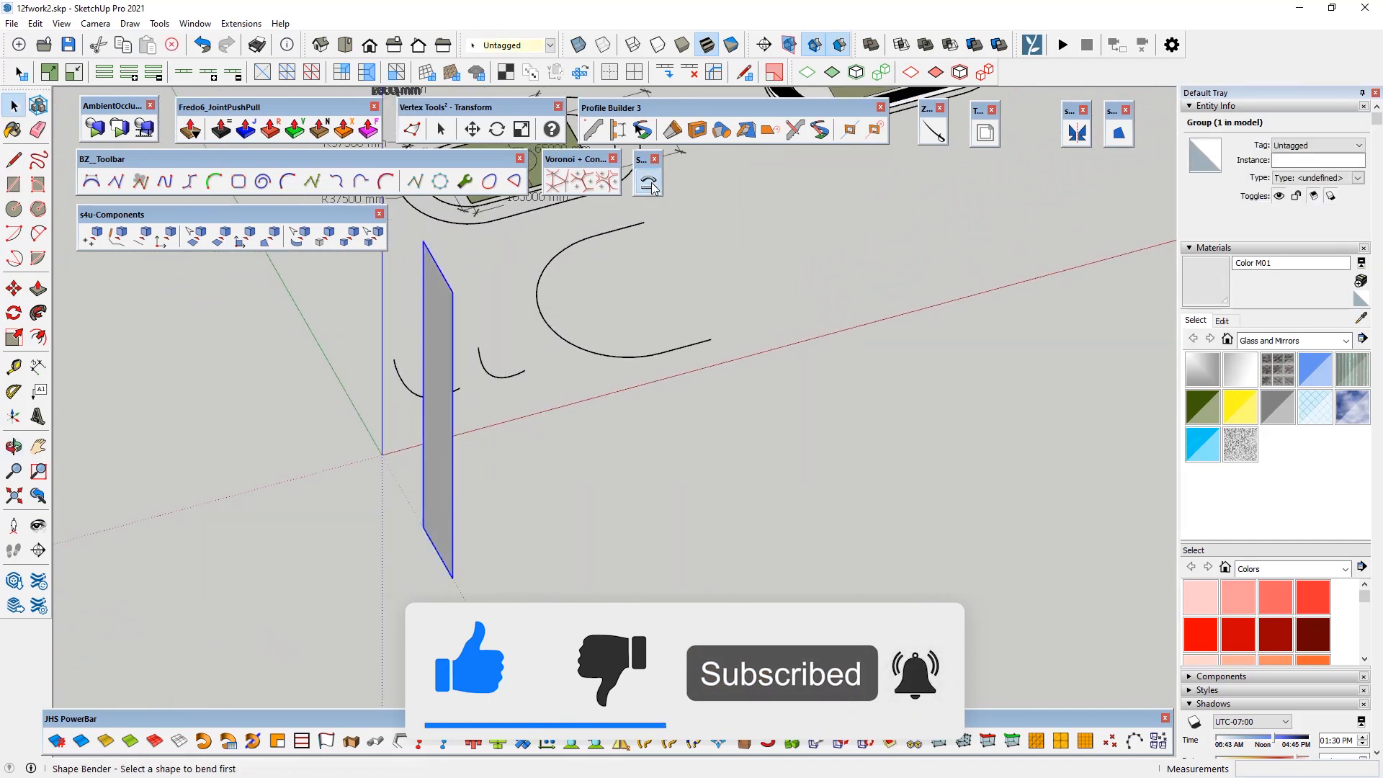
{"action": "left_click", "coordinate": [437, 558]}
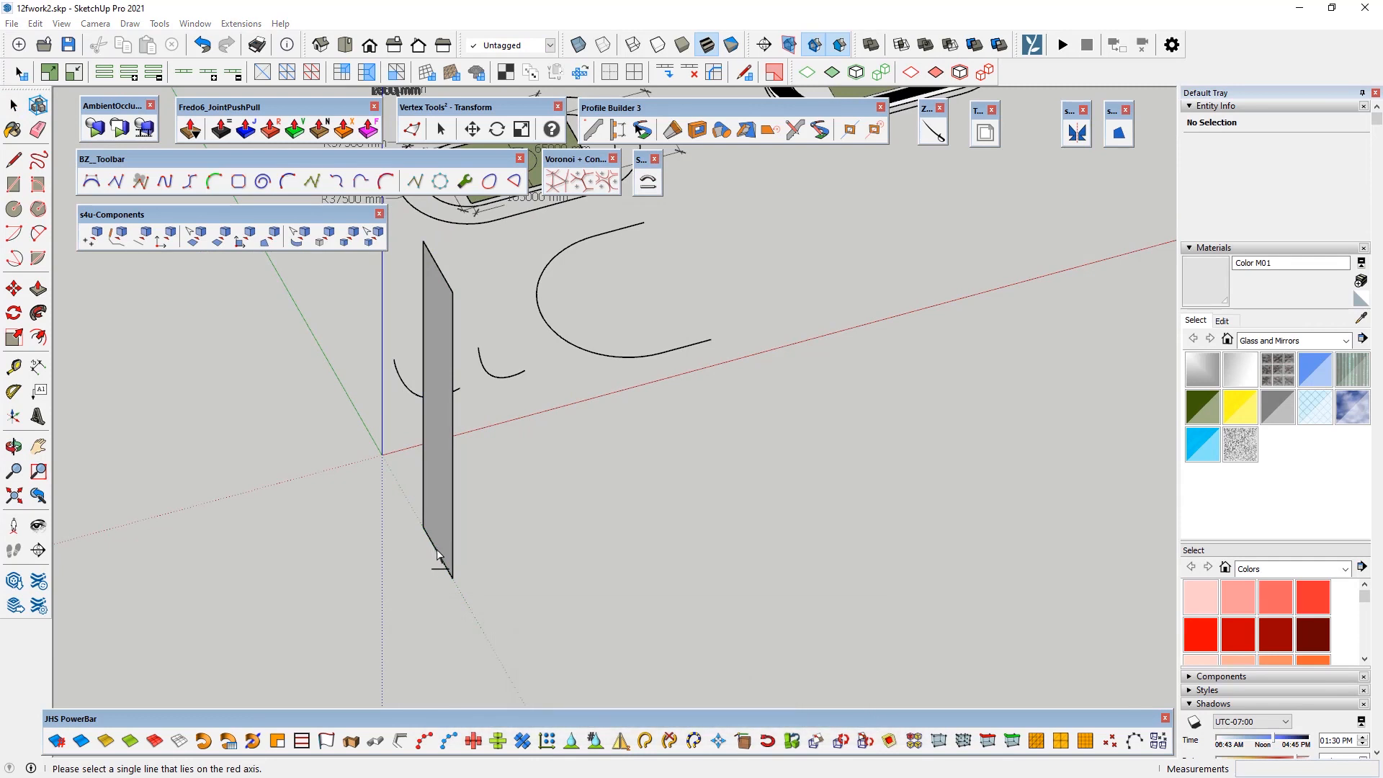
{"action": "left_click", "coordinate": [777, 426]}
{"action": "key", "text": "space"}
Step: Rotate the upright rectangle group and its bottom line about the vertical axis until the line is parallel to the red axis
{"action": "middle_click_drag", "start_coordinate": [563, 506], "coordinate": [391, 601]}
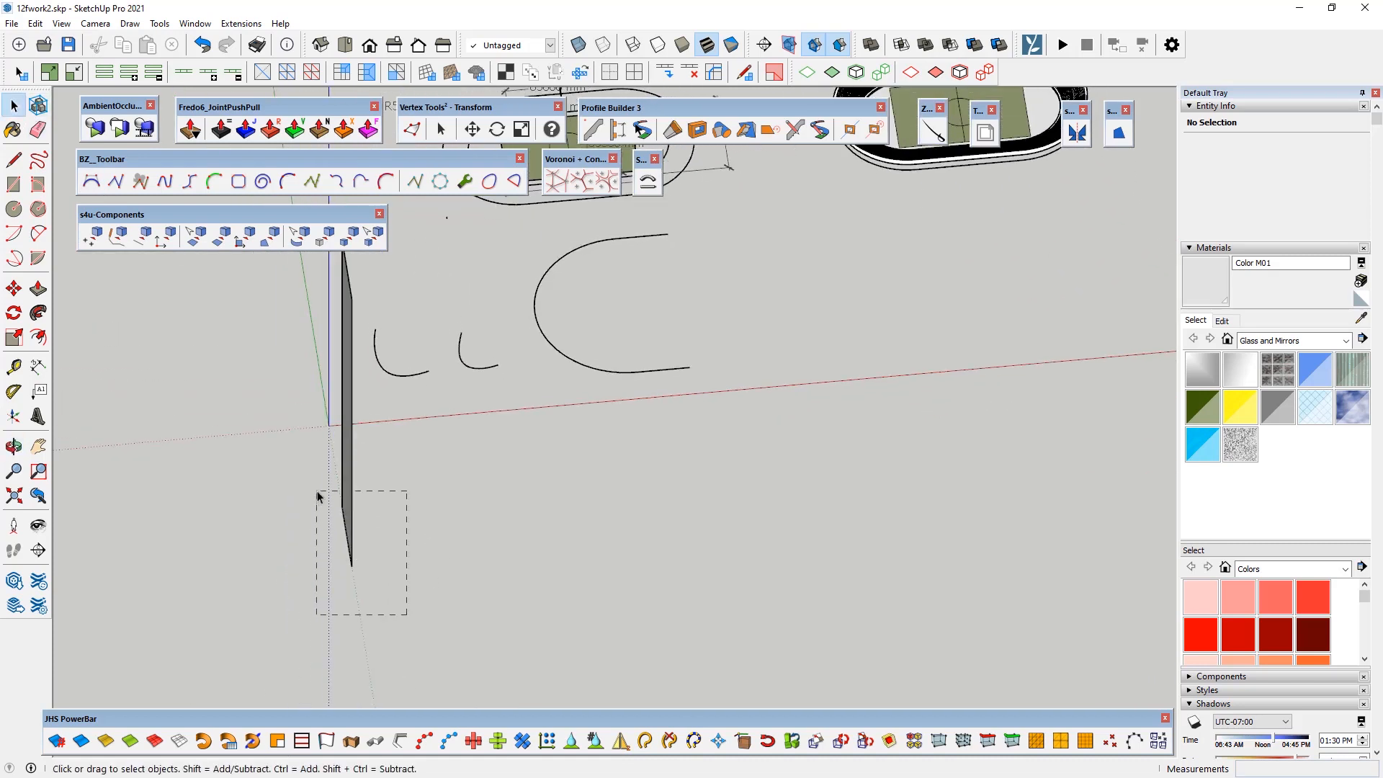
{"action": "left_click_drag", "start_coordinate": [317, 493], "coordinate": [304, 469]}
{"action": "middle_click_drag", "start_coordinate": [254, 414], "coordinate": [287, 421]}
{"action": "left_click", "coordinate": [14, 313]}
{"action": "middle_click_drag", "start_coordinate": [243, 481], "coordinate": [280, 520]}
{"action": "left_click", "coordinate": [430, 566]}
{"action": "left_click", "coordinate": [497, 679]}
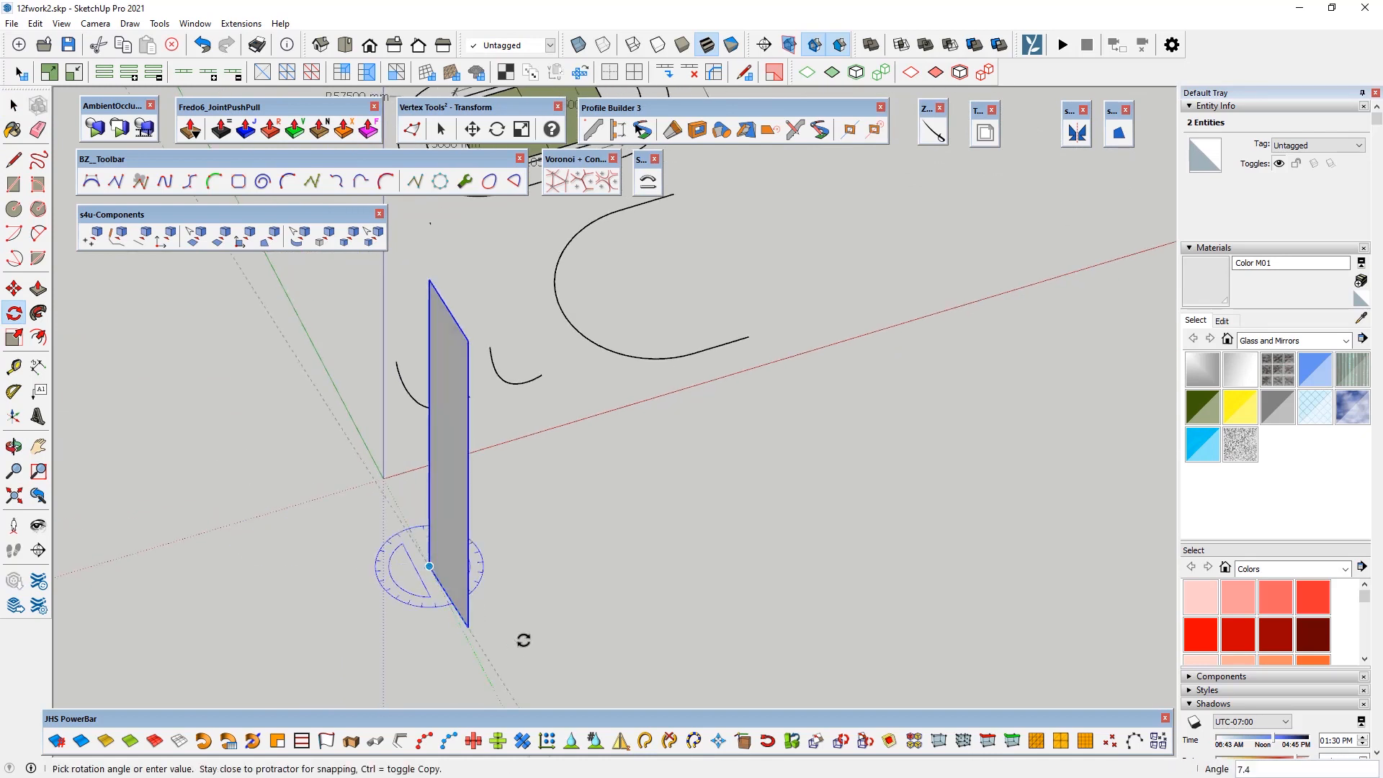
{"action": "left_click", "coordinate": [554, 526]}
{"action": "middle_click_drag", "start_coordinate": [555, 526], "coordinate": [485, 577]}
{"action": "left_click", "coordinate": [15, 181]}
{"action": "left_click", "coordinate": [15, 106]}
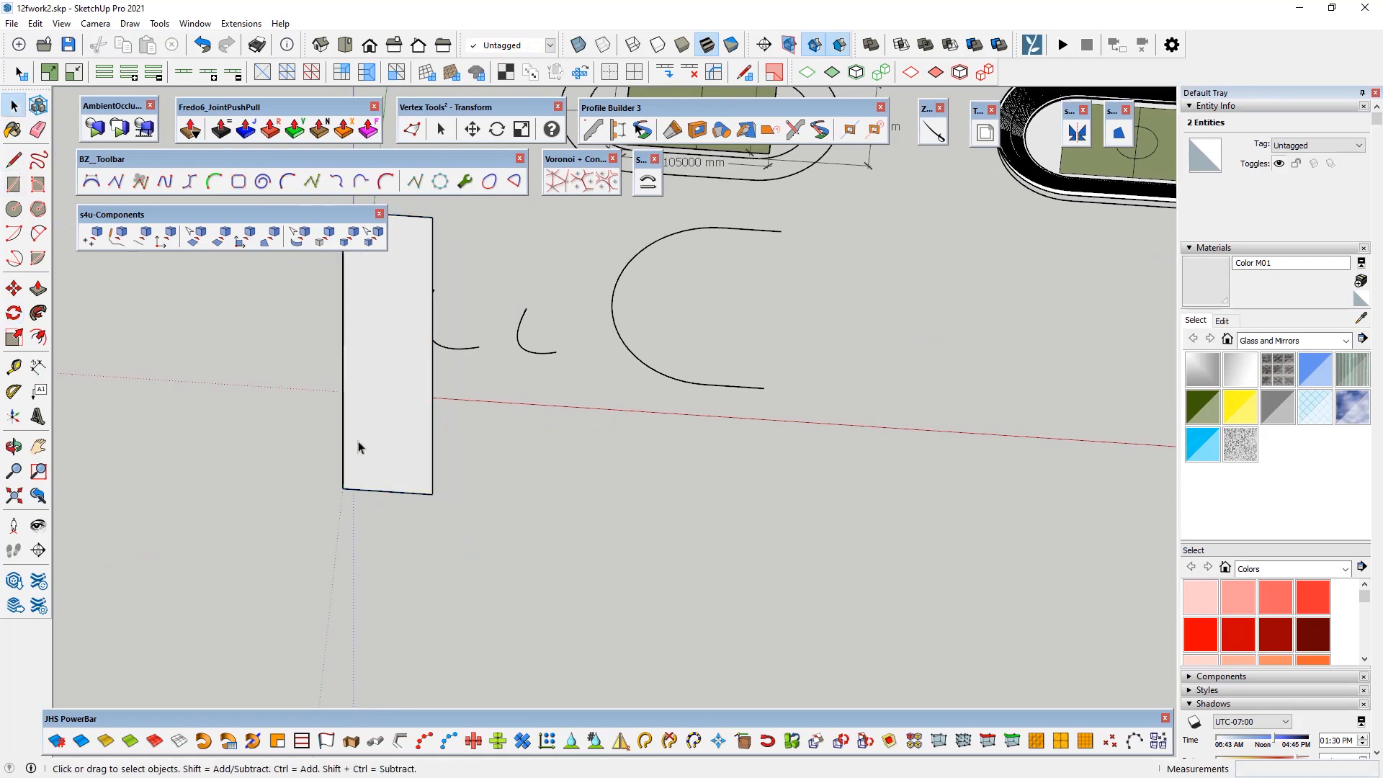
Step: Try to bend the rectangle group with Shape Bender onto the smaller arching curve while it is still a component
{"action": "left_click", "coordinate": [648, 183]}
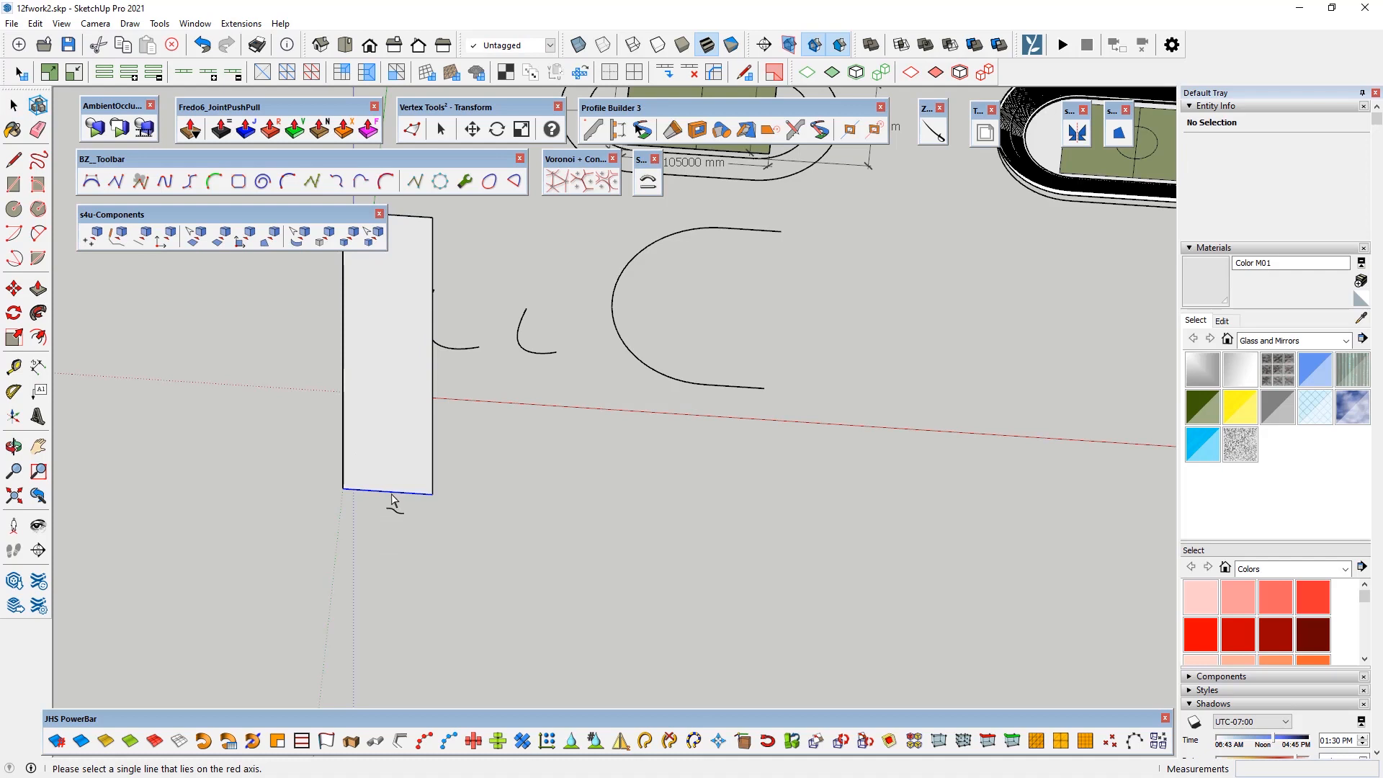
{"action": "middle_click_drag", "start_coordinate": [480, 489], "coordinate": [547, 375]}
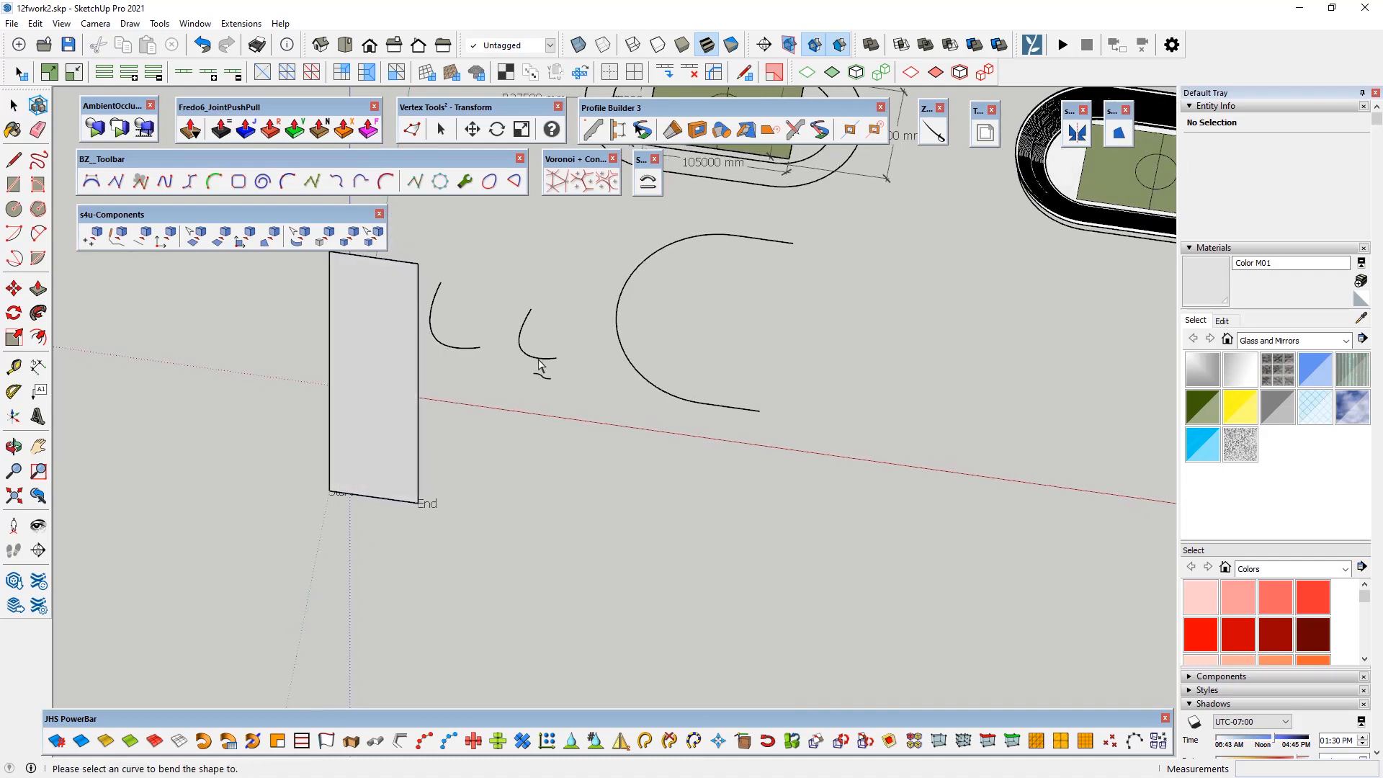
{"action": "scroll", "coordinate": [525, 358], "scroll_direction": "up", "scroll_amount": 2}
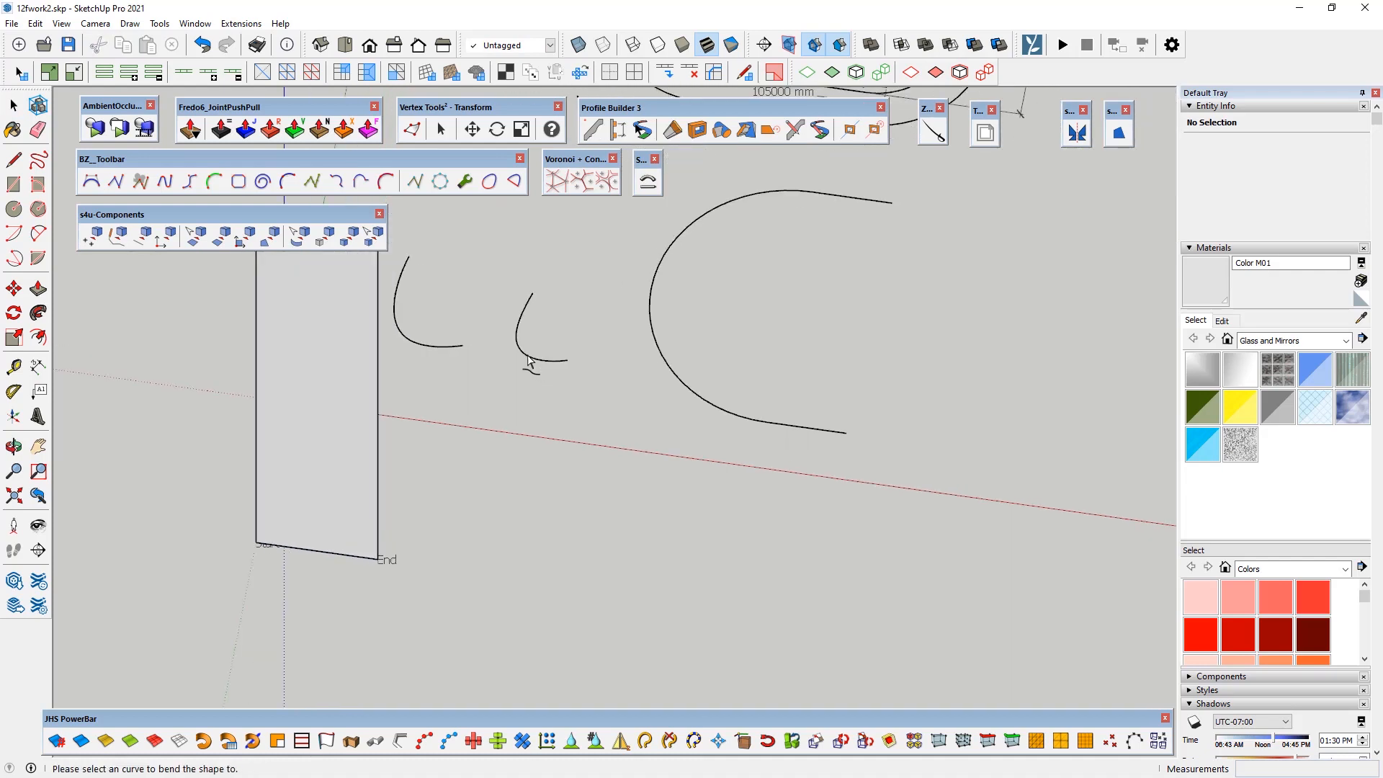
{"action": "scroll", "coordinate": [533, 364], "scroll_direction": "down", "scroll_amount": 2}
{"action": "key", "text": "space"}
Step: Explode the smaller and the larger arching curve components into plain curves
{"action": "right_click", "coordinate": [531, 358]}
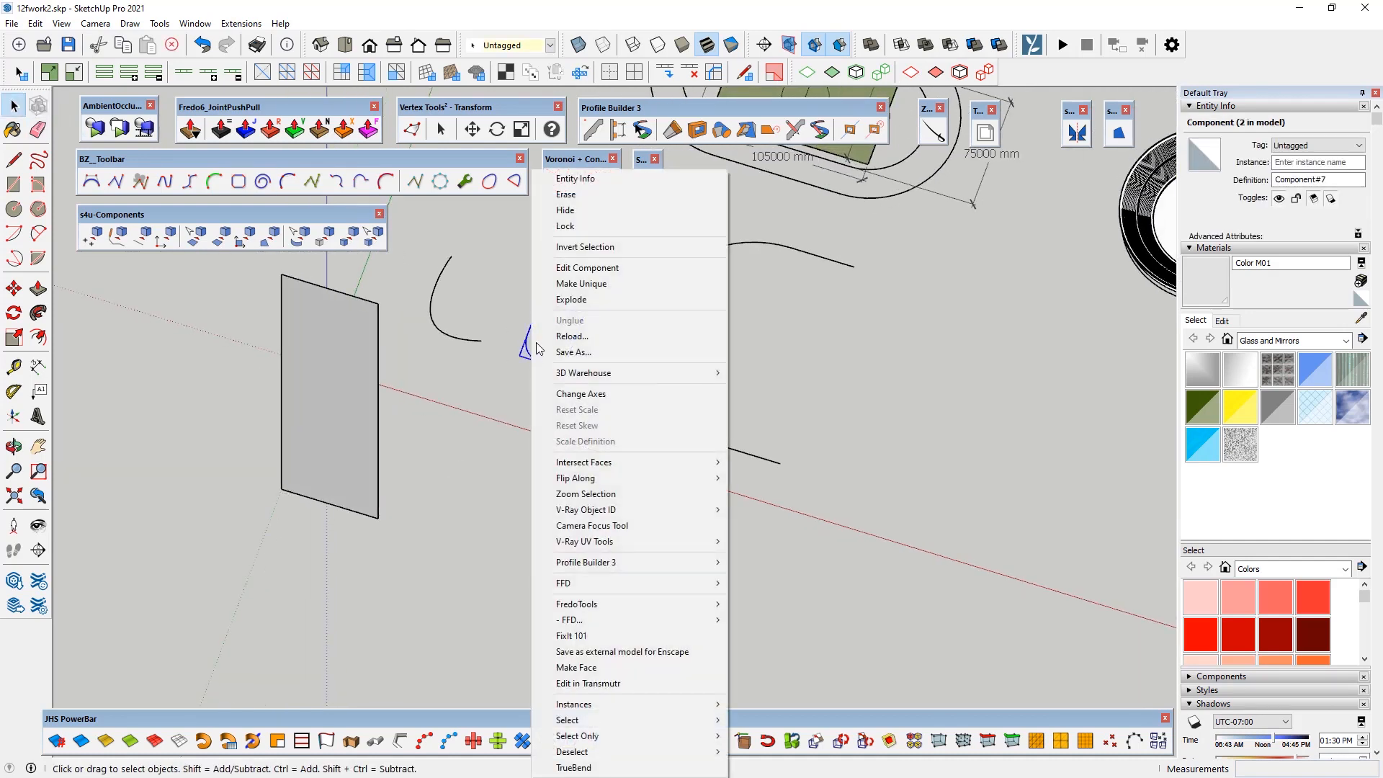
{"action": "left_click", "coordinate": [582, 299]}
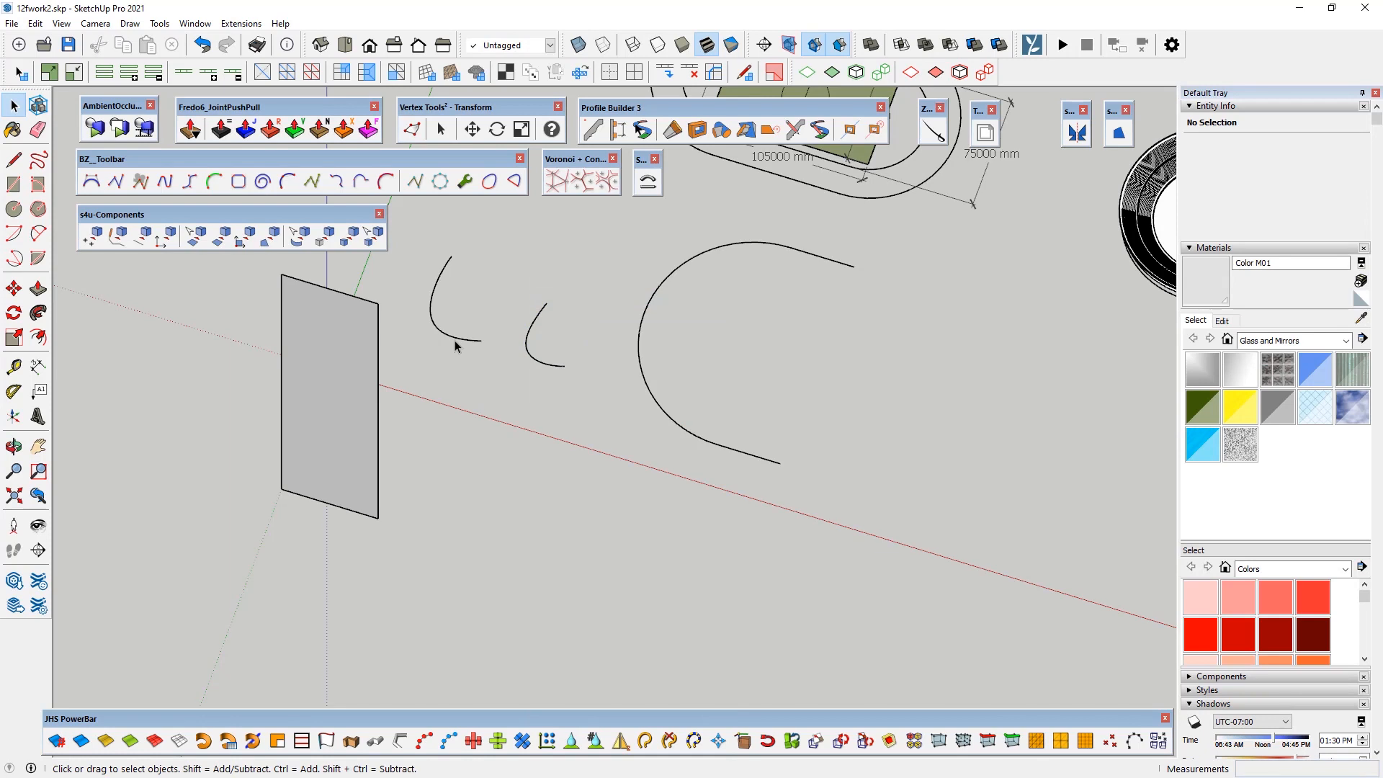
{"action": "right_click", "coordinate": [455, 344]}
{"action": "left_click", "coordinate": [495, 298]}
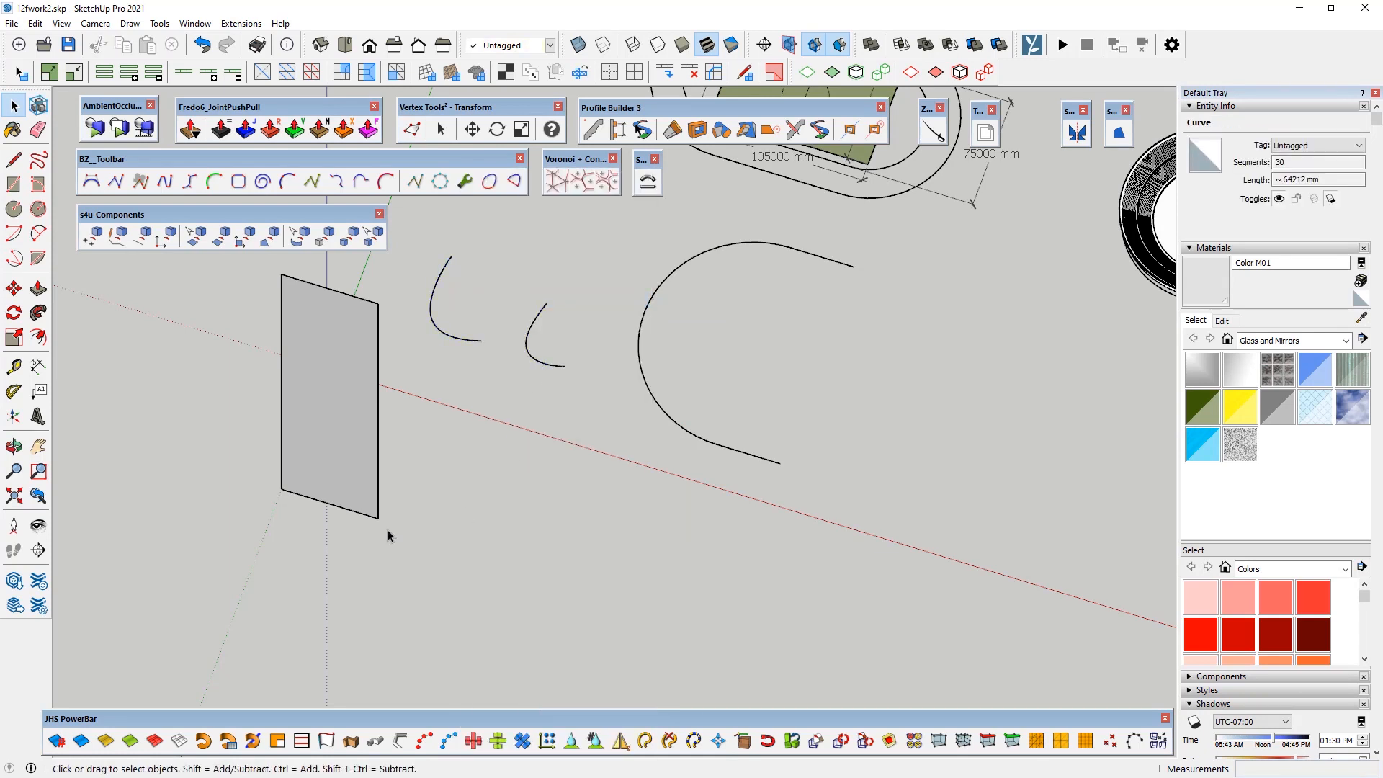
Step: Bend the upright rectangle group onto the smaller arching curve with Shape Bender, using its bottom line as the reference
{"action": "left_click", "coordinate": [339, 481]}
{"action": "left_click", "coordinate": [648, 182]}
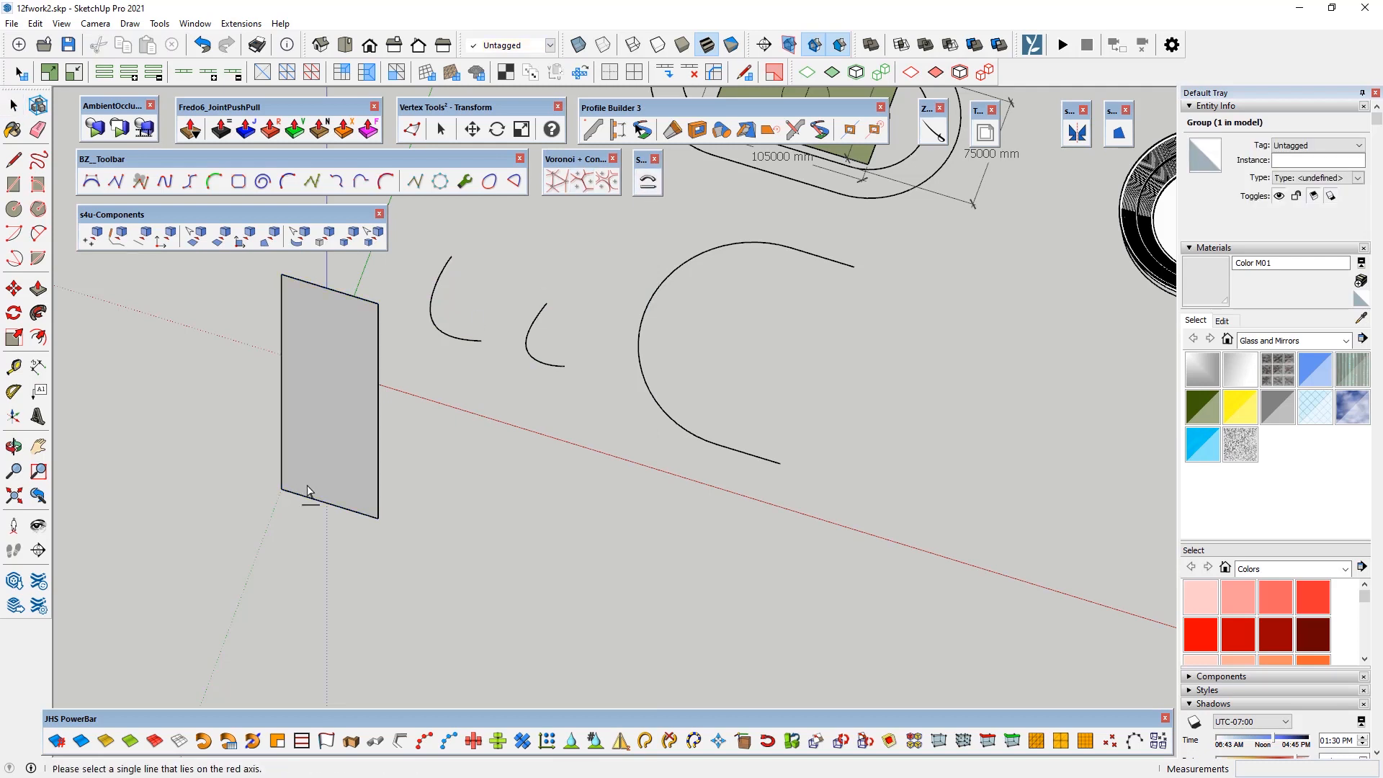
{"action": "left_click", "coordinate": [538, 364]}
{"action": "mouse_move", "coordinate": [513, 407]}
{"action": "middle_mouse_down"}
{"action": "mouse_move", "coordinate": [1003, 317]}
{"action": "mouse_move", "coordinate": [647, 429]}
{"action": "mouse_move", "coordinate": [838, 222]}
{"action": "mouse_move", "coordinate": [487, 463]}
{"action": "mouse_move", "coordinate": [447, 426]}
{"action": "mouse_move", "coordinate": [362, 531]}
{"action": "mouse_move", "coordinate": [562, 484]}
{"action": "mouse_move", "coordinate": [537, 412]}
{"action": "middle_mouse_up"}
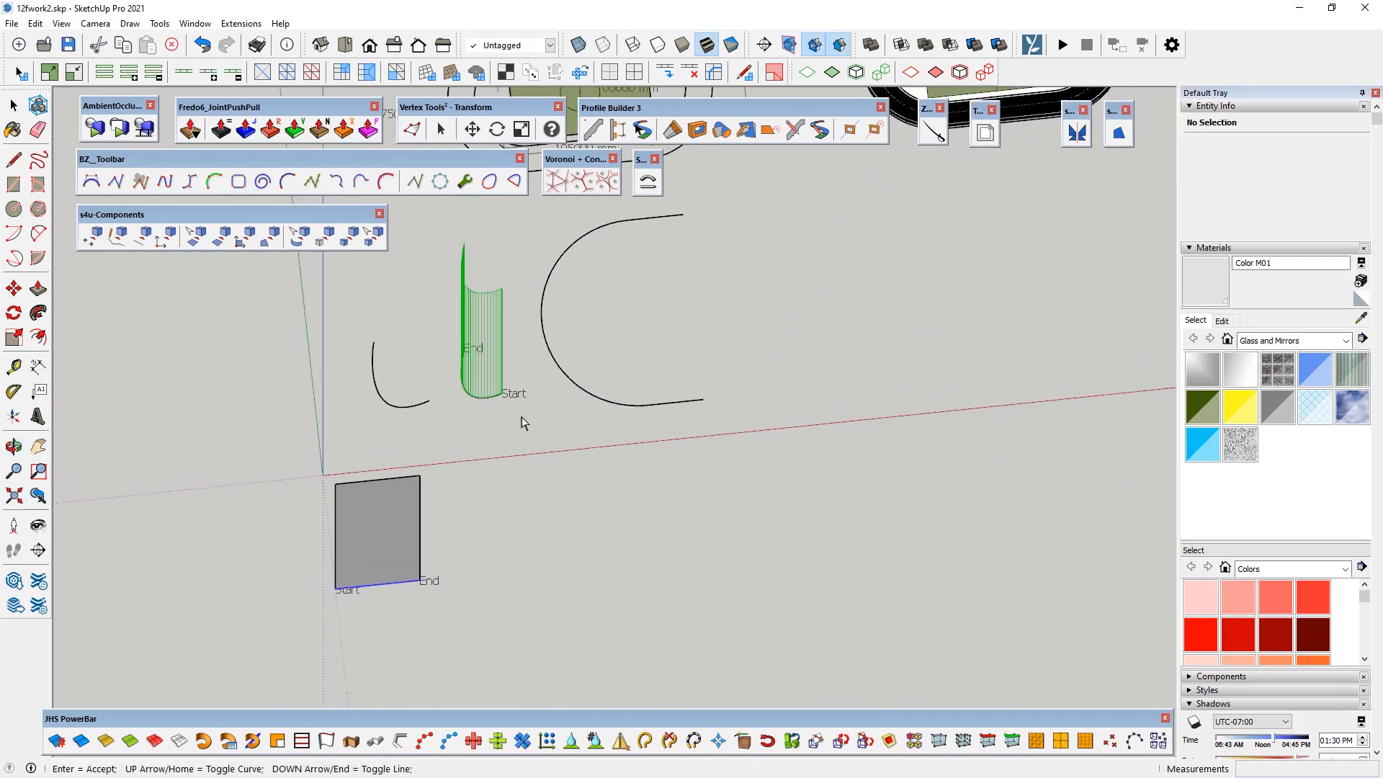
{"action": "key", "text": "Return"}
{"action": "middle_click_drag", "start_coordinate": [533, 428], "coordinate": [465, 366]}
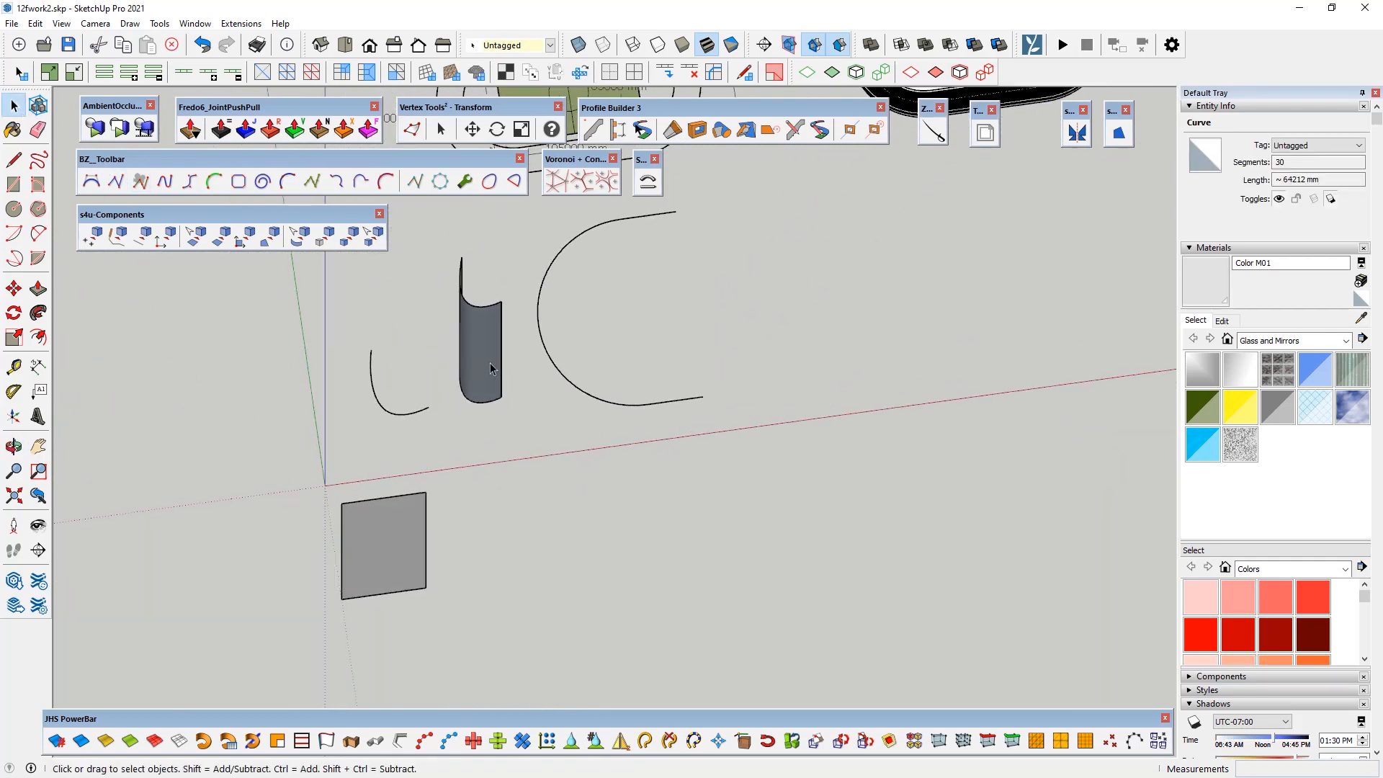
Step: Reverse the faces of the curved surface inside the bent panel component
{"action": "right_click", "coordinate": [489, 361]}
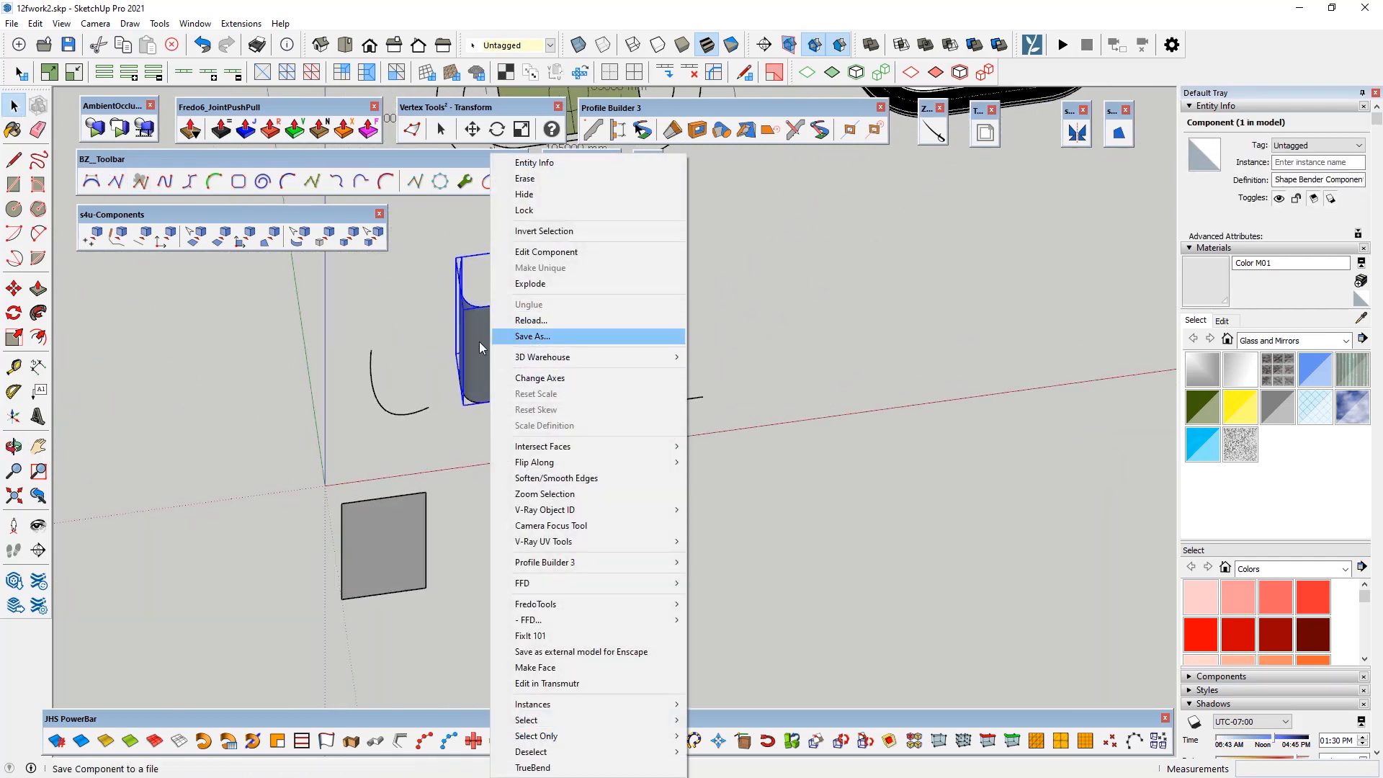
{"action": "double_click", "coordinate": [476, 370]}
{"action": "right_click", "coordinate": [476, 370]}
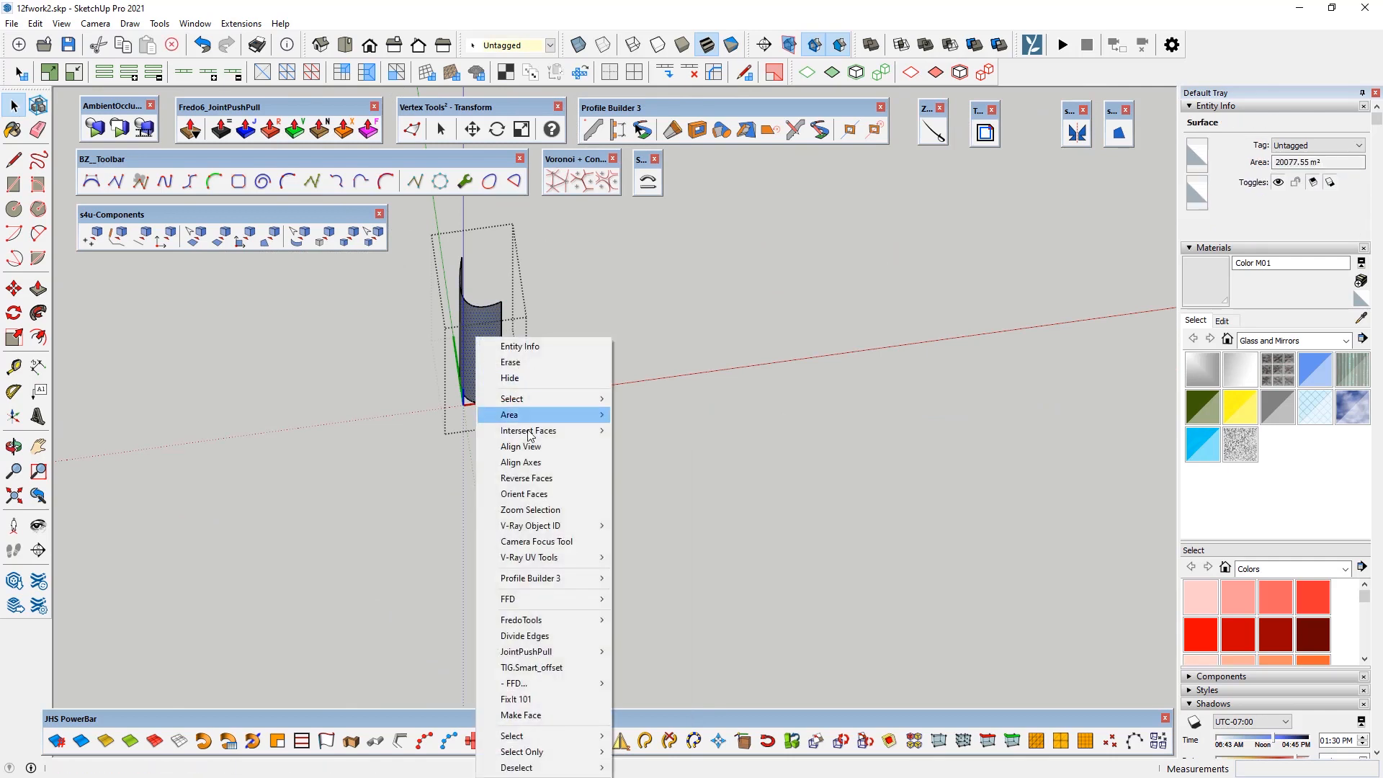
{"action": "left_click", "coordinate": [529, 479]}
{"action": "left_click", "coordinate": [572, 494]}
{"action": "middle_click_drag", "start_coordinate": [572, 495], "coordinate": [248, 416]}
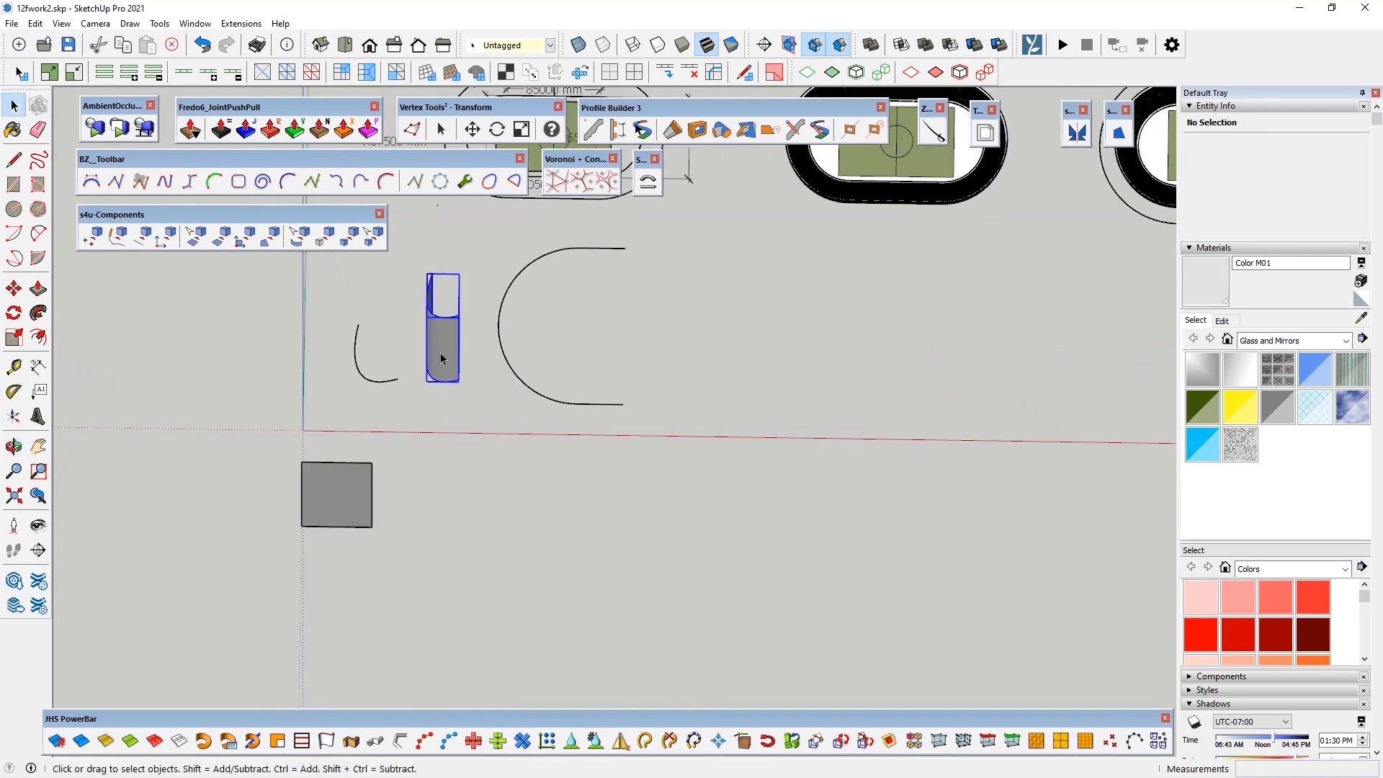
Step: Move the bent panel component by its lower corner to the axes origin
{"action": "left_click", "coordinate": [442, 358]}
{"action": "key", "text": "m"}
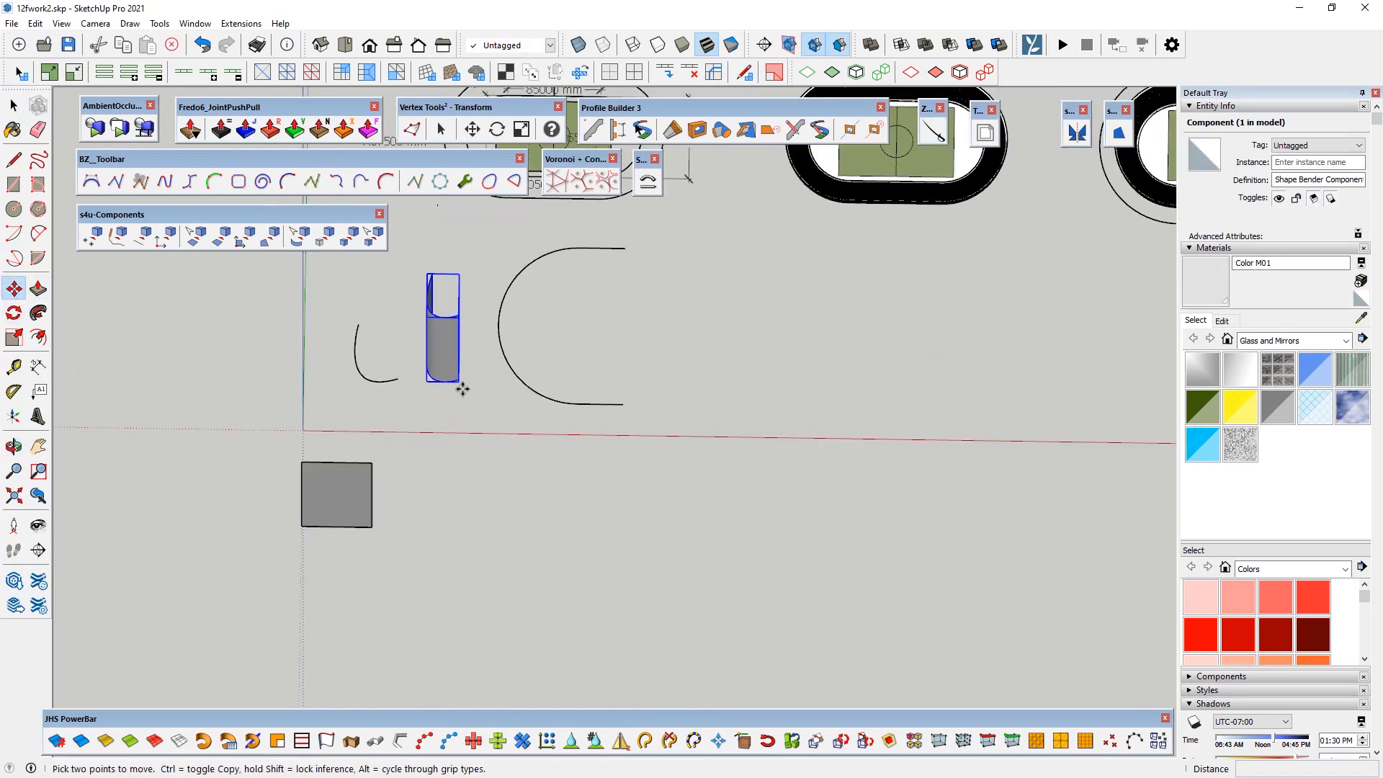
{"action": "left_click", "coordinate": [459, 381]}
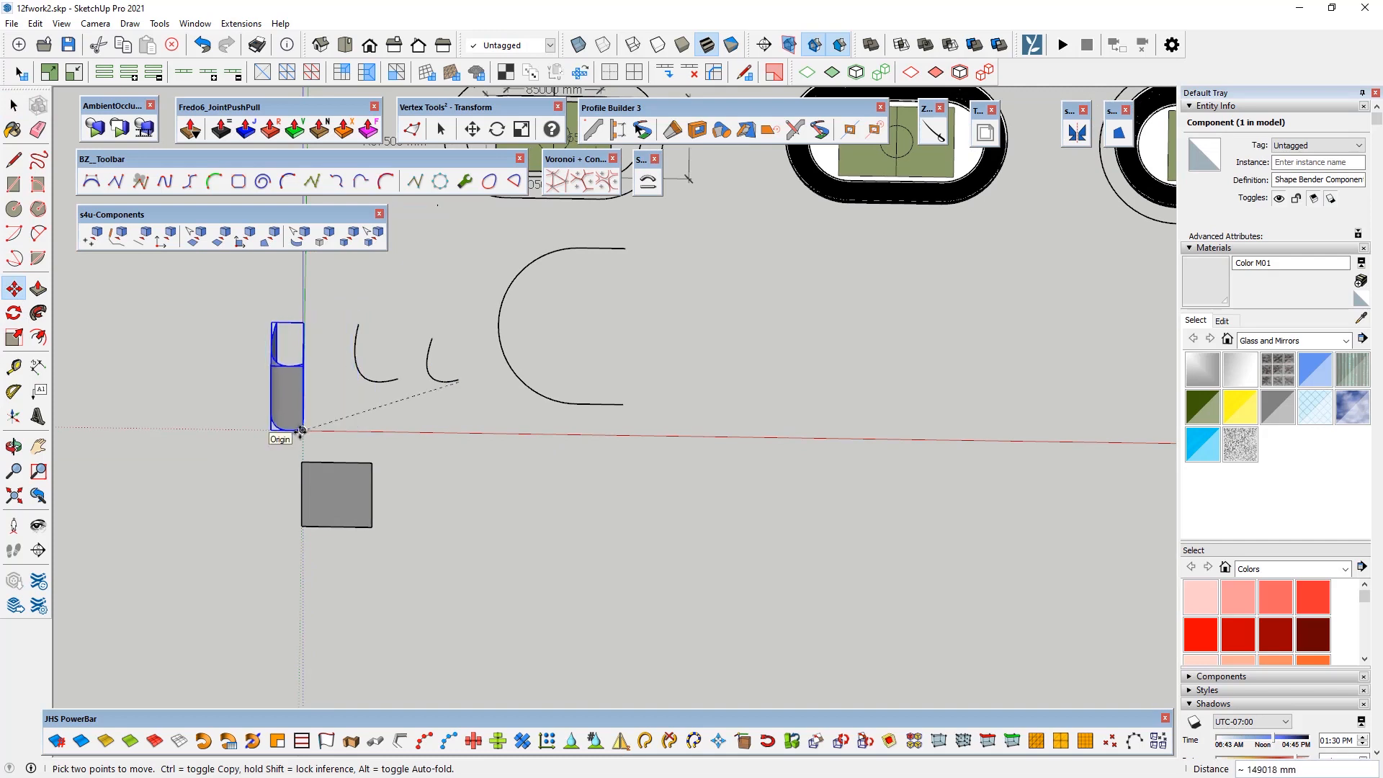
Step: Try to rotate the bent panel component about its lower corner at the origin onto the red axis
{"action": "left_click", "coordinate": [14, 311]}
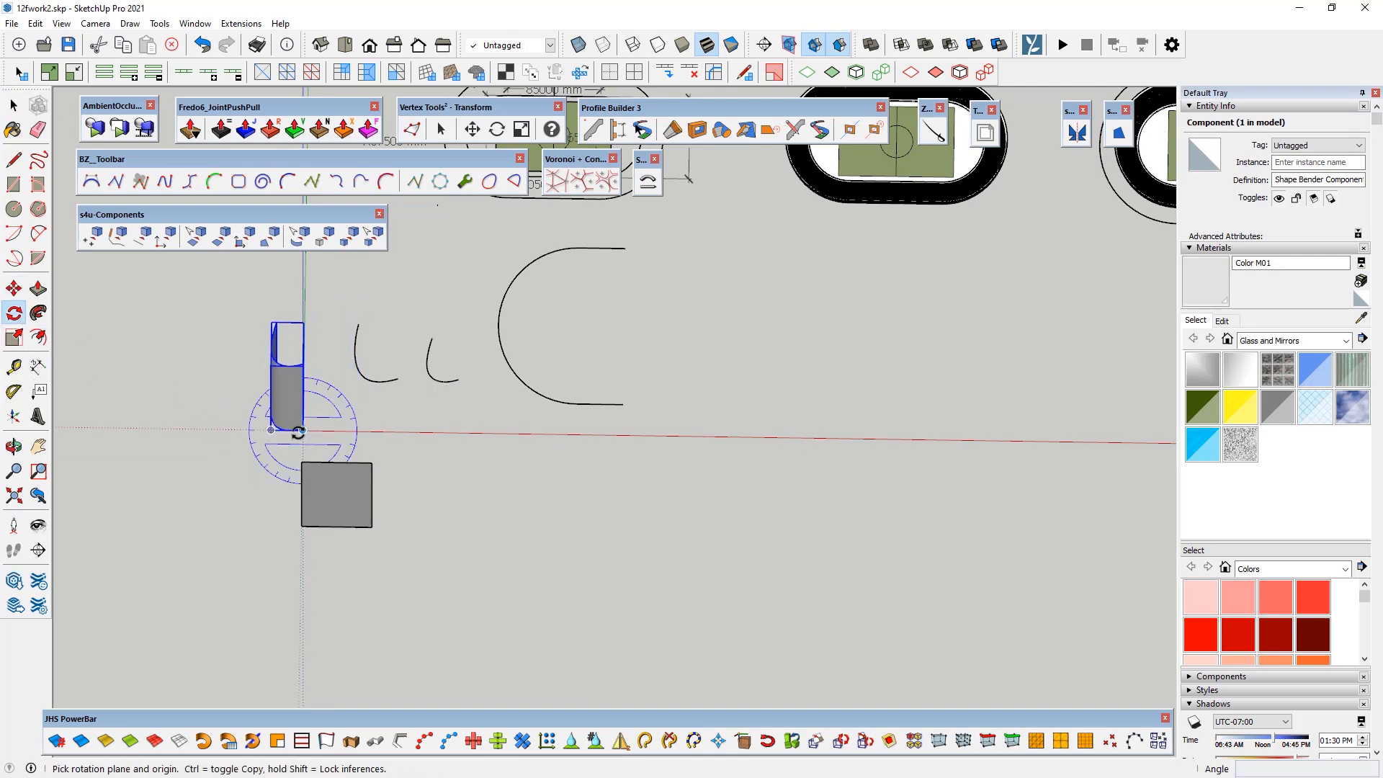
{"action": "left_click", "coordinate": [302, 430]}
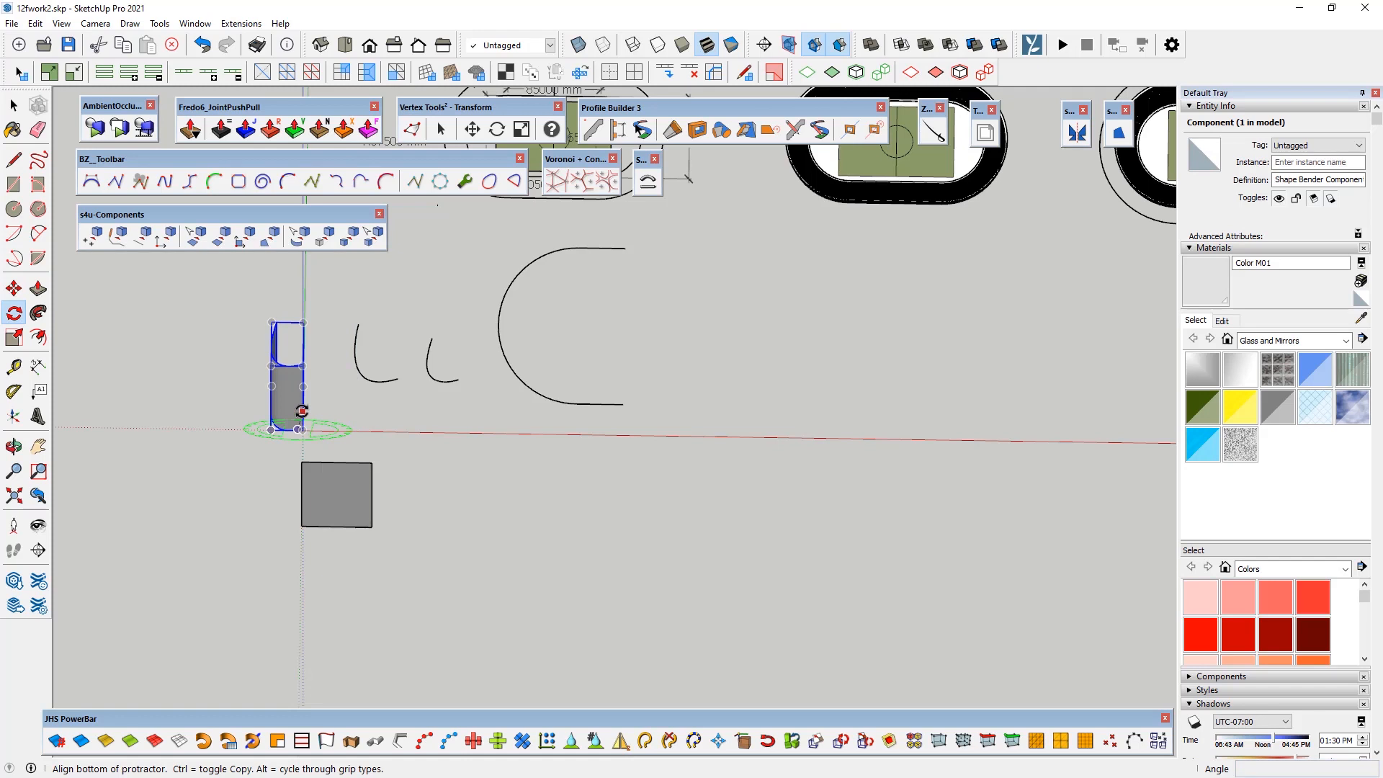
{"action": "left_click", "coordinate": [301, 411]}
{"action": "left_click", "coordinate": [423, 451]}
{"action": "middle_click_drag", "start_coordinate": [422, 451], "coordinate": [241, 386]}
{"action": "middle_click_drag", "start_coordinate": [238, 280], "coordinate": [632, 530]}
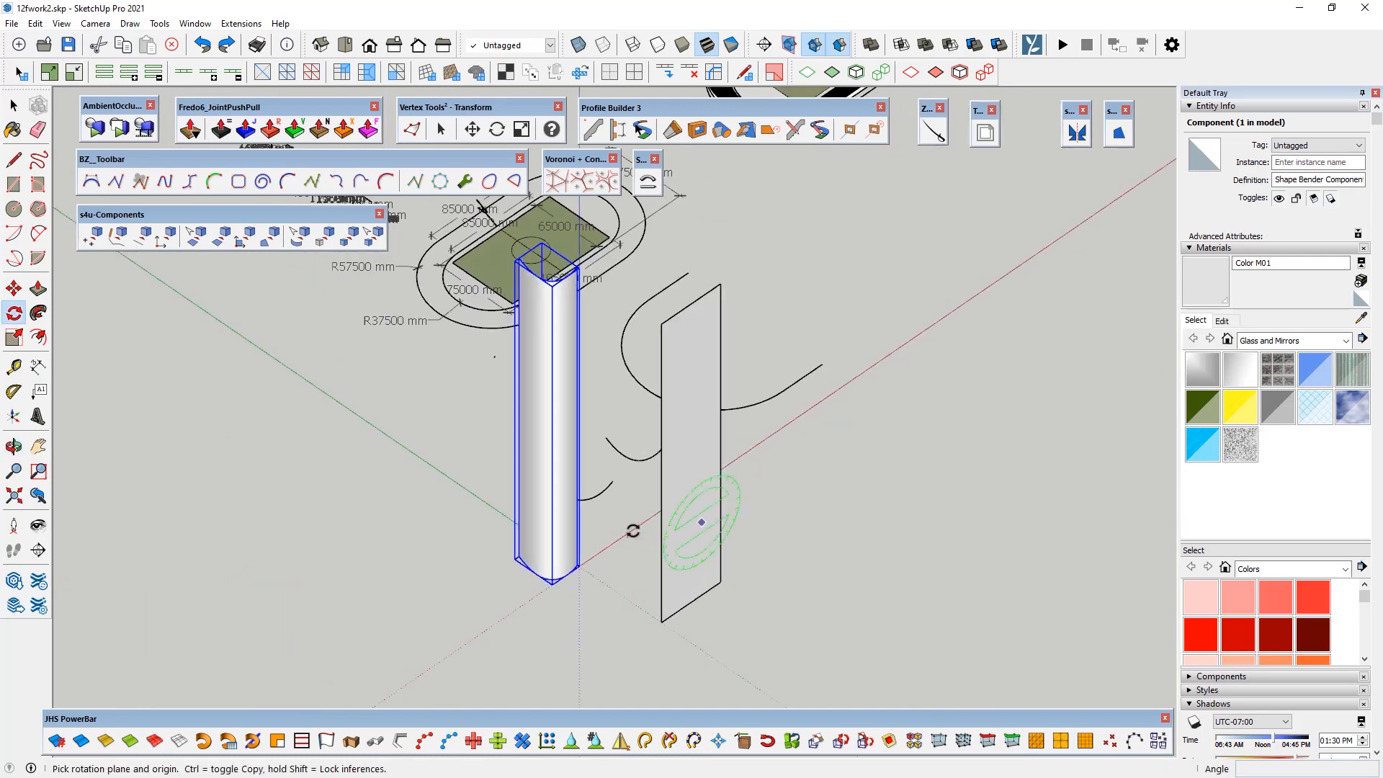
{"action": "left_click", "coordinate": [580, 567]}
{"action": "left_click", "coordinate": [579, 542]}
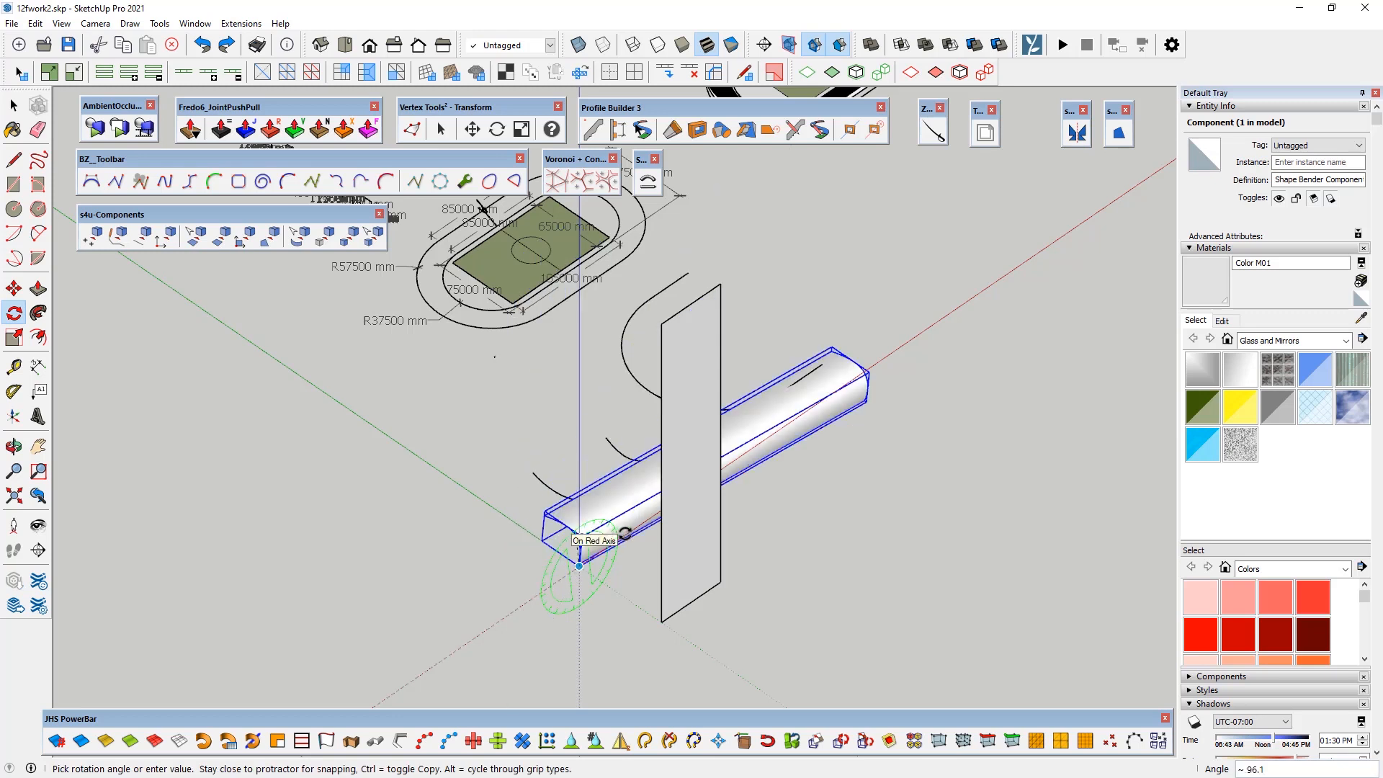
{"action": "middle_click_drag", "start_coordinate": [609, 525], "coordinate": [586, 555]}
{"action": "left_click", "coordinate": [762, 485]}
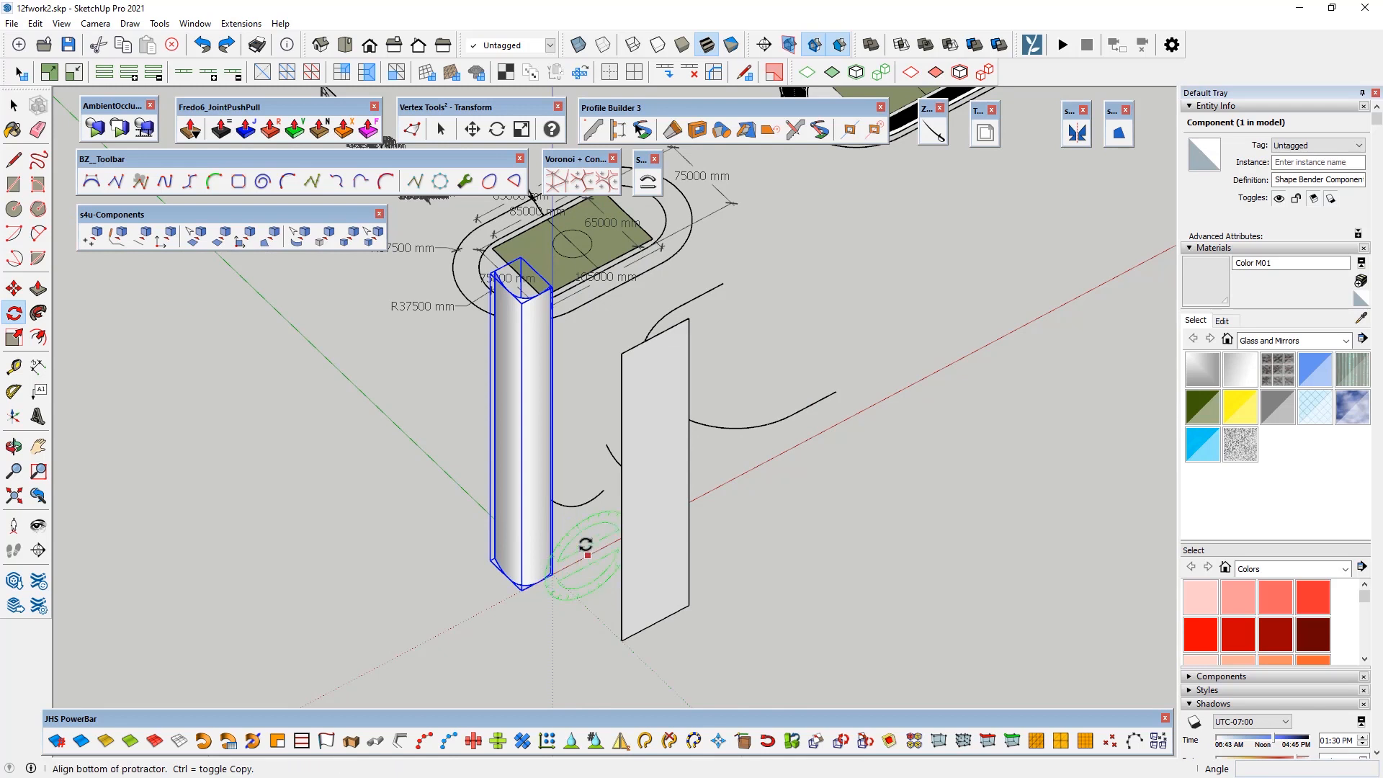
Step: Rotate the standing bent panel 90° about the green direction so that its length runs parallel to the red axis
{"action": "left_click", "coordinate": [586, 541]}
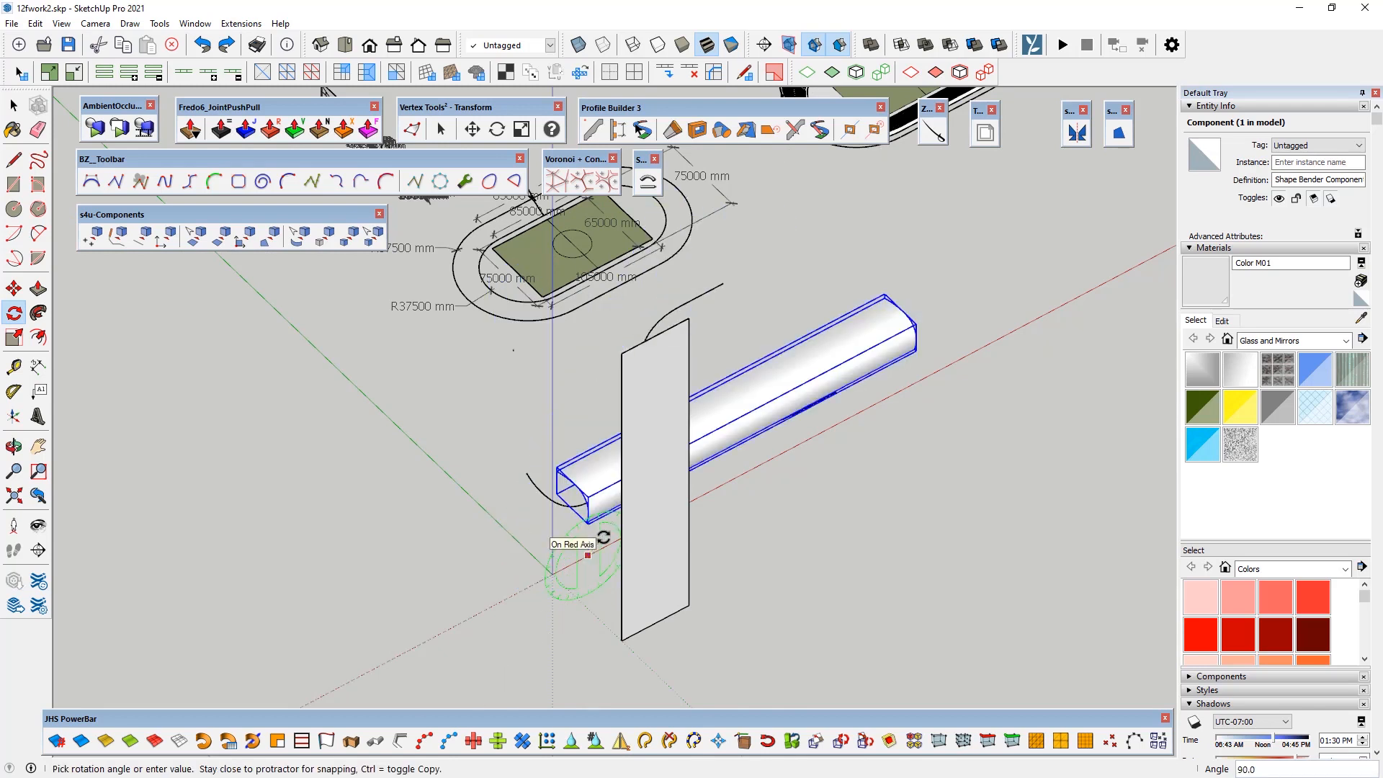
{"action": "left_click", "coordinate": [603, 538]}
{"action": "scroll", "coordinate": [577, 592], "scroll_direction": "up", "scroll_amount": 3}
{"action": "middle_click_drag", "start_coordinate": [577, 591], "coordinate": [596, 510]}
Step: Move the lying bent panel by its lower front corner down close to the axes origin
{"action": "left_click", "coordinate": [13, 289]}
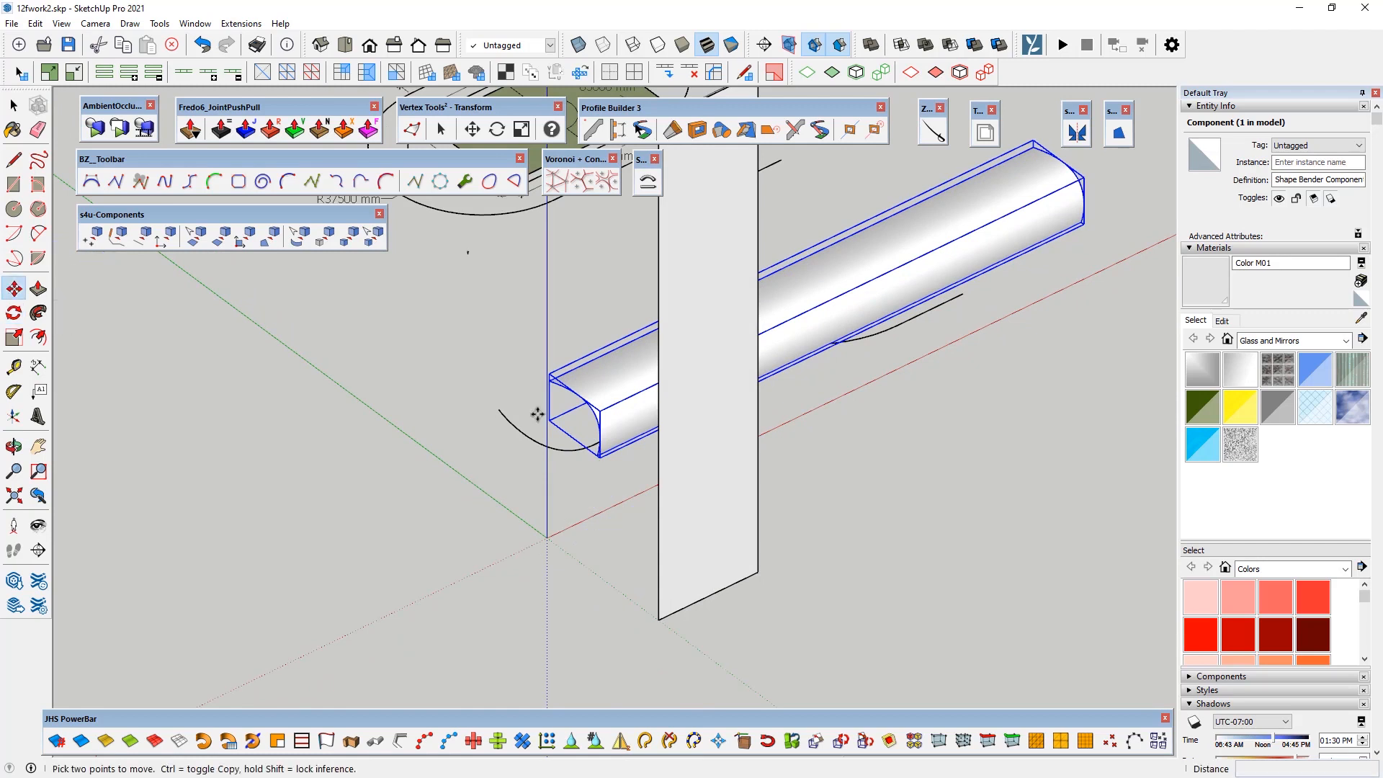
{"action": "scroll", "coordinate": [537, 414], "scroll_direction": "up", "scroll_amount": 3}
{"action": "left_click", "coordinate": [658, 489]}
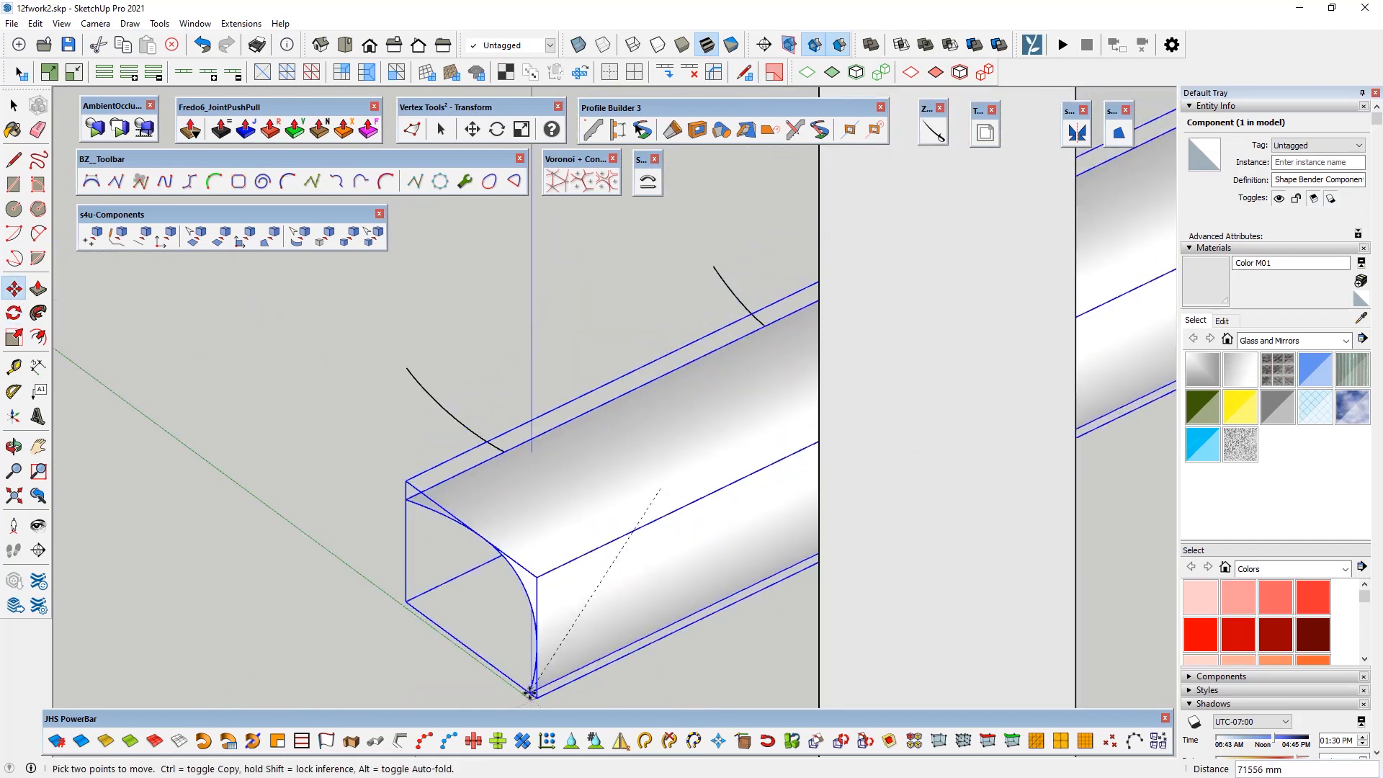
{"action": "scroll", "coordinate": [569, 519], "scroll_direction": "down", "scroll_amount": 2}
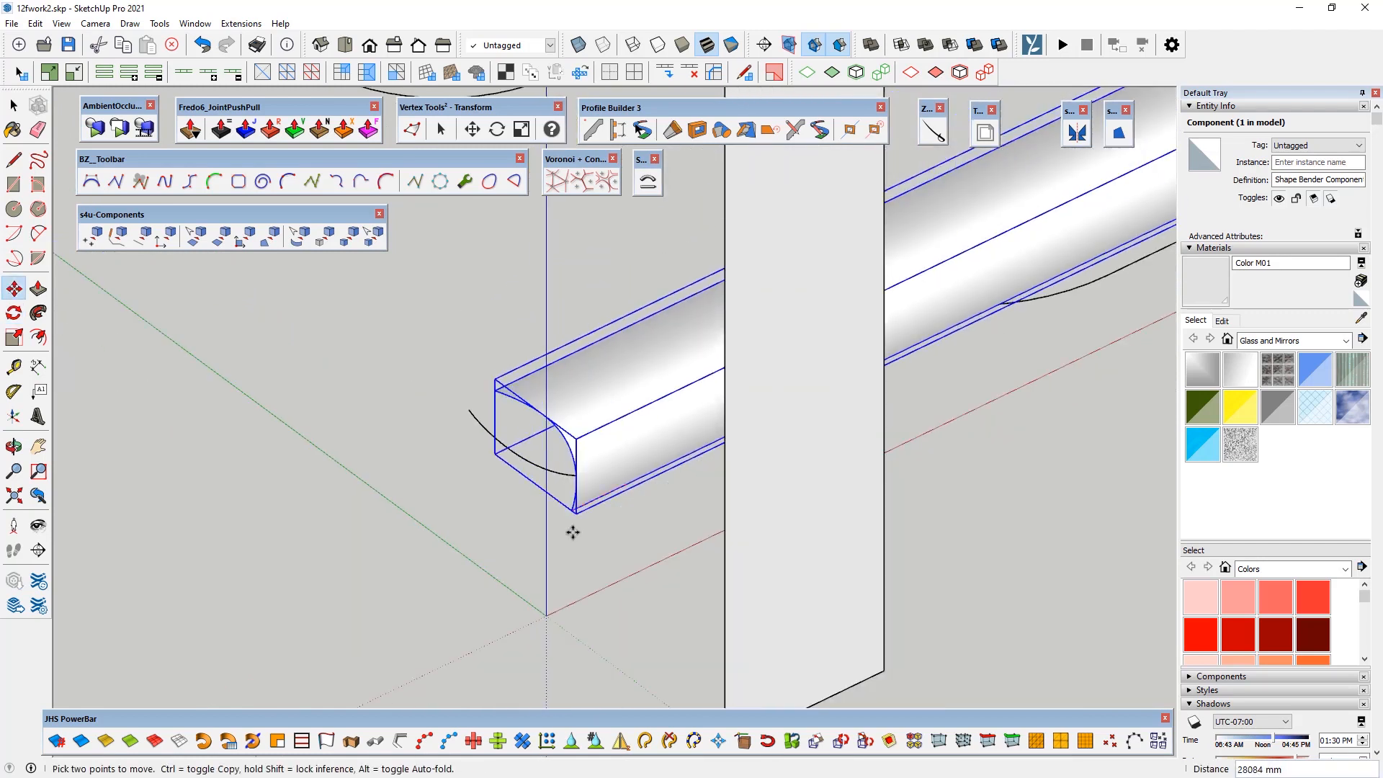
{"action": "scroll", "coordinate": [575, 531], "scroll_direction": "up", "scroll_amount": 3}
{"action": "left_click", "coordinate": [526, 669]}
{"action": "scroll", "coordinate": [524, 636], "scroll_direction": "down", "scroll_amount": 2}
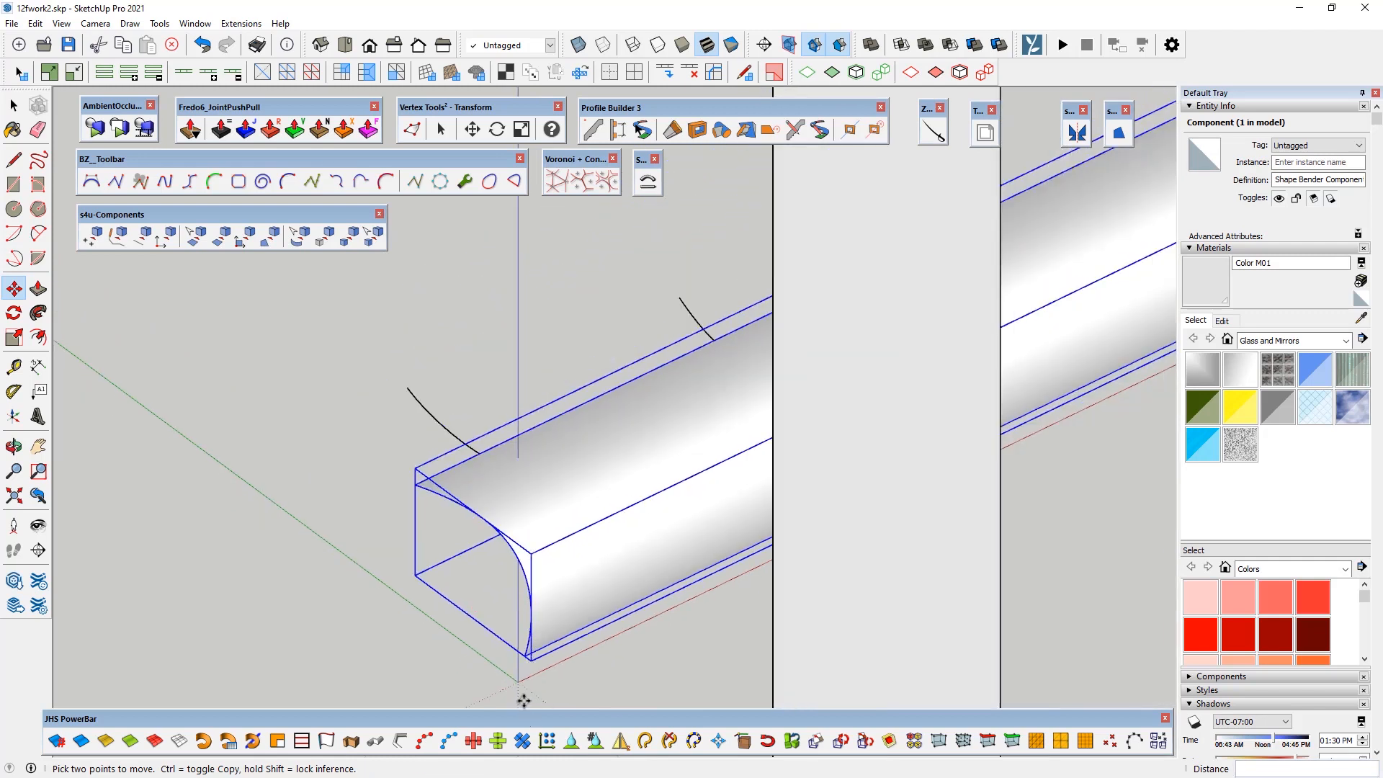
{"action": "scroll", "coordinate": [525, 639], "scroll_direction": "up", "scroll_amount": 4}
{"action": "left_click", "coordinate": [551, 481]}
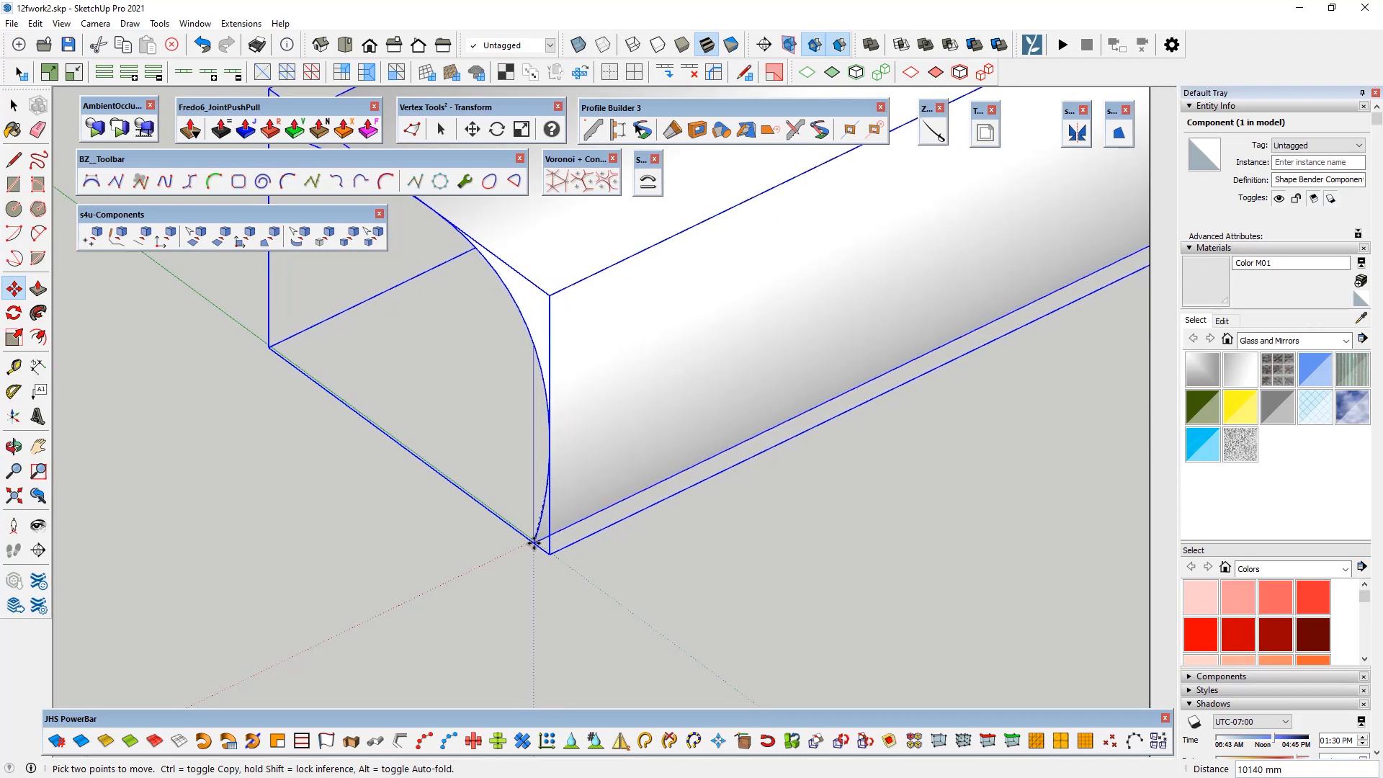
{"action": "key", "text": "Escape"}
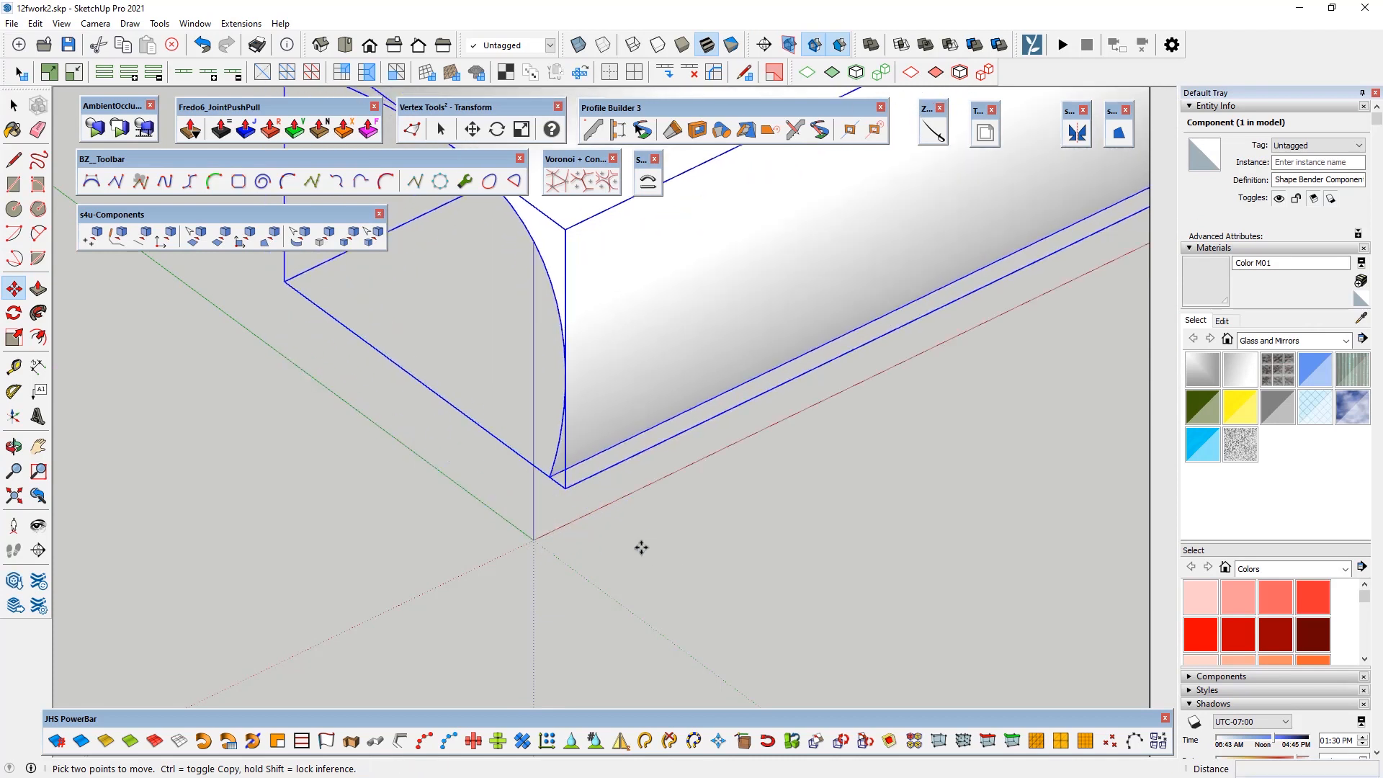
Step: Draw a small flat rectangle on the ground from the origin as a snapping reference beside the bent panel
{"action": "key", "text": "r"}
{"action": "left_click", "coordinate": [533, 540]}
{"action": "left_click", "coordinate": [377, 534]}
{"action": "left_click", "coordinate": [14, 105]}
{"action": "left_click", "coordinate": [618, 445]}
{"action": "left_click", "coordinate": [618, 445]}
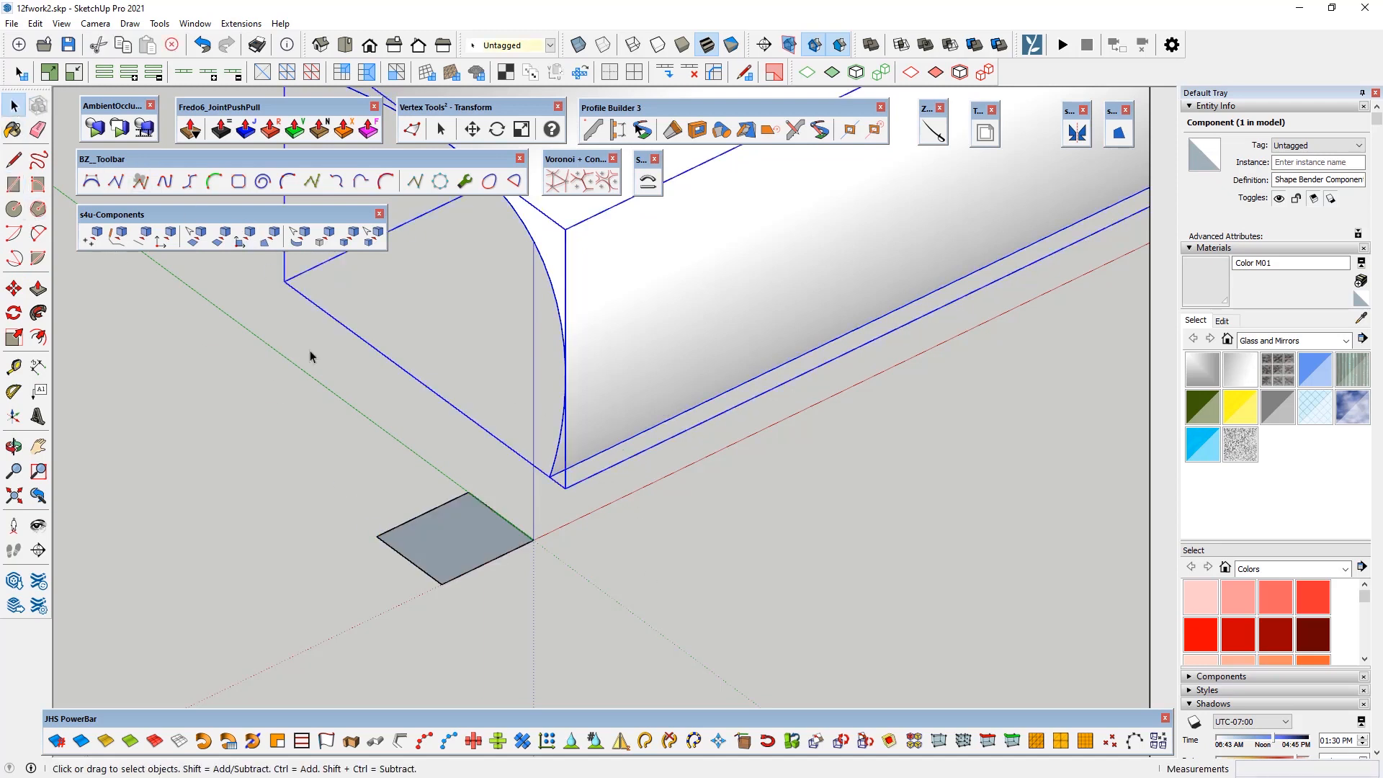
Step: Move the bent panel by the lower end of its curved edge onto the origin so its base lies on the red axis
{"action": "left_click", "coordinate": [14, 288]}
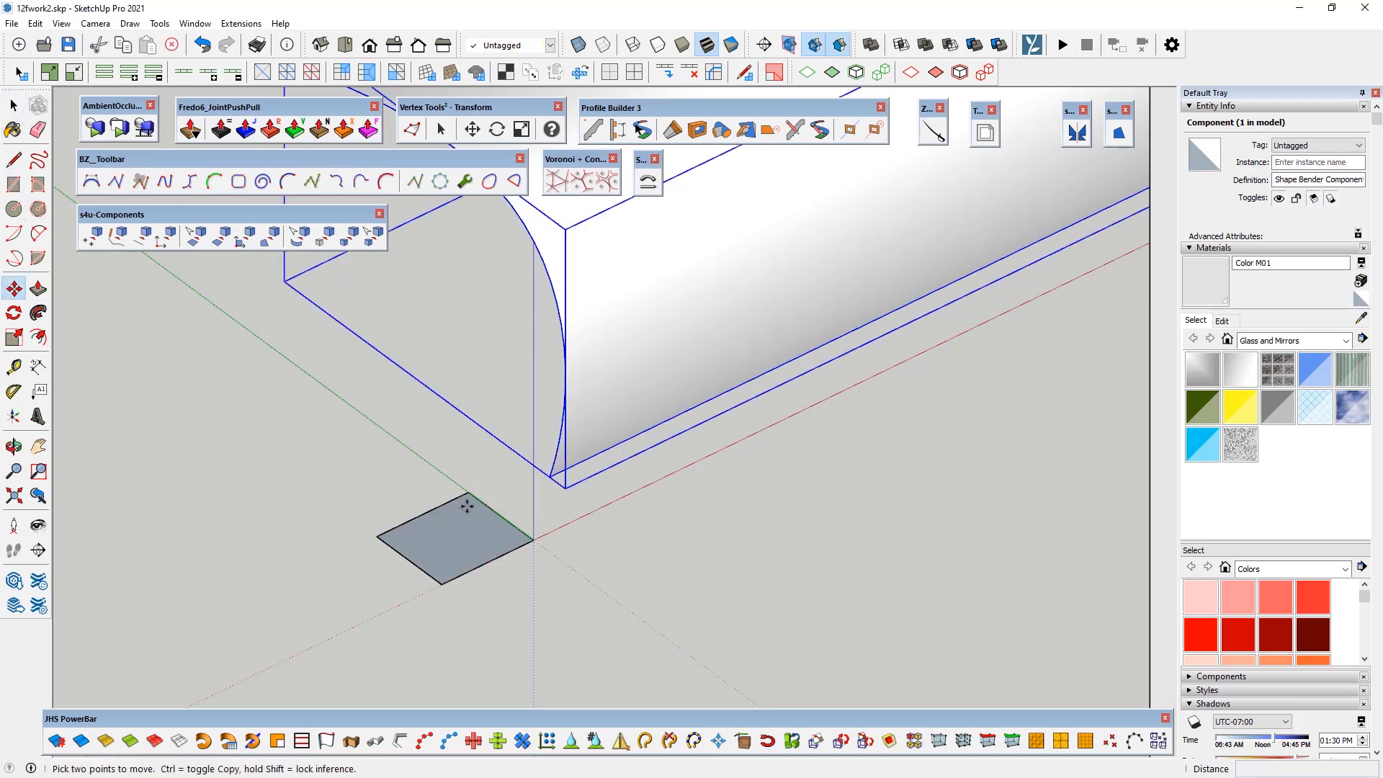
{"action": "left_click", "coordinate": [547, 476]}
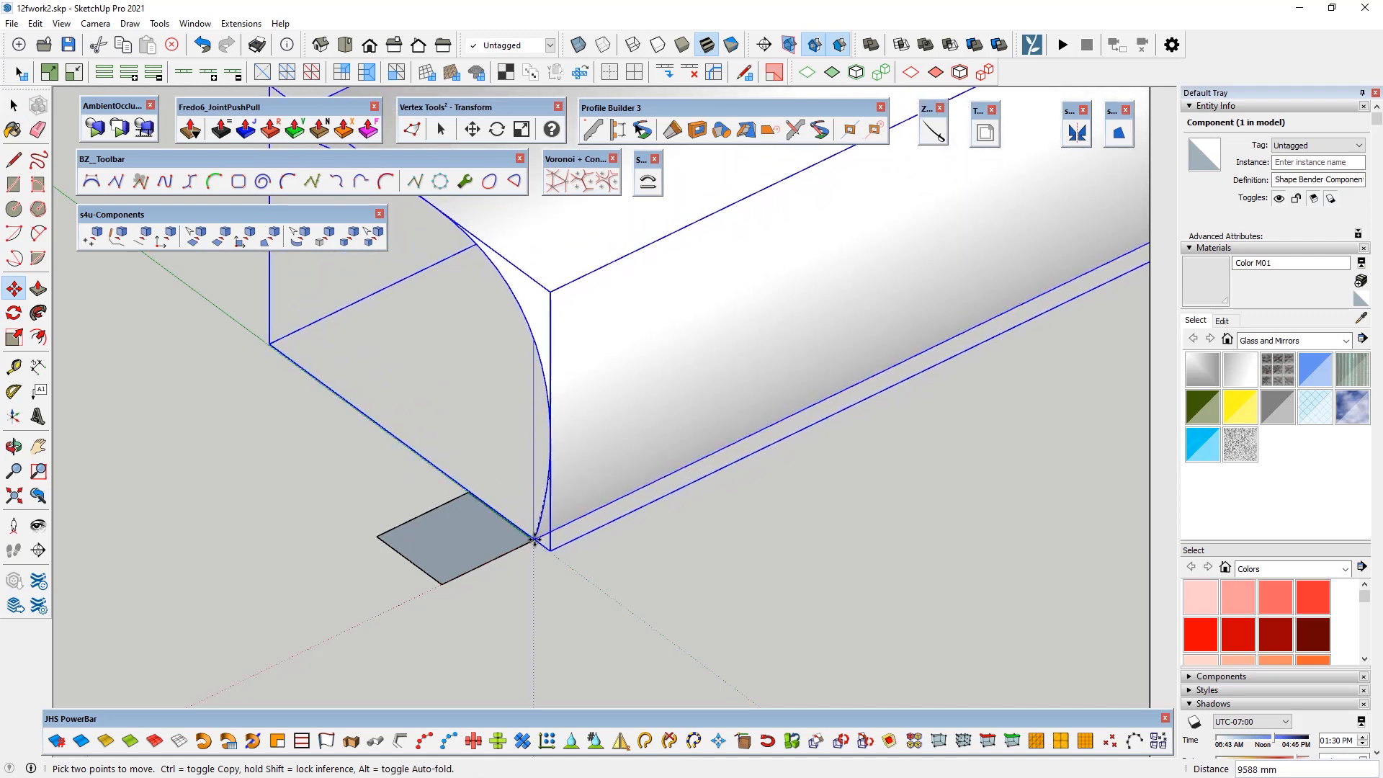
{"action": "middle_click_drag", "start_coordinate": [534, 539], "coordinate": [510, 437]}
{"action": "left_click", "coordinate": [497, 426]}
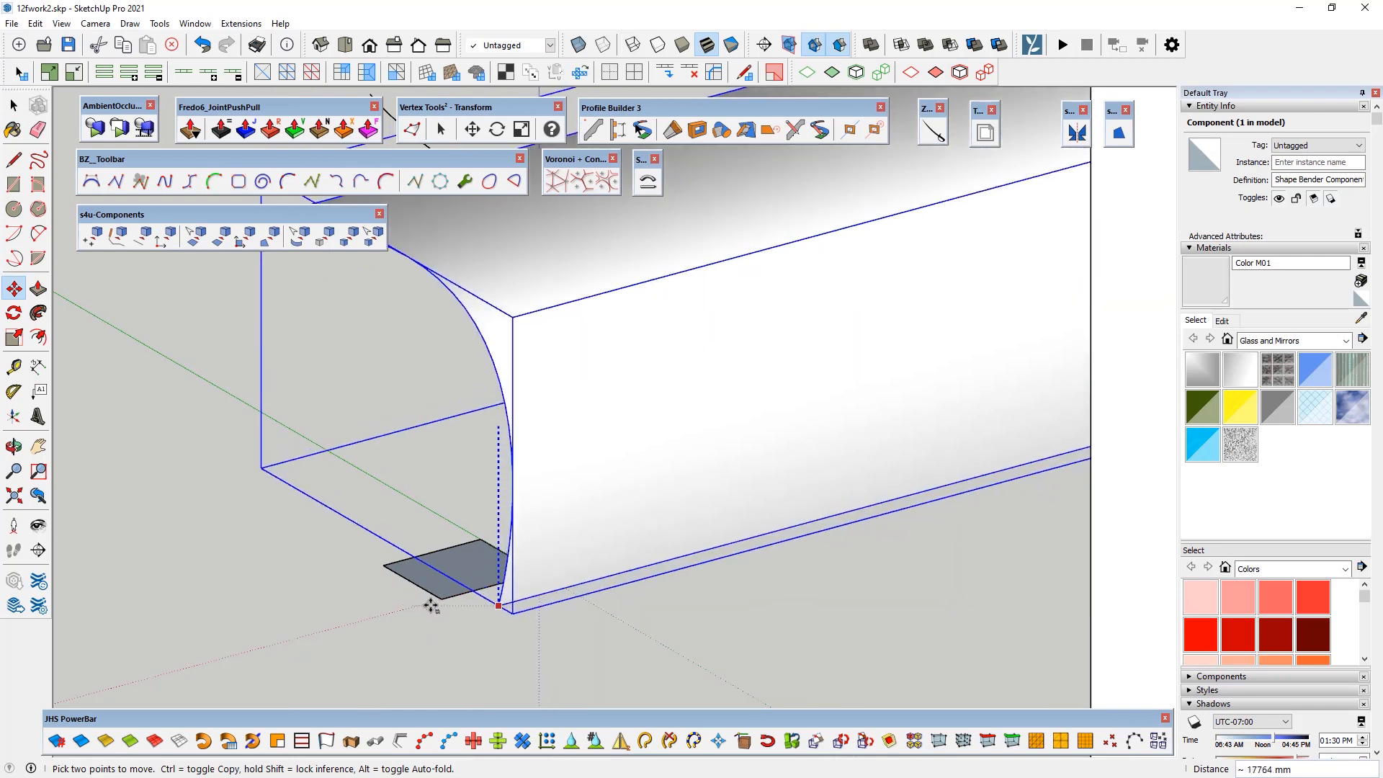
{"action": "left_click", "coordinate": [442, 599]}
{"action": "scroll", "coordinate": [396, 522], "scroll_direction": "down", "scroll_amount": 2}
{"action": "middle_click_drag", "start_coordinate": [401, 528], "coordinate": [540, 531]}
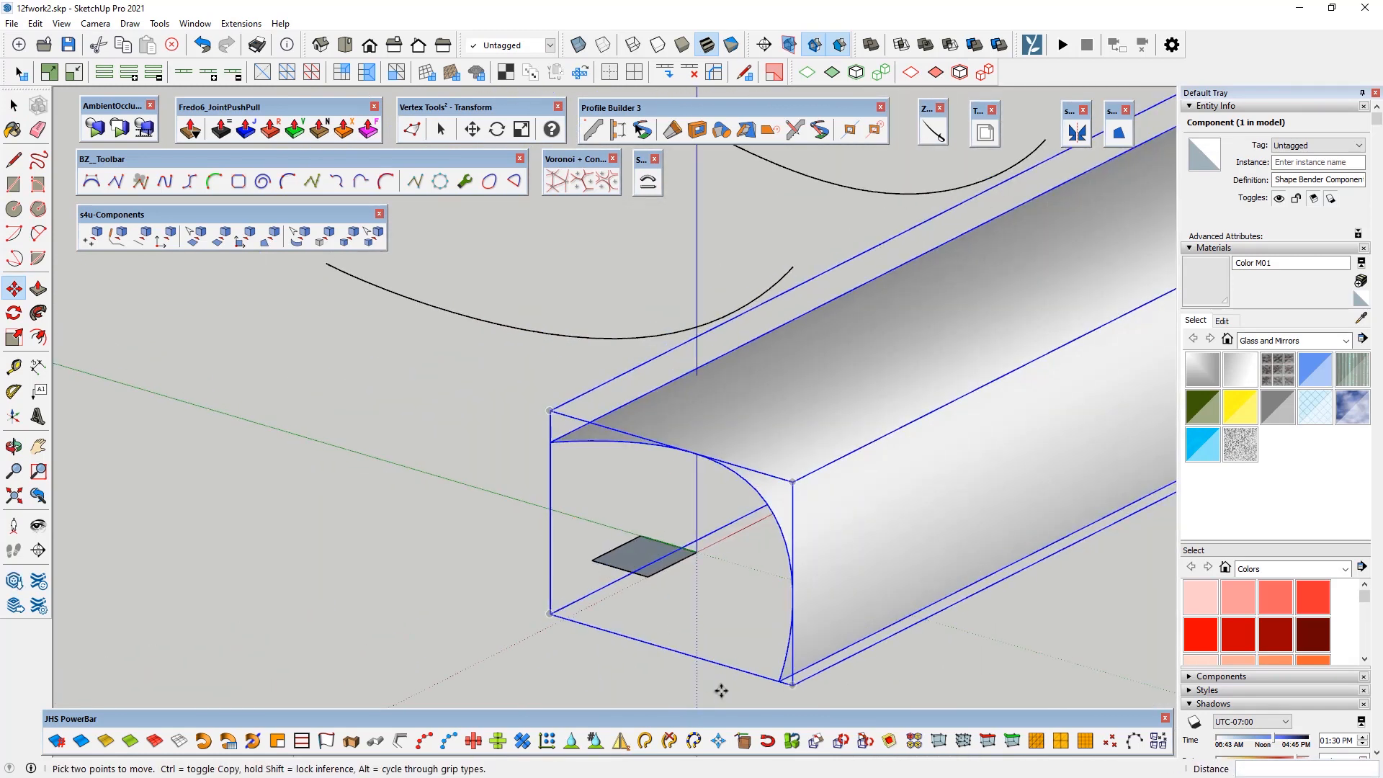
{"action": "left_click", "coordinate": [779, 680]}
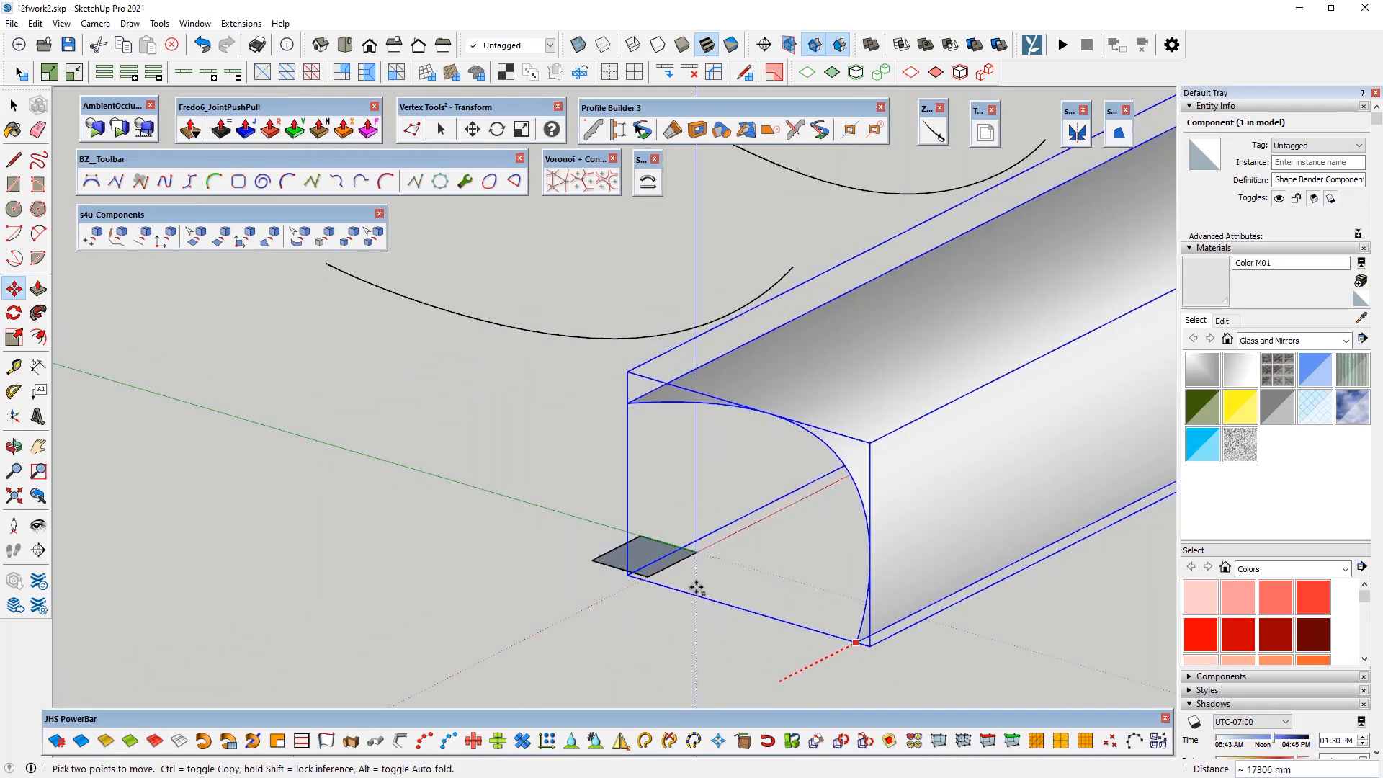
{"action": "left_click", "coordinate": [907, 615]}
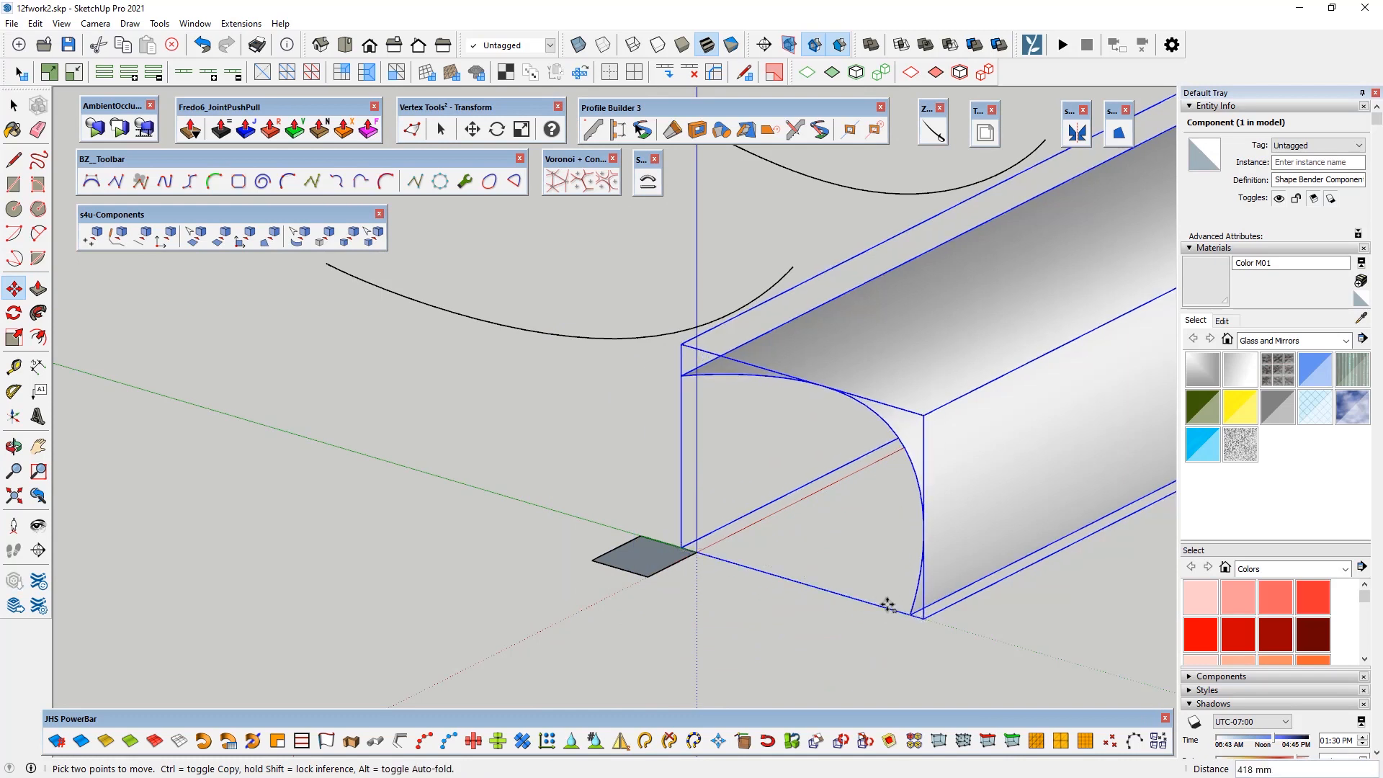
{"action": "left_click", "coordinate": [696, 555]}
{"action": "middle_click_drag", "start_coordinate": [710, 565], "coordinate": [188, 370]}
Step: Group the small rectangle at the origin and draw a line about 411,700 mm long on the red axis along the bent panel's base
{"action": "key", "text": "space"}
{"action": "left_click", "coordinate": [244, 573]}
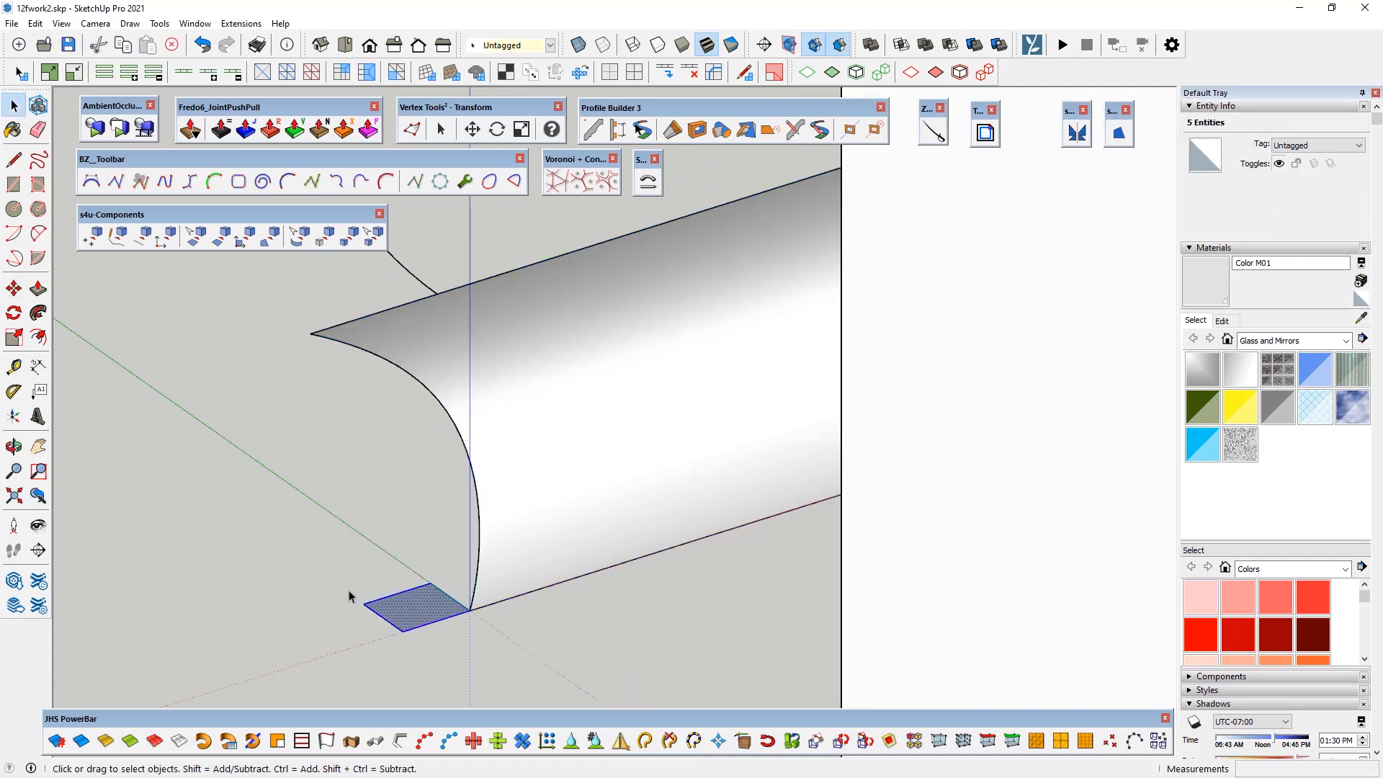
{"action": "right_click", "coordinate": [400, 608]}
{"action": "left_click", "coordinate": [461, 227]}
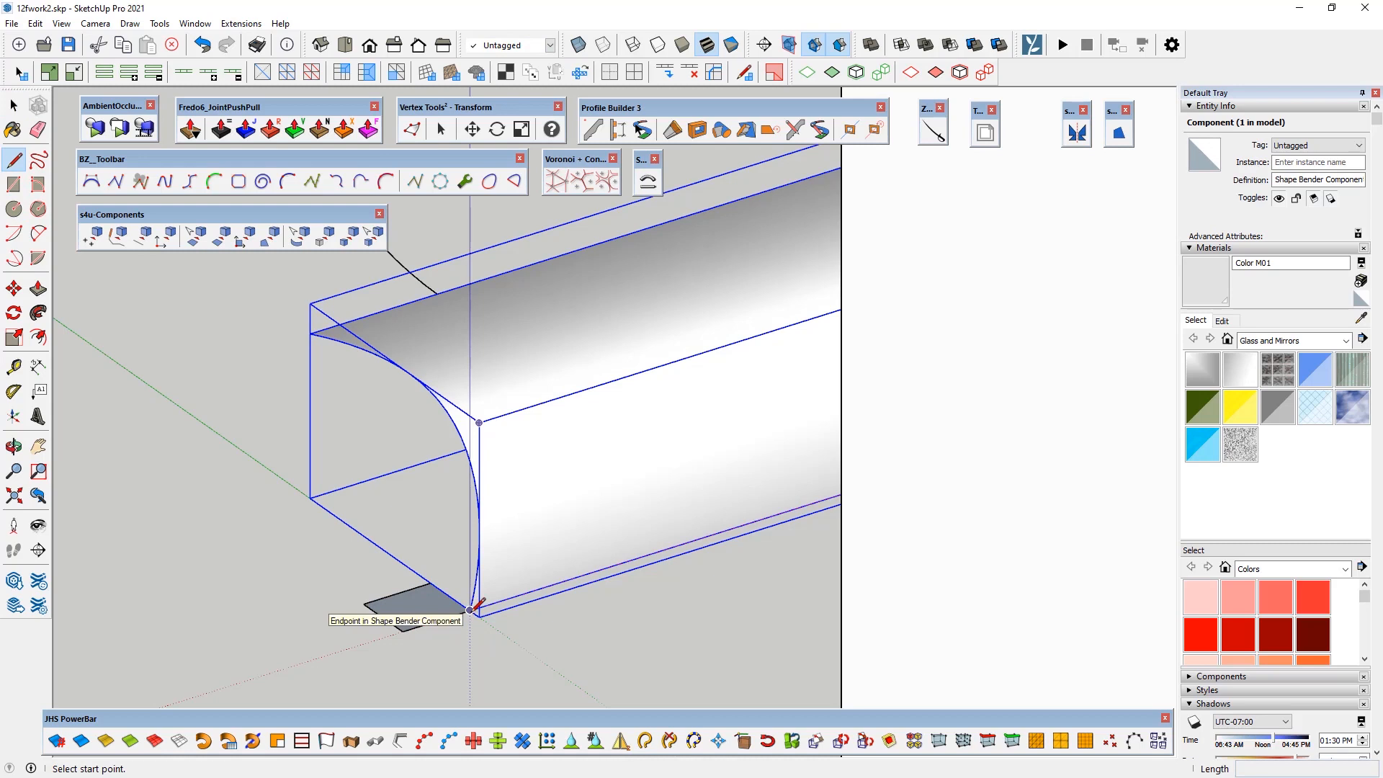
{"action": "left_click", "coordinate": [469, 609]}
{"action": "scroll", "coordinate": [470, 609], "scroll_direction": "down", "scroll_amount": 5}
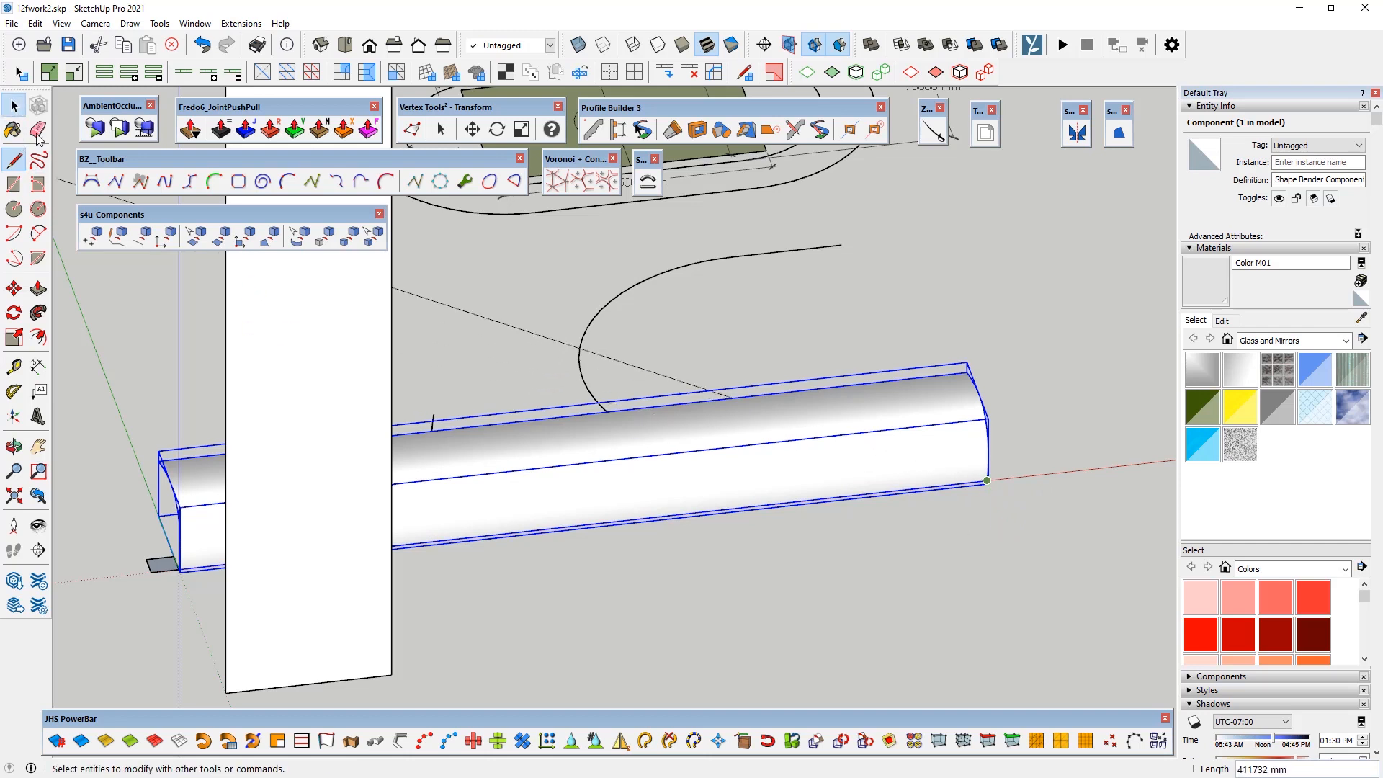
{"action": "left_click", "coordinate": [14, 106]}
{"action": "left_click", "coordinate": [795, 574]}
{"action": "scroll", "coordinate": [795, 574], "scroll_direction": "down", "scroll_amount": 1}
{"action": "middle_click_drag", "start_coordinate": [795, 574], "coordinate": [352, 477]}
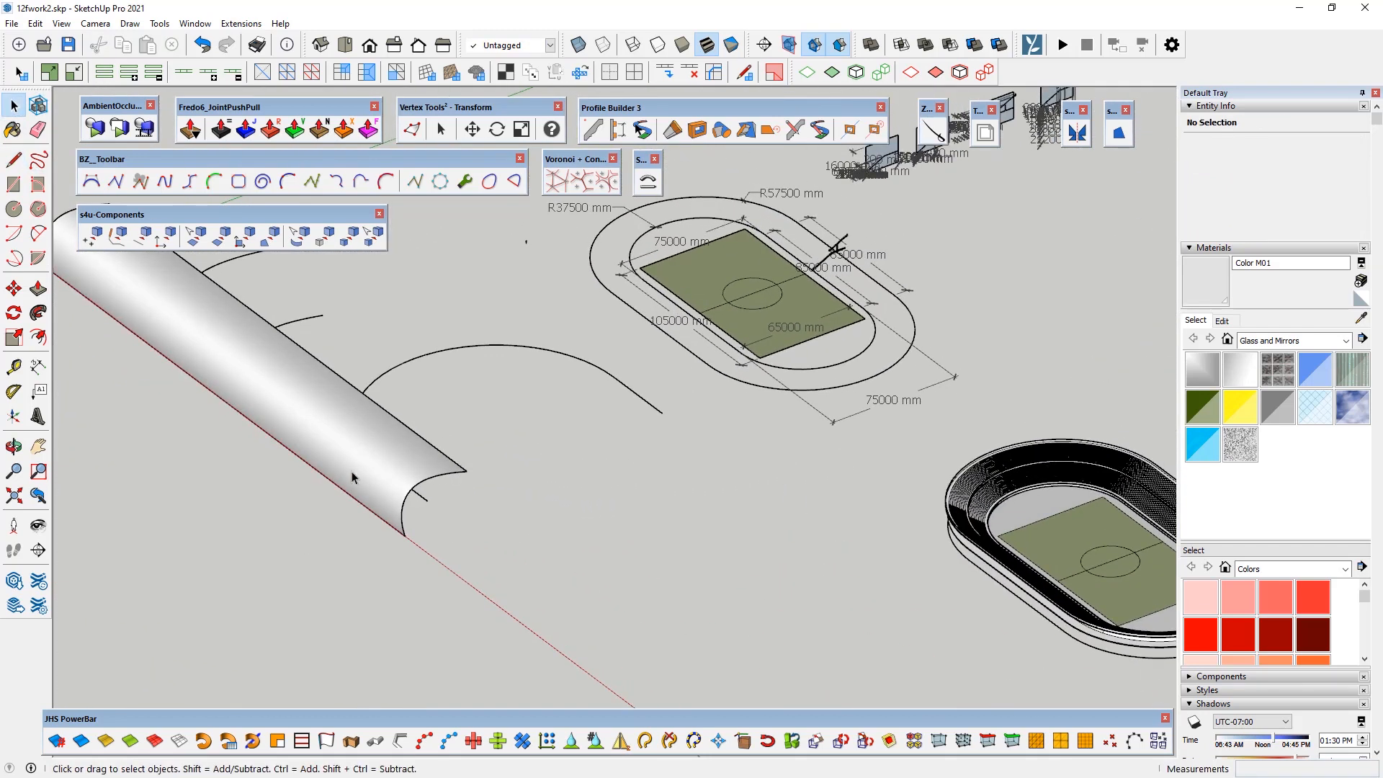
Step: Bend the curved panel component along the large U-shaped curve with Shape Bender, using the red-axis line as the reference
{"action": "left_click", "coordinate": [346, 452]}
{"action": "left_click", "coordinate": [648, 186]}
{"action": "left_click", "coordinate": [268, 439]}
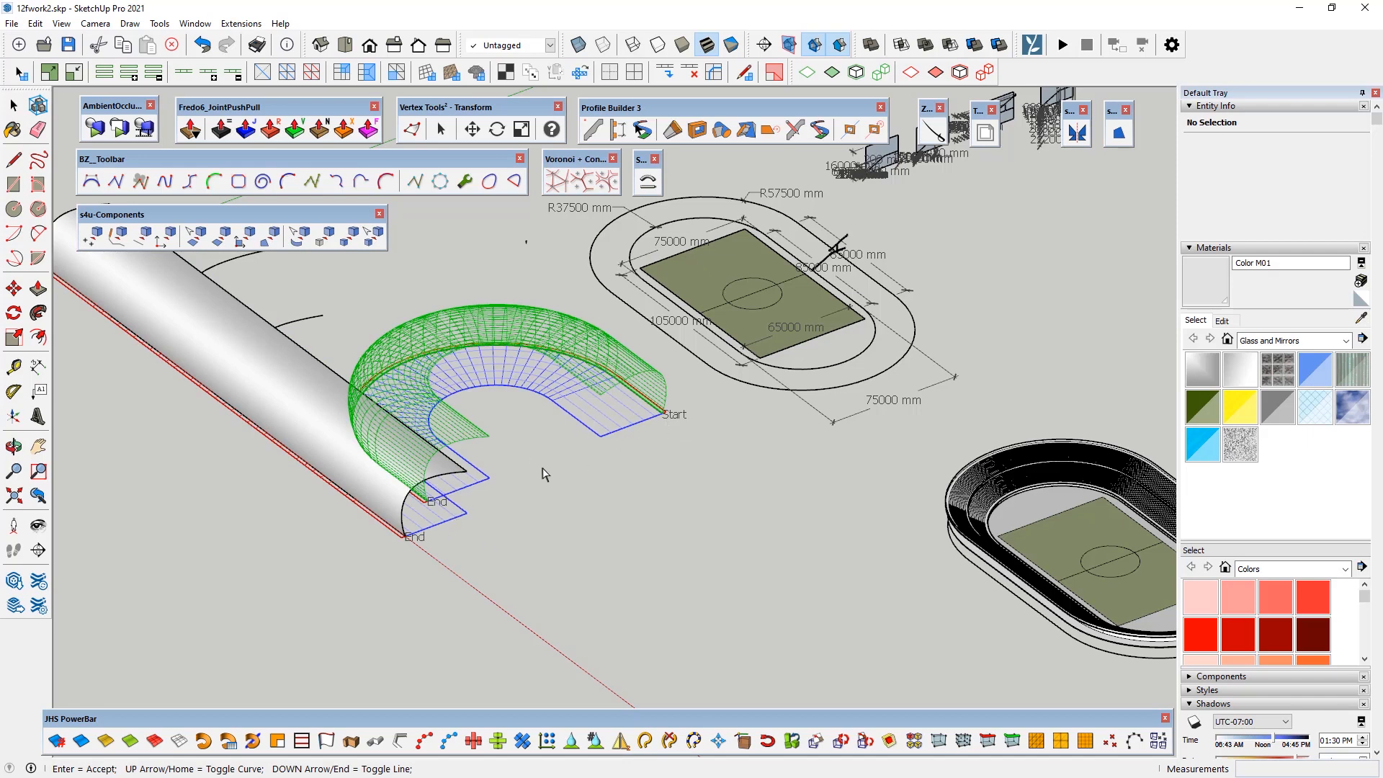
{"action": "middle_click_drag", "start_coordinate": [593, 545], "coordinate": [563, 541]}
{"action": "left_click", "coordinate": [352, 398]}
{"action": "middle_click_drag", "start_coordinate": [353, 398], "coordinate": [373, 481]}
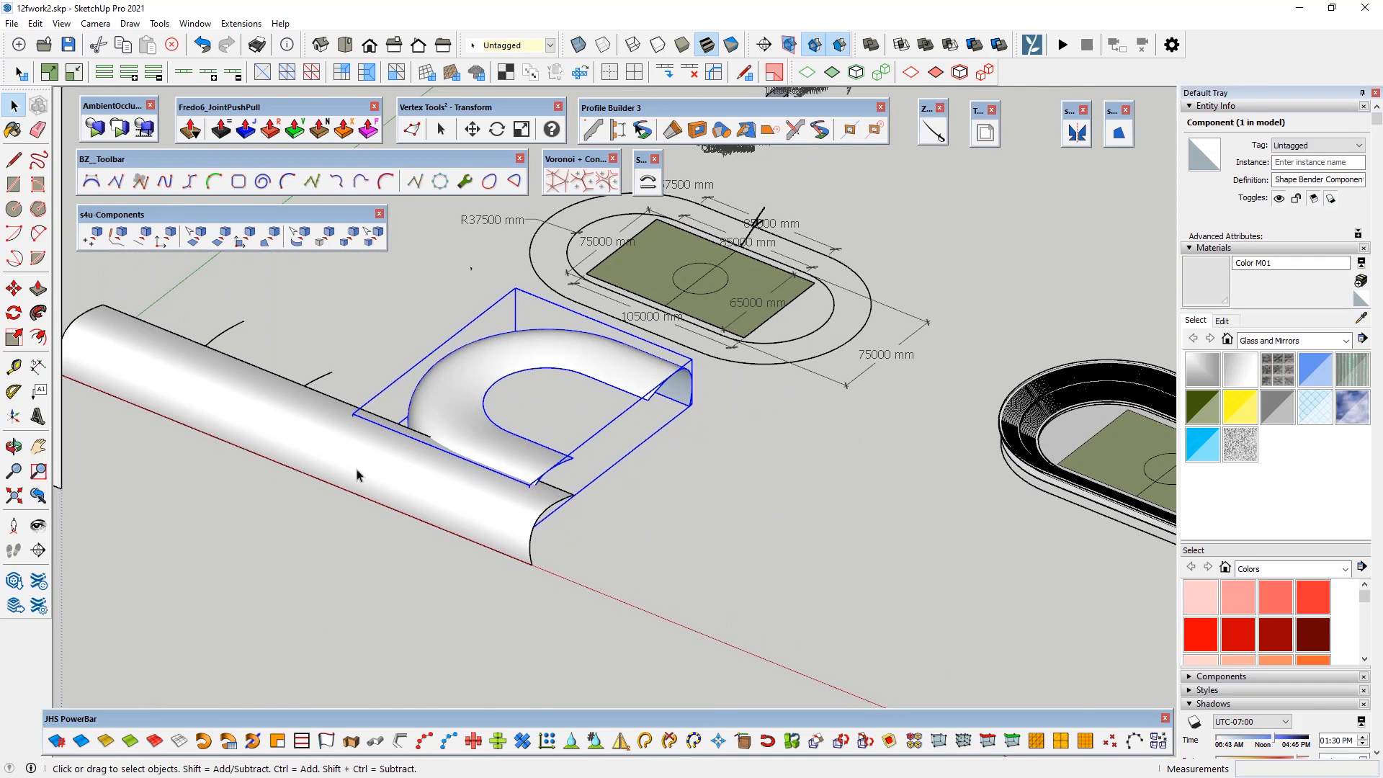
{"action": "middle_click_drag", "start_coordinate": [633, 503], "coordinate": [929, 619]}
Step: Move the U-shaped bent panel about 255,000 mm along the red axis, clear of the straight curved panel
{"action": "left_click", "coordinate": [666, 538]}
{"action": "middle_click_drag", "start_coordinate": [665, 537], "coordinate": [731, 542]}
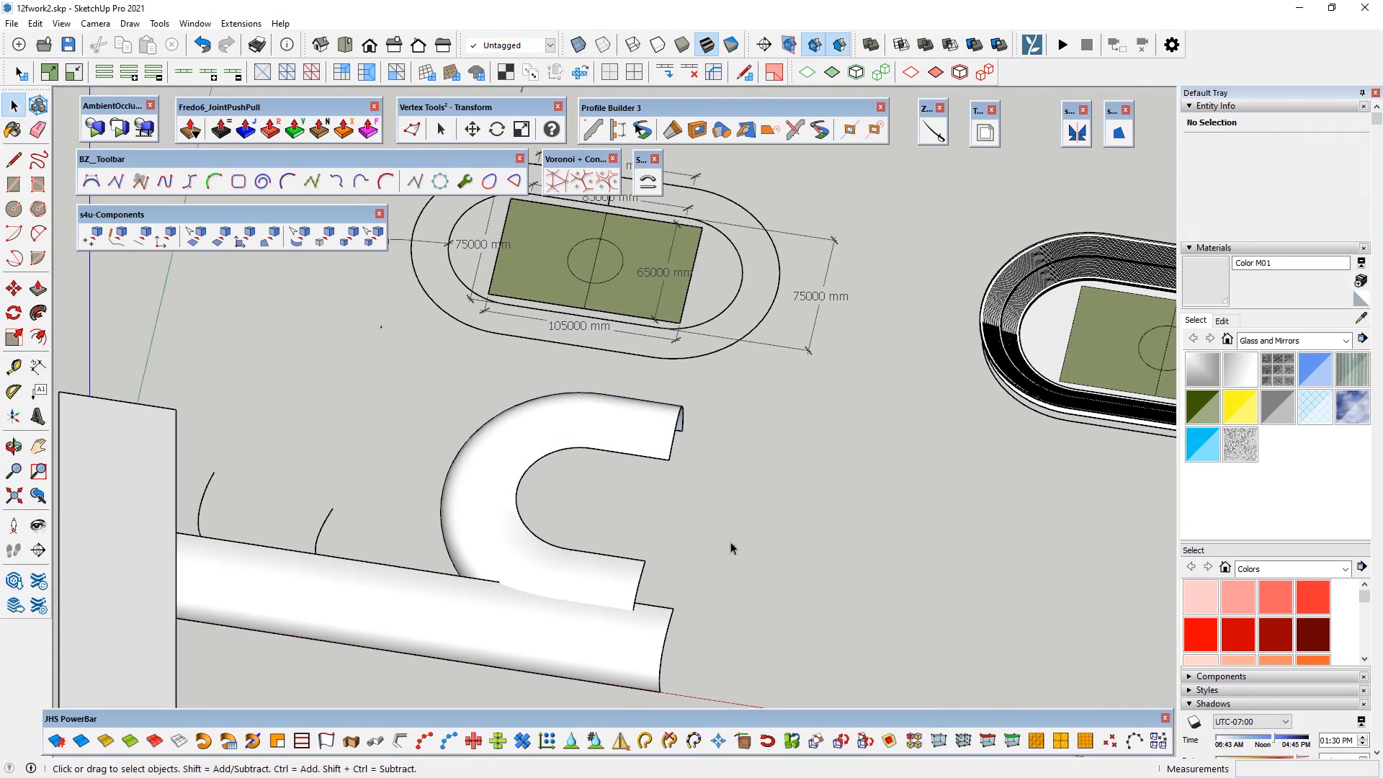
{"action": "left_click_drag", "start_coordinate": [737, 540], "coordinate": [442, 469]}
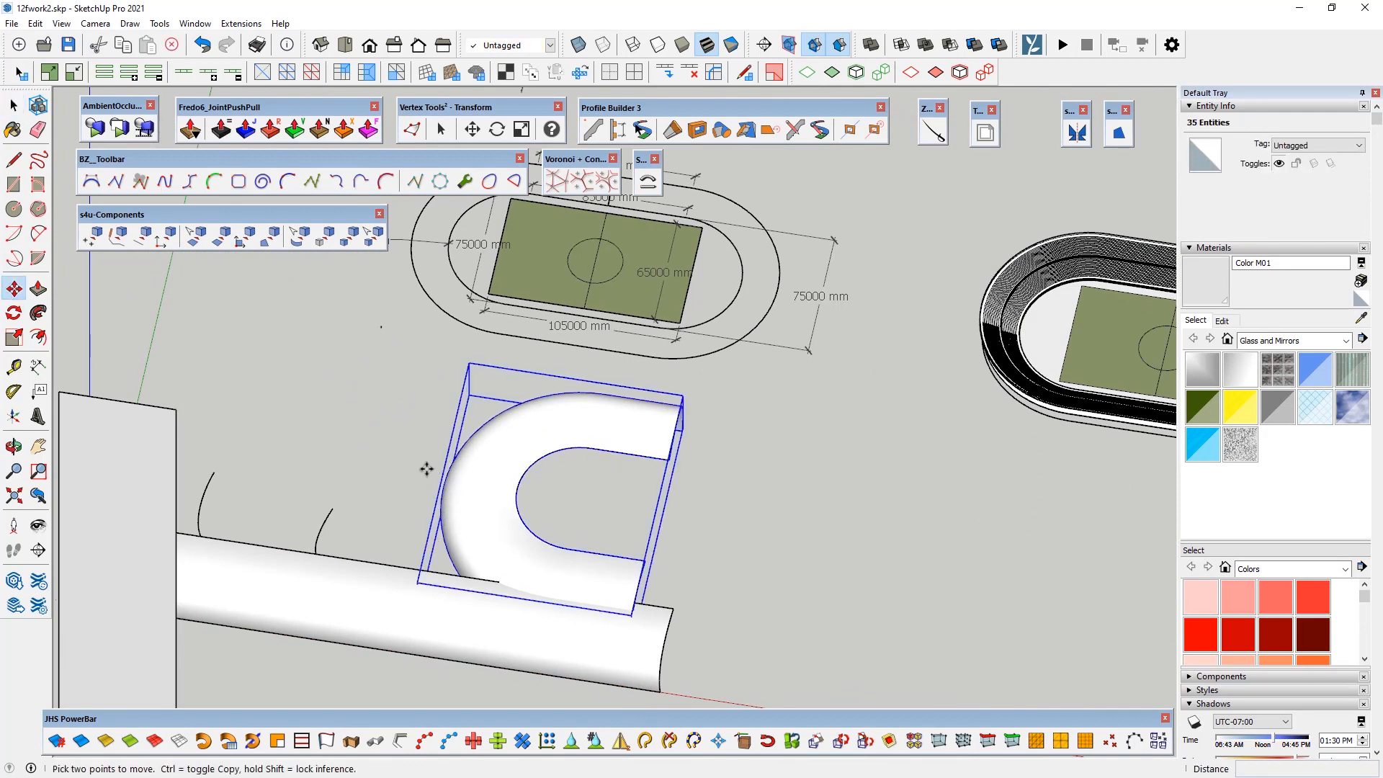
{"action": "left_click", "coordinate": [458, 493]}
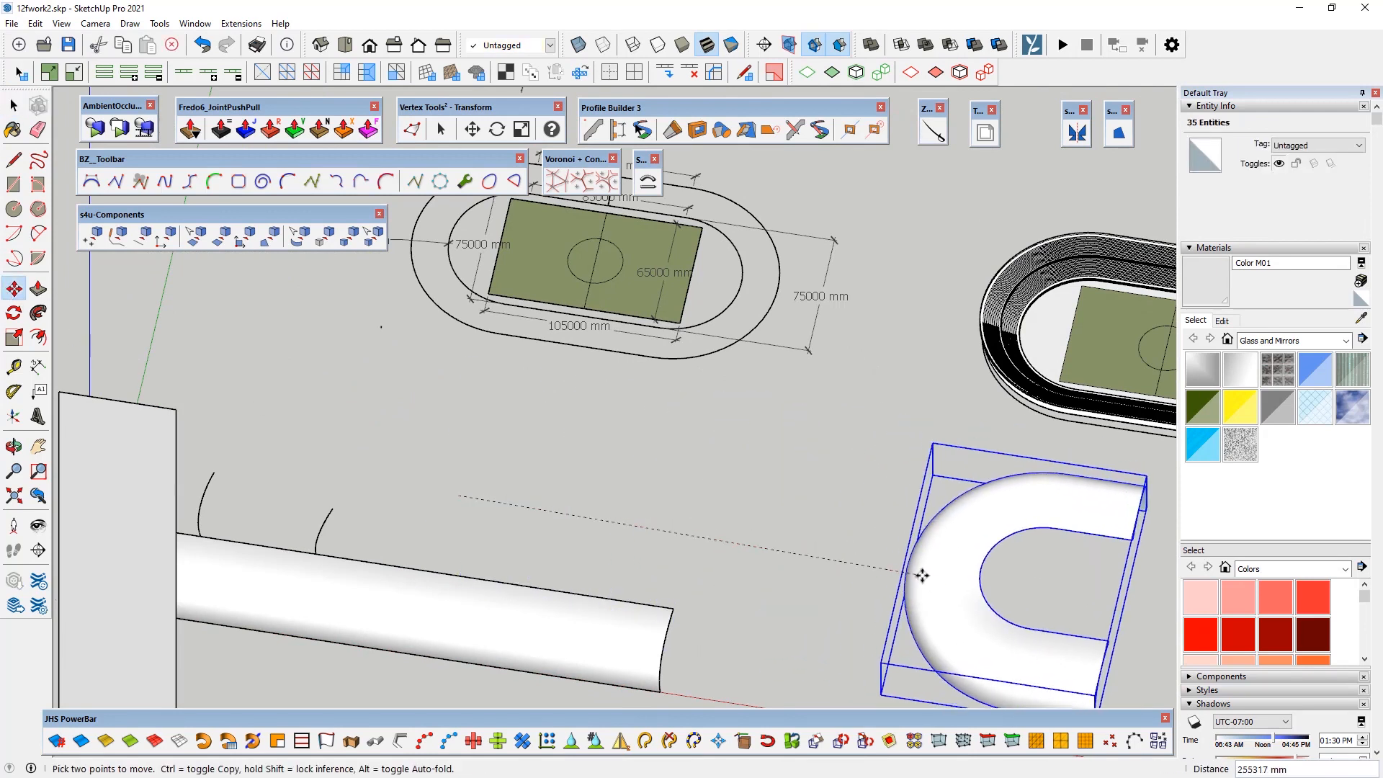
{"action": "left_click", "coordinate": [927, 571]}
{"action": "key", "text": "space"}
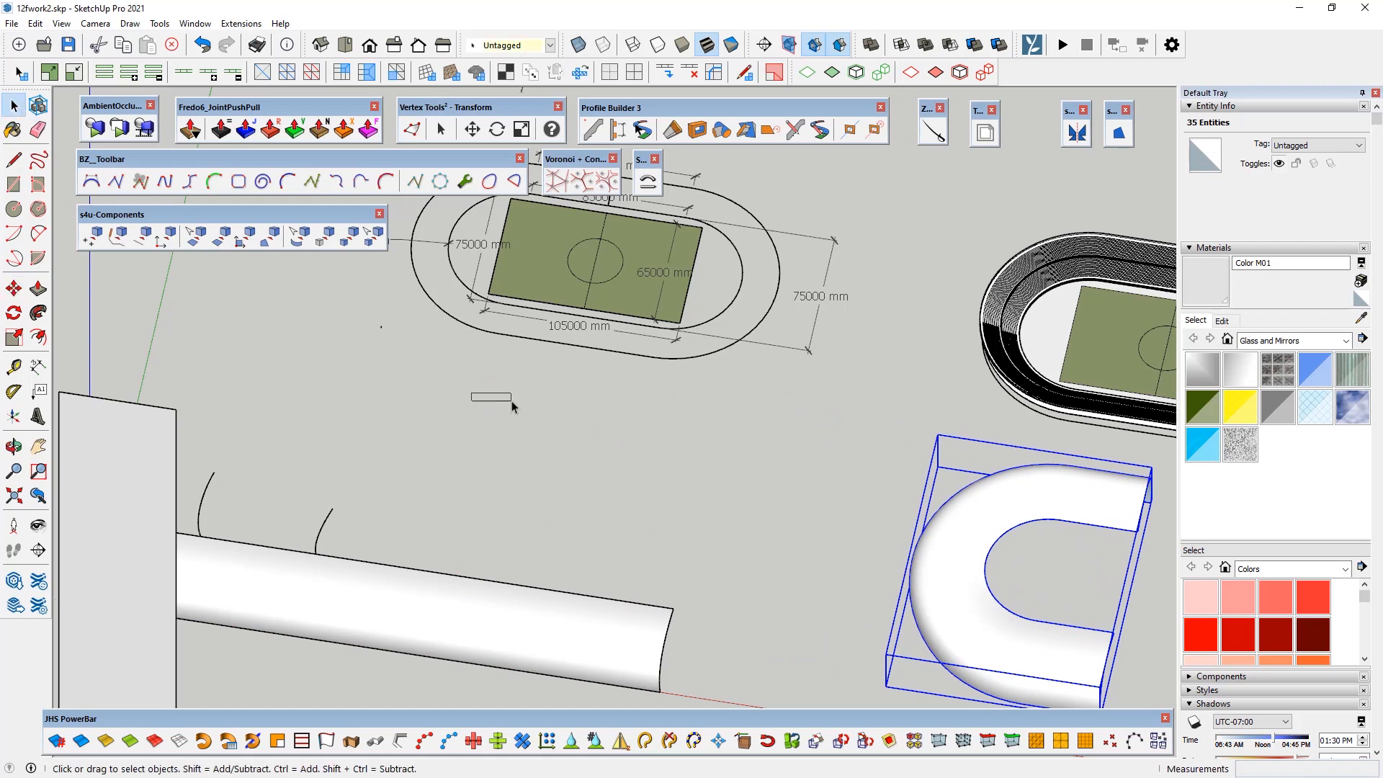
Step: Mirror the U-shaped panel across the plane of its open ends to form a complete stadium-shaped ring
{"action": "scroll", "coordinate": [494, 394], "scroll_direction": "down", "scroll_amount": 3}
{"action": "scroll", "coordinate": [935, 623], "scroll_direction": "up", "scroll_amount": 3}
{"action": "middle_click_drag", "start_coordinate": [684, 558], "coordinate": [396, 416]}
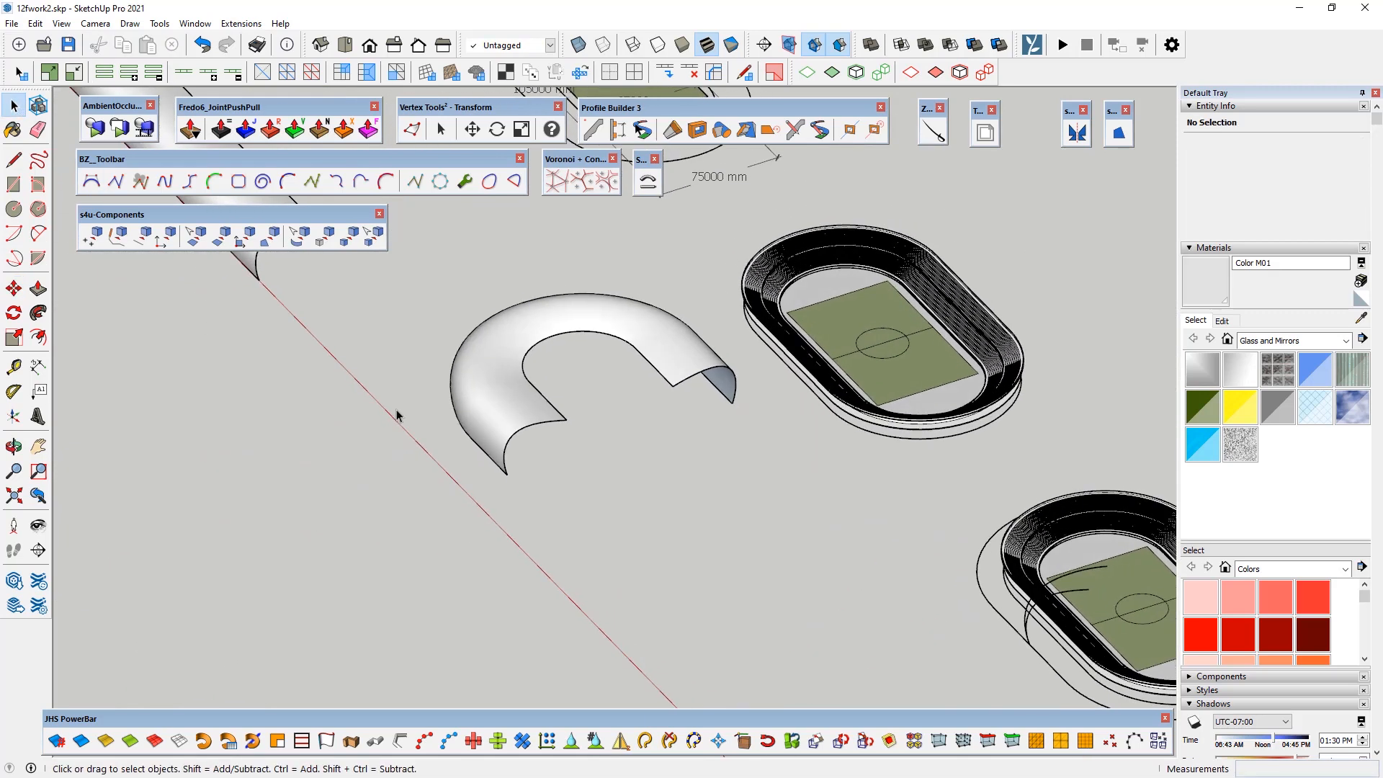
{"action": "left_click", "coordinate": [508, 406]}
{"action": "left_click", "coordinate": [1076, 133]}
{"action": "scroll", "coordinate": [501, 495], "scroll_direction": "up", "scroll_amount": 3}
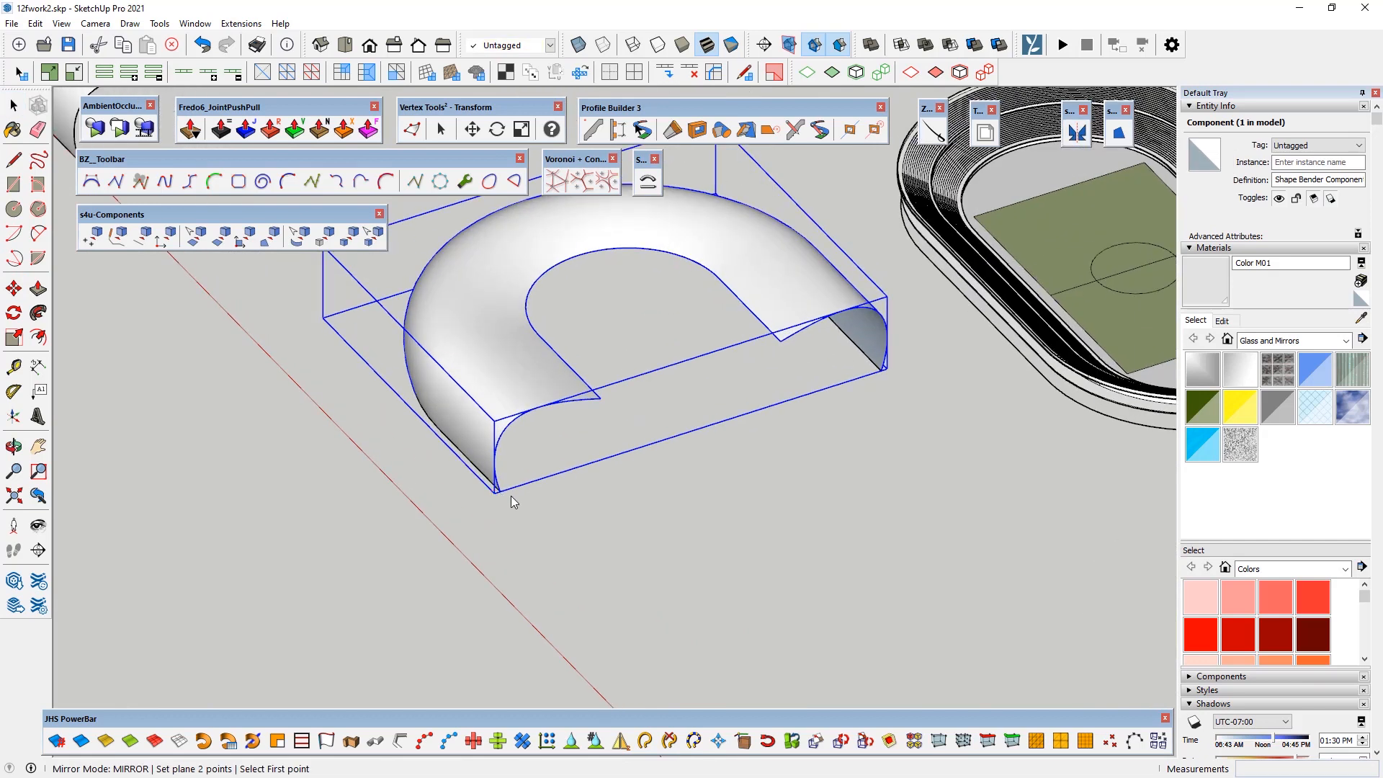
{"action": "scroll", "coordinate": [508, 495], "scroll_direction": "up", "scroll_amount": 4}
{"action": "left_click", "coordinate": [486, 486]}
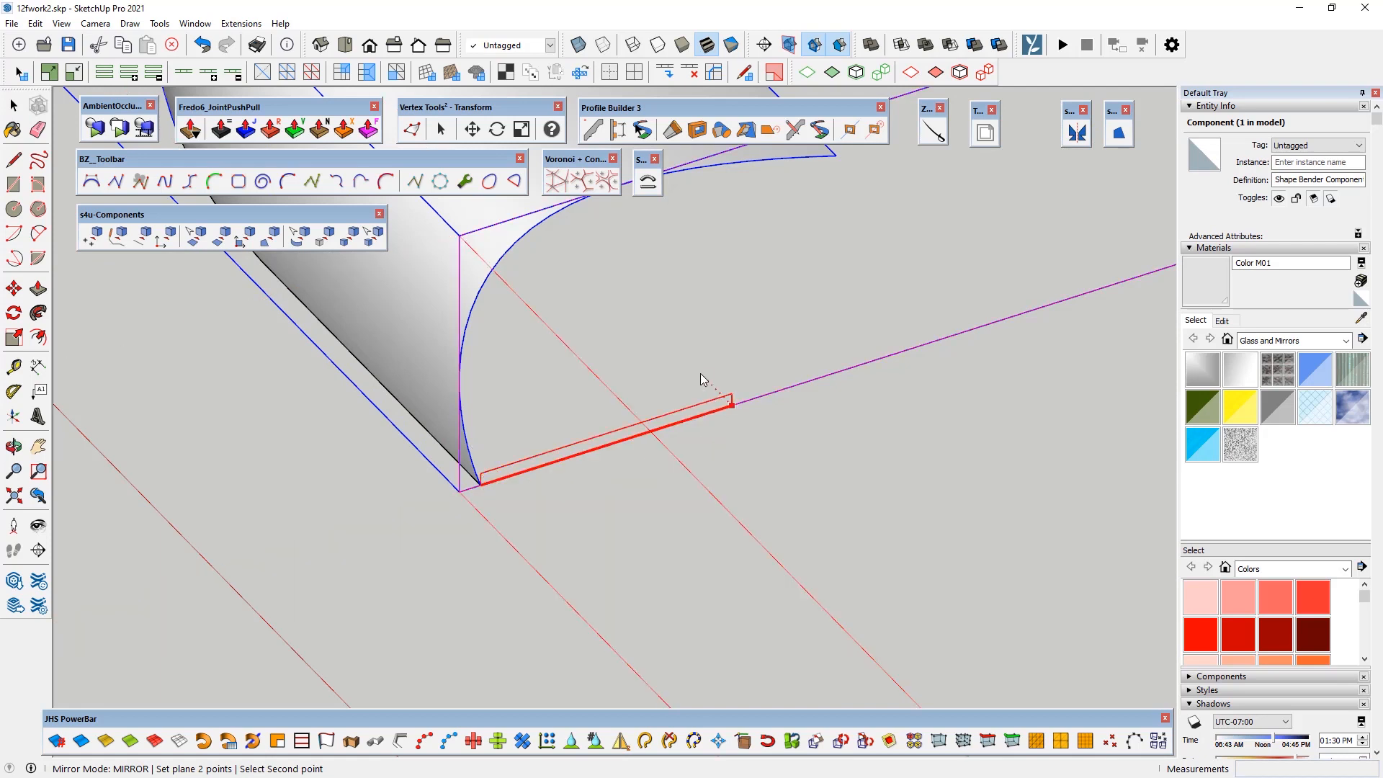
{"action": "left_click", "coordinate": [702, 414]}
{"action": "scroll", "coordinate": [474, 438], "scroll_direction": "down", "scroll_amount": 5}
{"action": "middle_click_drag", "start_coordinate": [451, 460], "coordinate": [722, 496]}
{"action": "scroll", "coordinate": [722, 495], "scroll_direction": "down", "scroll_amount": 2}
{"action": "middle_click_drag", "start_coordinate": [504, 358], "coordinate": [573, 387]}
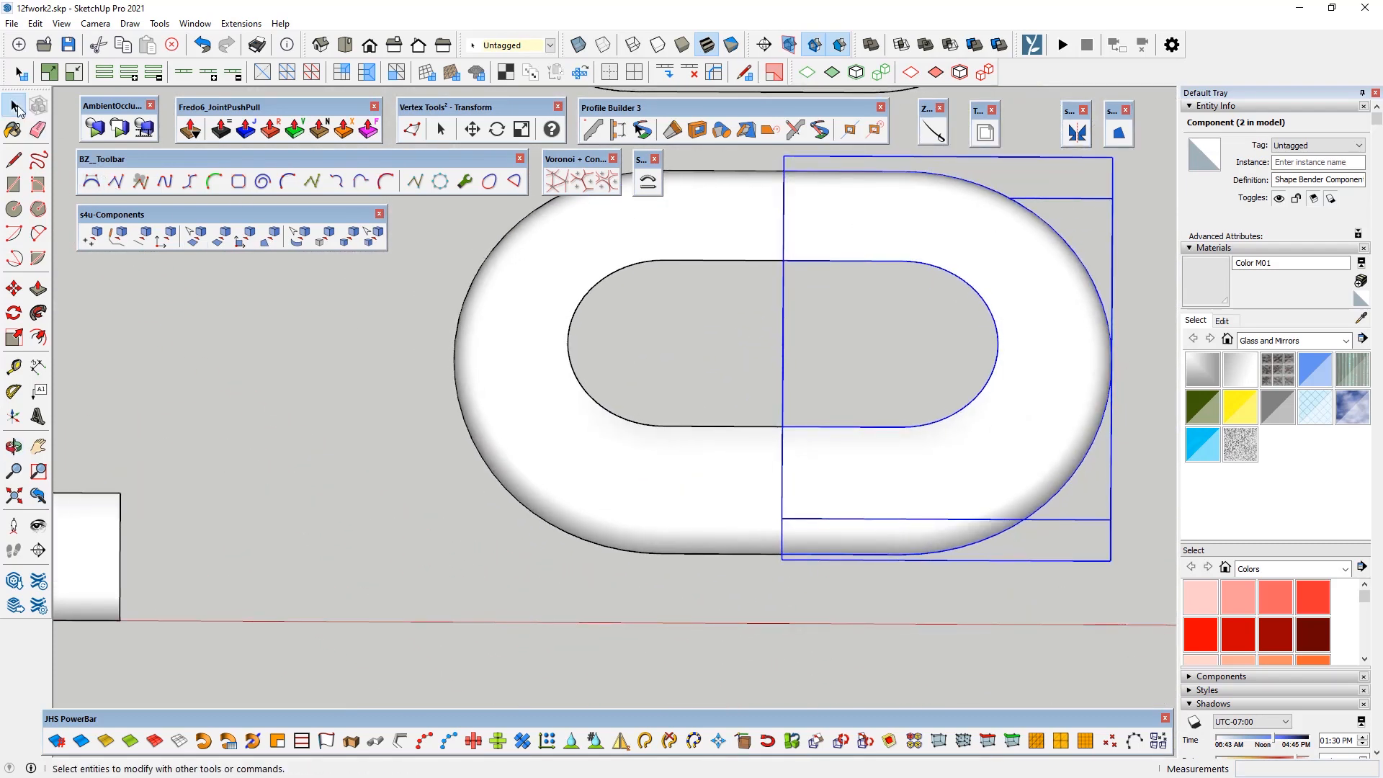
Step: Copy both ring halves about 345,000 mm along the red axis
{"action": "left_click", "coordinate": [267, 379]}
{"action": "middle_click_drag", "start_coordinate": [266, 379], "coordinate": [302, 379]}
{"action": "scroll", "coordinate": [288, 374], "scroll_direction": "down", "scroll_amount": 3}
{"action": "middle_click_drag", "start_coordinate": [527, 400], "coordinate": [658, 439]}
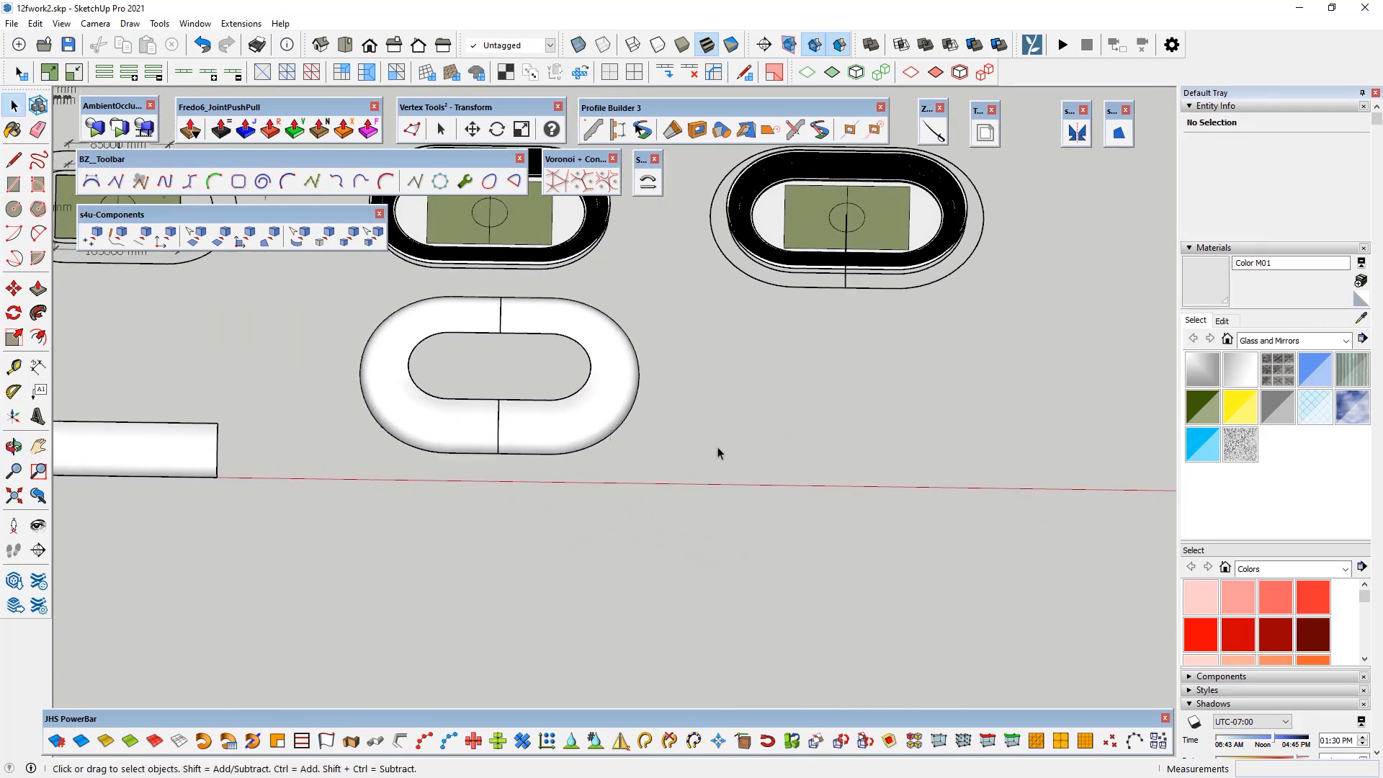
{"action": "left_click_drag", "start_coordinate": [449, 396], "coordinate": [315, 327]}
{"action": "left_click", "coordinate": [13, 288]}
{"action": "key", "text": "ctrl"}
{"action": "left_click", "coordinate": [410, 428]}
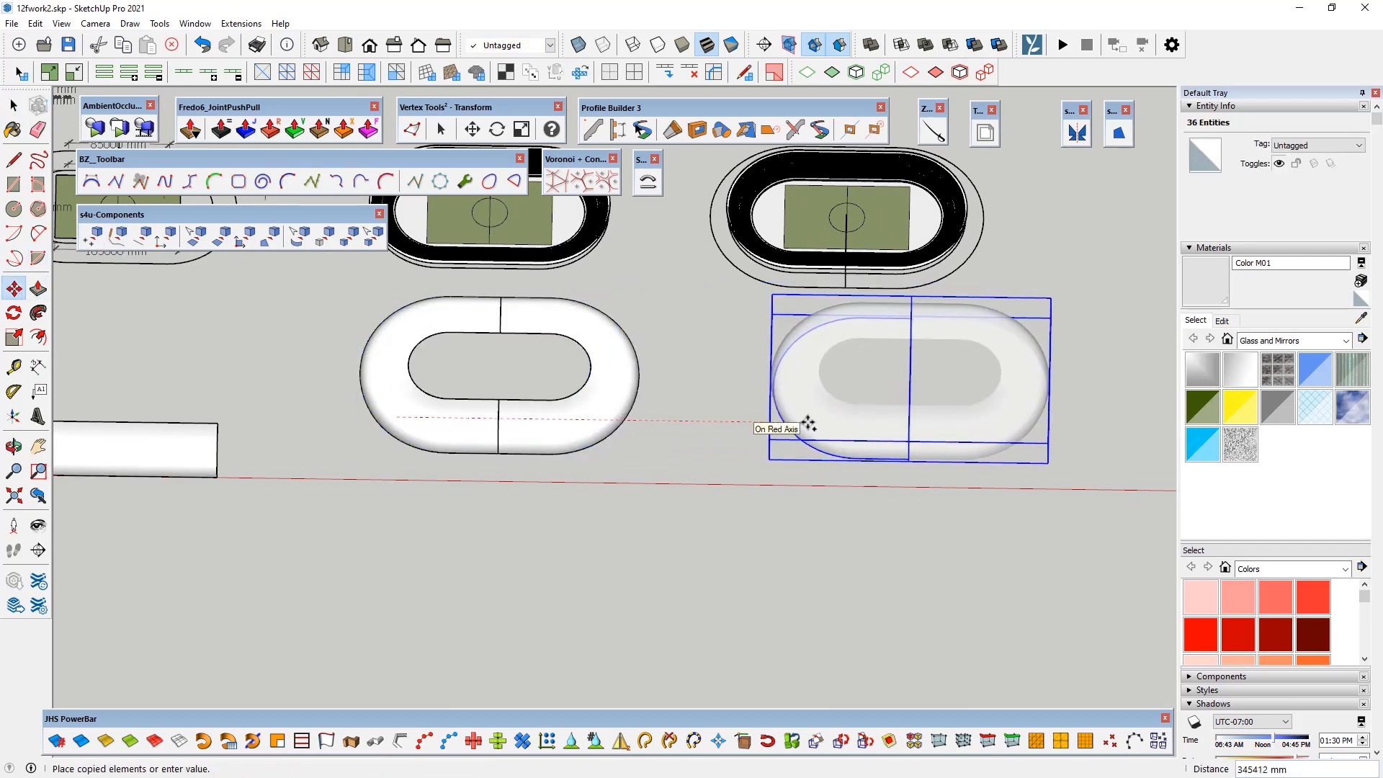
{"action": "left_click", "coordinate": [808, 420]}
Step: Delete the original pair of ring halves, keeping the U-shaped curve beneath them
{"action": "left_click", "coordinate": [13, 106]}
{"action": "left_click", "coordinate": [364, 437]}
{"action": "left_click", "coordinate": [446, 434]}
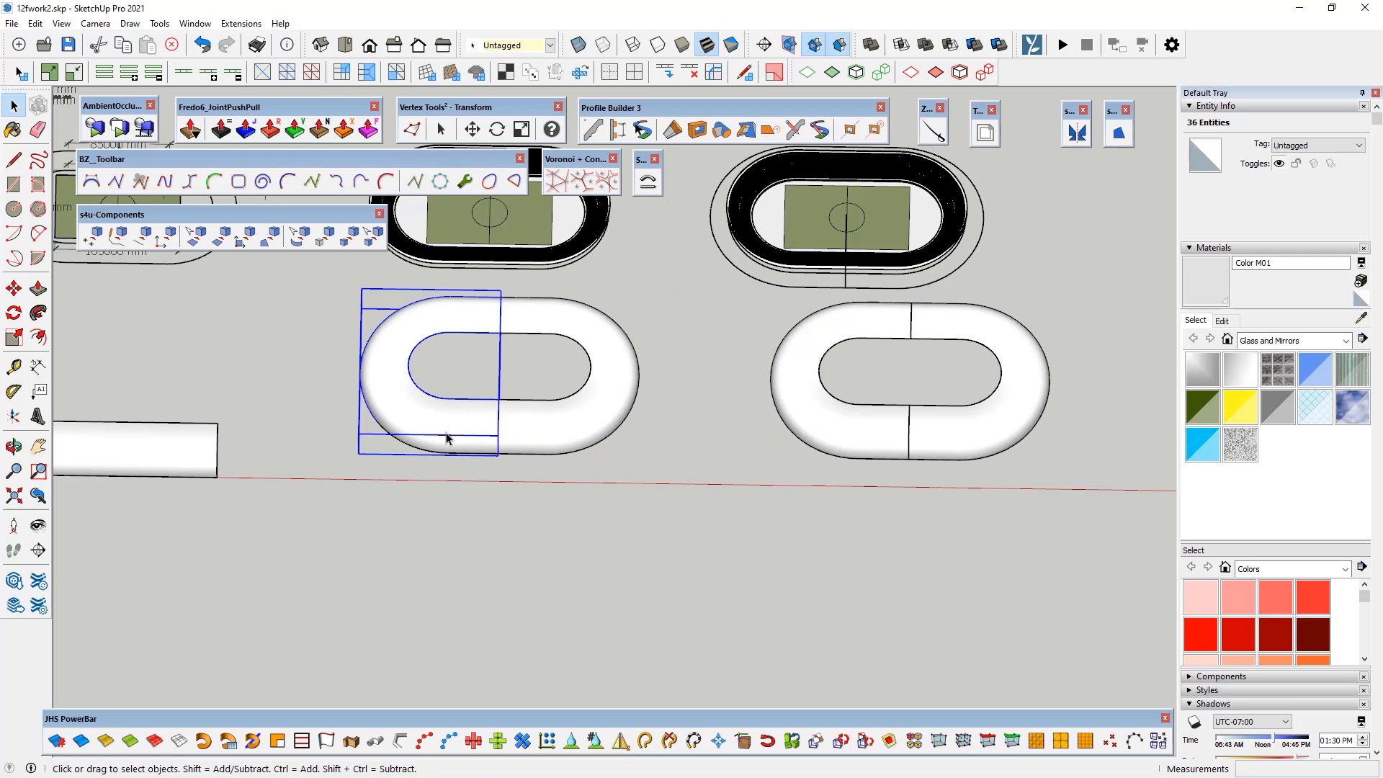
{"action": "key", "text": "Delete"}
Step: Explode both copied ring-half components into loose geometry
{"action": "scroll", "coordinate": [525, 407], "scroll_direction": "down", "scroll_amount": 3}
{"action": "scroll", "coordinate": [673, 410], "scroll_direction": "up", "scroll_amount": 3}
{"action": "middle_click_drag", "start_coordinate": [673, 411], "coordinate": [704, 484]}
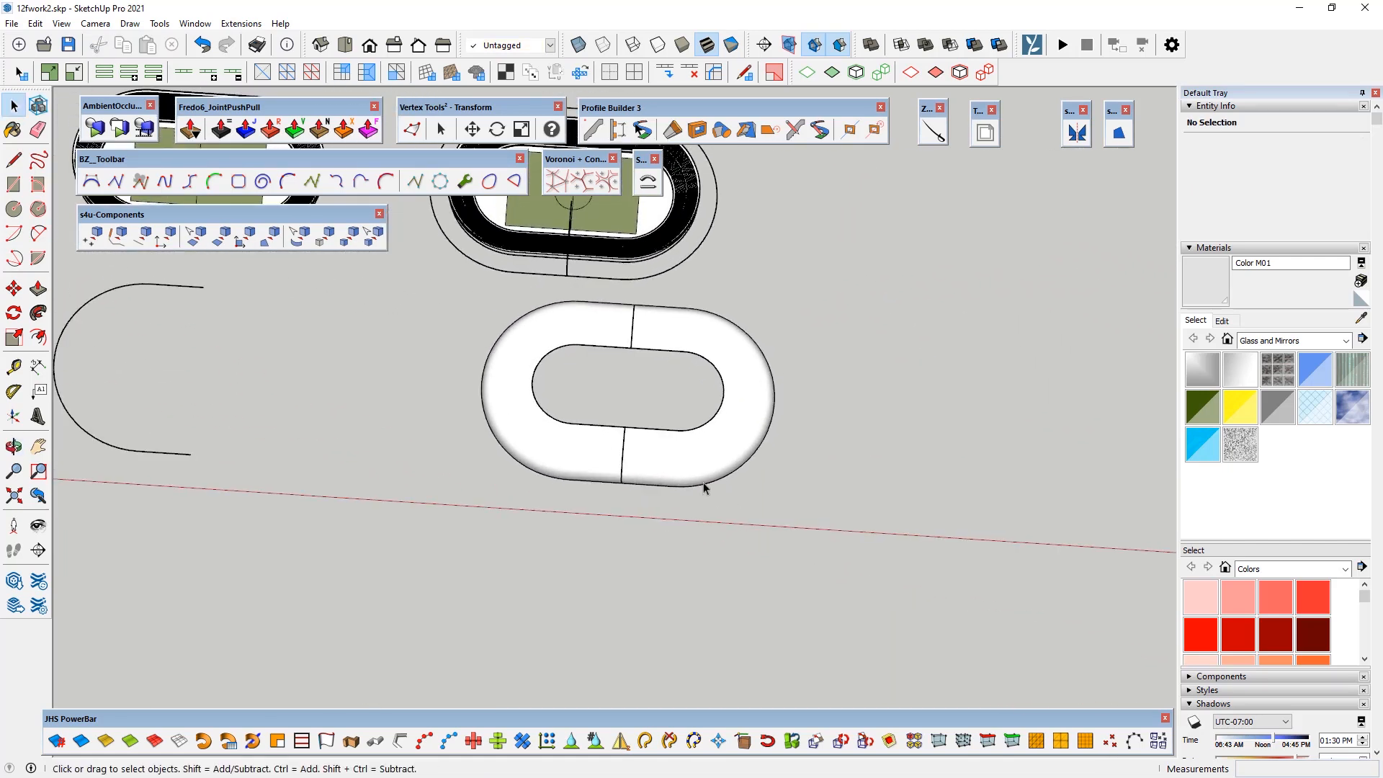
{"action": "left_click", "coordinate": [660, 469]}
{"action": "scroll", "coordinate": [658, 468], "scroll_direction": "up", "scroll_amount": 2}
{"action": "left_click", "coordinate": [557, 456], "text": "shift"}
{"action": "right_click", "coordinate": [582, 456]}
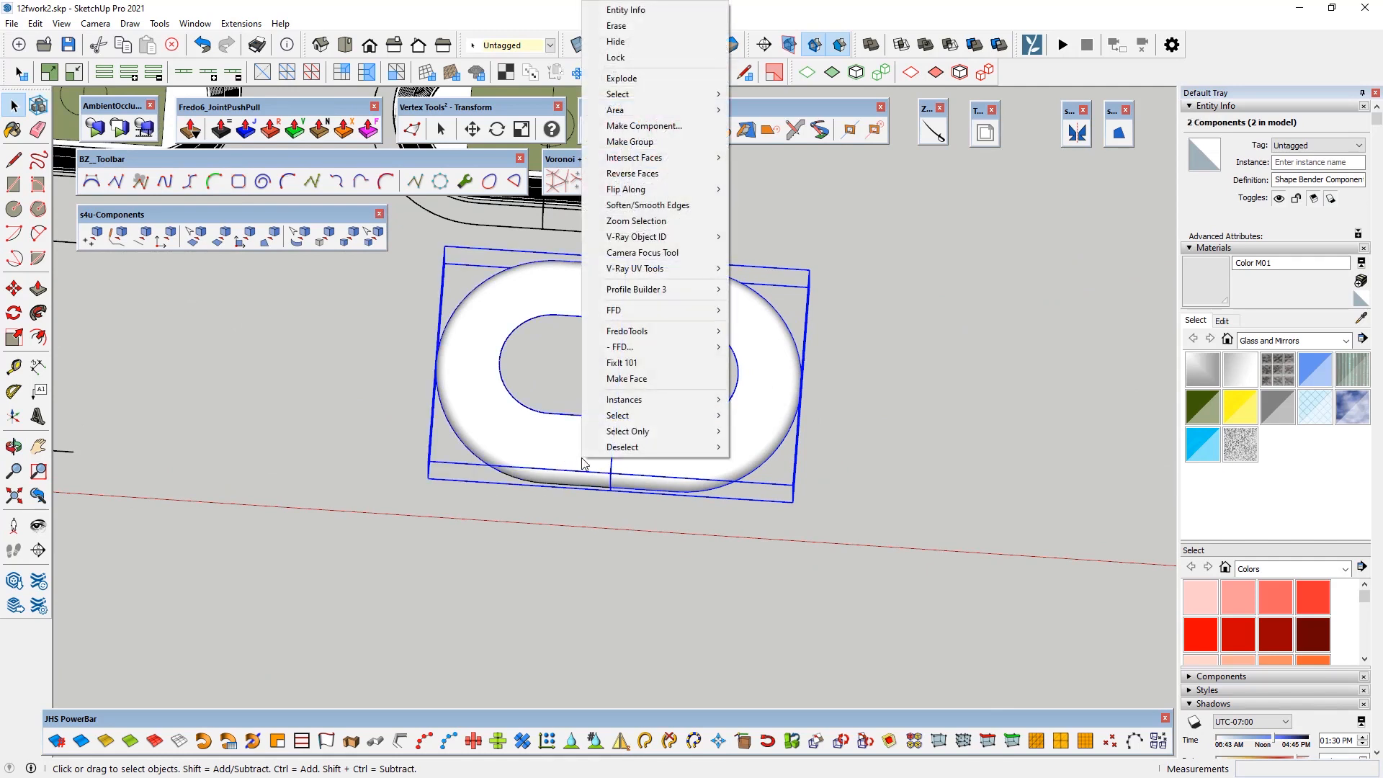
{"action": "left_click", "coordinate": [655, 80]}
Step: Soften the seam edges between the two exploded halves so the ring is one continuous smooth surface
{"action": "left_click", "coordinate": [602, 494]}
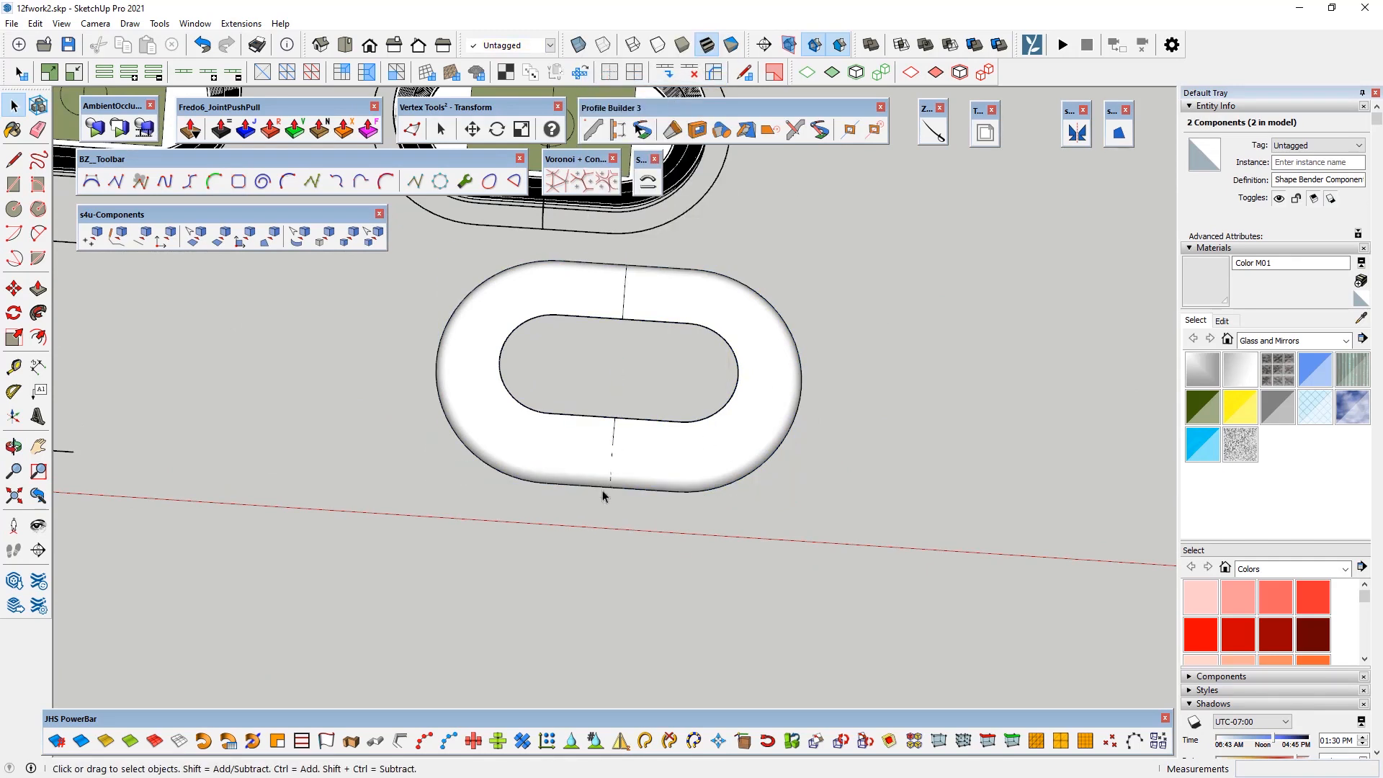
{"action": "middle_click_drag", "start_coordinate": [602, 494], "coordinate": [699, 446]}
{"action": "left_click", "coordinate": [674, 430]}
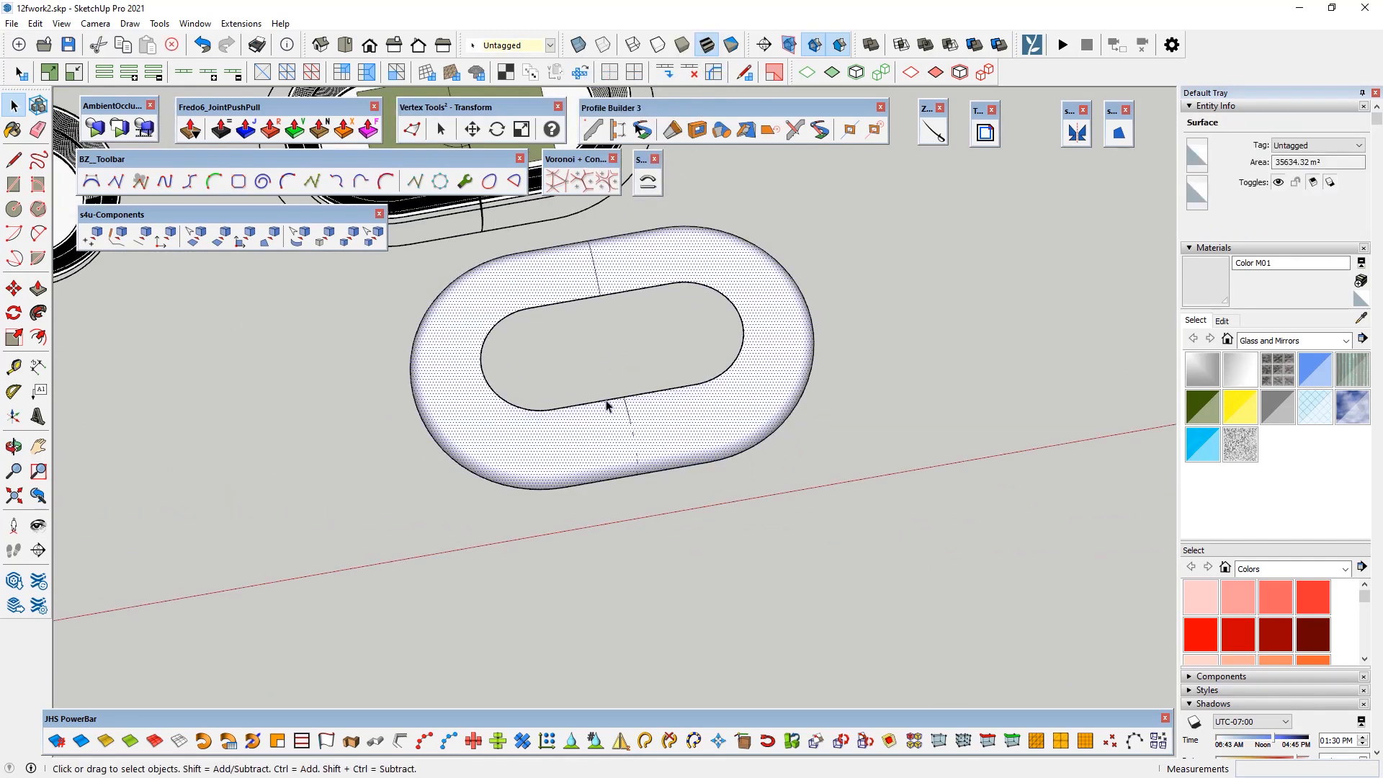
{"action": "left_click", "coordinate": [106, 744]}
{"action": "middle_click_drag", "start_coordinate": [512, 569], "coordinate": [586, 436]}
{"action": "left_click", "coordinate": [634, 408]}
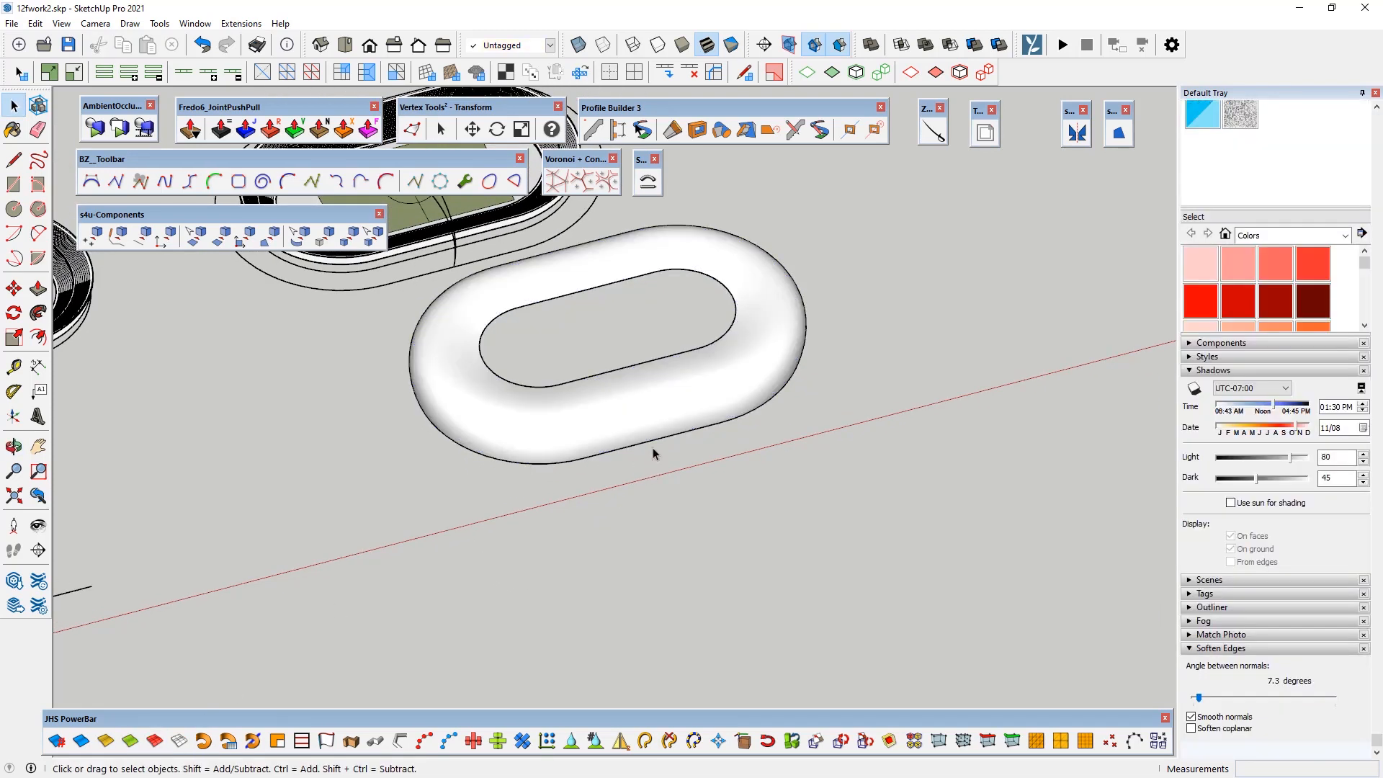
Step: Move the ring's surface and edges about 355,000 mm along the red axis, away from the other models
{"action": "middle_click_drag", "start_coordinate": [653, 453], "coordinate": [553, 512]}
{"action": "left_click", "coordinate": [583, 495]}
{"action": "scroll", "coordinate": [583, 495], "scroll_direction": "down", "scroll_amount": 3}
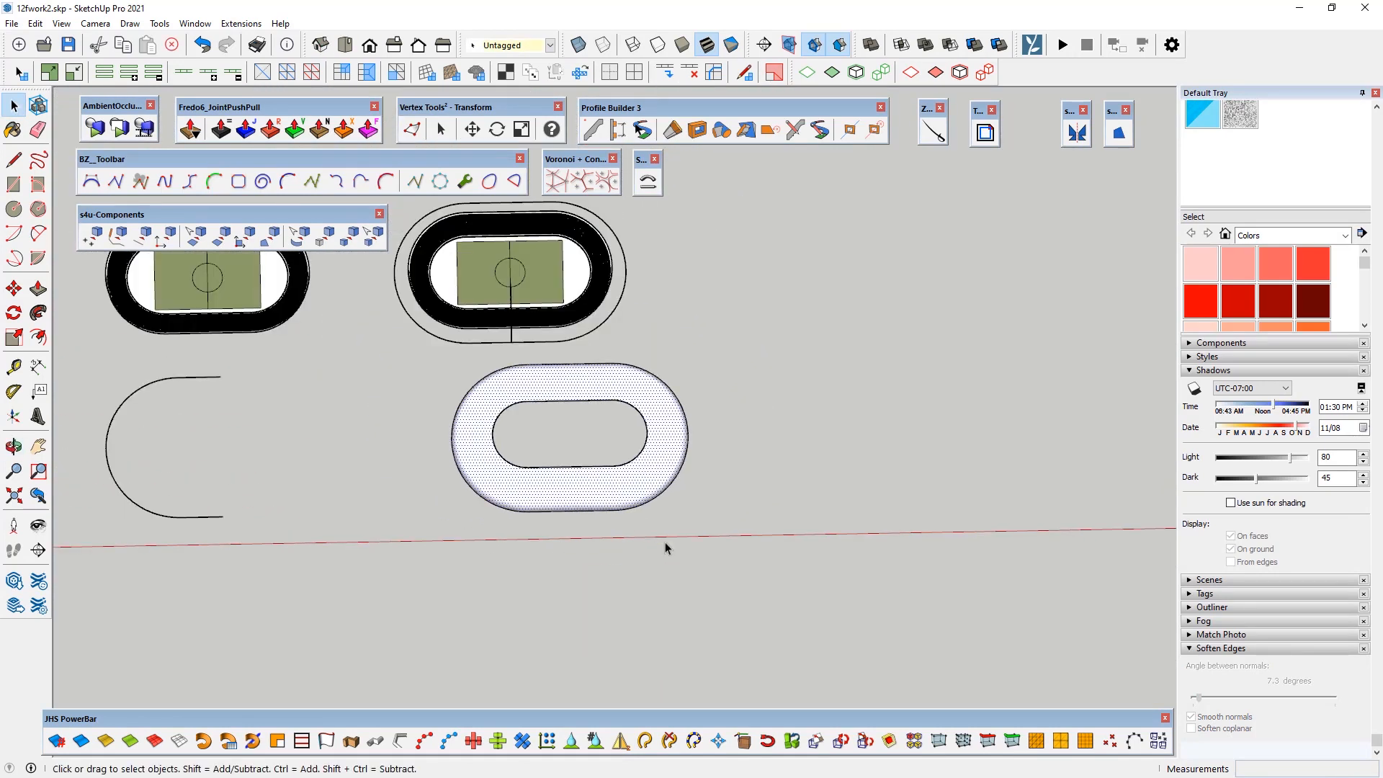
{"action": "left_click_drag", "start_coordinate": [416, 364], "coordinate": [415, 362]}
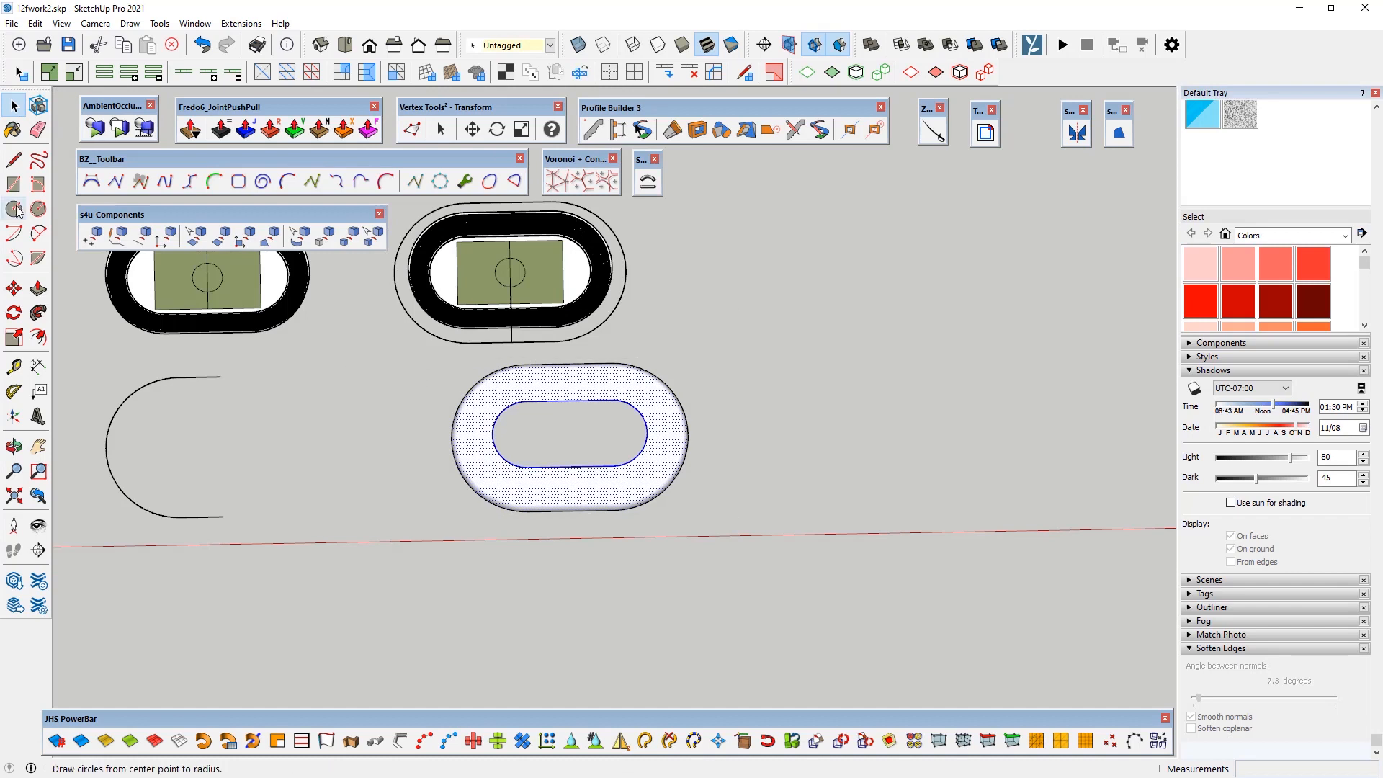
{"action": "left_click", "coordinate": [14, 288]}
{"action": "left_click", "coordinate": [720, 443]}
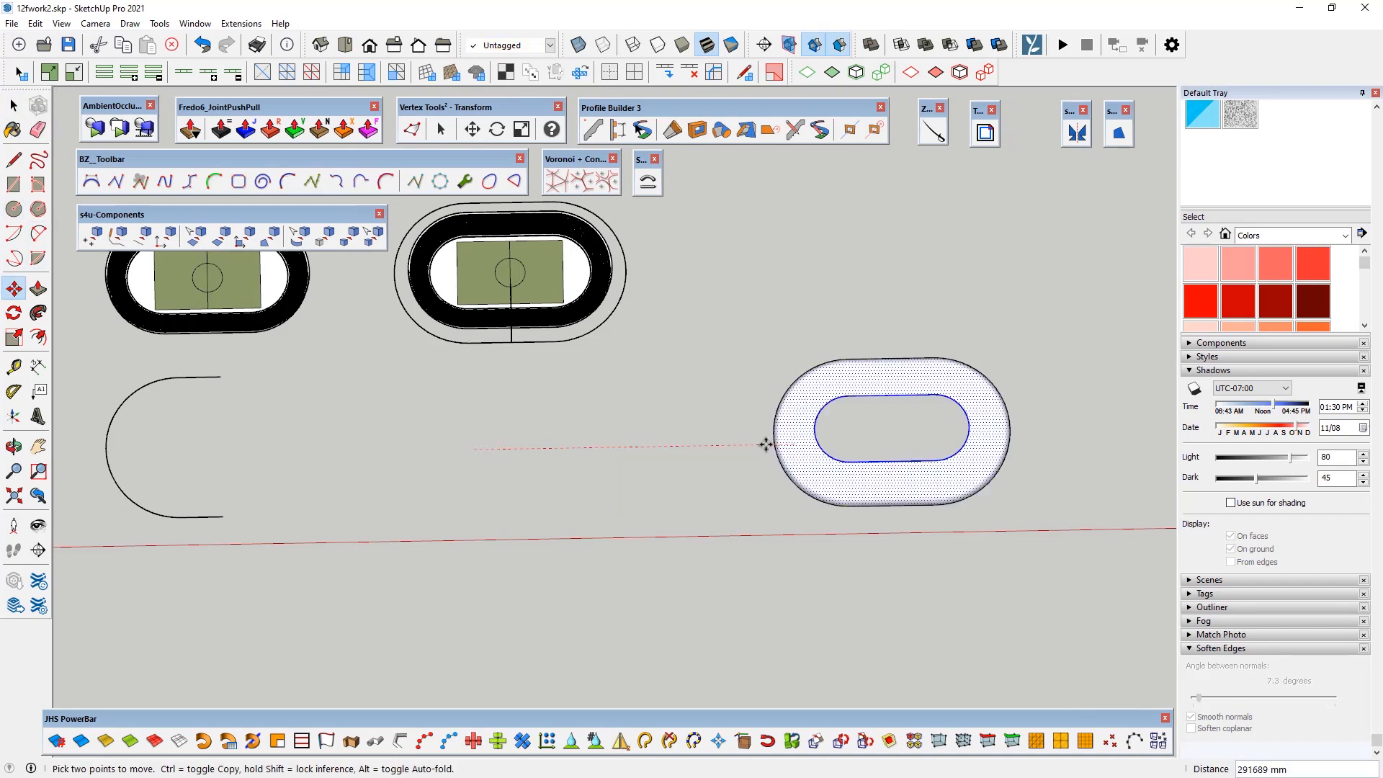
{"action": "left_click", "coordinate": [821, 430]}
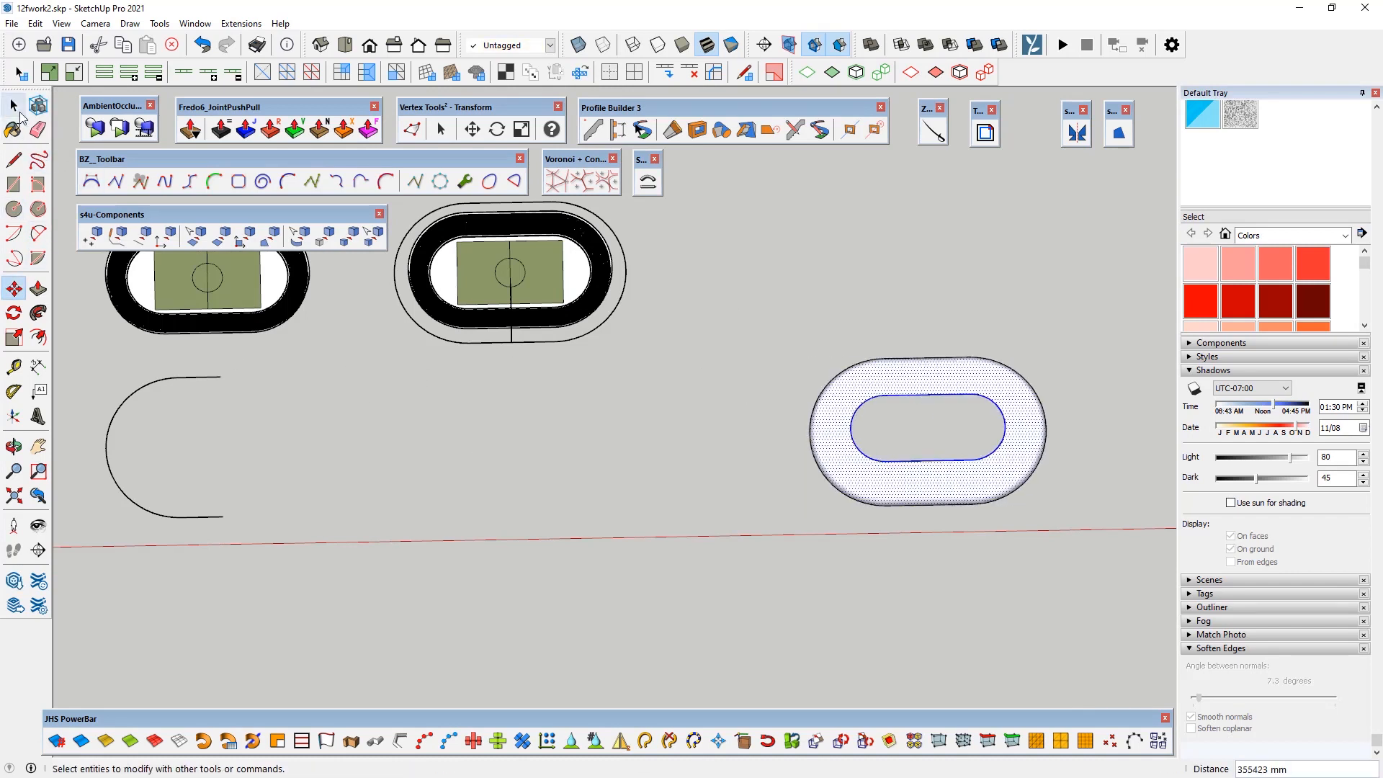
{"action": "left_click", "coordinate": [13, 105]}
{"action": "left_click", "coordinate": [585, 494]}
{"action": "scroll", "coordinate": [651, 522], "scroll_direction": "down", "scroll_amount": 3}
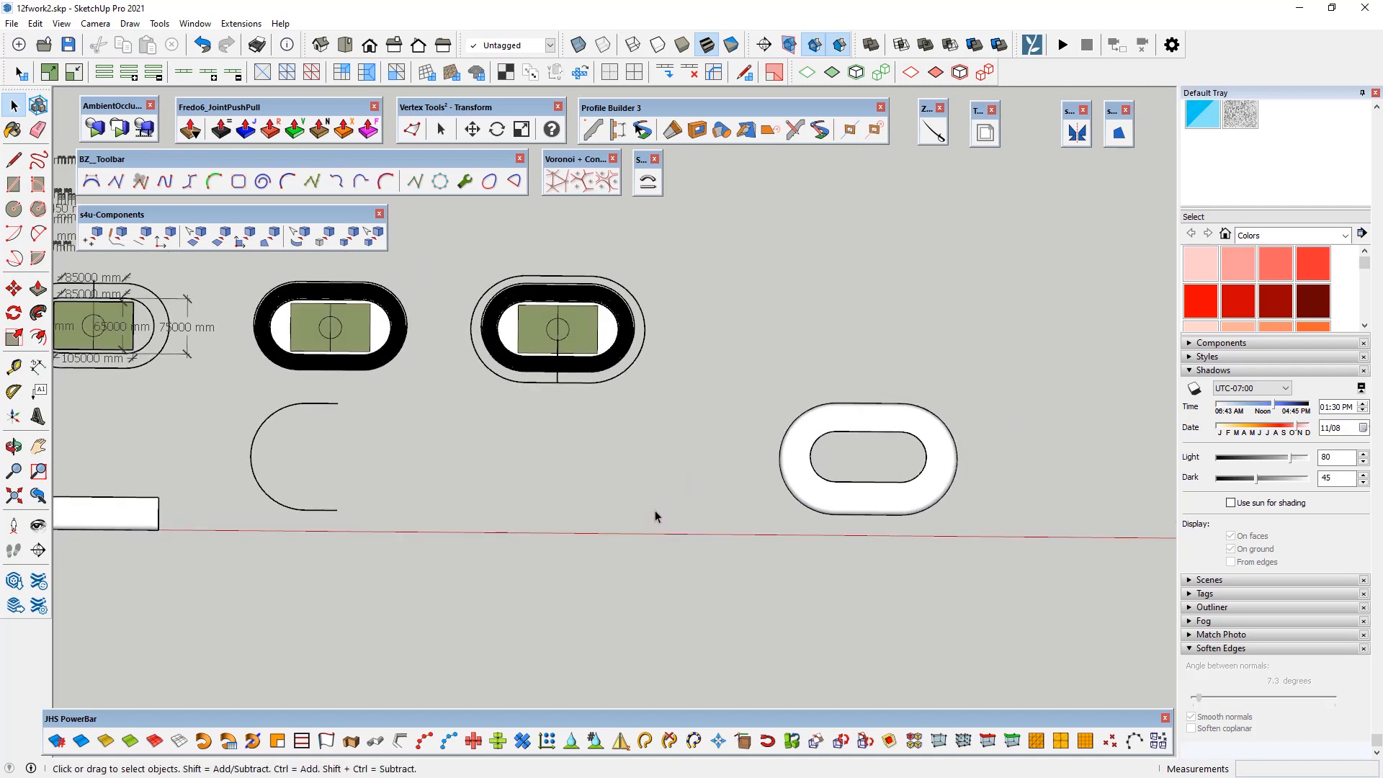
{"action": "key", "text": "ctrl+1"}
{"action": "scroll", "coordinate": [453, 498], "scroll_direction": "down", "scroll_amount": 2}
{"action": "scroll", "coordinate": [1039, 536], "scroll_direction": "up", "scroll_amount": 4}
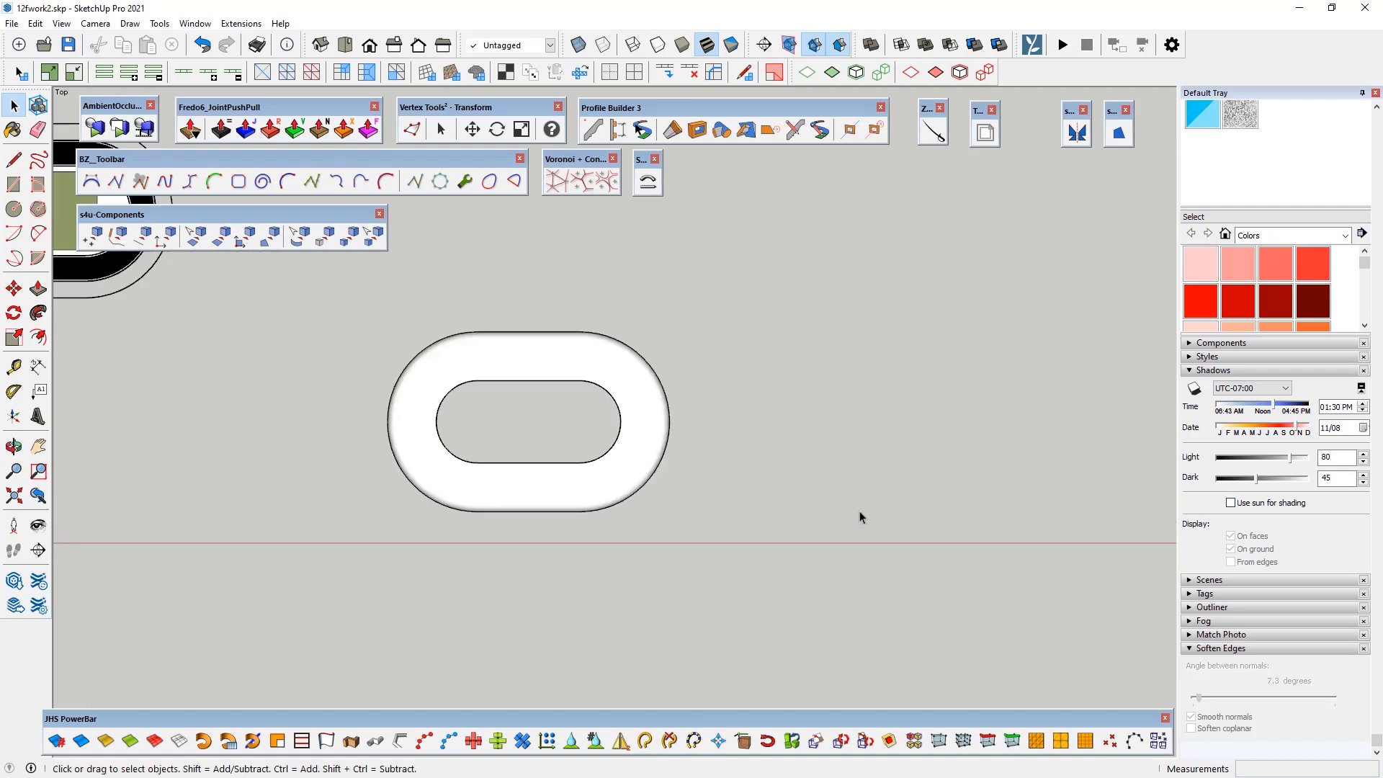
{"action": "right_click", "coordinate": [609, 498]}
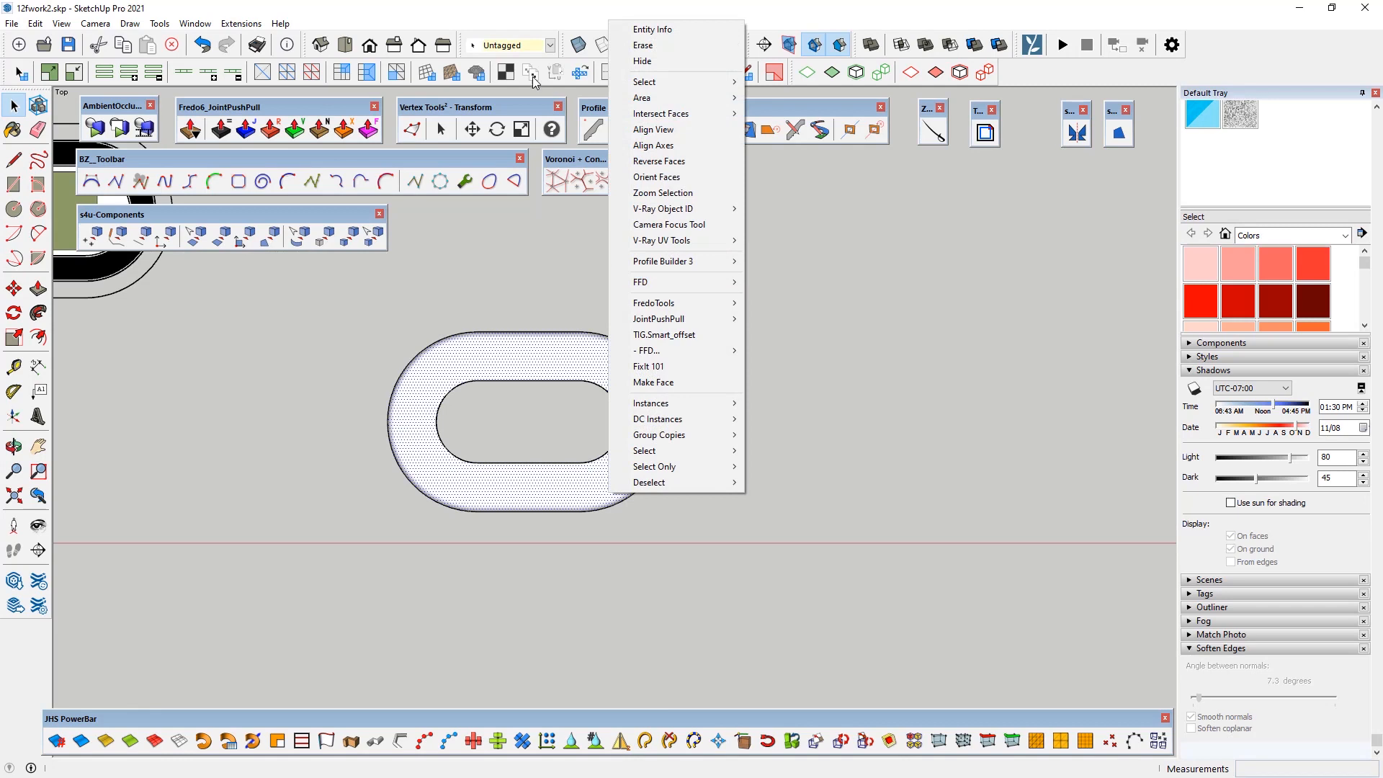
{"action": "left_click", "coordinate": [386, 321]}
{"action": "right_click", "coordinate": [498, 373]}
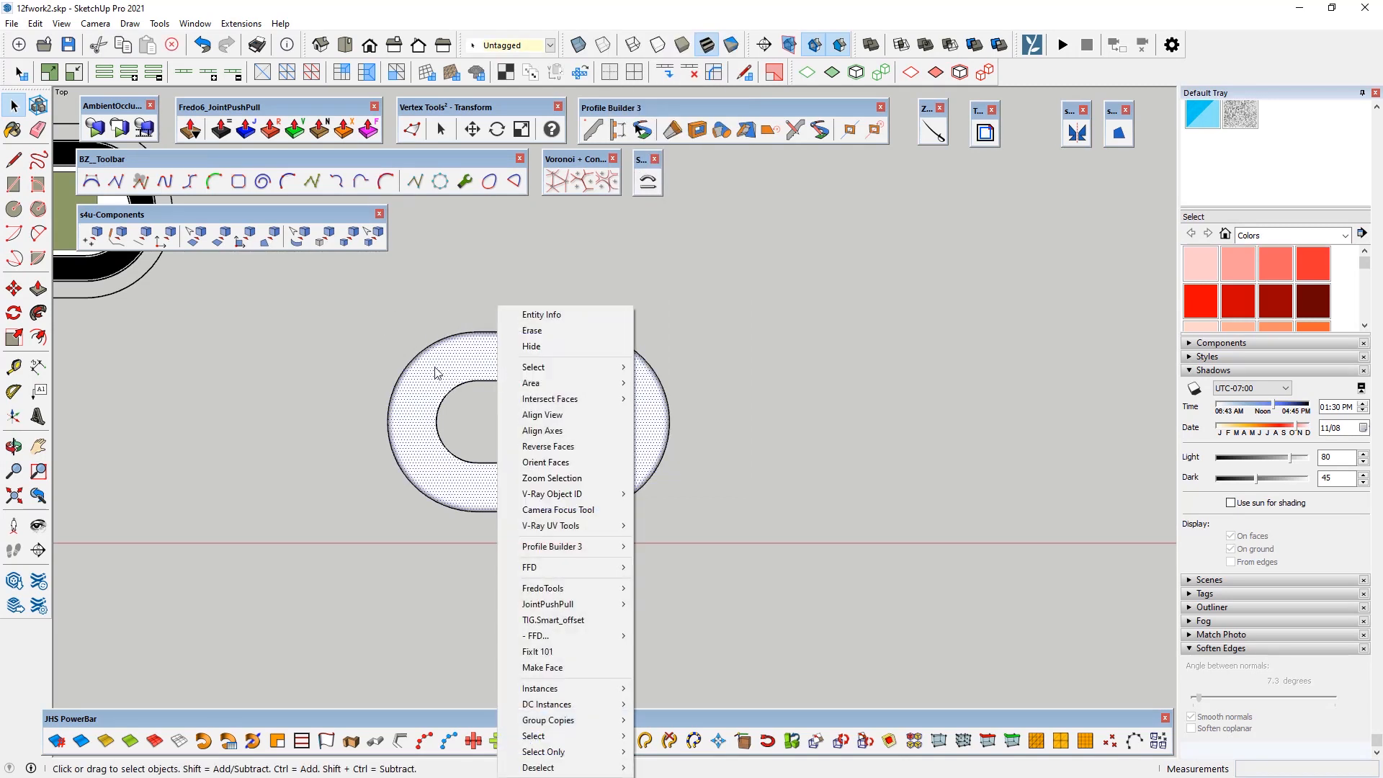
{"action": "left_click", "coordinate": [459, 370]}
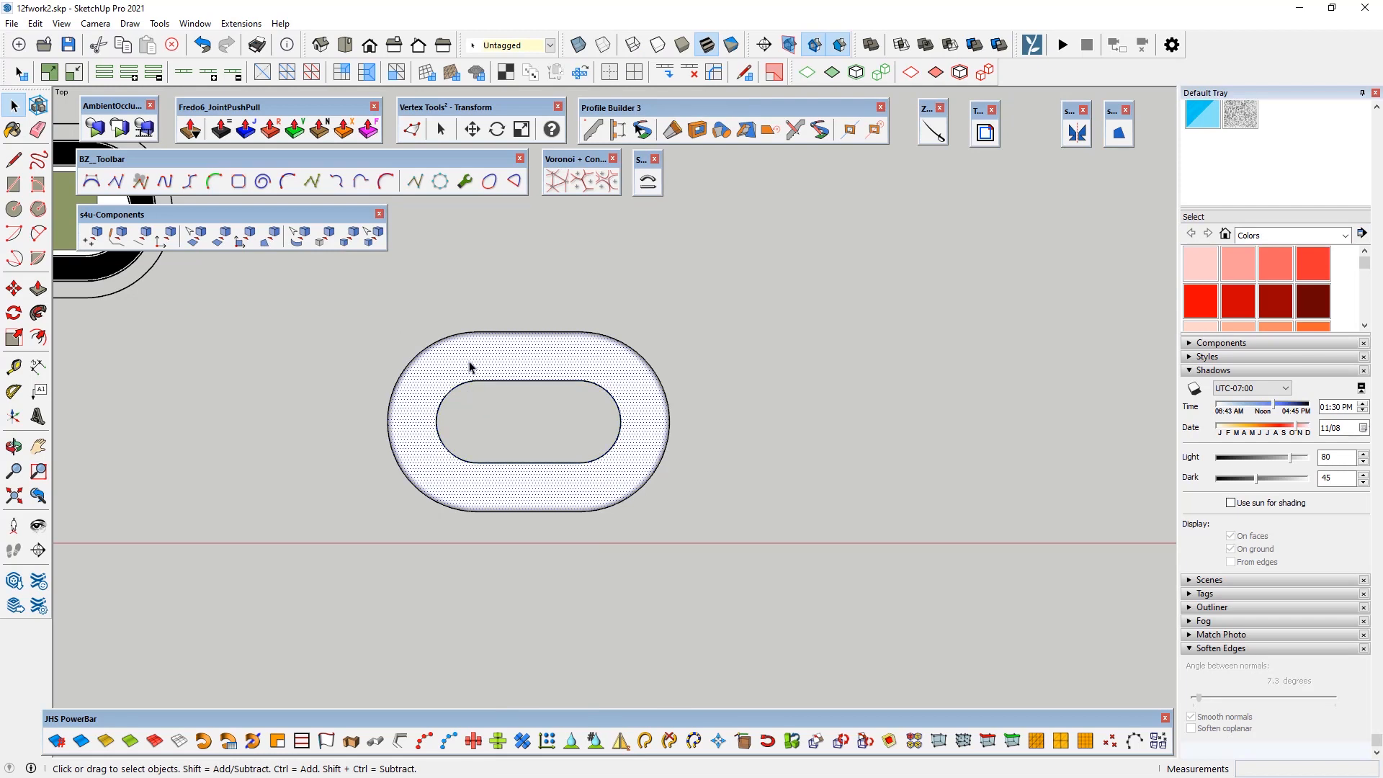
{"action": "right_click", "coordinate": [469, 366]}
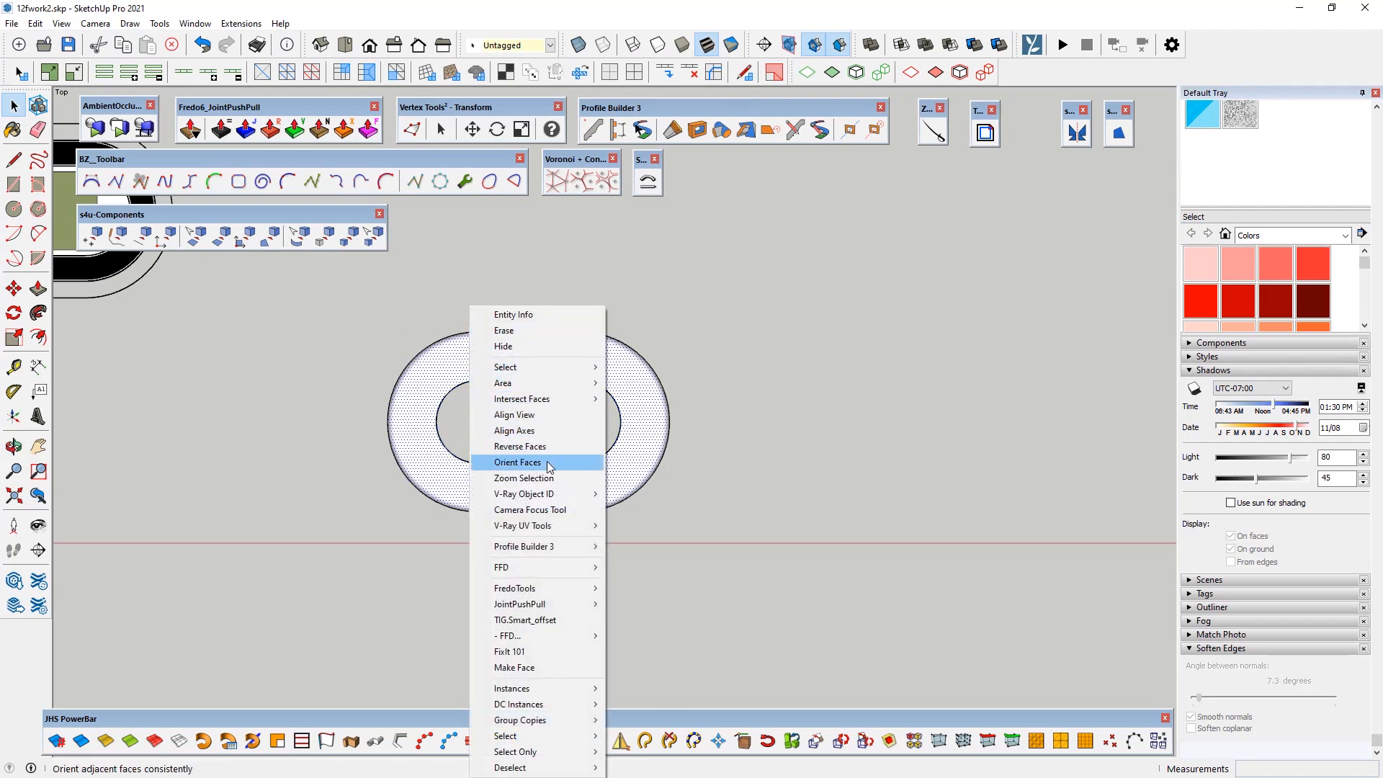
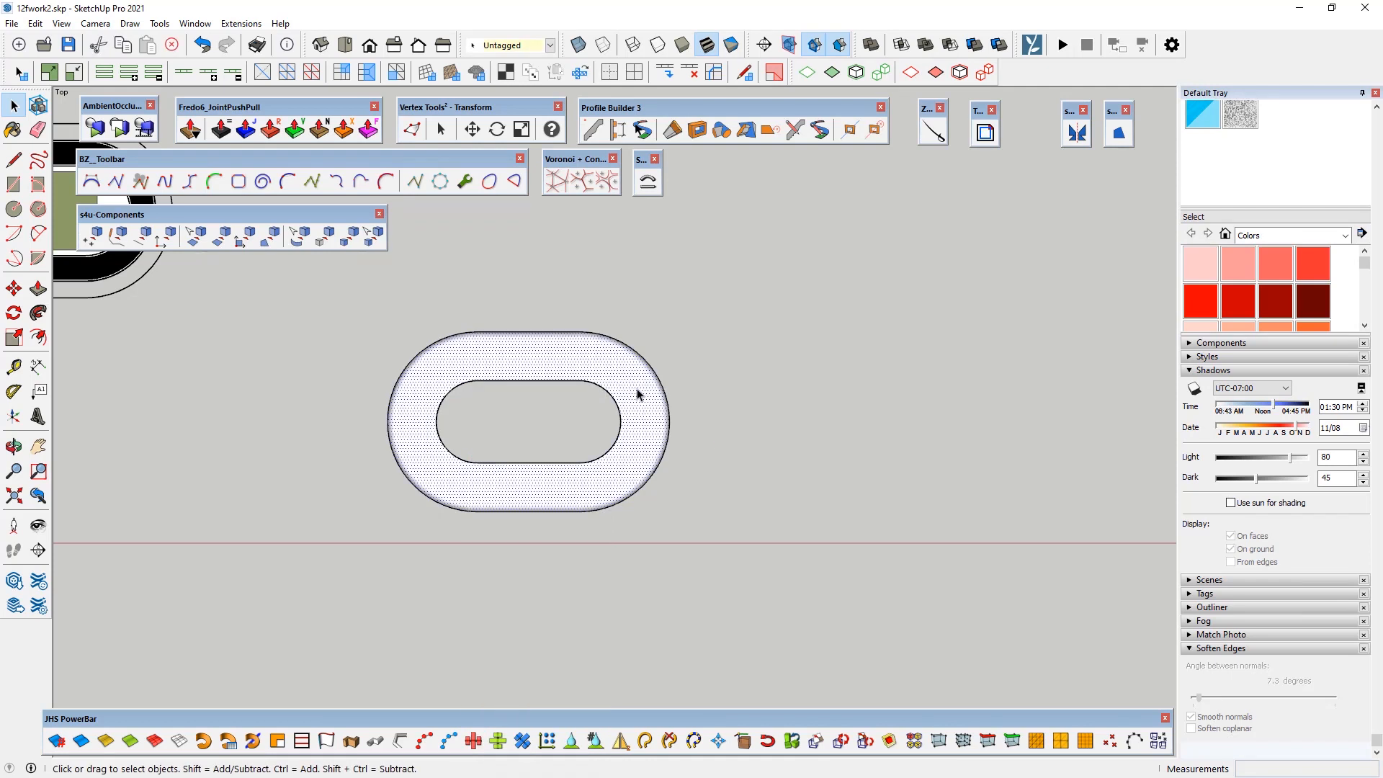
Step: Group the ring's surface together with its inner and outer boundary edges
{"action": "right_click", "coordinate": [637, 392]}
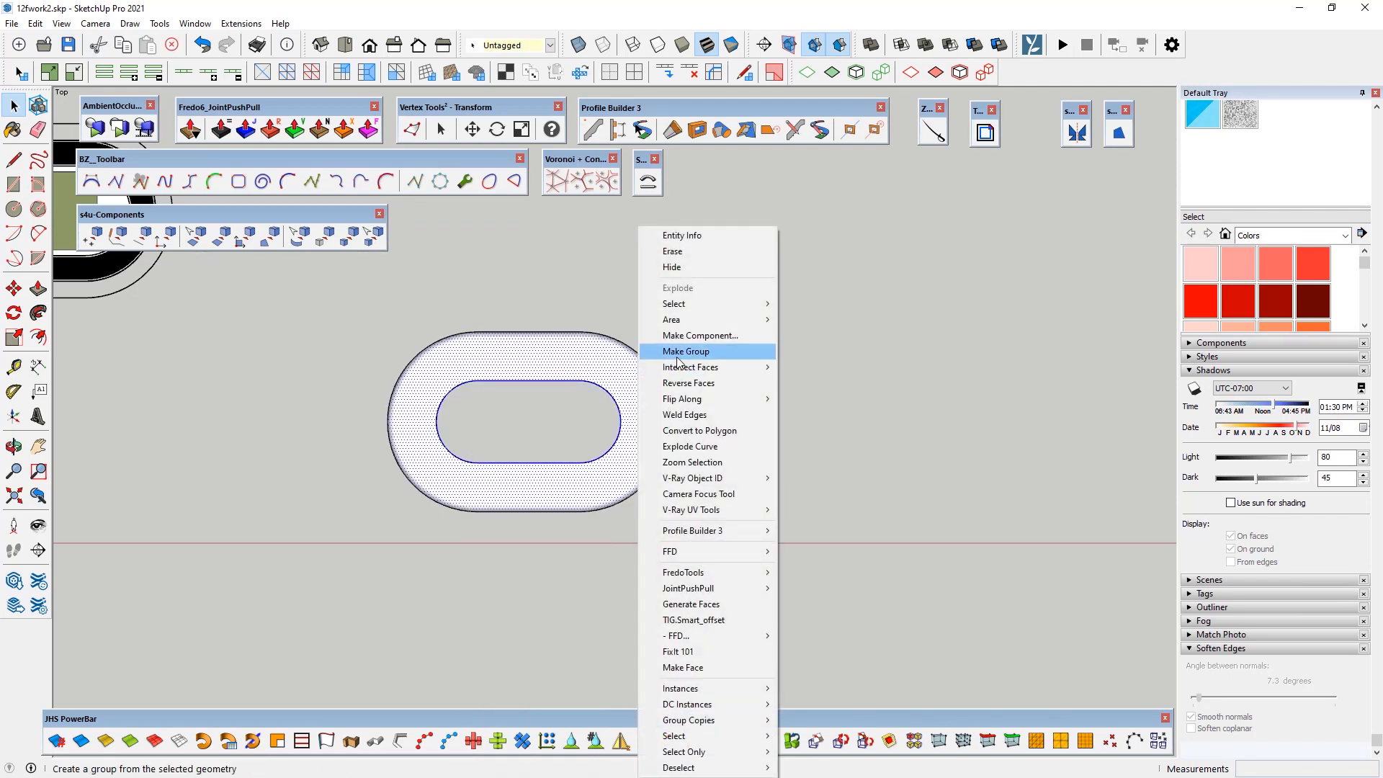
{"action": "left_click", "coordinate": [654, 356]}
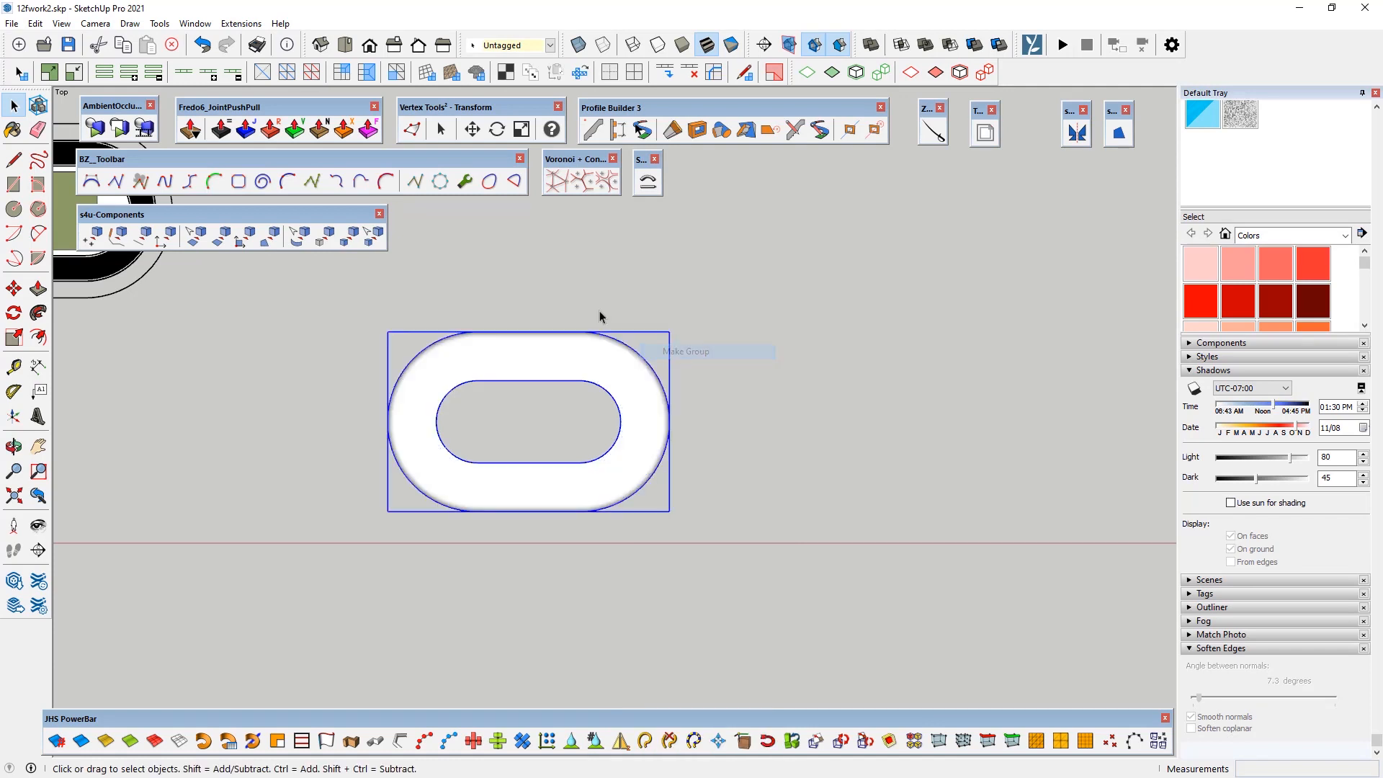
{"action": "left_click", "coordinate": [600, 314]}
{"action": "scroll", "coordinate": [491, 508], "scroll_direction": "up", "scroll_amount": 3}
{"action": "middle_click_drag", "start_coordinate": [491, 508], "coordinate": [432, 407]}
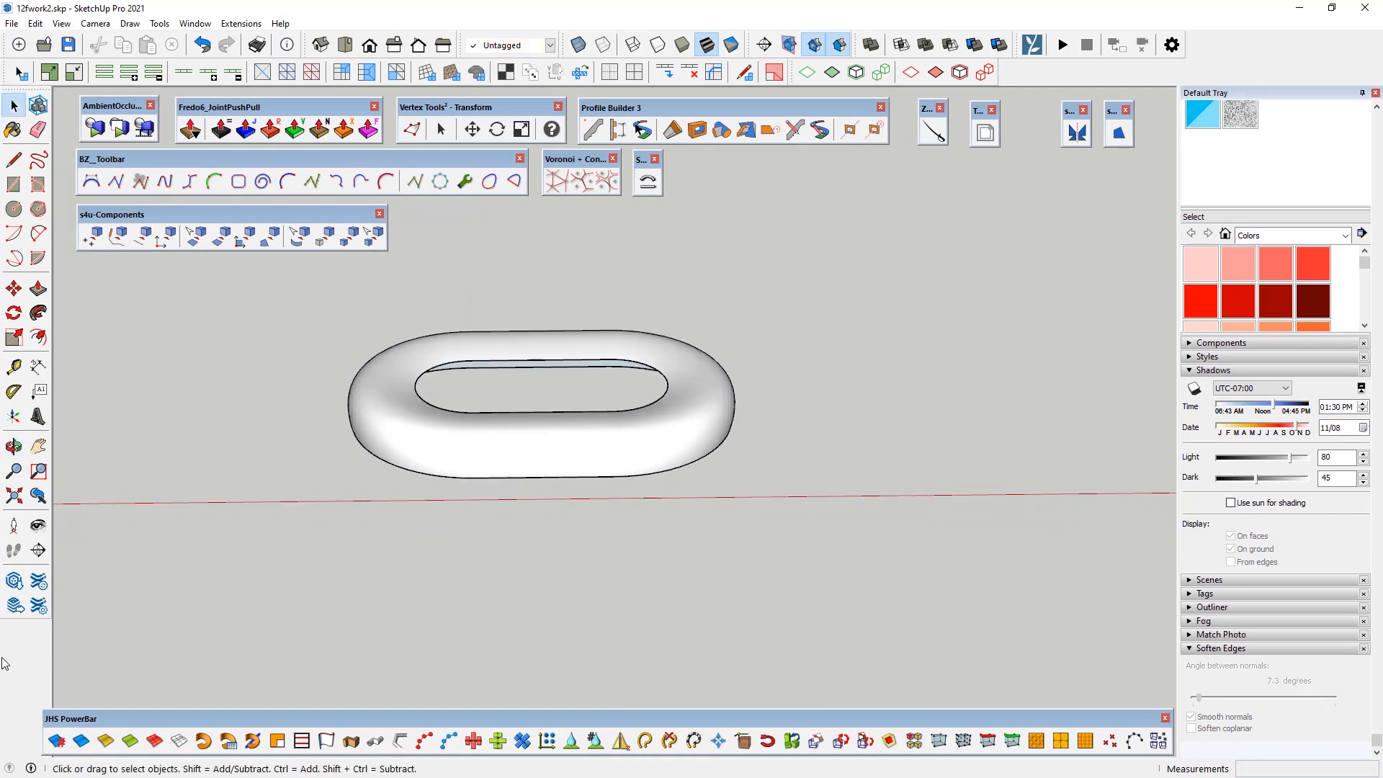
Step: Copy the U-shaped curve by its lower endpoint along the red axis to a spot just beside the ring
{"action": "scroll", "coordinate": [1039, 578], "scroll_direction": "down", "scroll_amount": 5}
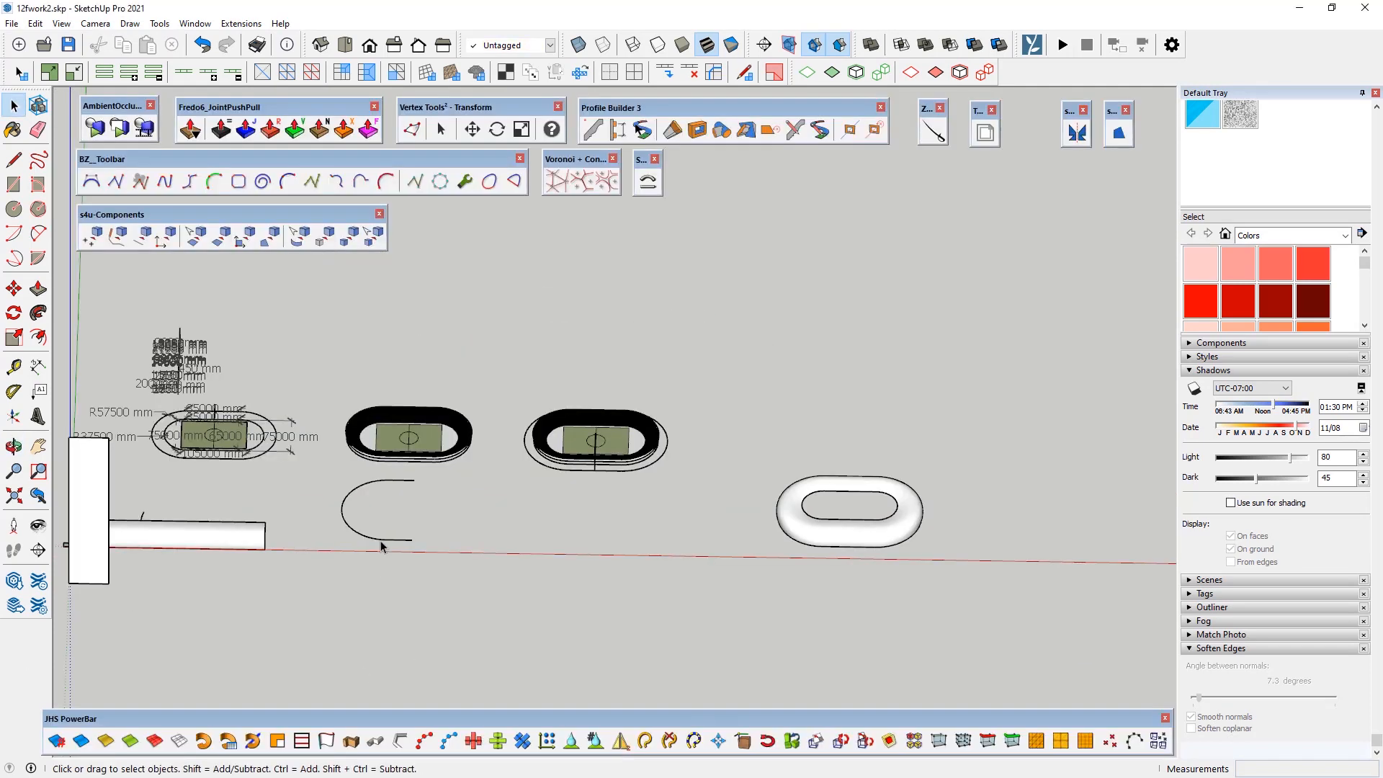
{"action": "key", "text": "m"}
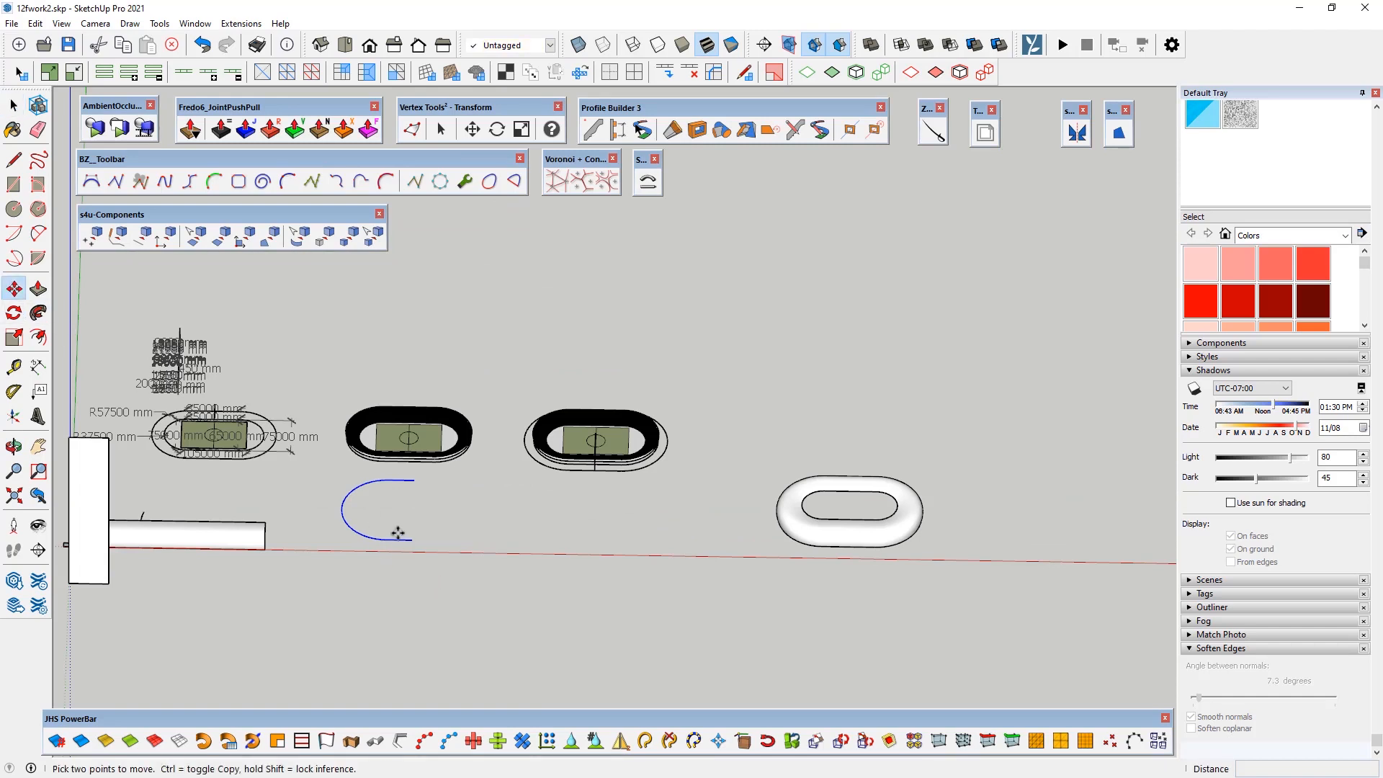
{"action": "left_click", "coordinate": [412, 544]}
{"action": "key", "text": "ctrl"}
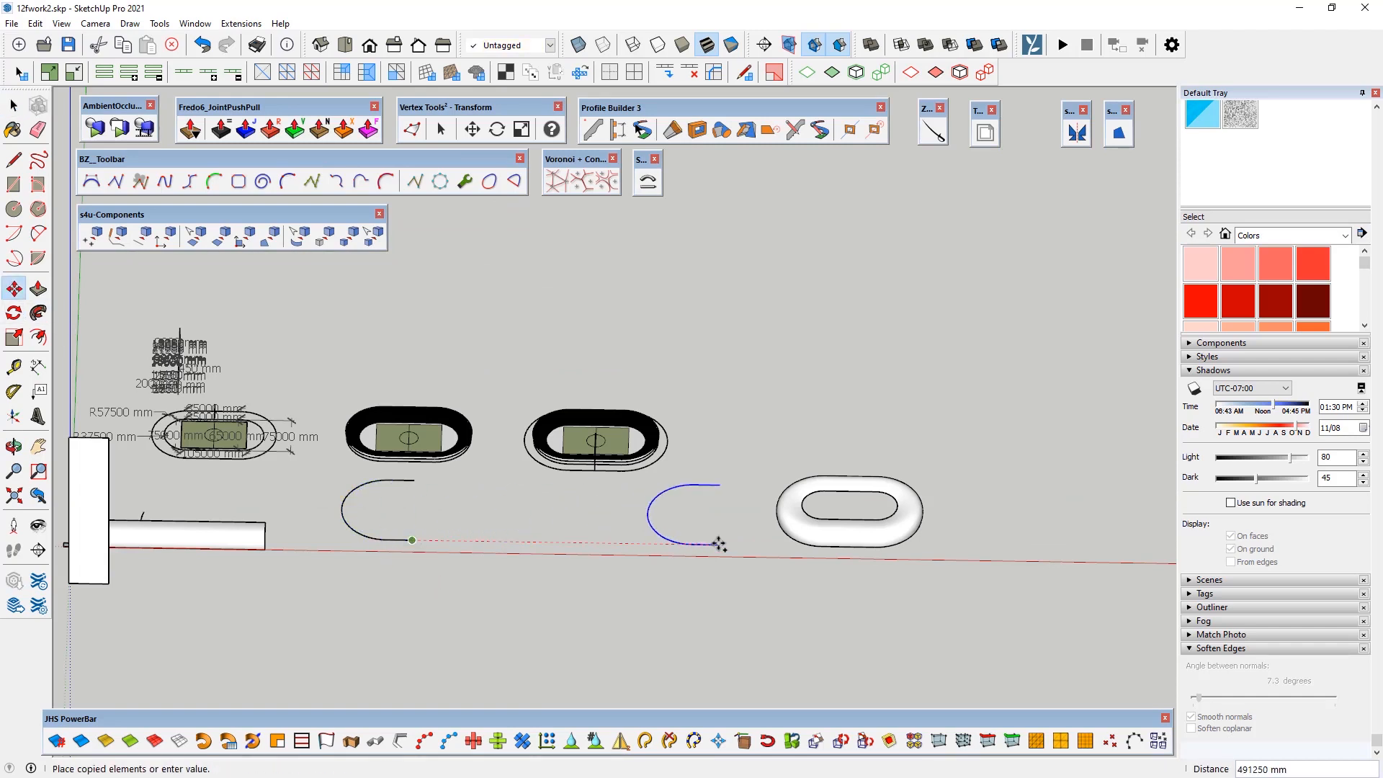
{"action": "left_click", "coordinate": [754, 547]}
Step: Open the ring's group and draw a short straight line outward from the midpoint of its lower outer edge
{"action": "scroll", "coordinate": [865, 559], "scroll_direction": "up", "scroll_amount": 5}
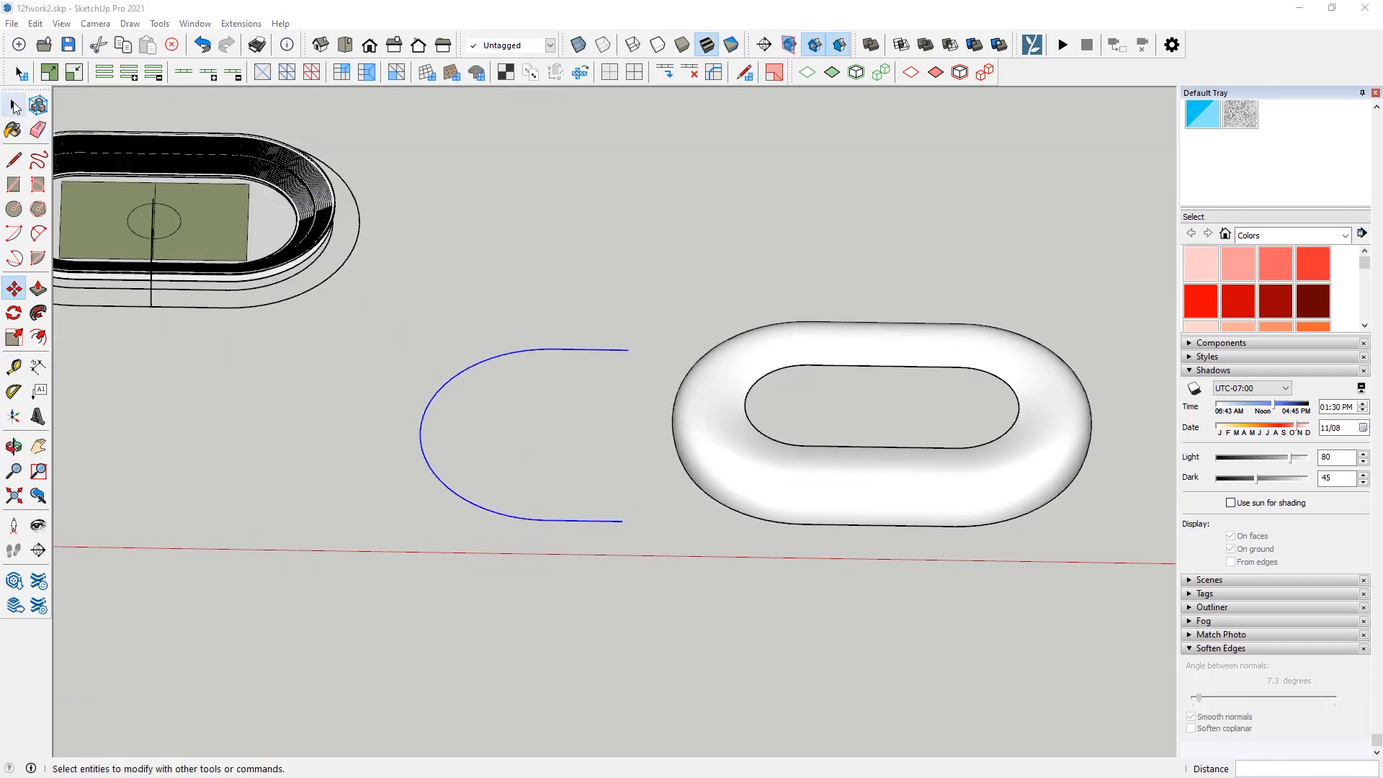
{"action": "left_click", "coordinate": [13, 105]}
{"action": "left_click", "coordinate": [772, 478]}
{"action": "key", "text": "m"}
{"action": "middle_click_drag", "start_coordinate": [593, 537], "coordinate": [666, 408]}
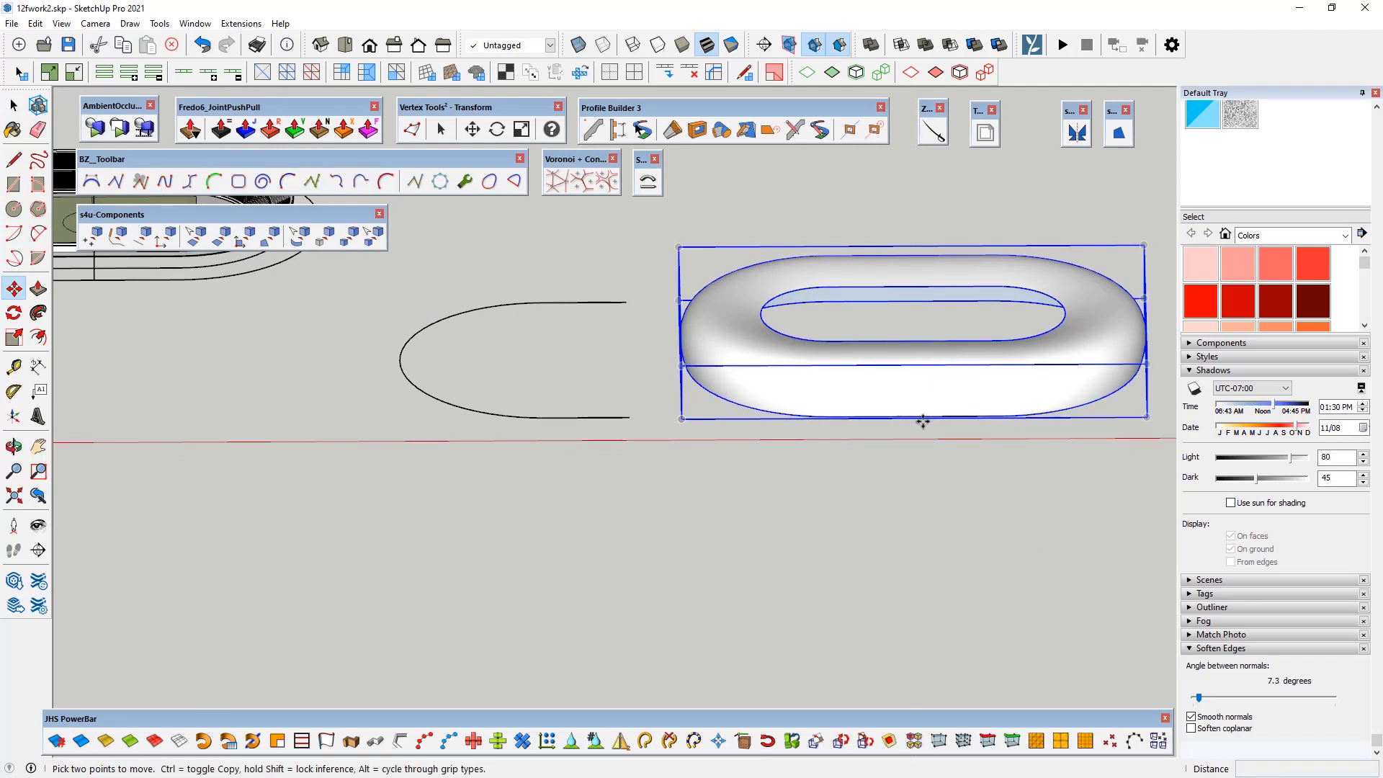
{"action": "scroll", "coordinate": [904, 424], "scroll_direction": "up", "scroll_amount": 3}
{"action": "middle_click_drag", "start_coordinate": [893, 383], "coordinate": [720, 429]}
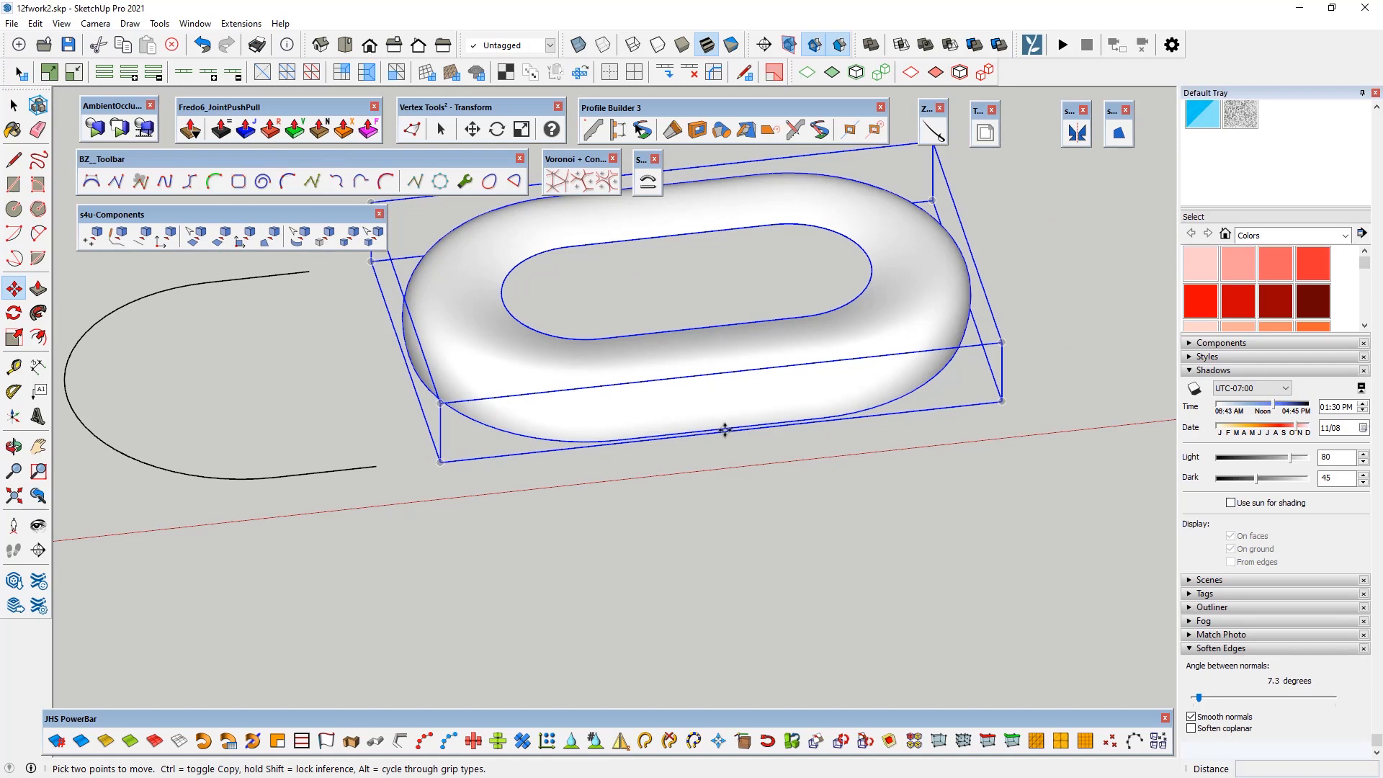
{"action": "left_click", "coordinate": [14, 105]}
{"action": "double_click", "coordinate": [684, 414]}
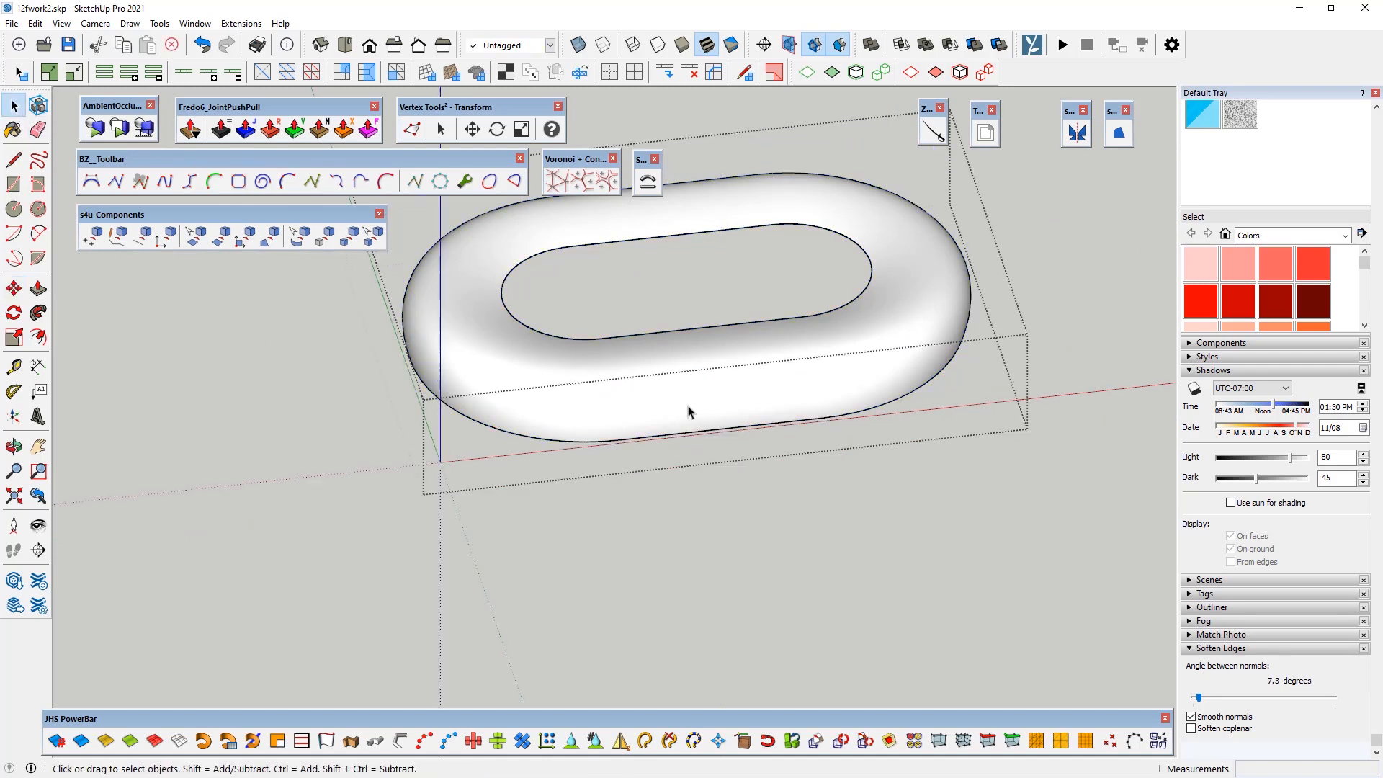
{"action": "scroll", "coordinate": [437, 475], "scroll_direction": "up", "scroll_amount": 6}
{"action": "left_click", "coordinate": [438, 475]}
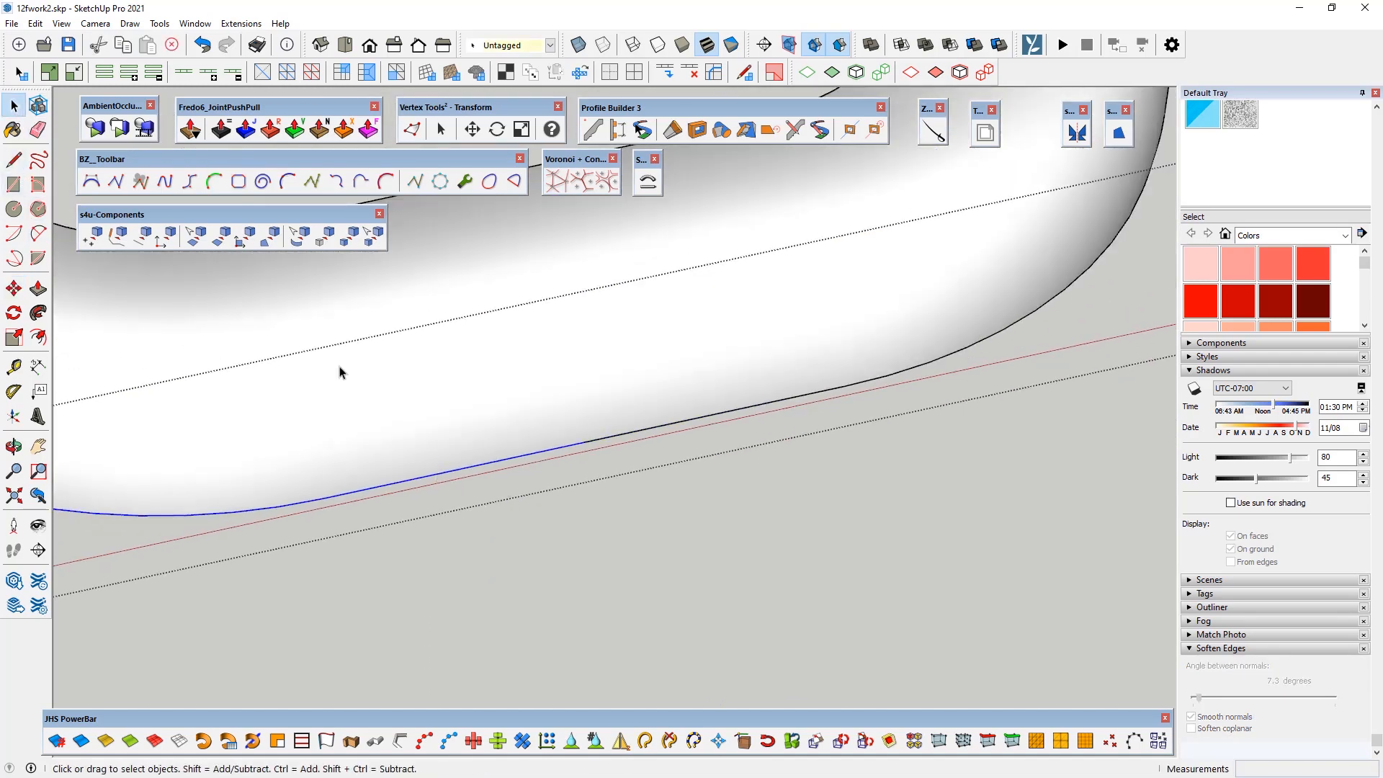
{"action": "left_click", "coordinate": [13, 159]}
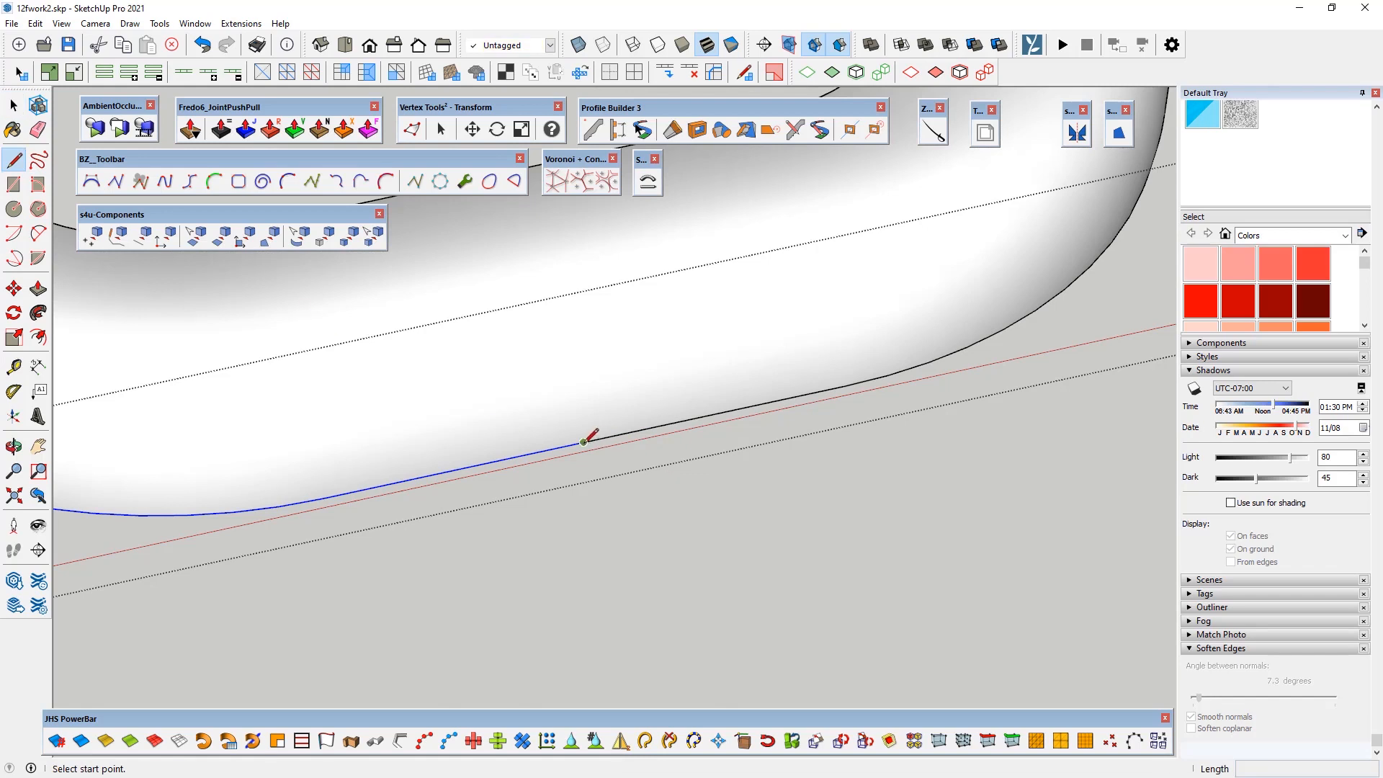
{"action": "left_click", "coordinate": [584, 437]}
Step: Move the ring group over the copied U-shaped curve, with the ring's middle in line with the curve's open ends
{"action": "key", "text": "m"}
{"action": "scroll", "coordinate": [534, 608], "scroll_direction": "down", "scroll_amount": 5}
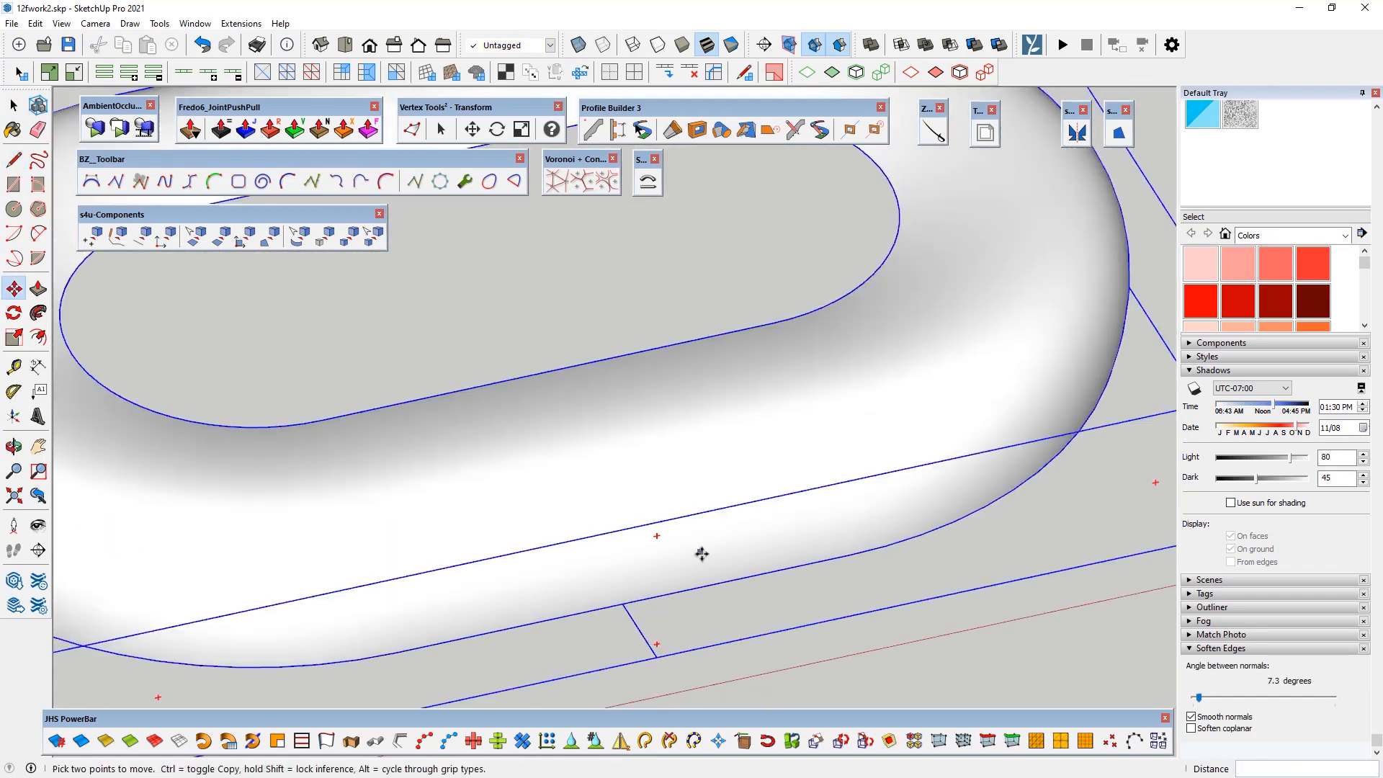
{"action": "scroll", "coordinate": [701, 553], "scroll_direction": "down", "scroll_amount": 5}
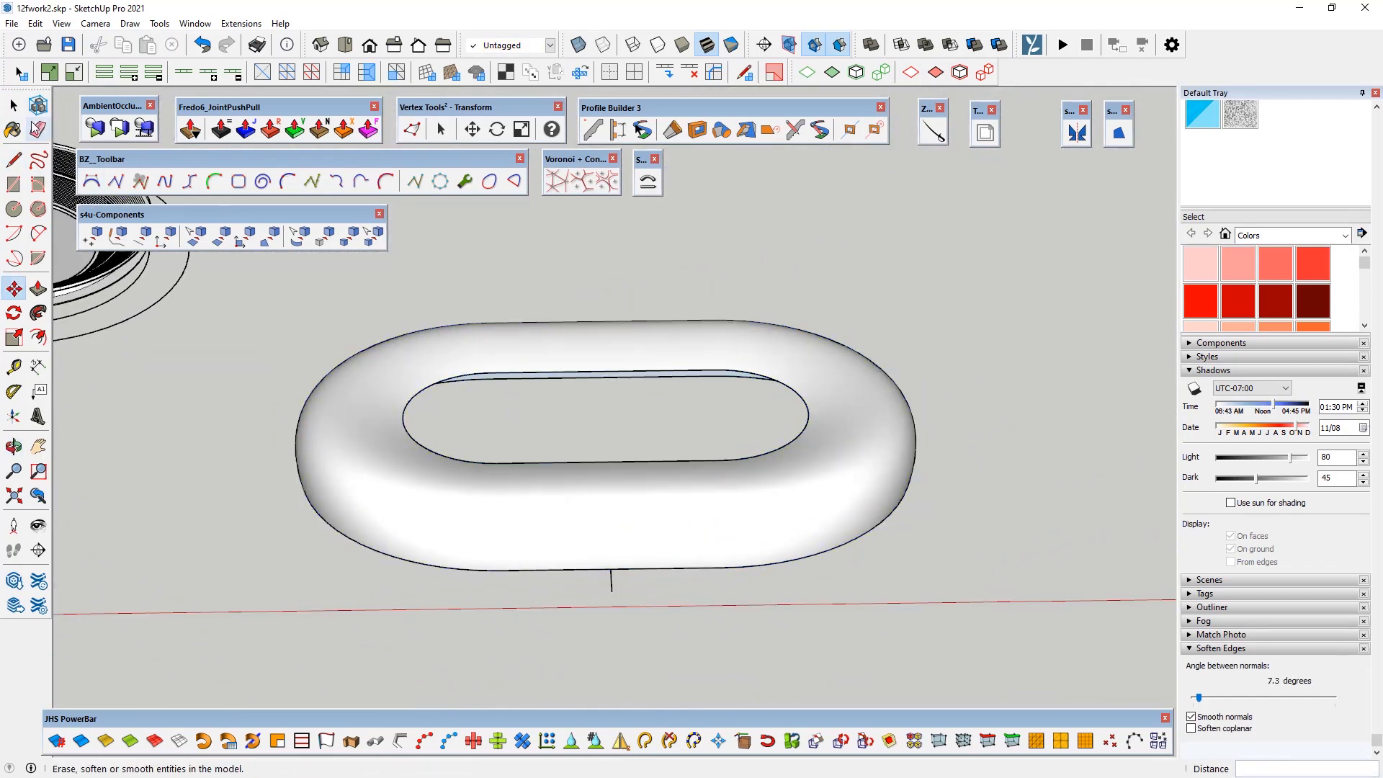
{"action": "key", "text": "space"}
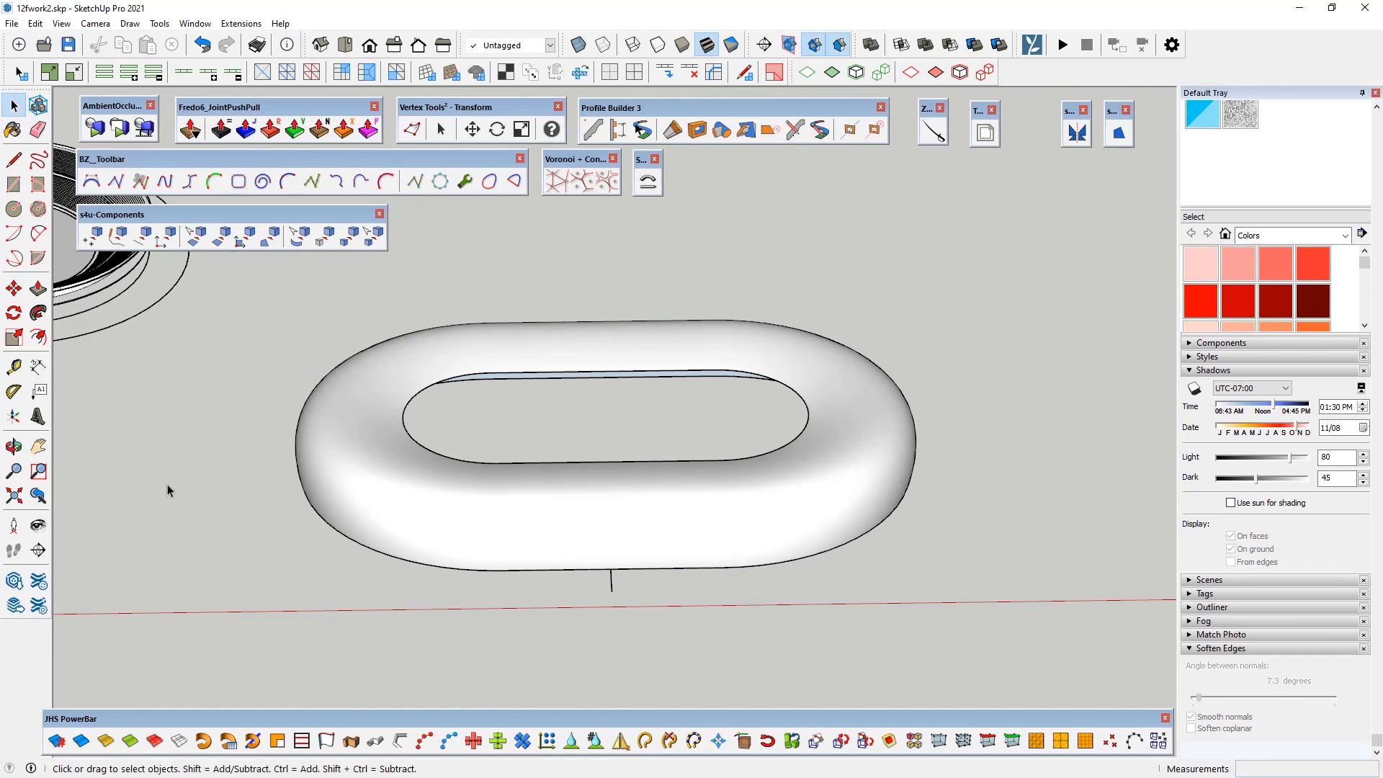
Step: Hide the ring and mirror a copy of the U-shaped curve across its two endpoints to complete the oval
{"action": "right_click", "coordinate": [430, 560]}
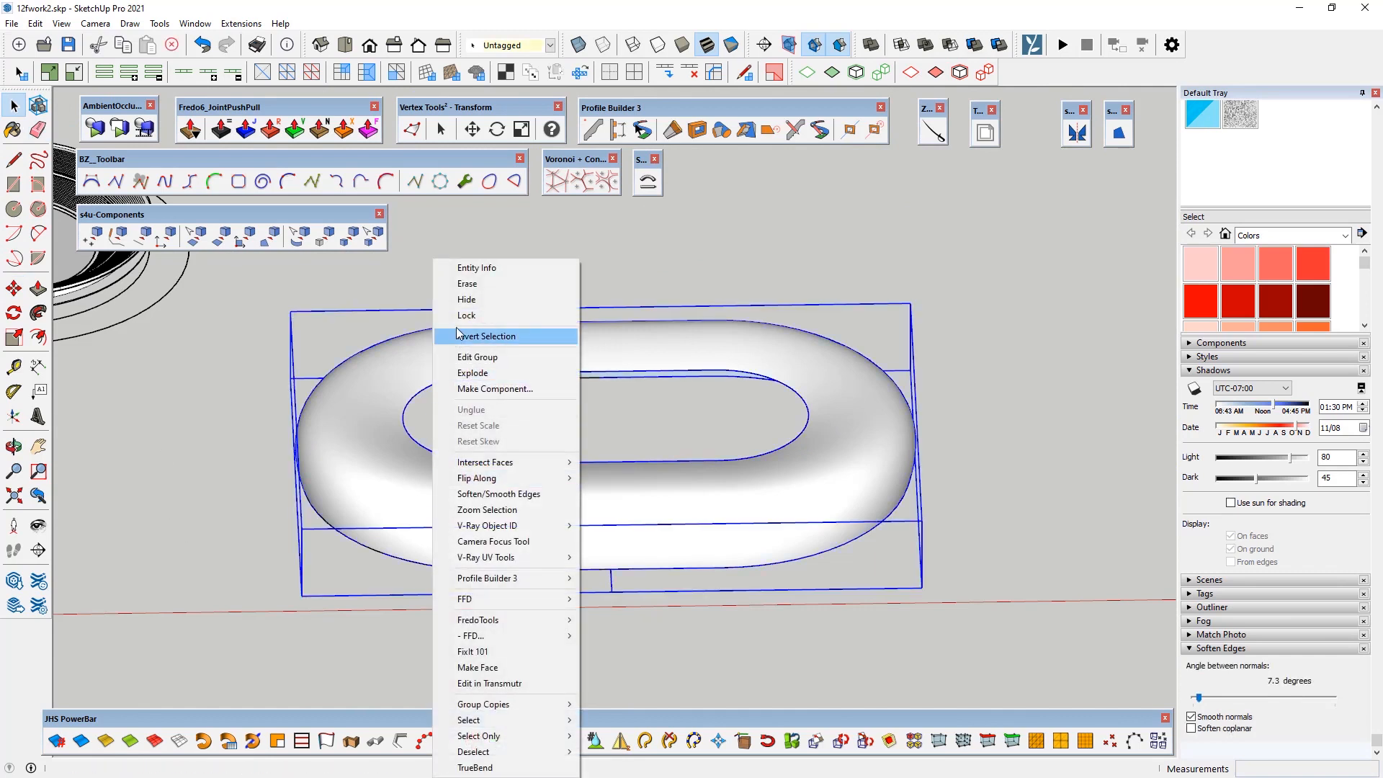
{"action": "left_click", "coordinate": [448, 299]}
{"action": "scroll", "coordinate": [547, 568], "scroll_direction": "up", "scroll_amount": 3}
{"action": "left_click", "coordinate": [574, 576]}
{"action": "scroll", "coordinate": [557, 556], "scroll_direction": "down", "scroll_amount": 1}
{"action": "left_click", "coordinate": [1077, 138]}
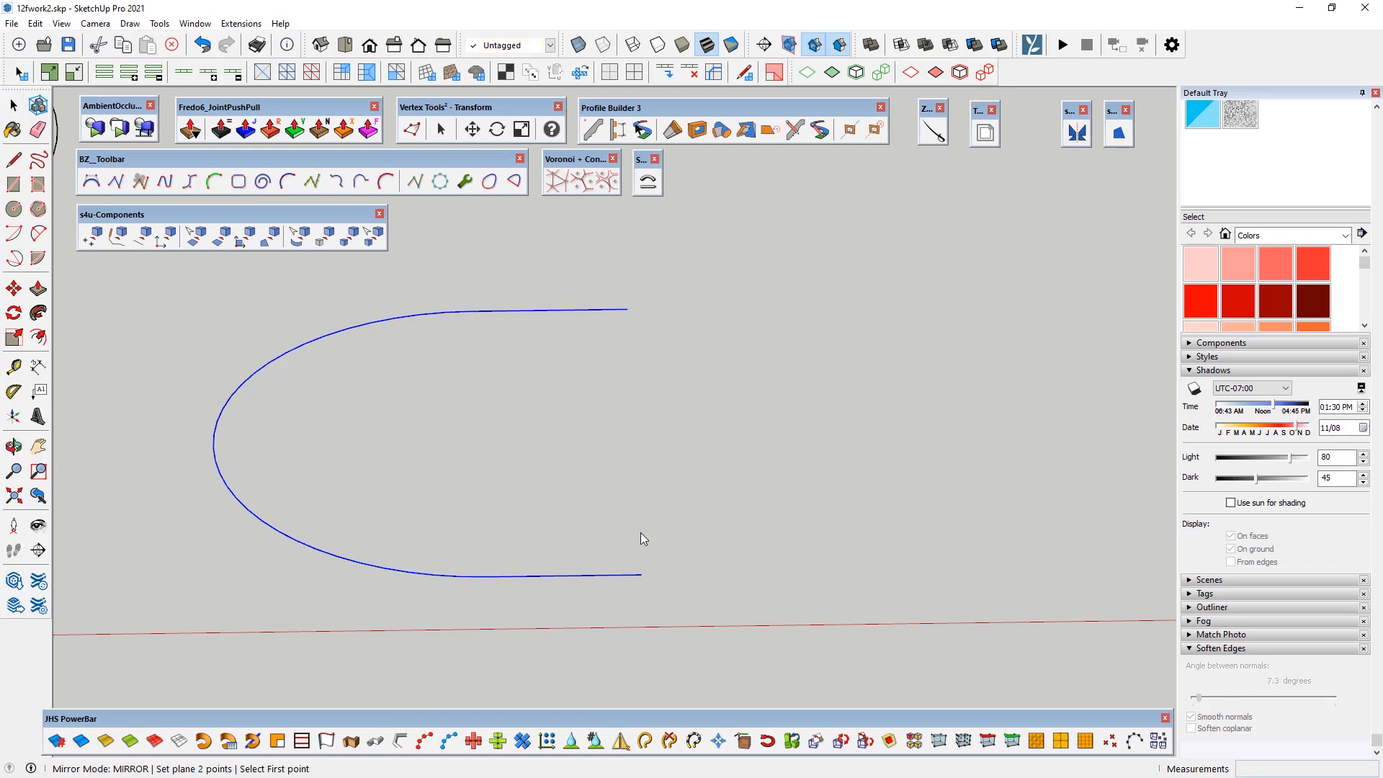
{"action": "left_click", "coordinate": [641, 576]}
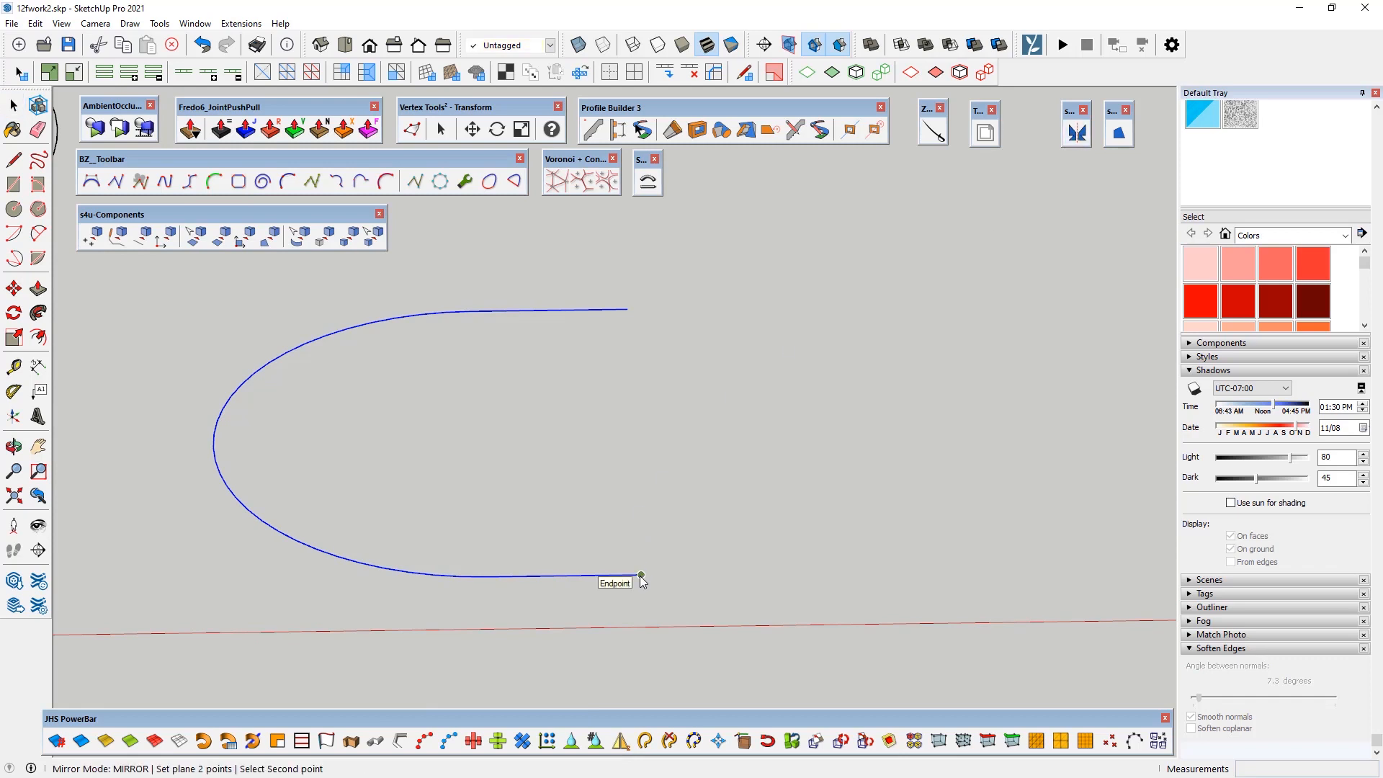
{"action": "left_click", "coordinate": [627, 311]}
{"action": "left_click", "coordinate": [468, 429]}
{"action": "scroll", "coordinate": [534, 457], "scroll_direction": "down", "scroll_amount": 2}
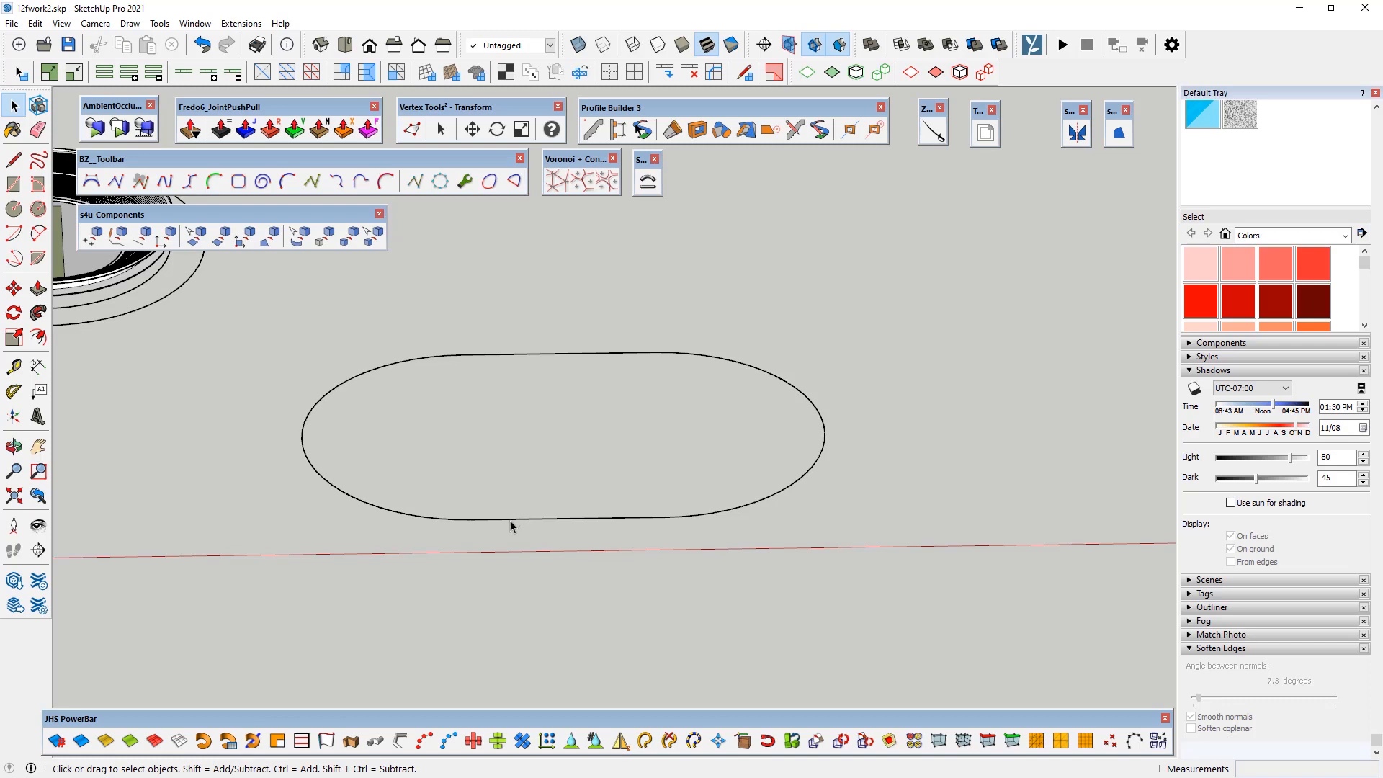
Step: Try to fill the oval with faces by drawing a line across its middle, and undo it
{"action": "left_click", "coordinate": [509, 520]}
{"action": "left_click", "coordinate": [565, 458]}
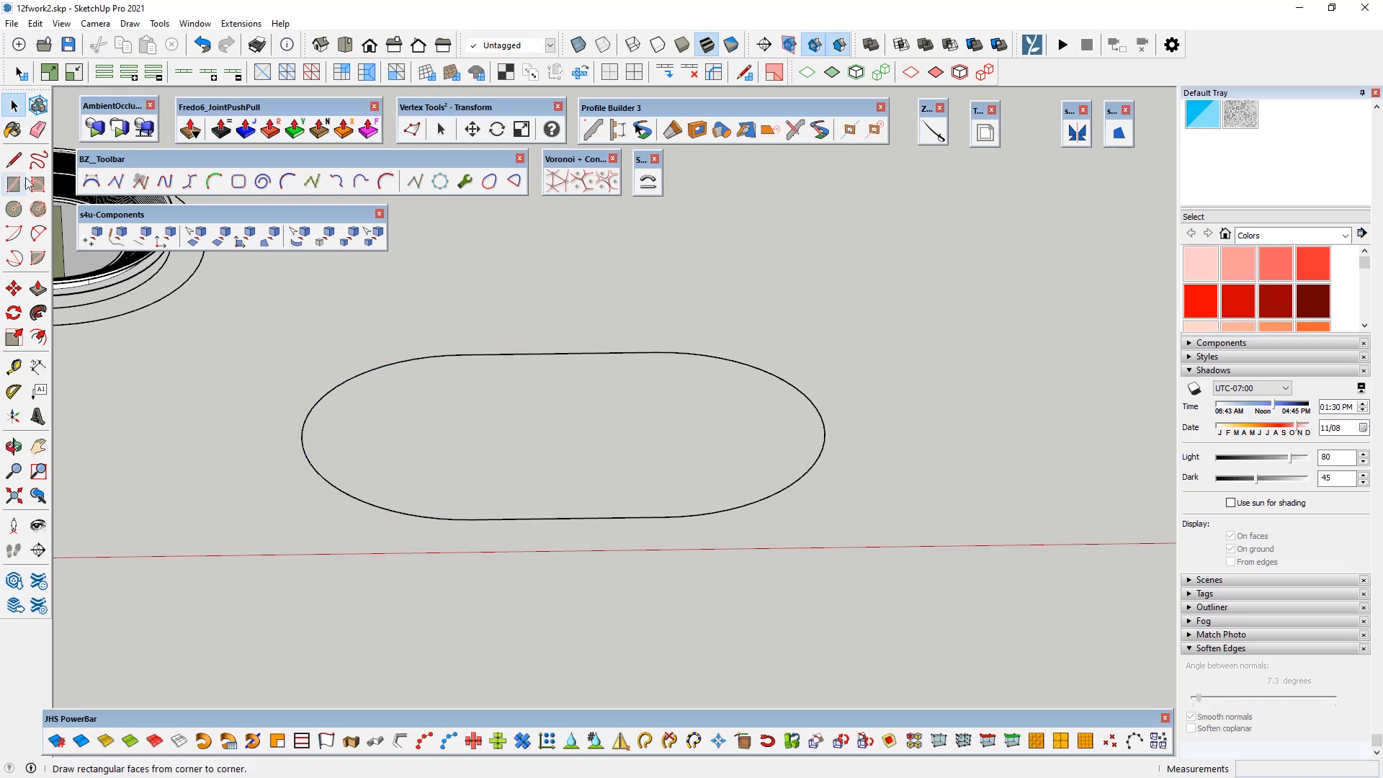
{"action": "left_click", "coordinate": [13, 159]}
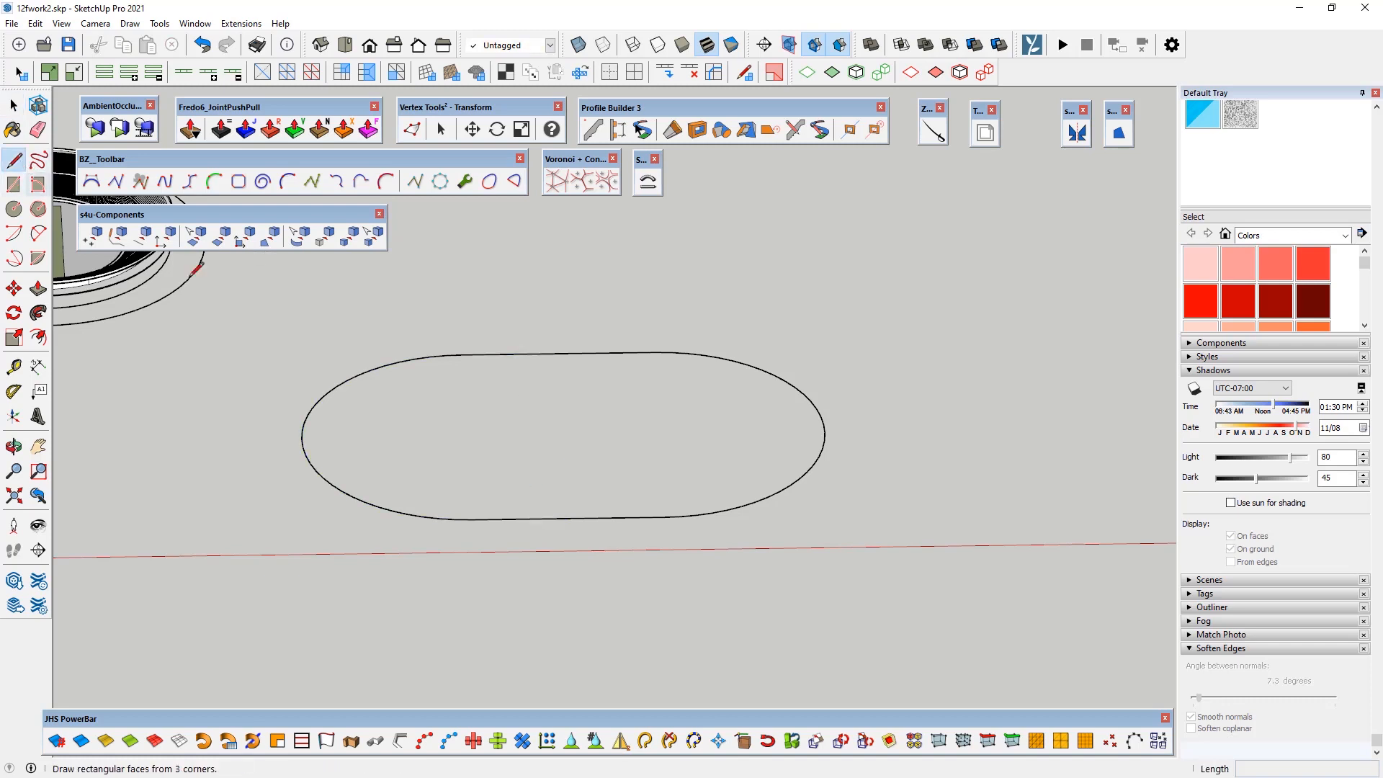
{"action": "left_click", "coordinate": [560, 352]}
{"action": "left_click", "coordinate": [568, 517]}
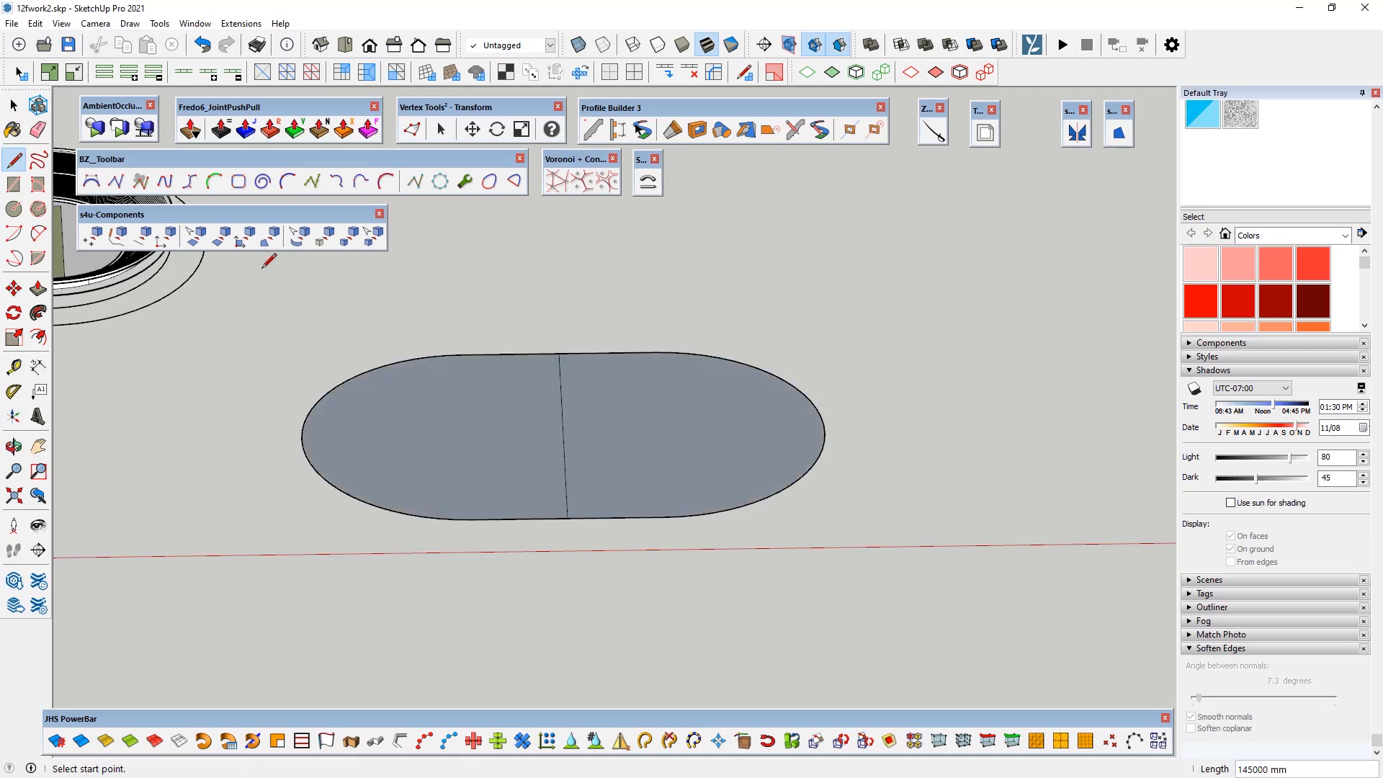
{"action": "left_click", "coordinate": [14, 105]}
{"action": "left_click", "coordinate": [434, 412]}
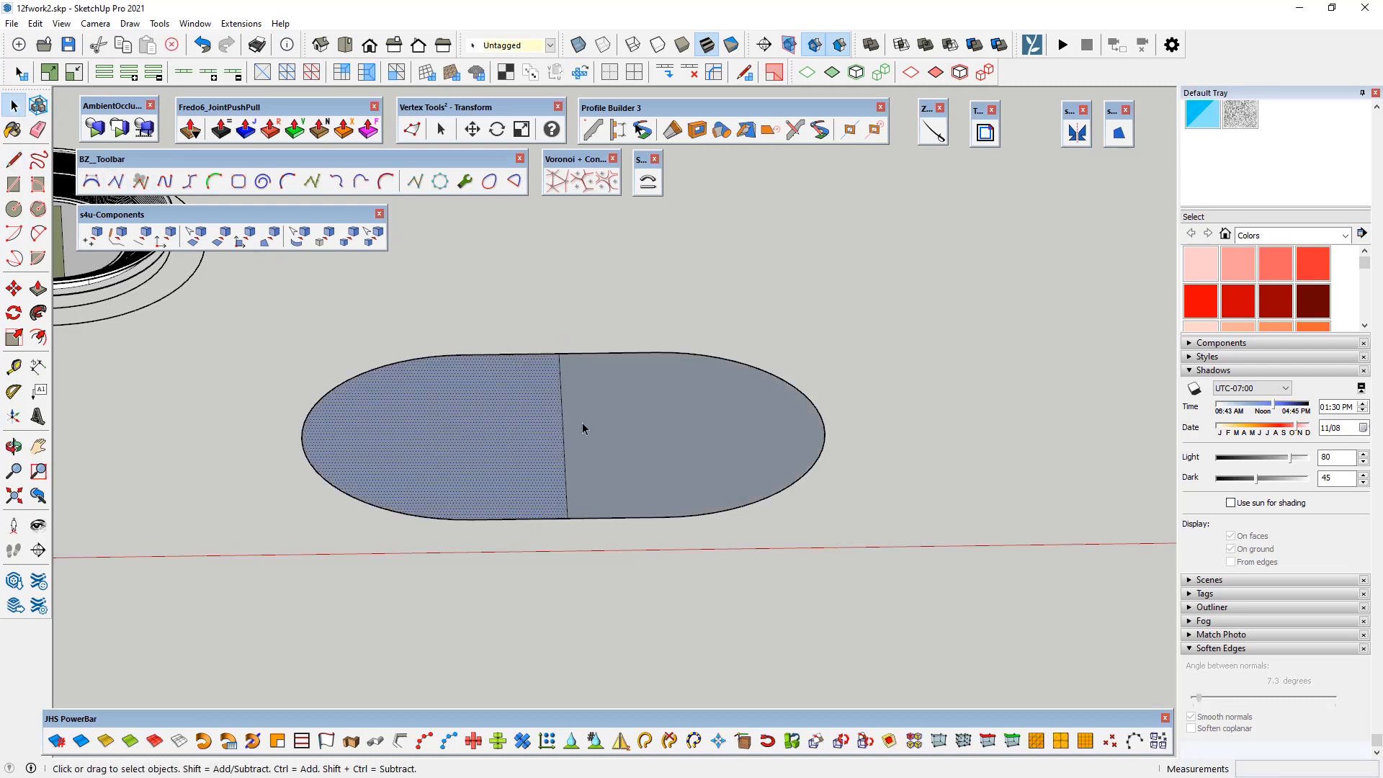
{"action": "key", "text": "ctrl+z"}
Step: Unhide the ring and show the model in wireframe from the top
{"action": "left_click", "coordinate": [34, 23]}
{"action": "mouse_move", "coordinate": [92, 245]}
{"action": "left_click", "coordinate": [325, 277]}
{"action": "key", "text": "t"}
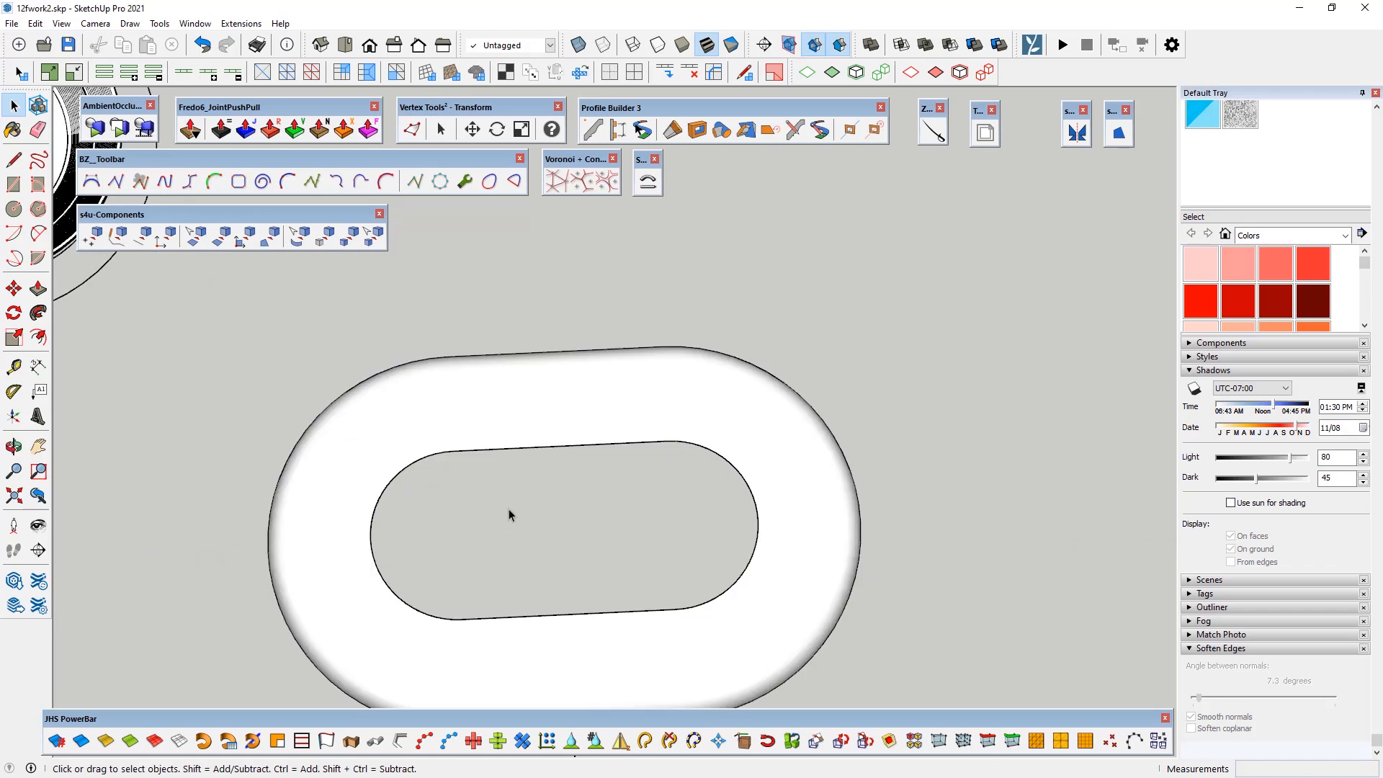
{"action": "scroll", "coordinate": [508, 508], "scroll_direction": "down", "scroll_amount": 3}
{"action": "scroll", "coordinate": [342, 464], "scroll_direction": "down", "scroll_amount": 3}
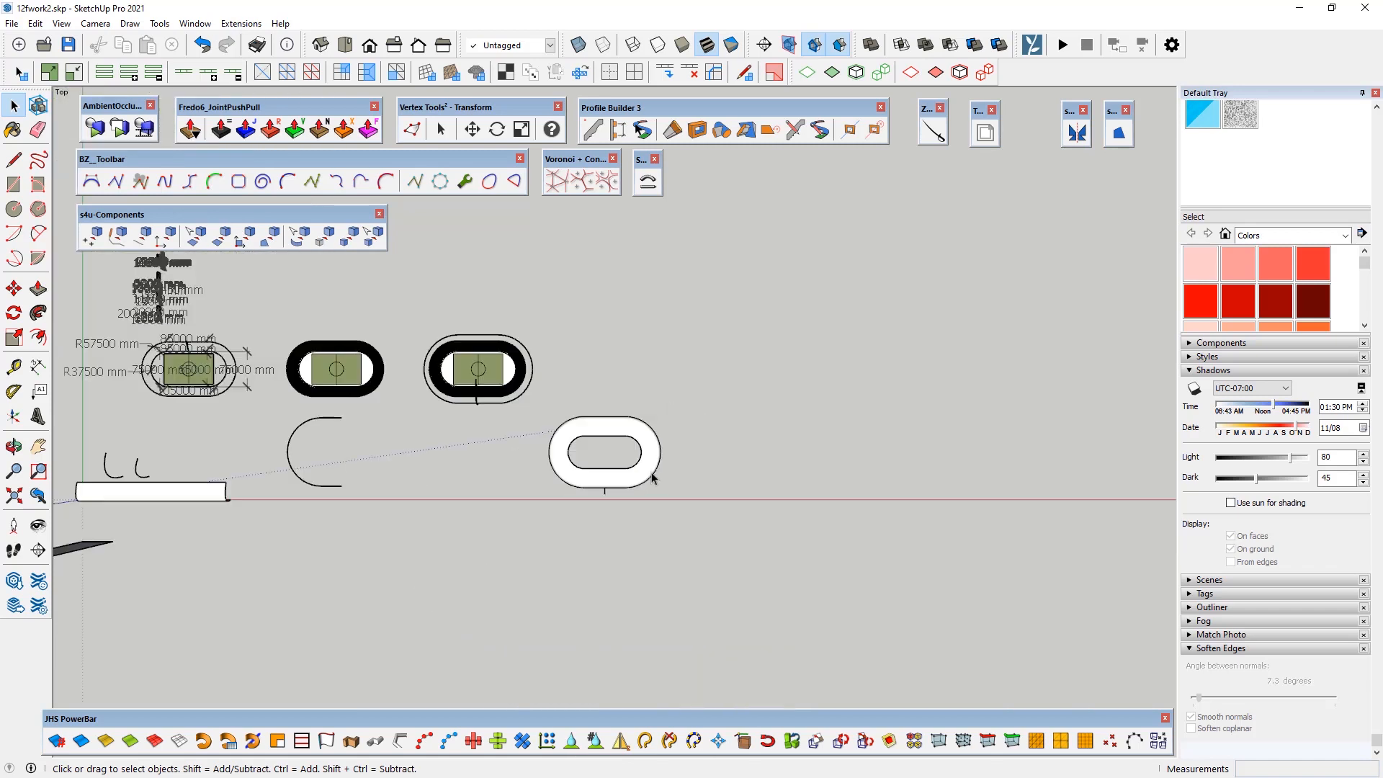
{"action": "scroll", "coordinate": [564, 452], "scroll_direction": "up", "scroll_amount": 6}
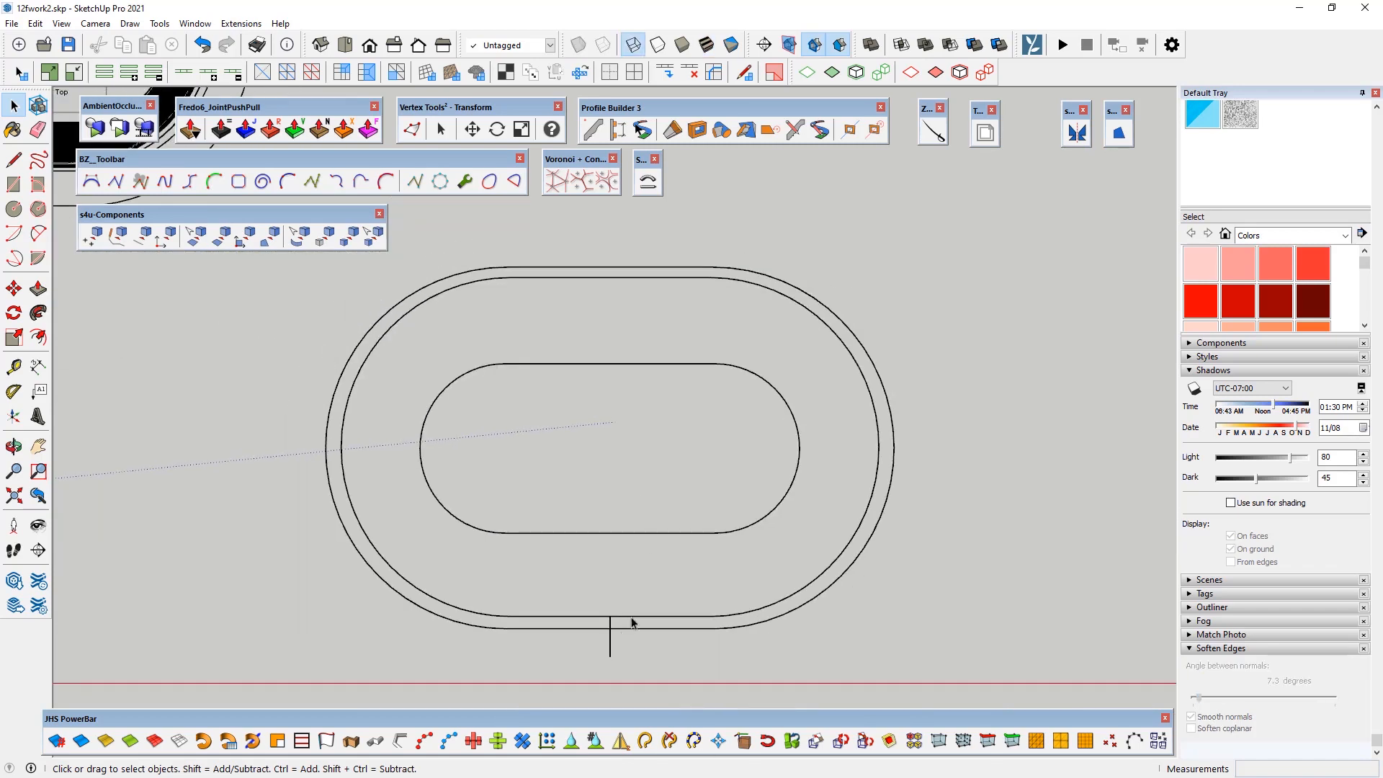
{"action": "middle_click_drag", "start_coordinate": [579, 585], "coordinate": [796, 205]}
{"action": "key", "text": "t"}
{"action": "scroll", "coordinate": [576, 534], "scroll_direction": "up", "scroll_amount": 1}
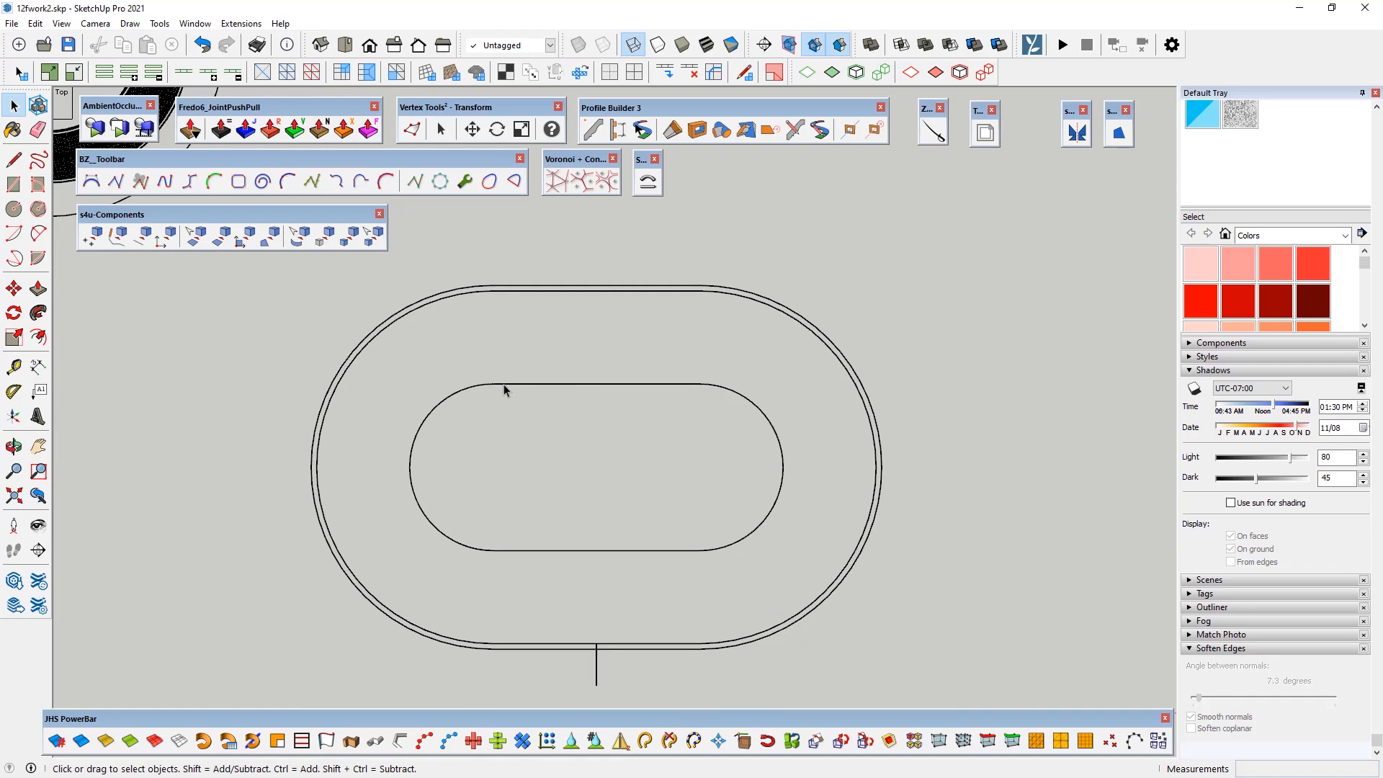
Step: Draw a straight line from the start of the ring's inner left arc up past the outer boundary
{"action": "scroll", "coordinate": [514, 450], "scroll_direction": "up", "scroll_amount": 2}
{"action": "key", "text": "l"}
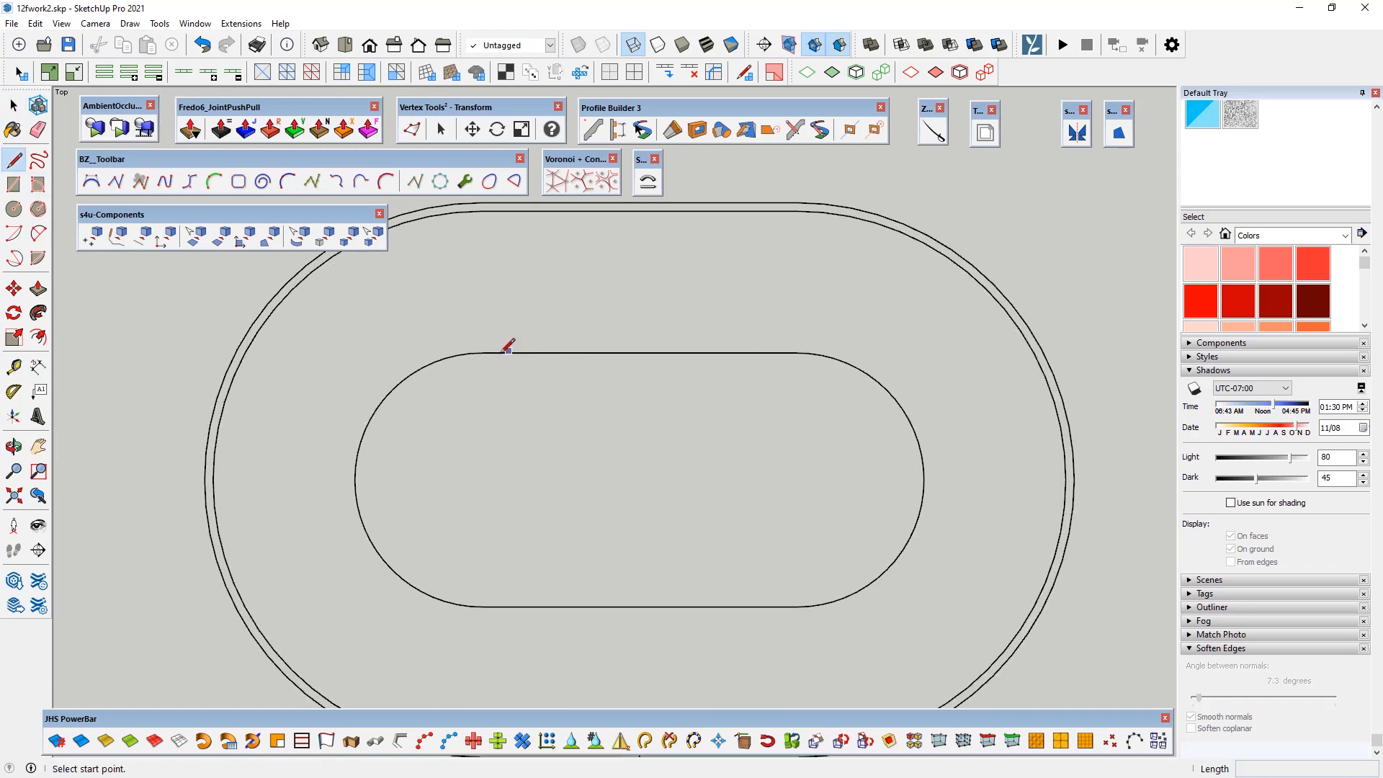
{"action": "left_click", "coordinate": [484, 353]}
{"action": "scroll", "coordinate": [485, 493], "scroll_direction": "down", "scroll_amount": 3}
{"action": "left_click", "coordinate": [483, 256]}
{"action": "scroll", "coordinate": [470, 389], "scroll_direction": "up", "scroll_amount": 3}
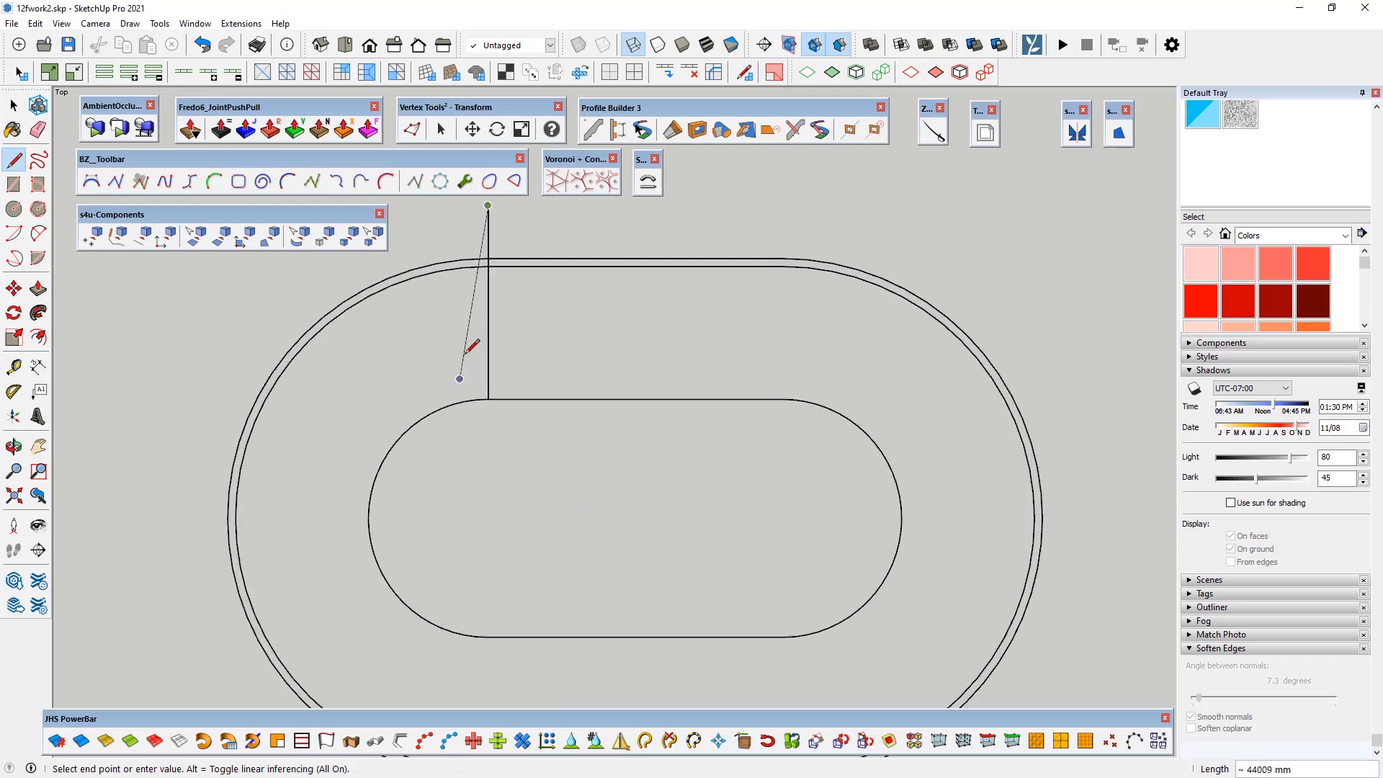
{"action": "key", "text": "Escape"}
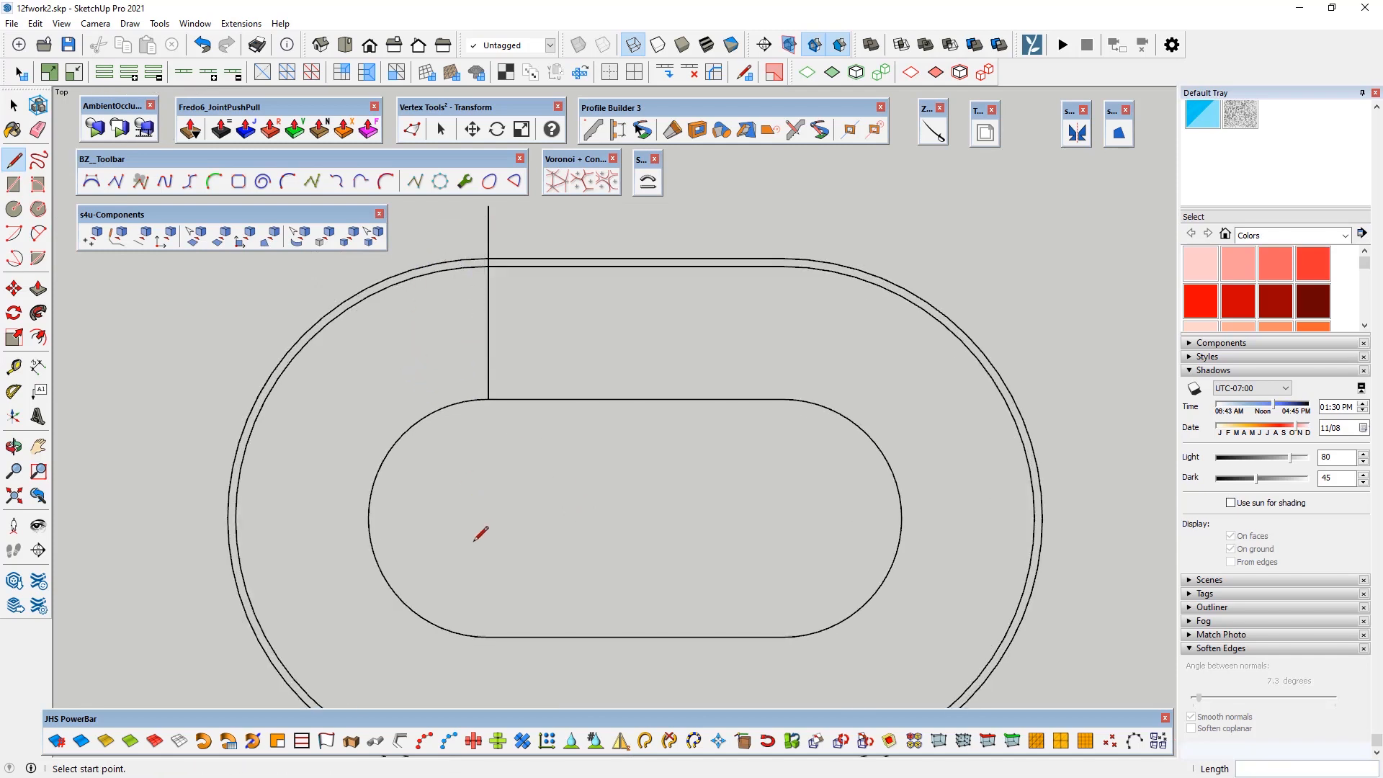
Step: Draw a parallel line from the adjacent vertex of the inner arc, ending level with the first line
{"action": "scroll", "coordinate": [481, 520], "scroll_direction": "down", "scroll_amount": 1}
{"action": "scroll", "coordinate": [463, 268], "scroll_direction": "up", "scroll_amount": 3}
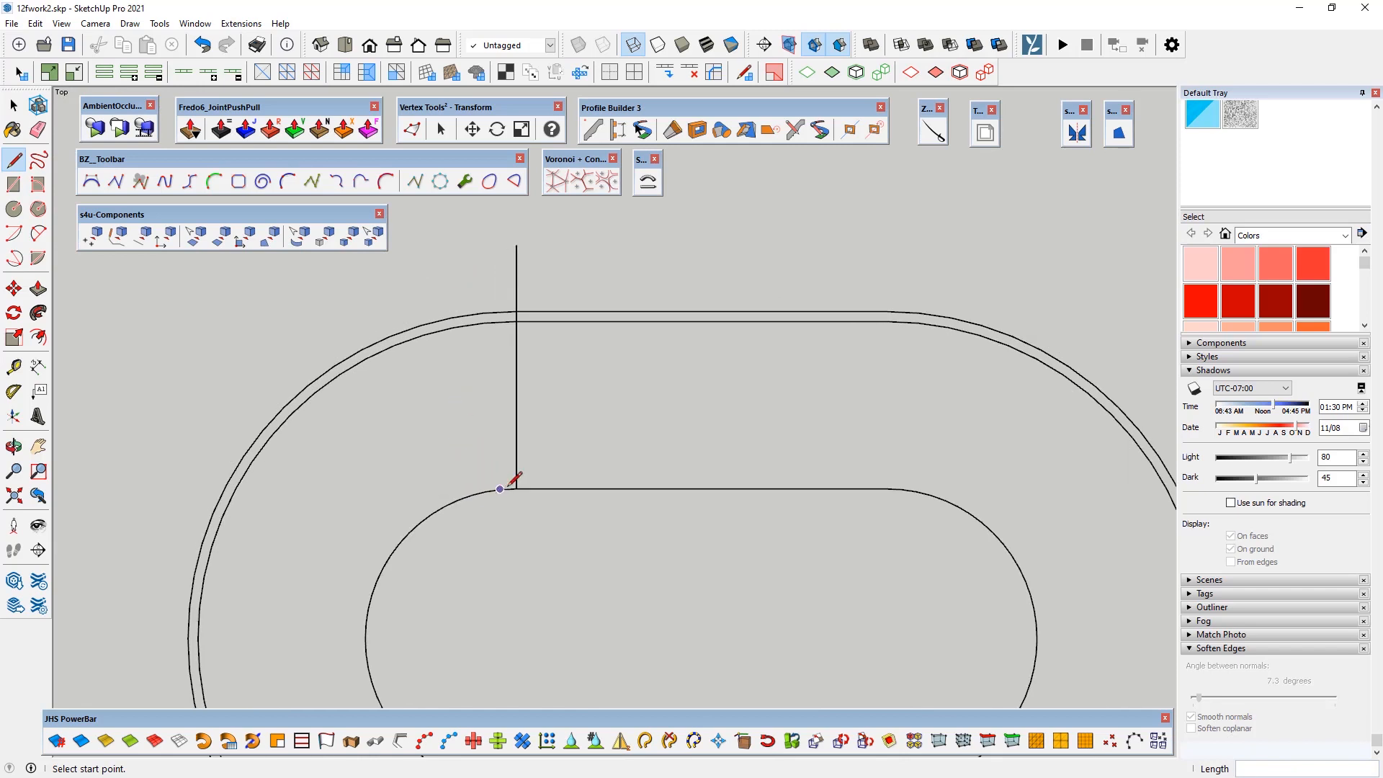
{"action": "left_click", "coordinate": [500, 489]}
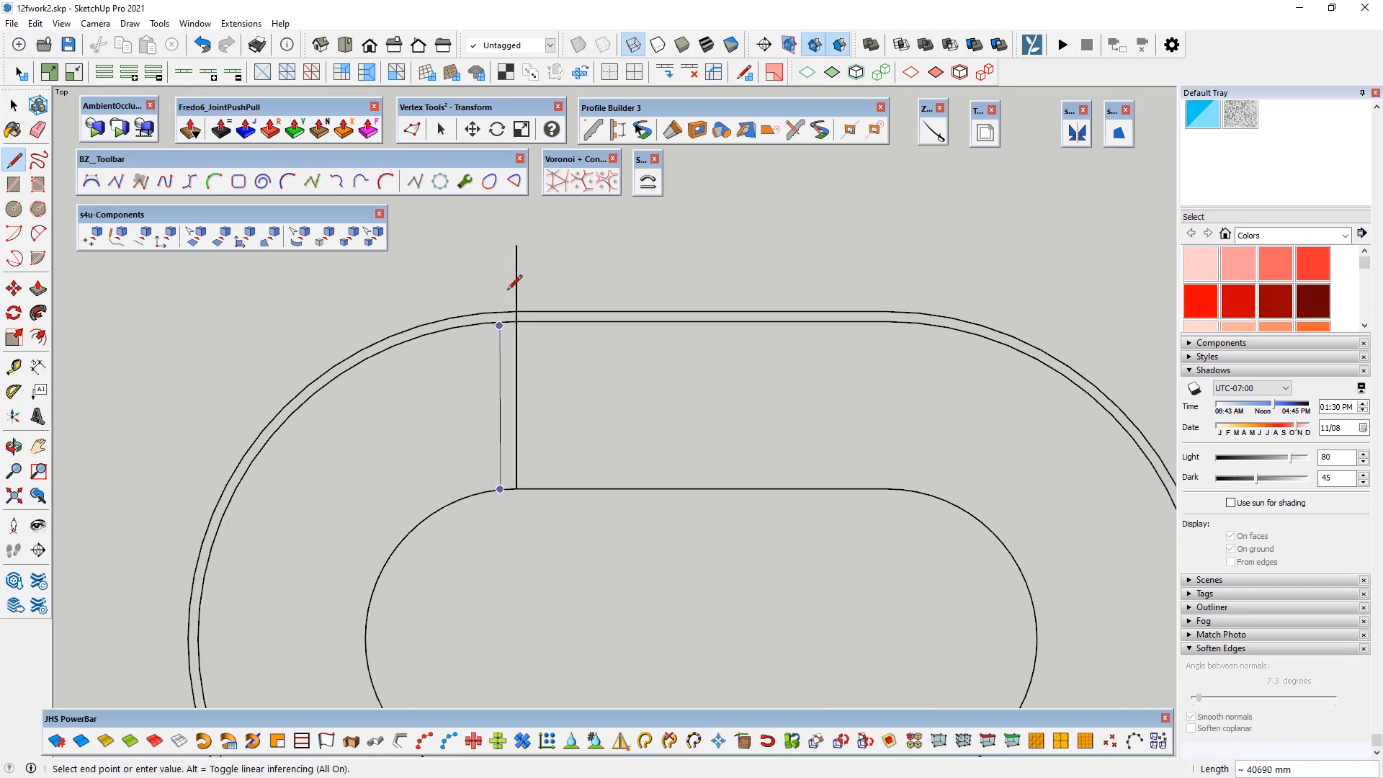
{"action": "left_click", "coordinate": [500, 245]}
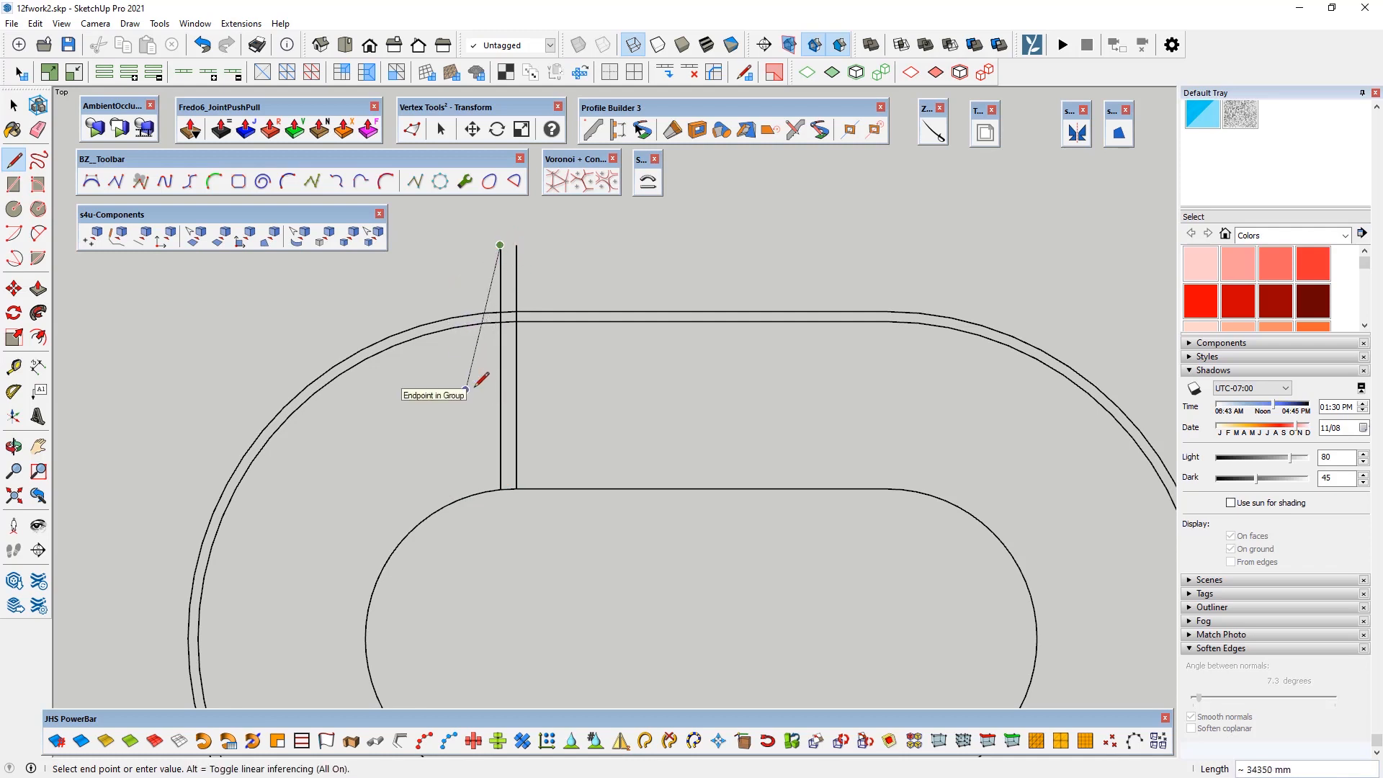
{"action": "key", "text": "Escape"}
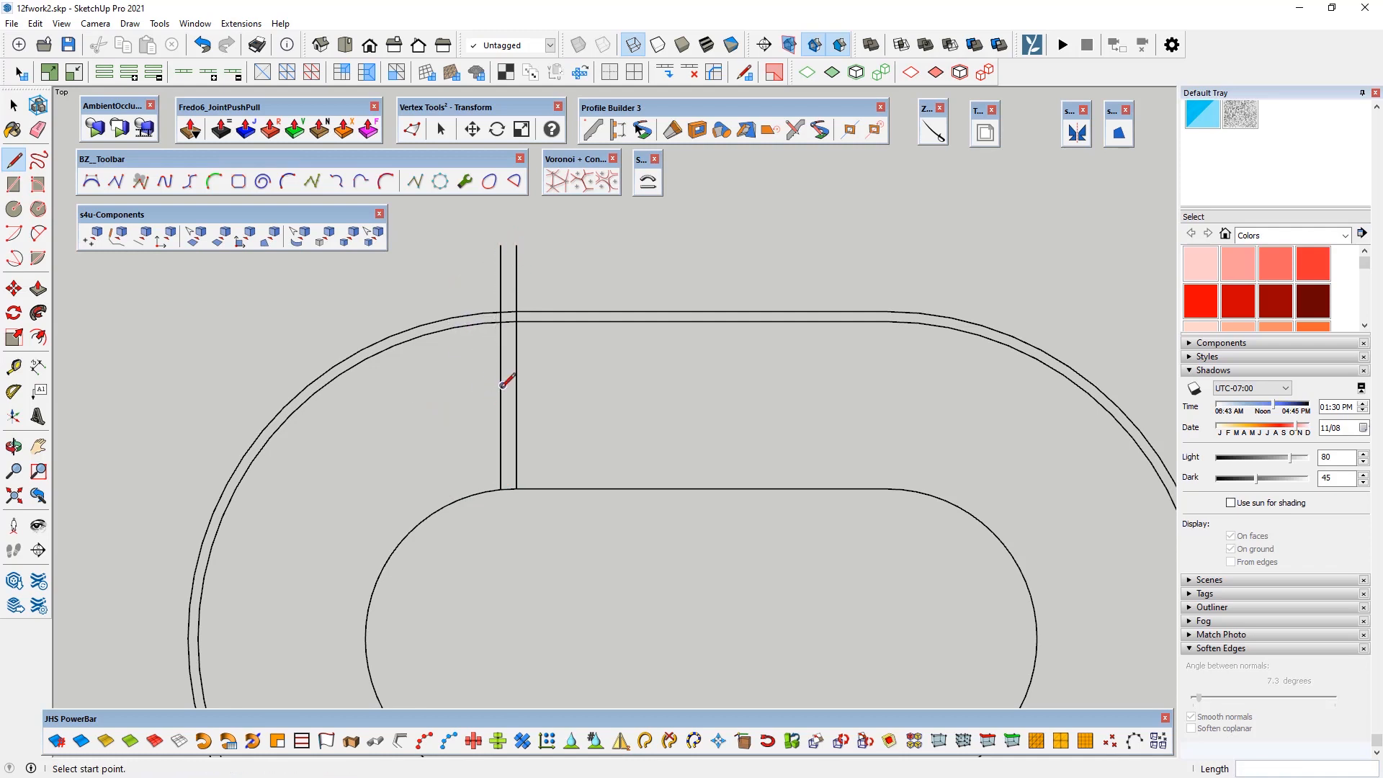
Step: Hide the ring, switch to monochrome display, and draw an angled edge between the right line's ends through a point beside its midpoint
{"action": "key", "text": "space"}
{"action": "left_click", "coordinate": [731, 44]}
{"action": "key", "text": "l"}
{"action": "left_click", "coordinate": [516, 367]}
{"action": "left_click", "coordinate": [559, 368]}
{"action": "left_click", "coordinate": [517, 245]}
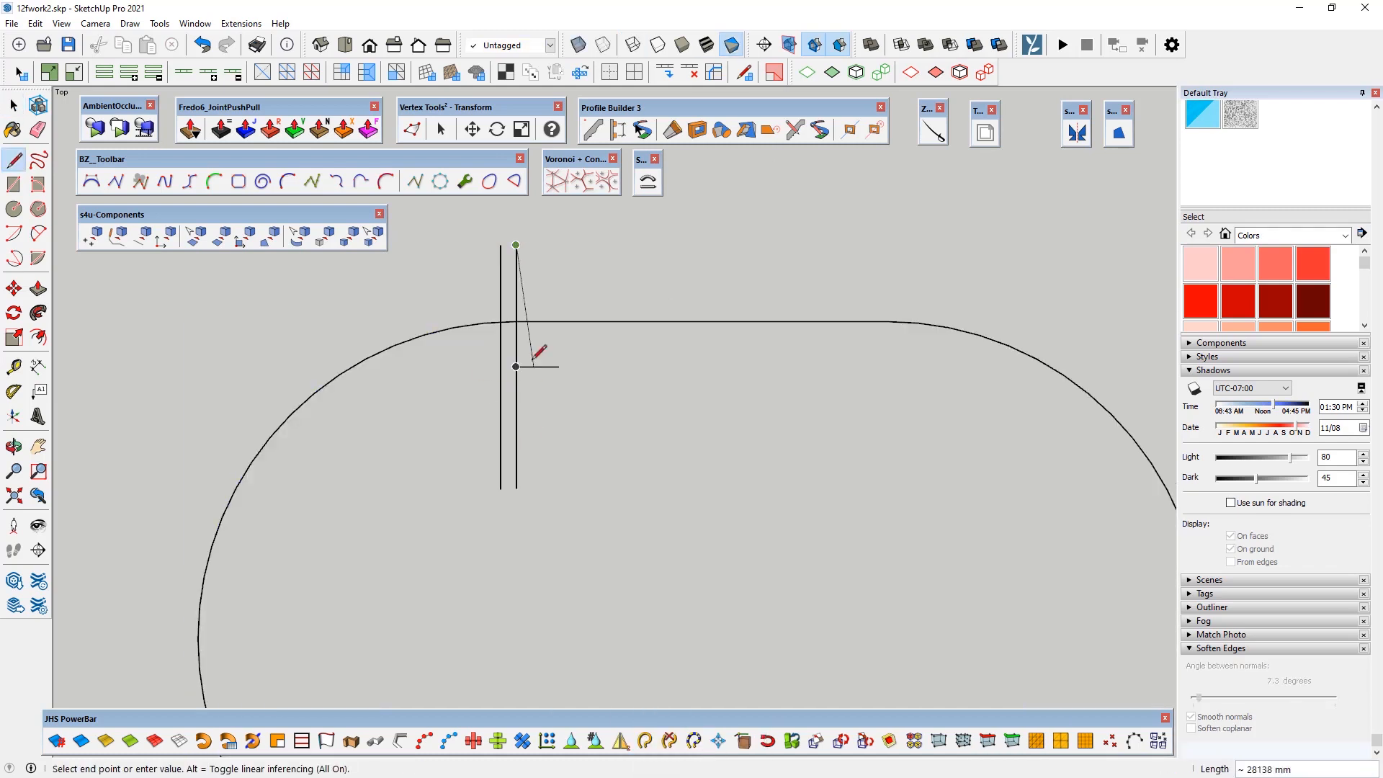
{"action": "left_click", "coordinate": [537, 368]}
{"action": "left_click", "coordinate": [516, 489]}
Step: Join the upper ends of the two parallel lines and draw a centre line down between them
{"action": "left_click", "coordinate": [508, 249]}
{"action": "left_click", "coordinate": [535, 250]}
{"action": "left_click", "coordinate": [522, 249]}
{"action": "left_click", "coordinate": [521, 688]}
Step: Mirror the angled edge across the centre line and delete the straight construction lines between the two sides
{"action": "key", "text": "space"}
{"action": "left_click", "coordinate": [555, 565], "text": "shift"}
{"action": "left_click", "coordinate": [521, 250]}
{"action": "left_click", "coordinate": [522, 689]}
{"action": "left_click", "coordinate": [508, 452]}
{"action": "key", "text": "Delete"}
{"action": "key", "text": "Delete"}
Step: Close the tapered outline into a face with horizontal lines across its lower end and middle, and erase the surplus edge
{"action": "scroll", "coordinate": [651, 366], "scroll_direction": "down", "scroll_amount": 2}
{"action": "key", "text": "l"}
{"action": "scroll", "coordinate": [565, 585], "scroll_direction": "up", "scroll_amount": 8}
{"action": "left_click", "coordinate": [482, 508]}
{"action": "left_click", "coordinate": [685, 509]}
{"action": "scroll", "coordinate": [548, 625], "scroll_direction": "down", "scroll_amount": 6}
{"action": "left_click", "coordinate": [456, 291]}
{"action": "left_click", "coordinate": [607, 290]}
{"action": "scroll", "coordinate": [554, 607], "scroll_direction": "up", "scroll_amount": 10}
{"action": "left_click", "coordinate": [565, 487]}
{"action": "left_click", "coordinate": [565, 509]}
{"action": "key", "text": "e"}
{"action": "left_click", "coordinate": [649, 509]}
{"action": "scroll", "coordinate": [555, 551], "scroll_direction": "down", "scroll_amount": 12}
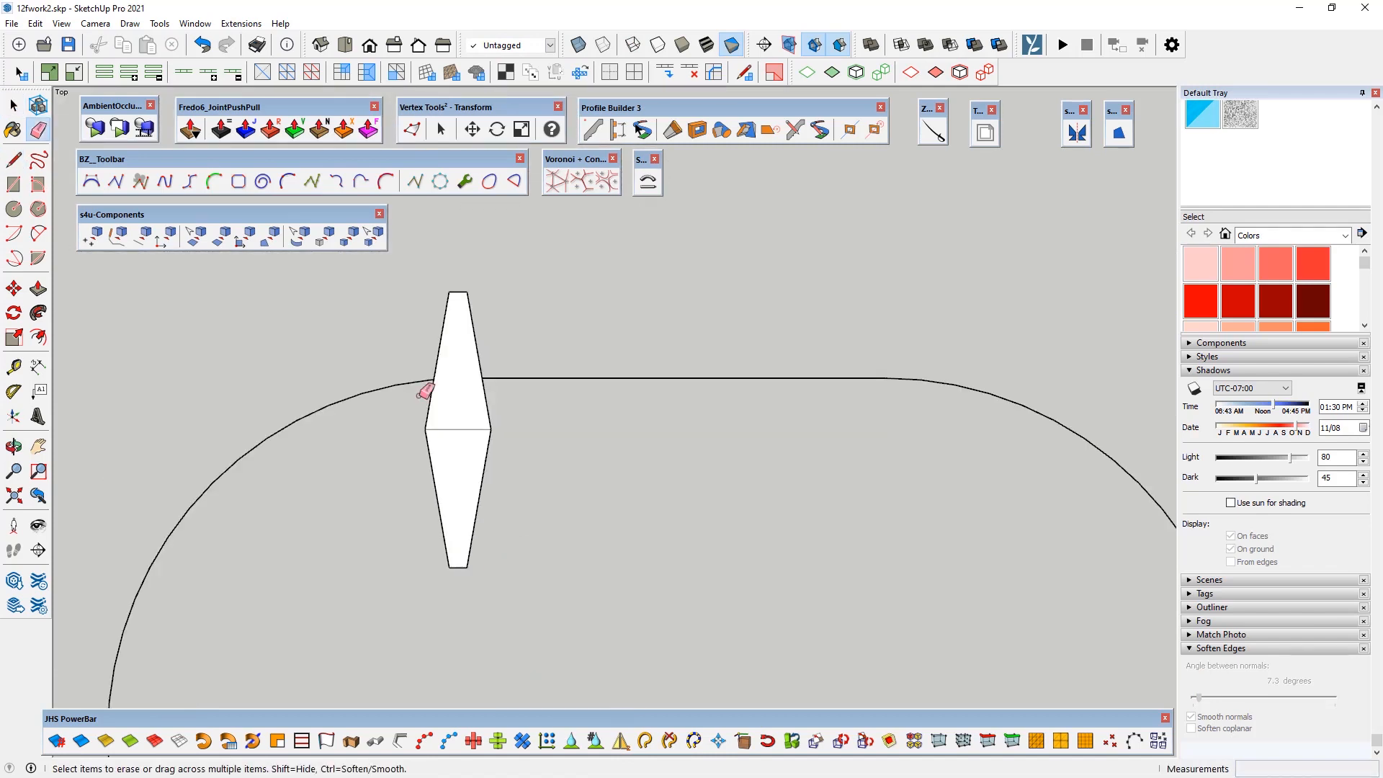
Step: Delete the face inside the diamond shape over the oval's upper edge and select the remaining outline
{"action": "key", "text": "space"}
{"action": "left_click", "coordinate": [456, 463]}
{"action": "key", "text": "Delete"}
{"action": "triple_click", "coordinate": [497, 407]}
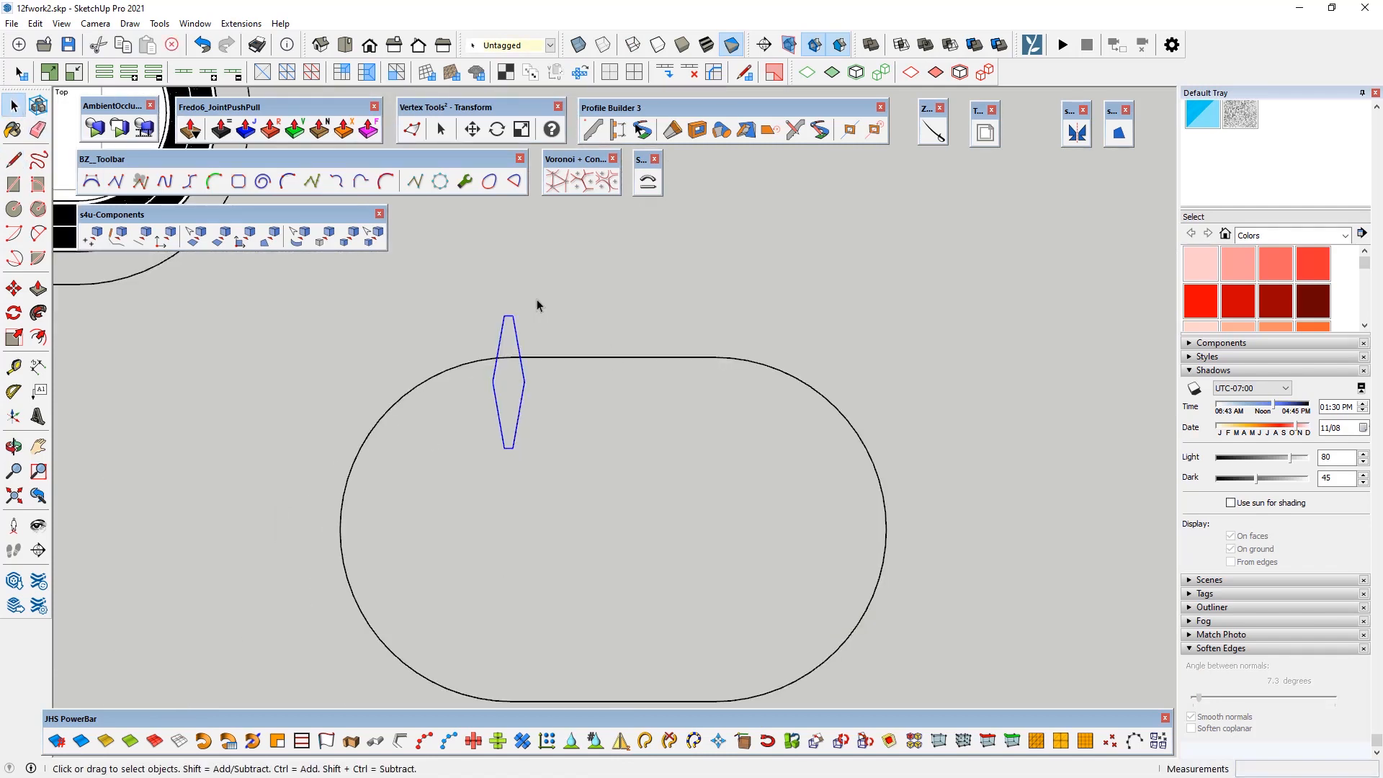
Step: Draw a vertical line across the oval joining the two ends of its left arc
{"action": "left_click", "coordinate": [14, 160]}
{"action": "left_click", "coordinate": [511, 356]}
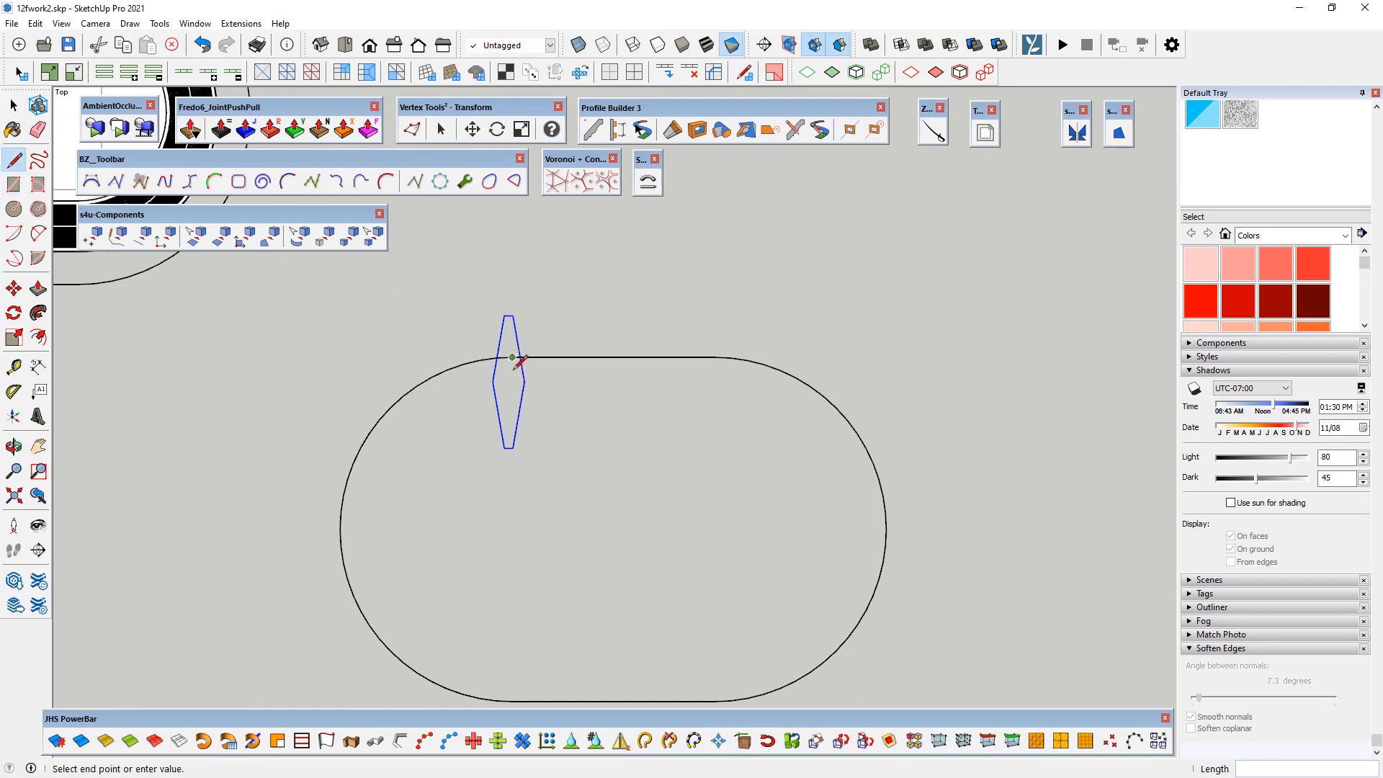
{"action": "left_click", "coordinate": [512, 700]}
{"action": "key", "text": "space"}
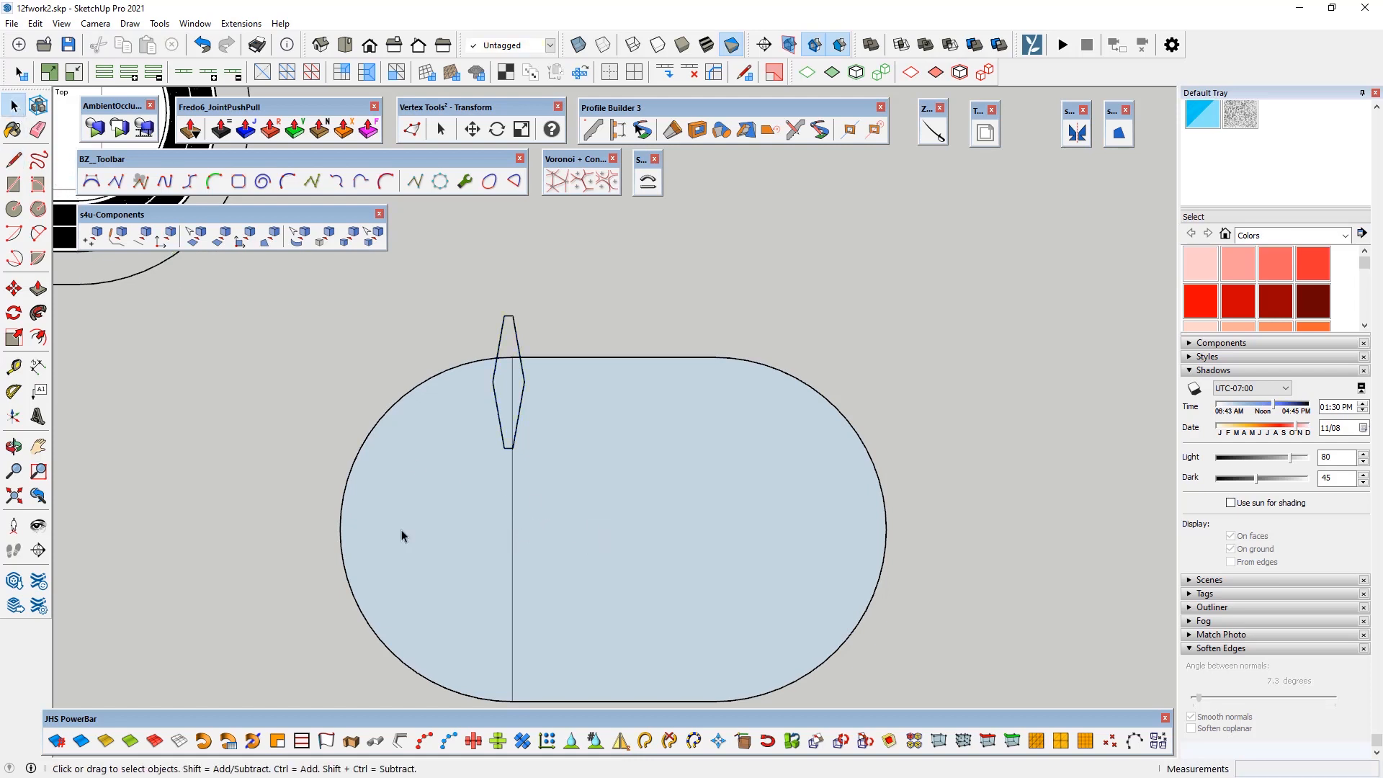
Step: Draw a horizontal line from the vertical line's midpoint out past the left arc, and delete the left half's face
{"action": "left_click", "coordinate": [14, 160]}
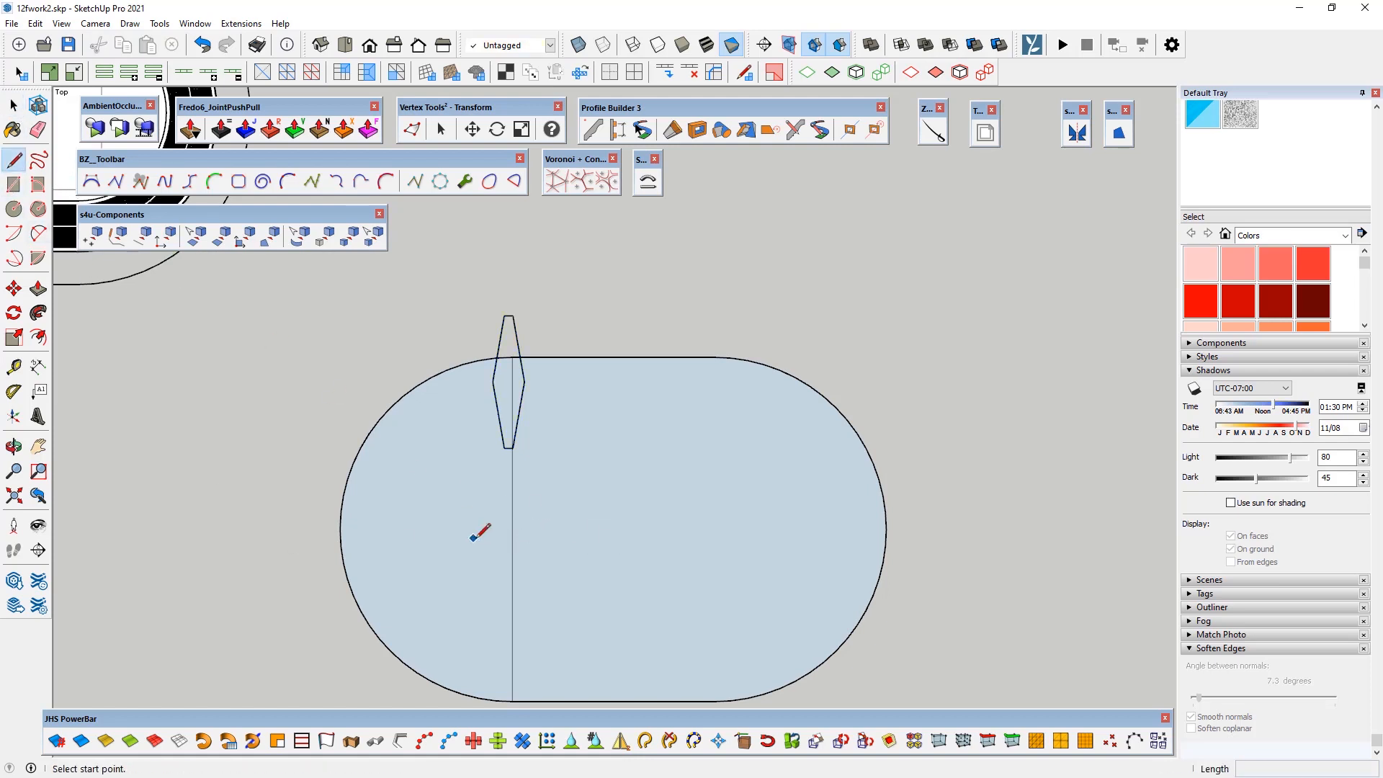
{"action": "left_click", "coordinate": [512, 530]}
{"action": "left_click", "coordinate": [301, 530]}
{"action": "key", "text": "space"}
{"action": "left_click", "coordinate": [419, 484]}
{"action": "key", "text": "Delete"}
Step: Rotate a copy of the diamond 180° about the vertical line's midpoint and divide the span into 10 copies (/10)
{"action": "left_click", "coordinate": [505, 447]}
{"action": "key", "text": "q"}
{"action": "left_click", "coordinate": [512, 529]}
{"action": "left_click", "coordinate": [512, 487]}
{"action": "key", "text": "ctrl"}
{"action": "scroll", "coordinate": [436, 527], "scroll_direction": "down", "scroll_amount": 1}
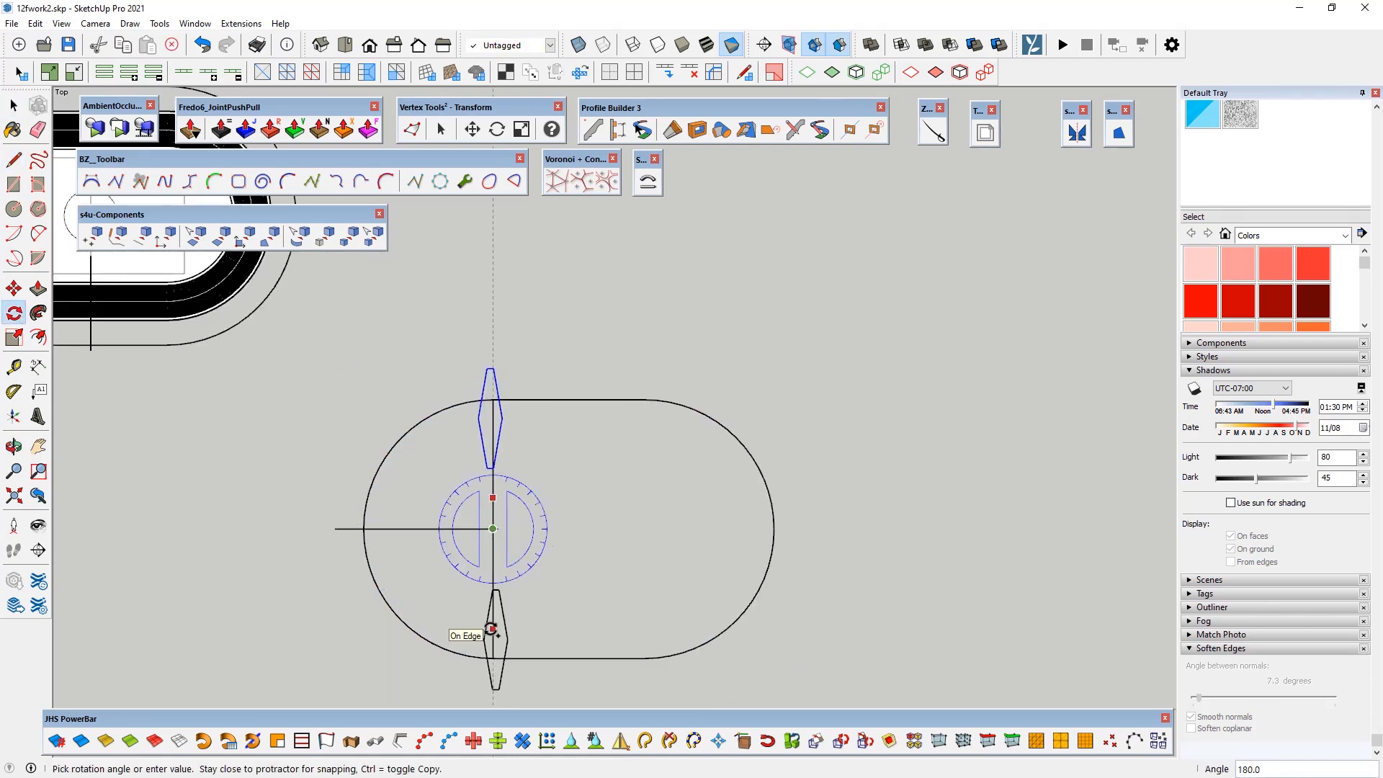
{"action": "left_click", "coordinate": [491, 629]}
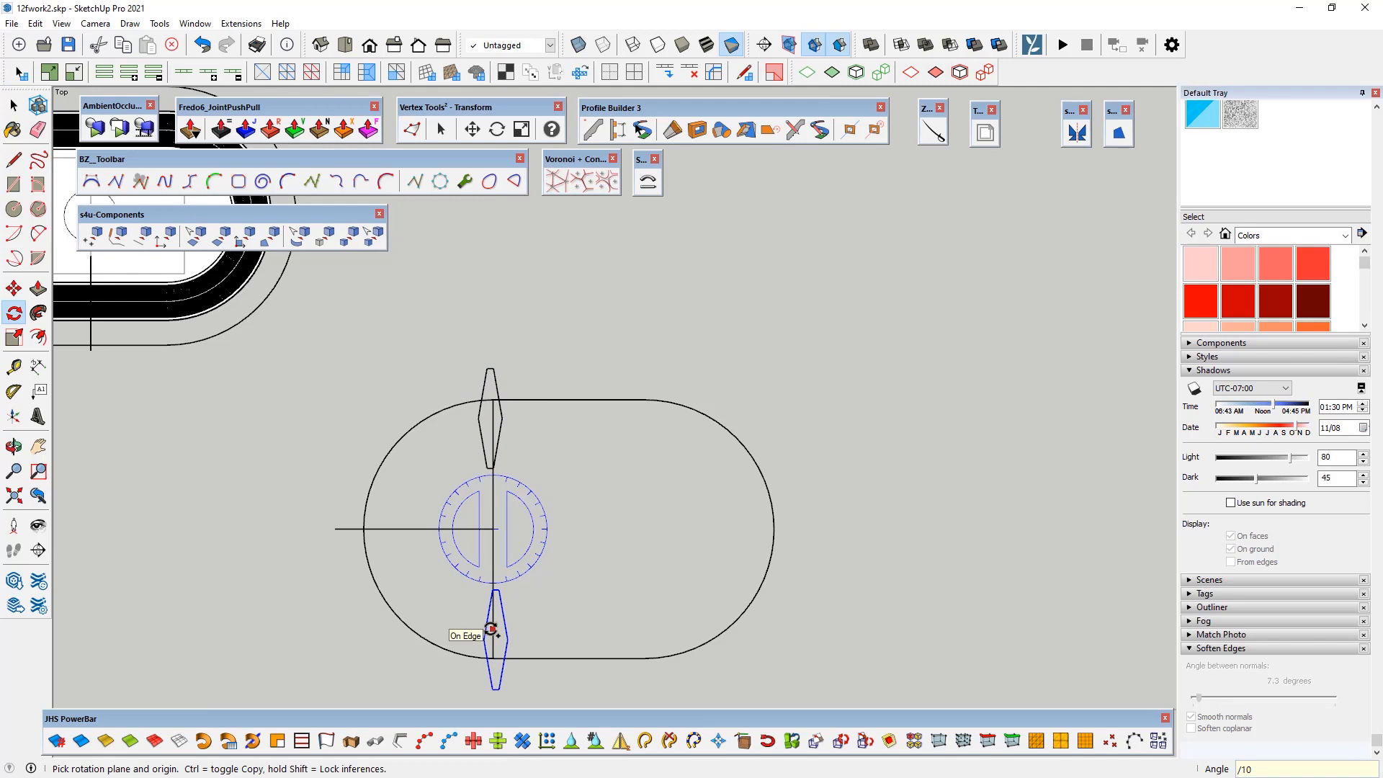
{"action": "key", "text": "Return"}
{"action": "key", "text": "space"}
Step: Draw matching vertical and horizontal construction lines at the right arc, and delete the face between the two arcs
{"action": "scroll", "coordinate": [535, 538], "scroll_direction": "up", "scroll_amount": 1}
{"action": "scroll", "coordinate": [552, 537], "scroll_direction": "down", "scroll_amount": 2}
{"action": "scroll", "coordinate": [565, 526], "scroll_direction": "up", "scroll_amount": 2}
{"action": "key", "text": "l"}
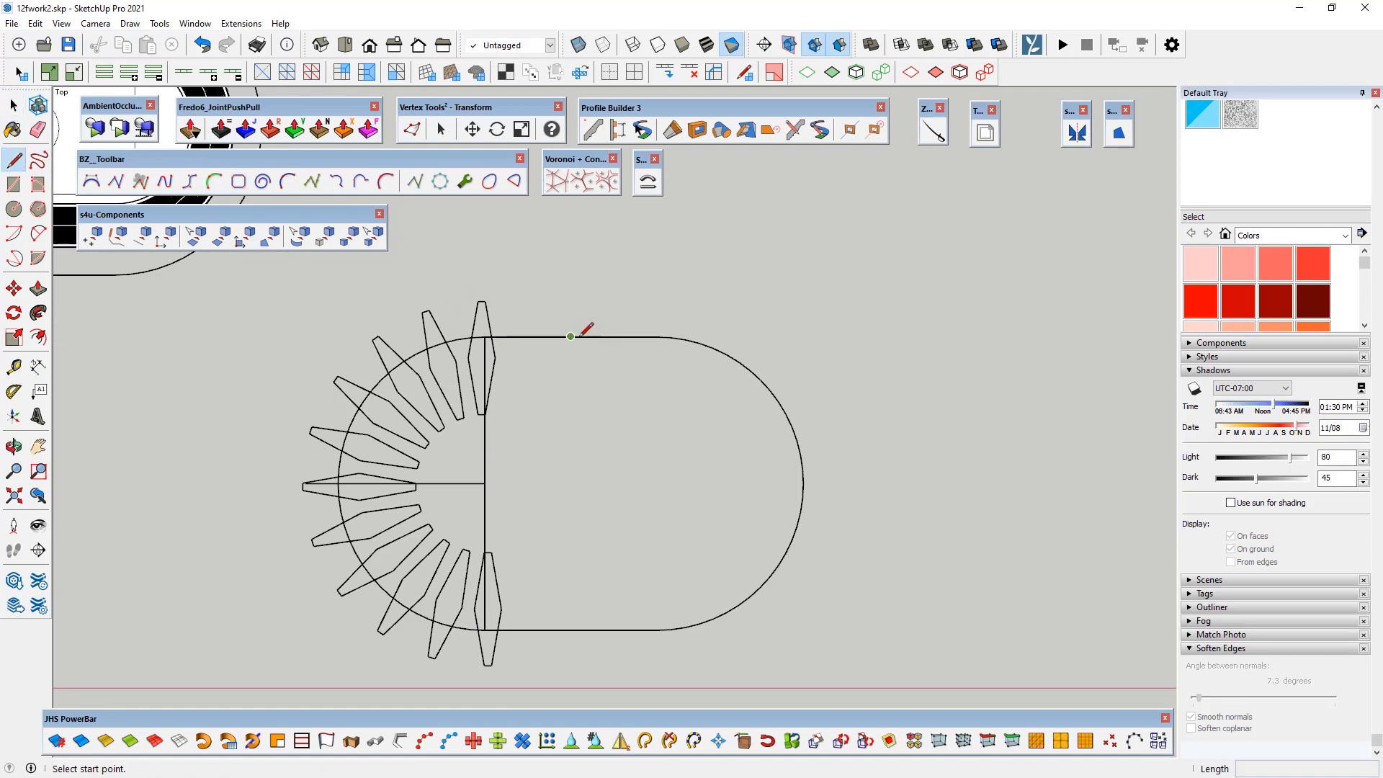
{"action": "left_click", "coordinate": [656, 336]}
{"action": "left_click", "coordinate": [657, 630]}
{"action": "left_click", "coordinate": [656, 483]}
{"action": "left_click", "coordinate": [850, 484]}
{"action": "key", "text": "space"}
{"action": "left_click", "coordinate": [568, 469]}
{"action": "key", "text": "Delete"}
Step: Draw a vertical centre line joining the midpoints of the oval's two straight edges
{"action": "key", "text": "l"}
{"action": "left_click", "coordinate": [570, 337]}
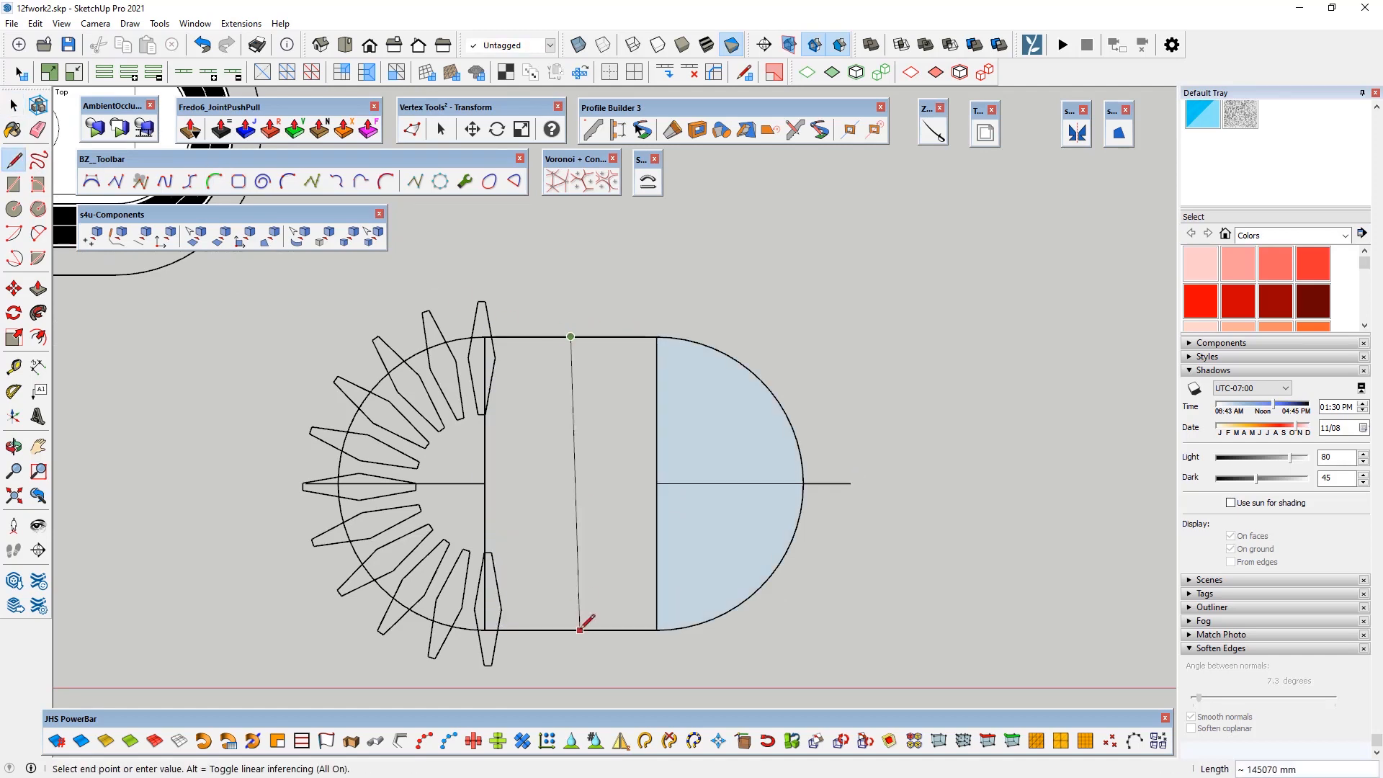
{"action": "left_click", "coordinate": [571, 630]}
Step: Delete the vertical and horizontal construction lines at the oval's left end
{"action": "left_click_drag", "start_coordinate": [496, 459], "coordinate": [464, 493]}
{"action": "key", "text": "Delete"}
{"action": "key", "text": "l"}
{"action": "left_click", "coordinate": [657, 483]}
{"action": "key", "text": "space"}
{"action": "left_click", "coordinate": [317, 484]}
{"action": "key", "text": "Delete"}
Step: Mirror the left fan of diamonds across the vertical centre line to the oval's right end
{"action": "left_click_drag", "start_coordinate": [542, 680], "coordinate": [281, 286]}
{"action": "left_click", "coordinate": [535, 630], "text": "shift"}
{"action": "left_click", "coordinate": [1077, 134]}
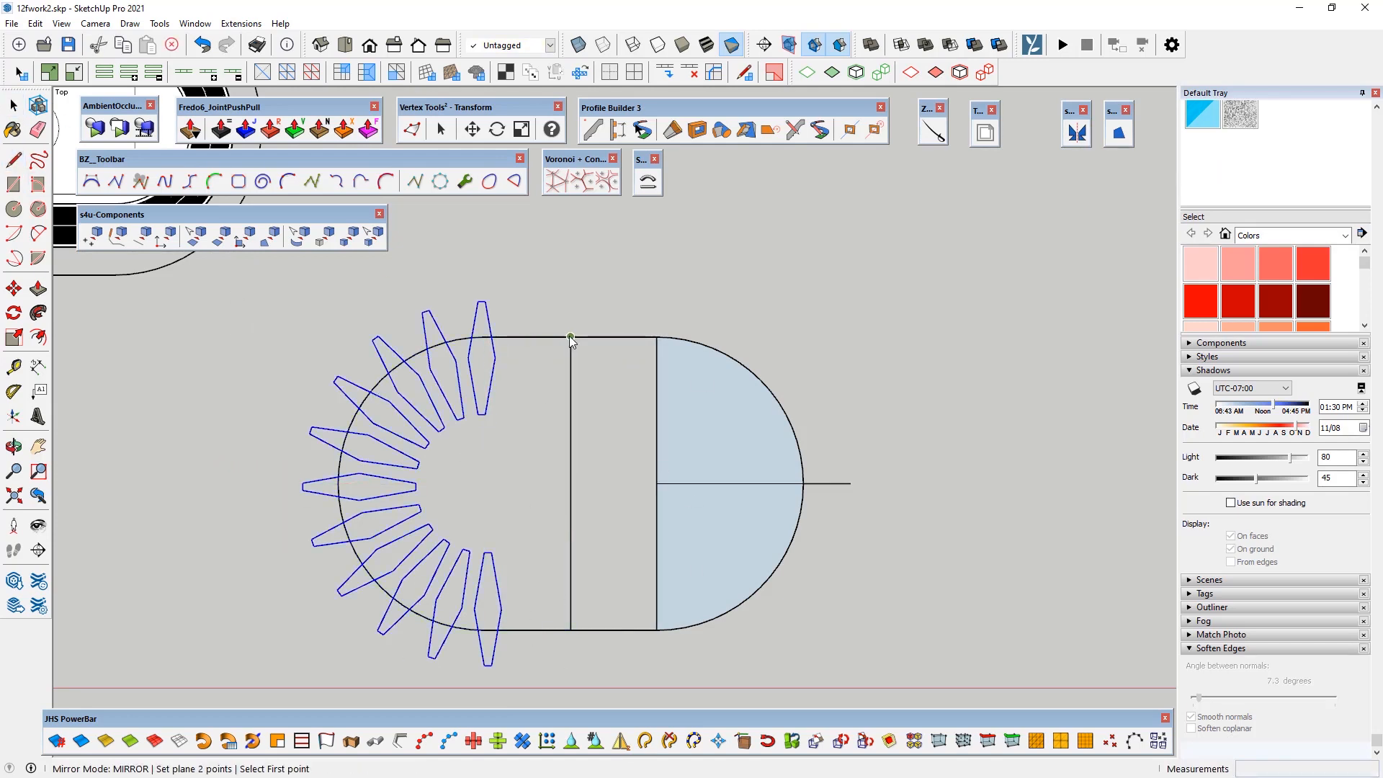
{"action": "left_click", "coordinate": [570, 337]}
{"action": "left_click", "coordinate": [571, 630]}
Step: Delete the oval outline and all remaining construction lines and faces, keeping only the diamond outlines
{"action": "left_click_drag", "start_coordinate": [685, 460], "coordinate": [639, 505]}
{"action": "key", "text": "Delete"}
{"action": "scroll", "coordinate": [562, 457], "scroll_direction": "down", "scroll_amount": 1}
{"action": "left_click", "coordinate": [668, 595]}
{"action": "left_click_drag", "start_coordinate": [610, 604], "coordinate": [527, 317]}
{"action": "key", "text": "Delete"}
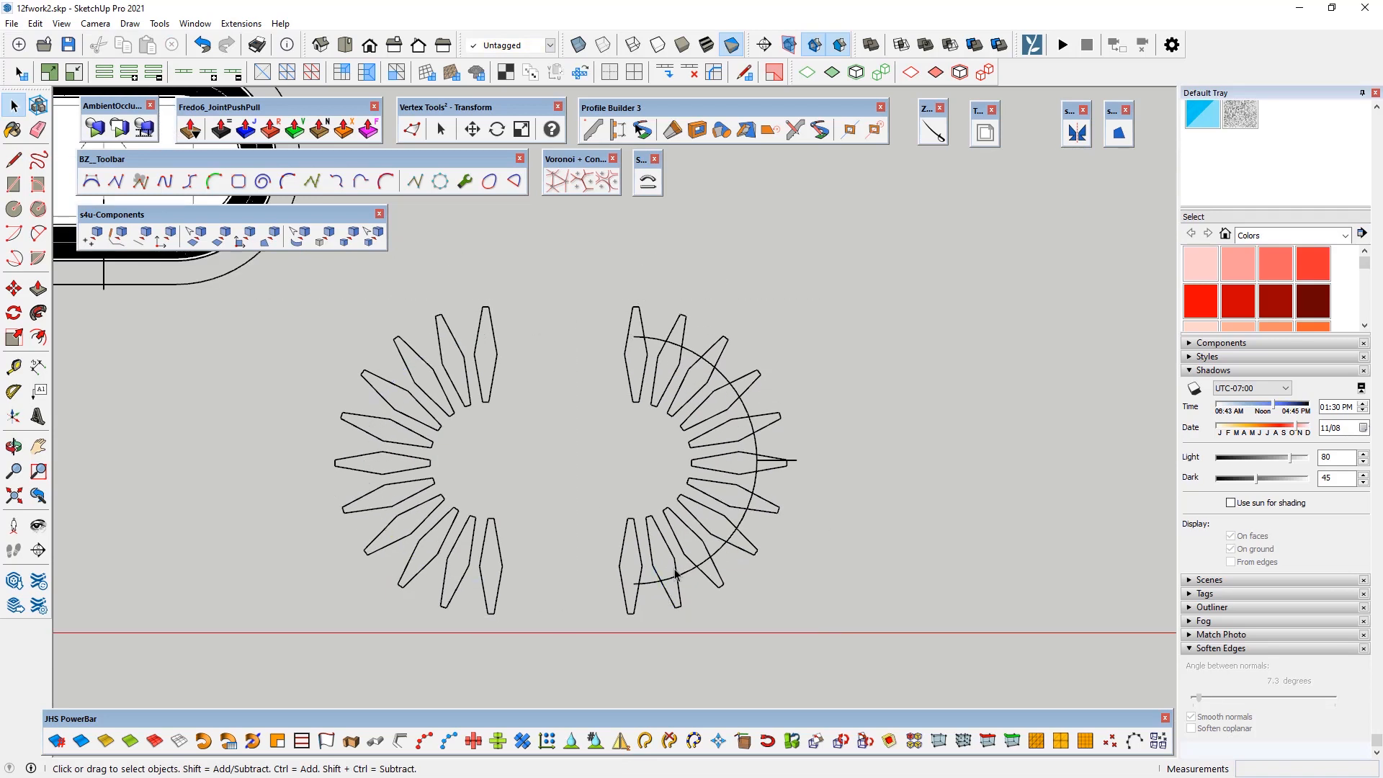
{"action": "key", "text": "Delete"}
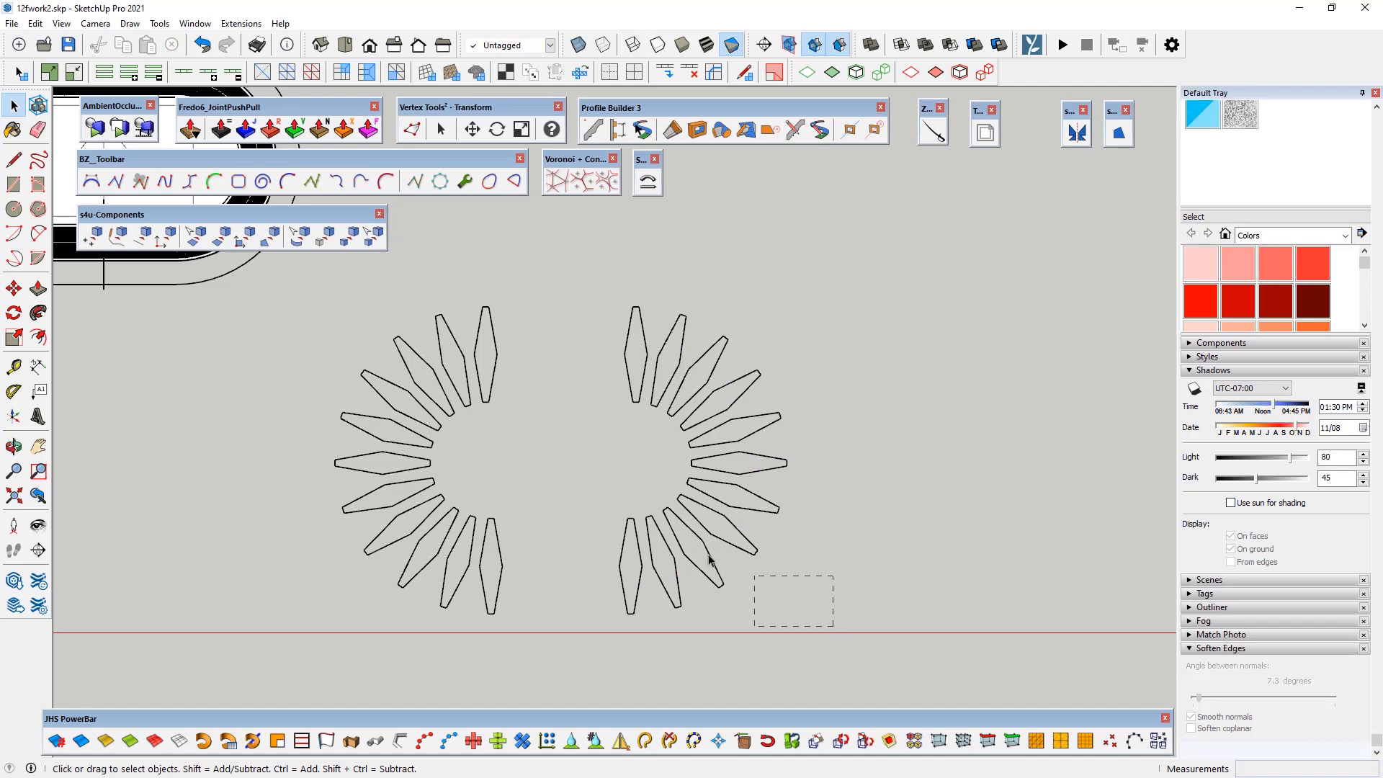
Step: Select all the diamond outlines and move them straight up by about 96,200 mm
{"action": "left_click_drag", "start_coordinate": [339, 353], "coordinate": [339, 353]}
{"action": "middle_click_drag", "start_coordinate": [742, 572], "coordinate": [460, 227]}
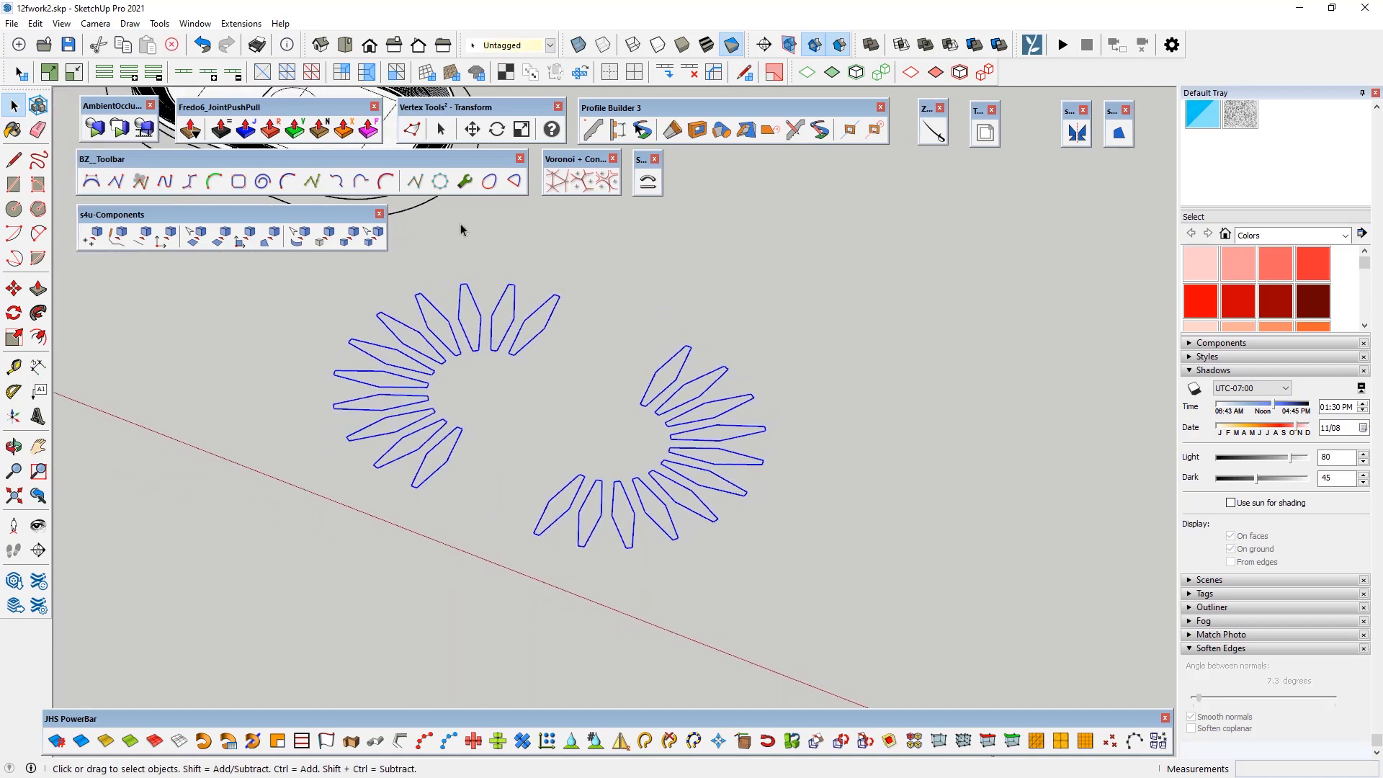
{"action": "key", "text": "m"}
{"action": "left_click", "coordinate": [431, 473]}
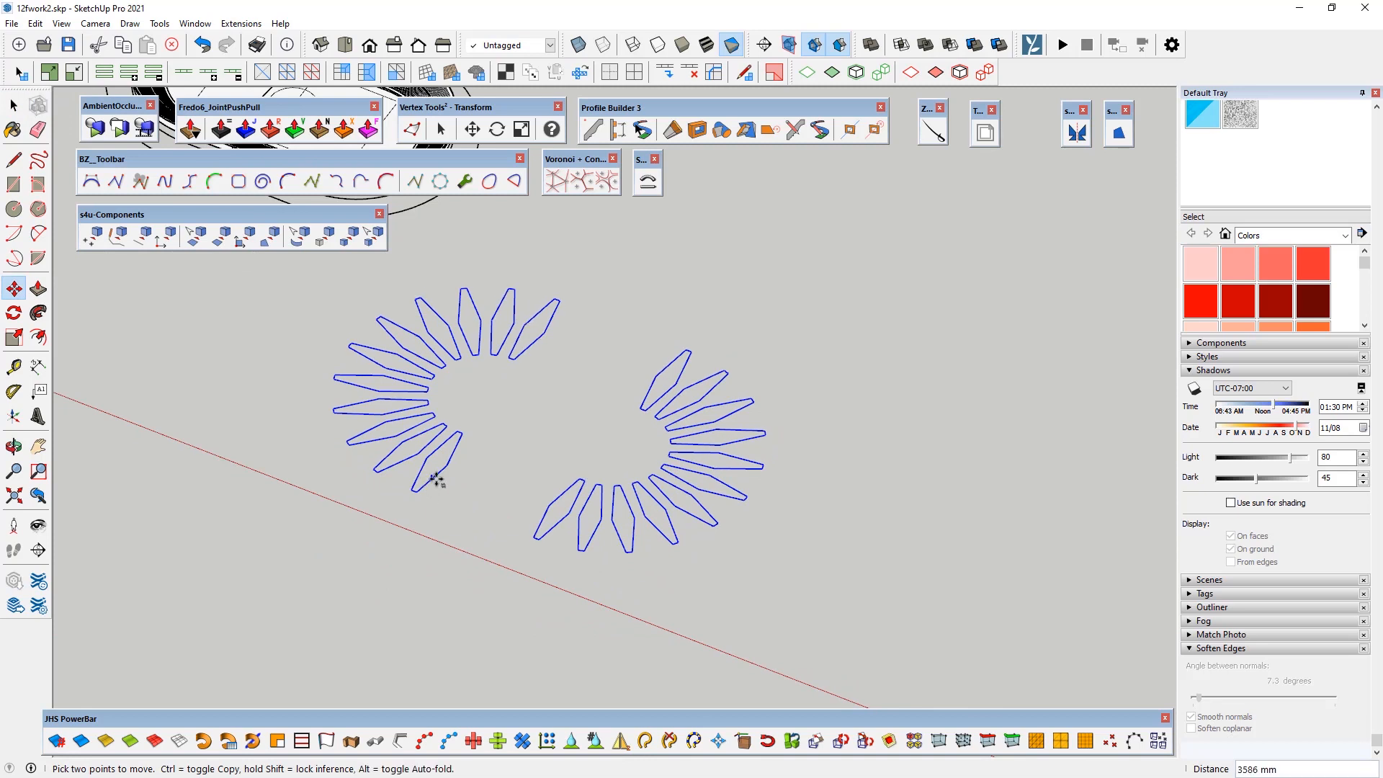
{"action": "scroll", "coordinate": [519, 599], "scroll_direction": "down", "scroll_amount": 3}
{"action": "middle_click_drag", "start_coordinate": [529, 604], "coordinate": [520, 423]}
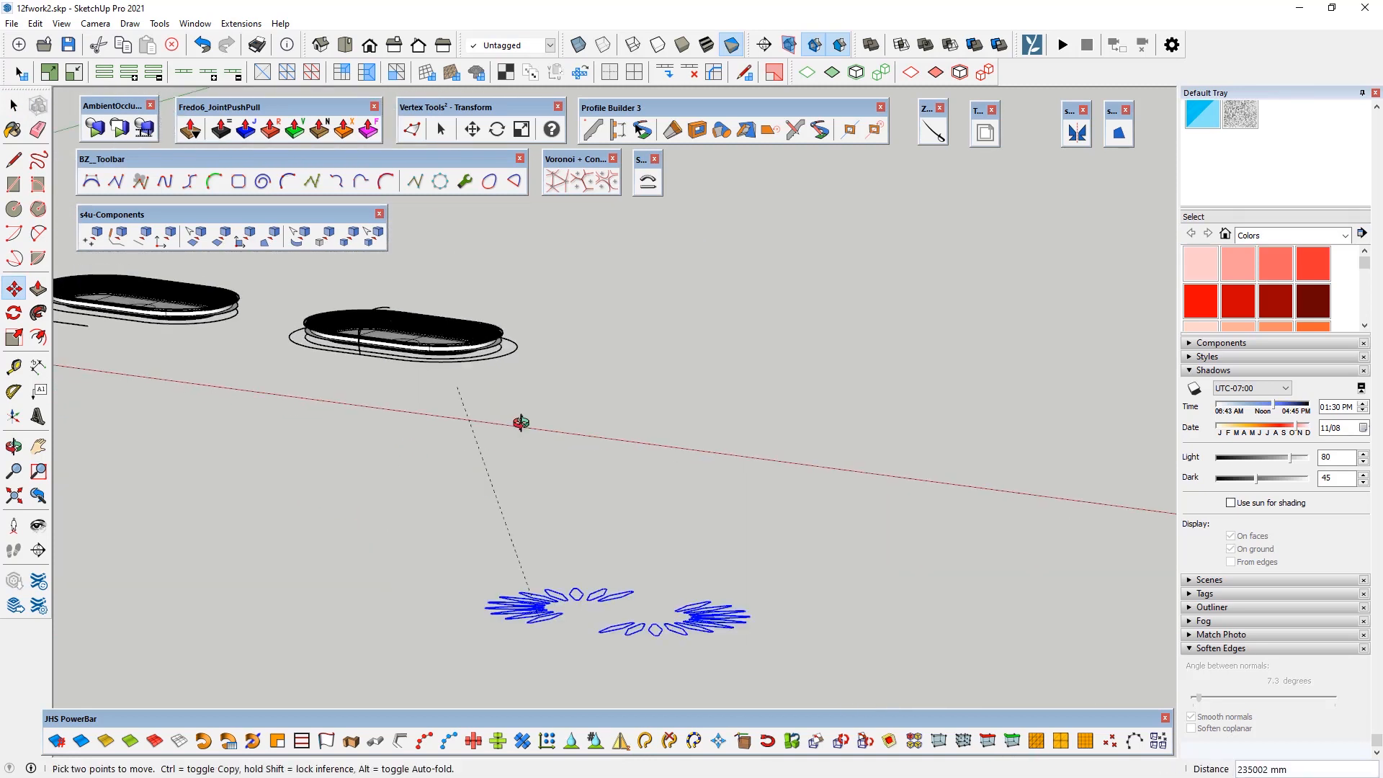
{"action": "left_click", "coordinate": [476, 285]}
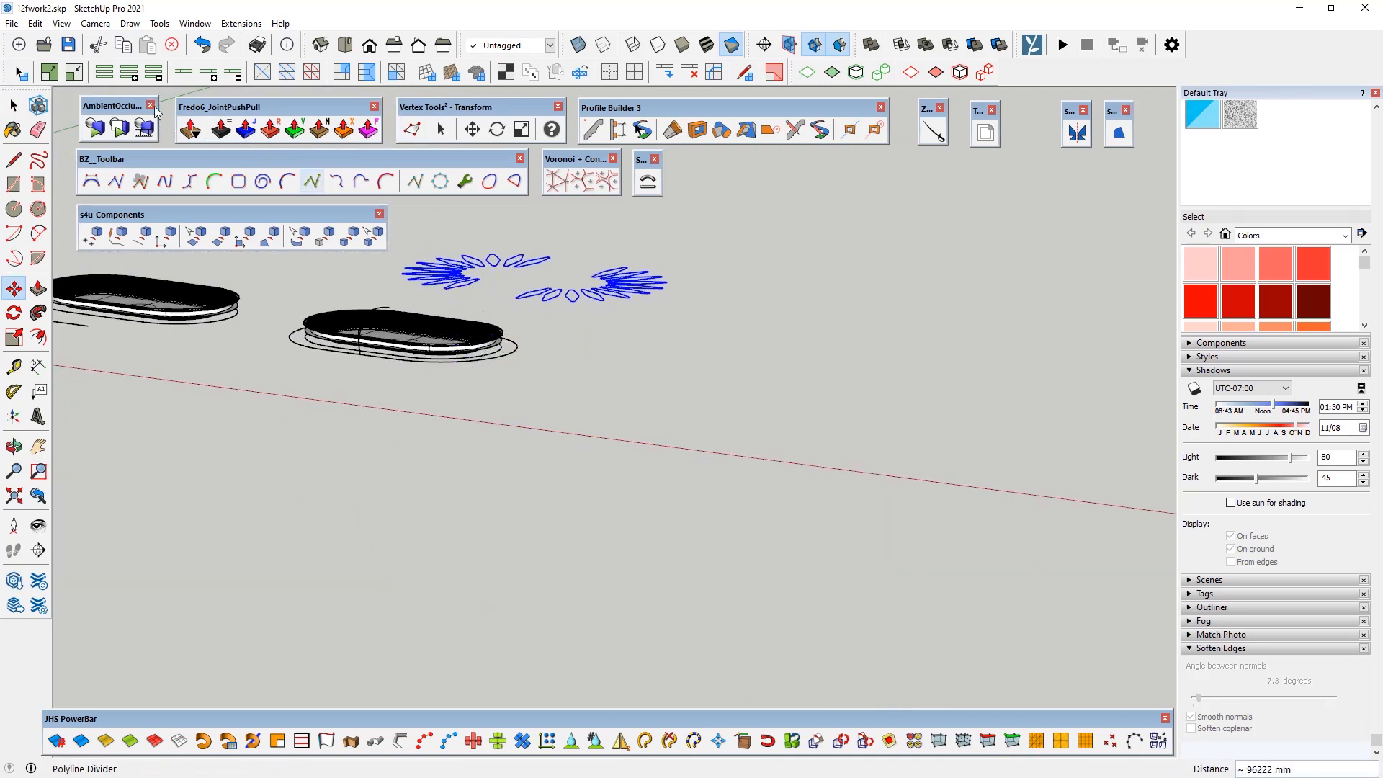
Step: Unhide the hidden ring-shaped shell beneath the diamond outlines
{"action": "left_click", "coordinate": [13, 105]}
{"action": "left_click", "coordinate": [34, 23]}
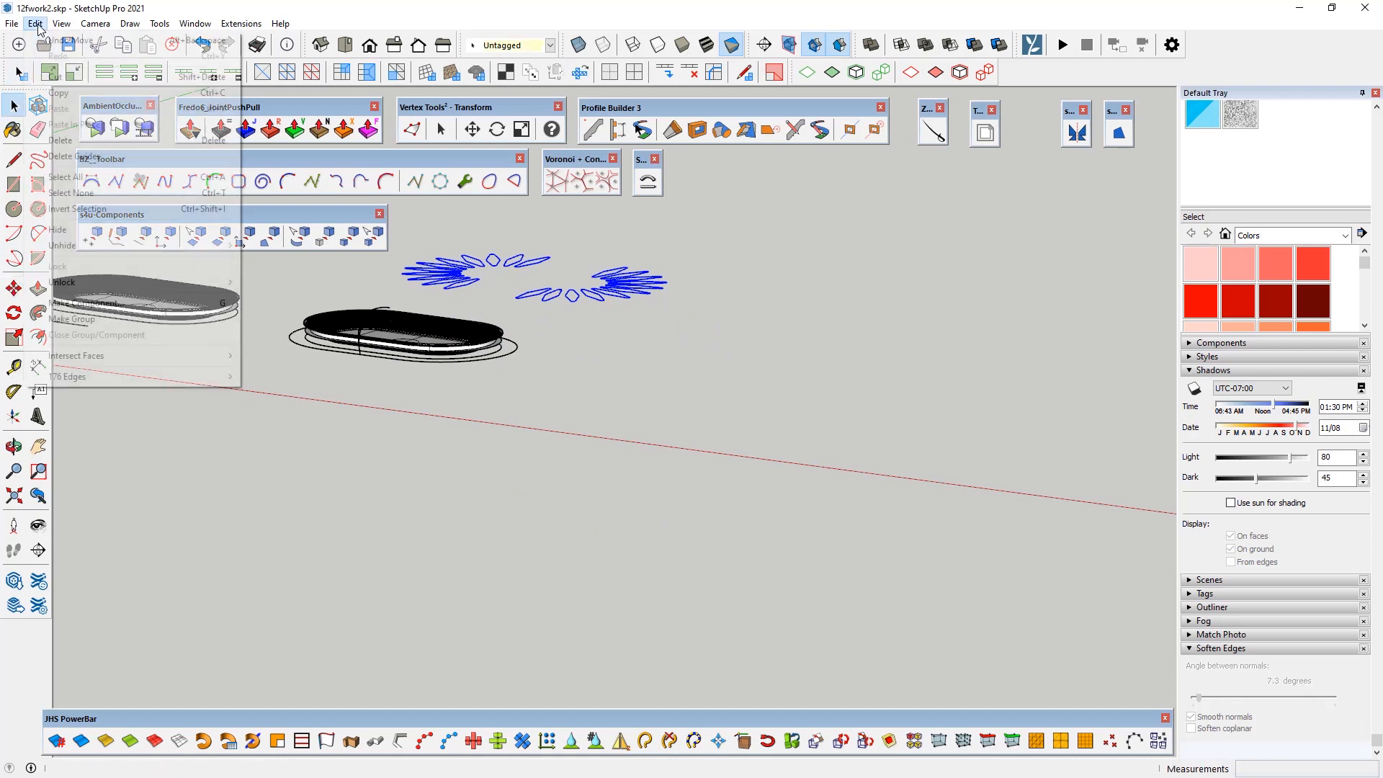
{"action": "mouse_move", "coordinate": [89, 249]}
{"action": "left_click", "coordinate": [275, 278]}
{"action": "left_click", "coordinate": [417, 550]}
Step: Open the ring-shaped shell's group to examine its geometry, and close it again
{"action": "middle_click_drag", "start_coordinate": [643, 428], "coordinate": [588, 523]}
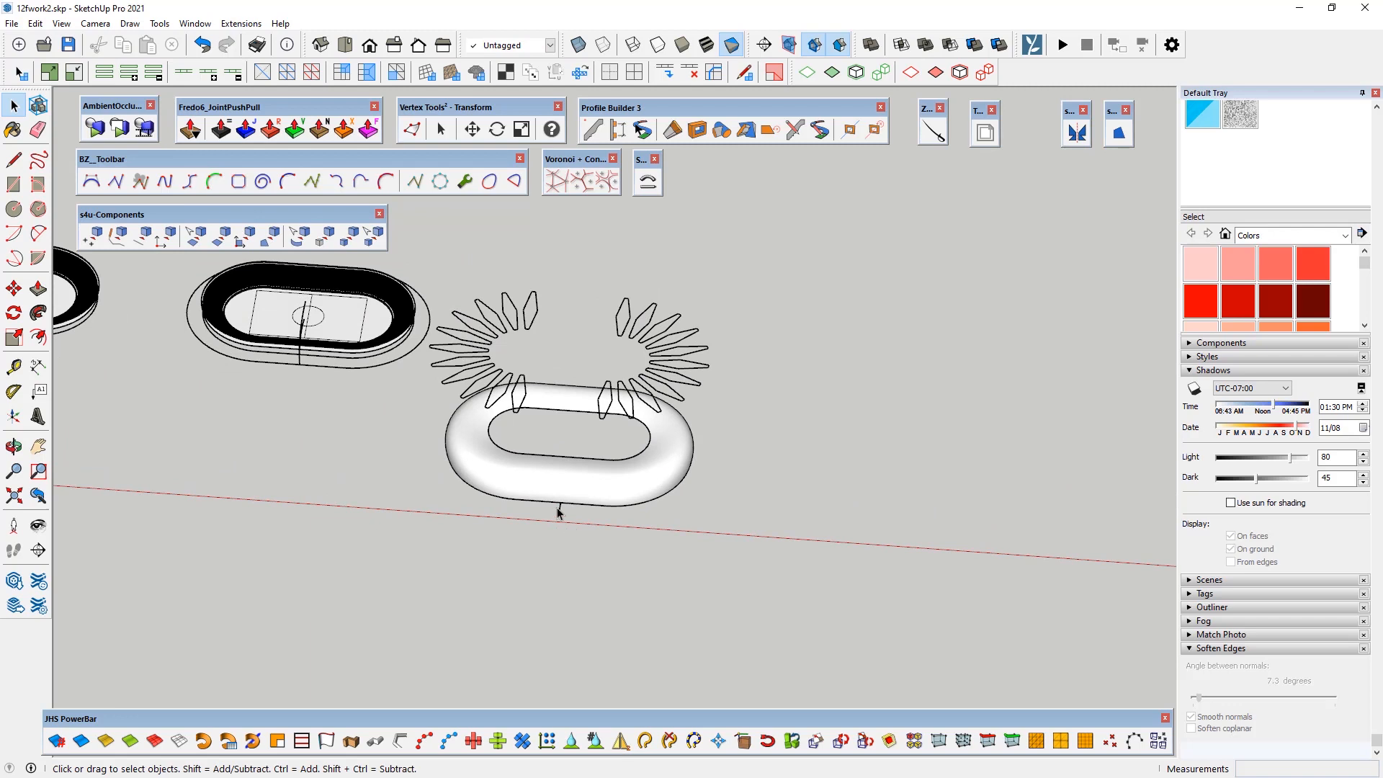
{"action": "left_click", "coordinate": [560, 517]}
{"action": "double_click", "coordinate": [559, 512]}
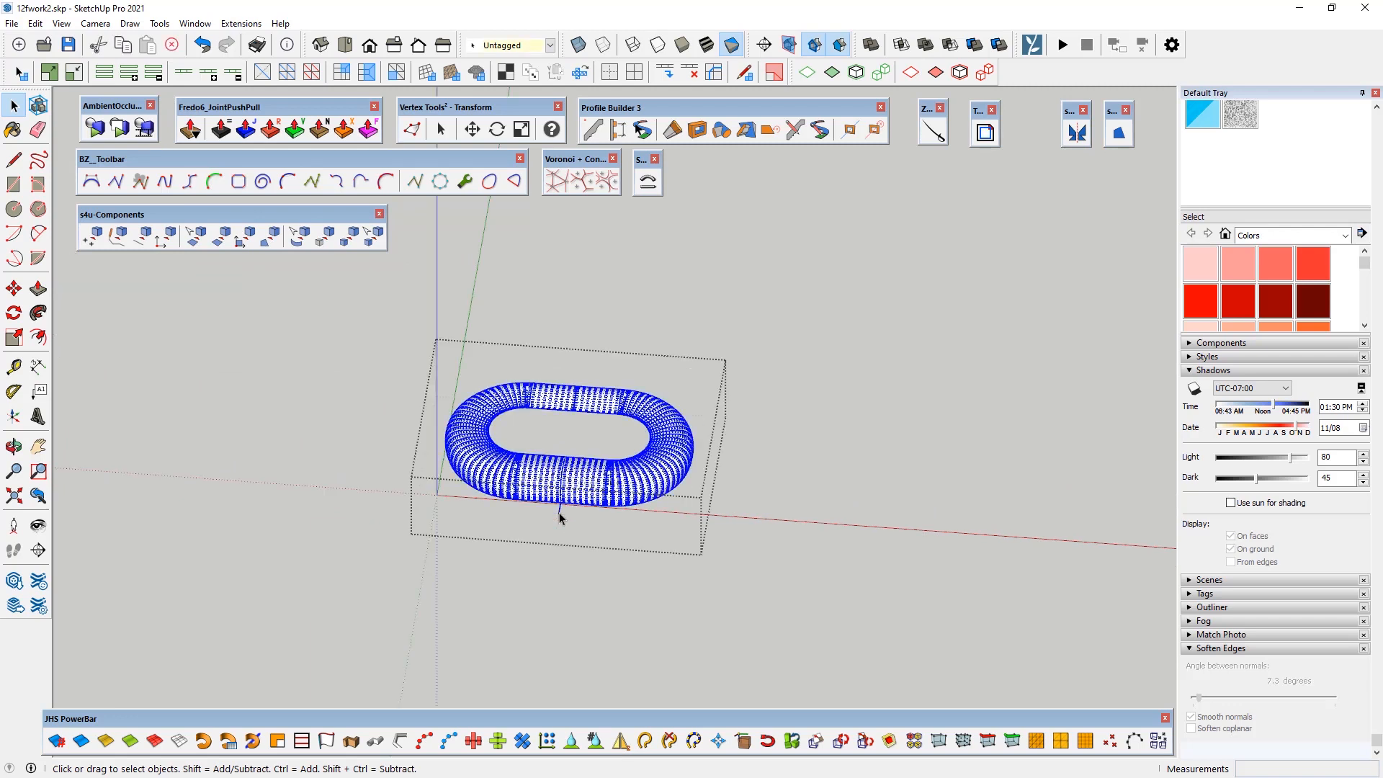
{"action": "left_click", "coordinate": [570, 560]}
{"action": "left_click", "coordinate": [581, 585]}
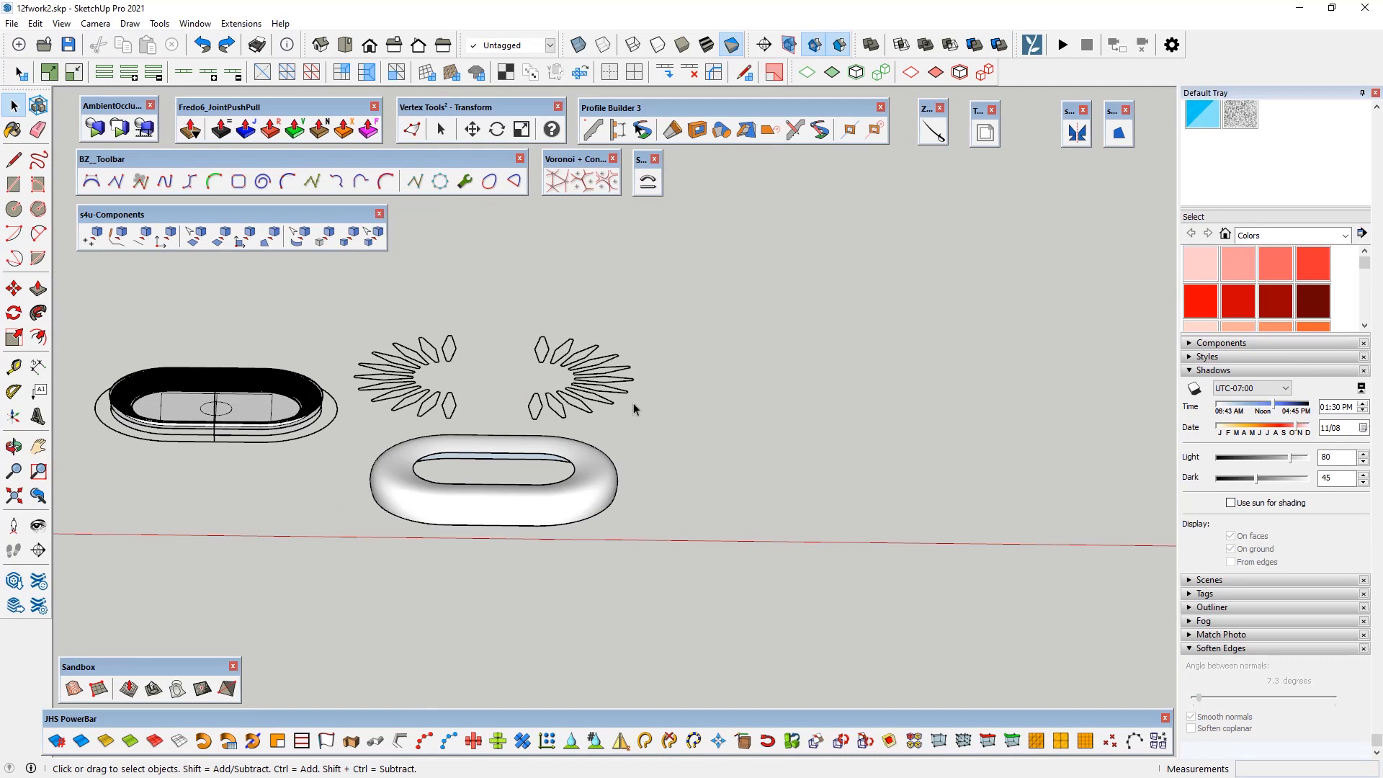
Step: Drape the diamond outlines onto the ring-shaped shell below them
{"action": "middle_click_drag", "start_coordinate": [633, 404], "coordinate": [630, 344]}
{"action": "left_click_drag", "start_coordinate": [355, 281], "coordinate": [355, 281]}
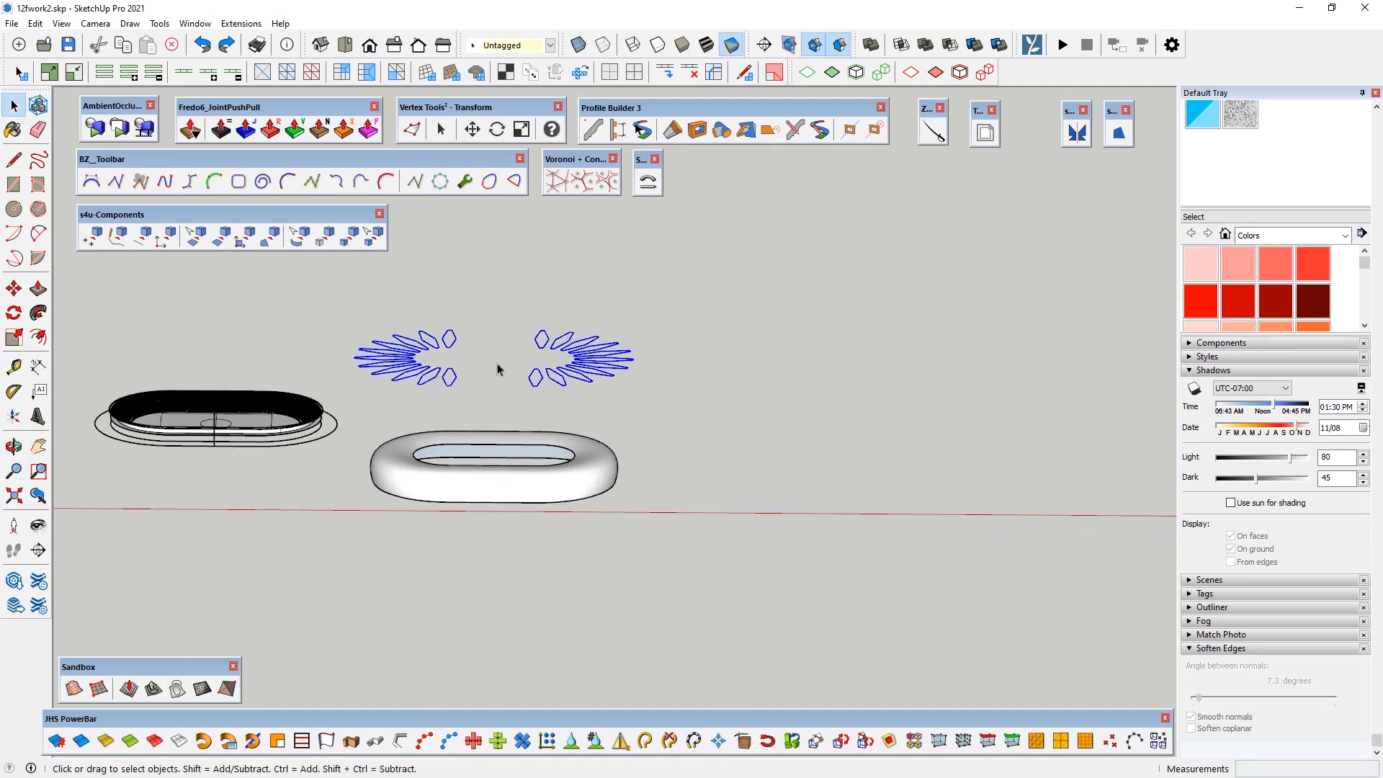
{"action": "middle_click_drag", "start_coordinate": [501, 365], "coordinate": [522, 517]}
{"action": "middle_click_drag", "start_coordinate": [410, 484], "coordinate": [315, 398]}
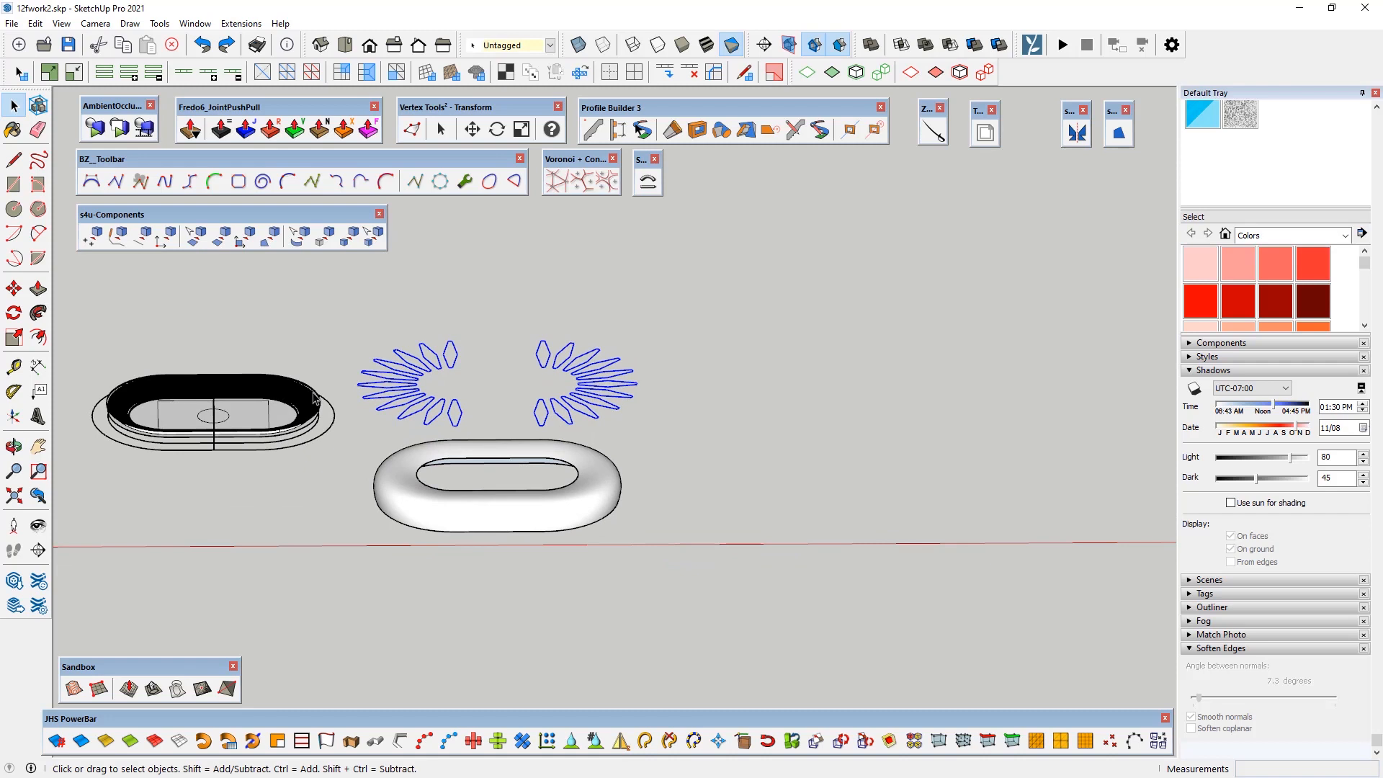
{"action": "left_click", "coordinate": [177, 690]}
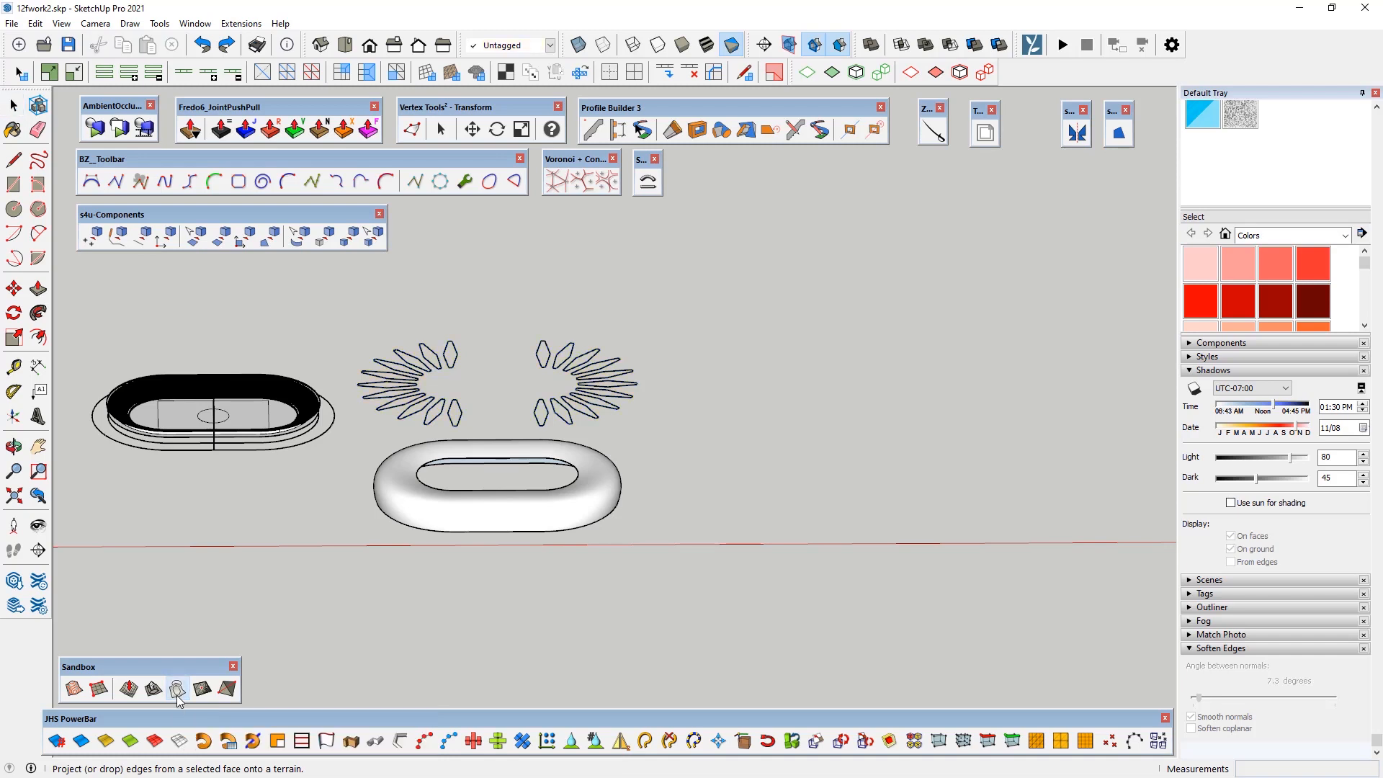
{"action": "left_click", "coordinate": [496, 525]}
{"action": "key", "text": "space"}
{"action": "scroll", "coordinate": [447, 459], "scroll_direction": "up", "scroll_amount": 3}
{"action": "middle_click_drag", "start_coordinate": [447, 459], "coordinate": [497, 585]}
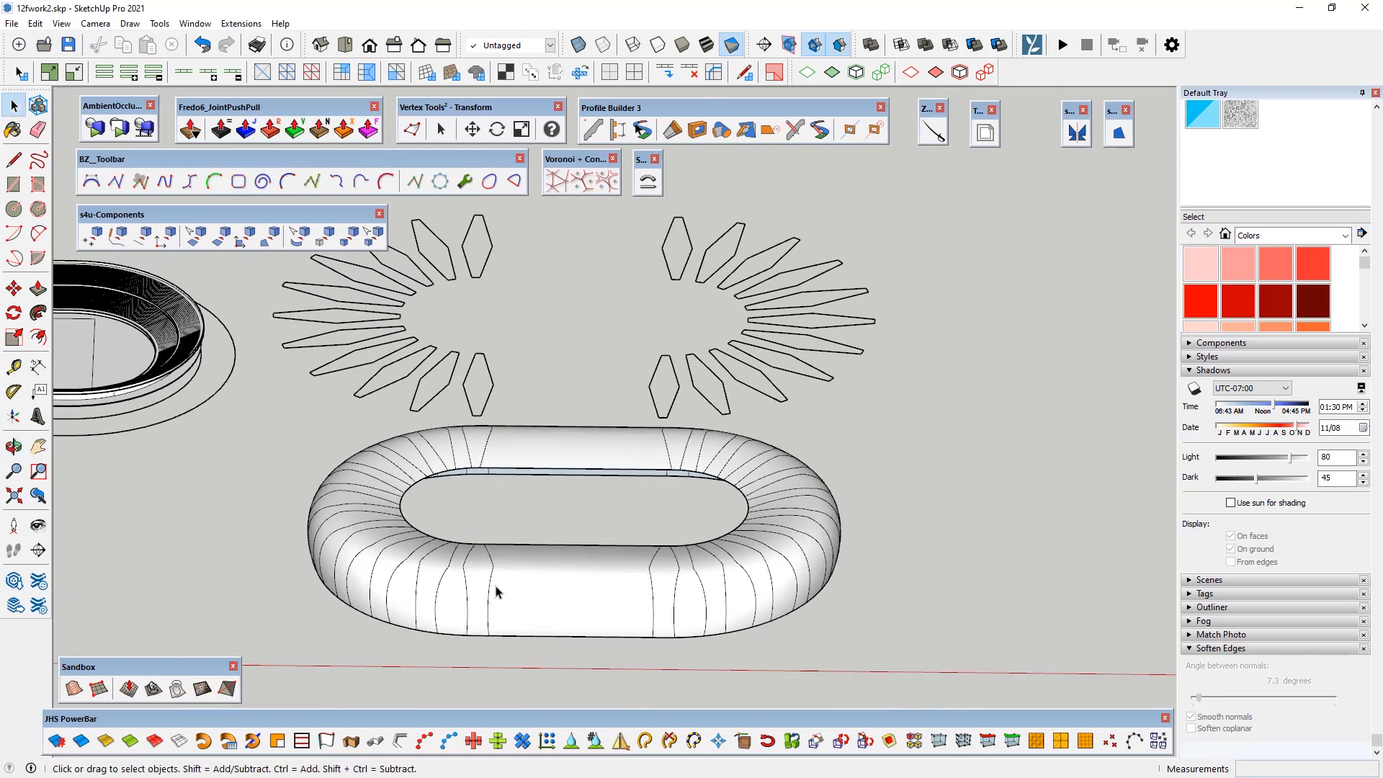
Step: Open the ring's group, select all the draped diamond strips and paint them with Translucent Glass Blue
{"action": "left_click", "coordinate": [525, 593]}
{"action": "double_click", "coordinate": [540, 590]}
{"action": "left_click", "coordinate": [473, 589]}
{"action": "left_click", "coordinate": [429, 590], "text": "ctrl"}
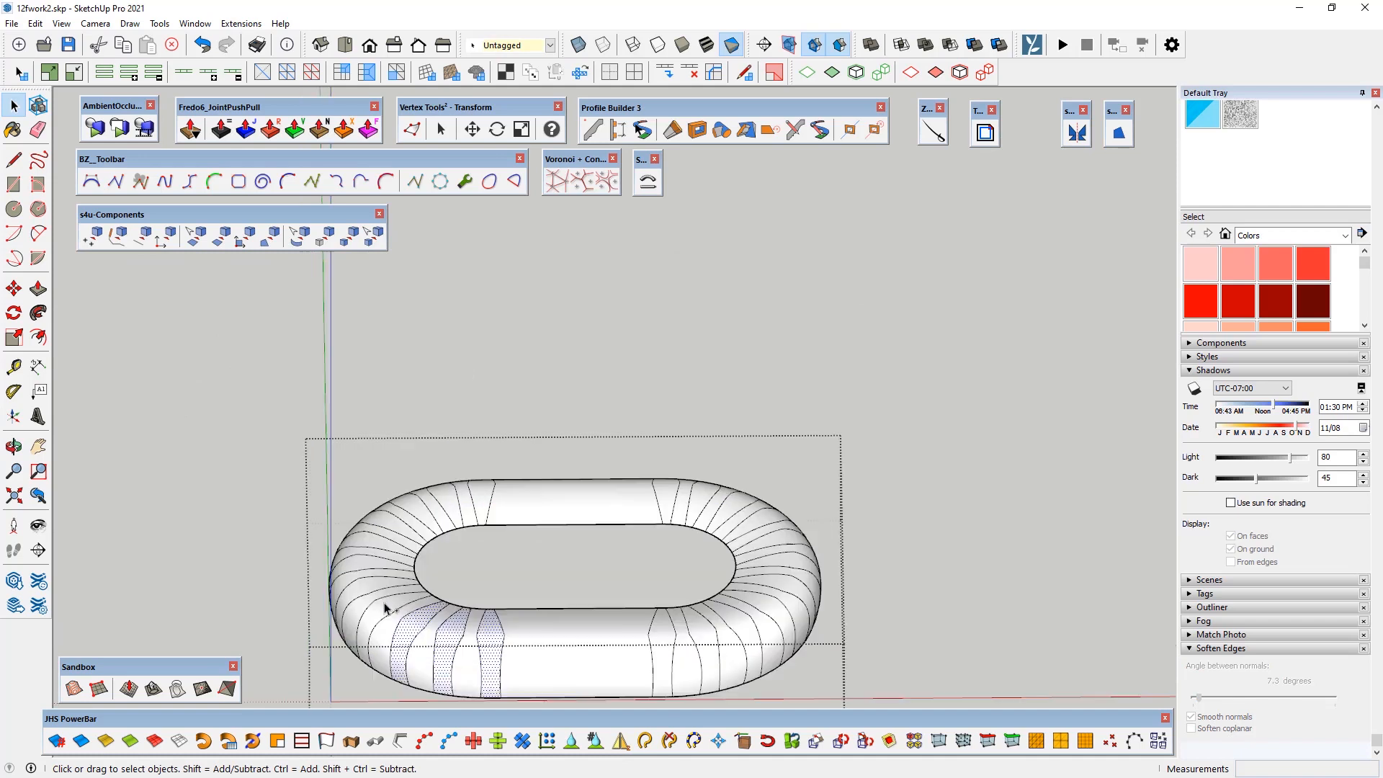
{"action": "left_click", "coordinate": [383, 603], "text": "ctrl"}
{"action": "left_click", "coordinate": [368, 584], "text": "ctrl"}
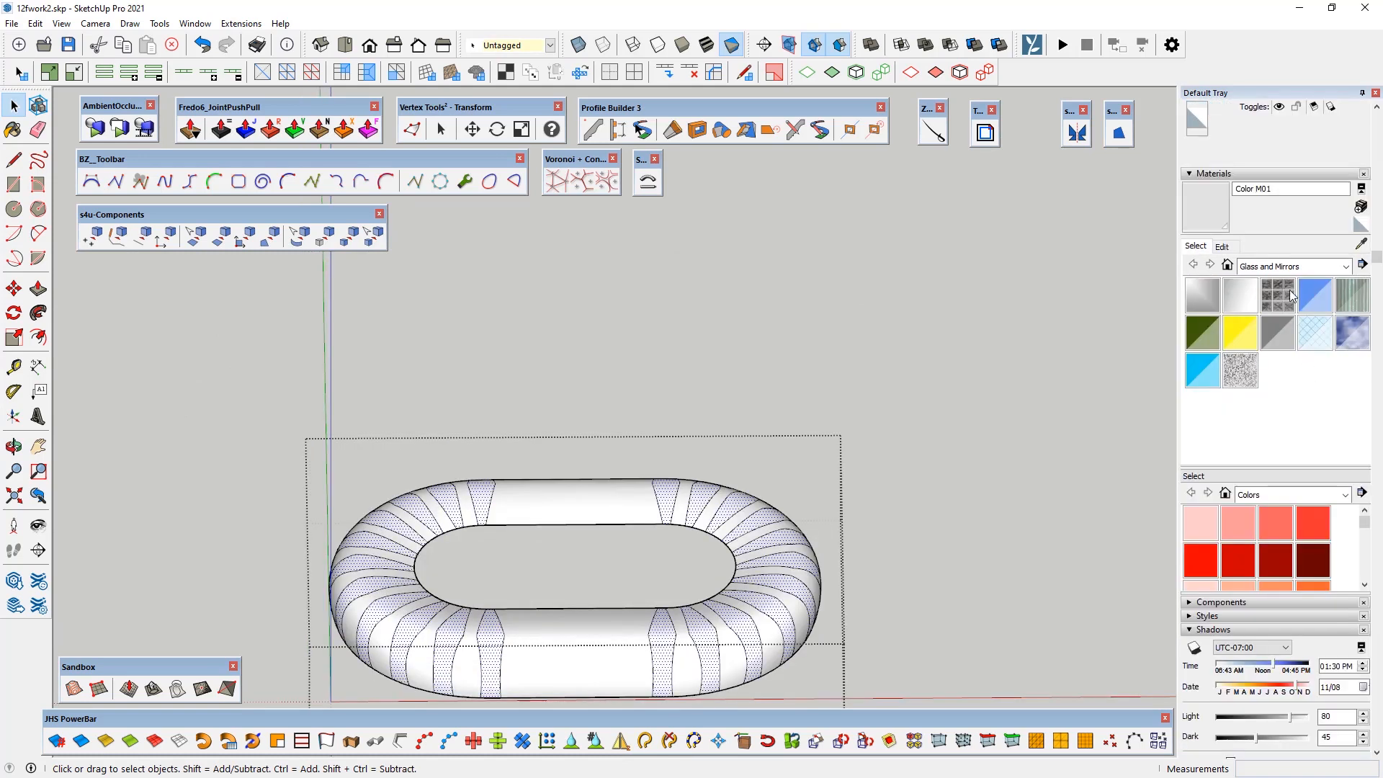
{"action": "left_click", "coordinate": [1306, 299]}
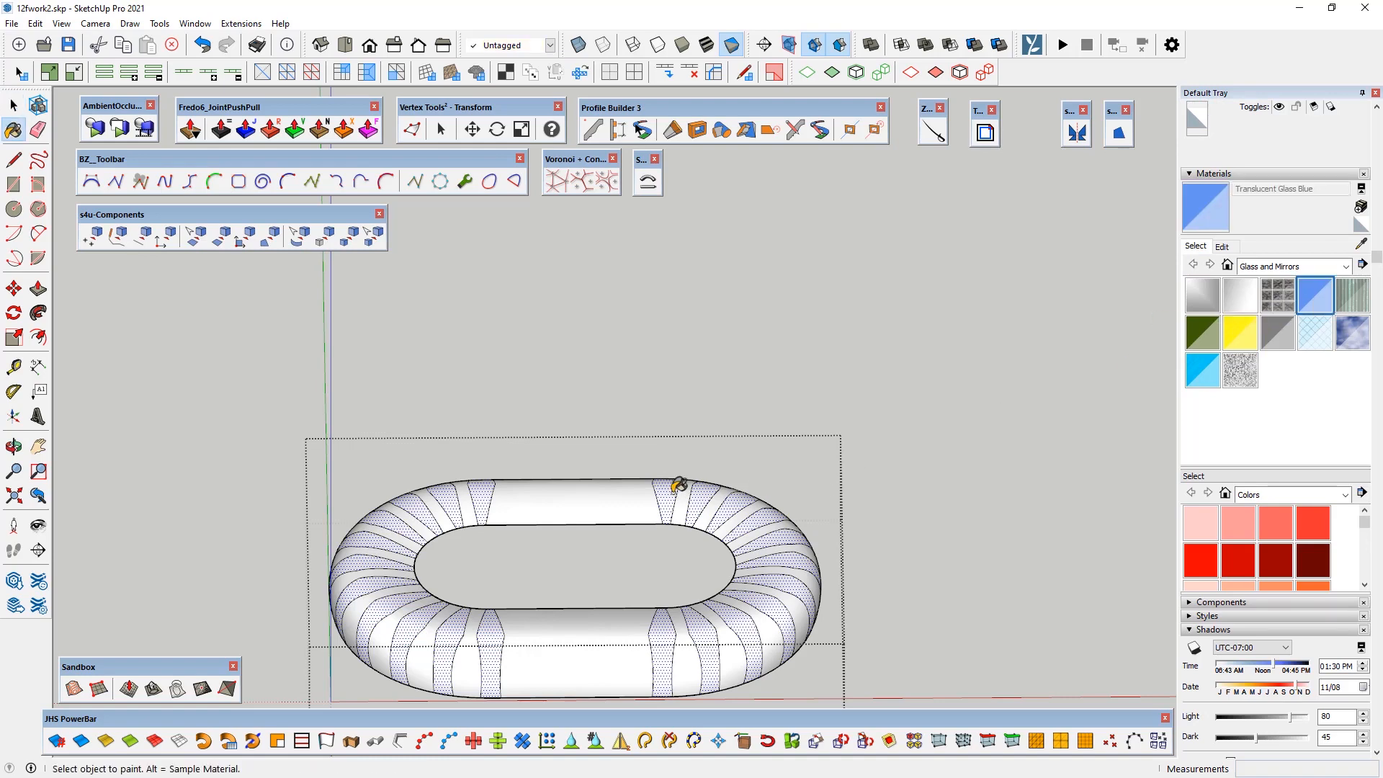
{"action": "left_click", "coordinate": [679, 484]}
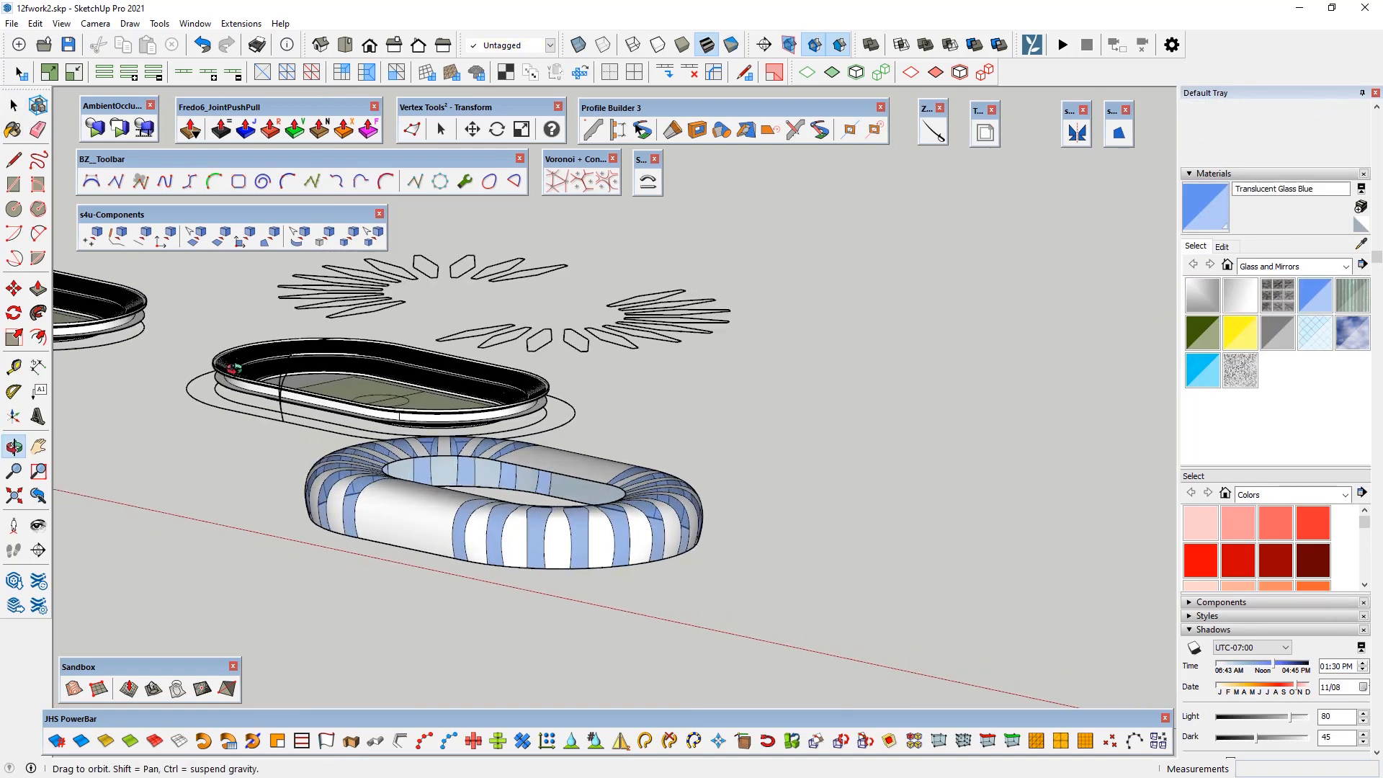
Step: Examine the striped ring and the neighbouring stadium from several angles
{"action": "middle_click_drag", "start_coordinate": [338, 371], "coordinate": [397, 258]}
{"action": "left_click_drag", "start_coordinate": [397, 259], "coordinate": [574, 564]}
{"action": "middle_click_drag", "start_coordinate": [574, 564], "coordinate": [626, 571]}
{"action": "scroll", "coordinate": [826, 504], "scroll_direction": "down", "scroll_amount": 2}
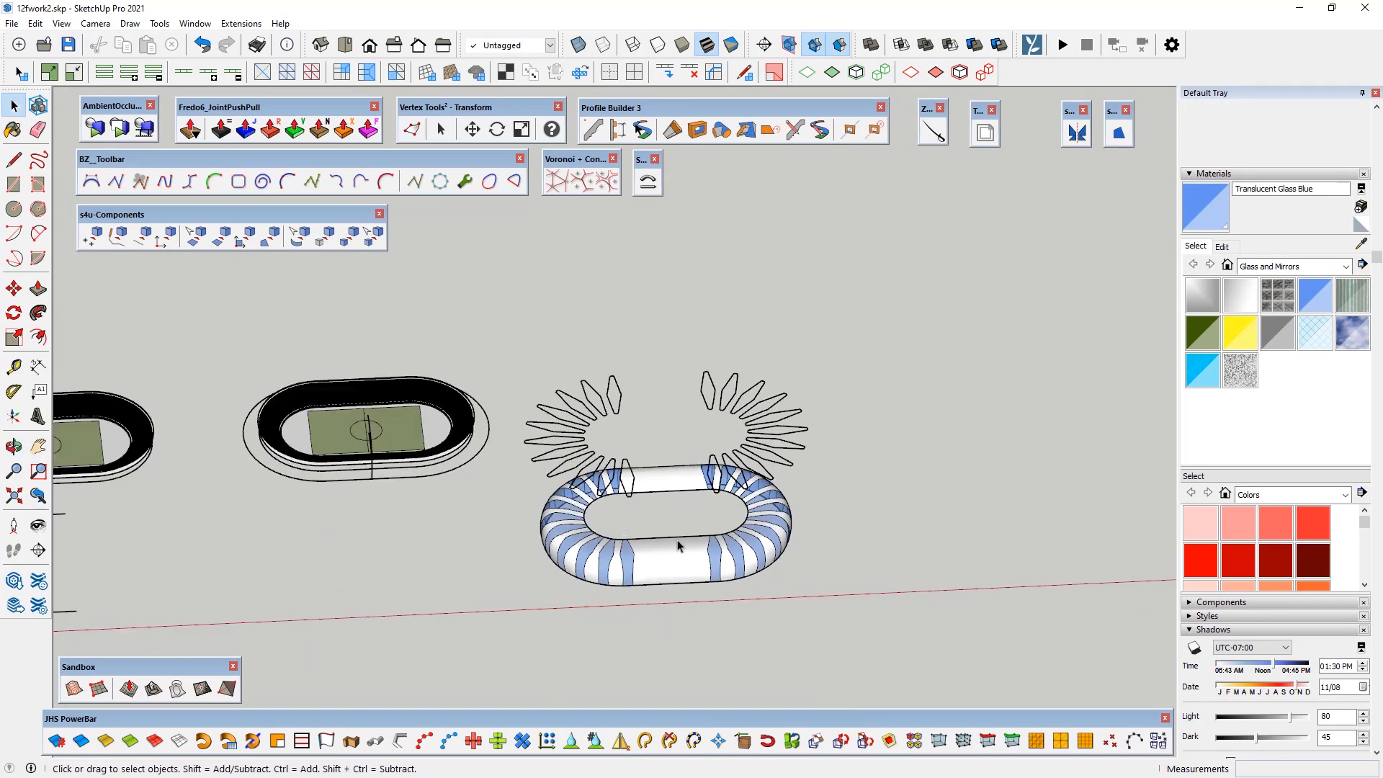
{"action": "scroll", "coordinate": [676, 546], "scroll_direction": "up", "scroll_amount": 3}
{"action": "mouse_move", "coordinate": [603, 492]}
{"action": "middle_mouse_down"}
{"action": "mouse_move", "coordinate": [1043, 401]}
{"action": "mouse_move", "coordinate": [626, 411]}
{"action": "mouse_move", "coordinate": [663, 450]}
{"action": "mouse_move", "coordinate": [586, 481]}
{"action": "middle_mouse_up"}
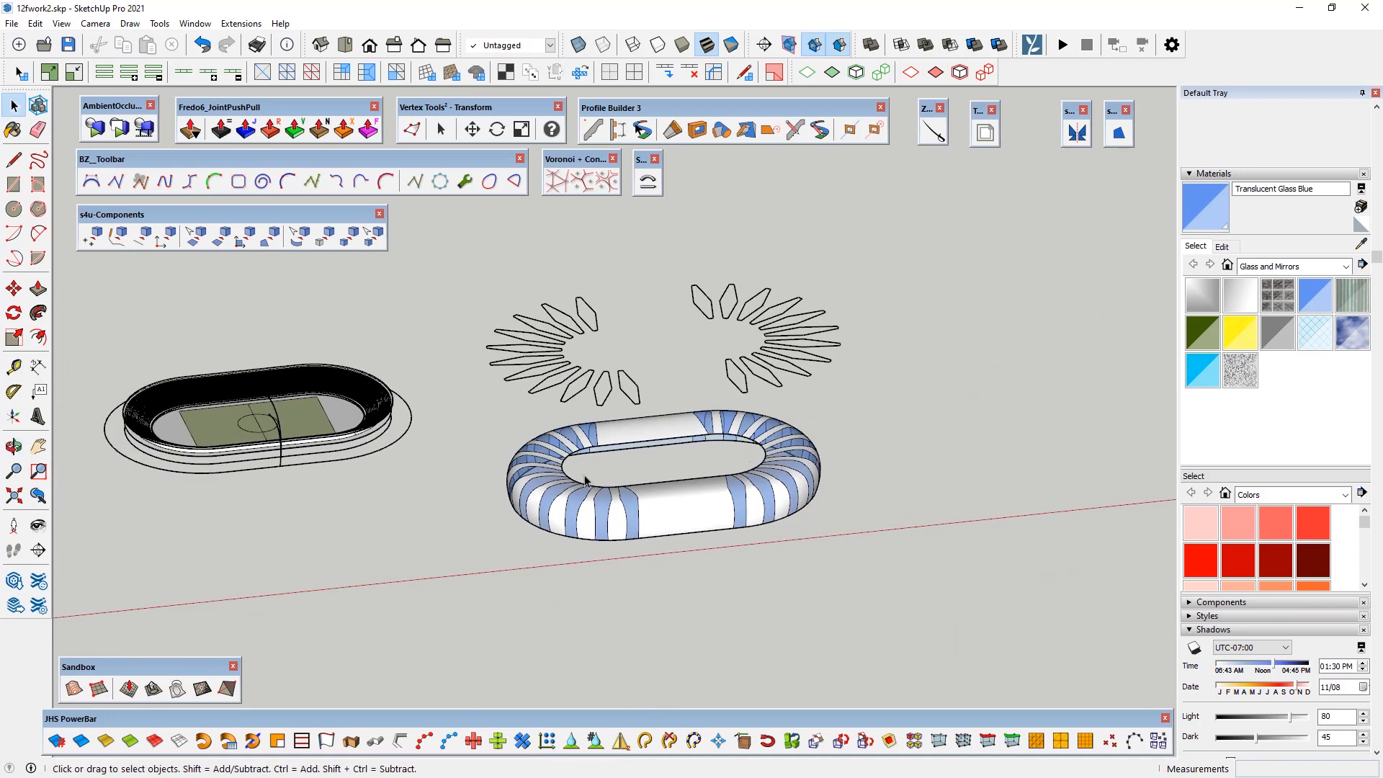
{"action": "middle_click_drag", "start_coordinate": [679, 466], "coordinate": [612, 558]}
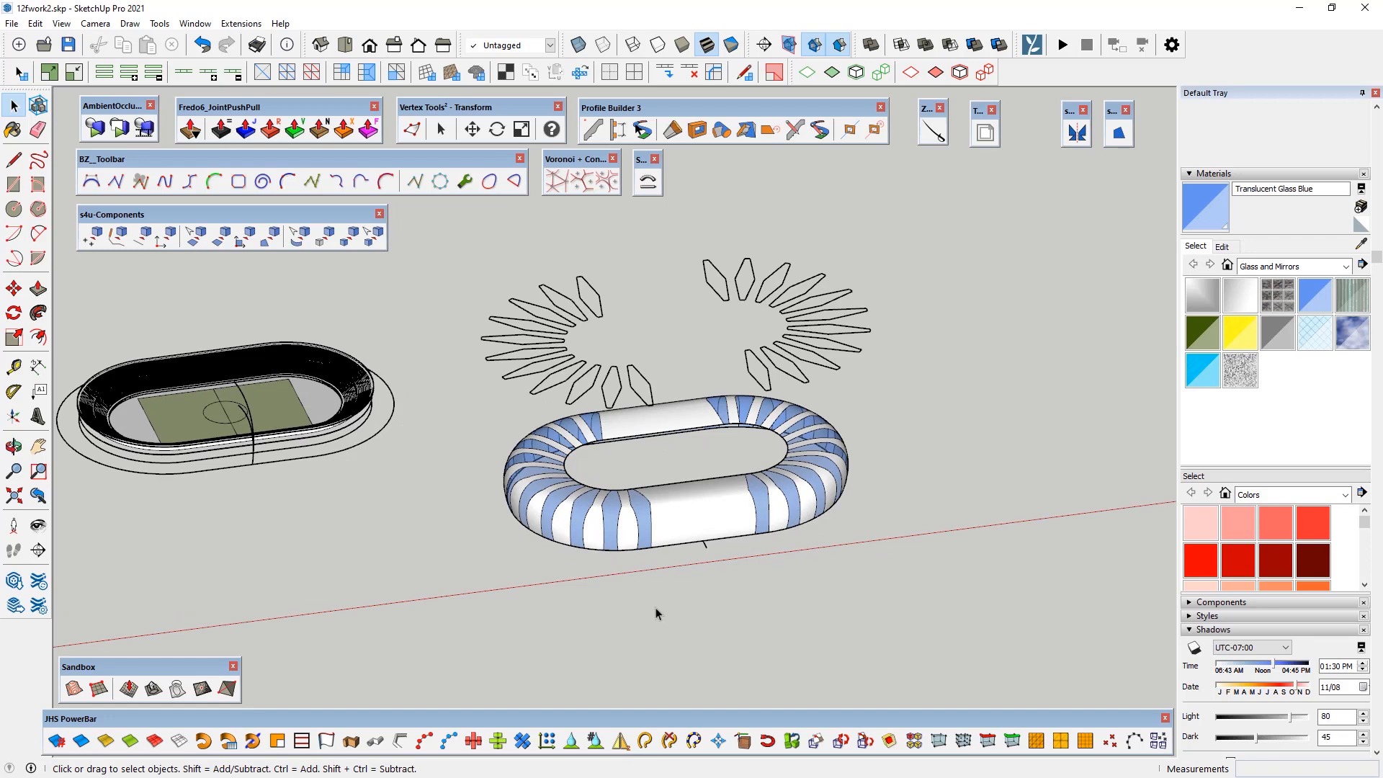
Step: Copy the striped ring over the stands, matching the ring's front base midpoint to the lower endpoint of the stadium's arc profile
{"action": "left_click", "coordinate": [691, 526]}
{"action": "key", "text": "m"}
{"action": "scroll", "coordinate": [720, 493], "scroll_direction": "up", "scroll_amount": 3}
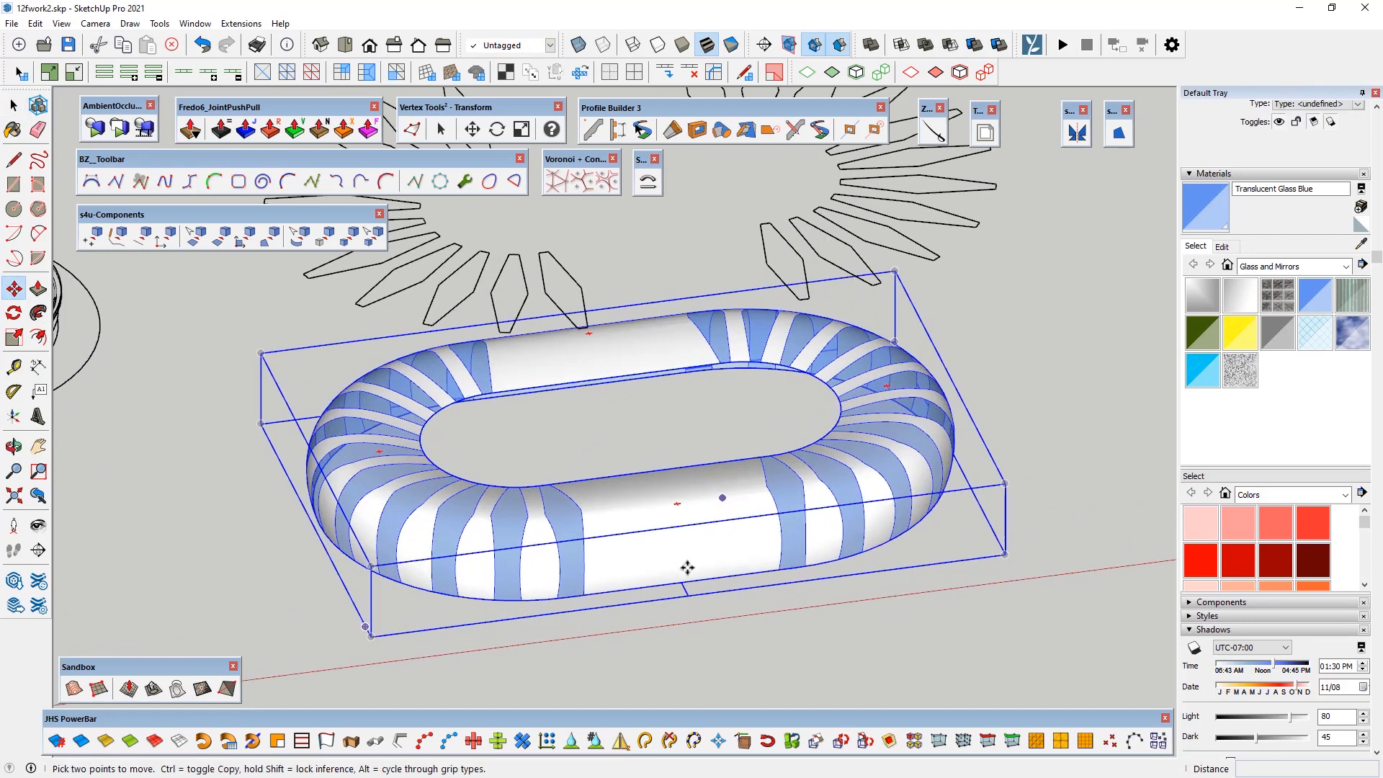
{"action": "scroll", "coordinate": [685, 576], "scroll_direction": "up", "scroll_amount": 5}
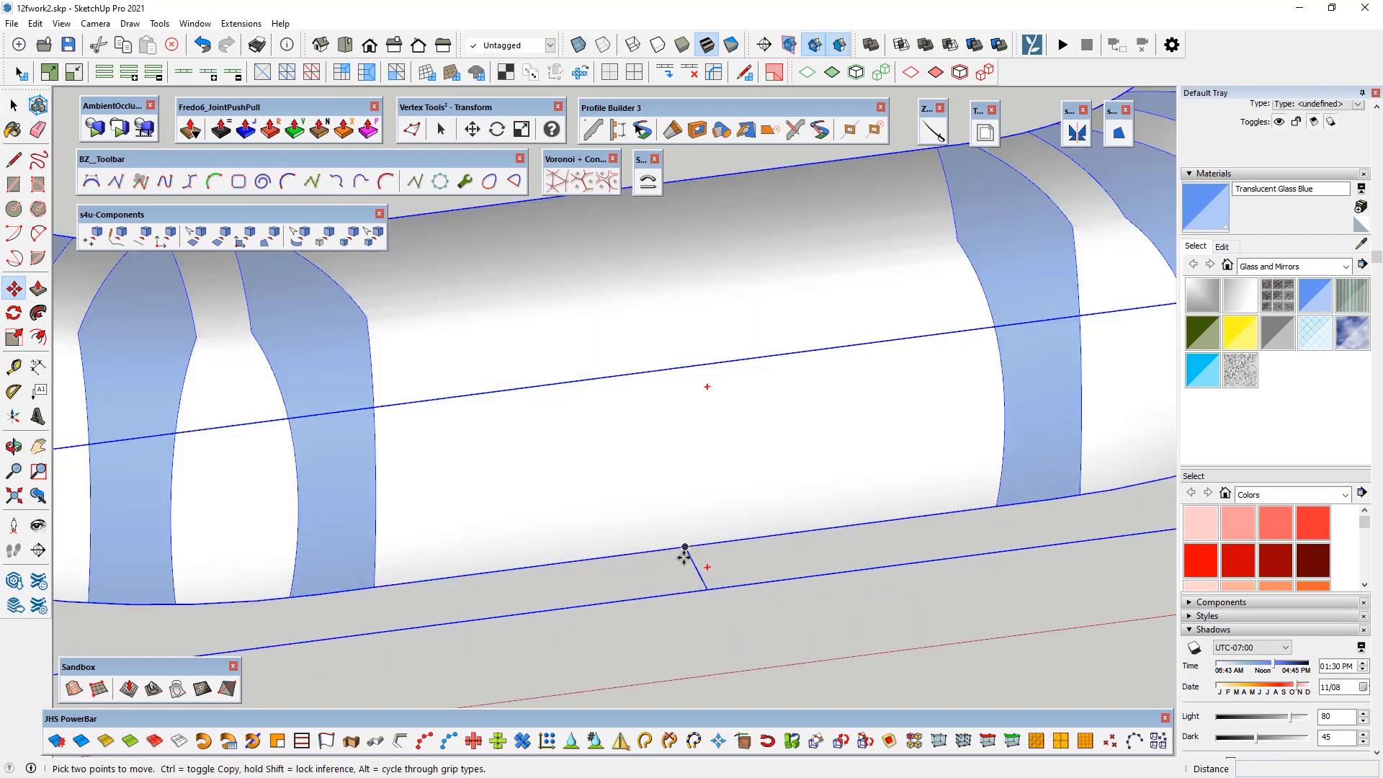
{"action": "scroll", "coordinate": [685, 549], "scroll_direction": "up", "scroll_amount": 3}
{"action": "left_click", "coordinate": [686, 536]}
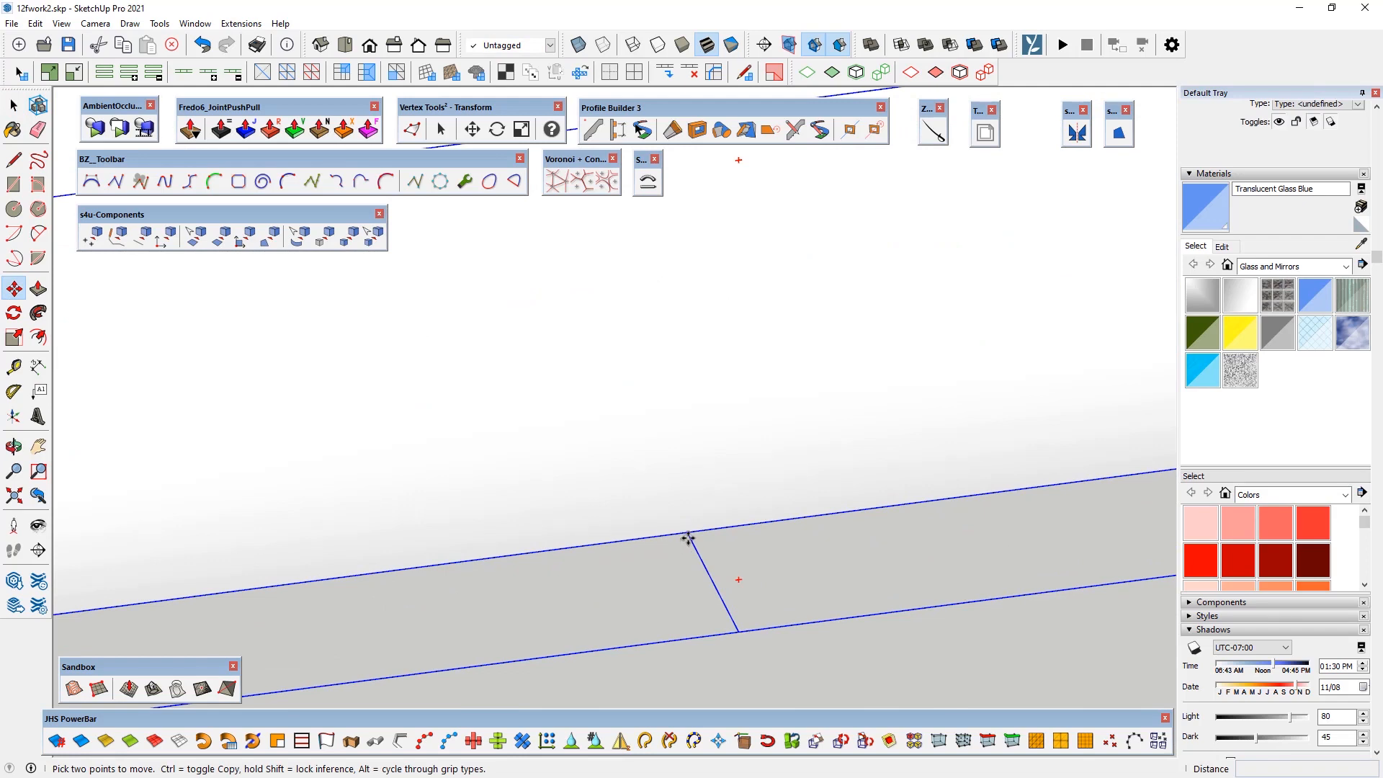
{"action": "key", "text": "ctrl"}
{"action": "scroll", "coordinate": [686, 536], "scroll_direction": "down", "scroll_amount": 5}
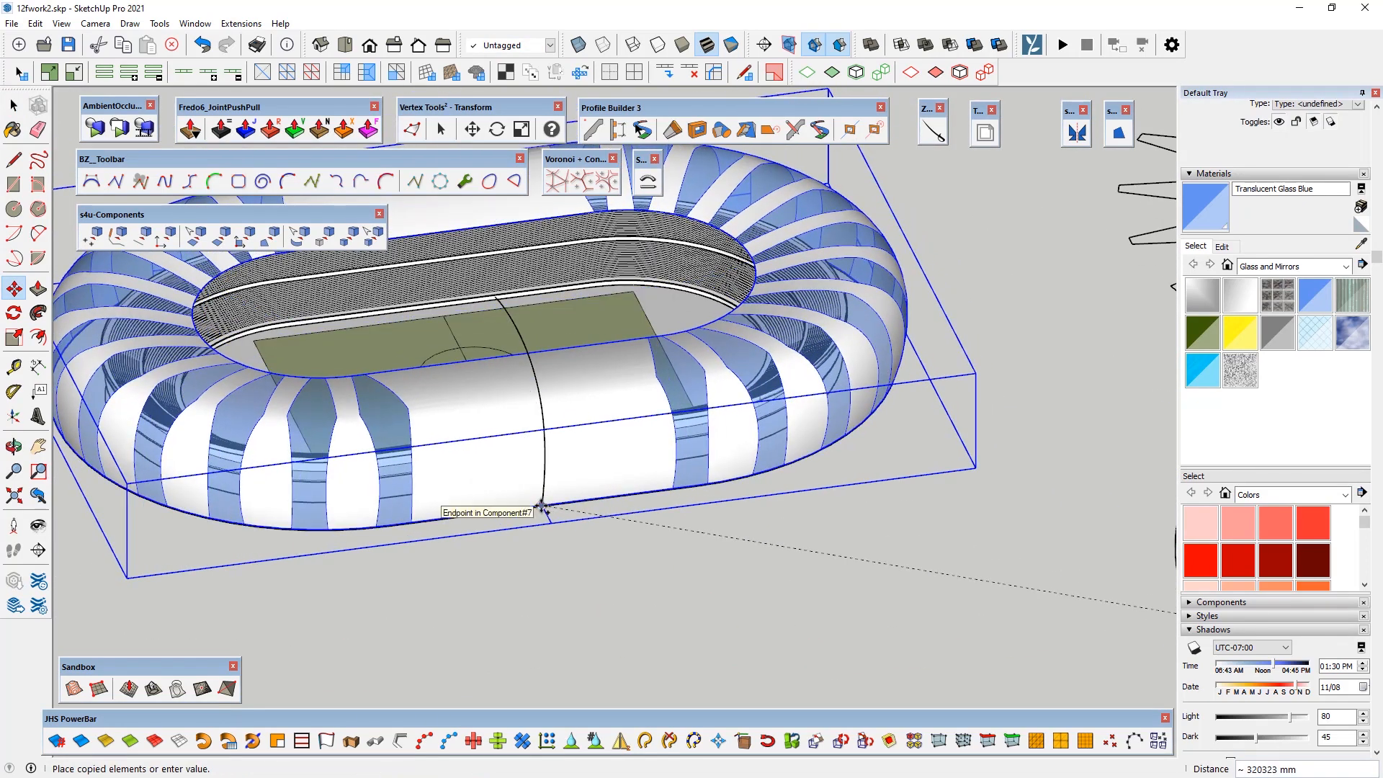
{"action": "scroll", "coordinate": [548, 503], "scroll_direction": "up", "scroll_amount": 5}
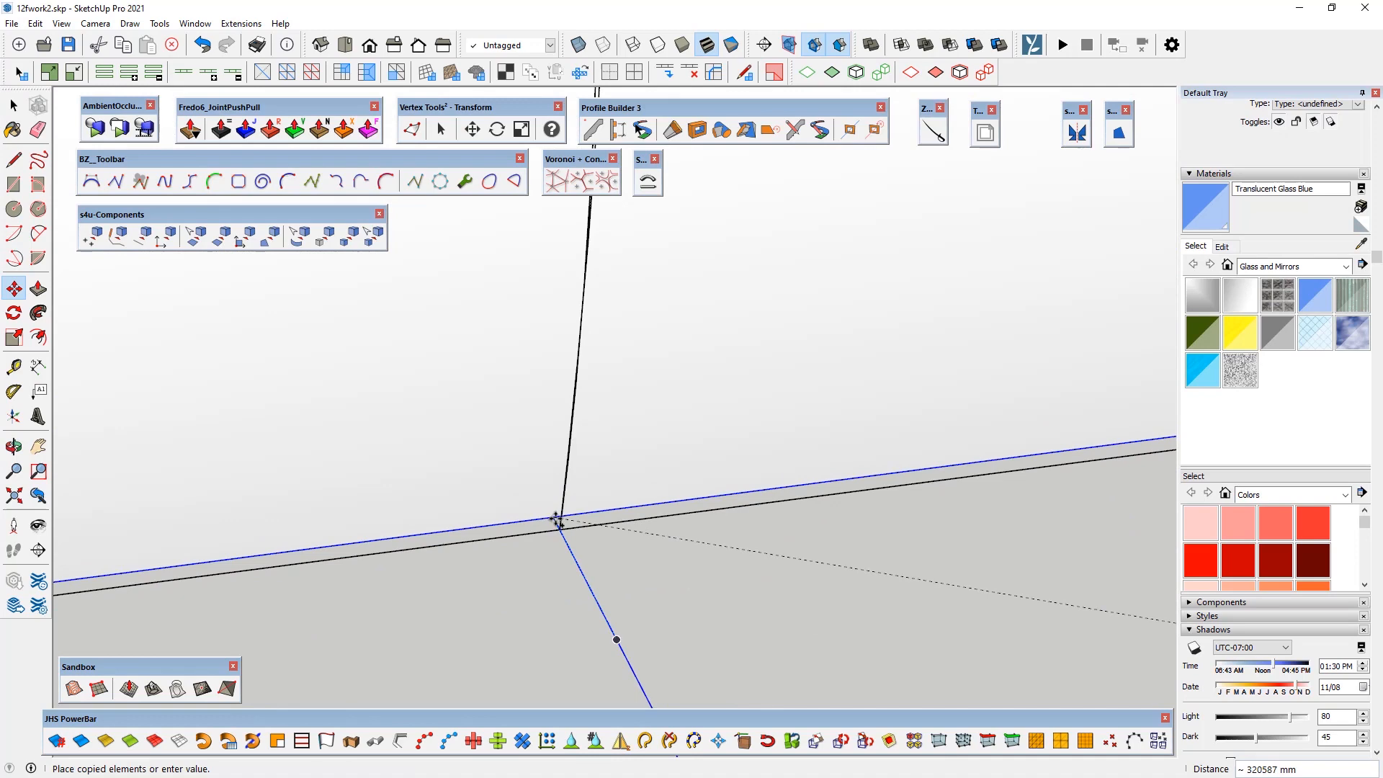
{"action": "scroll", "coordinate": [654, 558], "scroll_direction": "down", "scroll_amount": 8}
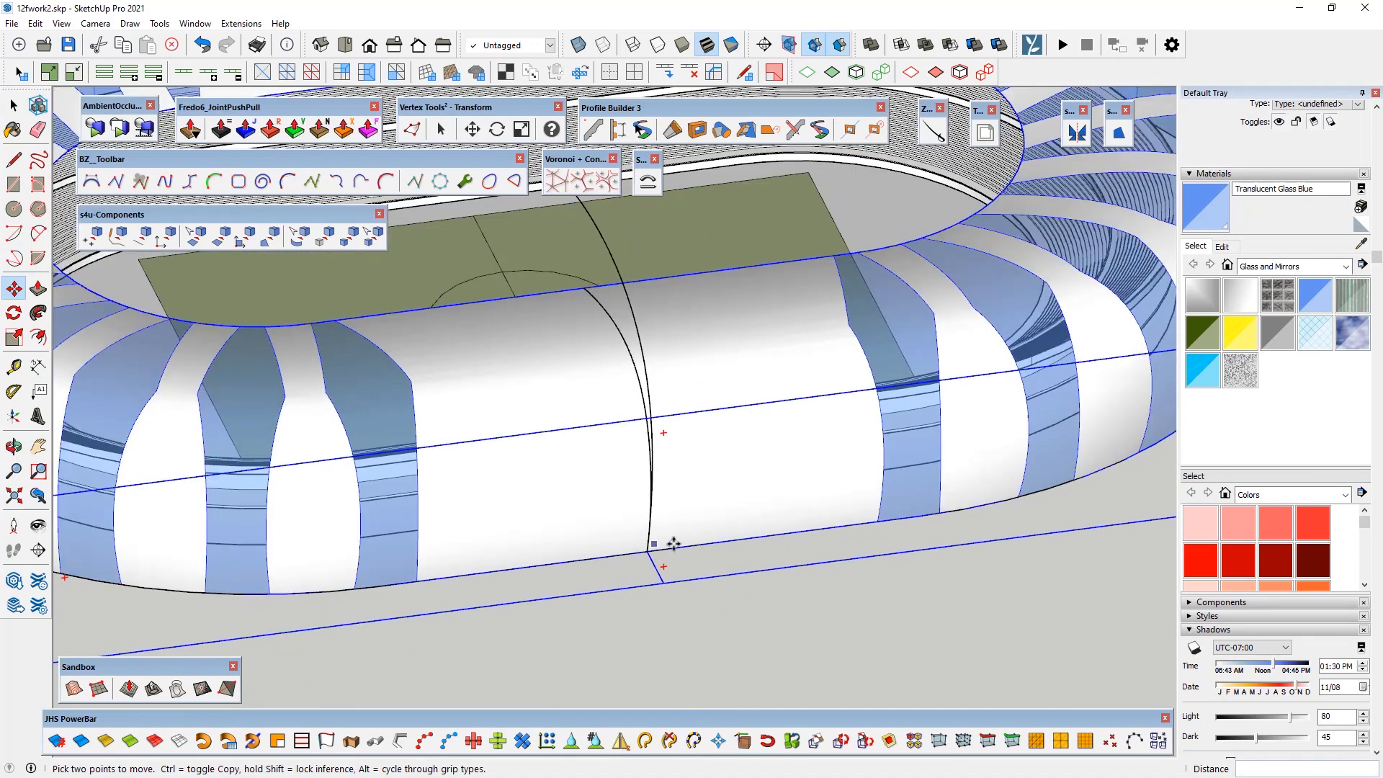
Step: Examine how the striped shell fits over the stands and arc profile from several angles
{"action": "key", "text": "o"}
{"action": "left_click_drag", "start_coordinate": [458, 388], "coordinate": [479, 364]}
{"action": "key", "text": "space"}
{"action": "key", "text": "ctrl+t"}
{"action": "scroll", "coordinate": [484, 500], "scroll_direction": "up", "scroll_amount": 5}
{"action": "middle_click_drag", "start_coordinate": [484, 501], "coordinate": [926, 495]}
{"action": "left_click", "coordinate": [915, 485]}
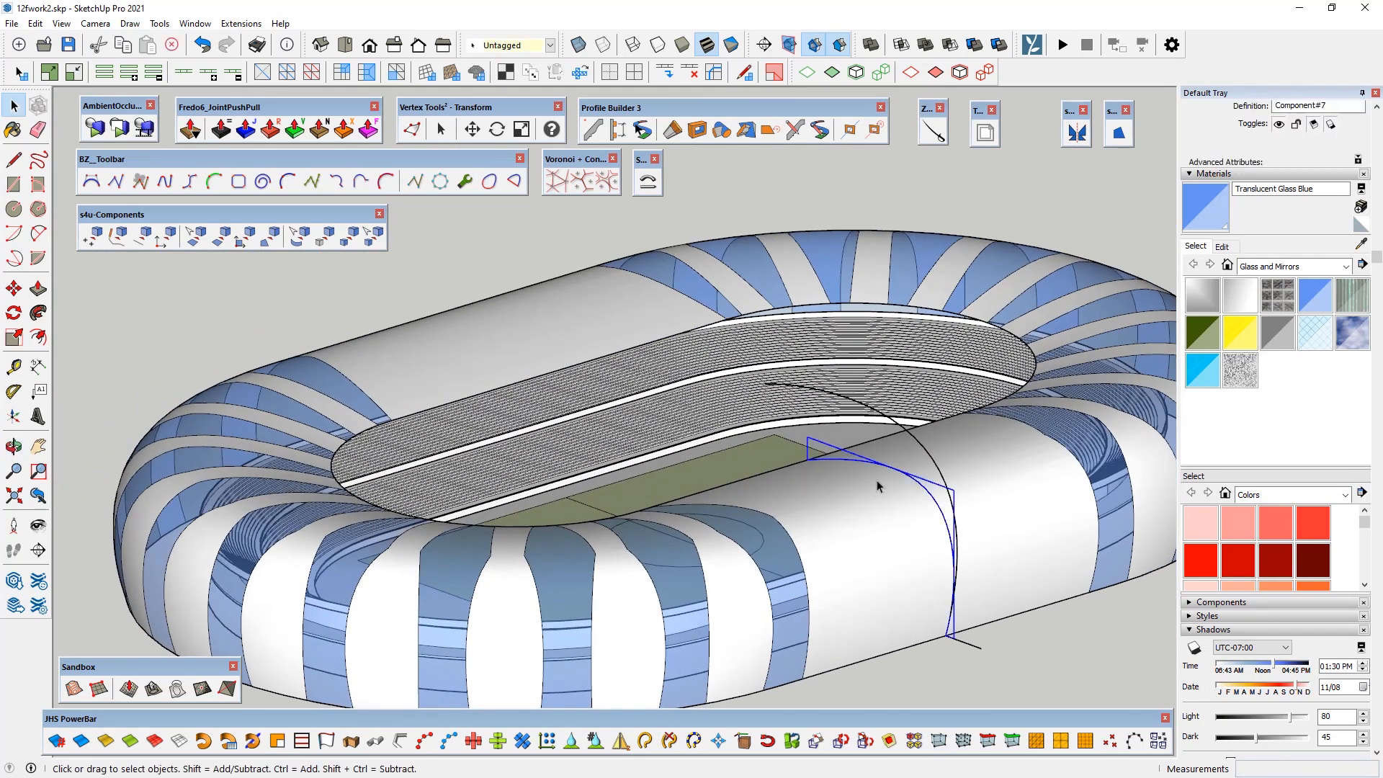
{"action": "scroll", "coordinate": [609, 424], "scroll_direction": "down", "scroll_amount": 2}
{"action": "scroll", "coordinate": [672, 418], "scroll_direction": "down", "scroll_amount": 2}
{"action": "middle_click_drag", "start_coordinate": [649, 418], "coordinate": [378, 409]}
{"action": "scroll", "coordinate": [432, 418], "scroll_direction": "down", "scroll_amount": 2}
{"action": "middle_click_drag", "start_coordinate": [446, 454], "coordinate": [479, 568]}
{"action": "scroll", "coordinate": [612, 547], "scroll_direction": "down", "scroll_amount": 2}
{"action": "scroll", "coordinate": [698, 394], "scroll_direction": "down", "scroll_amount": 2}
Step: Review all the construction stages of the stadium side by side, including in front view
{"action": "left_click", "coordinate": [637, 530]}
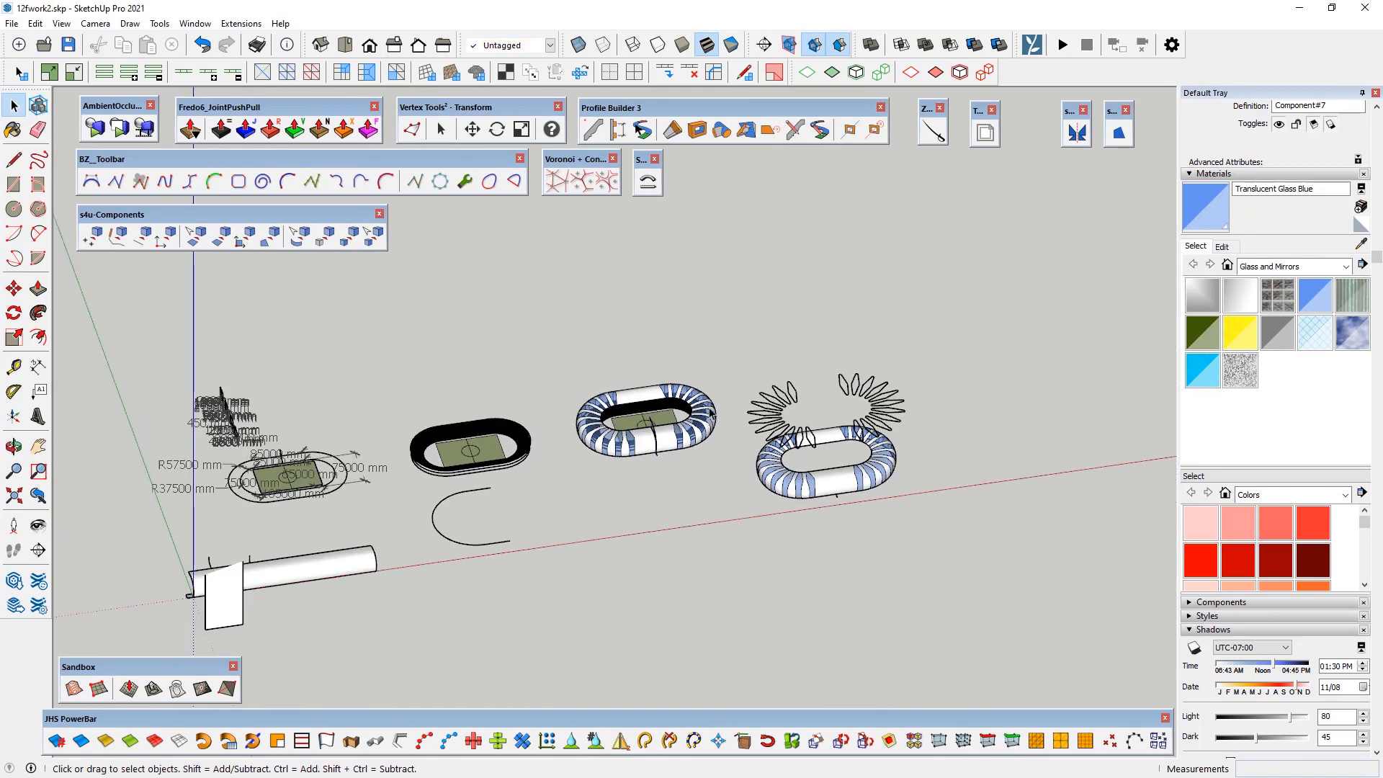
{"action": "scroll", "coordinate": [694, 516], "scroll_direction": "down", "scroll_amount": 1}
{"action": "scroll", "coordinate": [515, 617], "scroll_direction": "up", "scroll_amount": 3}
{"action": "scroll", "coordinate": [753, 500], "scroll_direction": "down", "scroll_amount": 2}
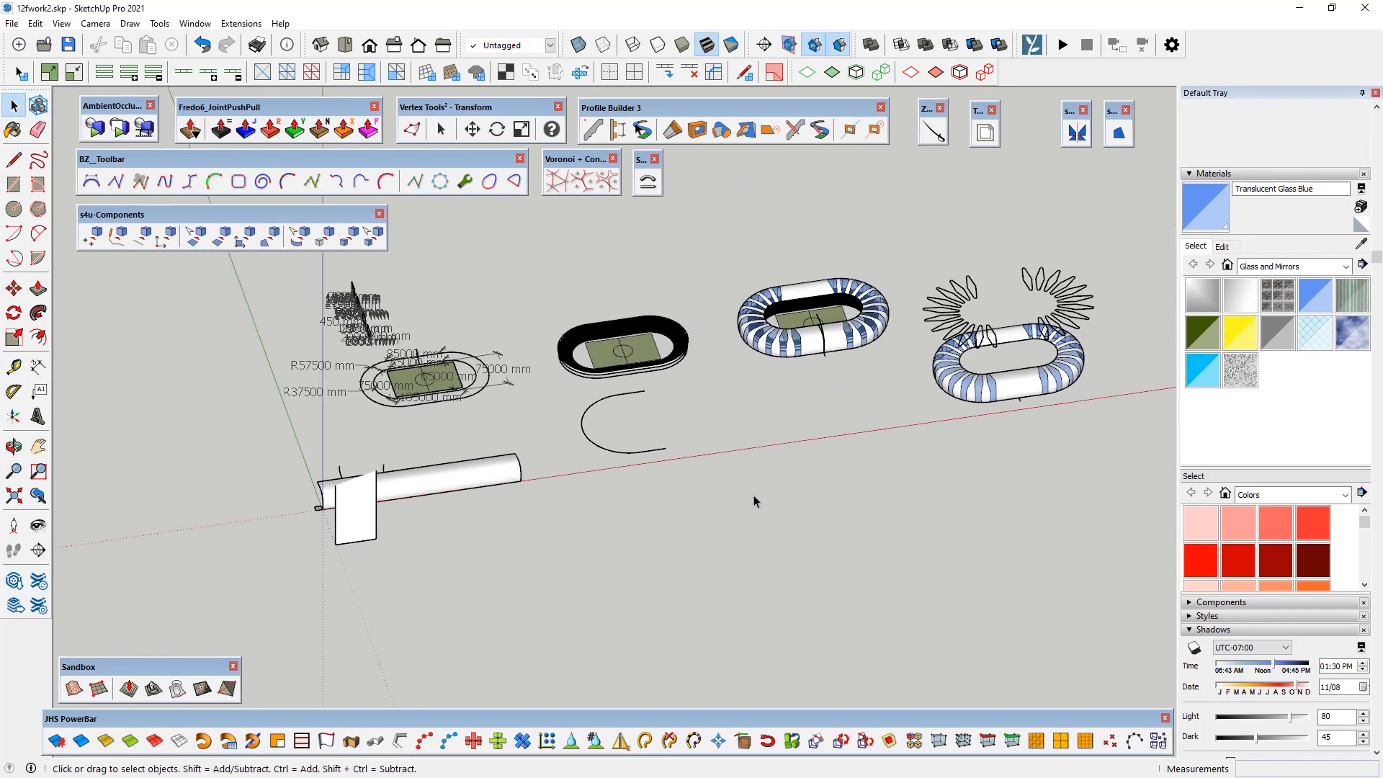
{"action": "key", "text": "F3"}
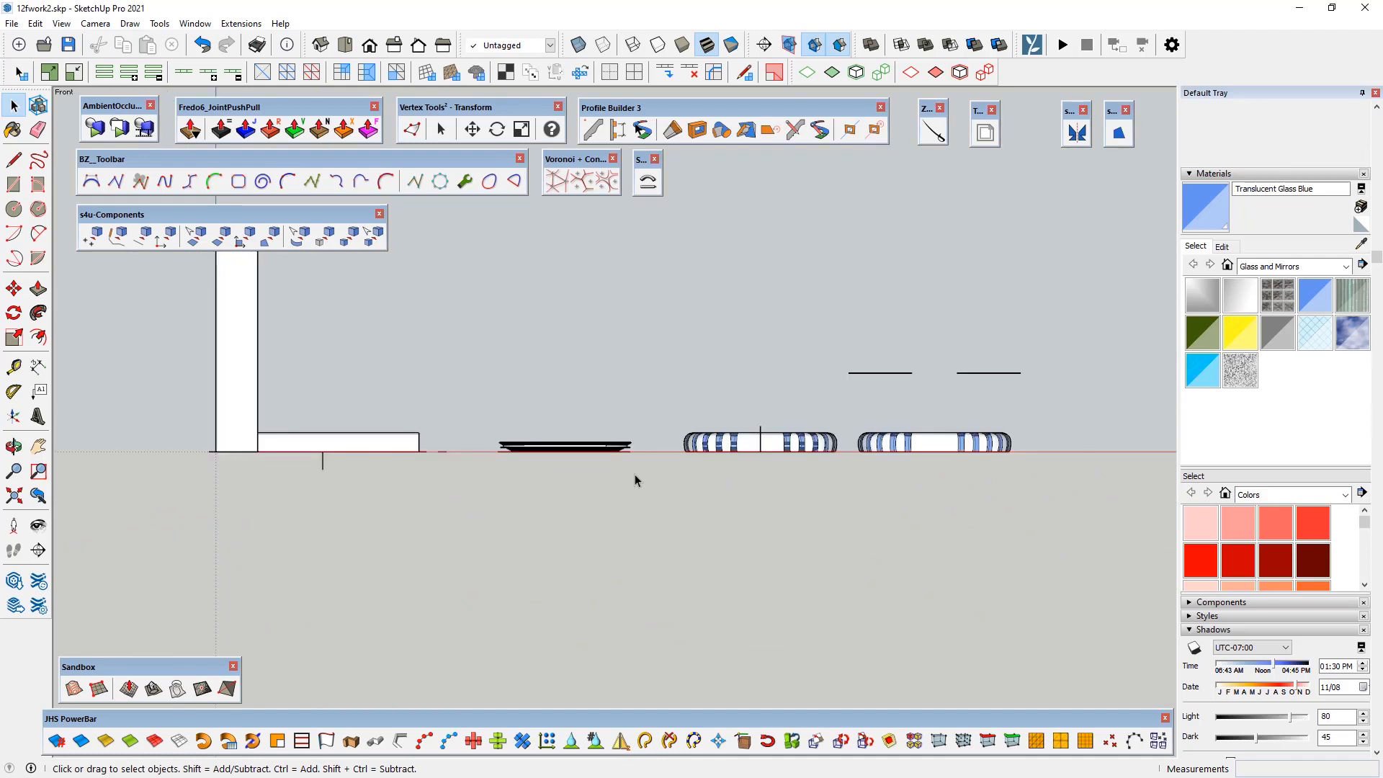
{"action": "middle_click_drag", "start_coordinate": [641, 312], "coordinate": [935, 616]}
{"action": "key", "text": "F3"}
{"action": "middle_click_drag", "start_coordinate": [716, 568], "coordinate": [468, 655]}
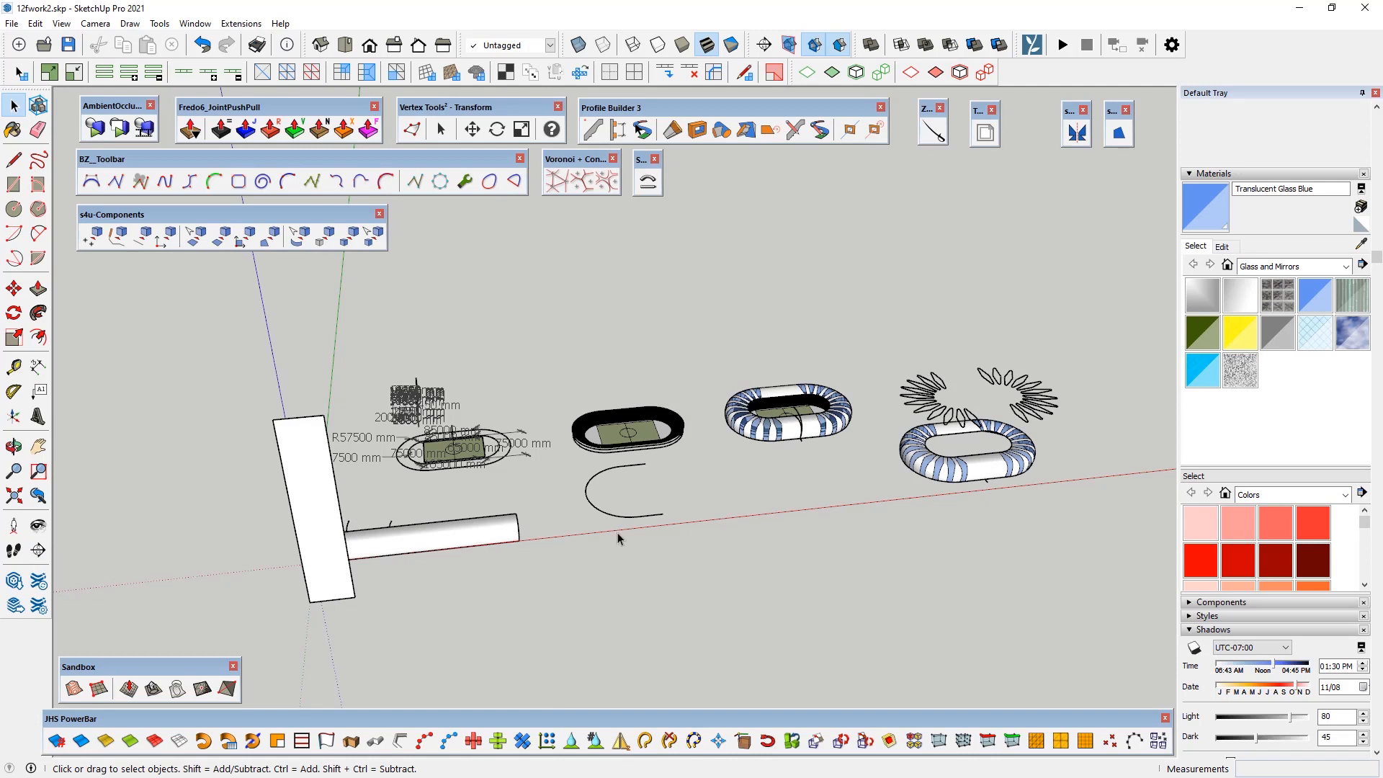
Step: Look up the lengths of the U-shaped path and the curved shell profile, and copy the profile's length value
{"action": "scroll", "coordinate": [617, 533], "scroll_direction": "up", "scroll_amount": 3}
{"action": "left_click", "coordinate": [649, 510]}
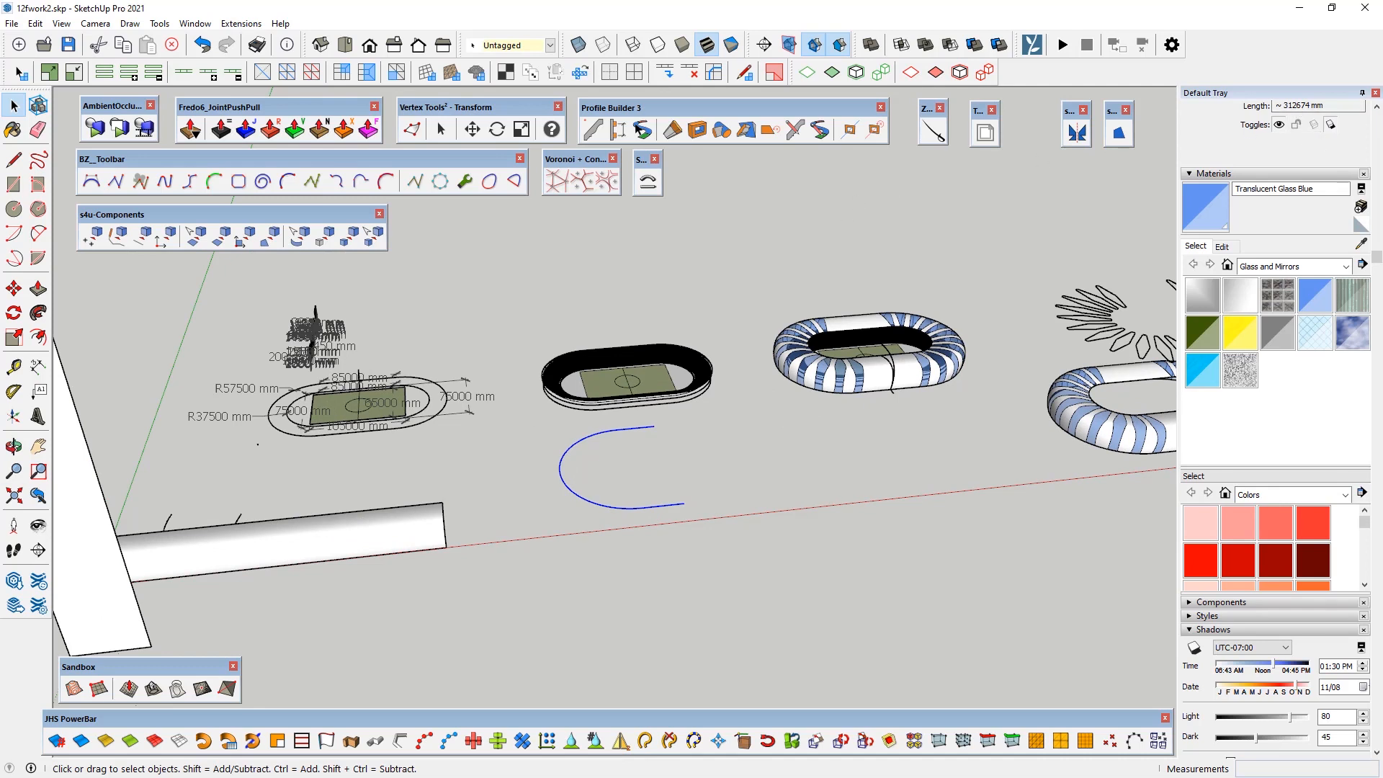
{"action": "left_click", "coordinate": [735, 533]}
{"action": "scroll", "coordinate": [180, 467], "scroll_direction": "down", "scroll_amount": 2}
{"action": "scroll", "coordinate": [209, 497], "scroll_direction": "up", "scroll_amount": 2}
{"action": "middle_click_drag", "start_coordinate": [265, 547], "coordinate": [277, 648]}
{"action": "left_click", "coordinate": [210, 565]}
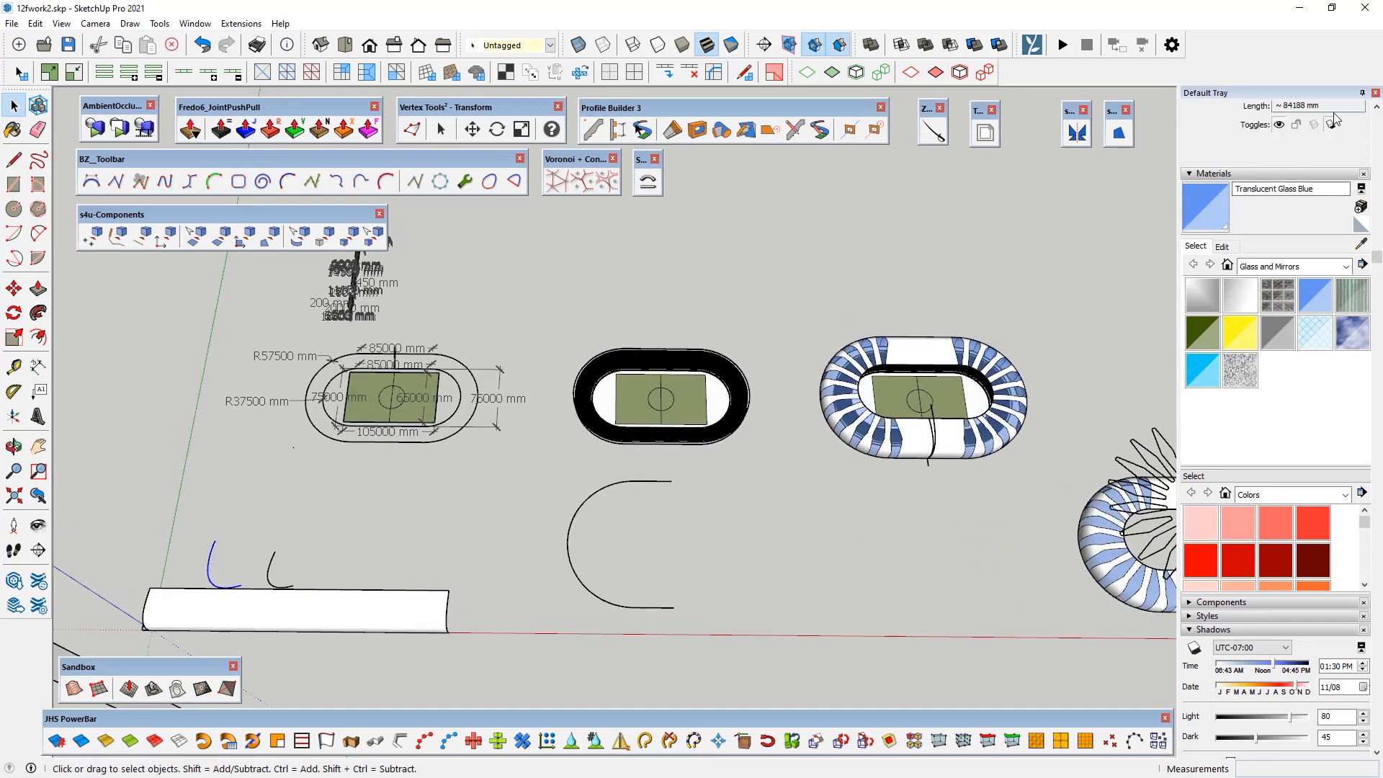
{"action": "left_click", "coordinate": [1305, 106]}
{"action": "left_click_drag", "start_coordinate": [1305, 105], "coordinate": [1282, 105]}
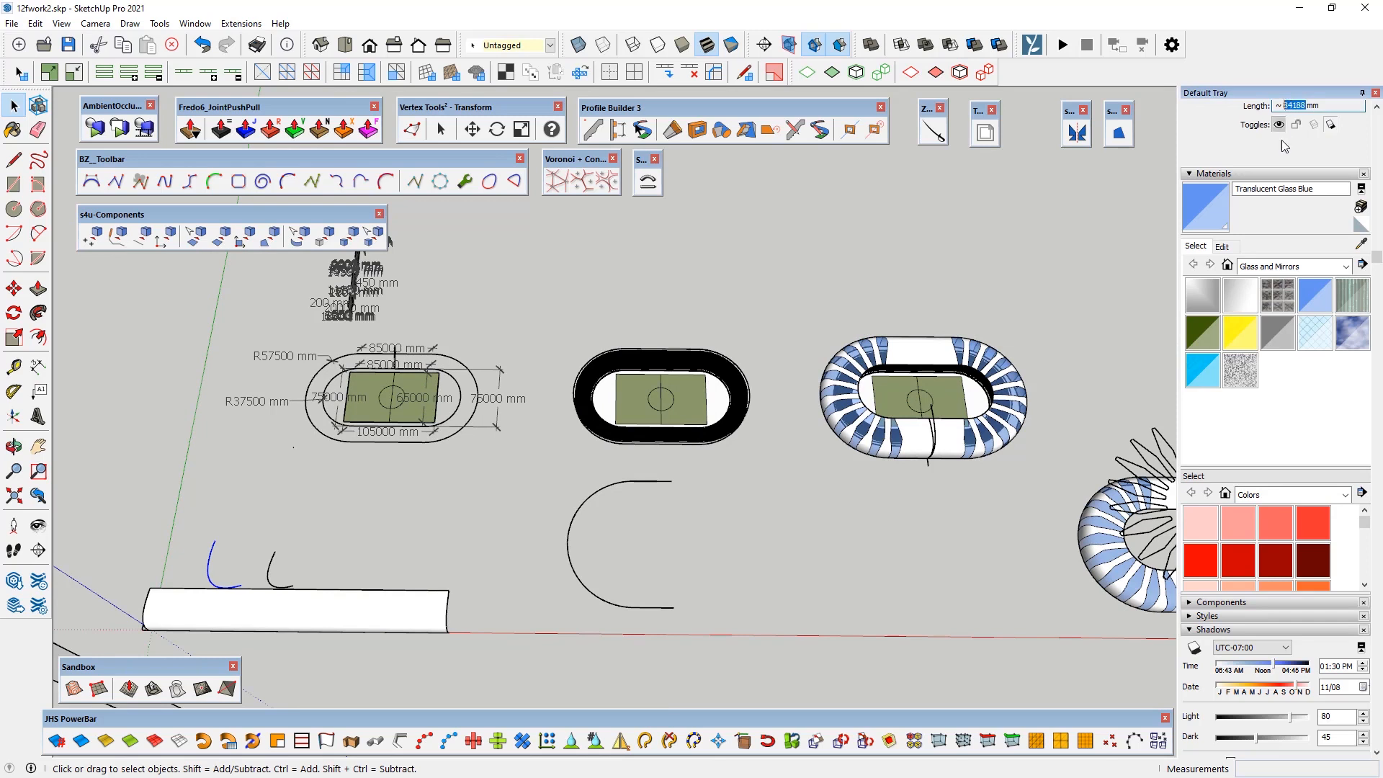
{"action": "right_click", "coordinate": [1293, 107]}
{"action": "left_click", "coordinate": [1273, 150]}
{"action": "key", "text": "alt+Tab"}
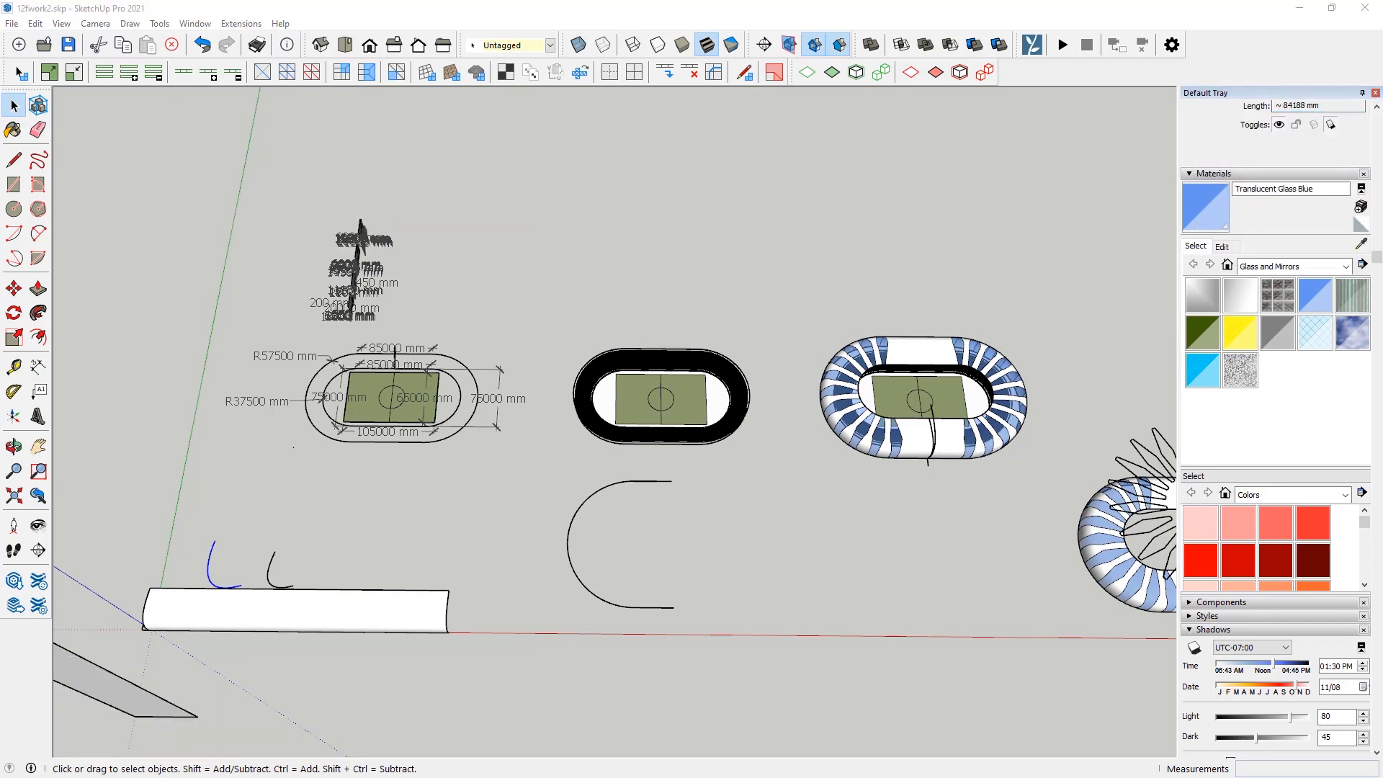
Step: Draw a line from the origin along the green axis, past the foot of the upright face
{"action": "scroll", "coordinate": [602, 373], "scroll_direction": "down", "scroll_amount": 1}
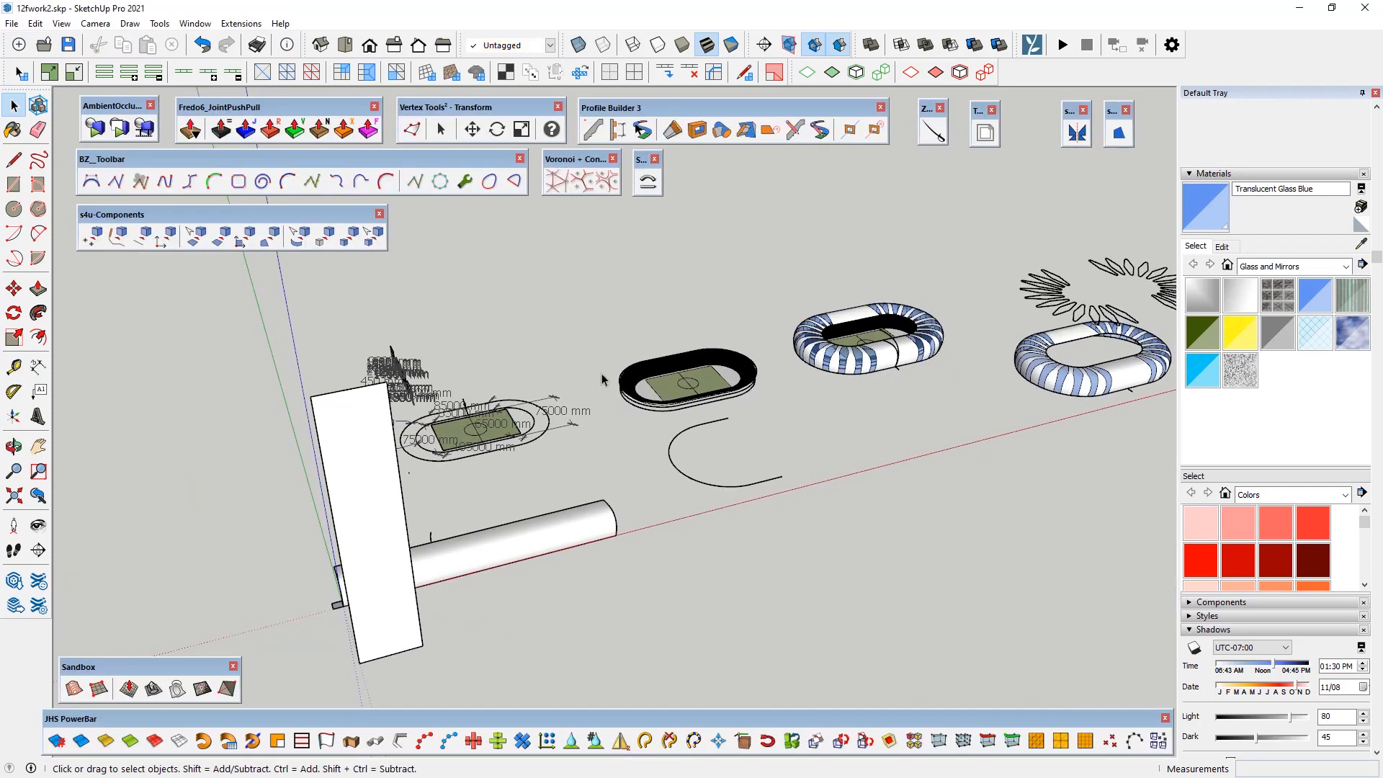
{"action": "scroll", "coordinate": [693, 507], "scroll_direction": "down", "scroll_amount": 3}
{"action": "middle_click_drag", "start_coordinate": [659, 545], "coordinate": [648, 561]}
{"action": "scroll", "coordinate": [525, 611], "scroll_direction": "up", "scroll_amount": 2}
{"action": "scroll", "coordinate": [527, 605], "scroll_direction": "up", "scroll_amount": 3}
{"action": "middle_click_drag", "start_coordinate": [524, 548], "coordinate": [704, 501]}
{"action": "scroll", "coordinate": [666, 486], "scroll_direction": "up", "scroll_amount": 6}
{"action": "key", "text": "l"}
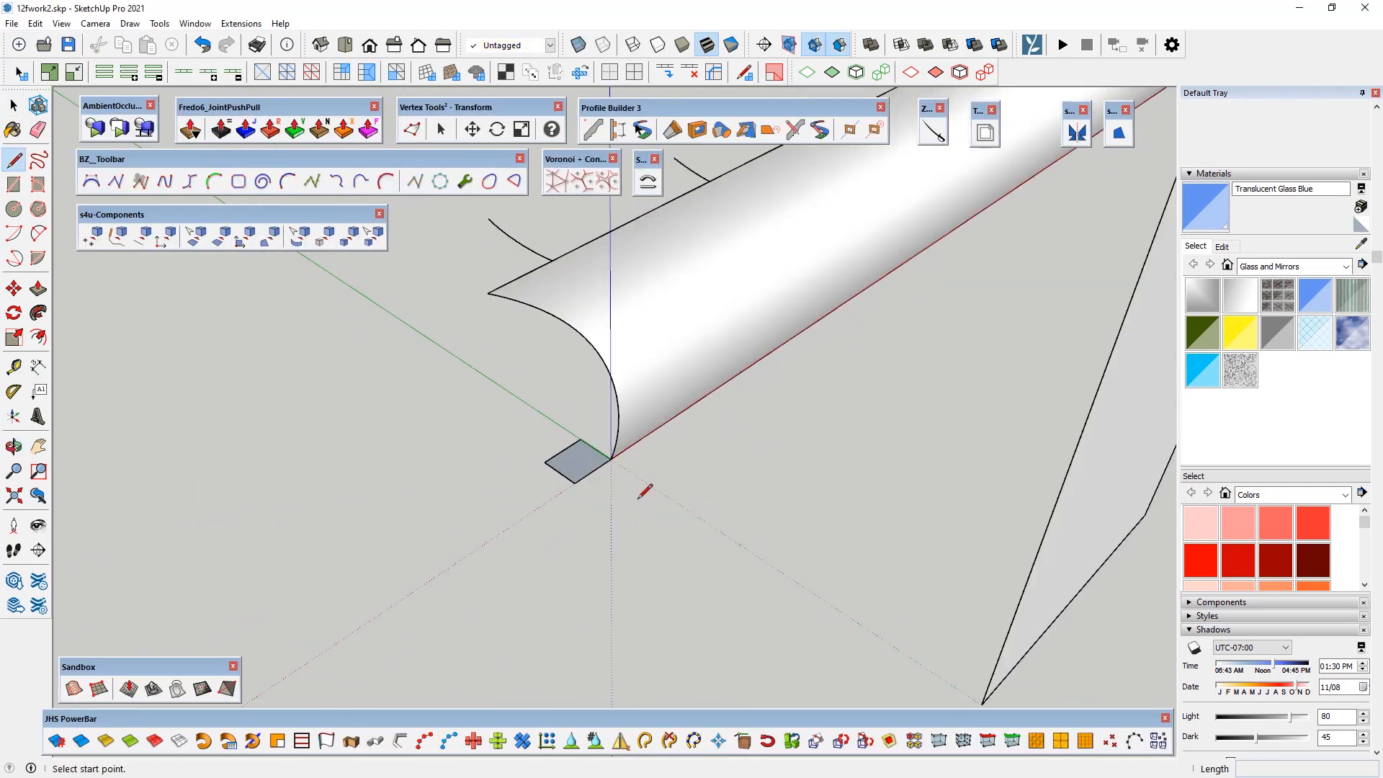
{"action": "left_click", "coordinate": [611, 459]}
{"action": "scroll", "coordinate": [365, 472], "scroll_direction": "down", "scroll_amount": 5}
{"action": "left_click", "coordinate": [689, 635]}
Step: Complete a flat rectangle from the line's end, 312674 mm along the red axis and 84188 mm along the green axis
{"action": "middle_click_drag", "start_coordinate": [689, 635], "coordinate": [525, 605]}
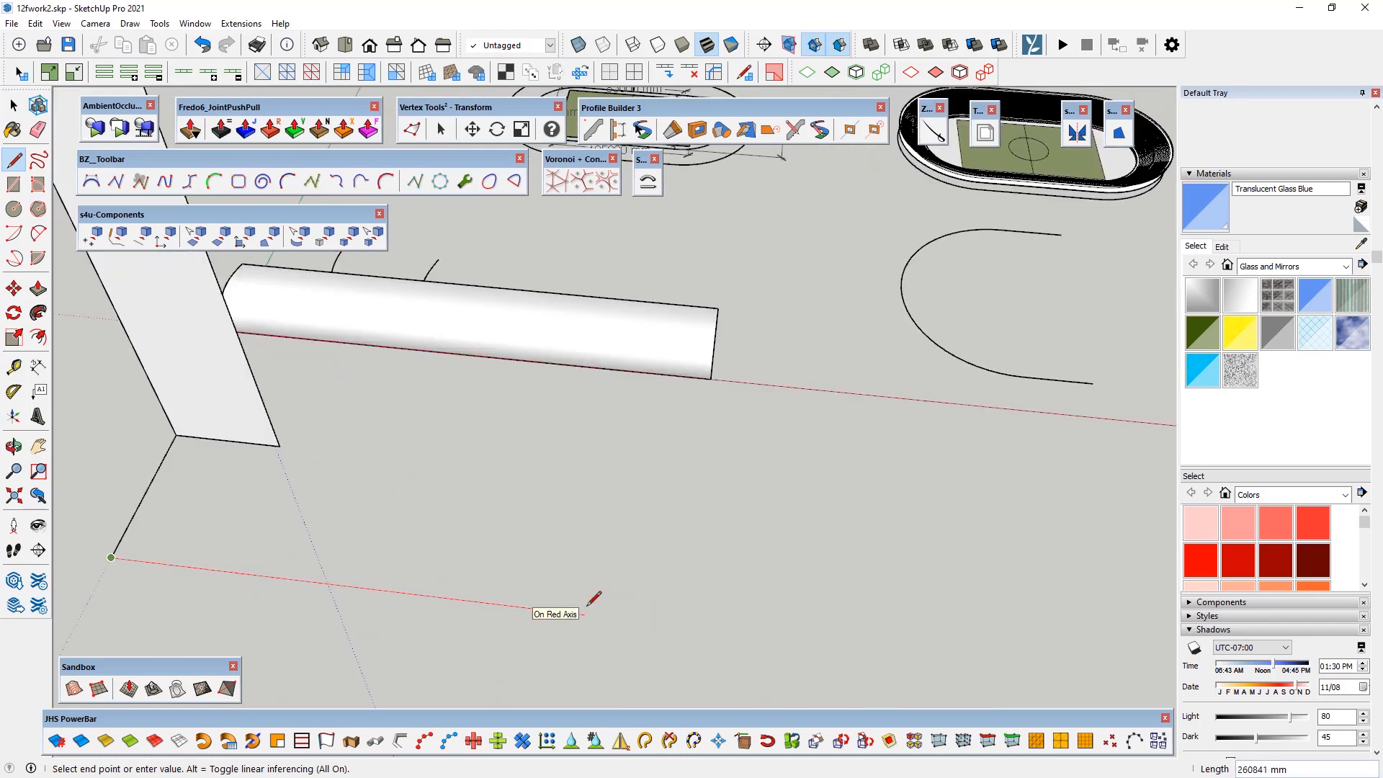
{"action": "type", "text": "312674"}
{"action": "key", "text": "Return"}
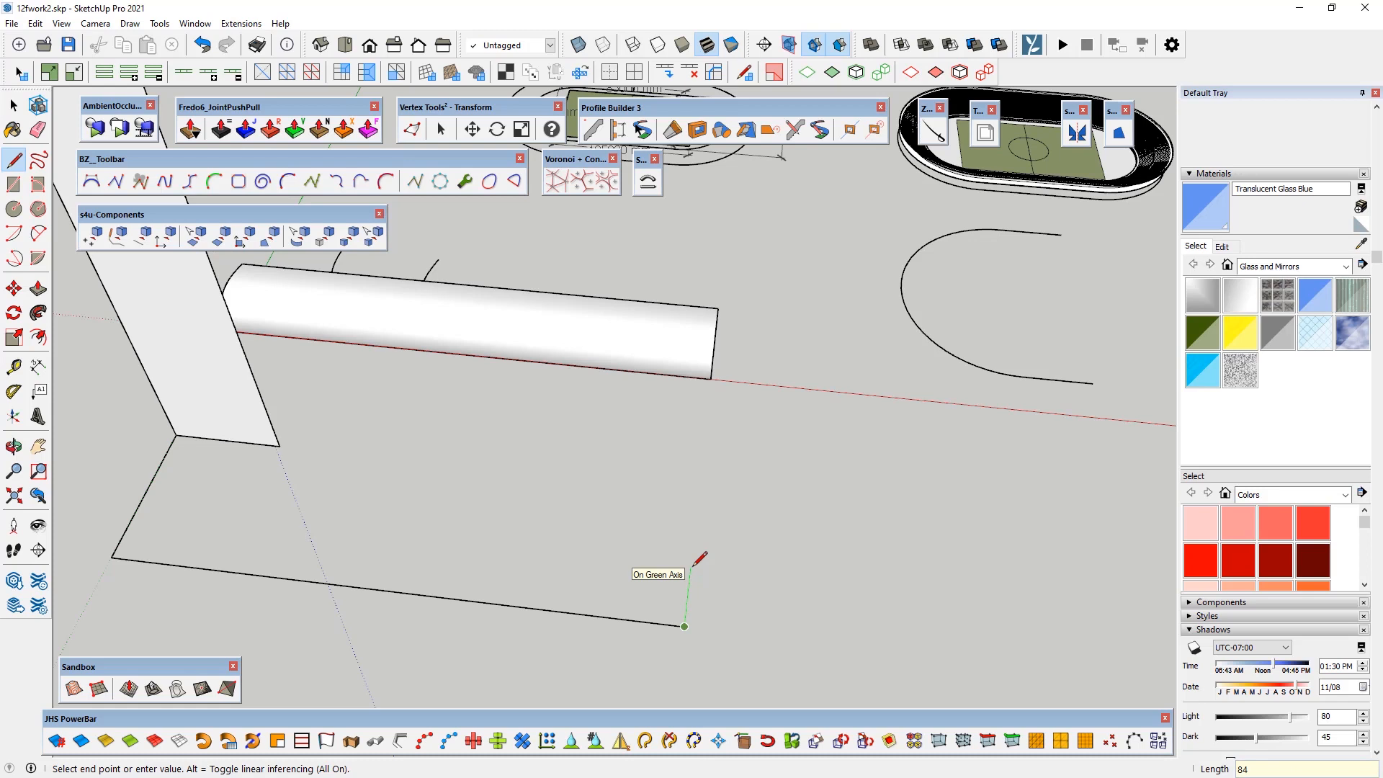
{"action": "left_click", "coordinate": [698, 496]}
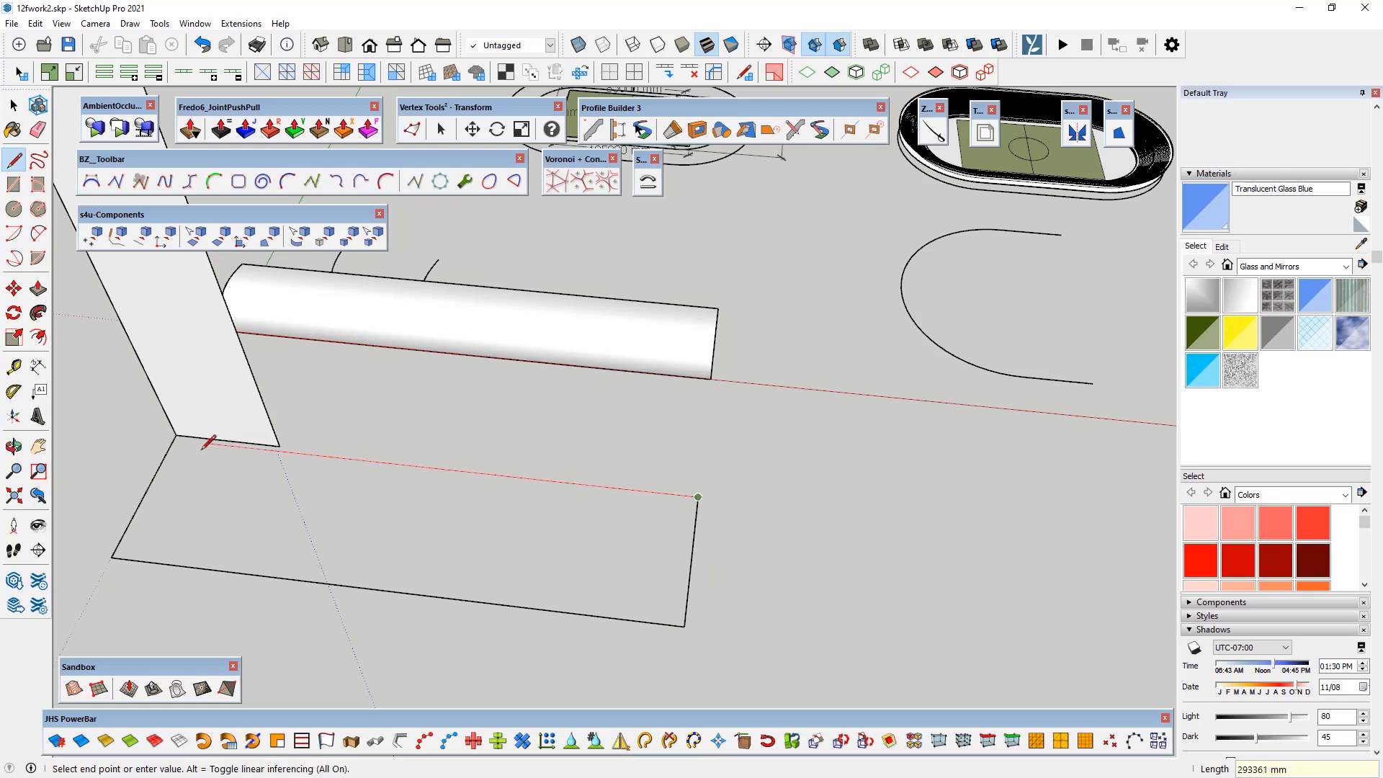
{"action": "left_click", "coordinate": [175, 439]}
{"action": "key", "text": "space"}
Step: Move the new rectangular face about 59 m along the green axis, away from the origin
{"action": "middle_click_drag", "start_coordinate": [403, 432], "coordinate": [762, 487]}
{"action": "left_click", "coordinate": [762, 490]}
{"action": "key", "text": "m"}
{"action": "left_click", "coordinate": [526, 578]}
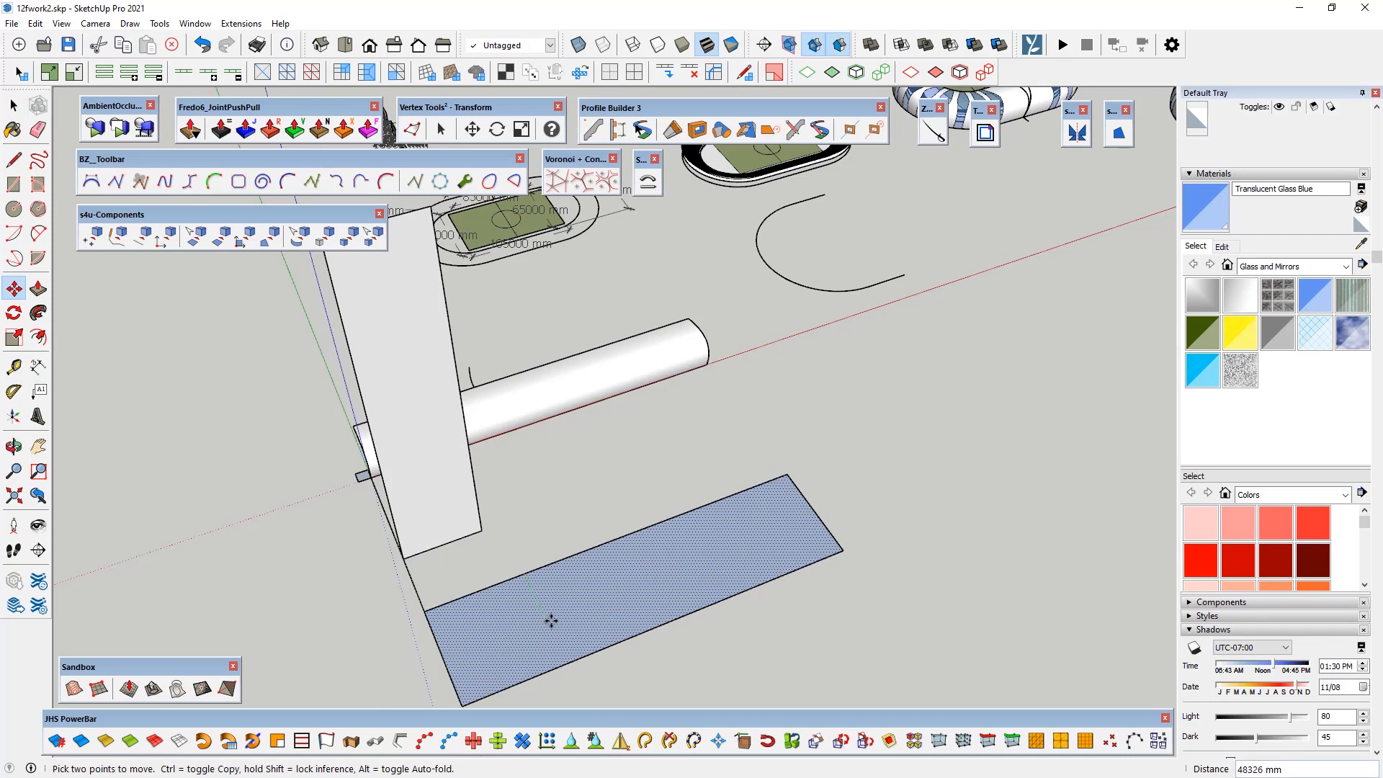
{"action": "left_click", "coordinate": [557, 634]}
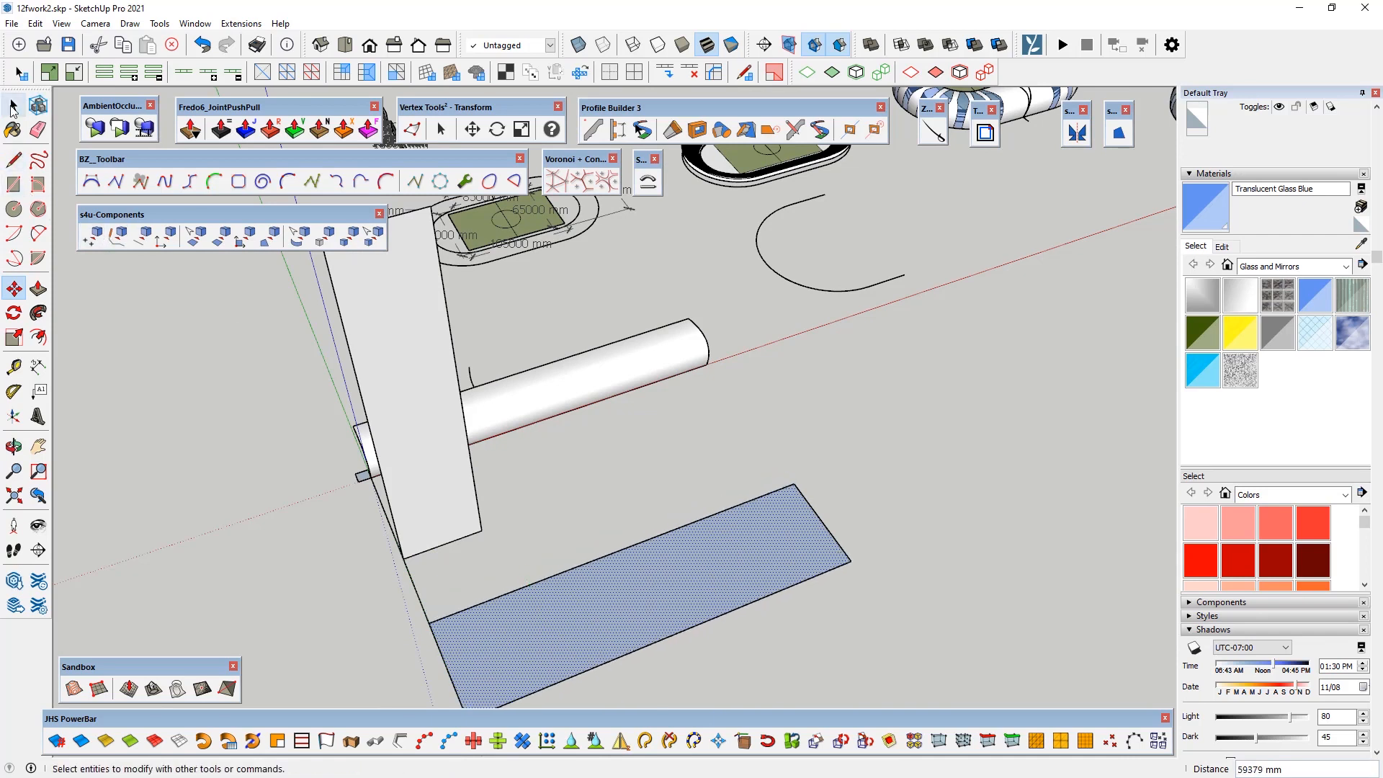
Step: Erase the leftover line joining the rectangle to the origin and reverse the rectangle's face so its front side points up
{"action": "left_click", "coordinate": [12, 107]}
{"action": "right_click", "coordinate": [607, 609]}
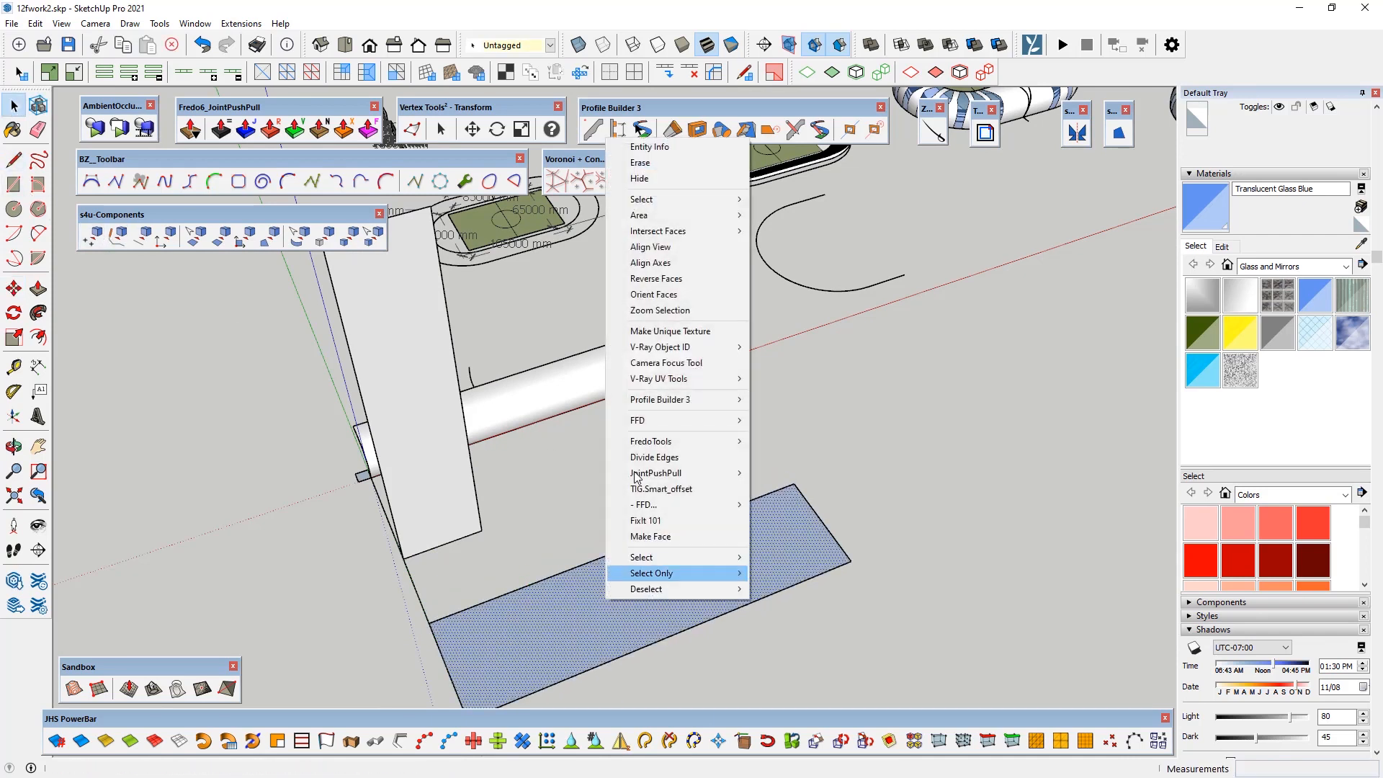
{"action": "left_click", "coordinate": [677, 278]}
{"action": "left_click", "coordinate": [369, 603]}
{"action": "middle_click_drag", "start_coordinate": [445, 576], "coordinate": [534, 545]}
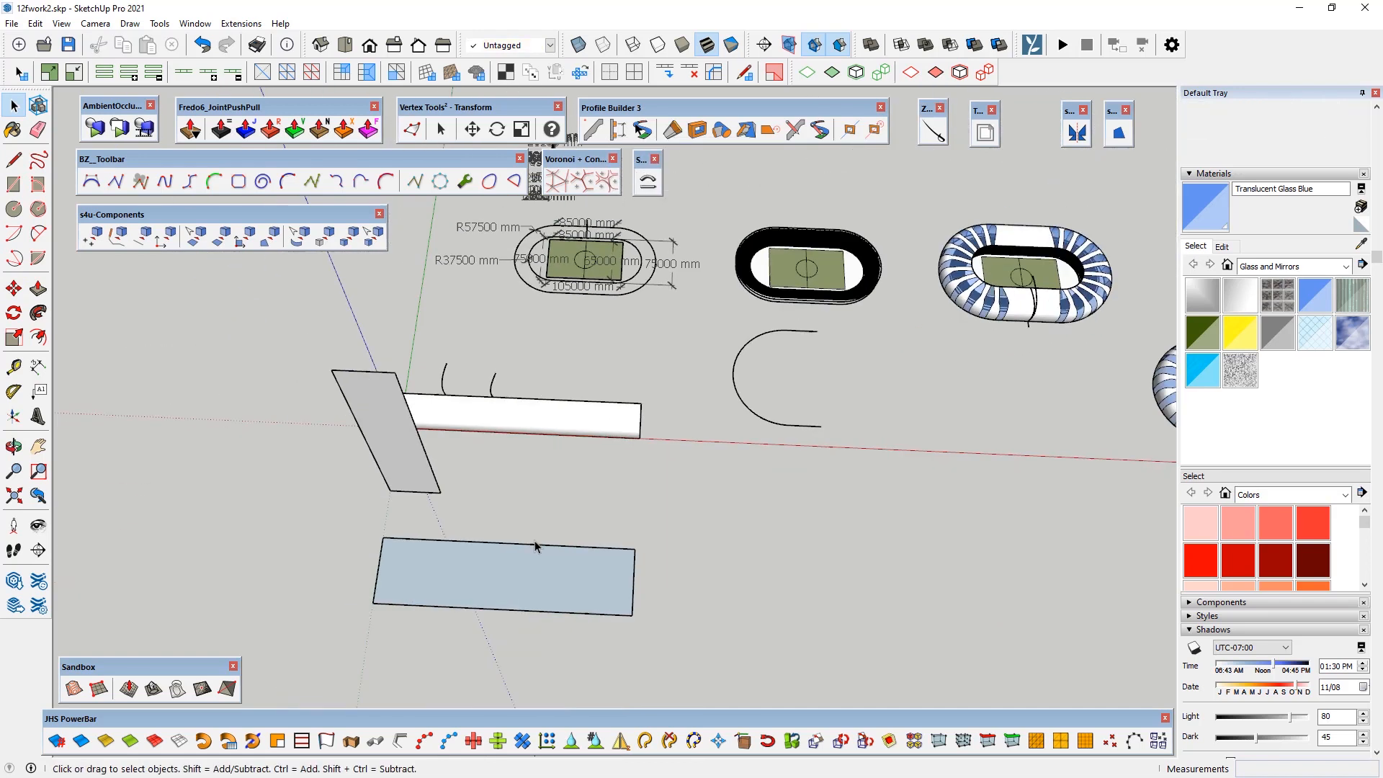
{"action": "scroll", "coordinate": [535, 545], "scroll_direction": "up", "scroll_amount": 3}
{"action": "right_click", "coordinate": [508, 585]}
{"action": "left_click", "coordinate": [576, 263]}
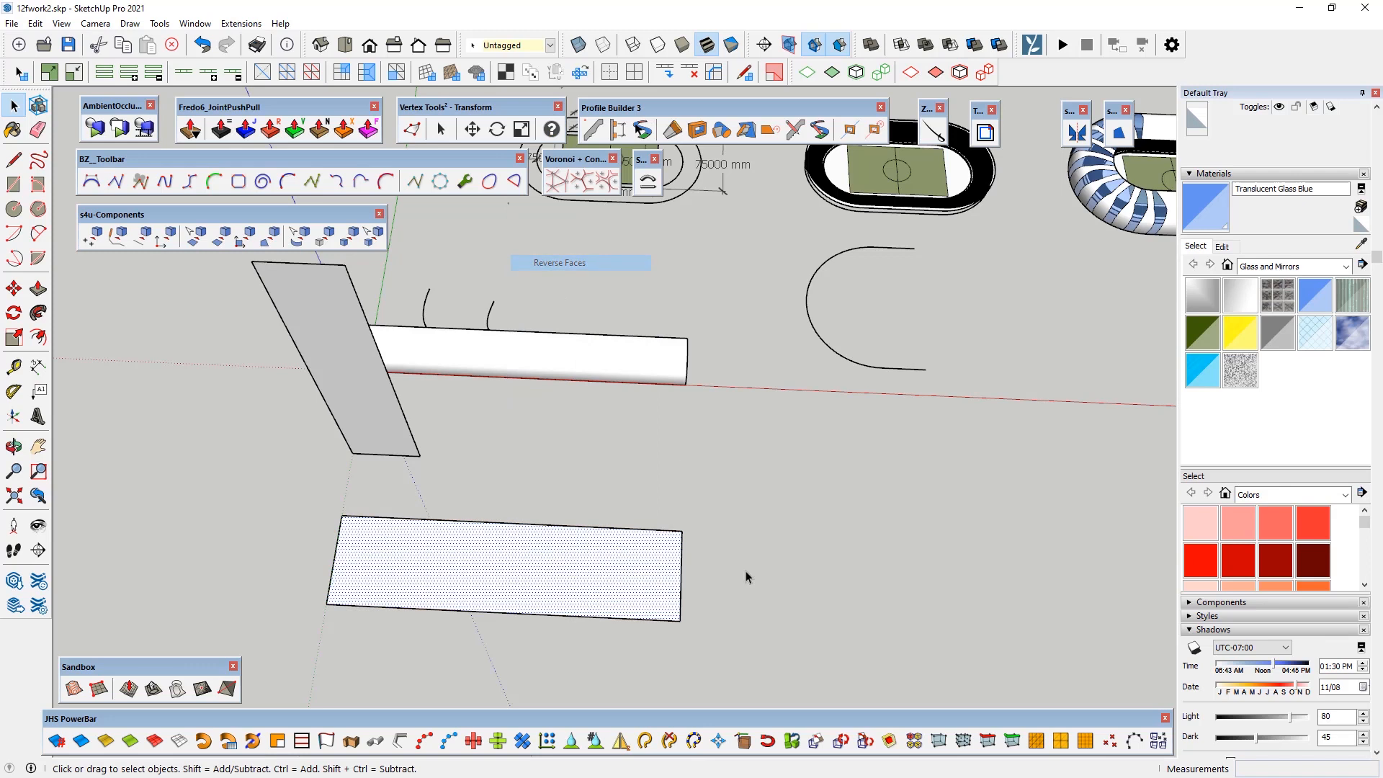
{"action": "left_click", "coordinate": [745, 576]}
Step: Copy the whole rectangle along the red axis with a small gap and repeat the copy x2
{"action": "scroll", "coordinate": [497, 637], "scroll_direction": "up", "scroll_amount": 2}
{"action": "middle_click_drag", "start_coordinate": [496, 636], "coordinate": [473, 607]}
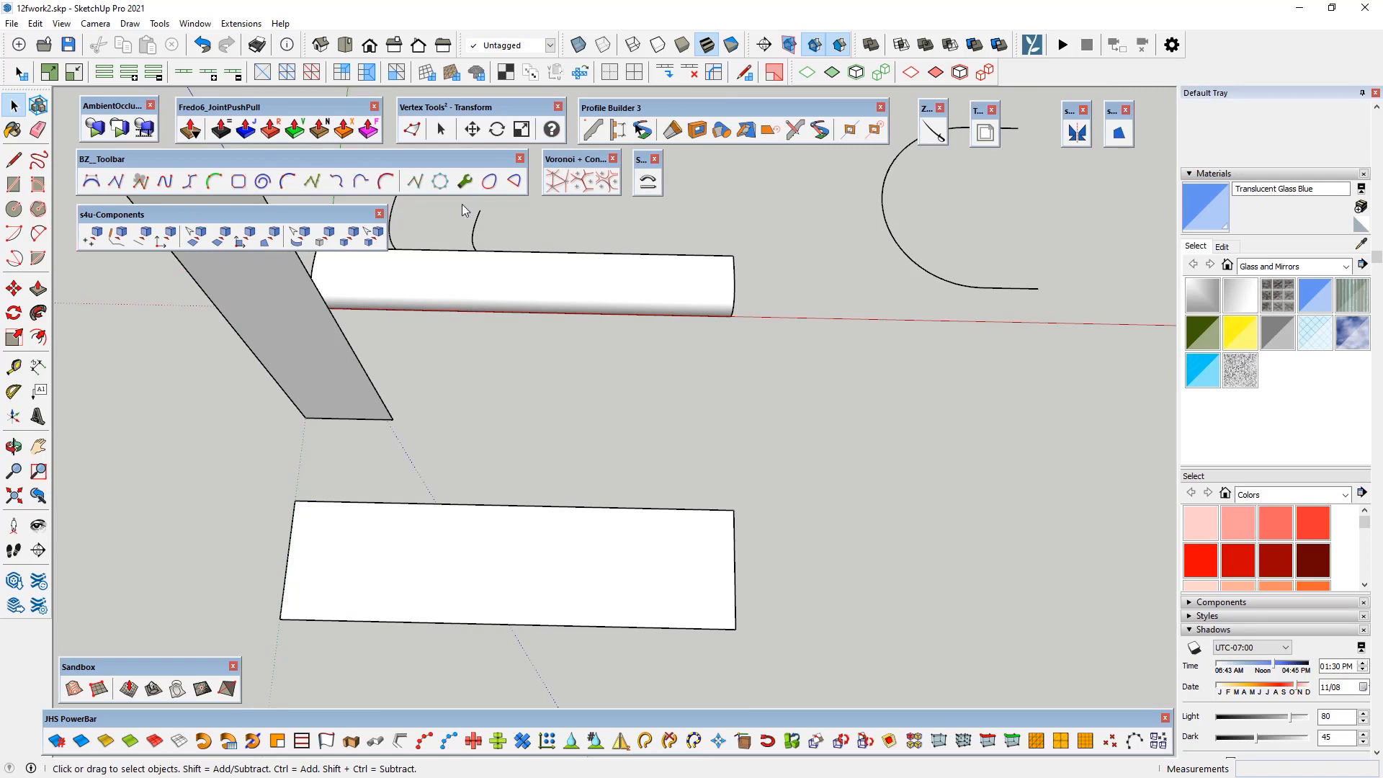
{"action": "scroll", "coordinate": [206, 441], "scroll_direction": "down", "scroll_amount": 3}
{"action": "left_click", "coordinate": [458, 520]}
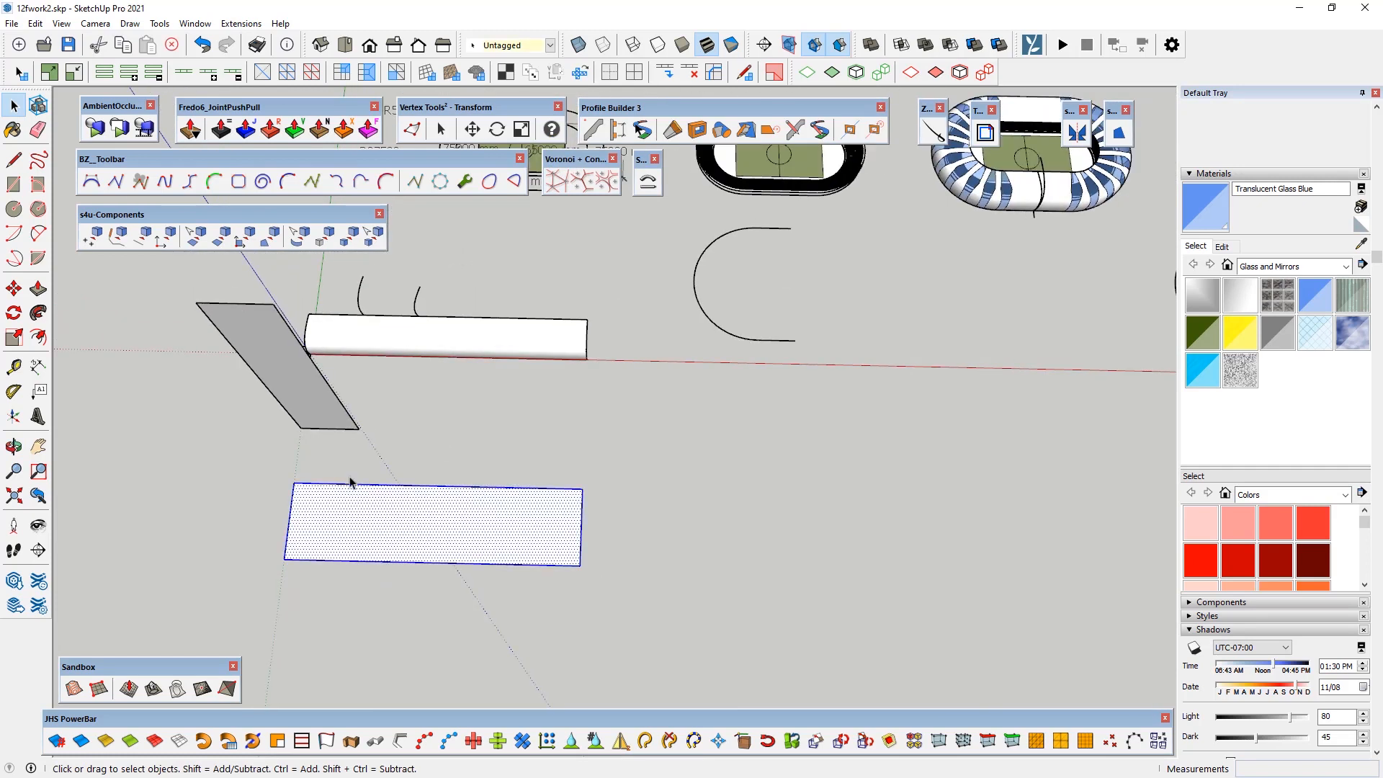
{"action": "left_click", "coordinate": [16, 291]}
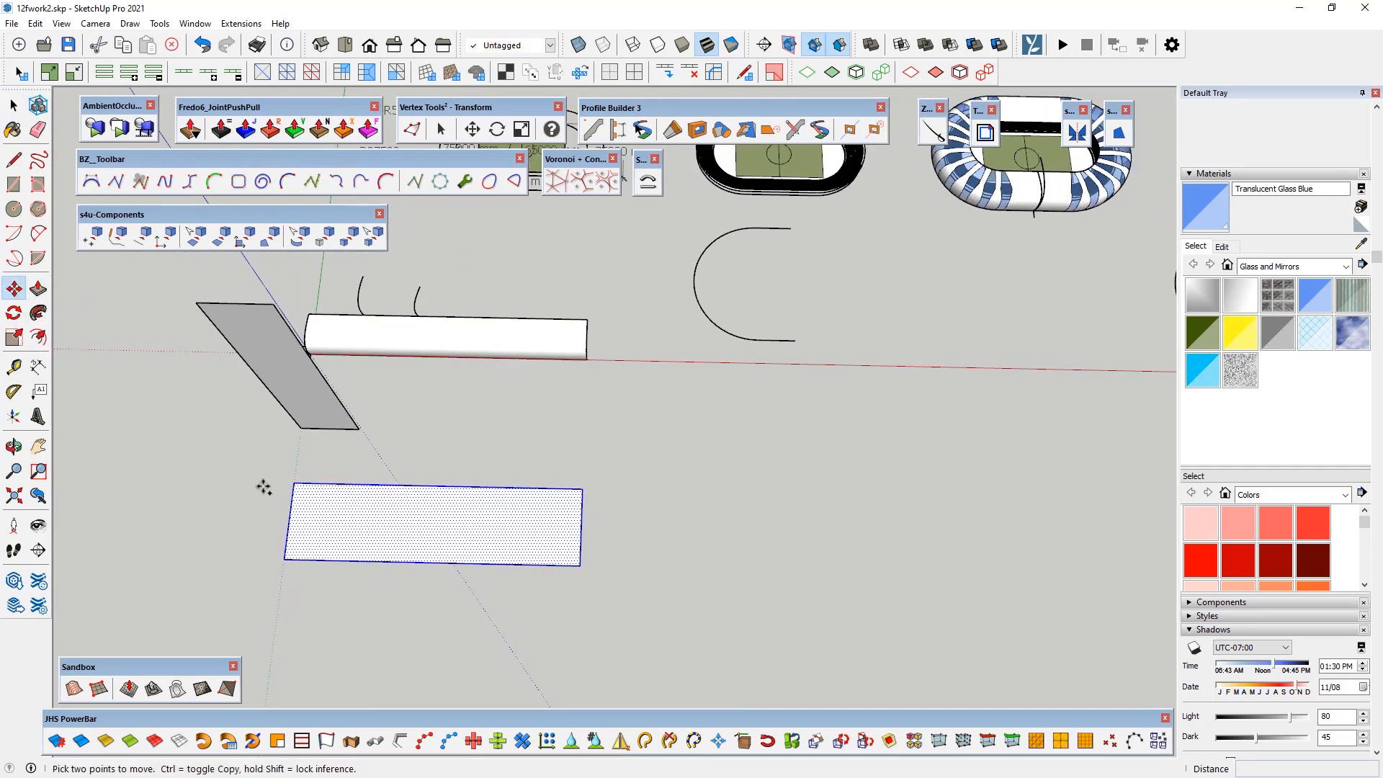
{"action": "left_click", "coordinate": [331, 514]}
{"action": "key", "text": "ctrl"}
{"action": "left_click", "coordinate": [653, 528]}
{"action": "type", "text": "x2"}
{"action": "key", "text": "Return"}
{"action": "scroll", "coordinate": [259, 478], "scroll_direction": "down", "scroll_amount": 2}
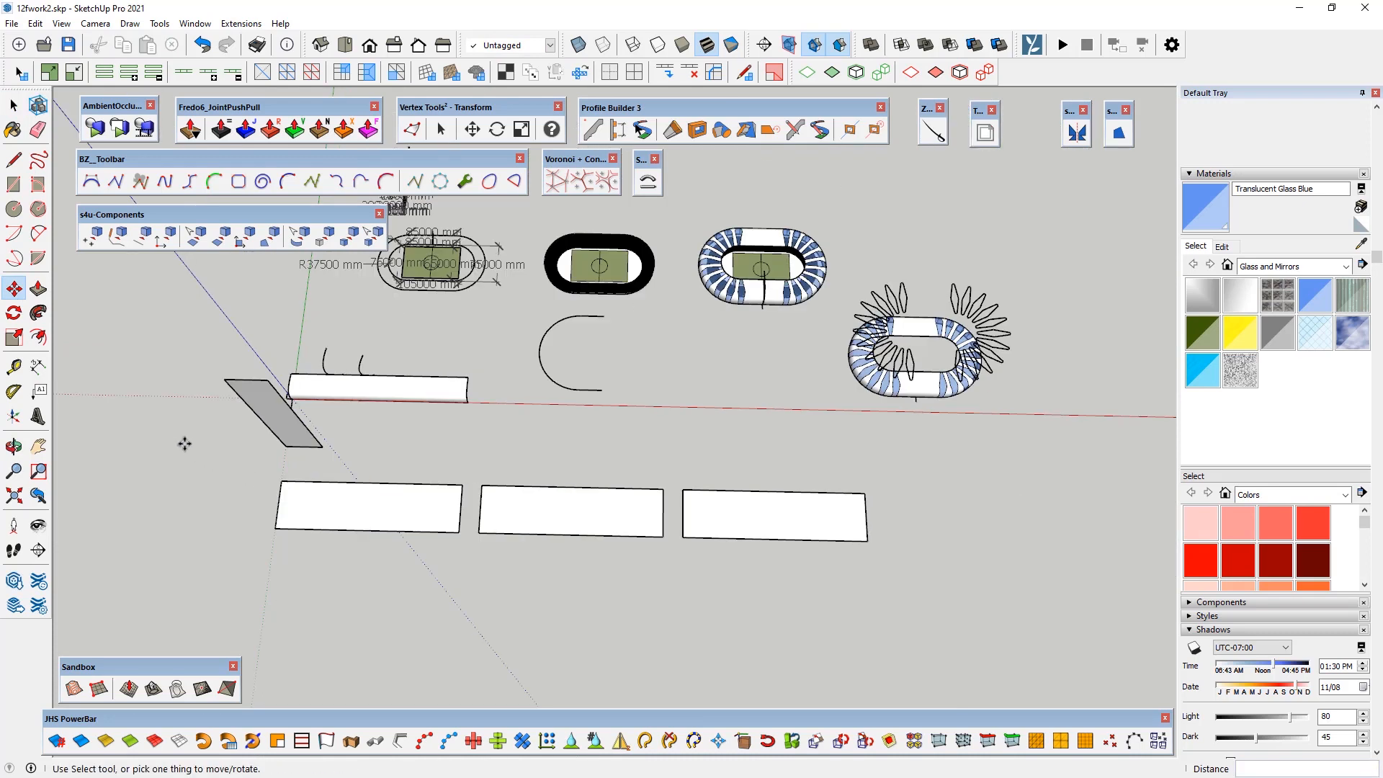
Step: Add another copy of the last rectangle about 332.6 m along the red axis, extending the row
{"action": "scroll", "coordinate": [709, 542], "scroll_direction": "up", "scroll_amount": 1}
{"action": "middle_click_drag", "start_coordinate": [718, 539], "coordinate": [746, 559]}
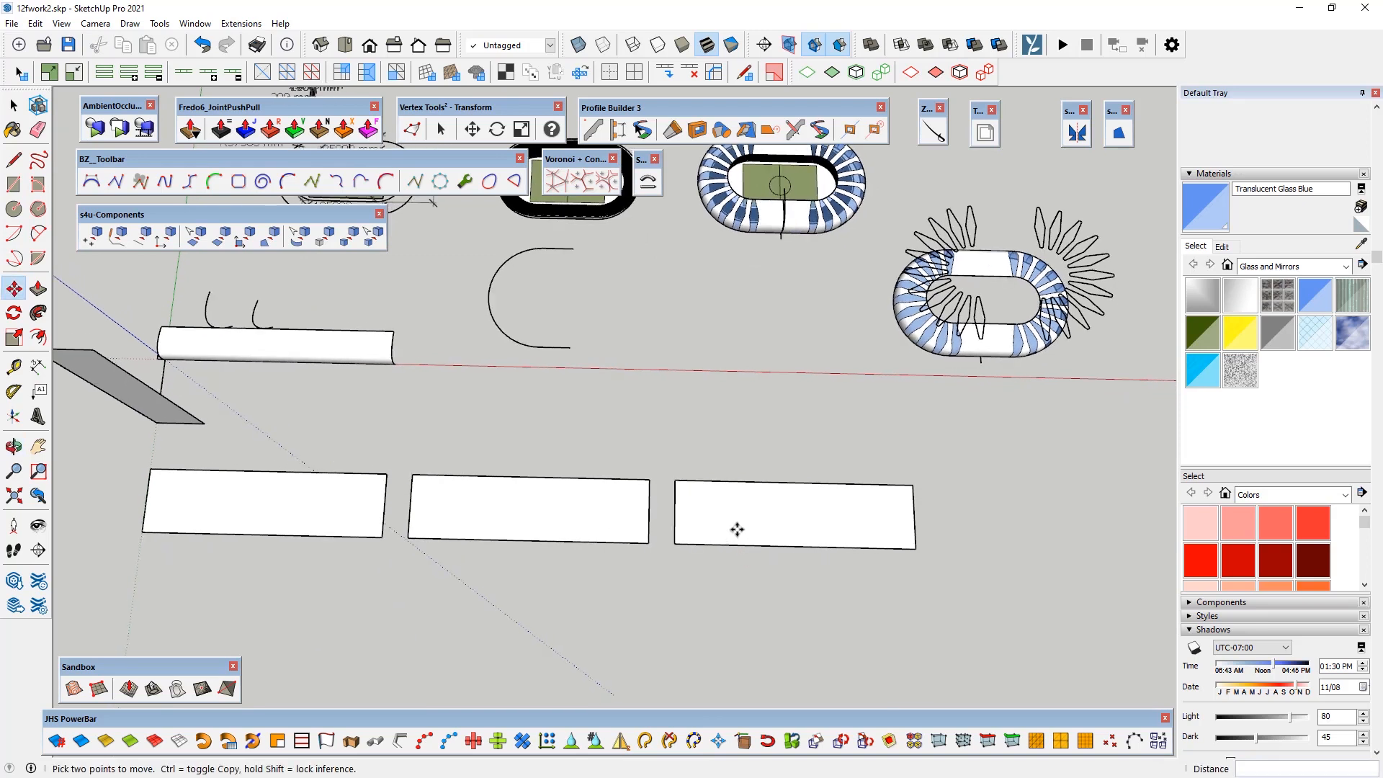
{"action": "left_click", "coordinate": [722, 513]}
{"action": "key", "text": "ctrl"}
{"action": "left_click", "coordinate": [976, 517]}
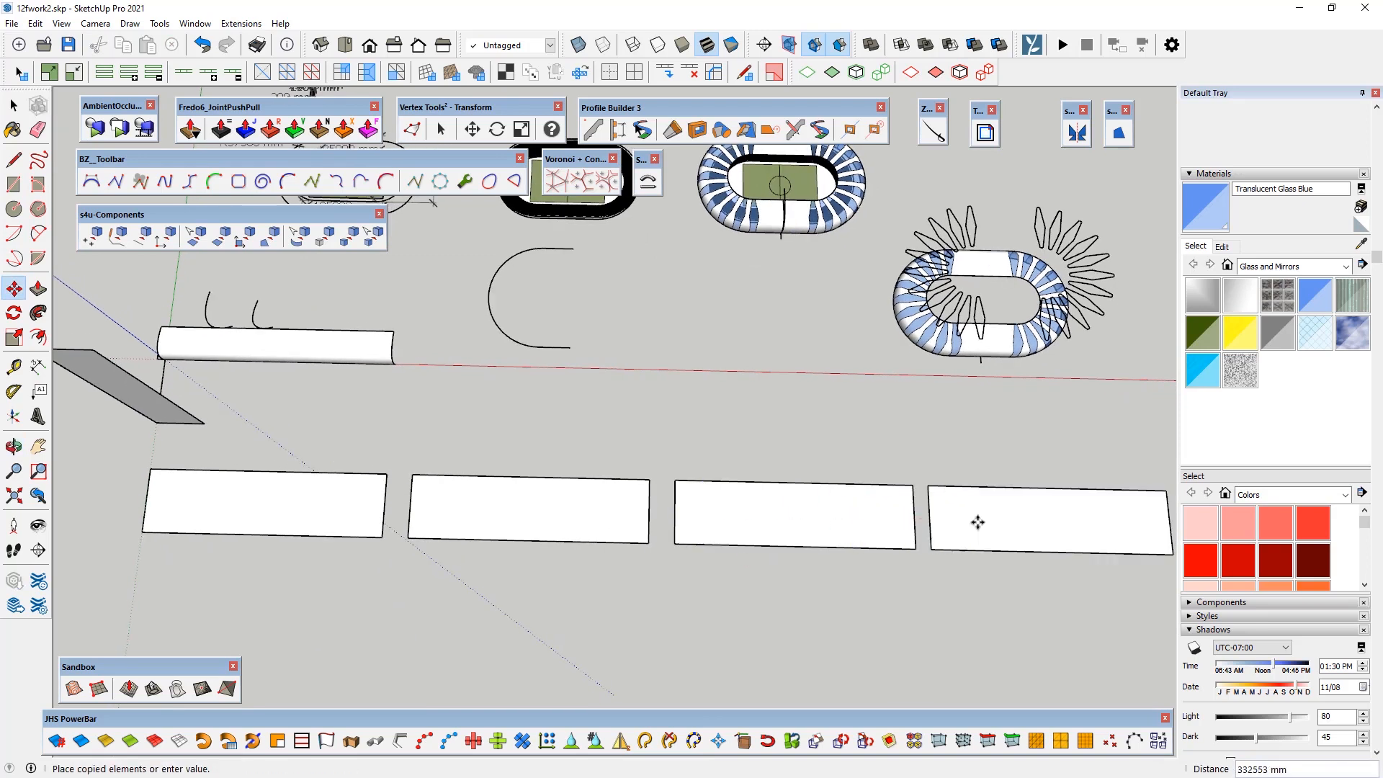
Step: Scatter guide points irregularly across the second and third rectangles with the Add Guide-Point tool
{"action": "left_click", "coordinate": [16, 107]}
{"action": "scroll", "coordinate": [544, 496], "scroll_direction": "up", "scroll_amount": 2}
{"action": "middle_click_drag", "start_coordinate": [555, 537], "coordinate": [504, 525]}
{"action": "scroll", "coordinate": [179, 479], "scroll_direction": "down", "scroll_amount": 2}
{"action": "scroll", "coordinate": [581, 404], "scroll_direction": "up", "scroll_amount": 2}
{"action": "middle_click_drag", "start_coordinate": [581, 447], "coordinate": [592, 457]}
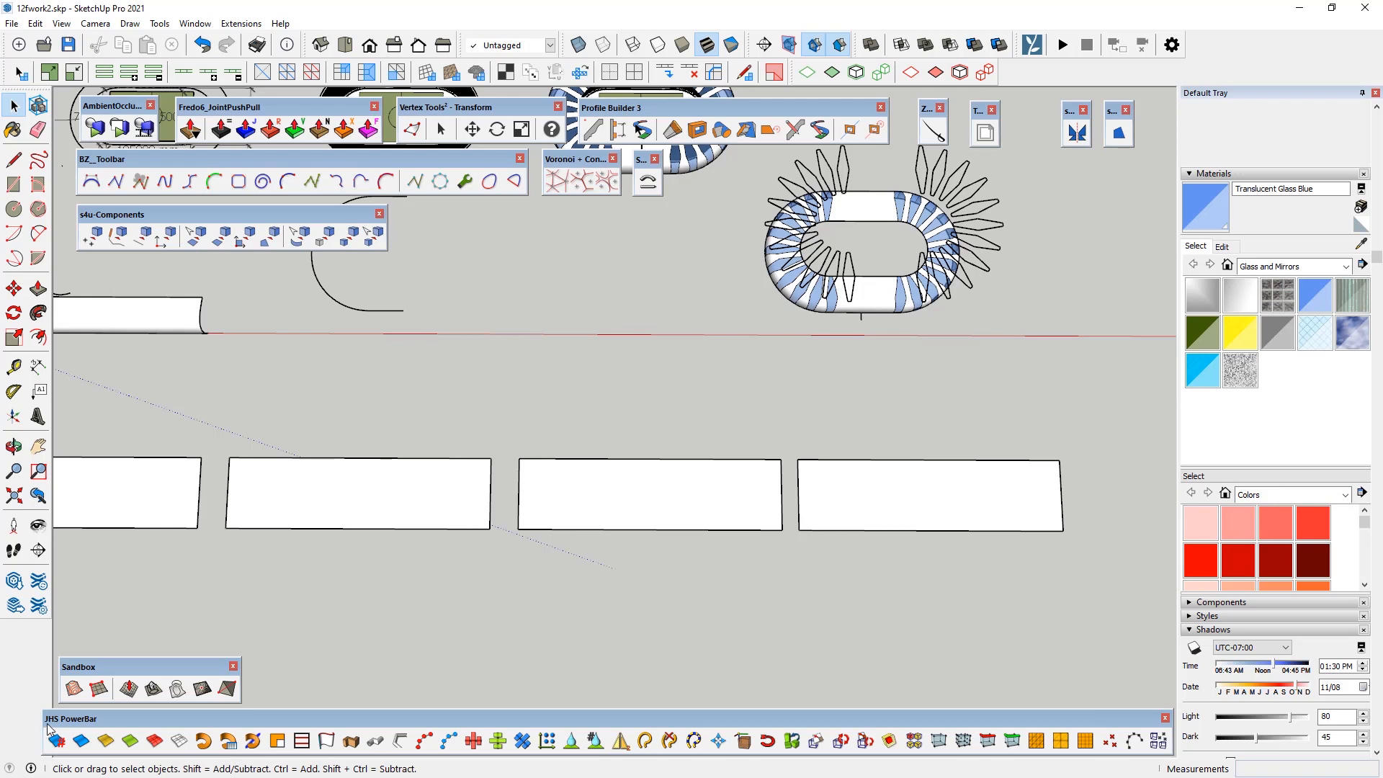
{"action": "left_click", "coordinate": [1110, 740]}
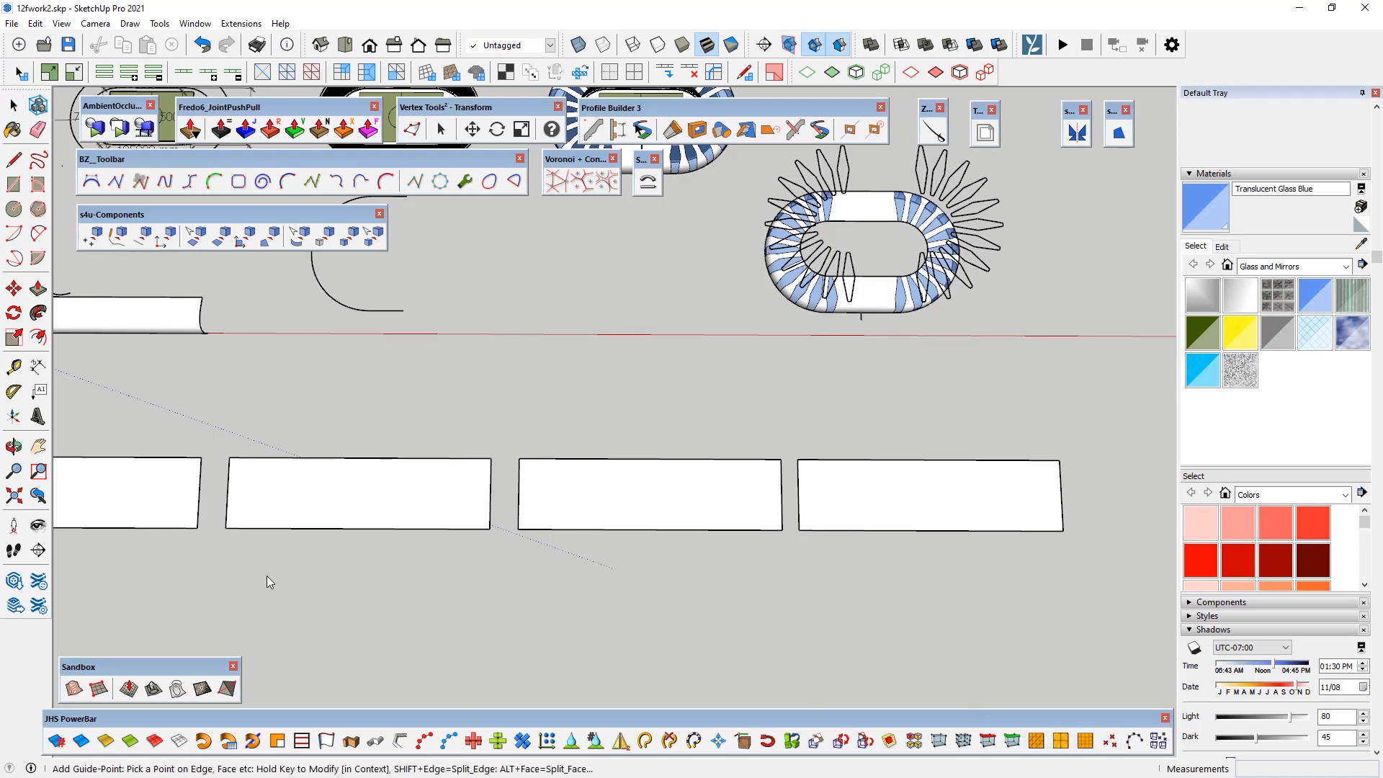
{"action": "left_click", "coordinate": [245, 473]}
{"action": "left_click", "coordinate": [544, 495]}
{"action": "left_click", "coordinate": [562, 503]}
Step: Triangulate the guide points on the second rectangle, using the layer name Triangulated_Points
{"action": "left_click", "coordinate": [13, 105]}
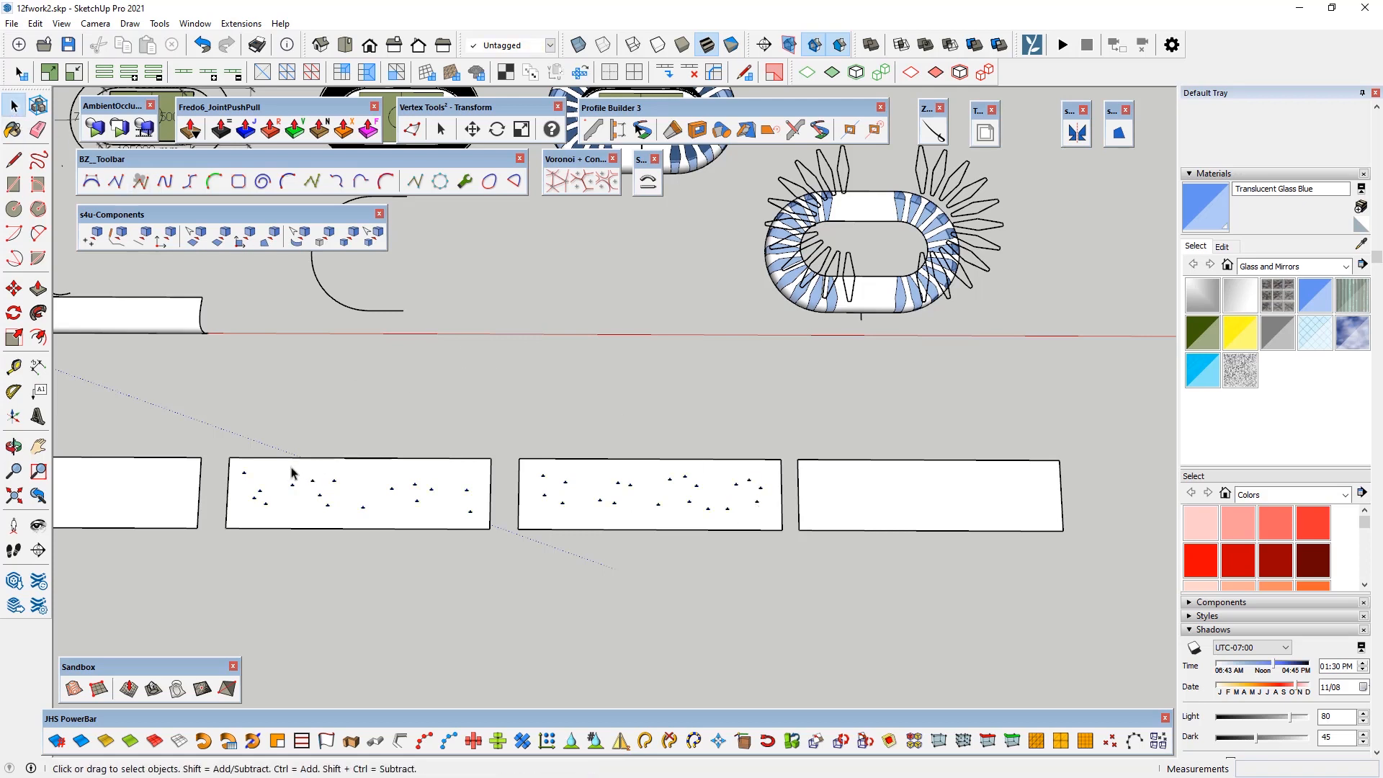
{"action": "mouse_move", "coordinate": [239, 474]}
{"action": "left_mouse_down"}
{"action": "mouse_move", "coordinate": [425, 533]}
{"action": "mouse_move", "coordinate": [484, 536]}
{"action": "left_mouse_up"}
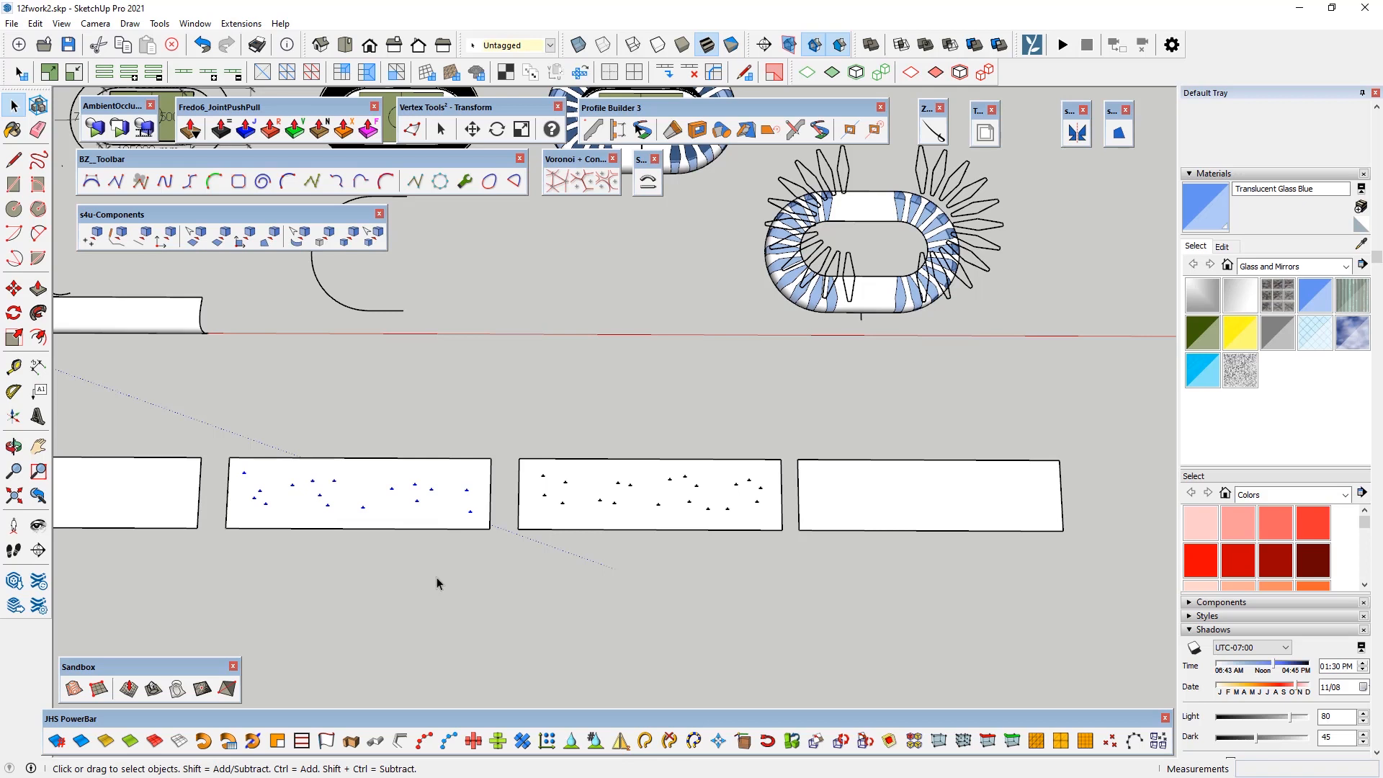
{"action": "left_click", "coordinate": [558, 182]}
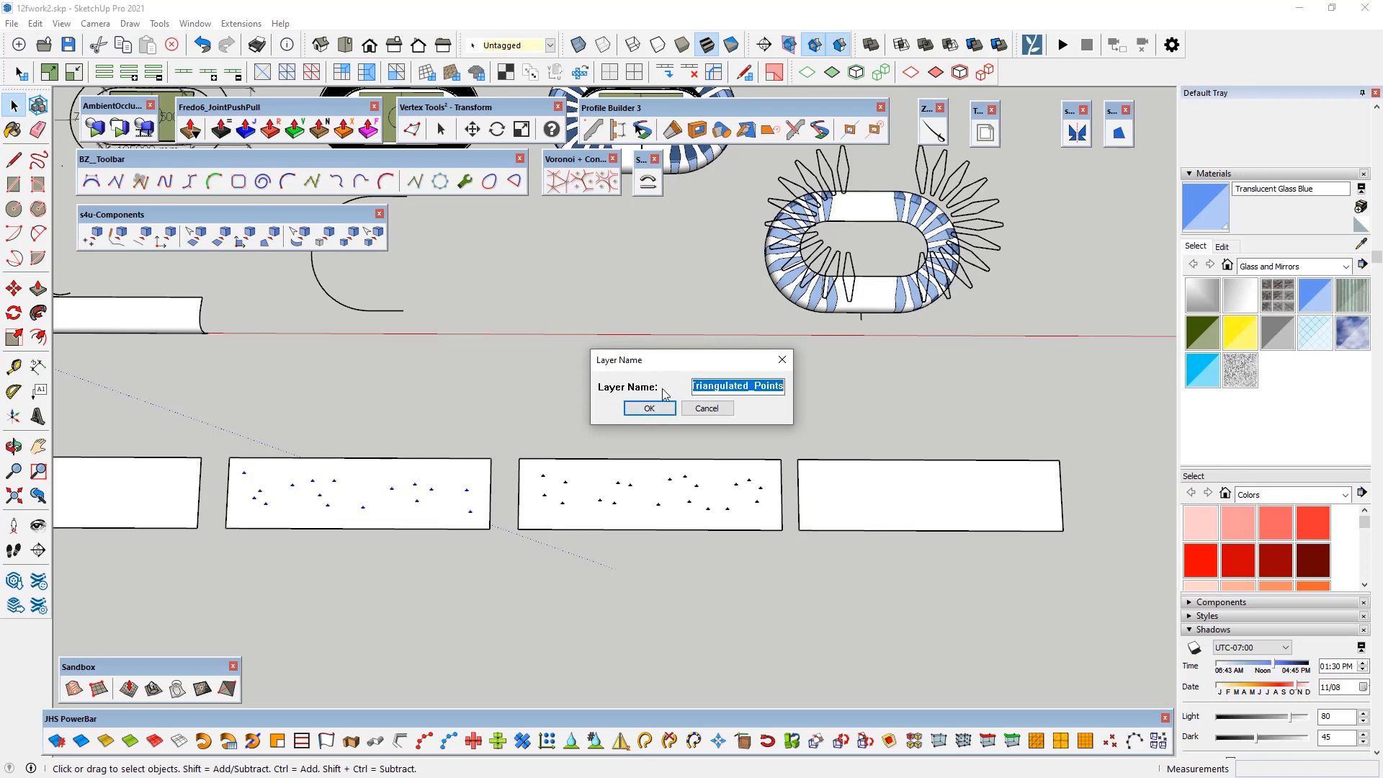
{"action": "left_click", "coordinate": [649, 408]}
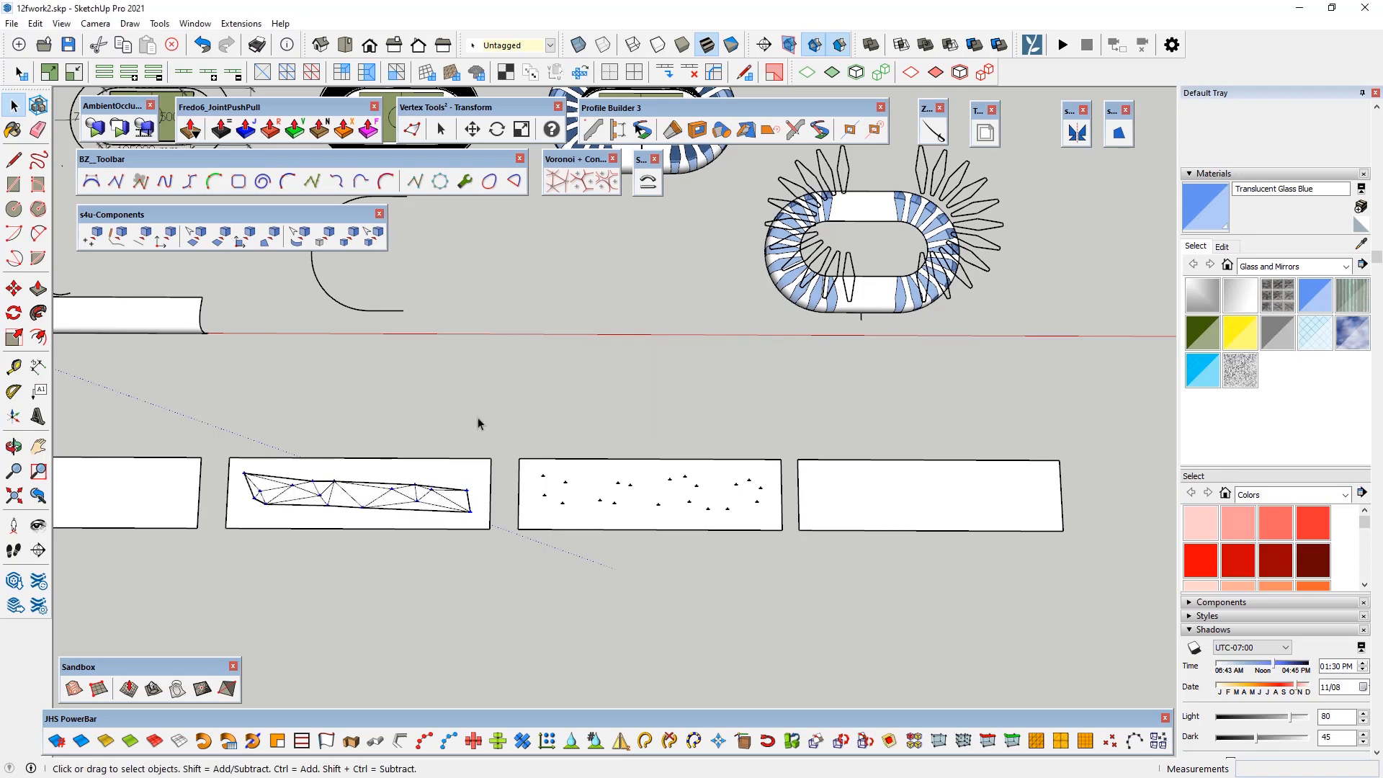
{"action": "scroll", "coordinate": [238, 489], "scroll_direction": "up", "scroll_amount": 5}
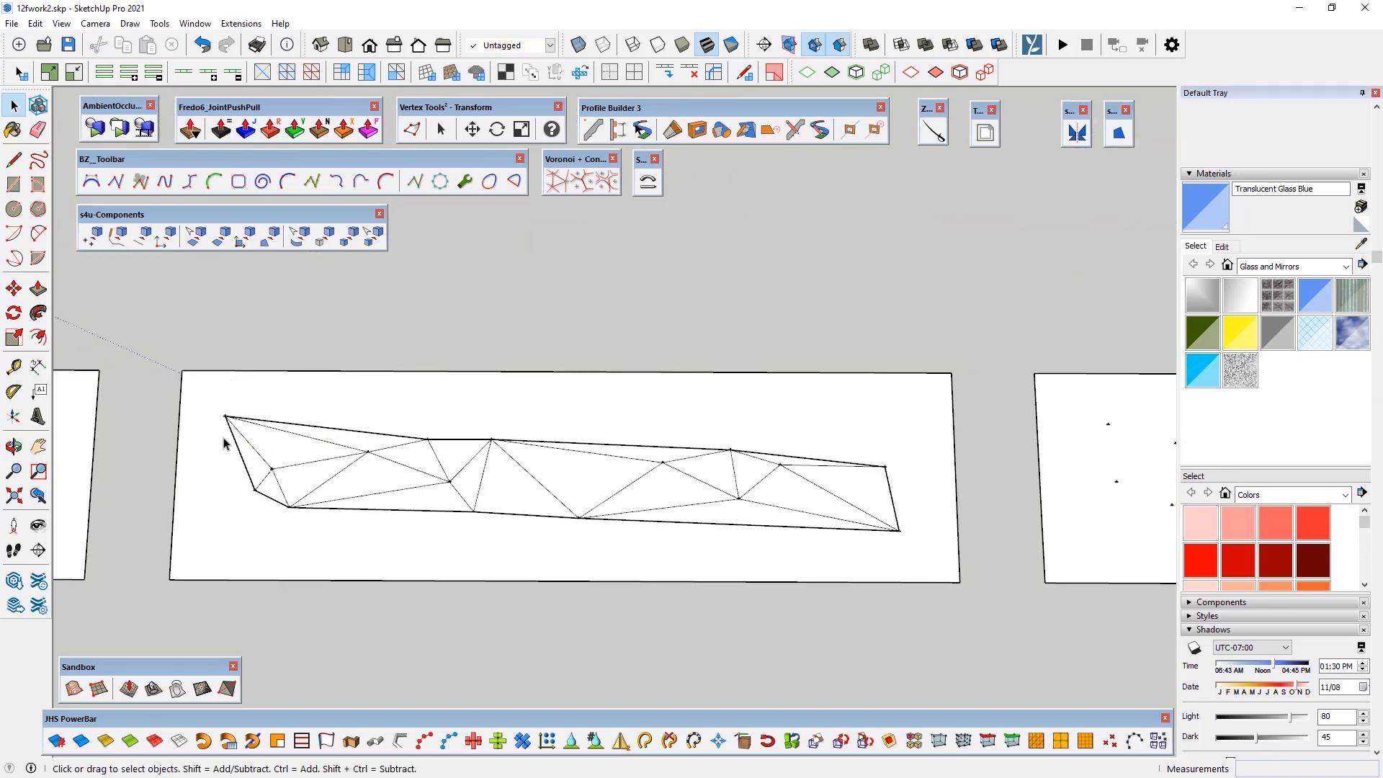
{"action": "scroll", "coordinate": [142, 450], "scroll_direction": "down", "scroll_amount": 5}
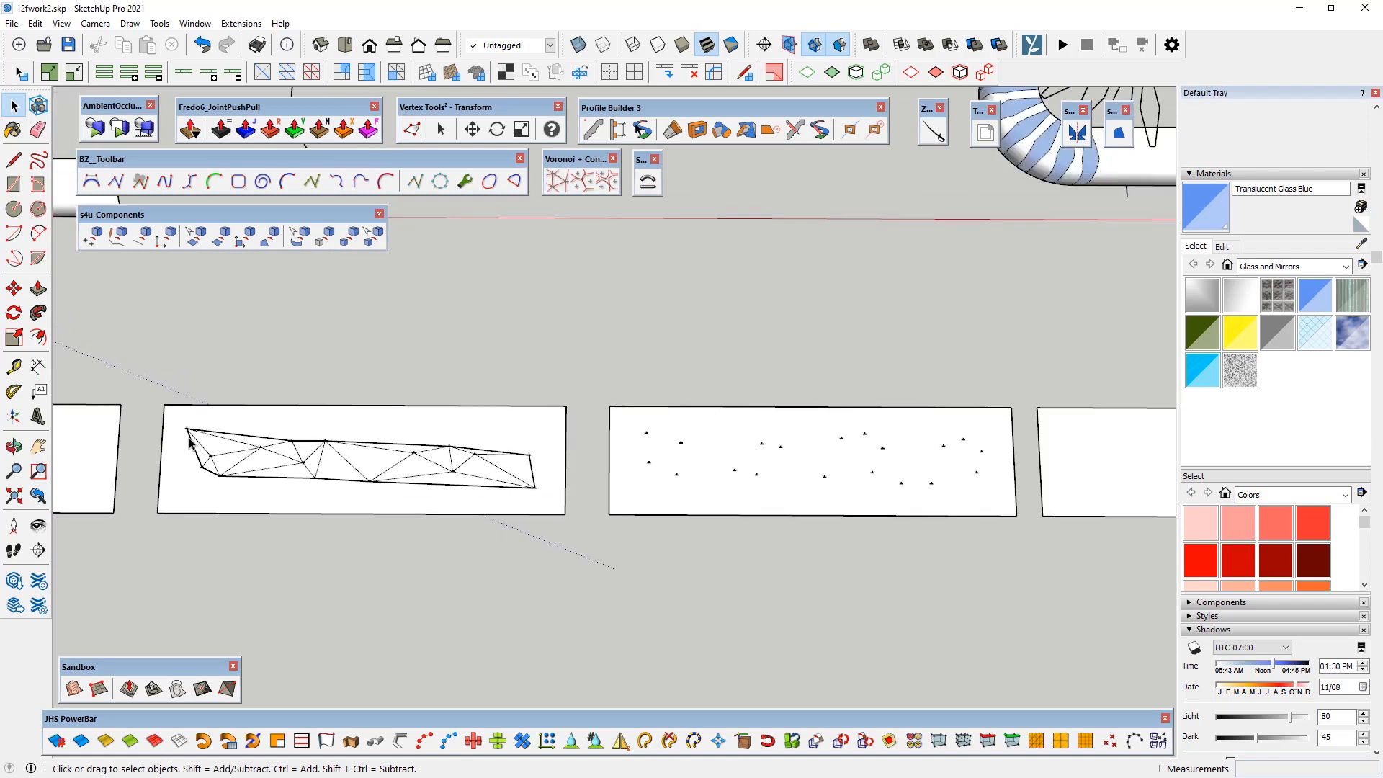
Step: Generate a Voronoi pattern from the guide points on the third rectangle
{"action": "scroll", "coordinate": [895, 451], "scroll_direction": "up", "scroll_amount": 3}
{"action": "left_click_drag", "start_coordinate": [367, 421], "coordinate": [784, 500]}
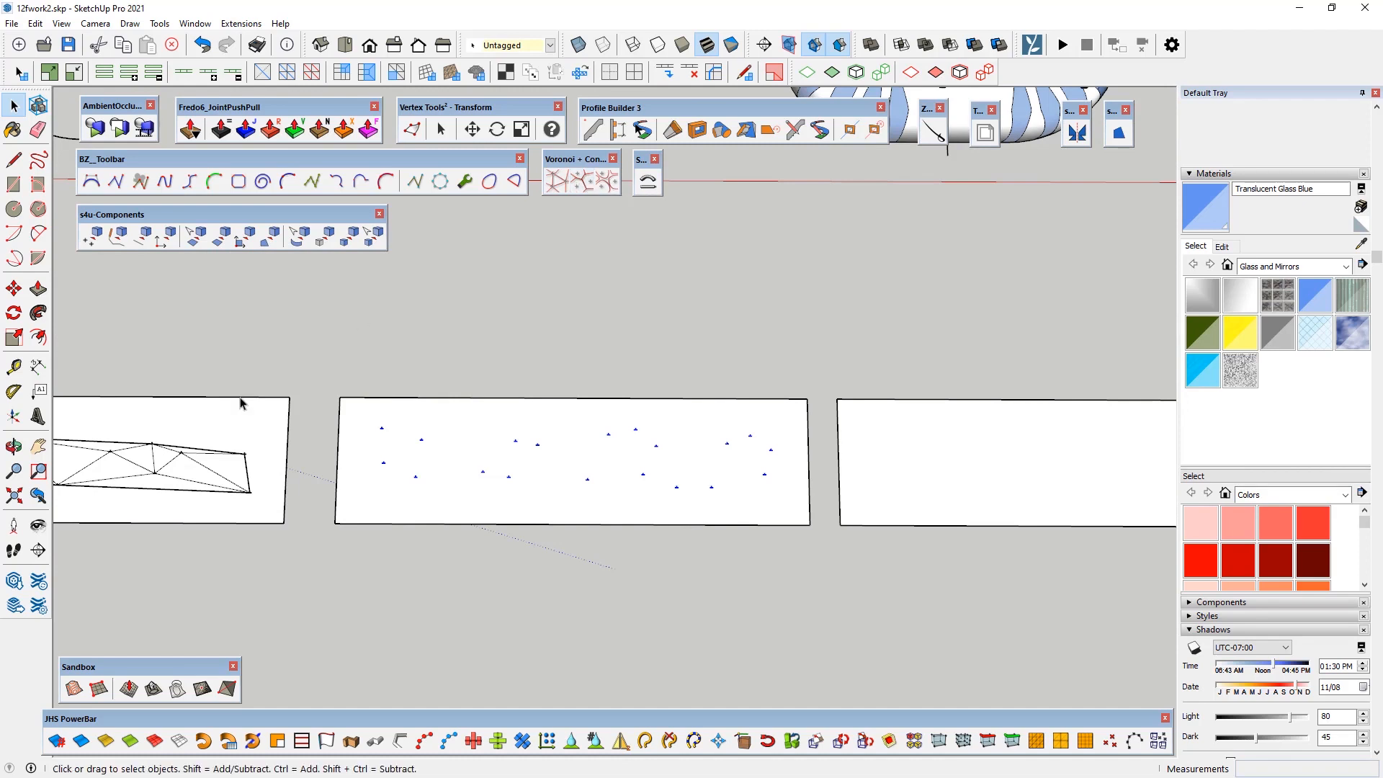
{"action": "left_click", "coordinate": [582, 180]}
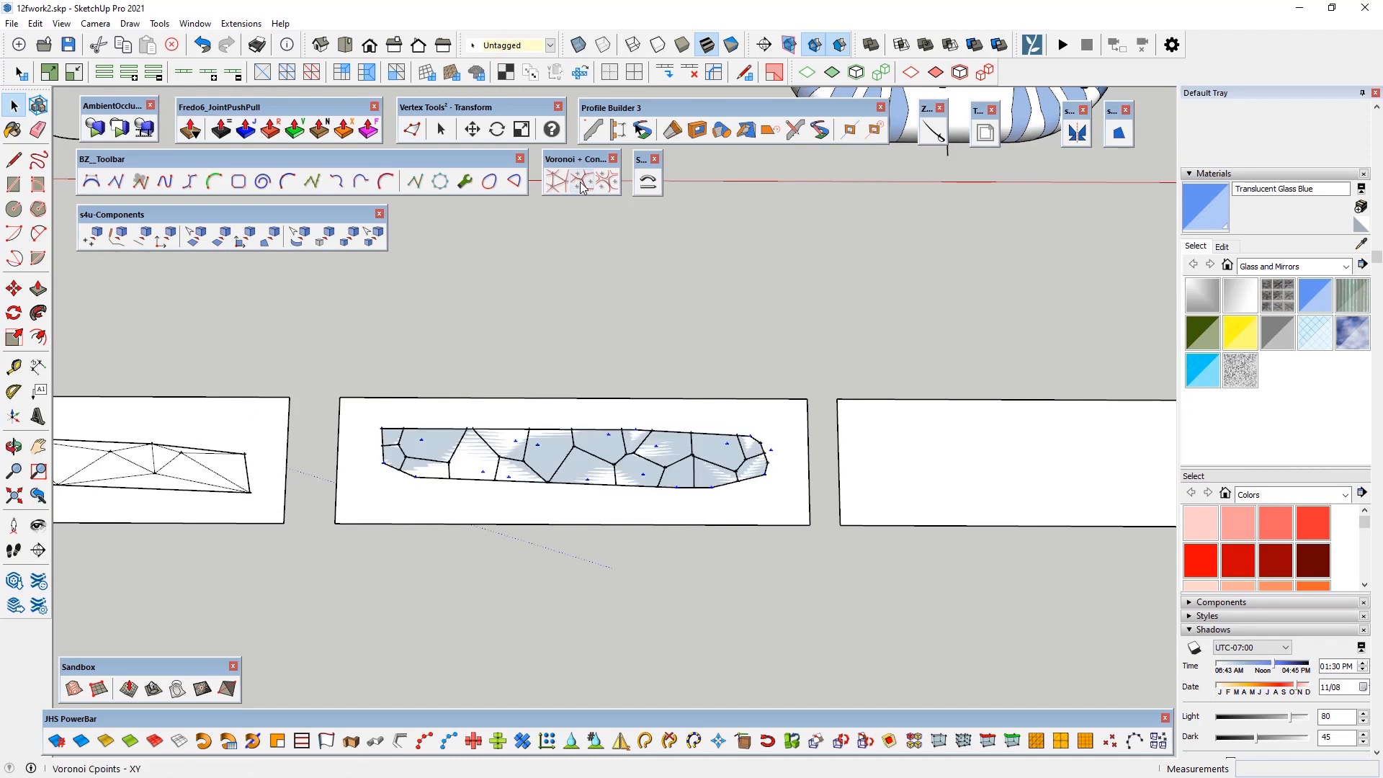
{"action": "left_click", "coordinate": [470, 356]}
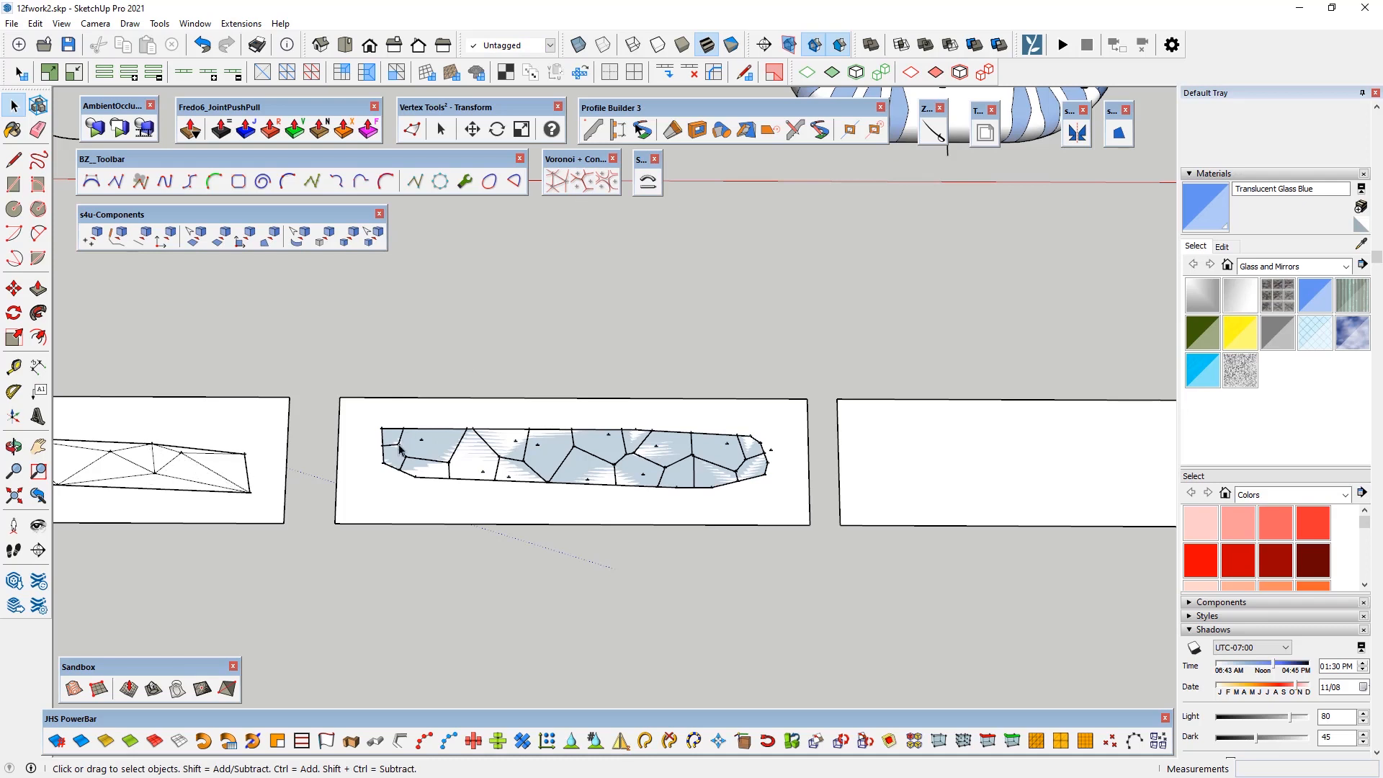
{"action": "scroll", "coordinate": [412, 388], "scroll_direction": "down", "scroll_amount": 2}
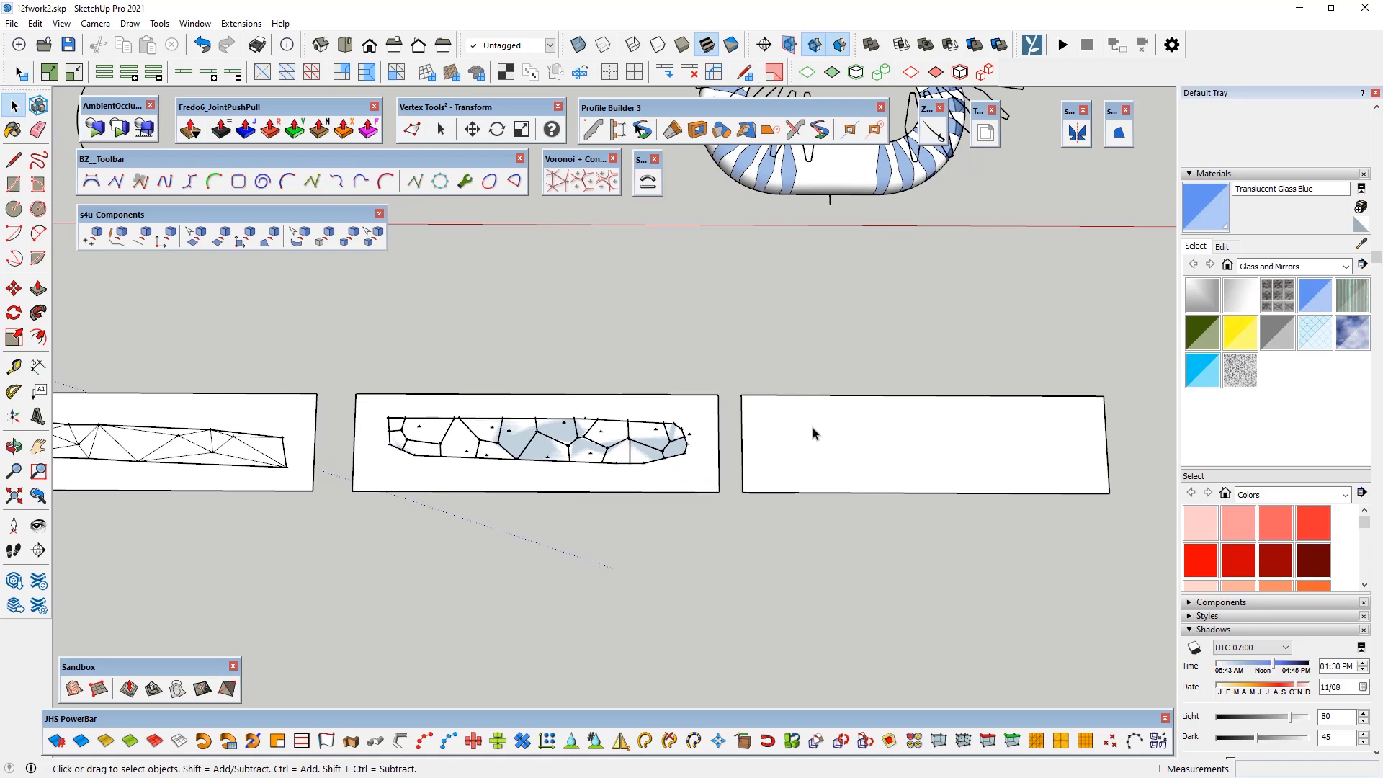
{"action": "scroll", "coordinate": [812, 433], "scroll_direction": "down", "scroll_amount": 2}
{"action": "scroll", "coordinate": [278, 479], "scroll_direction": "up", "scroll_amount": 3}
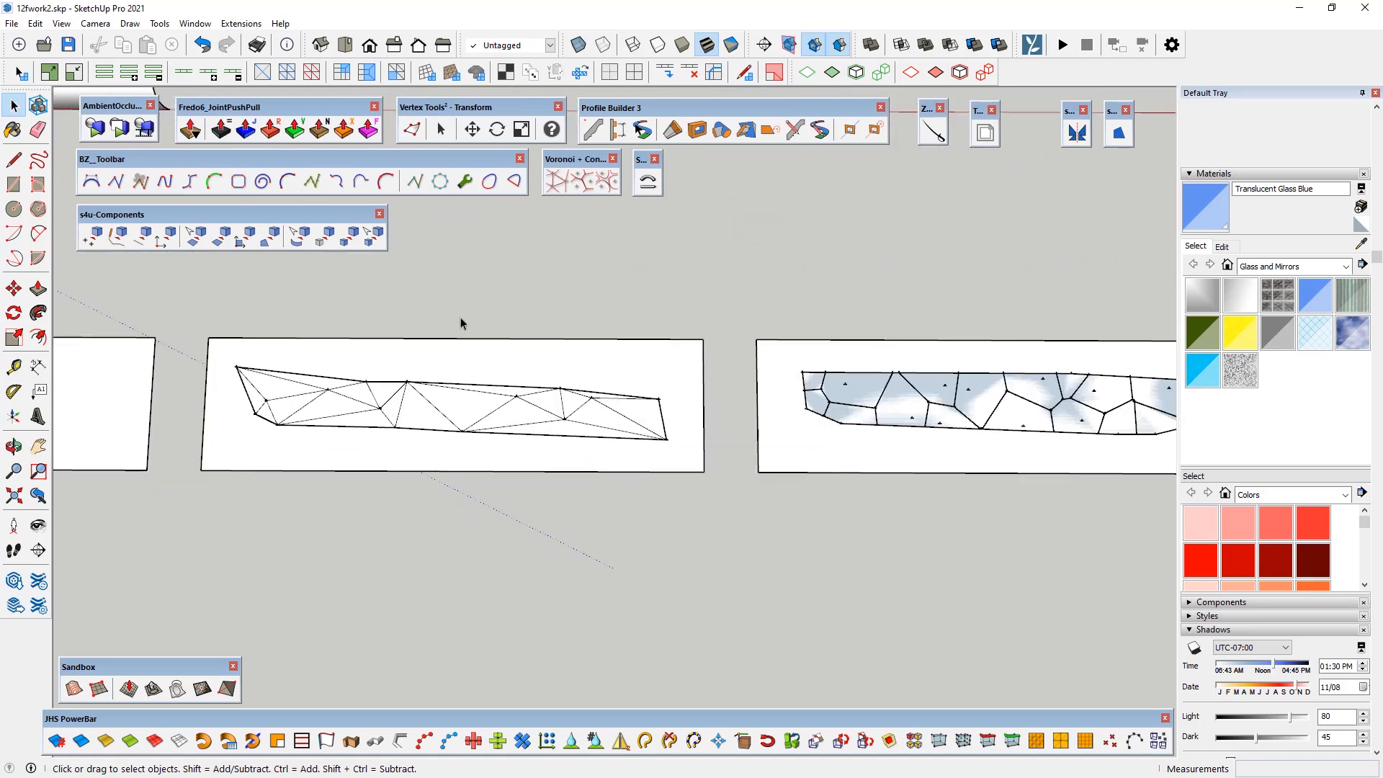
Step: Explode the triangulated mesh group on the second rectangle so its triangles become individual faces
{"action": "left_click", "coordinate": [606, 183]}
{"action": "scroll", "coordinate": [338, 389], "scroll_direction": "up", "scroll_amount": 3}
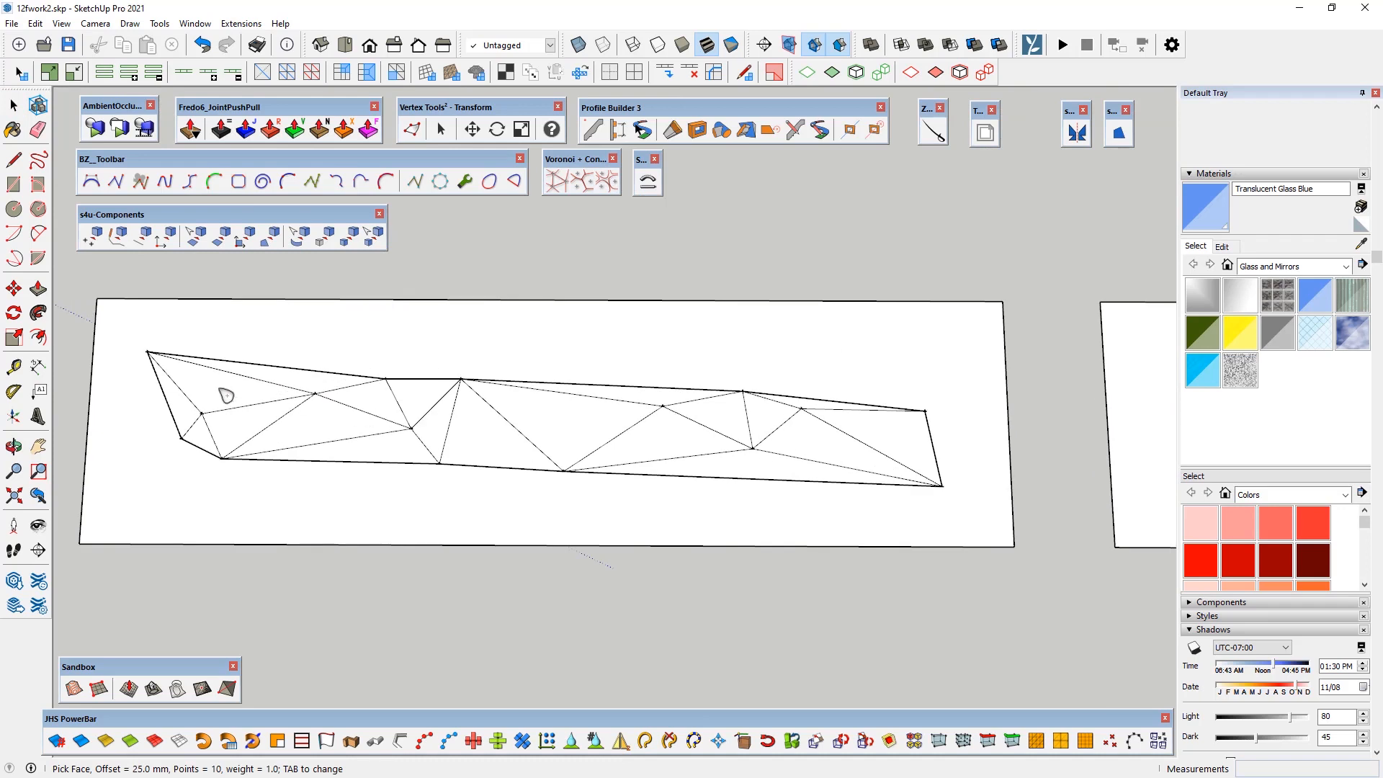
{"action": "left_click", "coordinate": [13, 105]}
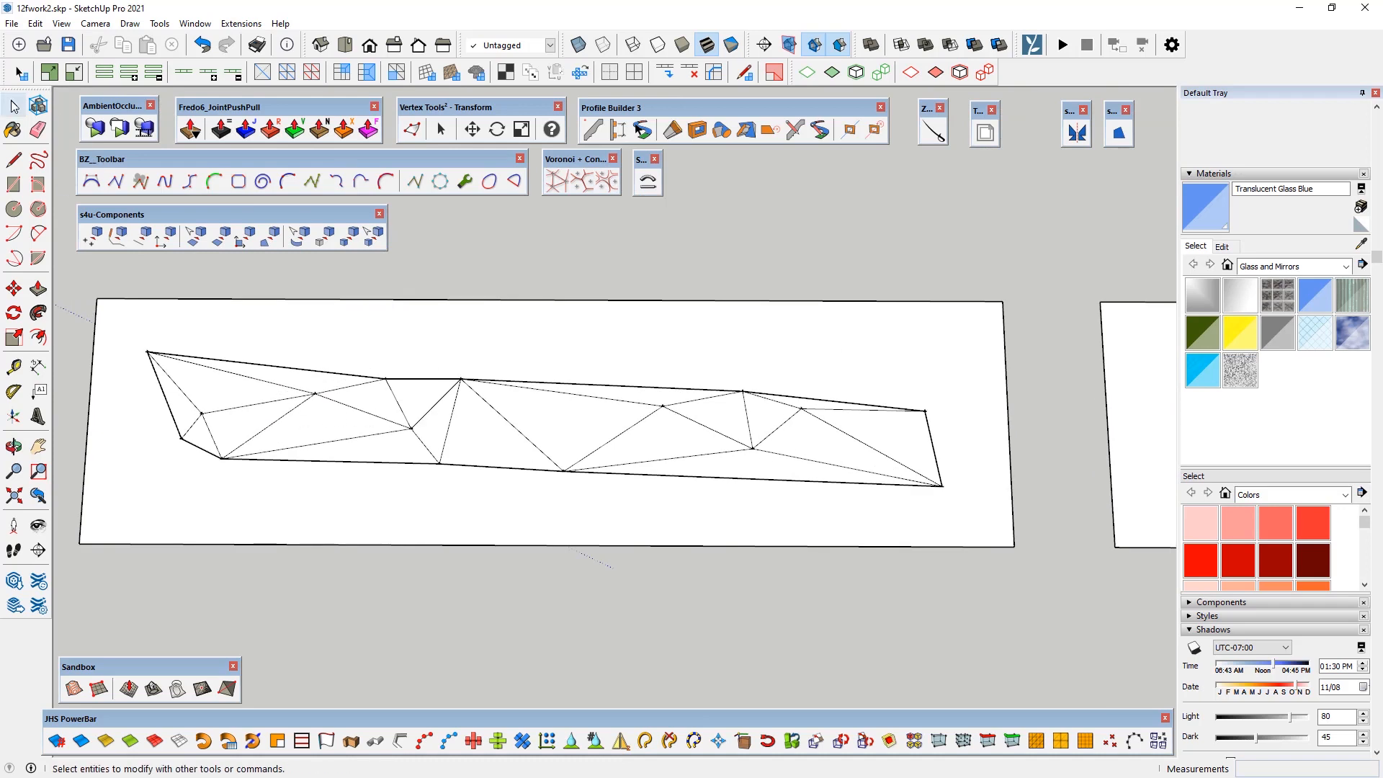
{"action": "left_click", "coordinate": [300, 361]}
{"action": "left_click", "coordinate": [302, 402]}
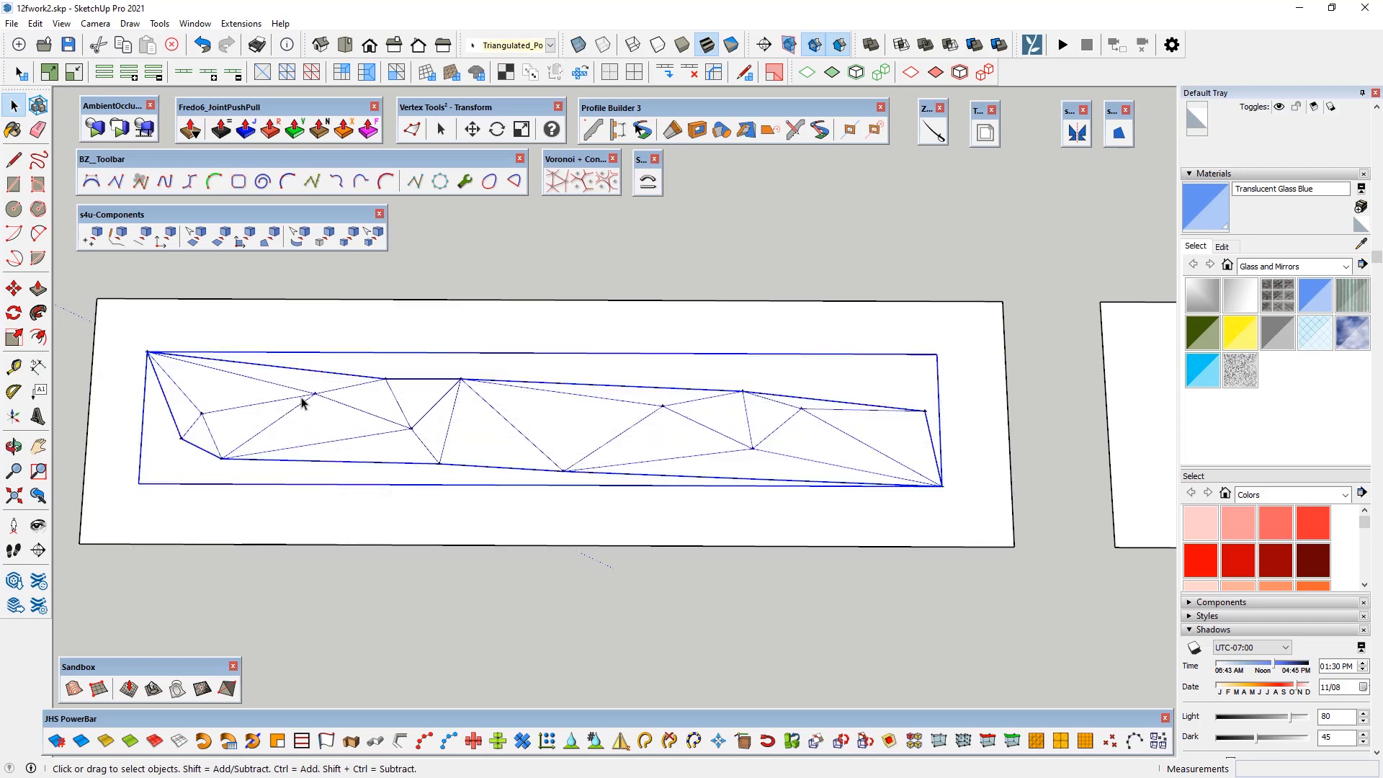
{"action": "right_click", "coordinate": [302, 399]}
{"action": "left_click", "coordinate": [351, 373]}
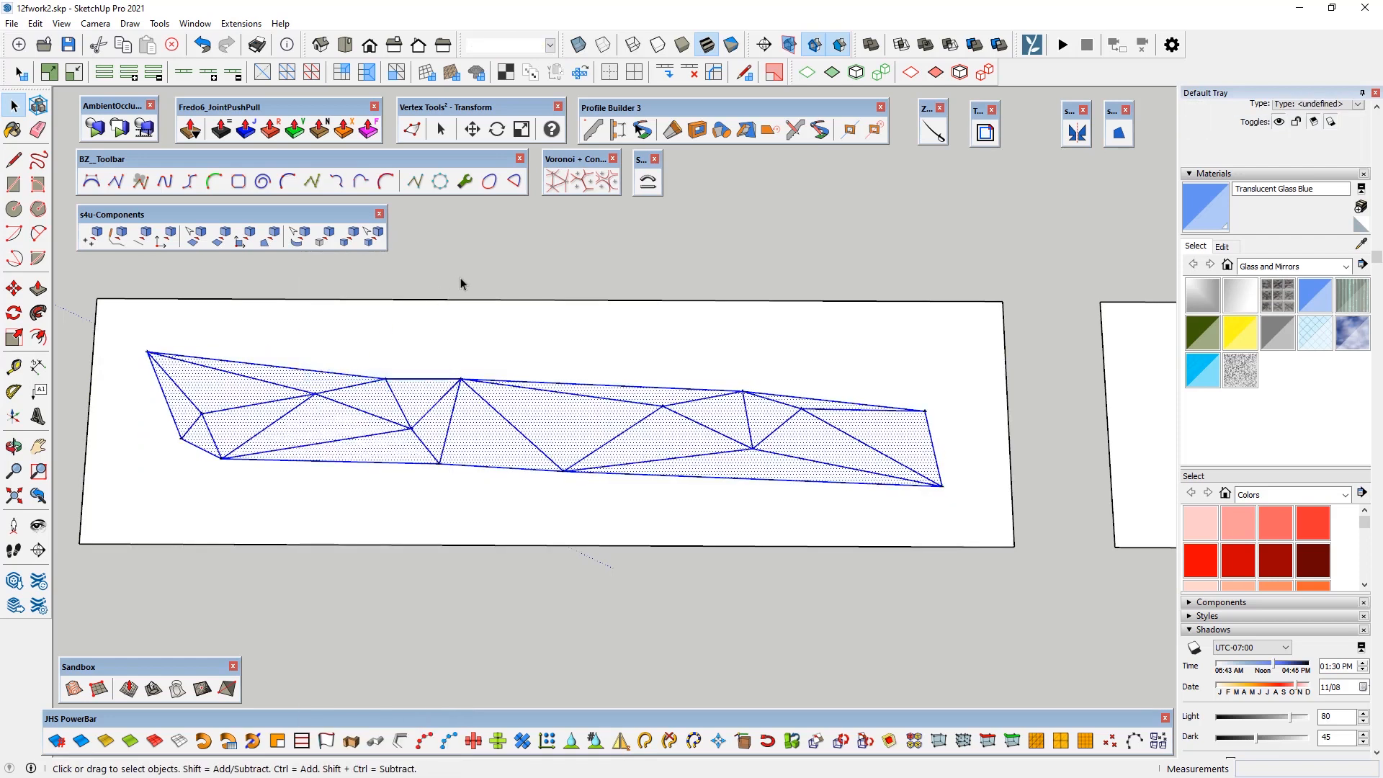
{"action": "left_click", "coordinate": [549, 246]}
Step: Add conic curves with offset 25.0 mm, 10 points and weight 1.0 inside the triangles at the mesh's left end
{"action": "left_click", "coordinate": [608, 183]}
{"action": "left_click", "coordinate": [244, 390]}
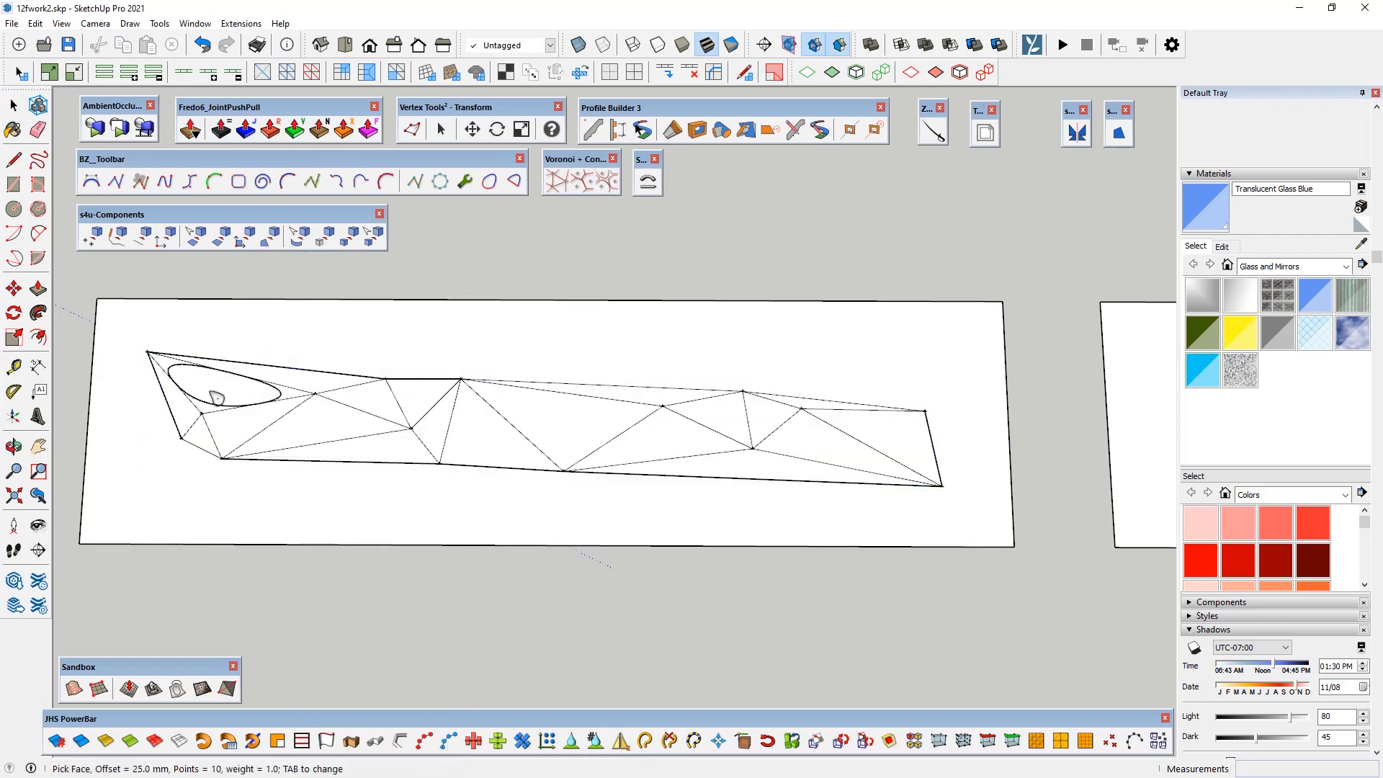
{"action": "left_click", "coordinate": [298, 384]}
{"action": "left_click", "coordinate": [257, 427]}
{"action": "left_click", "coordinate": [327, 434]}
{"action": "left_click", "coordinate": [376, 405]}
{"action": "left_click", "coordinate": [417, 404]}
{"action": "left_click", "coordinate": [433, 432]}
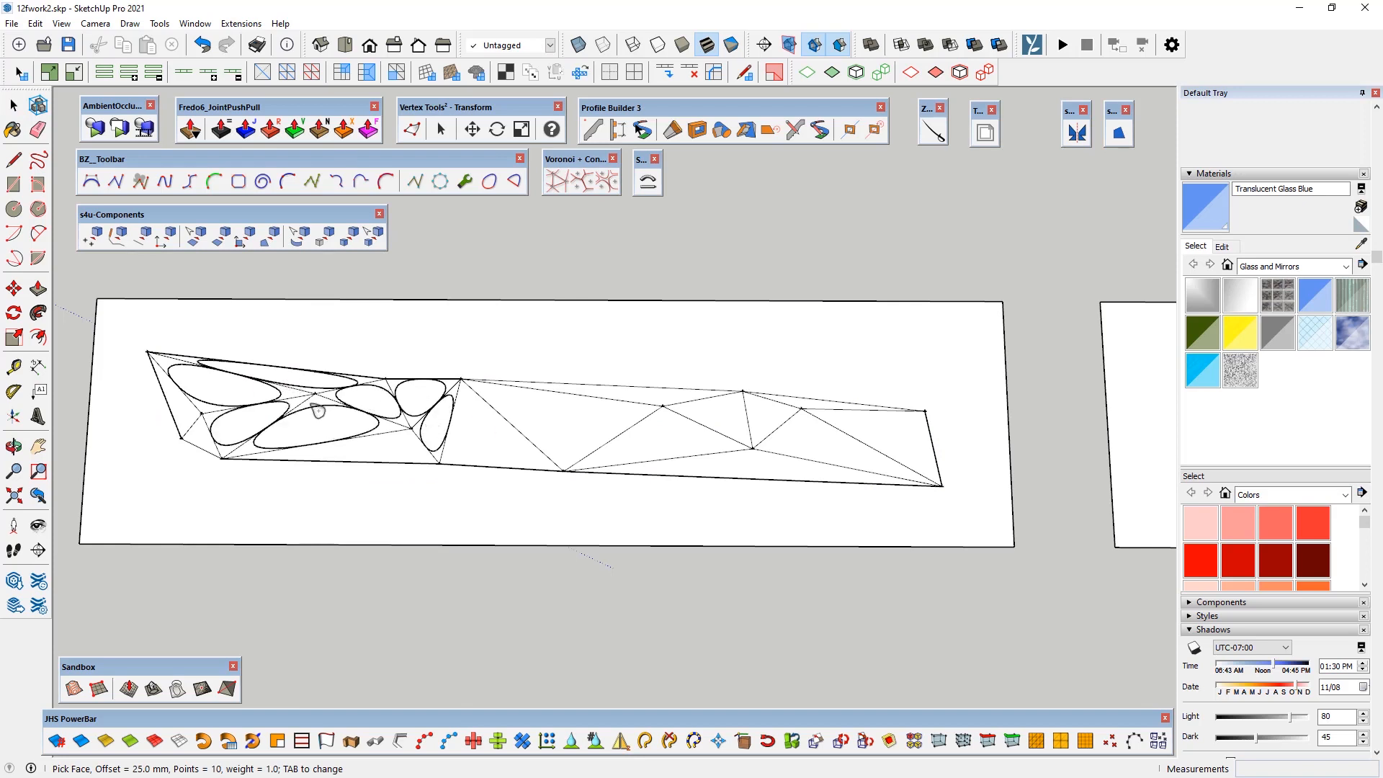
Step: Set the conic curve's number of points to 25 and add curves inside the next triangles toward the middle of the mesh
{"action": "key", "text": "Tab"}
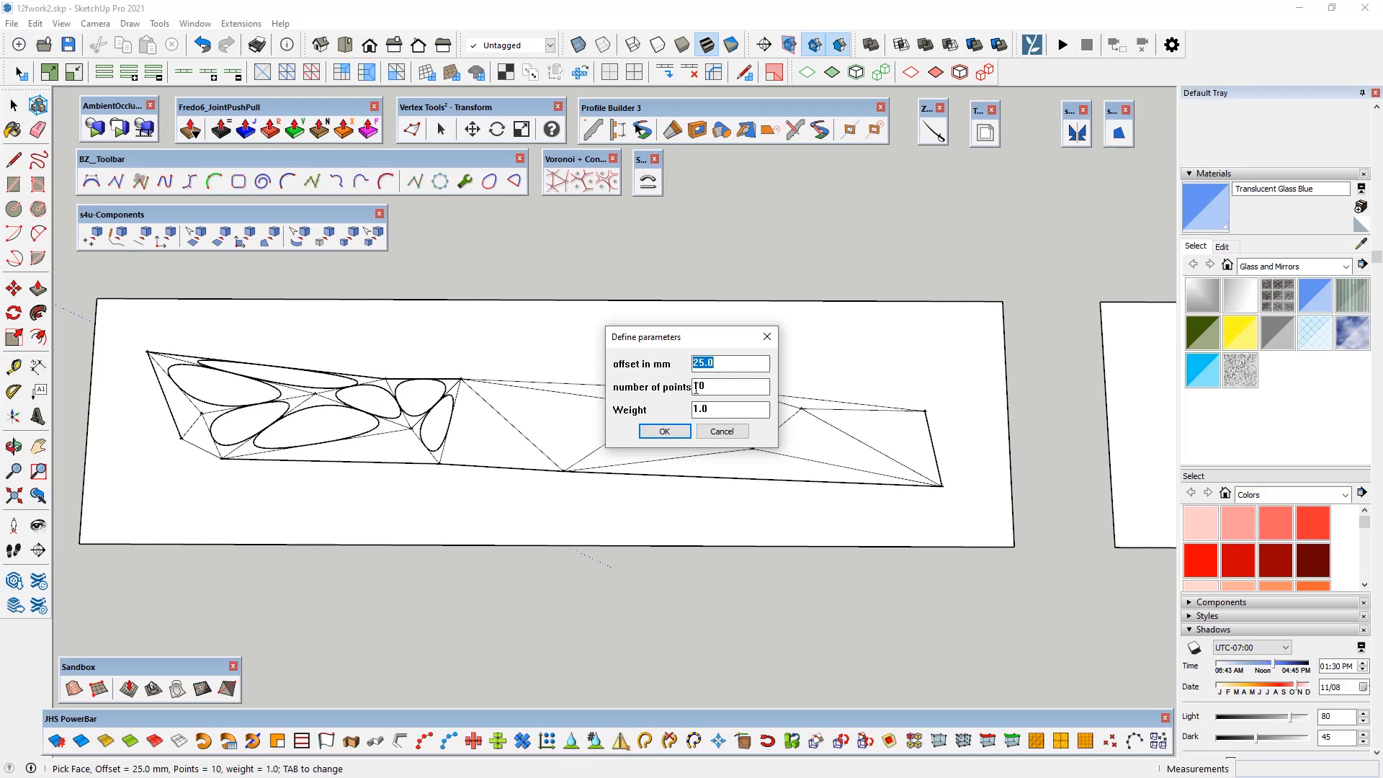
{"action": "key", "text": "Tab"}
{"action": "type", "text": "25"}
{"action": "left_click", "coordinate": [664, 431]}
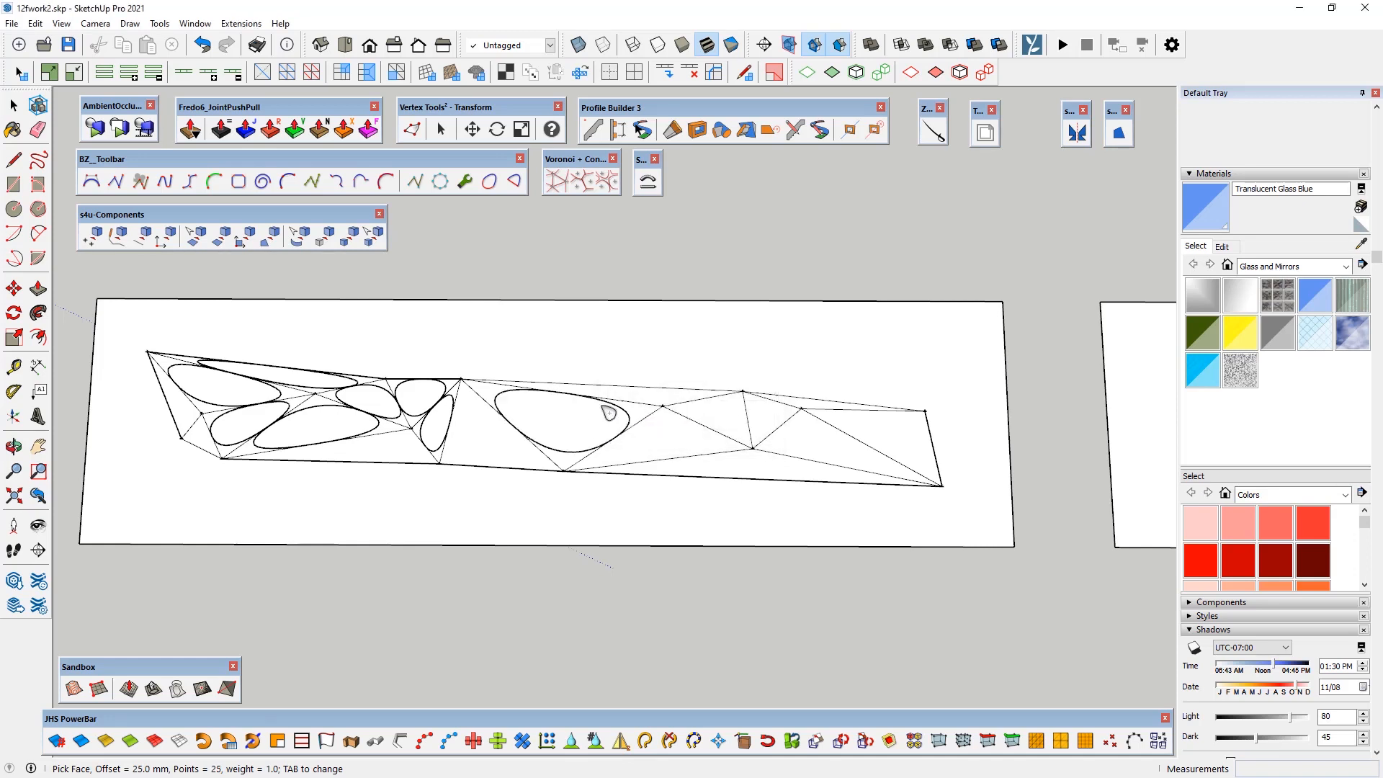
{"action": "left_click", "coordinate": [657, 443]}
{"action": "left_click", "coordinate": [720, 414]}
Step: Open the narrow 10-point curve group and select its face and outline to examine its entity count, then leave the group
{"action": "left_click", "coordinate": [13, 105]}
{"action": "left_click", "coordinate": [420, 433]}
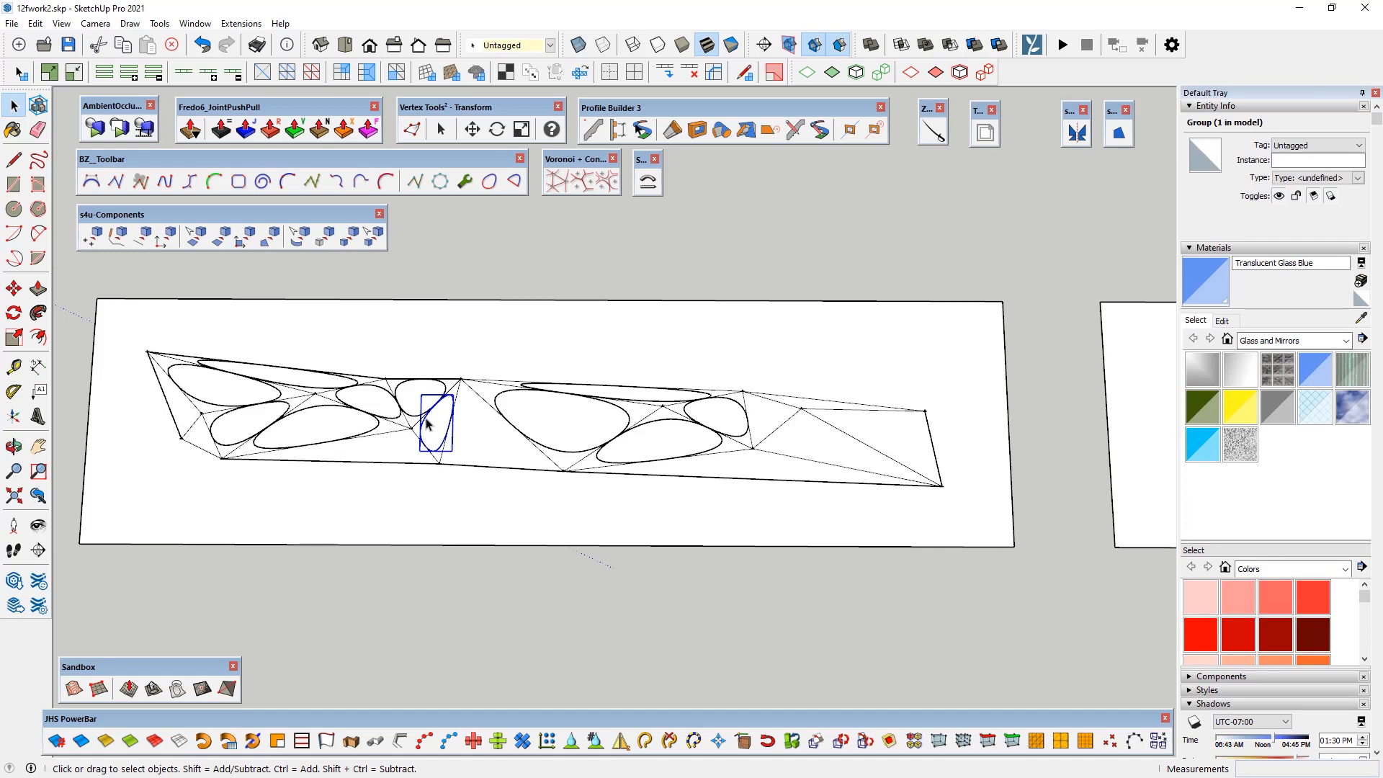
{"action": "key", "text": "ctrl+a"}
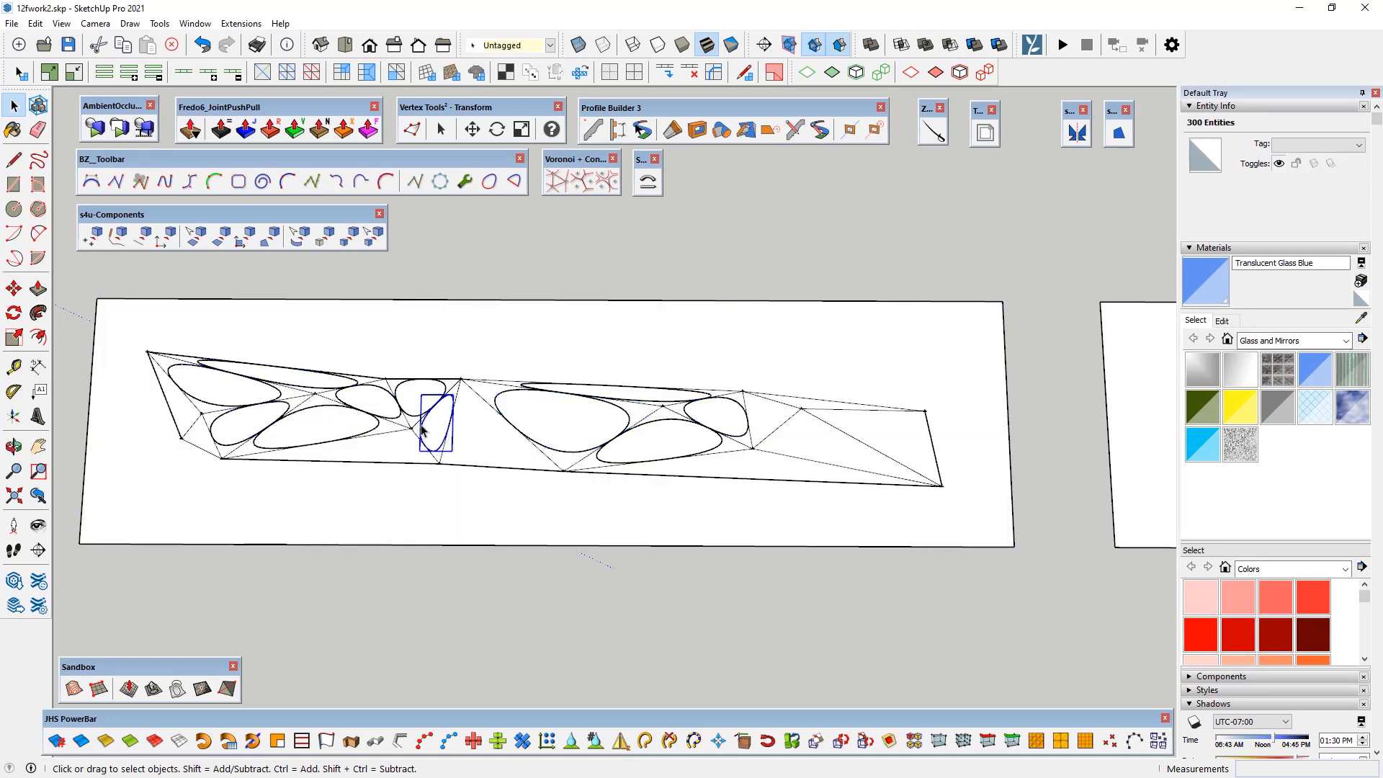
{"action": "double_click", "coordinate": [422, 429]}
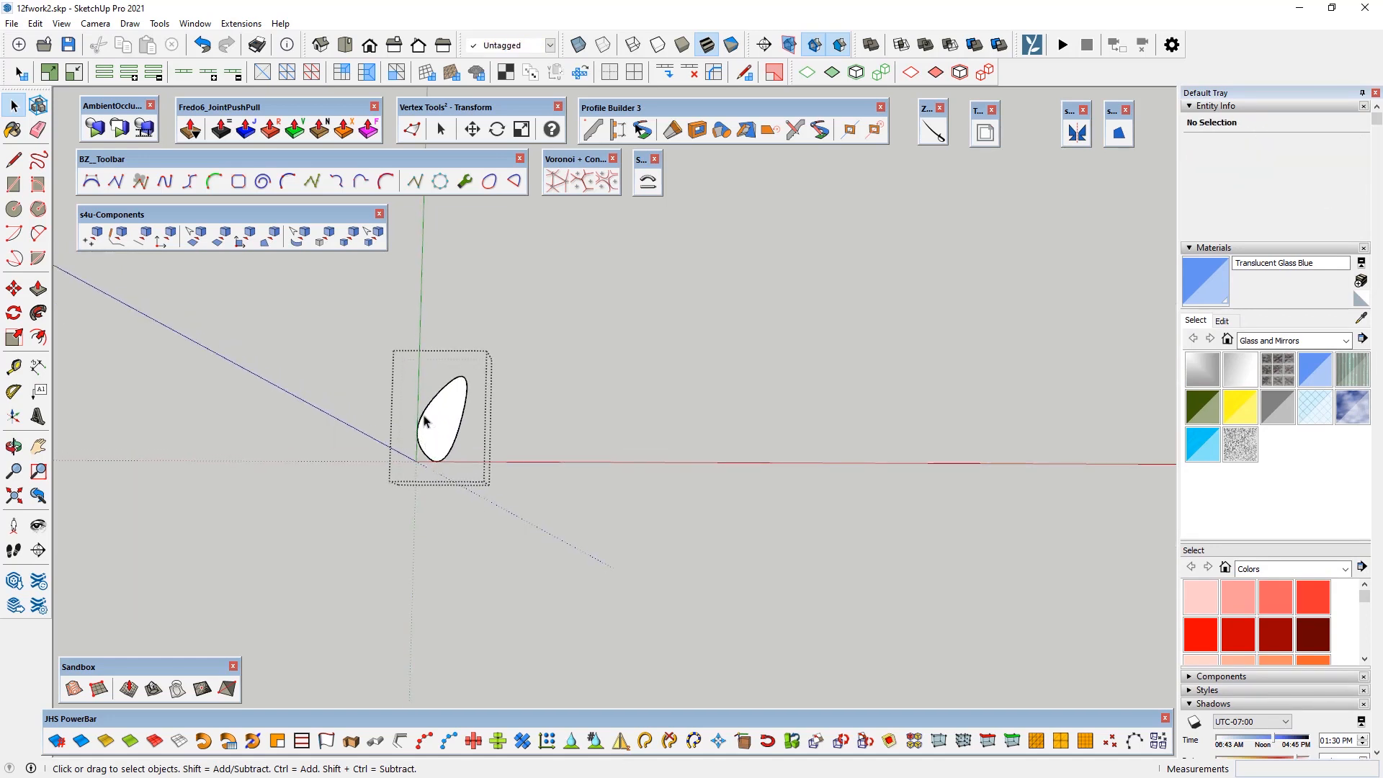
{"action": "left_click", "coordinate": [423, 416]}
{"action": "left_click", "coordinate": [422, 419]}
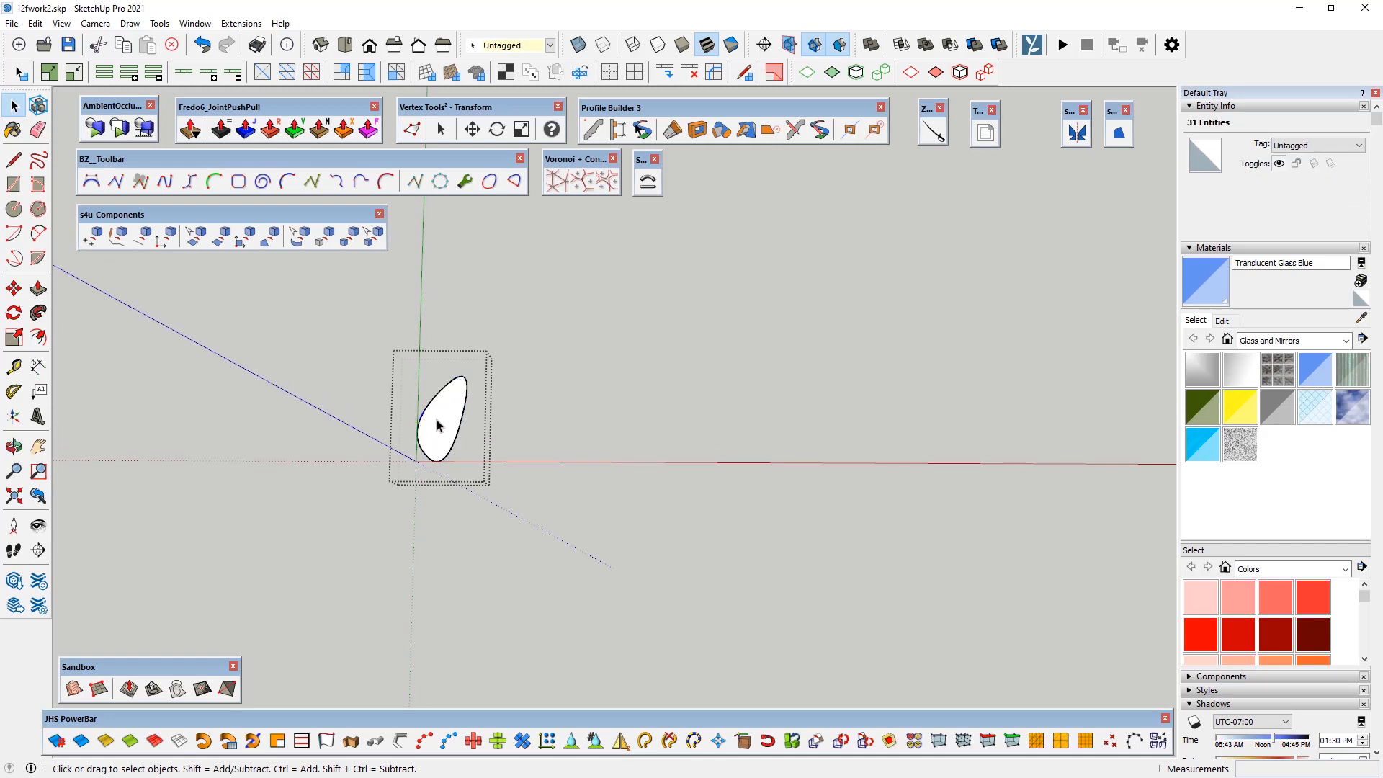
{"action": "left_click_drag", "start_coordinate": [380, 362], "coordinate": [514, 476]}
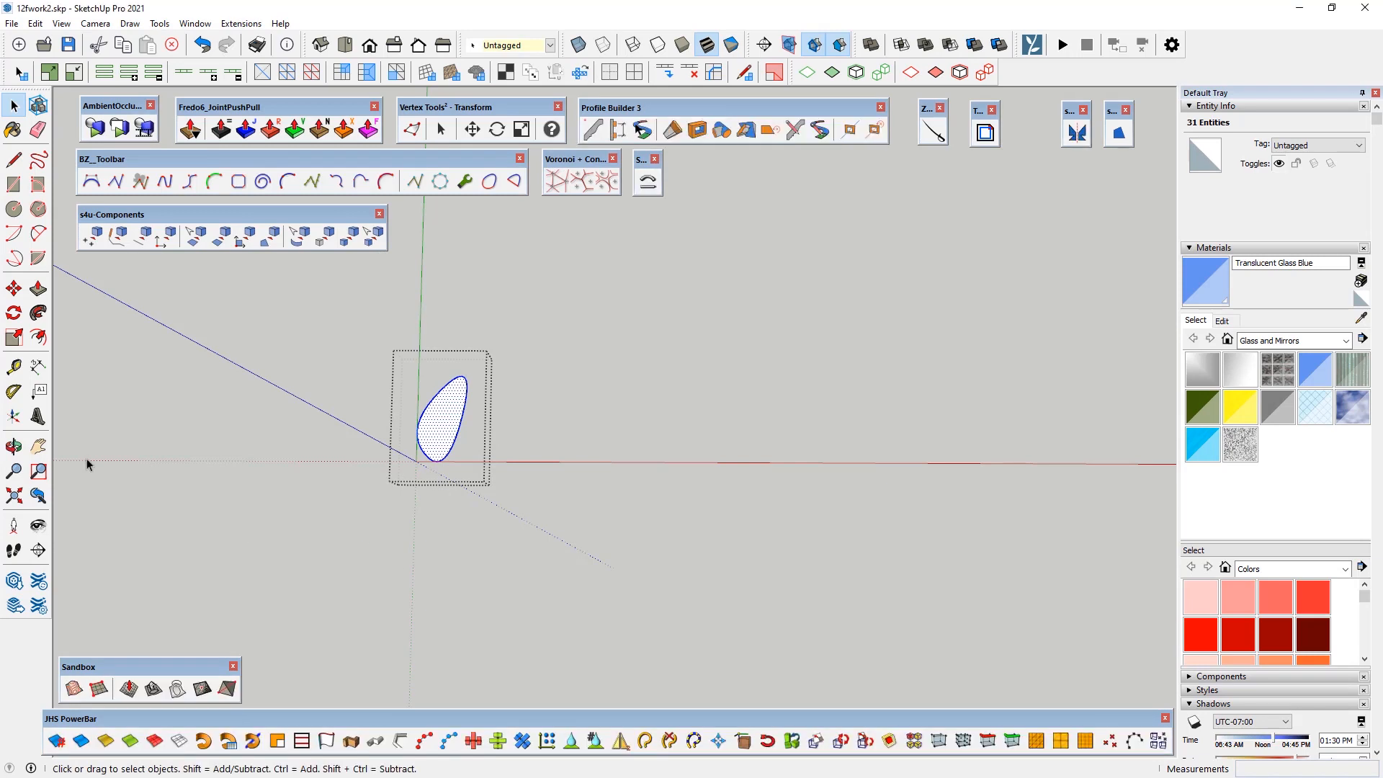
{"action": "left_click", "coordinate": [481, 571]}
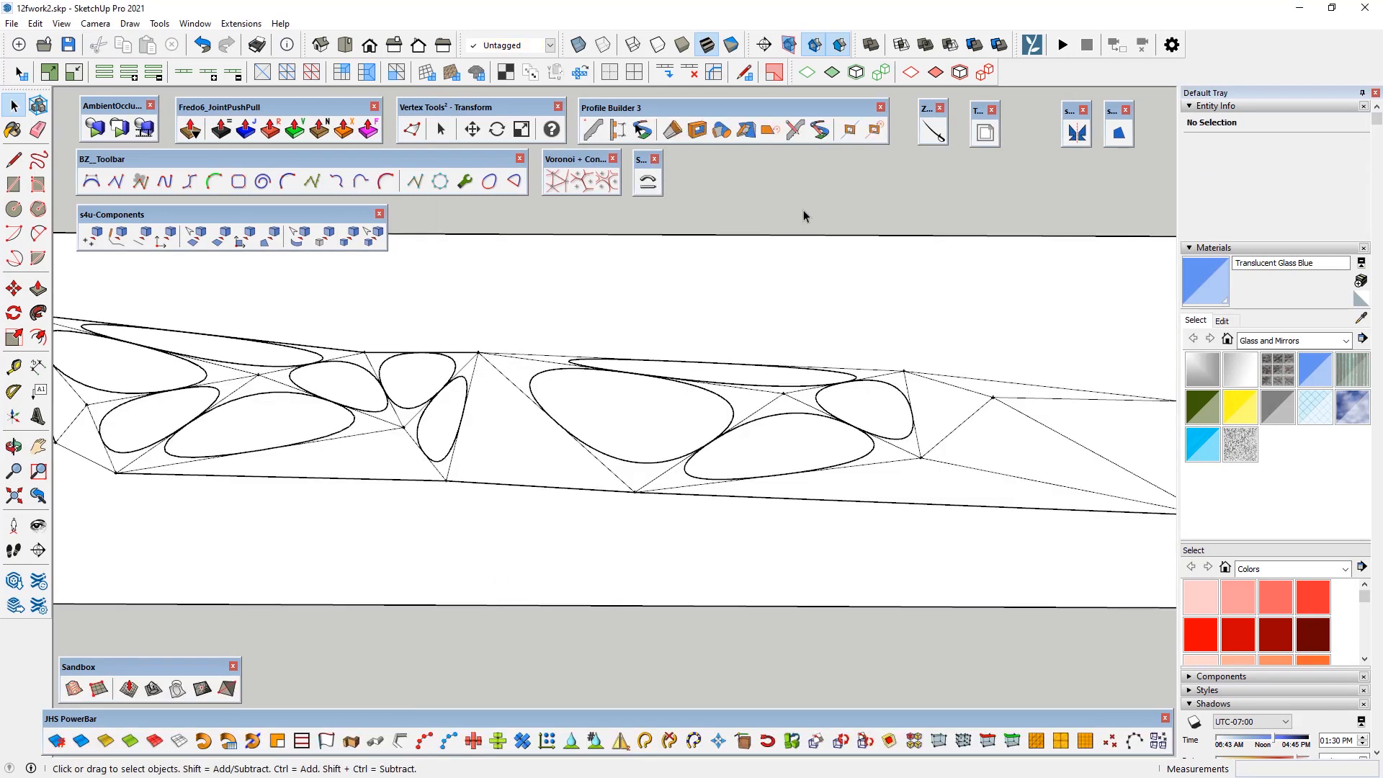
Step: Check the edge counts of the narrow 10-point curve and the curve beside it by isolating the edges inside each group
{"action": "double_click", "coordinate": [466, 380]}
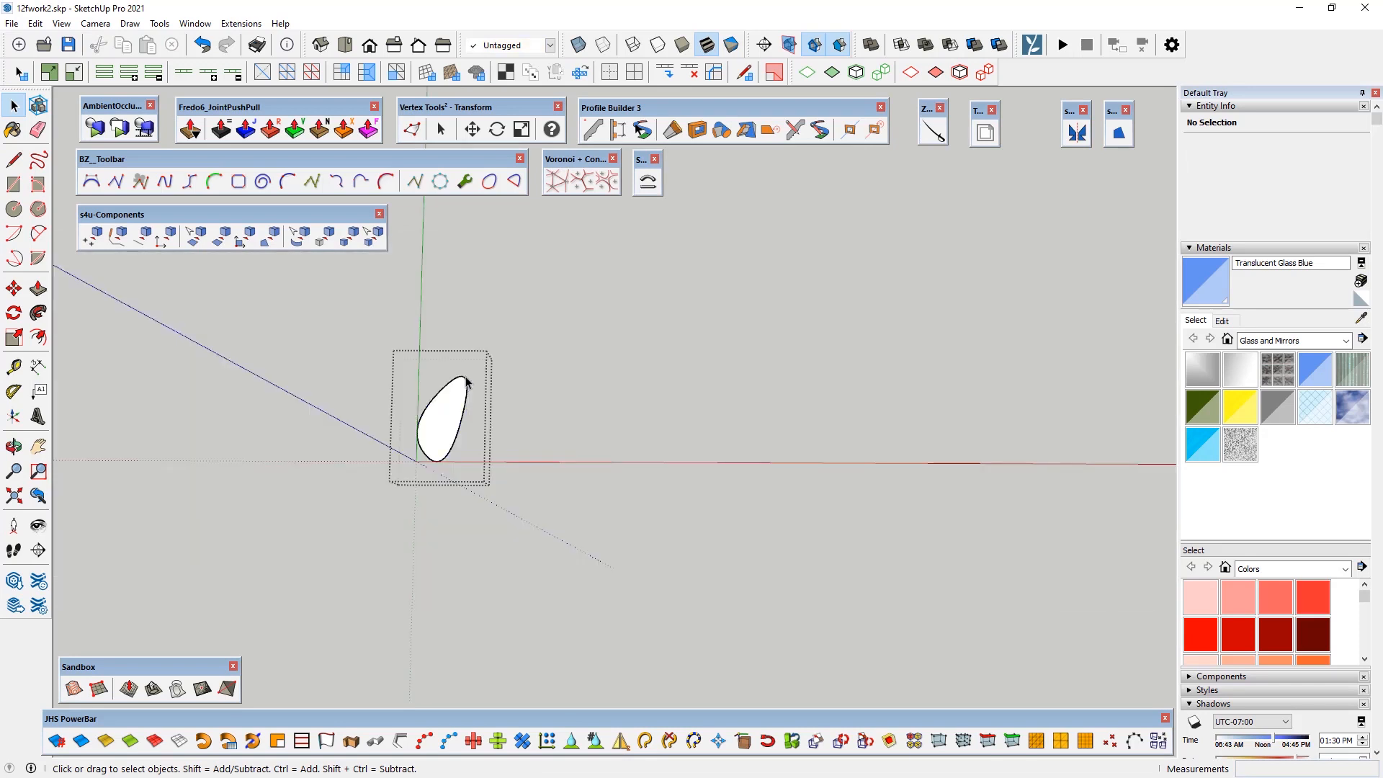
{"action": "double_click", "coordinate": [466, 379]}
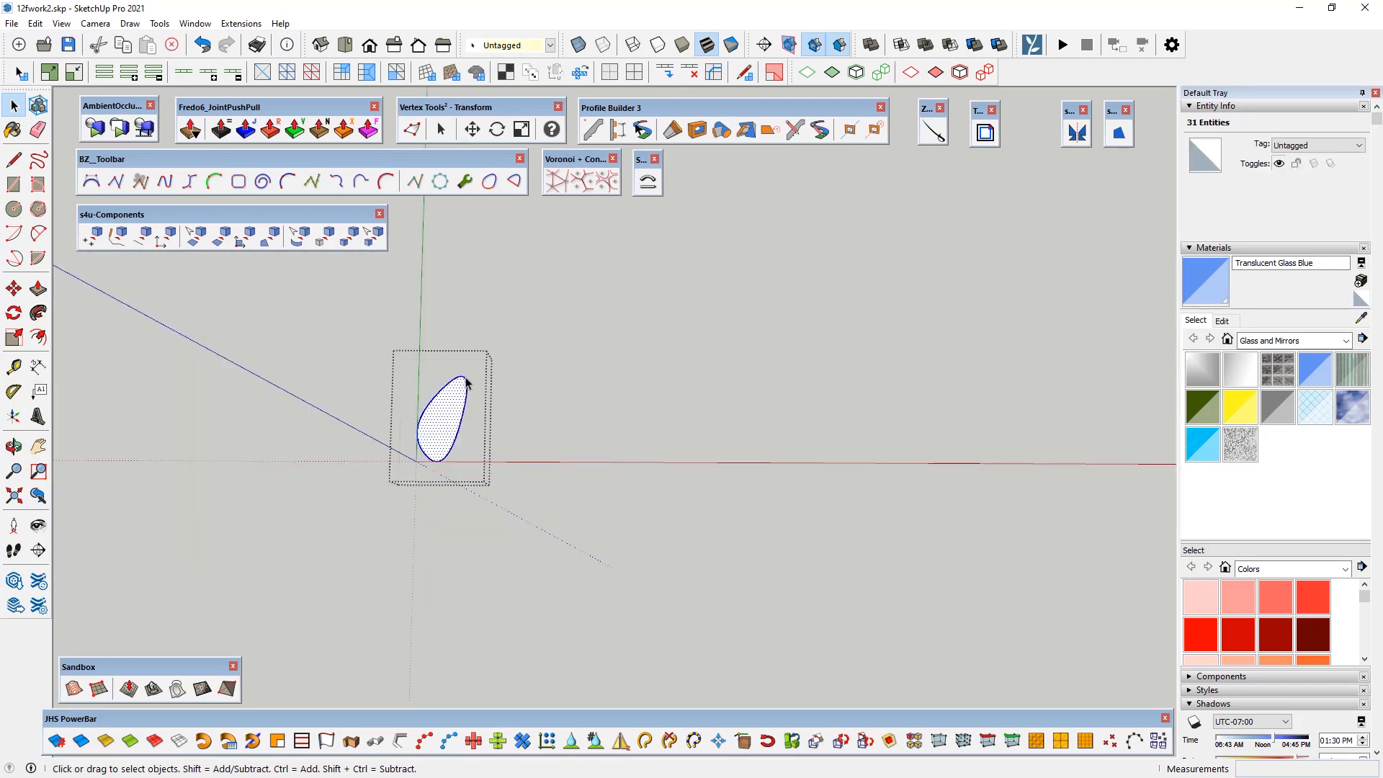
{"action": "scroll", "coordinate": [466, 380], "scroll_direction": "up", "scroll_amount": 2}
{"action": "left_click", "coordinate": [466, 379], "text": "shift"}
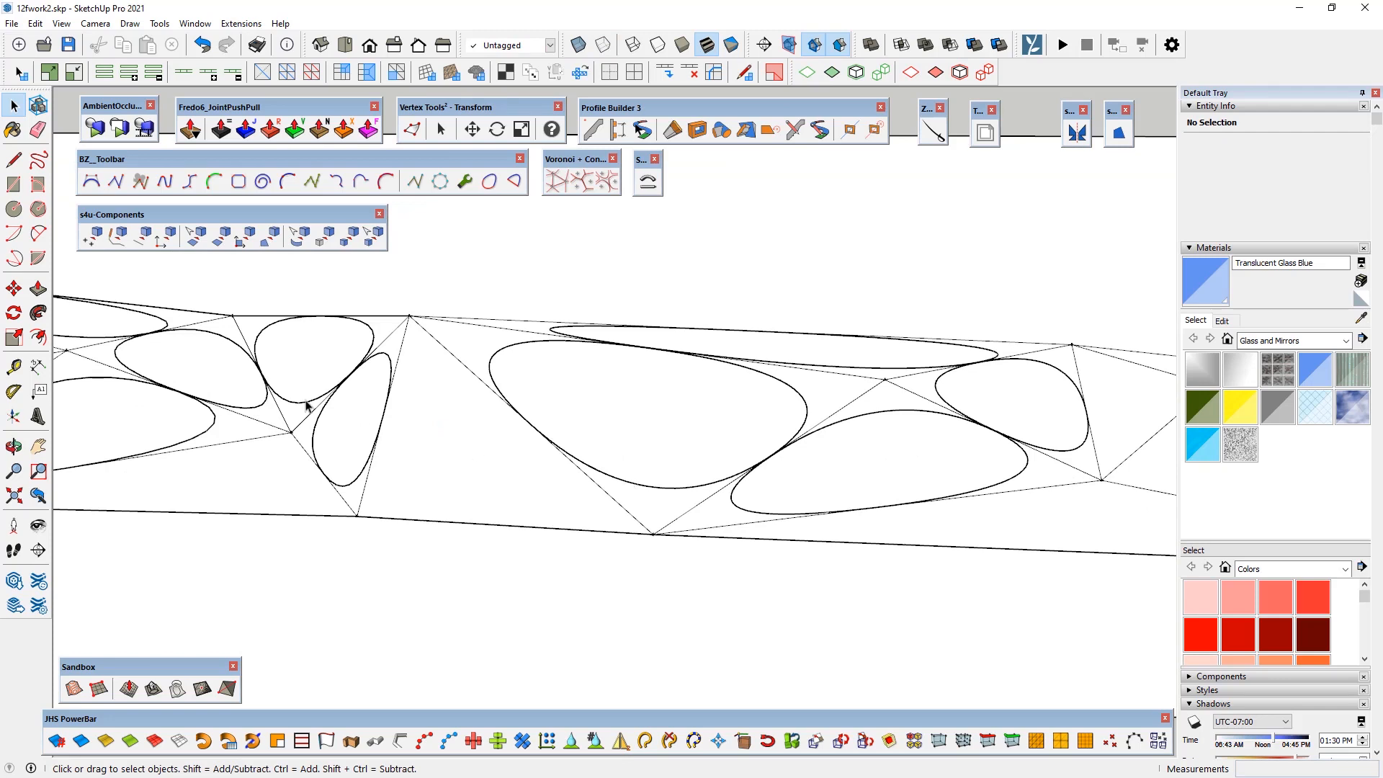
{"action": "triple_click", "coordinate": [372, 333]}
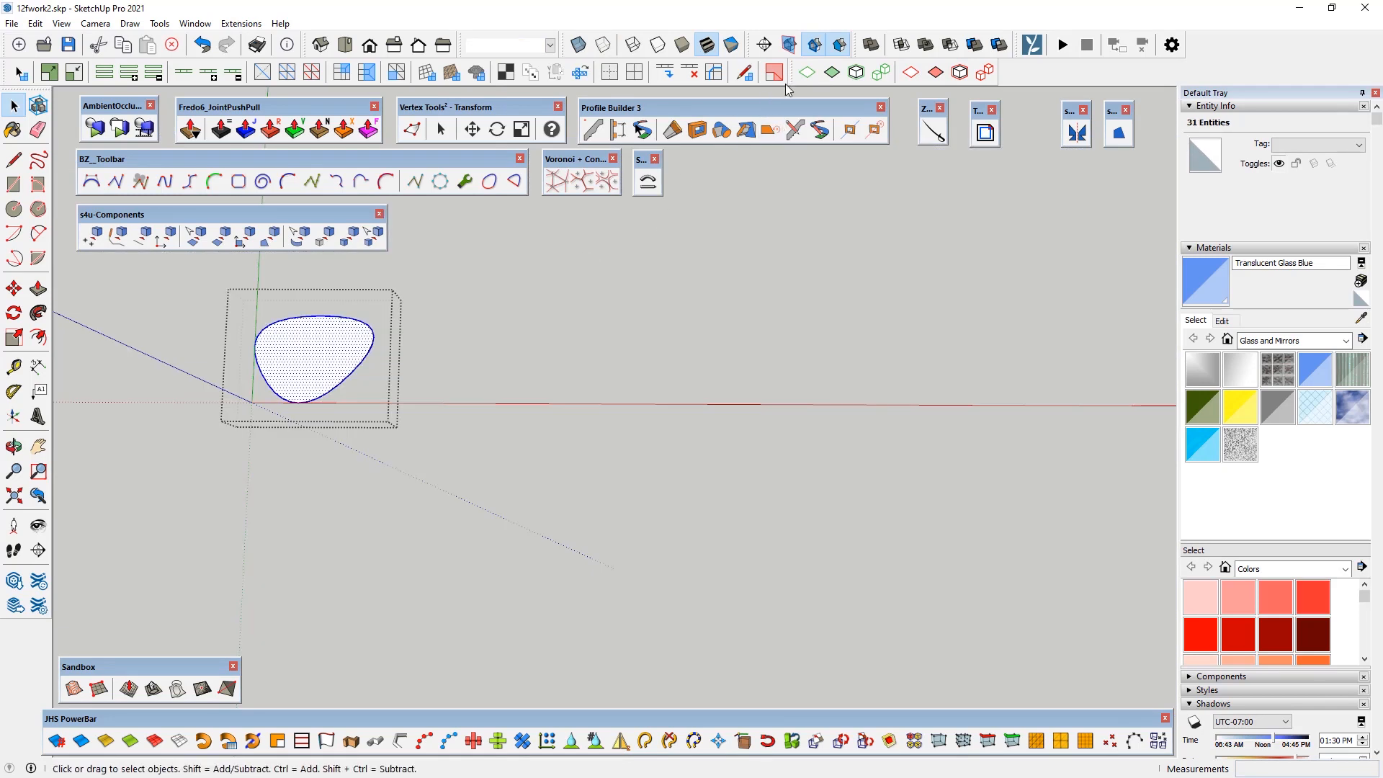
{"action": "left_click", "coordinate": [806, 72]}
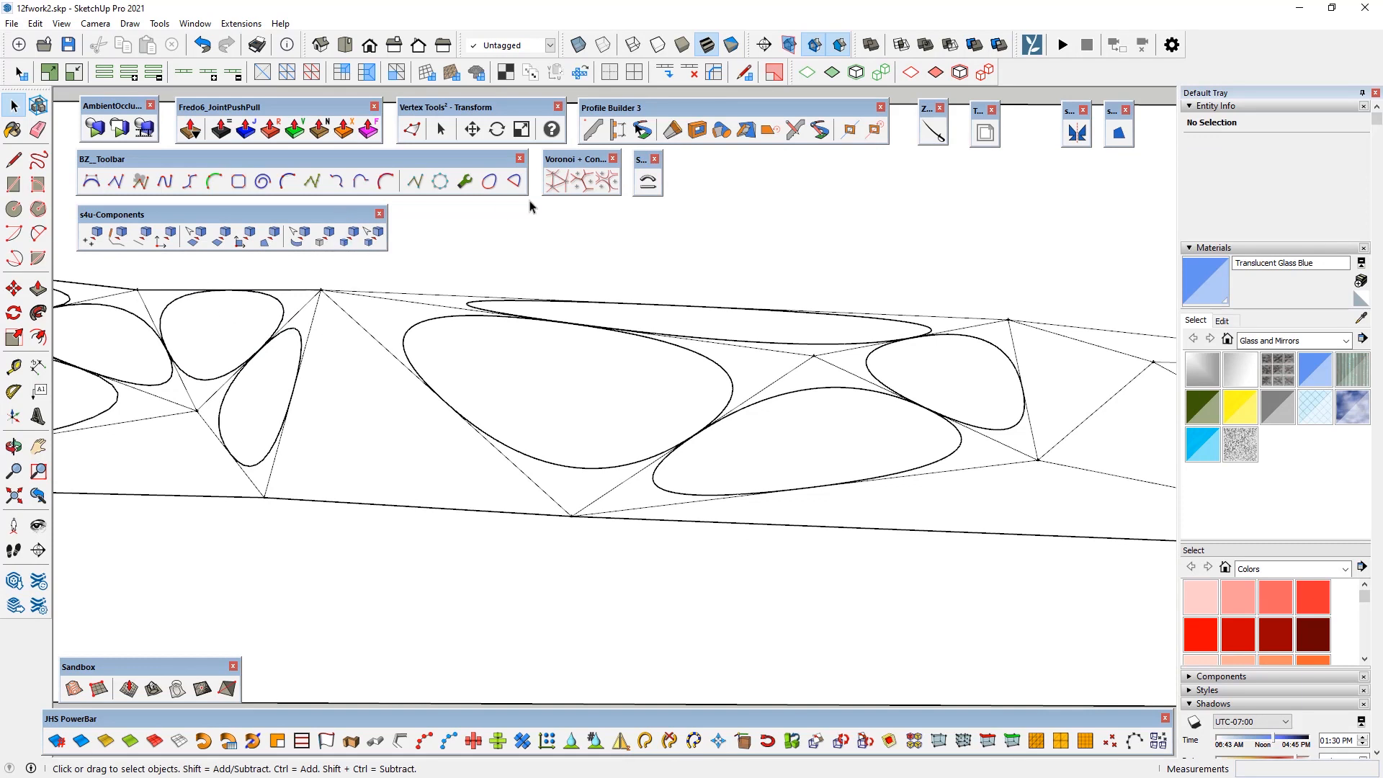
Step: Review the conic curve tool's offset, point count and weight parameters and close them without changes
{"action": "left_click", "coordinate": [583, 186]}
{"action": "key", "text": "Tab"}
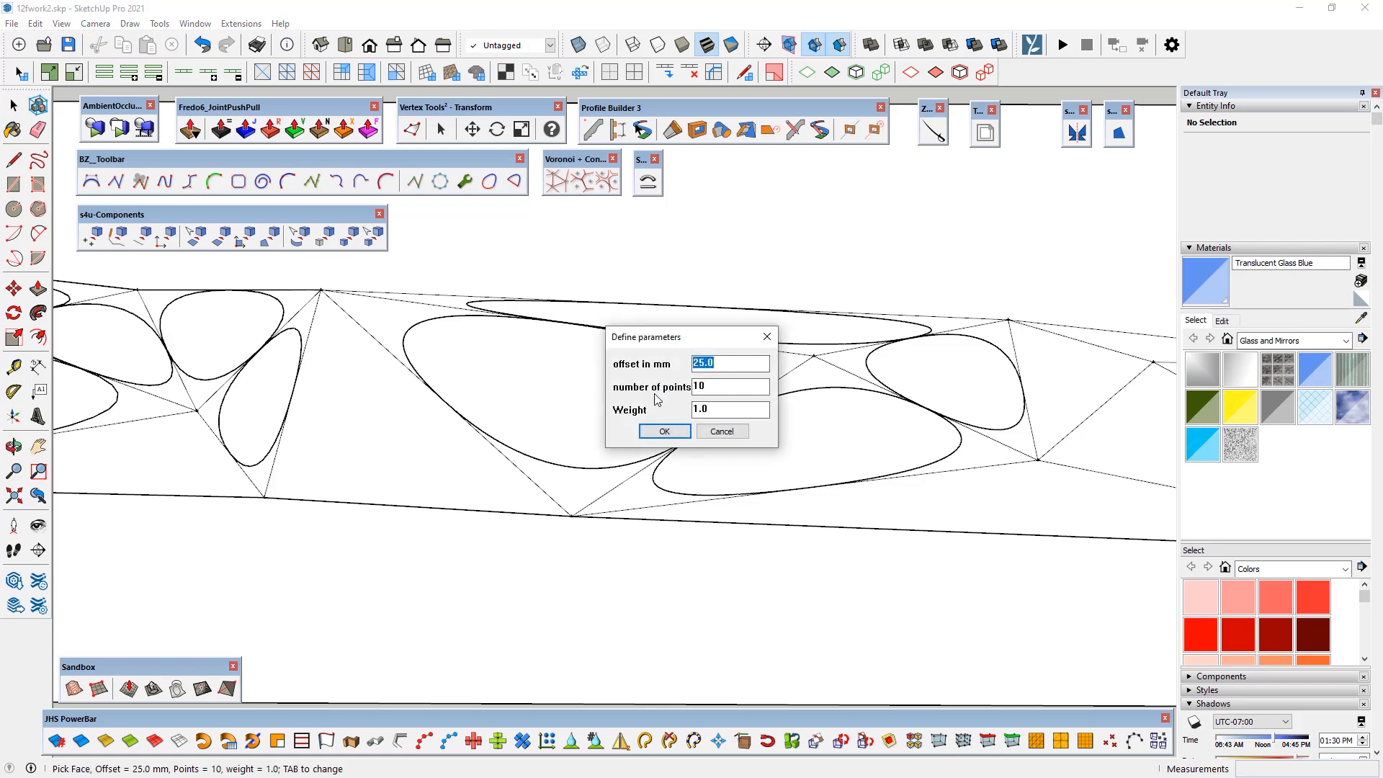
{"action": "left_click", "coordinate": [767, 336]}
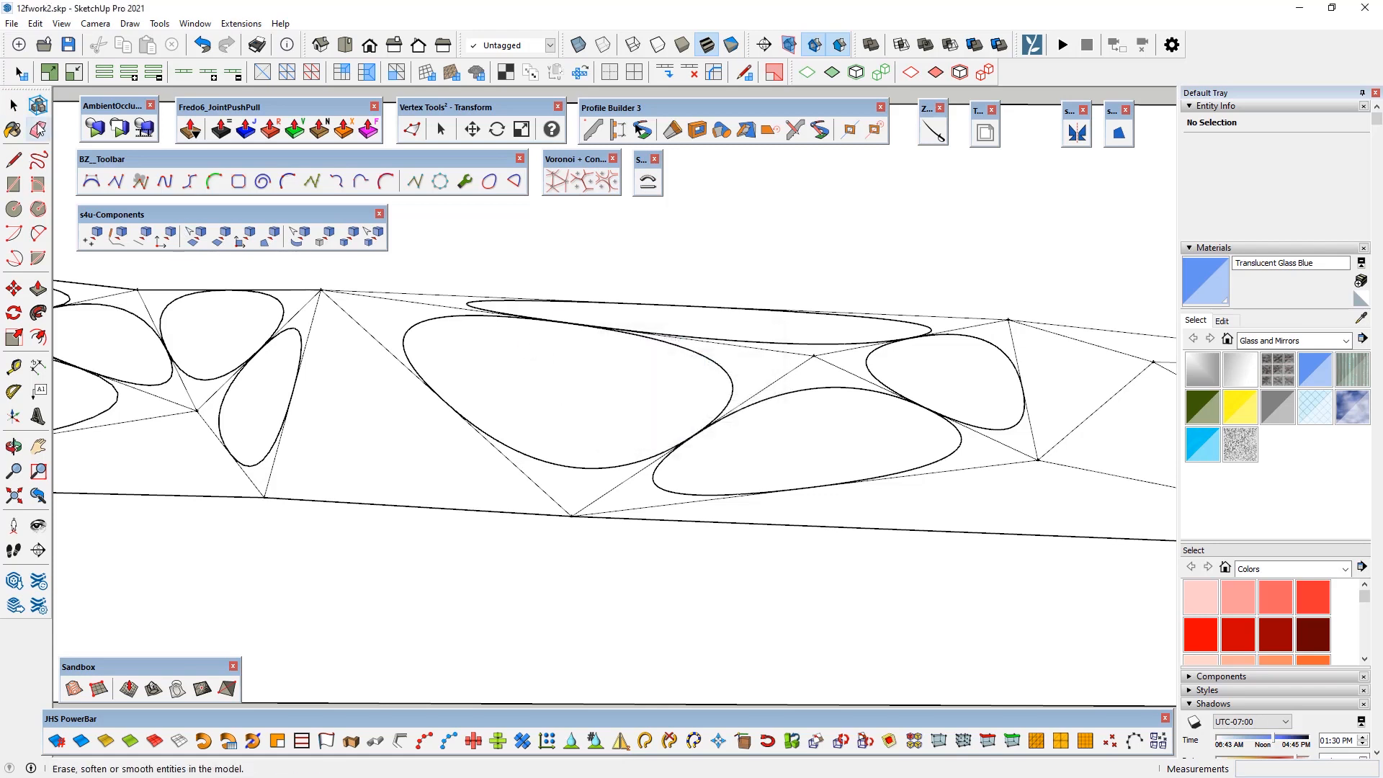
Step: Open the large 25-point curve group and select only its outline to examine the number of edges
{"action": "double_click", "coordinate": [417, 324]}
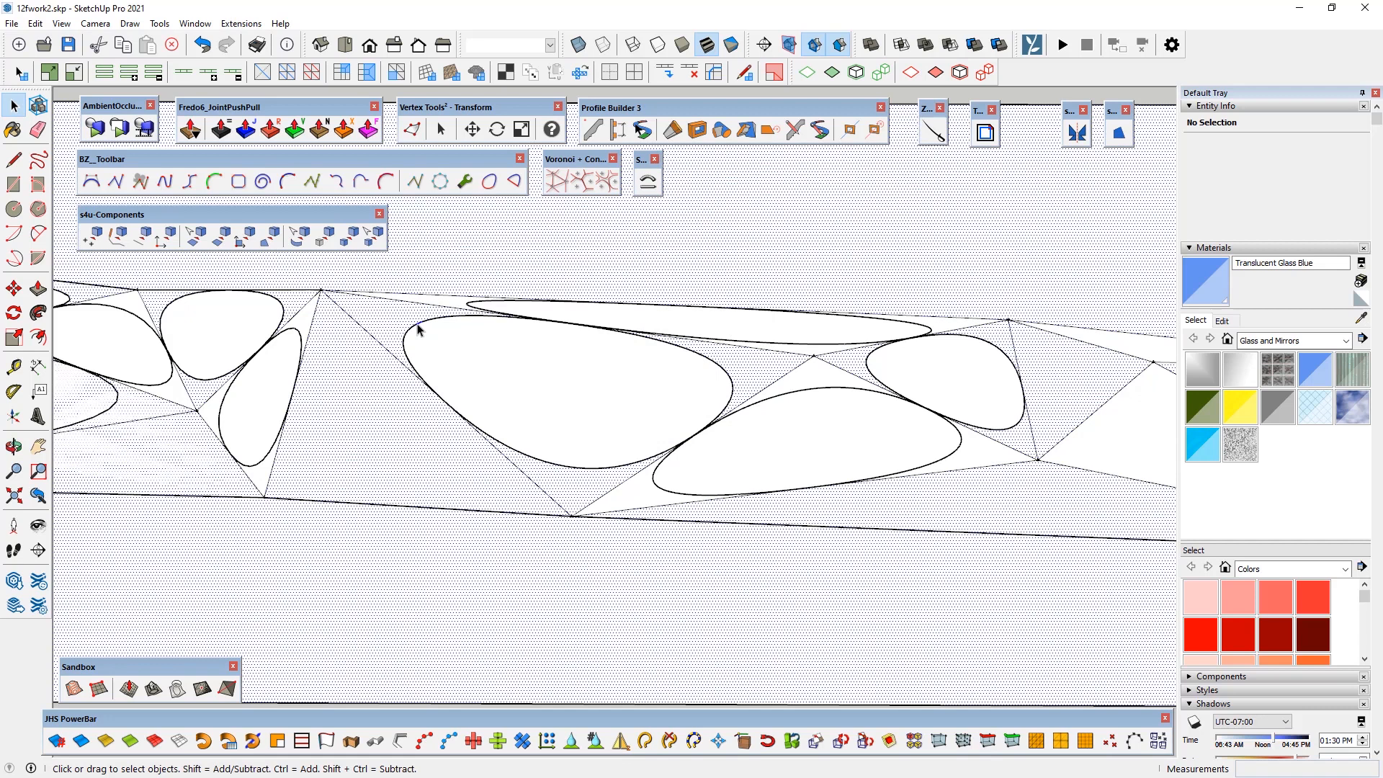
{"action": "double_click", "coordinate": [419, 327]}
{"action": "double_click", "coordinate": [450, 352]}
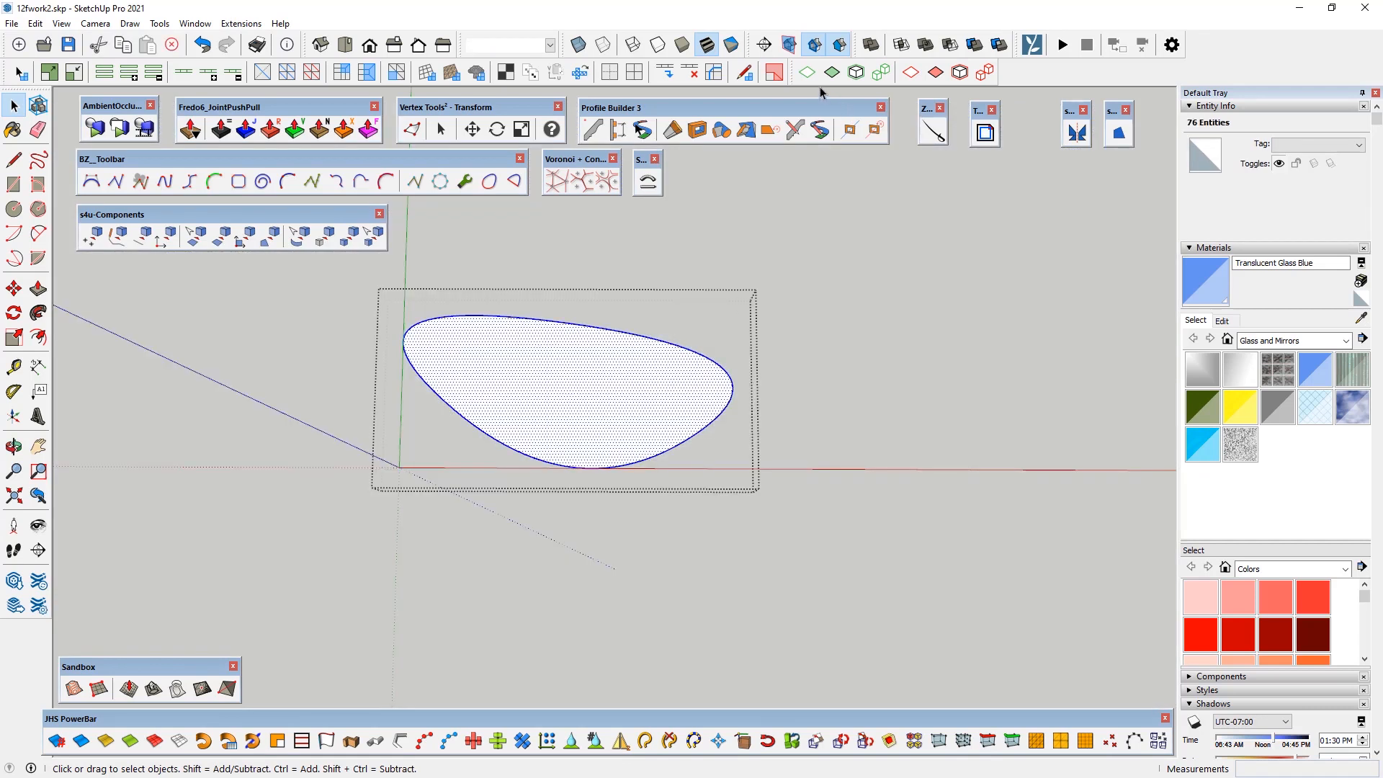
{"action": "left_click", "coordinate": [457, 343], "text": "shift"}
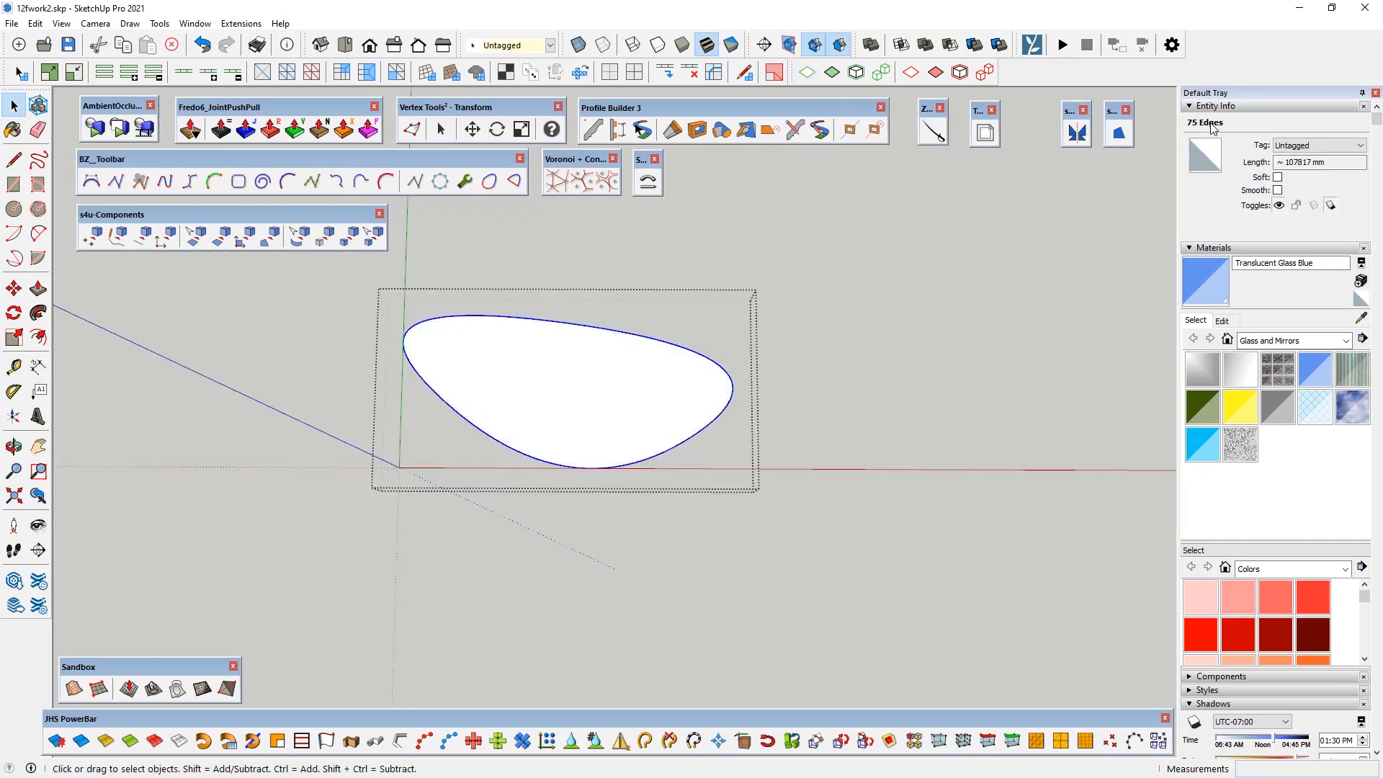
Step: Leave the curve group and create conic curves with 25 mm offset, 10 points and weight 10 in the empty triangles at the strip's end
{"action": "left_click", "coordinate": [990, 260]}
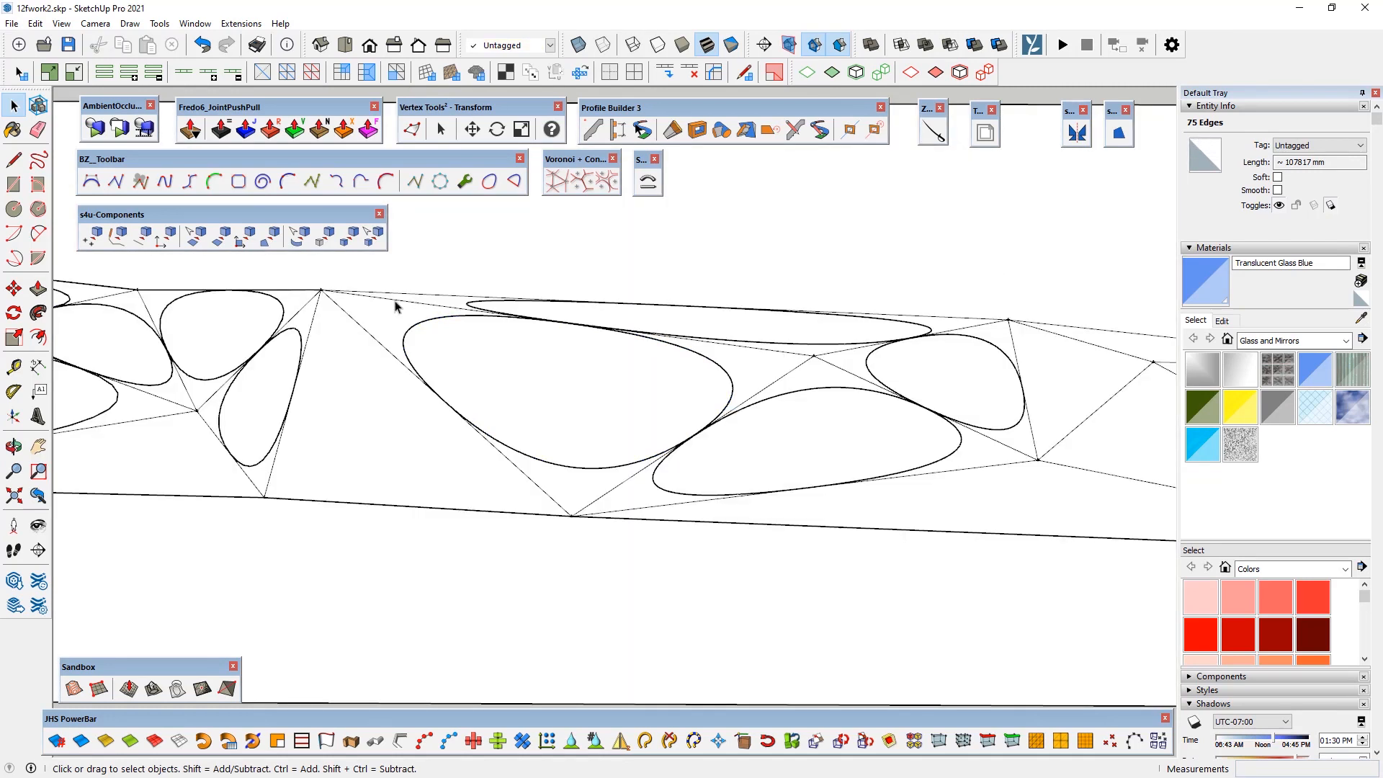
{"action": "scroll", "coordinate": [347, 304], "scroll_direction": "down", "scroll_amount": 2}
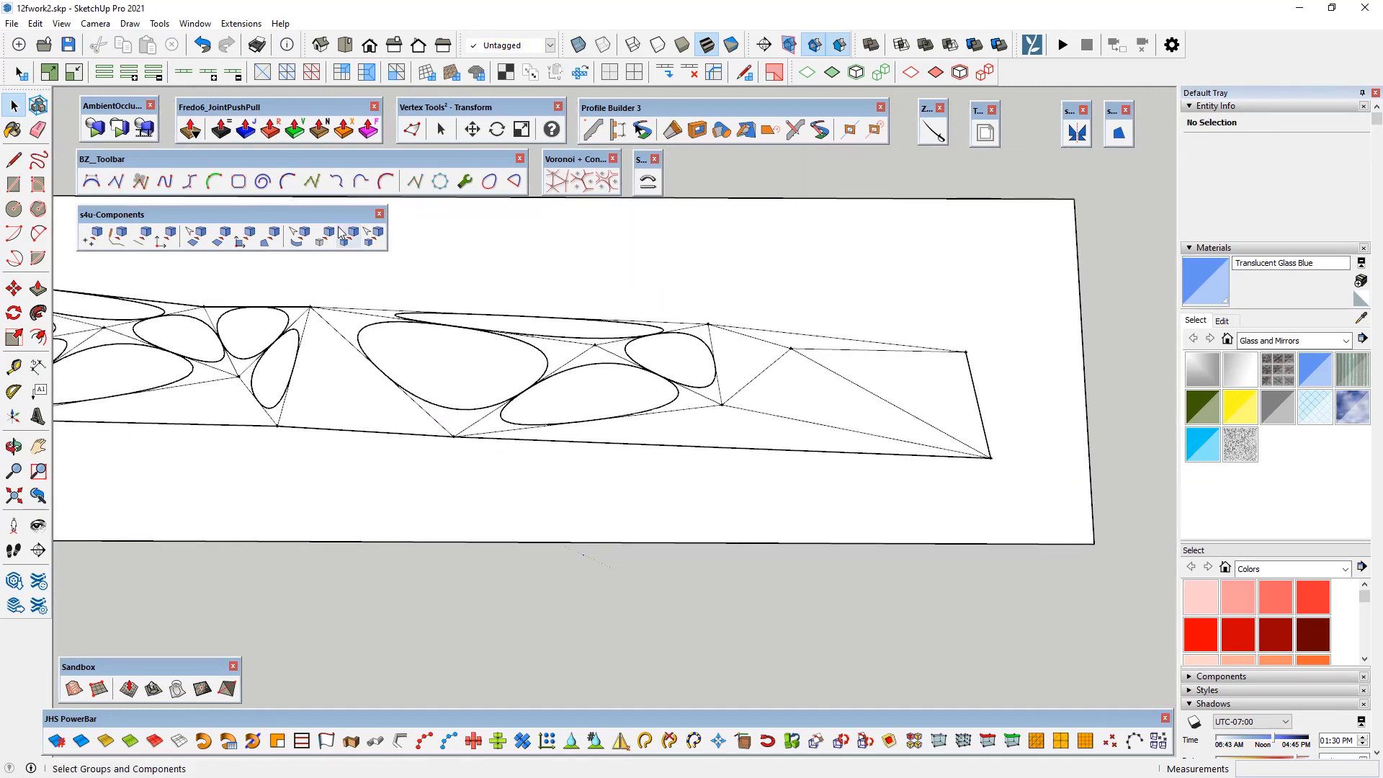
{"action": "left_click", "coordinate": [607, 182]}
{"action": "key", "text": "Tab"}
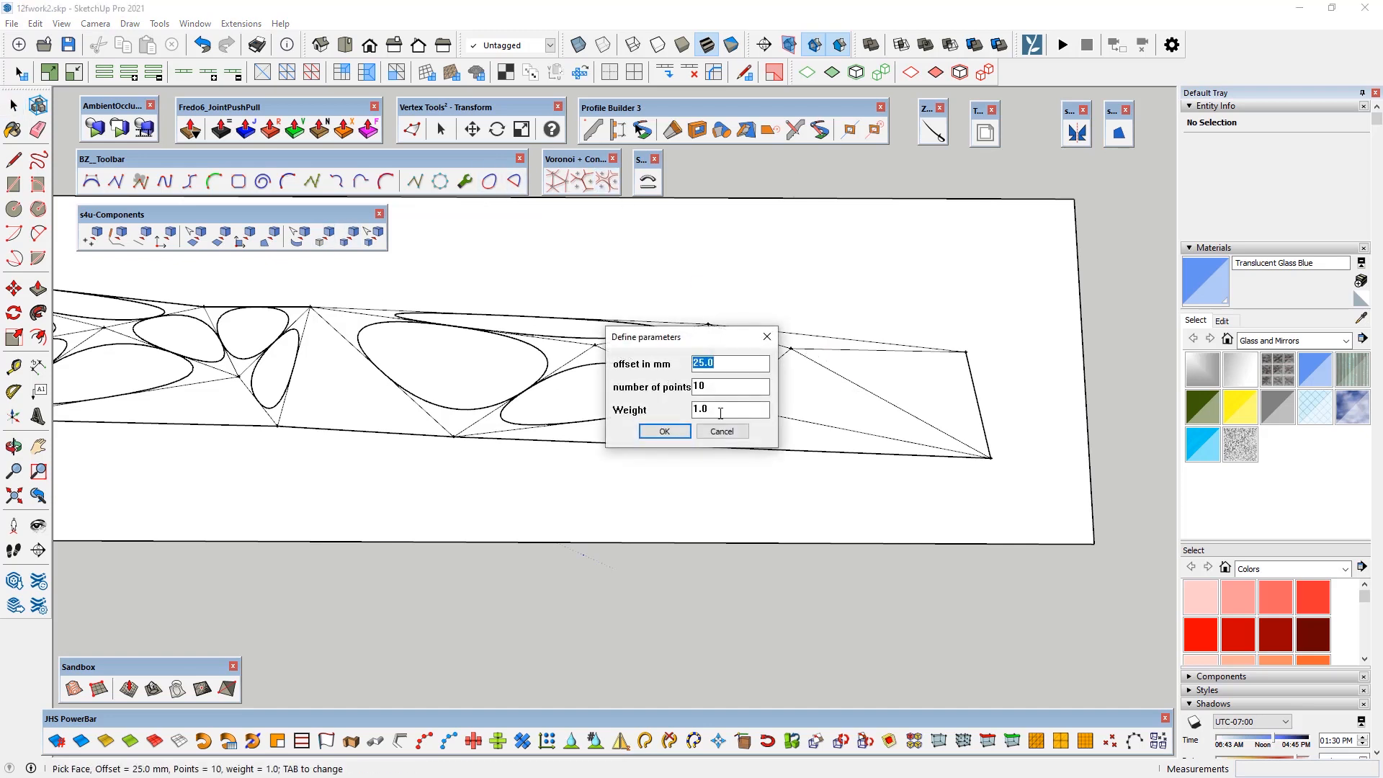
{"action": "left_click", "coordinate": [712, 410]}
{"action": "type", "text": "10"}
{"action": "left_click", "coordinate": [661, 431]}
{"action": "left_click", "coordinate": [830, 405]}
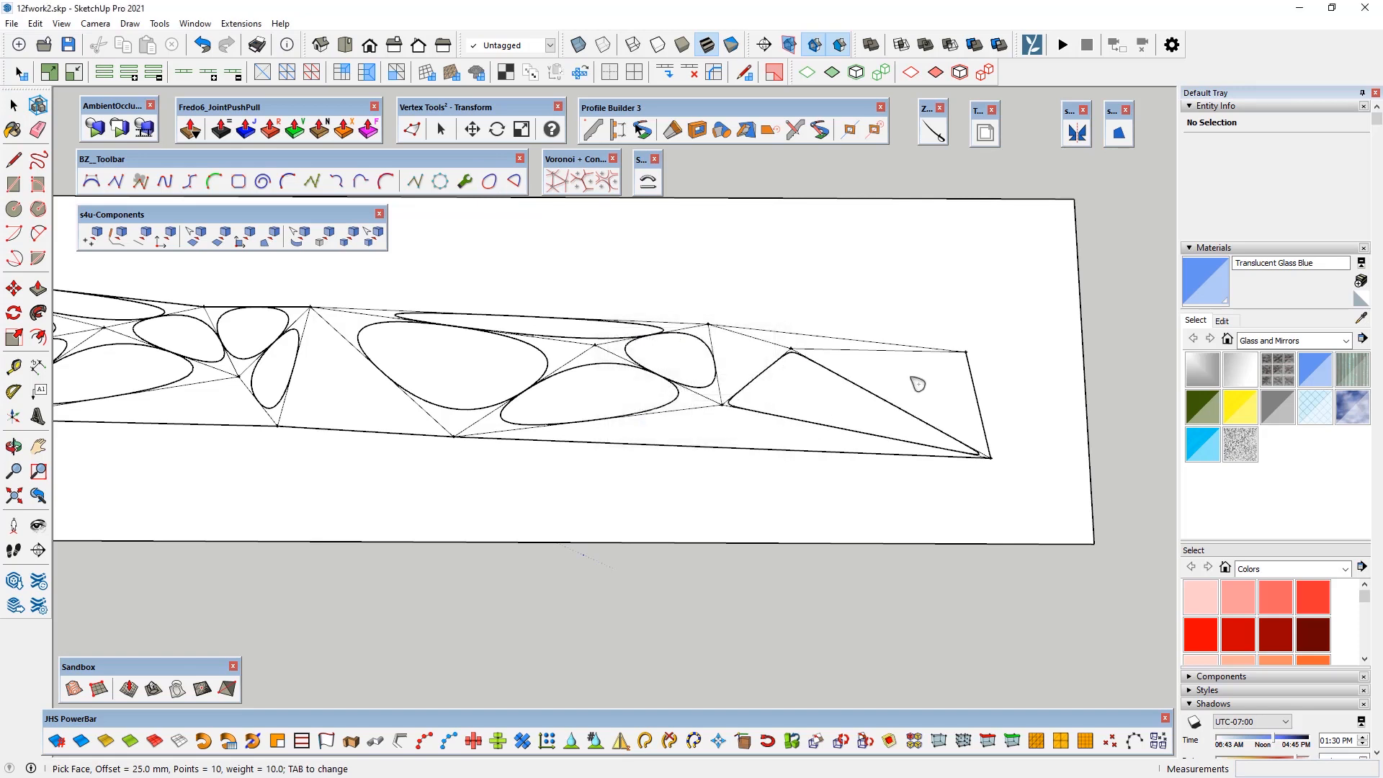
{"action": "scroll", "coordinate": [893, 353], "scroll_direction": "up", "scroll_amount": 2}
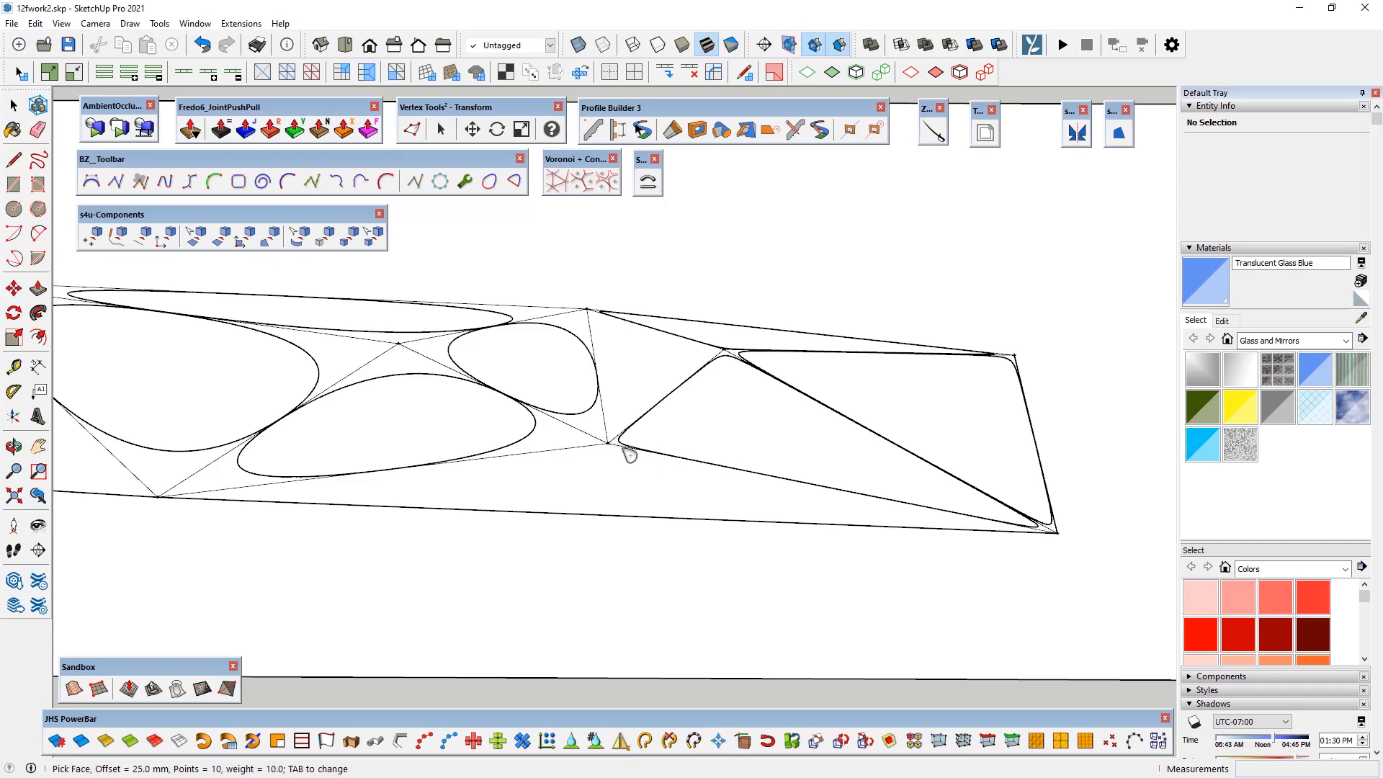
{"action": "scroll", "coordinate": [677, 403], "scroll_direction": "down", "scroll_amount": 2}
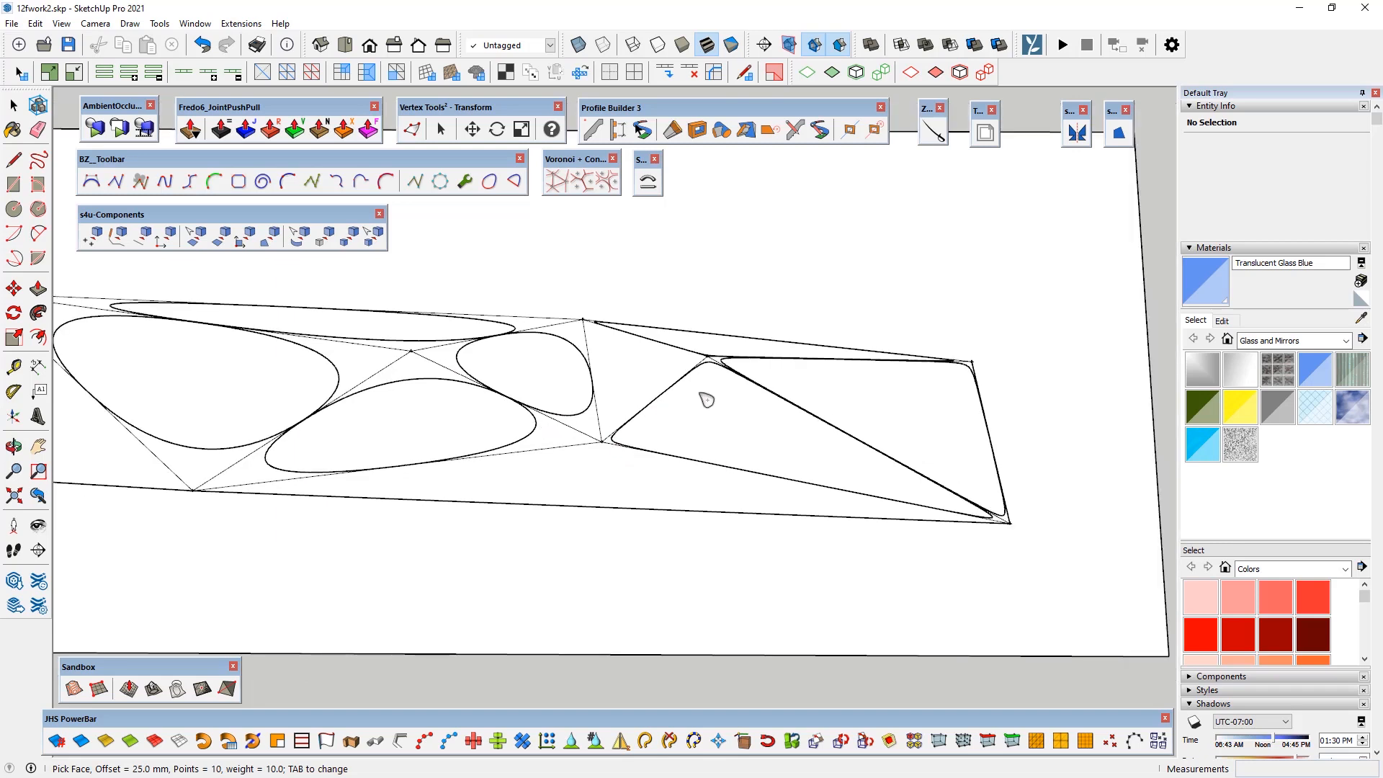
Step: Delete the rectangles holding the conic-curve and Voronoi patterns along with the spare one beside them, keeping the first blank rectangle
{"action": "scroll", "coordinate": [596, 448], "scroll_direction": "down", "scroll_amount": 2}
{"action": "scroll", "coordinate": [596, 448], "scroll_direction": "down", "scroll_amount": 6}
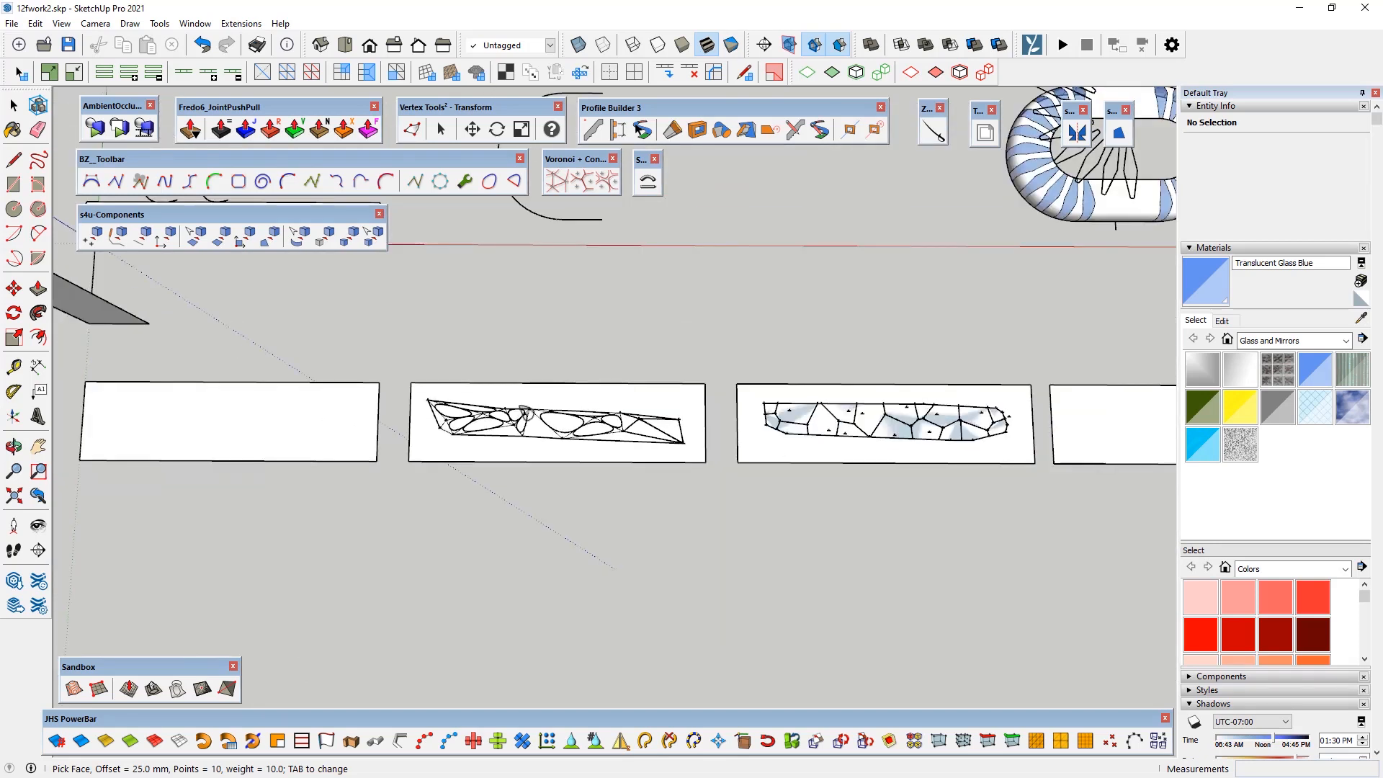
{"action": "left_click", "coordinate": [13, 105]}
{"action": "left_click_drag", "start_coordinate": [434, 371], "coordinate": [1106, 476]}
{"action": "key", "text": "Delete"}
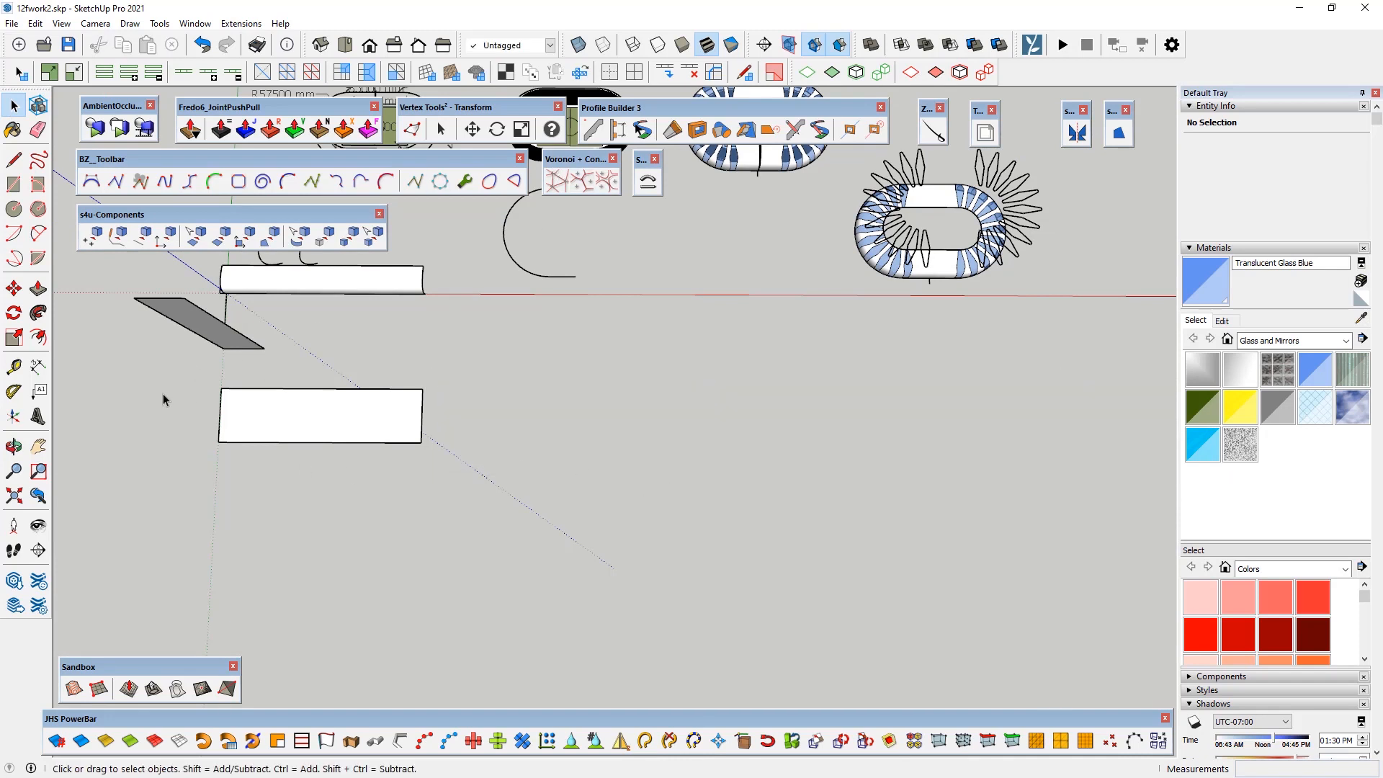
Step: Extrude the connected frame strips between the triangles of the triangulated rectangle by 250 mm
{"action": "scroll", "coordinate": [163, 395], "scroll_direction": "up", "scroll_amount": 5}
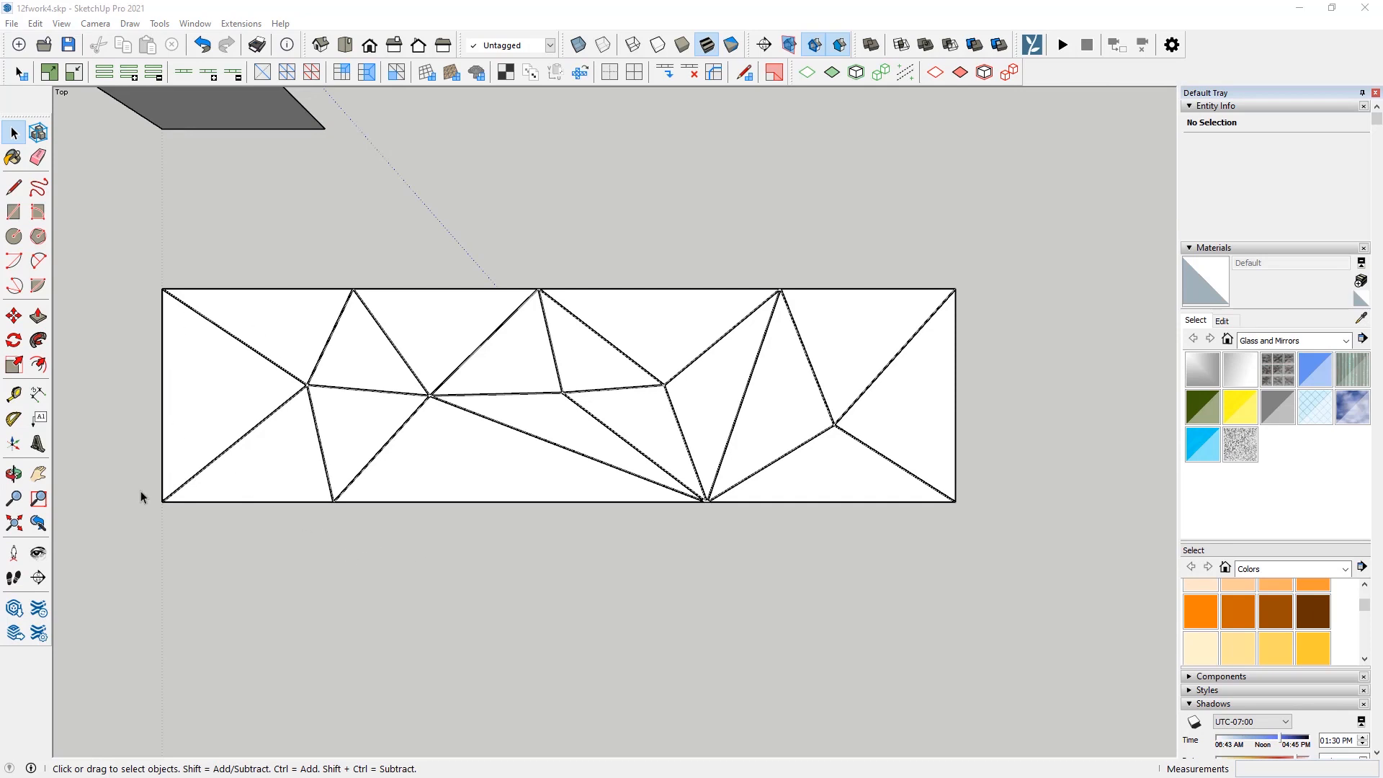
{"action": "scroll", "coordinate": [164, 497], "scroll_direction": "up", "scroll_amount": 5}
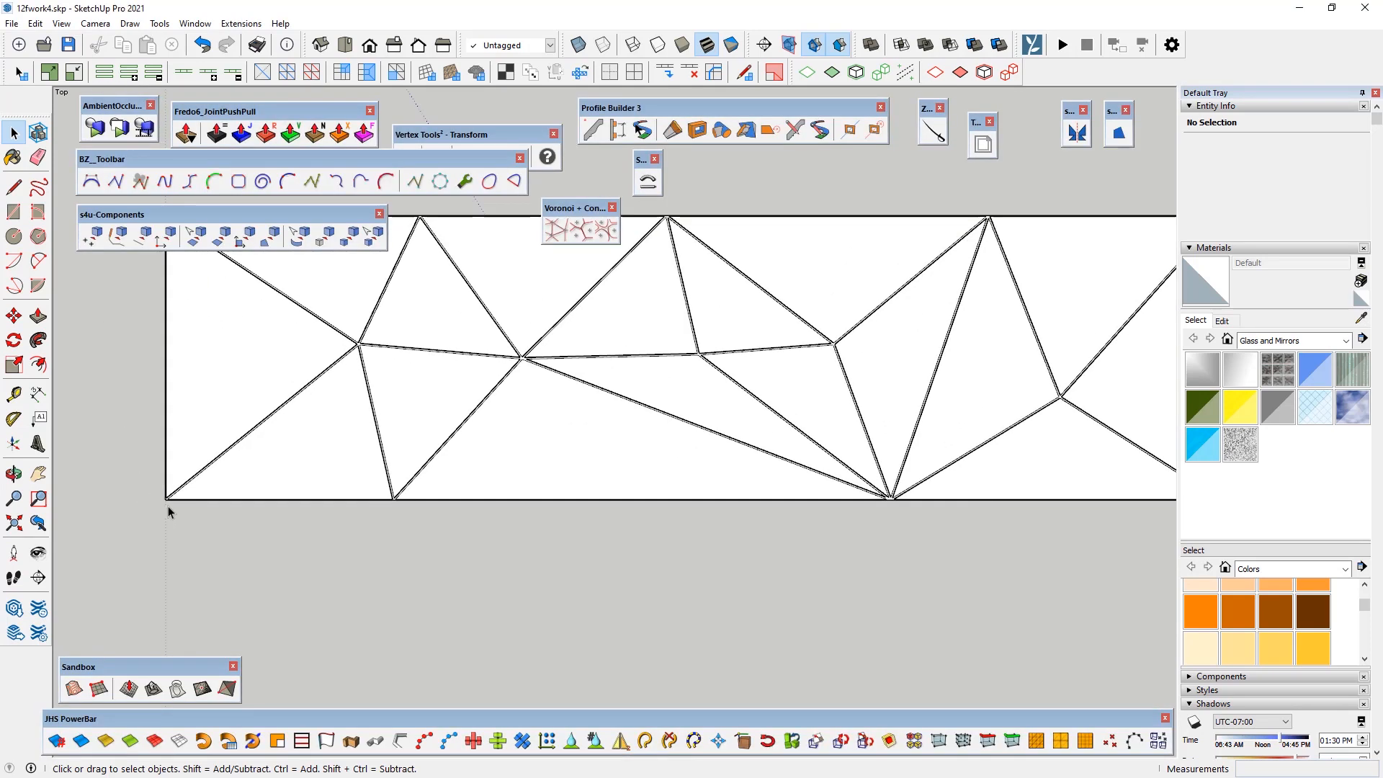
{"action": "scroll", "coordinate": [163, 497], "scroll_direction": "up", "scroll_amount": 3}
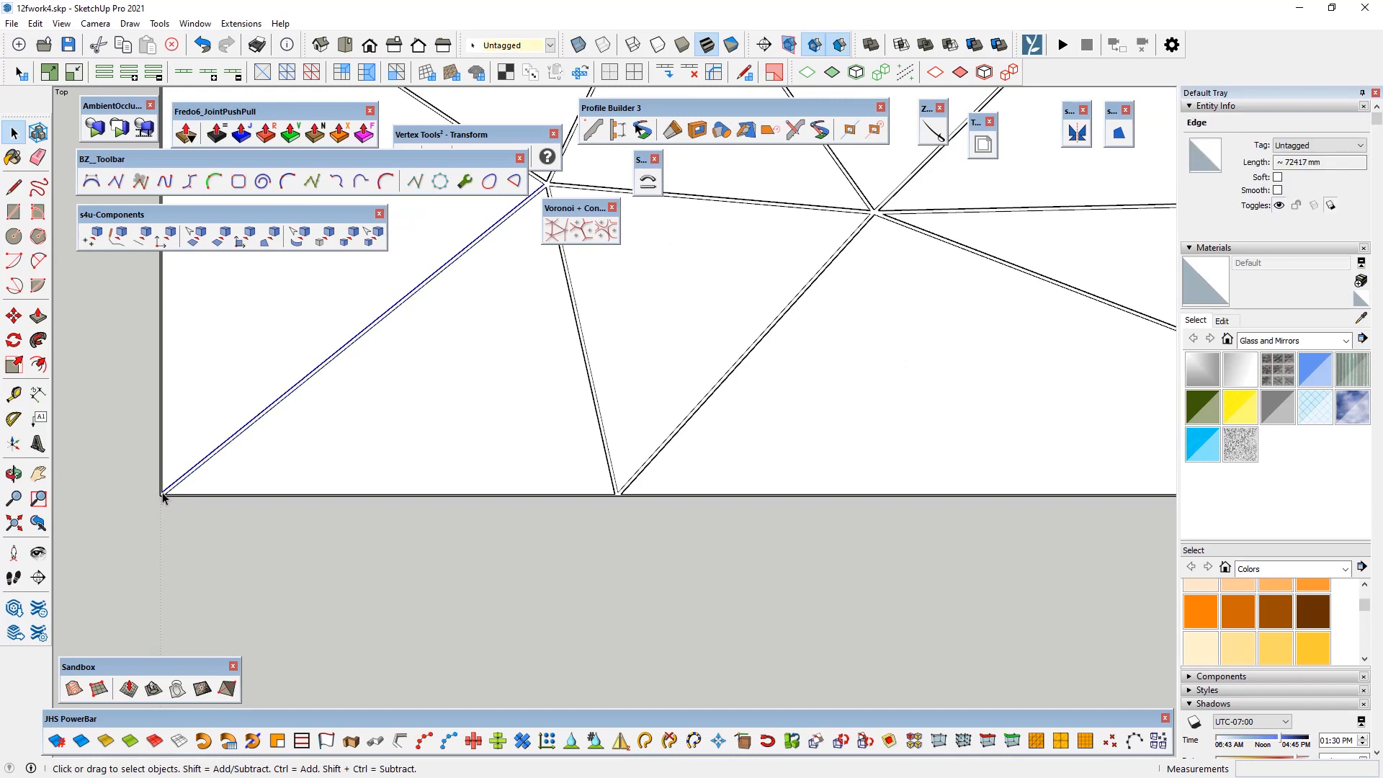
{"action": "left_click", "coordinate": [164, 499]}
{"action": "left_click", "coordinate": [165, 499]}
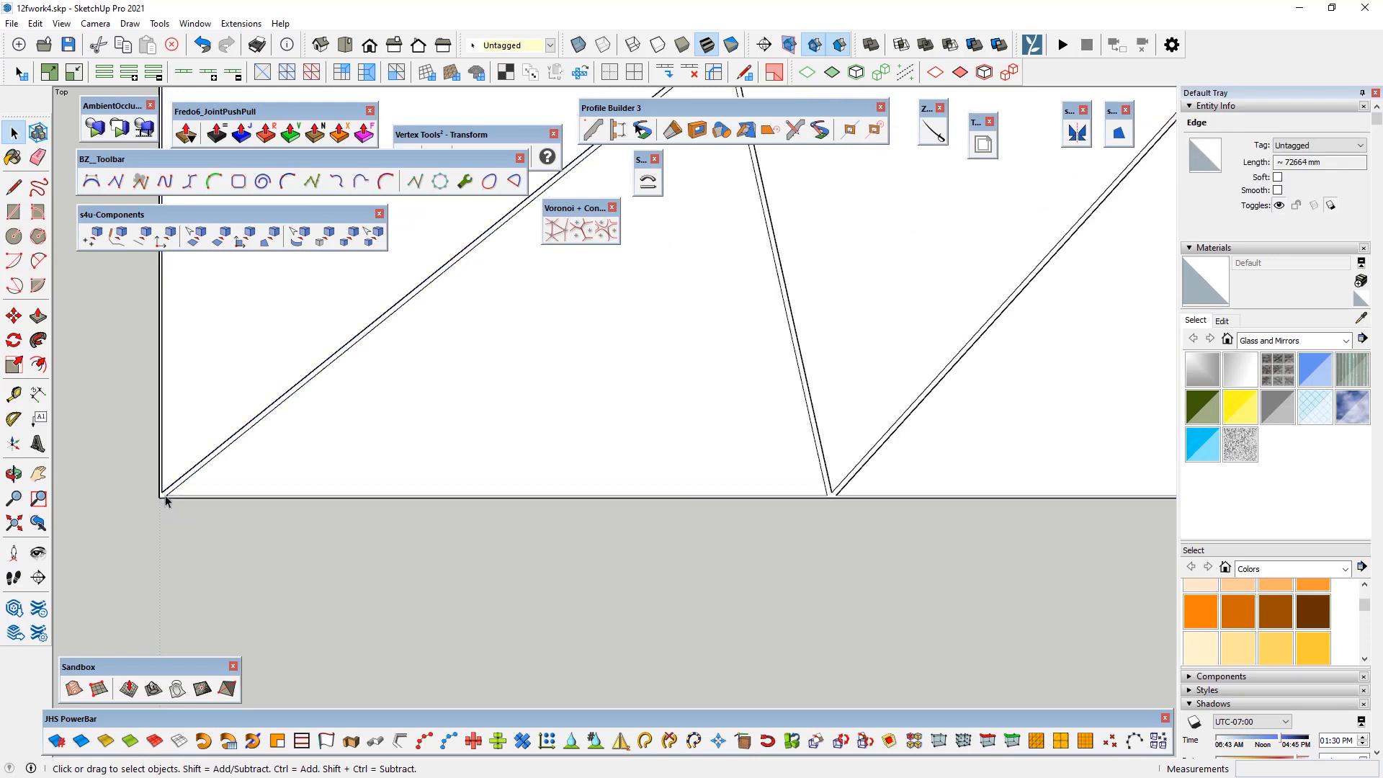
{"action": "scroll", "coordinate": [165, 495], "scroll_direction": "up", "scroll_amount": 2}
{"action": "left_click", "coordinate": [166, 496]}
{"action": "left_click", "coordinate": [39, 316]}
{"action": "left_click", "coordinate": [176, 499]}
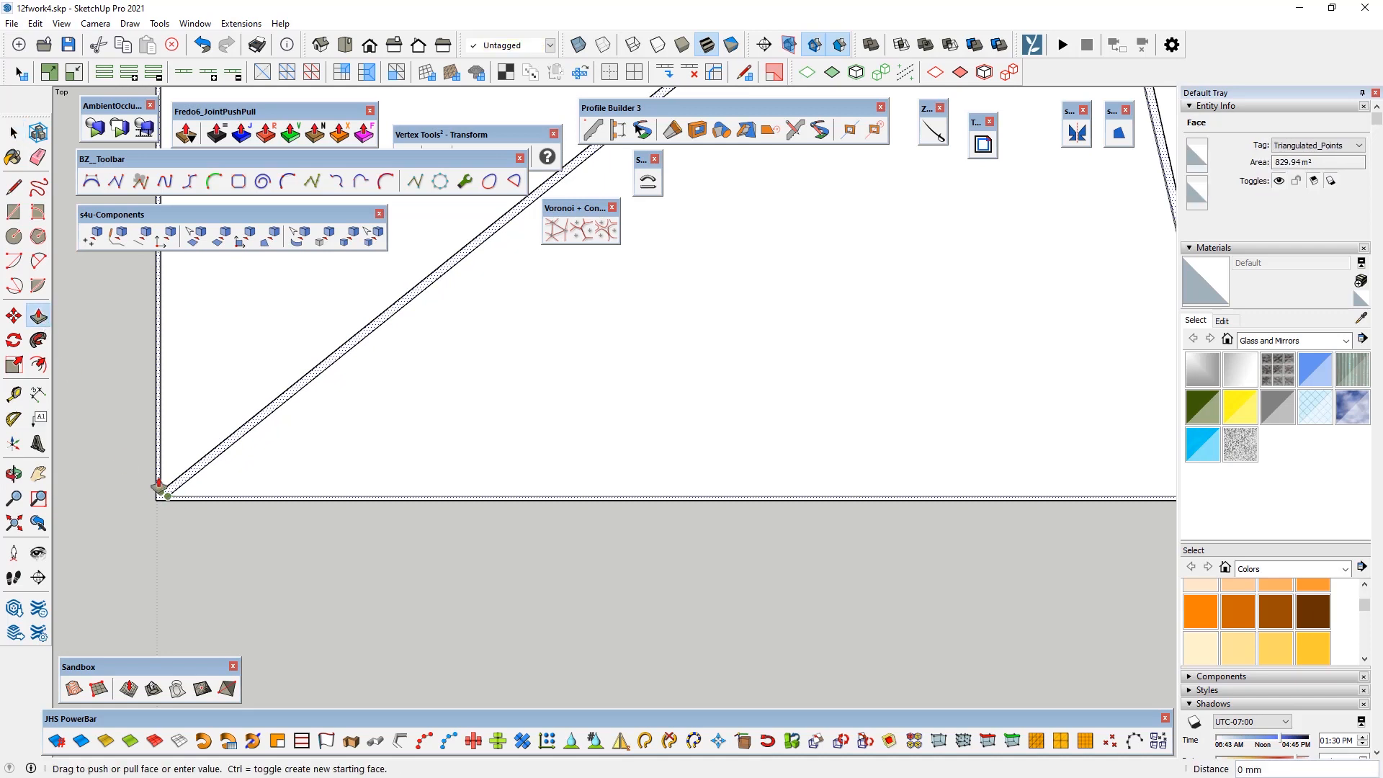
{"action": "middle_click_drag", "start_coordinate": [167, 432], "coordinate": [117, 421]}
{"action": "scroll", "coordinate": [118, 421], "scroll_direction": "up", "scroll_amount": 3}
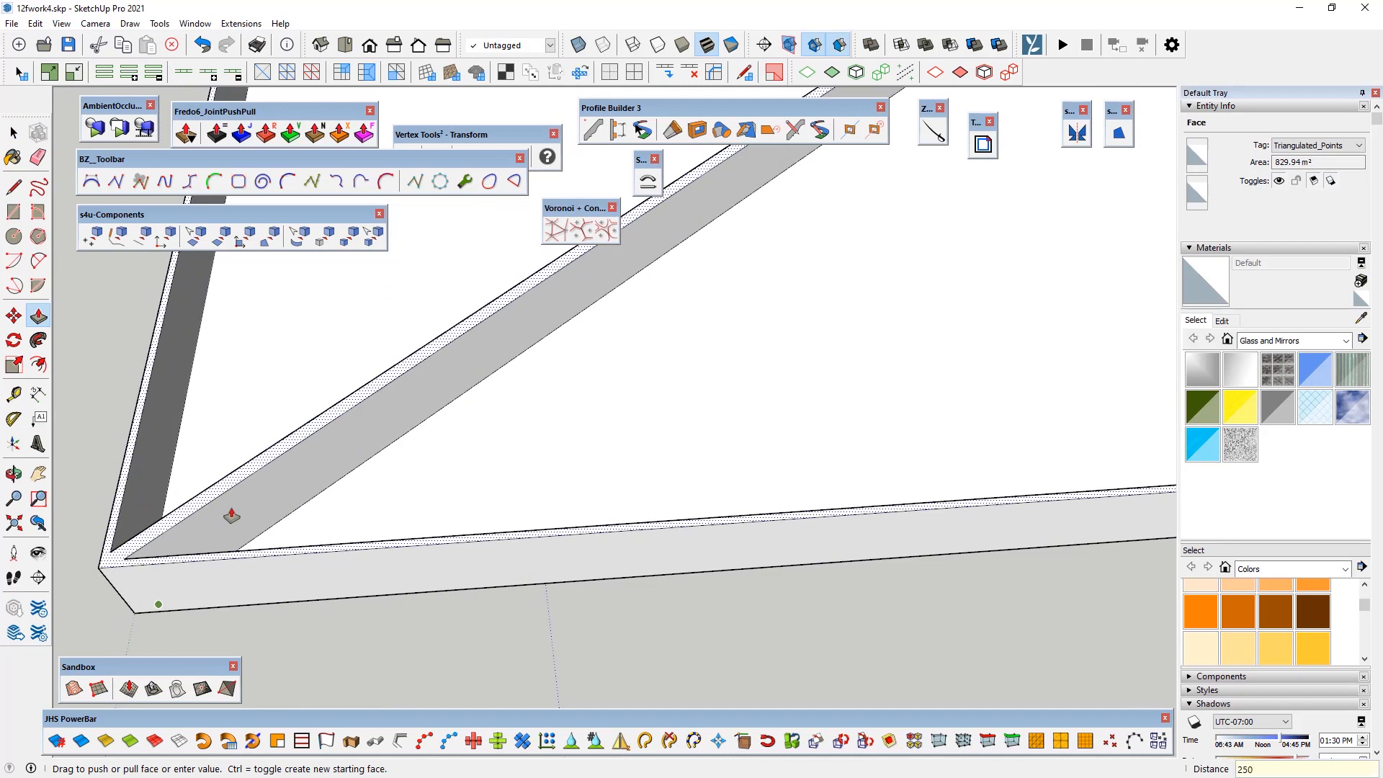
{"action": "key", "text": "Return"}
{"action": "scroll", "coordinate": [529, 571], "scroll_direction": "down", "scroll_amount": 4}
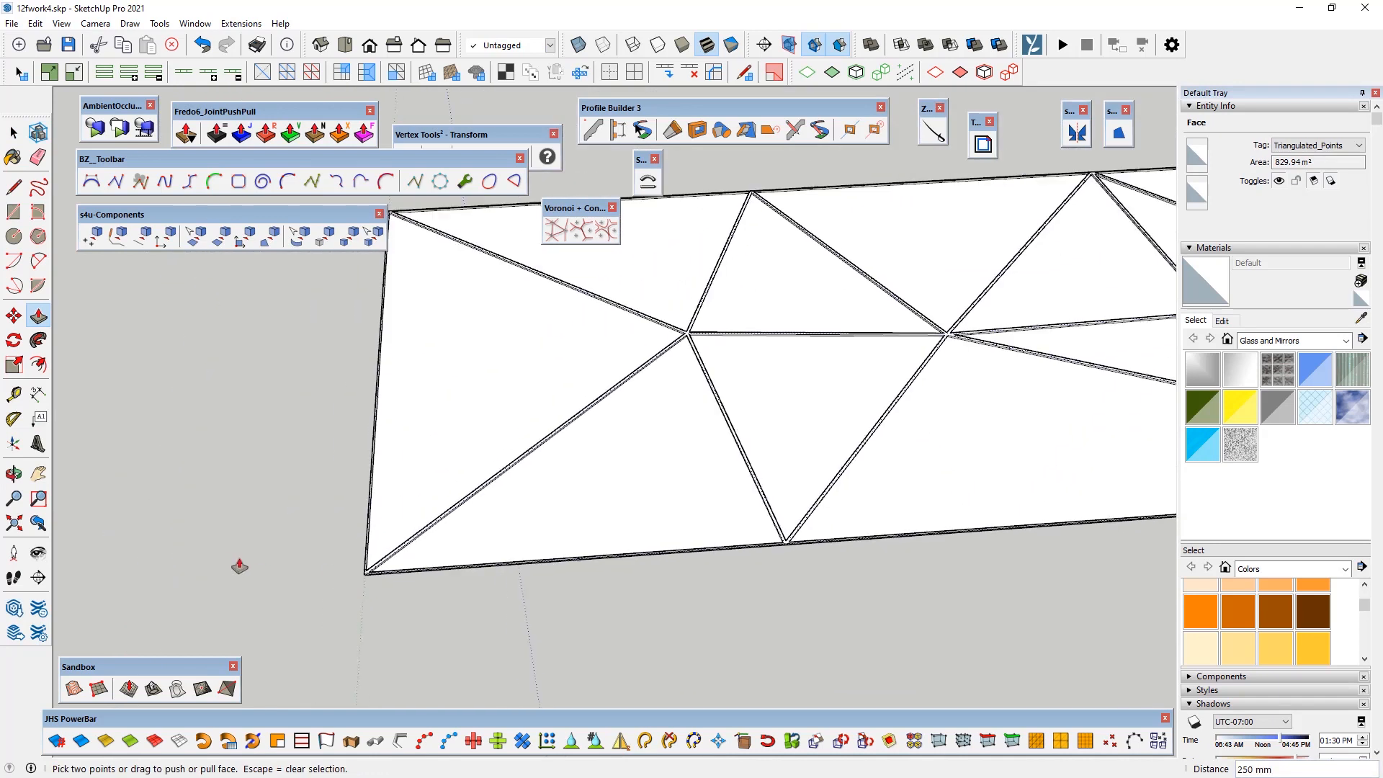
{"action": "scroll", "coordinate": [268, 562], "scroll_direction": "down", "scroll_amount": 3}
{"action": "middle_click_drag", "start_coordinate": [419, 512], "coordinate": [309, 469]}
{"action": "left_click", "coordinate": [13, 130]}
{"action": "left_click", "coordinate": [193, 423]}
Step: Select the seven triangular panels along the rectangle's upper edge and paint them with Translucent Glass Blue
{"action": "scroll", "coordinate": [193, 423], "scroll_direction": "down", "scroll_amount": 3}
{"action": "middle_click_drag", "start_coordinate": [193, 423], "coordinate": [295, 369]}
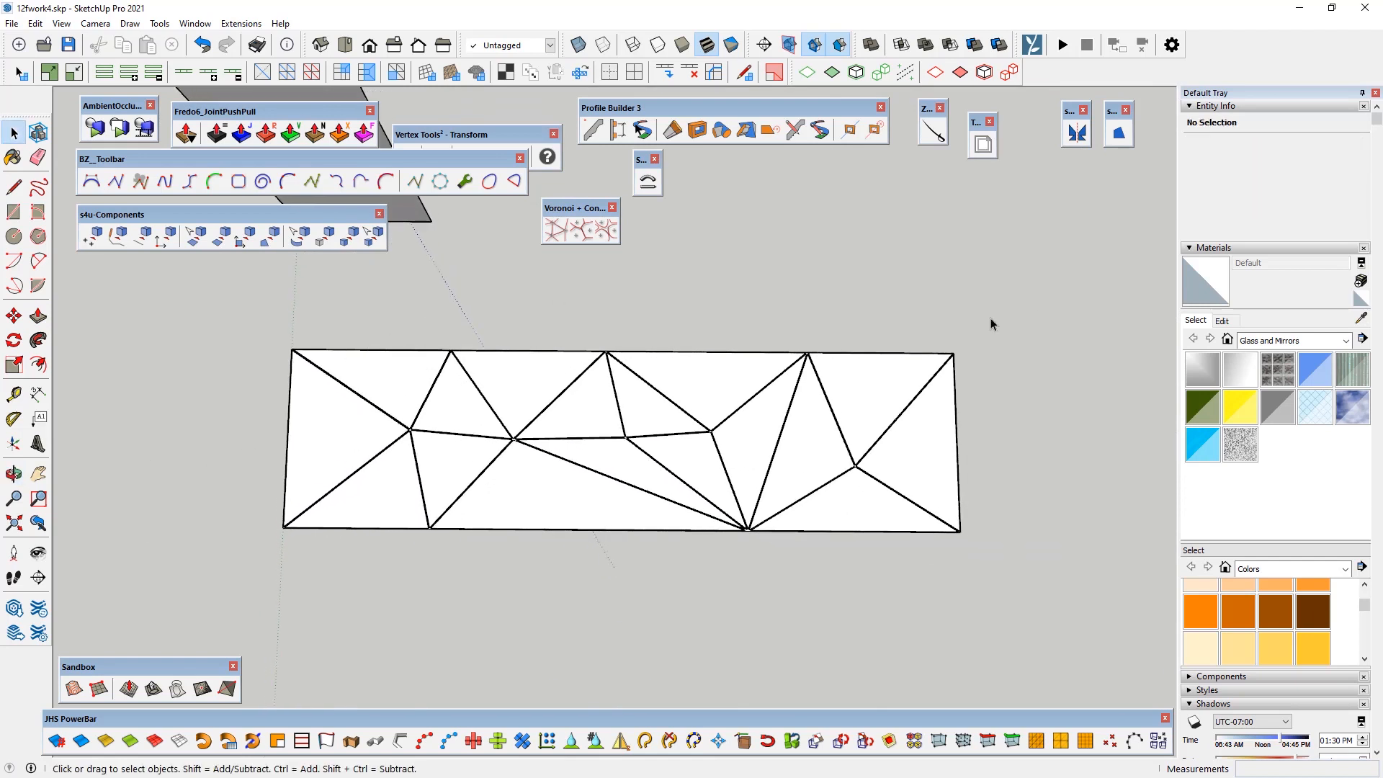
{"action": "left_click", "coordinate": [408, 377]}
{"action": "left_click", "coordinate": [514, 376], "text": "ctrl"}
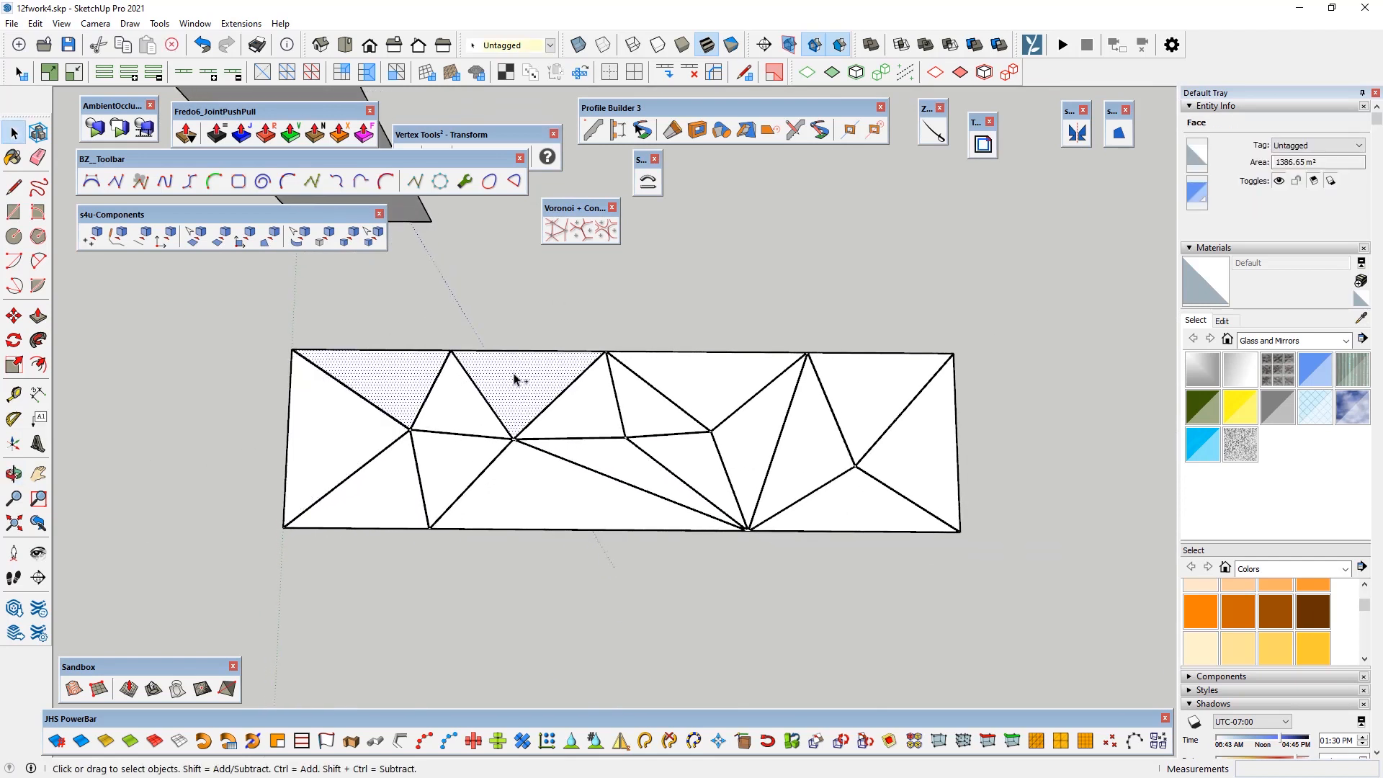
{"action": "left_click", "coordinate": [465, 412], "text": "ctrl"}
{"action": "left_click", "coordinate": [586, 410], "text": "ctrl"}
{"action": "left_click", "coordinate": [657, 409], "text": "ctrl"}
{"action": "left_click", "coordinate": [715, 389], "text": "ctrl"}
{"action": "left_click", "coordinate": [882, 385], "text": "ctrl"}
{"action": "left_click", "coordinate": [927, 462], "text": "ctrl"}
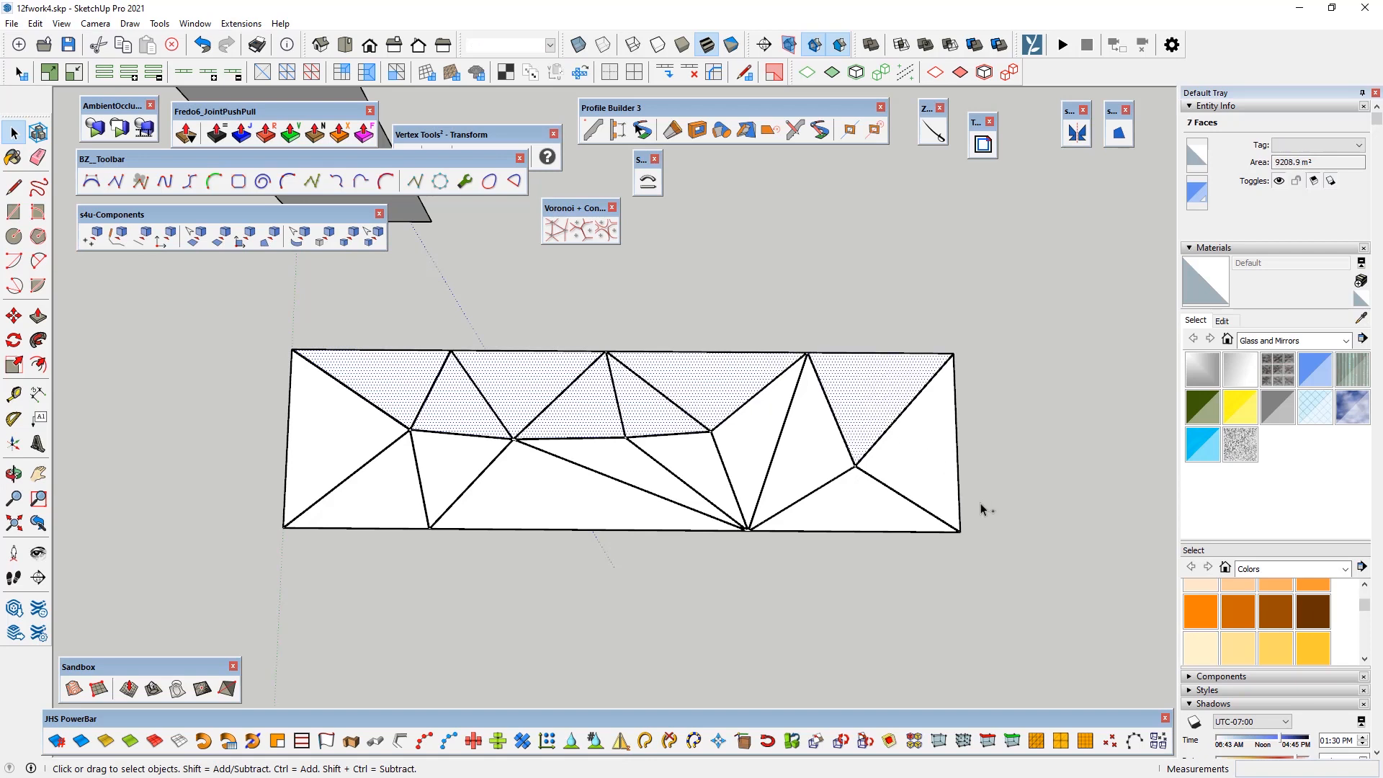
{"action": "left_click", "coordinate": [1315, 369]}
{"action": "left_click", "coordinate": [892, 378]}
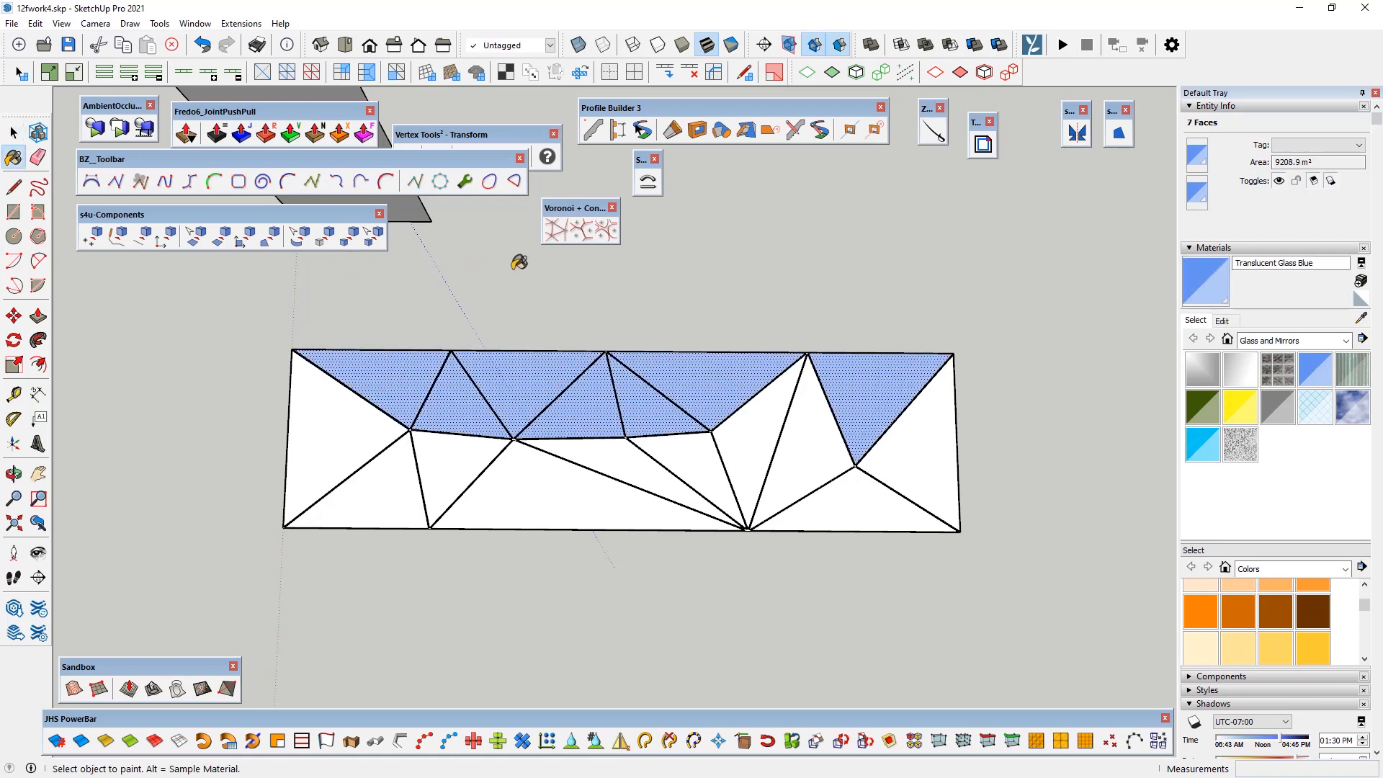
{"action": "left_click", "coordinate": [13, 132]}
{"action": "left_click", "coordinate": [236, 414]}
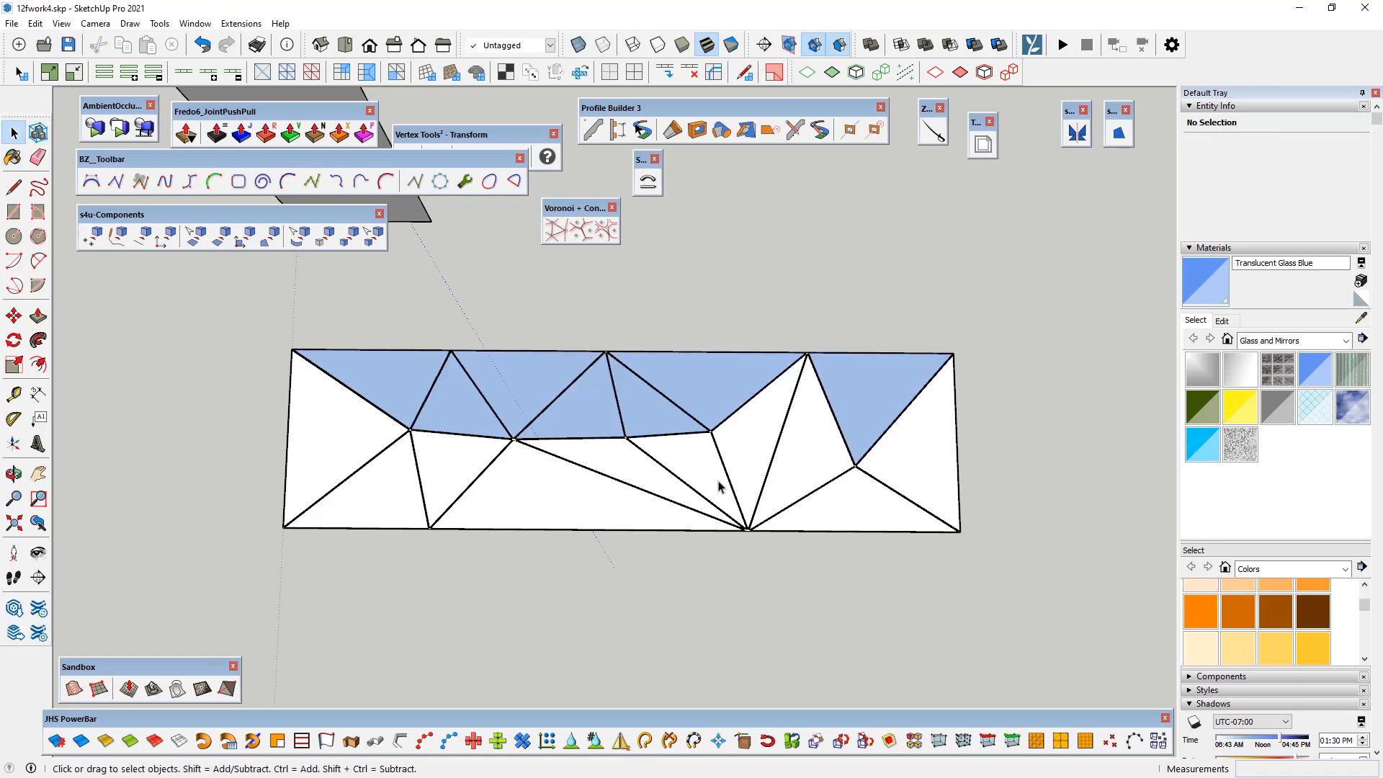
Step: Draw a line parallel to the red axis from the first tall unpainted triangle's corner across to its slanted strut
{"action": "scroll", "coordinate": [810, 445], "scroll_direction": "up", "scroll_amount": 5}
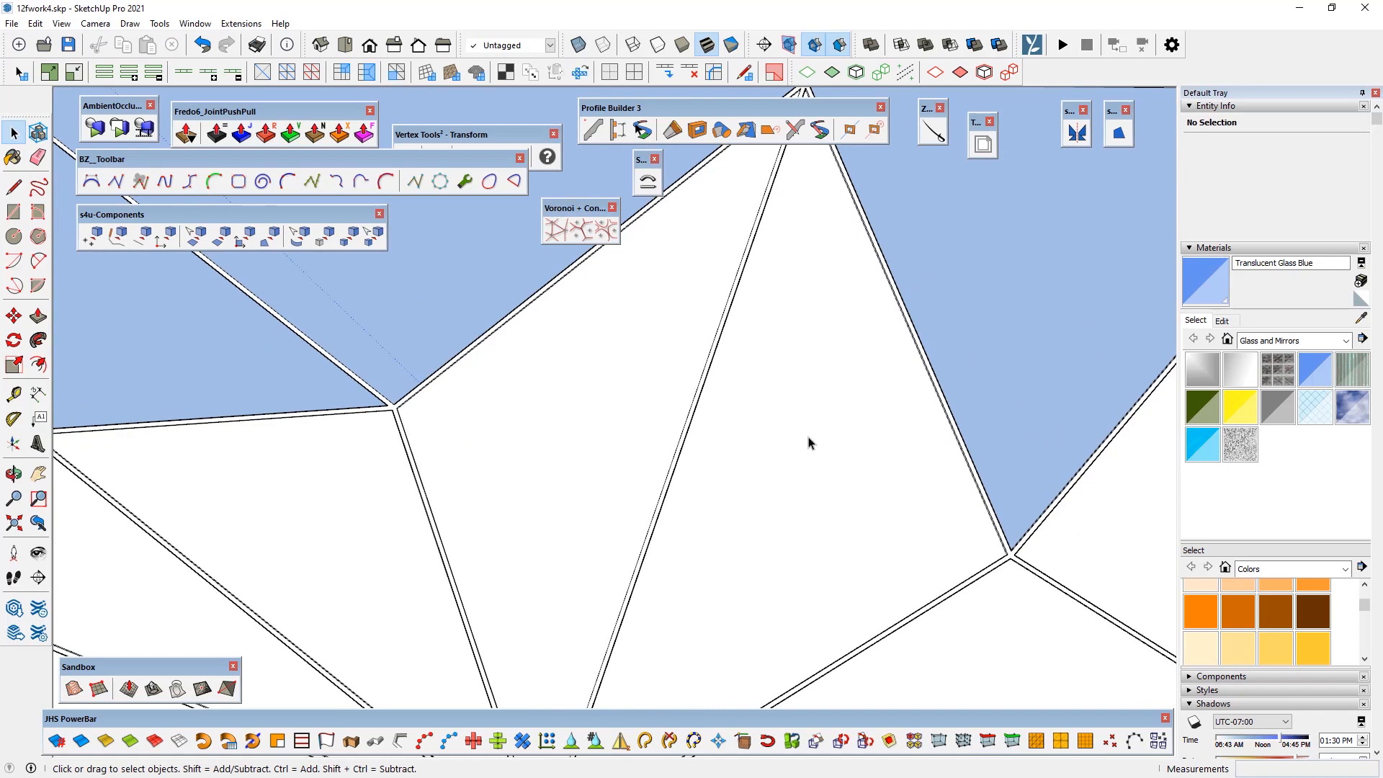
{"action": "scroll", "coordinate": [749, 360], "scroll_direction": "up", "scroll_amount": 3}
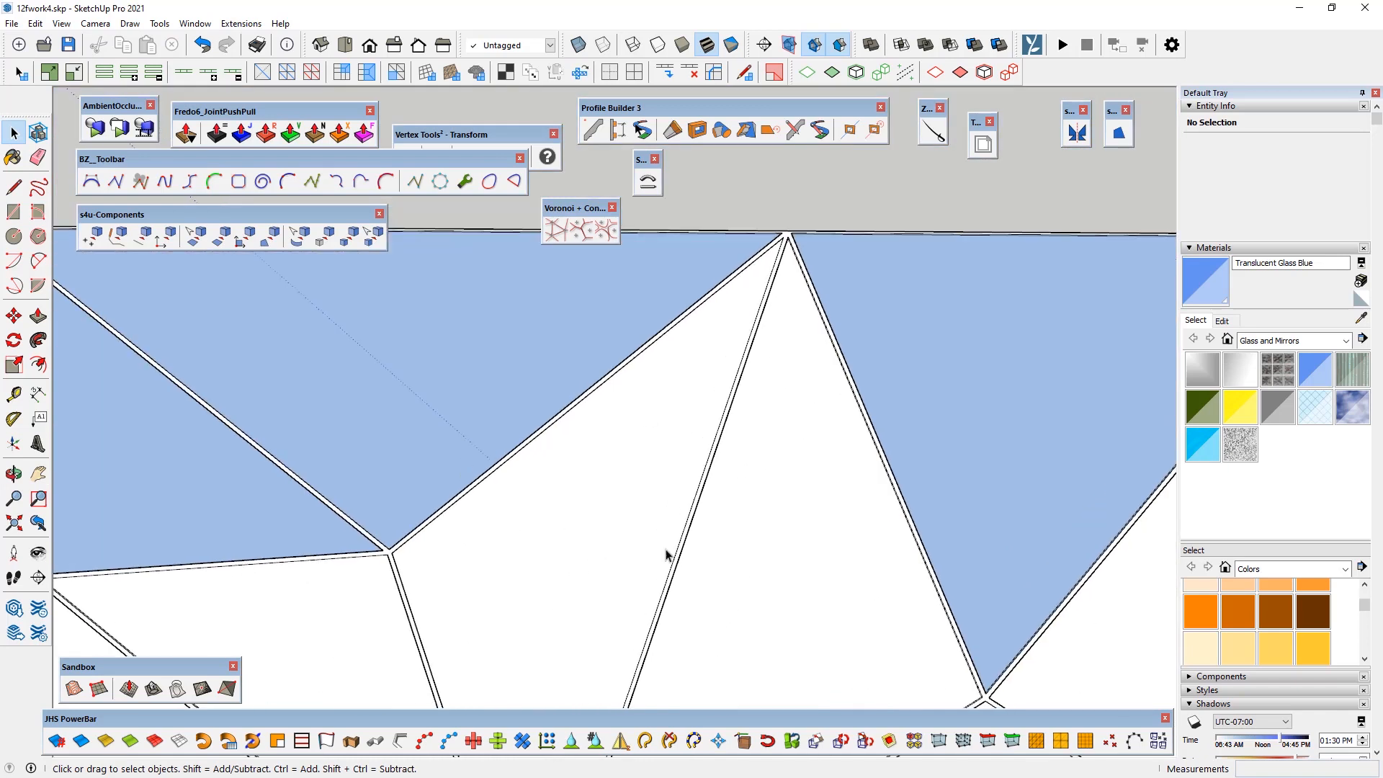
{"action": "scroll", "coordinate": [389, 559], "scroll_direction": "up", "scroll_amount": 3}
{"action": "scroll", "coordinate": [431, 558], "scroll_direction": "up", "scroll_amount": 2}
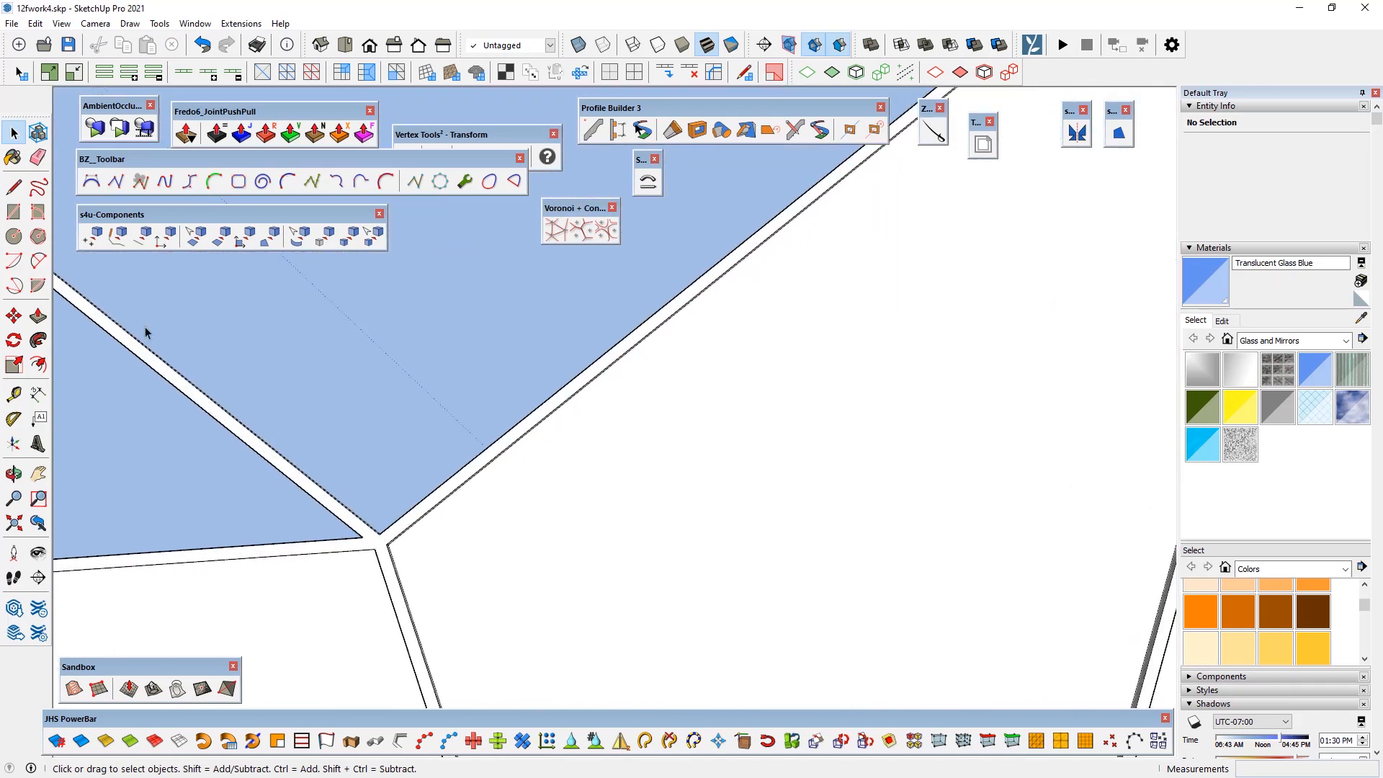
{"action": "left_click", "coordinate": [13, 187]}
{"action": "scroll", "coordinate": [401, 540], "scroll_direction": "up", "scroll_amount": 2}
{"action": "scroll", "coordinate": [375, 544], "scroll_direction": "up", "scroll_amount": 2}
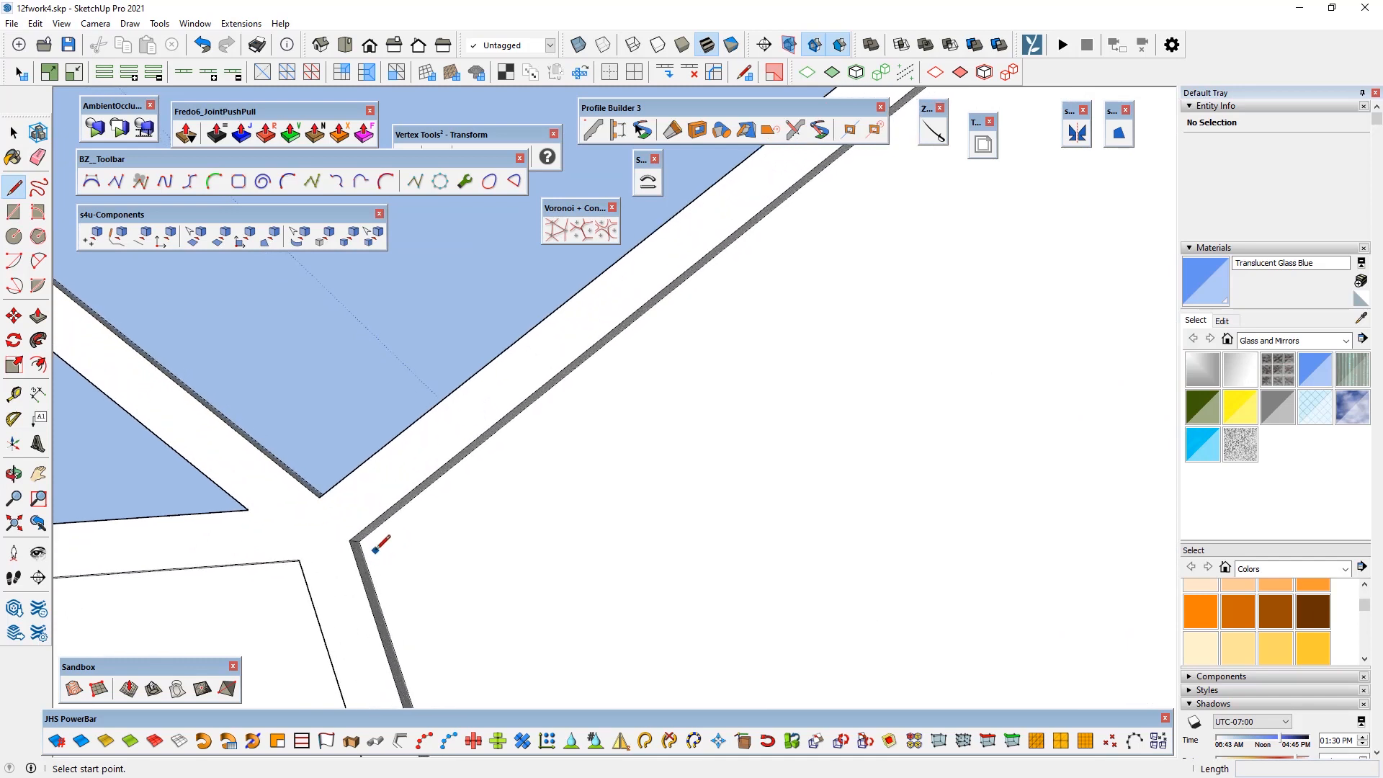
{"action": "left_click", "coordinate": [357, 540]}
{"action": "scroll", "coordinate": [209, 533], "scroll_direction": "down", "scroll_amount": 4}
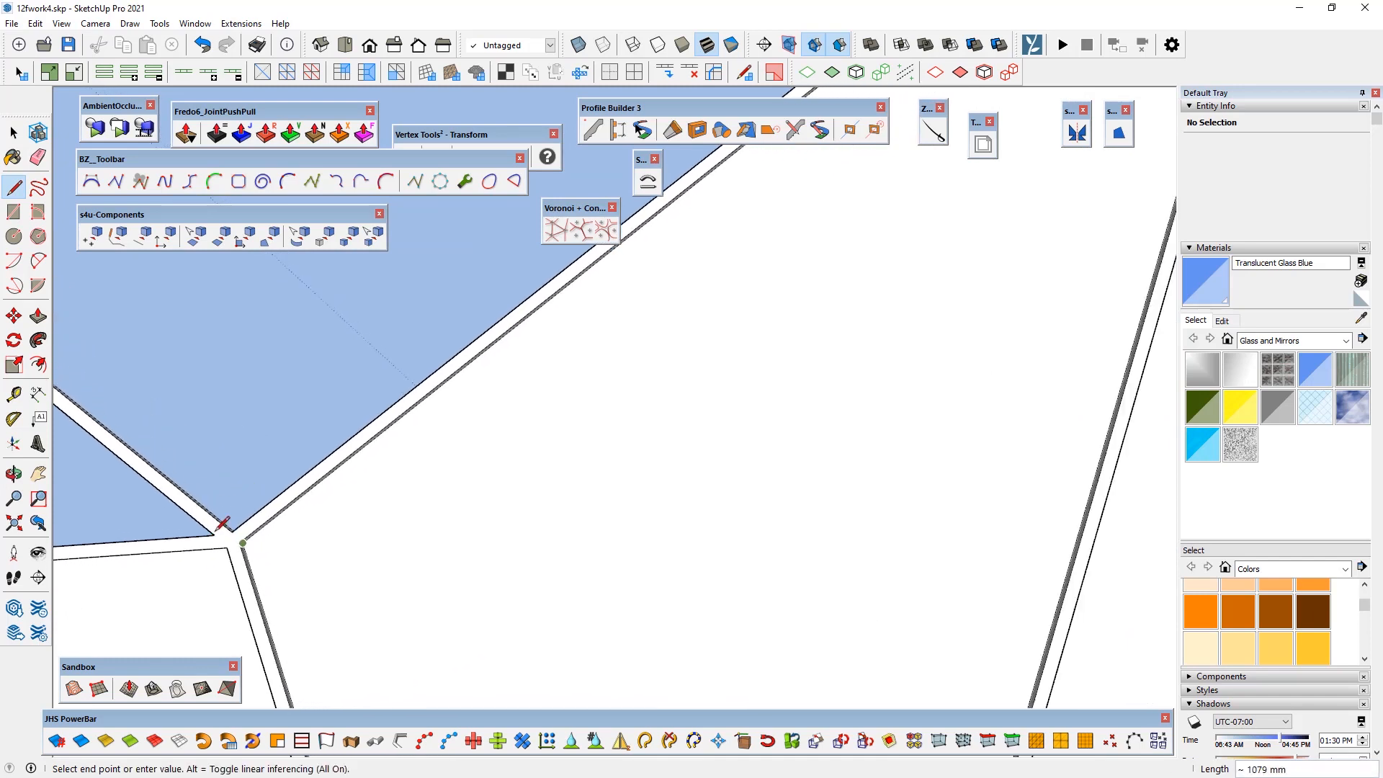
{"action": "scroll", "coordinate": [757, 540], "scroll_direction": "up", "scroll_amount": 3}
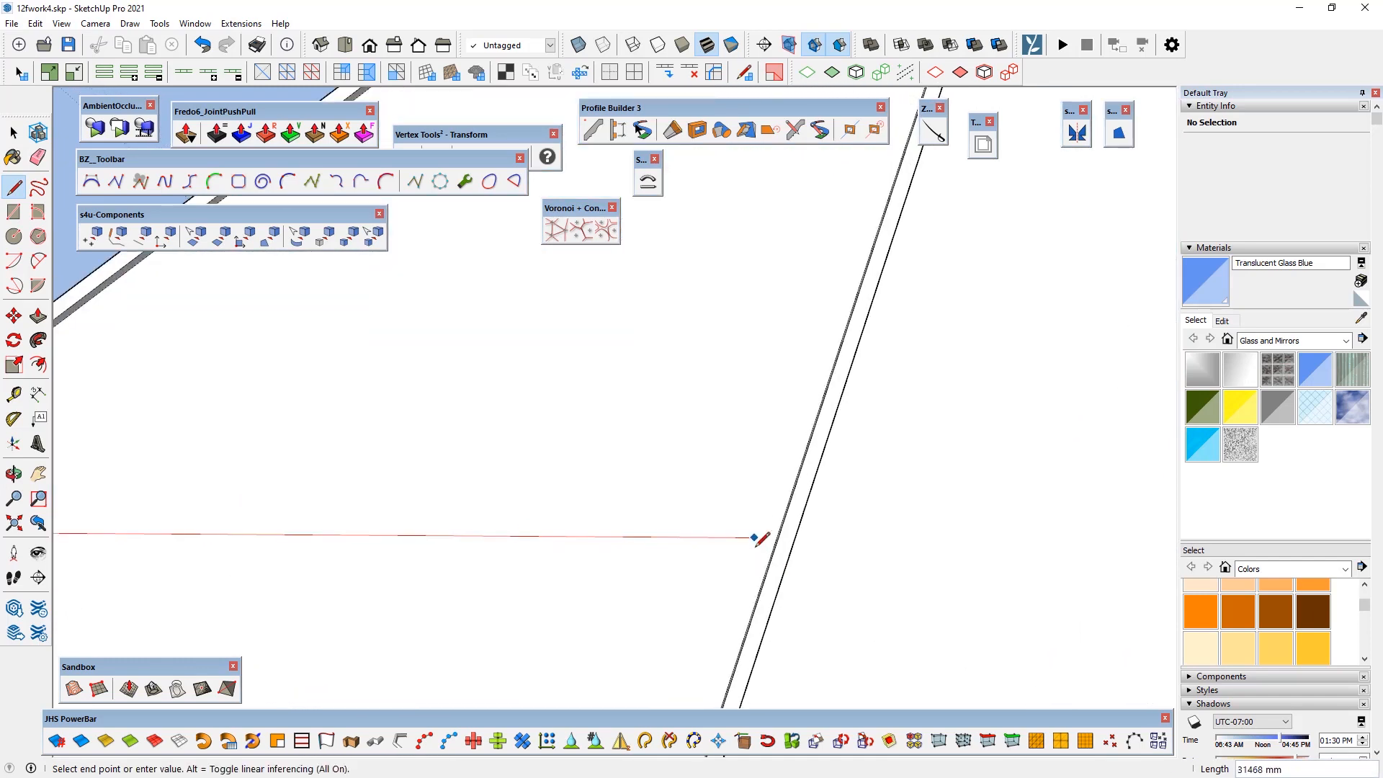
{"action": "middle_click_drag", "start_coordinate": [659, 525], "coordinate": [838, 446]}
{"action": "left_click", "coordinate": [830, 448]}
{"action": "scroll", "coordinate": [628, 497], "scroll_direction": "down", "scroll_amount": 5}
{"action": "middle_click_drag", "start_coordinate": [627, 497], "coordinate": [464, 479]}
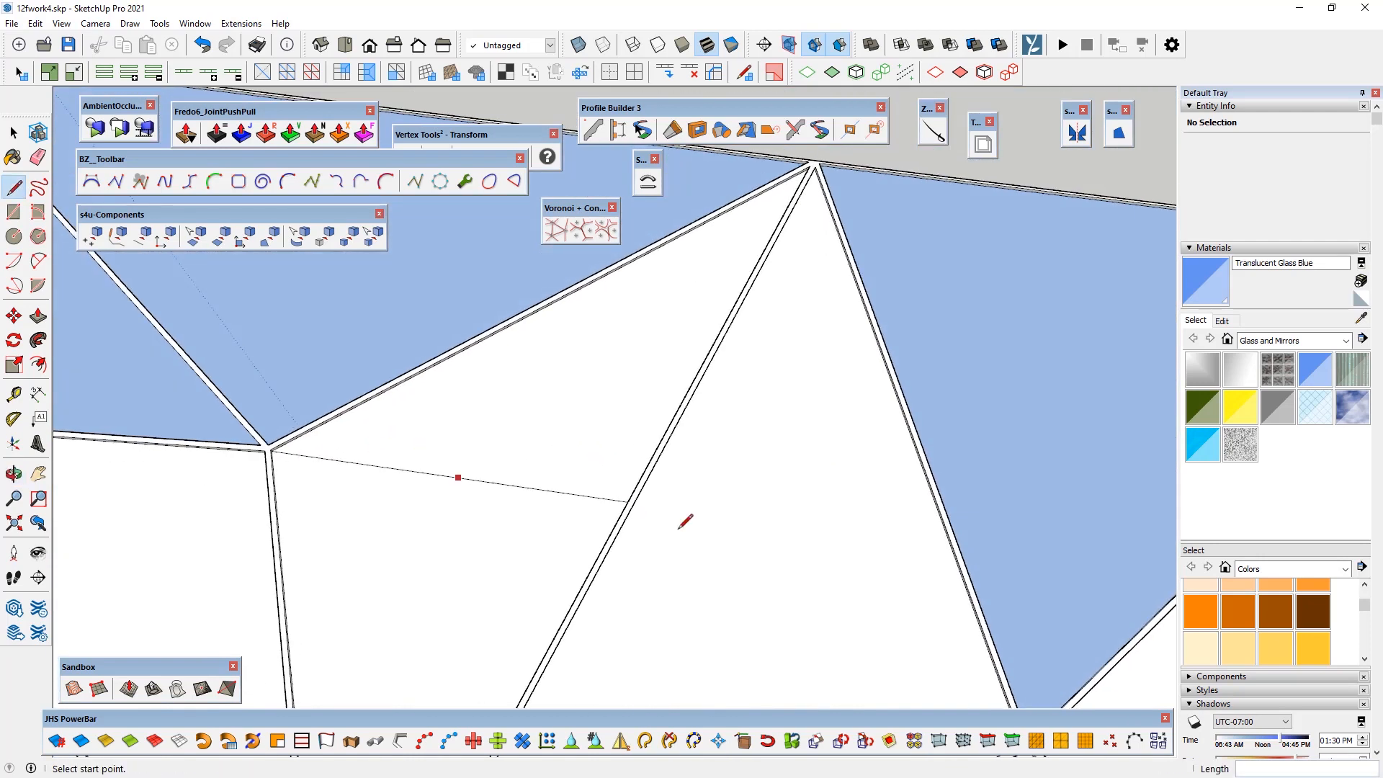
Step: Continue the dividing line from the other side of the strut across the adjacent tall triangle to the frame beside the last glass panel
{"action": "scroll", "coordinate": [679, 526], "scroll_direction": "up", "scroll_amount": 4}
{"action": "middle_click_drag", "start_coordinate": [629, 490], "coordinate": [552, 439]}
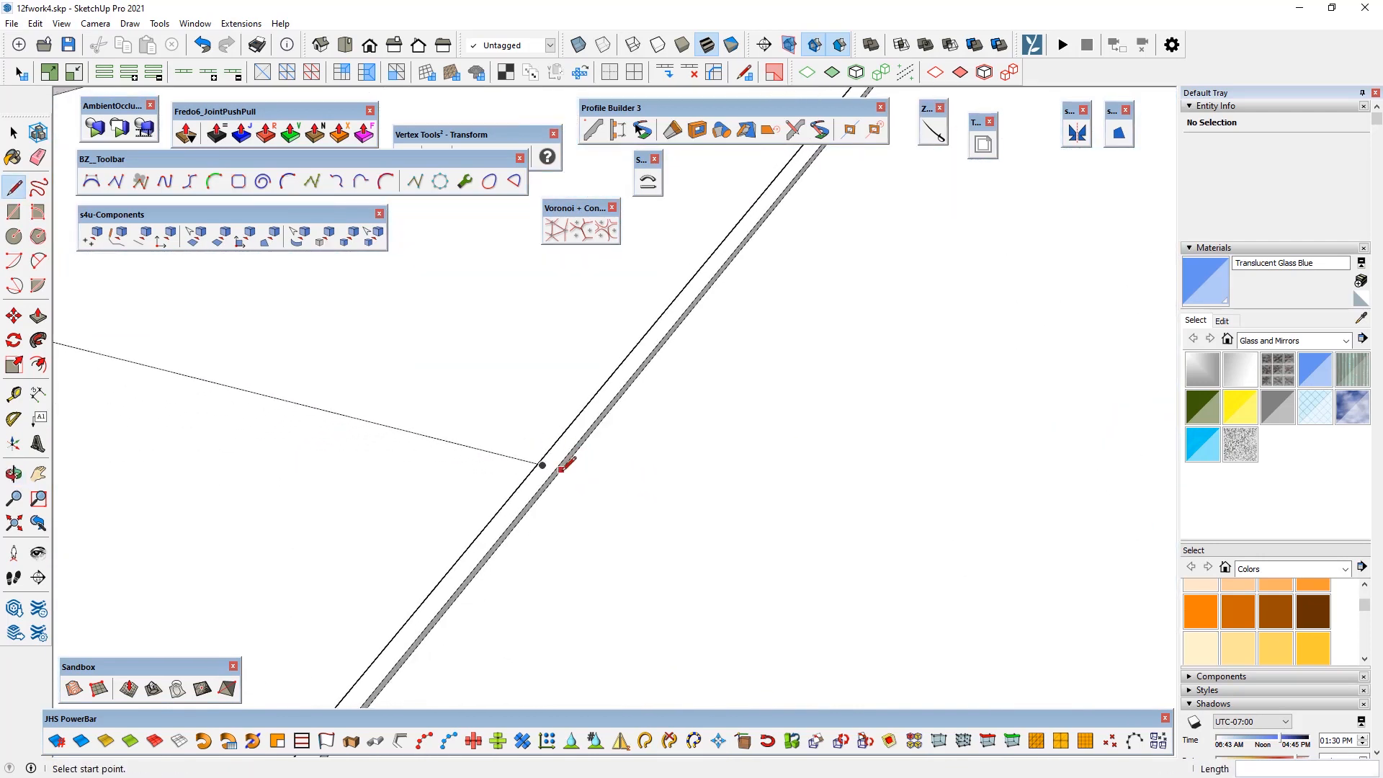
{"action": "left_click", "coordinate": [561, 468]}
{"action": "scroll", "coordinate": [716, 494], "scroll_direction": "up", "scroll_amount": 5}
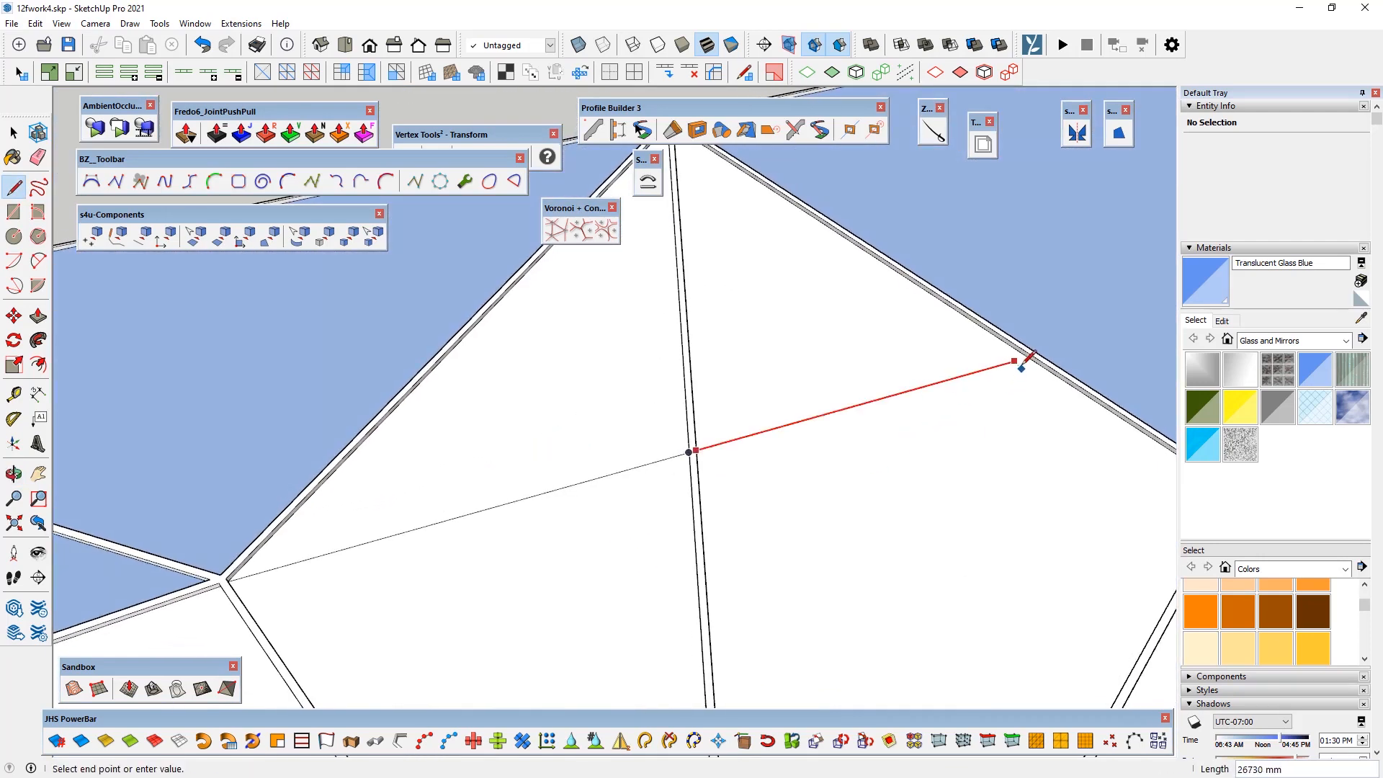
{"action": "left_click", "coordinate": [1026, 354]}
{"action": "middle_click_drag", "start_coordinate": [796, 410], "coordinate": [632, 494]}
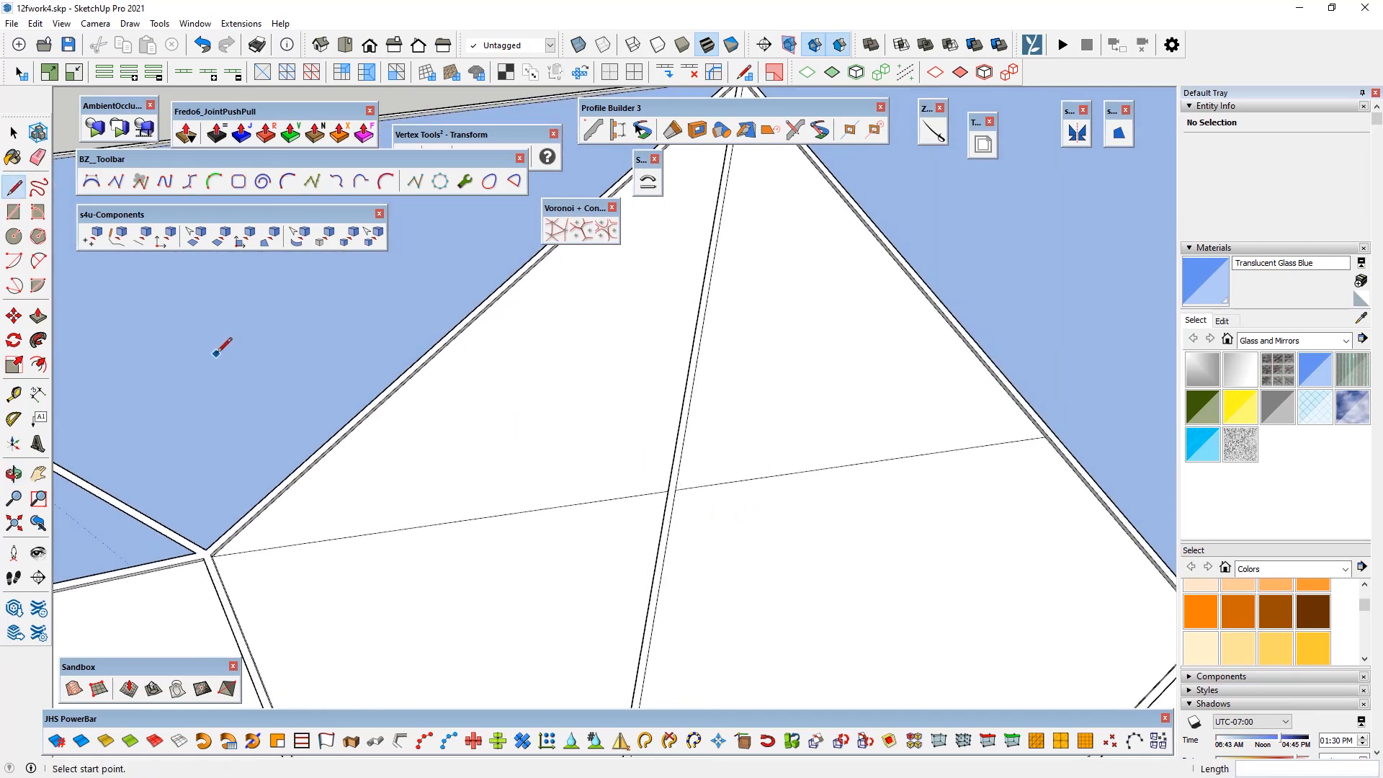
Step: Offset the outlines of the two upper triangles above the dividing line inward by the same narrow frame distance
{"action": "key", "text": "f"}
{"action": "left_click", "coordinate": [425, 525]}
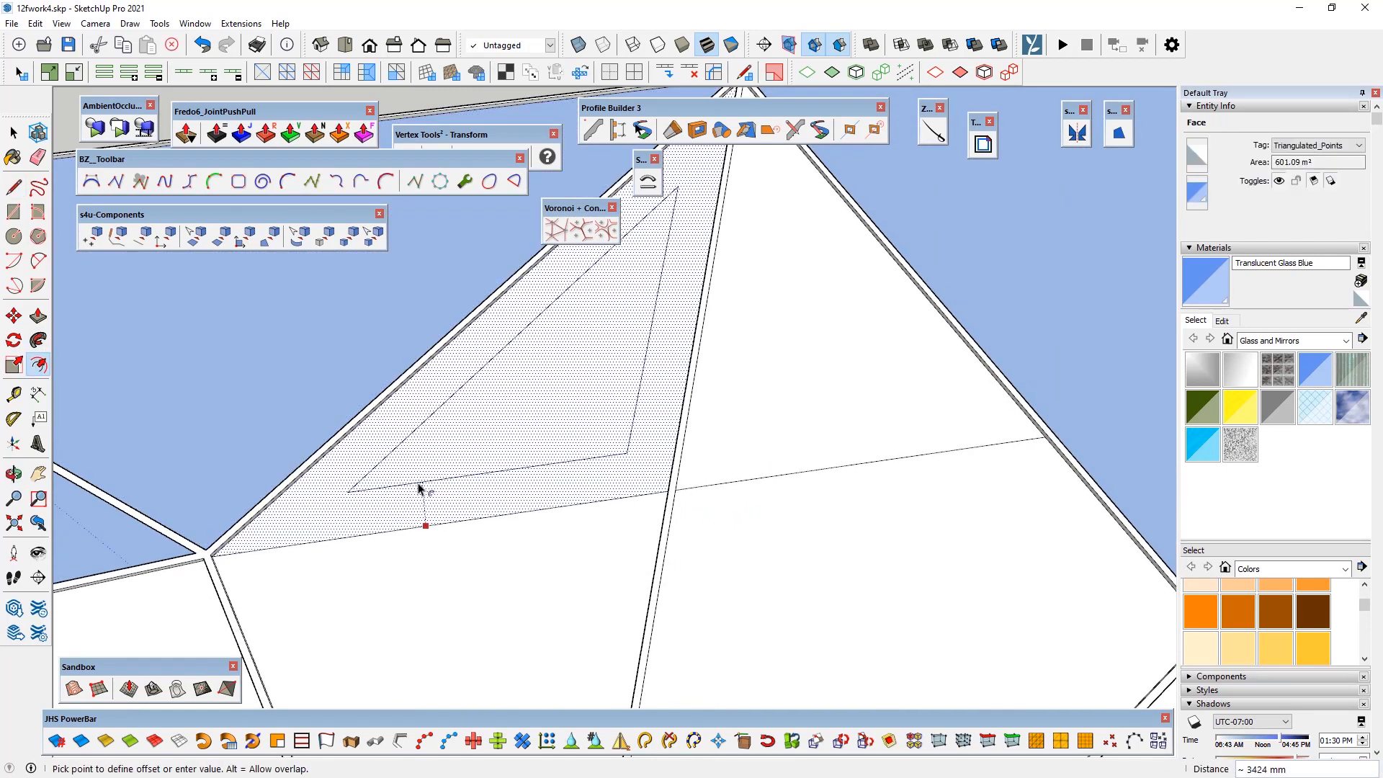
{"action": "key", "text": "Return"}
{"action": "left_click", "coordinate": [776, 474]}
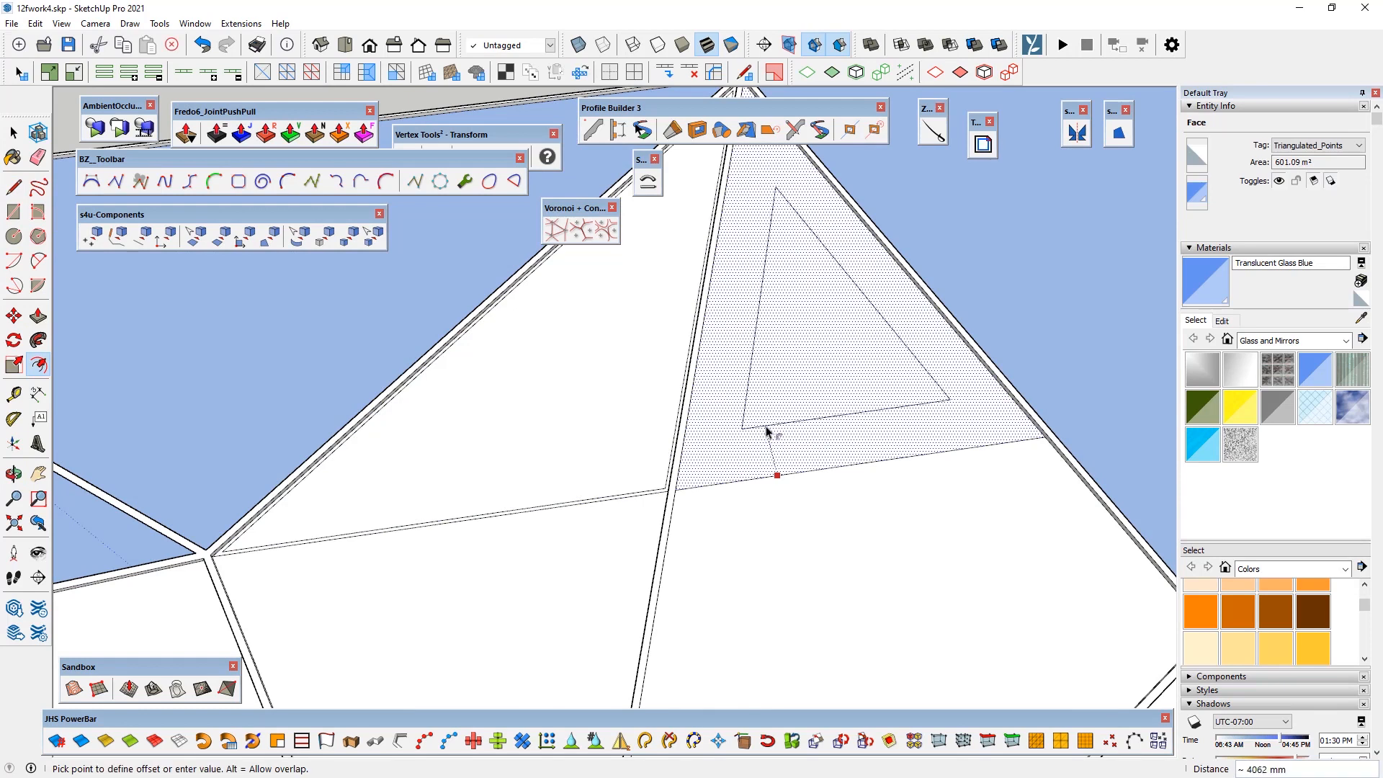
{"action": "key", "text": "Return"}
Step: Push/Pull the frame strip of the first upper triangle above the dividing line up to the surrounding frame and clean up the seam edges
{"action": "middle_click_drag", "start_coordinate": [767, 432], "coordinate": [596, 506]}
{"action": "scroll", "coordinate": [208, 501], "scroll_direction": "up", "scroll_amount": 5}
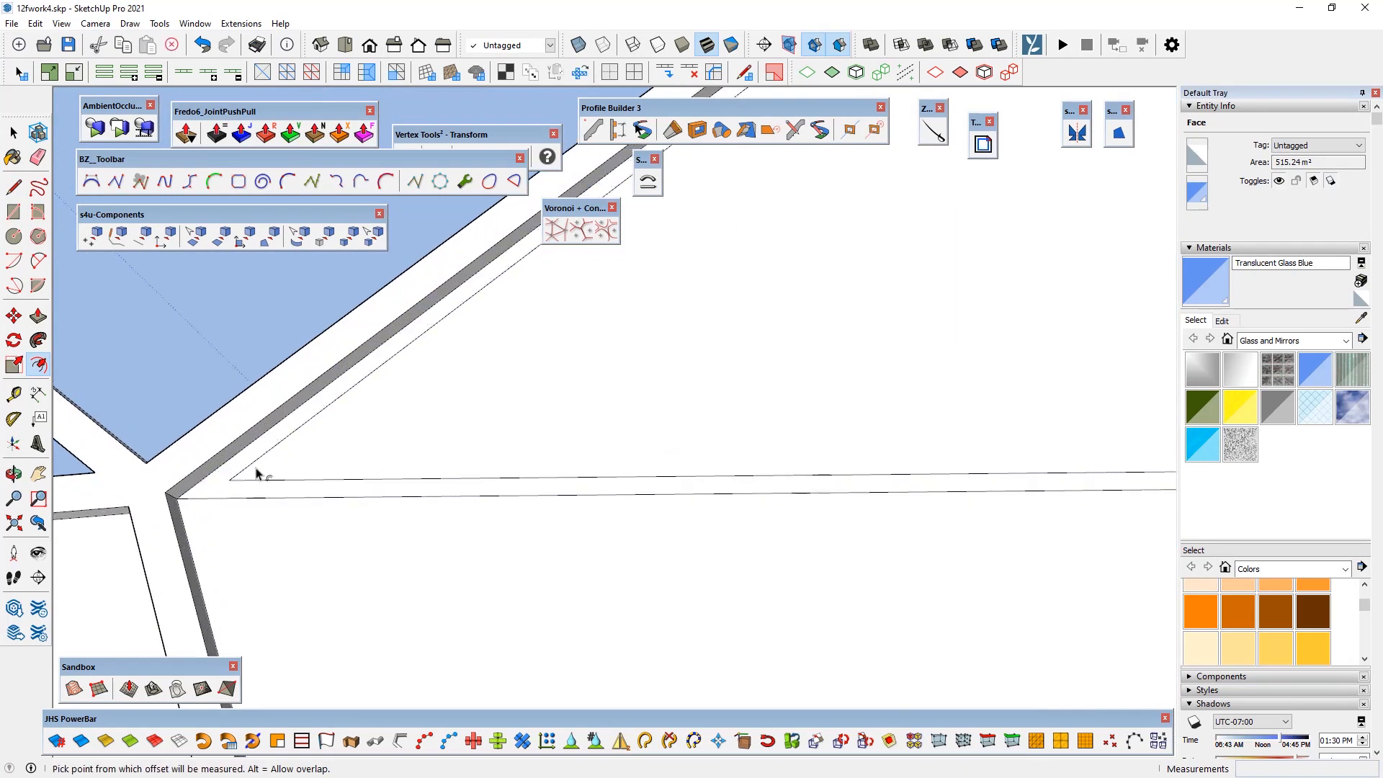
{"action": "middle_click_drag", "start_coordinate": [255, 471], "coordinate": [207, 373]}
{"action": "left_click", "coordinate": [38, 315]}
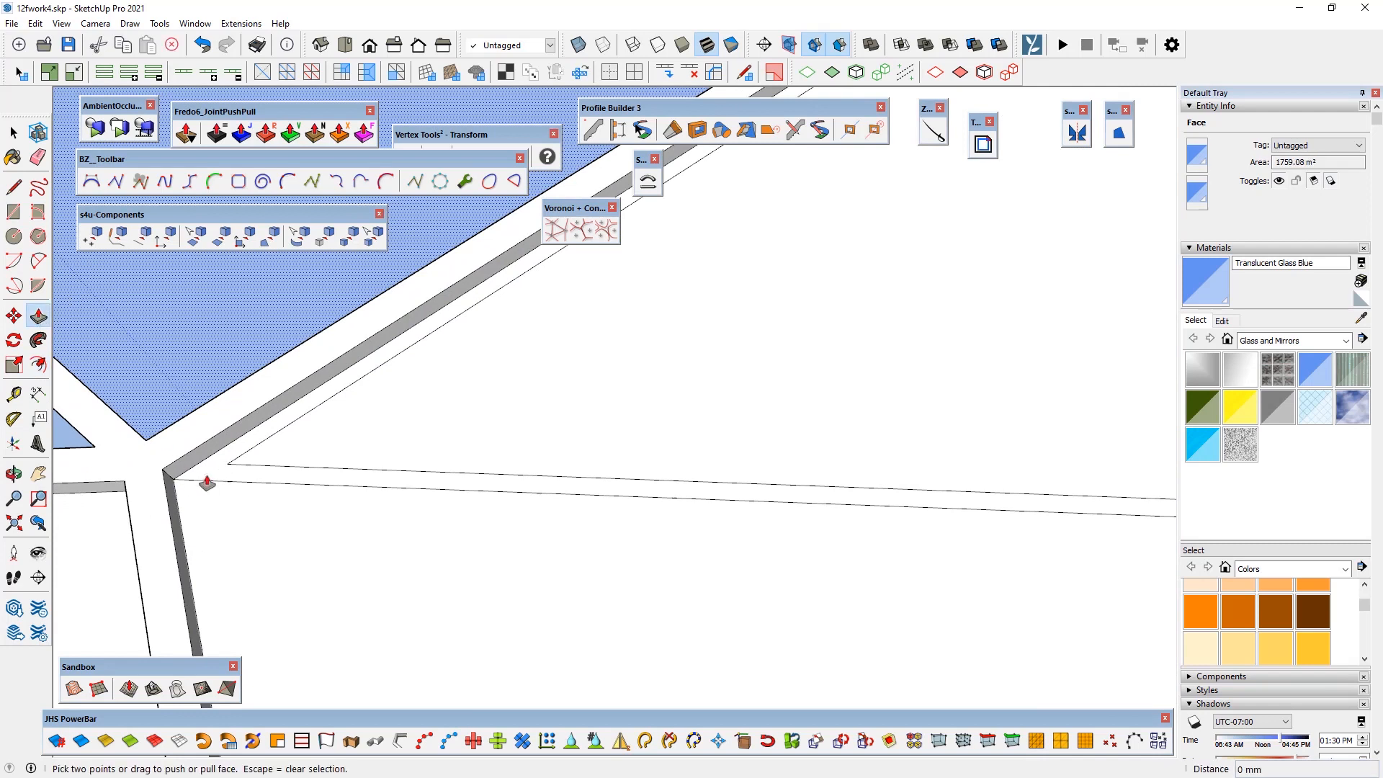
{"action": "left_click_drag", "start_coordinate": [211, 475], "coordinate": [193, 444]}
{"action": "key", "text": "e"}
{"action": "scroll", "coordinate": [157, 504], "scroll_direction": "down", "scroll_amount": 2}
{"action": "scroll", "coordinate": [156, 504], "scroll_direction": "down", "scroll_amount": 2}
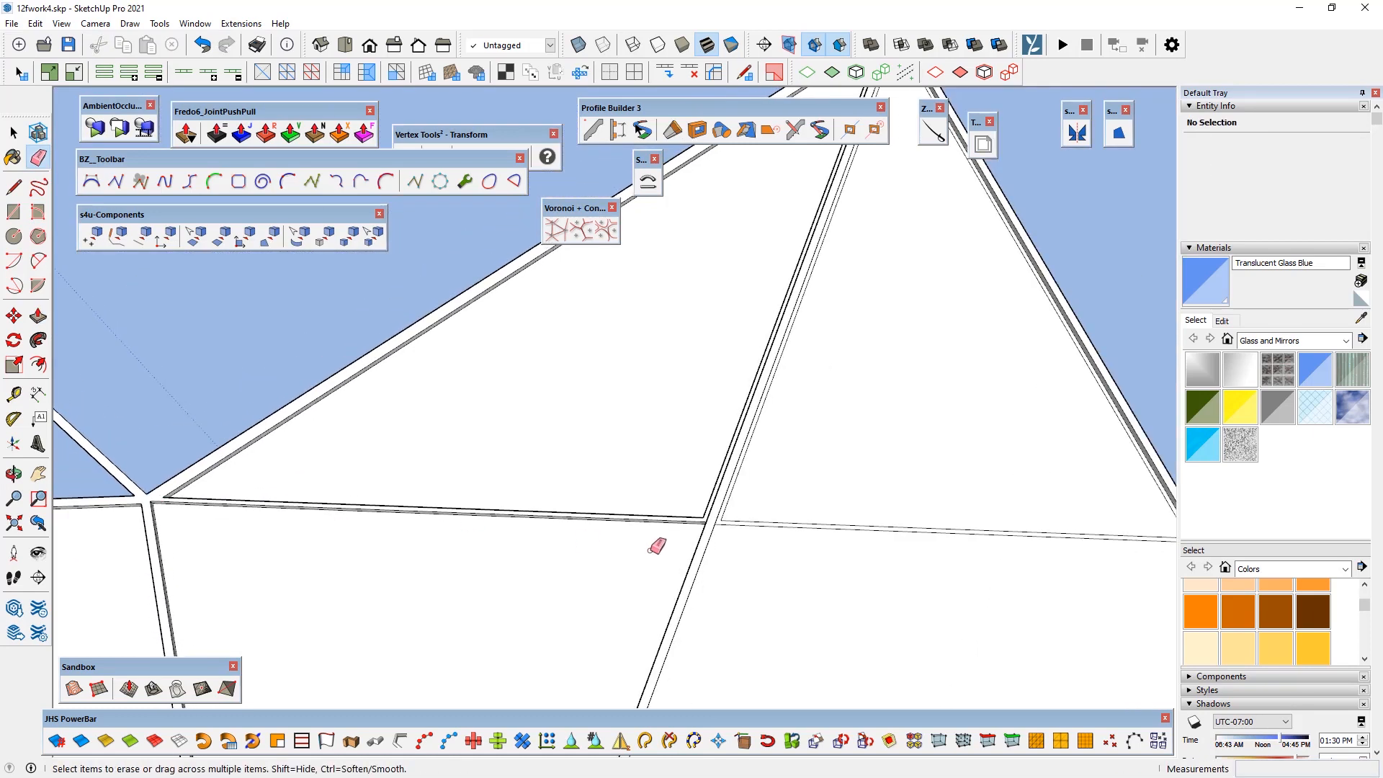
Step: Push/Pull the adjacent upper triangle's frame strip about 391 mm up to the surrounding frame and erase the leftover seam edge
{"action": "scroll", "coordinate": [792, 486], "scroll_direction": "up", "scroll_amount": 4}
{"action": "middle_click_drag", "start_coordinate": [753, 518], "coordinate": [600, 369]}
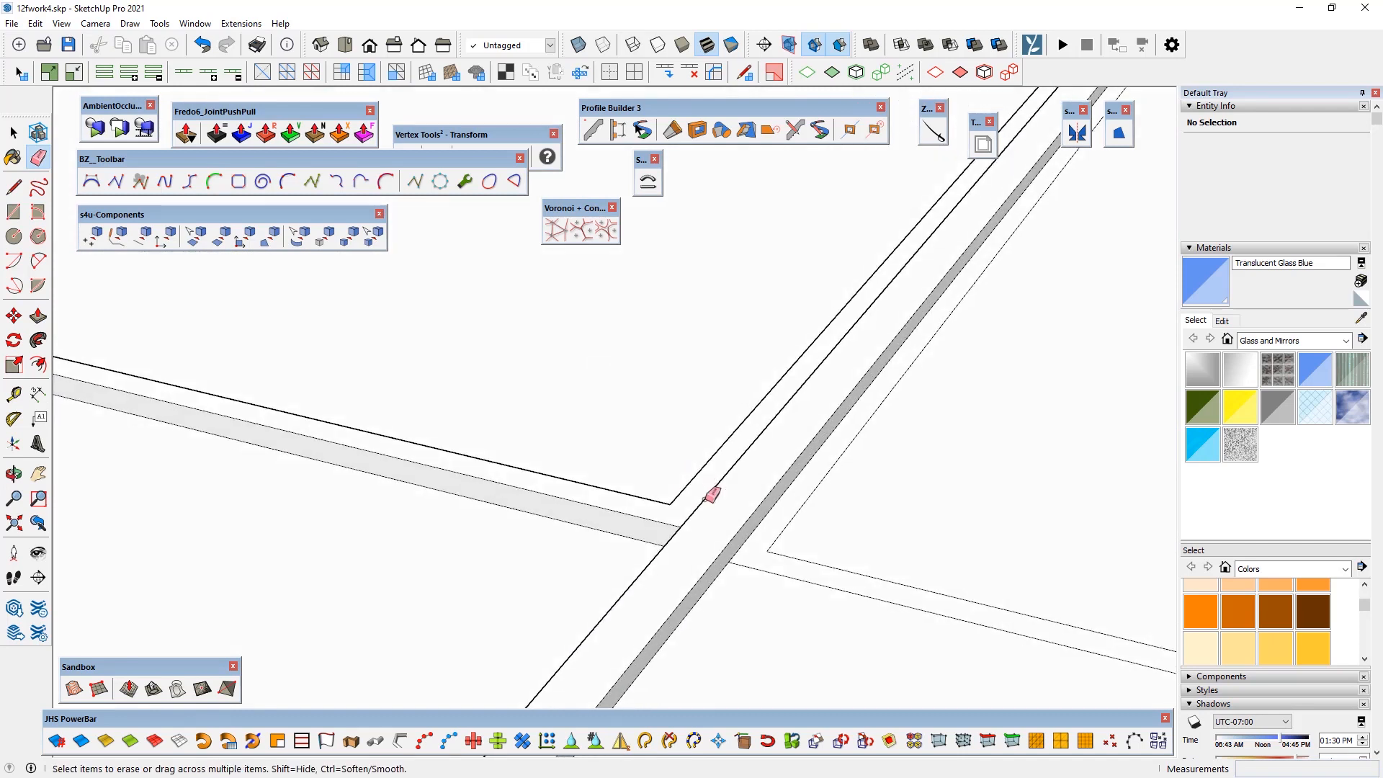
{"action": "key", "text": "p"}
{"action": "left_click", "coordinate": [747, 549]}
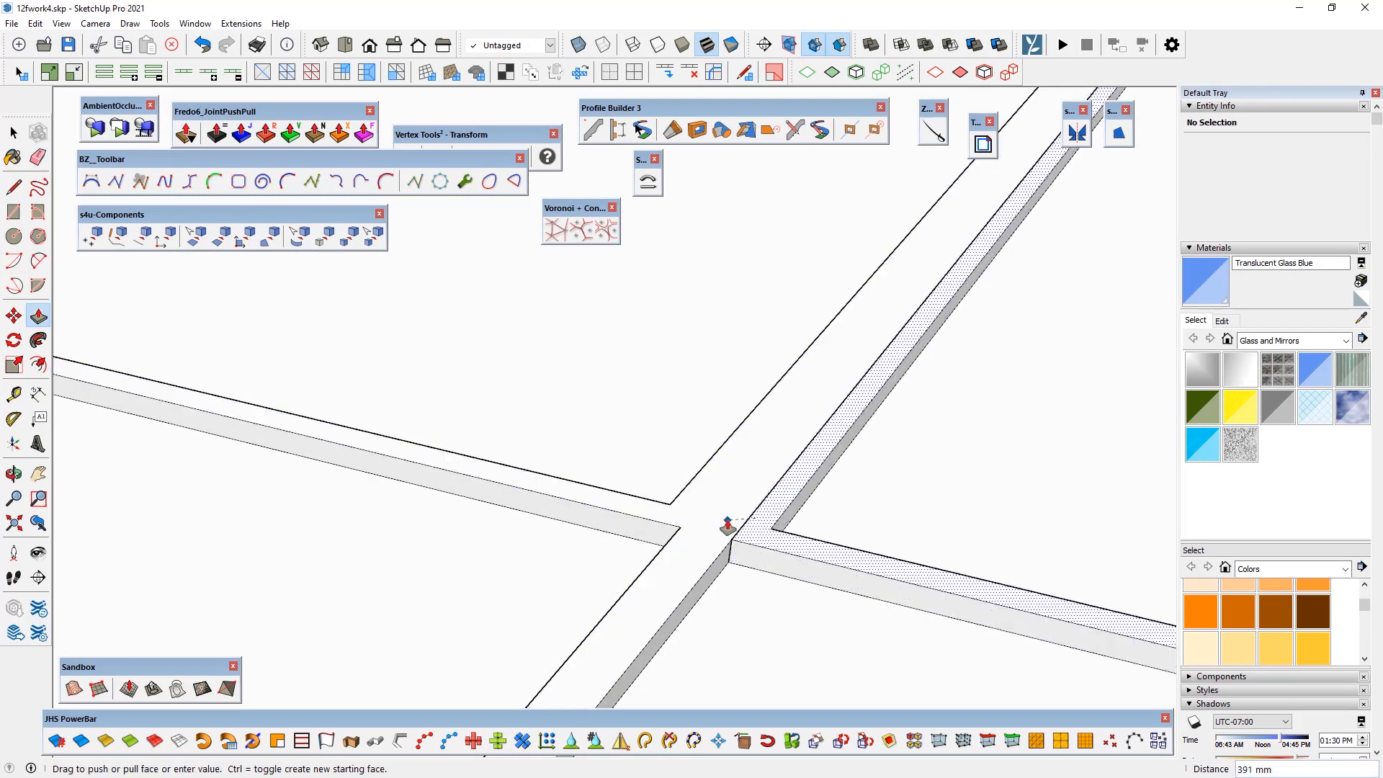
{"action": "left_click", "coordinate": [728, 531]}
{"action": "left_click", "coordinate": [39, 157]}
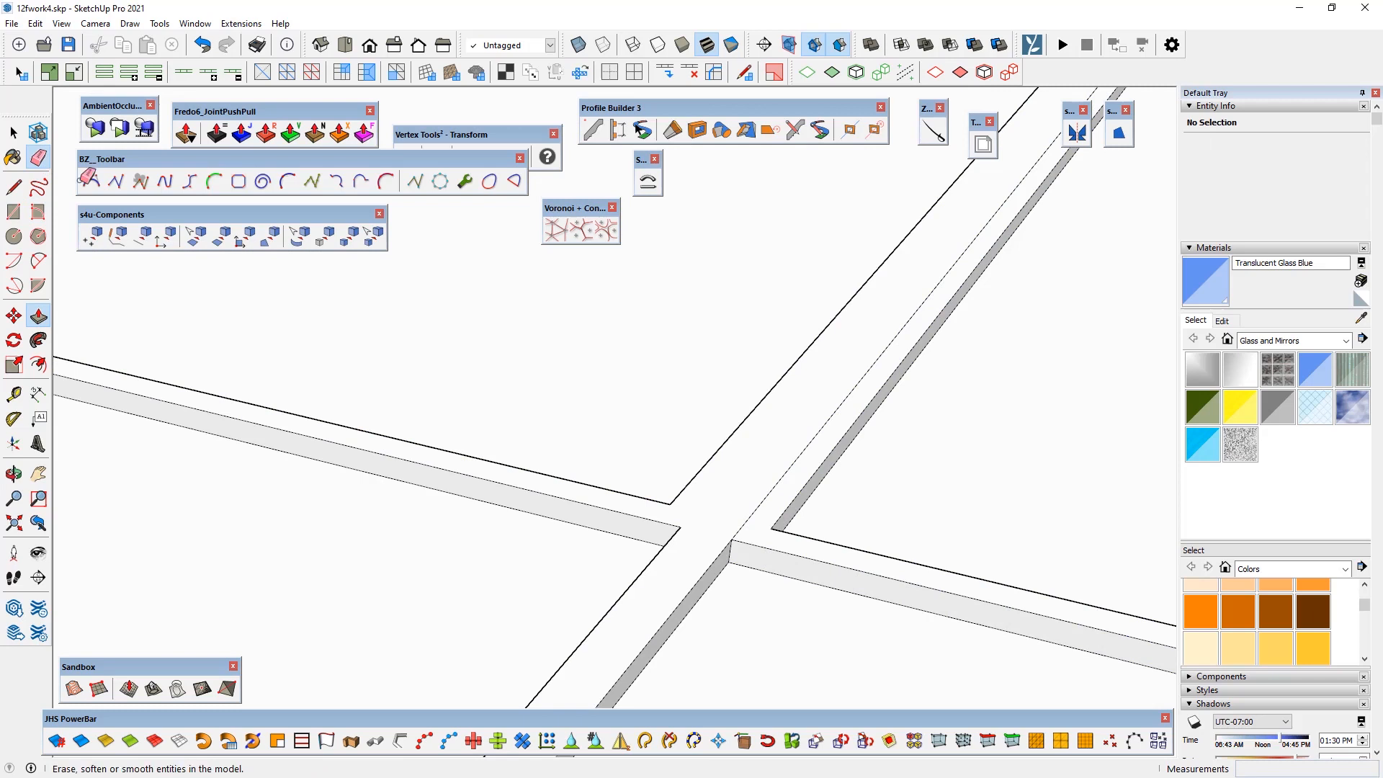
{"action": "scroll", "coordinate": [617, 524], "scroll_direction": "down", "scroll_amount": 6}
{"action": "scroll", "coordinate": [611, 528], "scroll_direction": "down", "scroll_amount": 3}
{"action": "mouse_move", "coordinate": [612, 532]}
{"action": "middle_mouse_down"}
{"action": "mouse_move", "coordinate": [660, 596]}
{"action": "mouse_move", "coordinate": [710, 565]}
{"action": "middle_mouse_up"}
{"action": "scroll", "coordinate": [652, 526], "scroll_direction": "up", "scroll_amount": 4}
{"action": "middle_click_drag", "start_coordinate": [648, 525], "coordinate": [591, 530]}
Step: Select both triangular panels above the dividing line and paint them with Translucent Glass Blue
{"action": "key", "text": "space"}
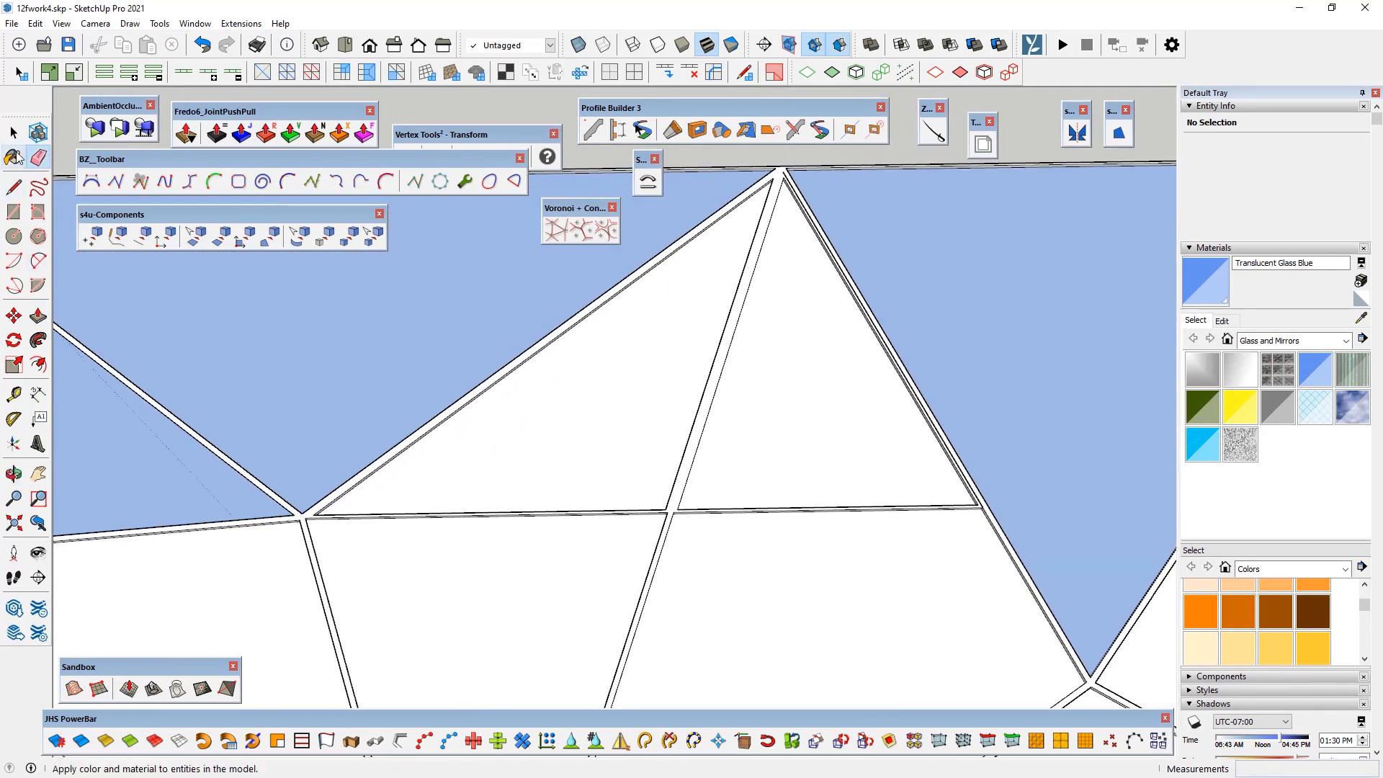
{"action": "left_click", "coordinate": [547, 496]}
{"action": "left_click", "coordinate": [803, 441], "text": "shift"}
{"action": "key", "text": "b"}
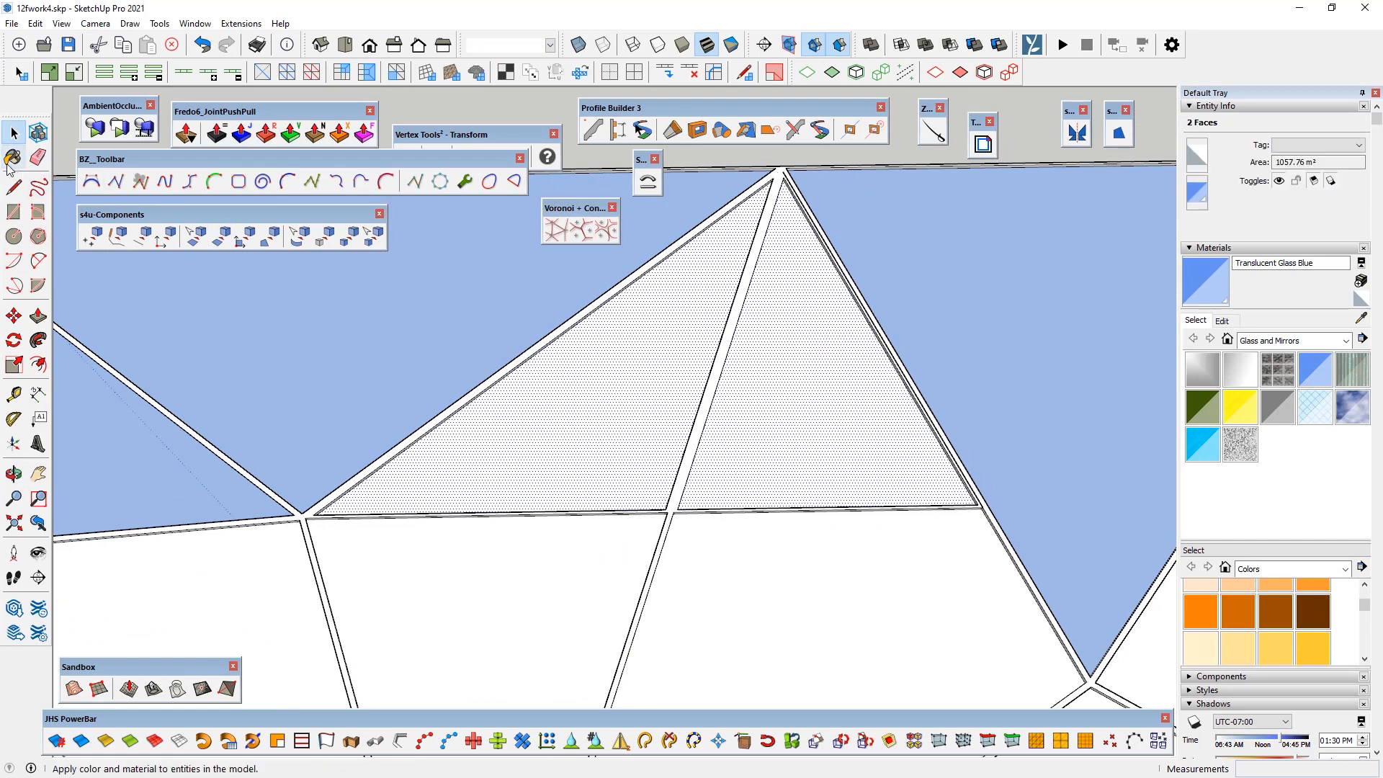
{"action": "left_click", "coordinate": [553, 432]}
{"action": "scroll", "coordinate": [553, 432], "scroll_direction": "down", "scroll_amount": 3}
{"action": "mouse_move", "coordinate": [553, 432]}
{"action": "middle_mouse_down"}
{"action": "mouse_move", "coordinate": [818, 447]}
{"action": "mouse_move", "coordinate": [571, 386]}
{"action": "mouse_move", "coordinate": [536, 503]}
{"action": "mouse_move", "coordinate": [459, 398]}
{"action": "middle_mouse_up"}
{"action": "scroll", "coordinate": [818, 448], "scroll_direction": "down", "scroll_amount": 3}
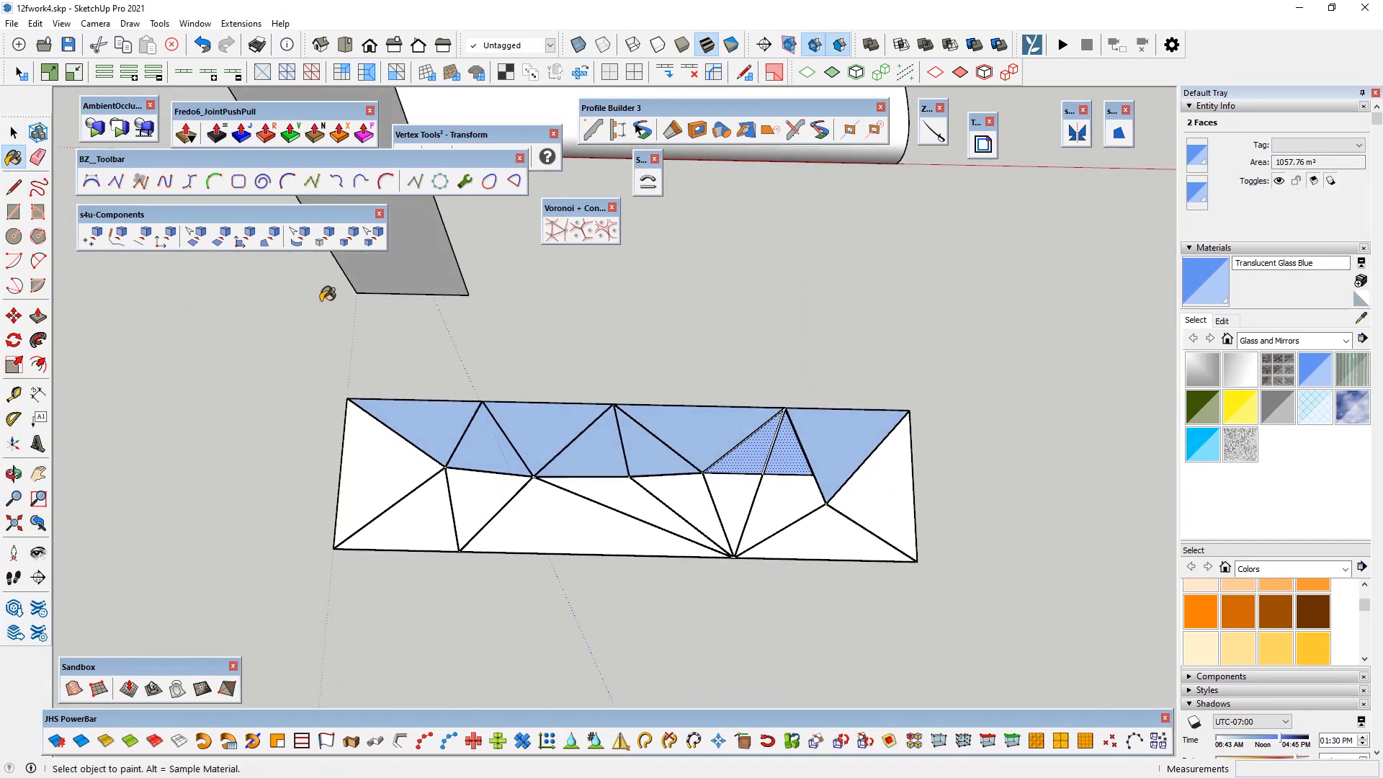
Step: Delete all the unpainted white faces below the glass panels so those frame openings are empty
{"action": "left_click", "coordinate": [13, 132]}
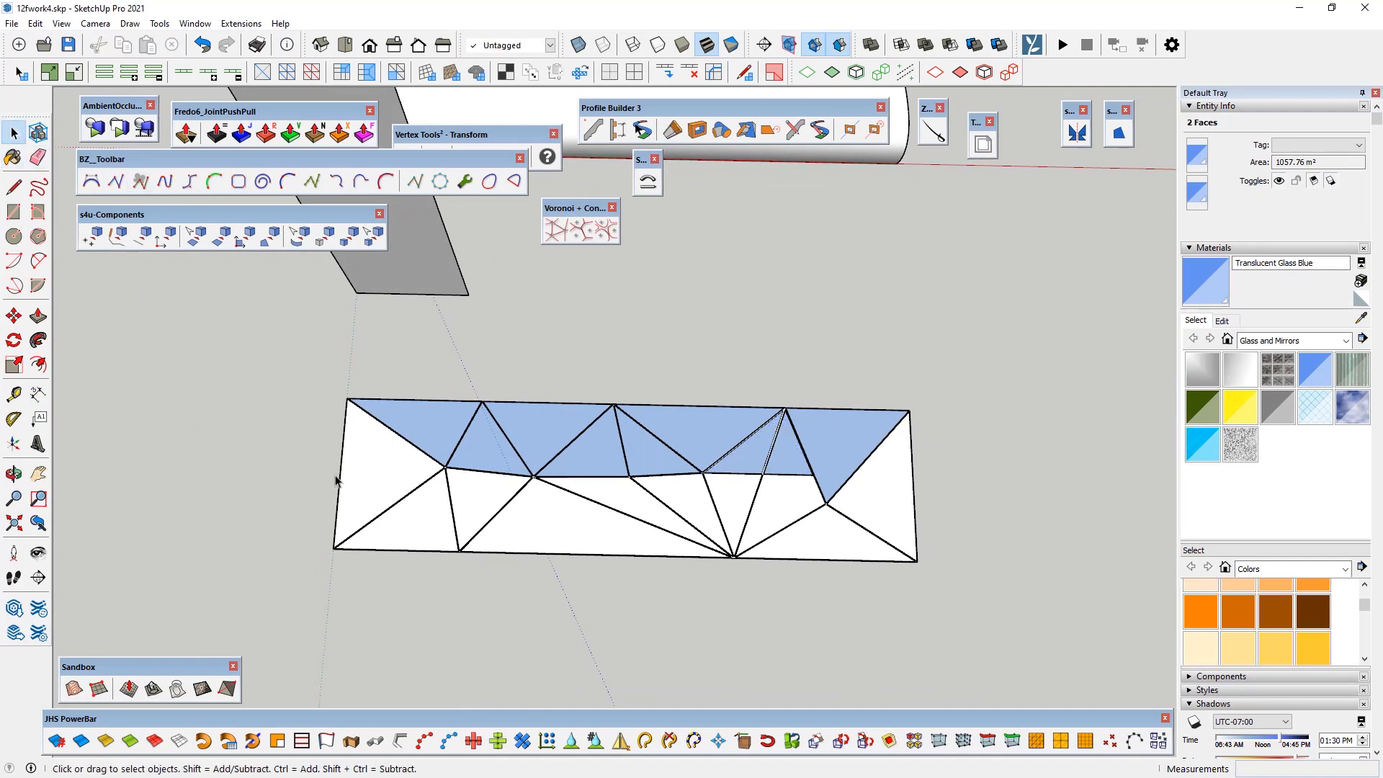
{"action": "left_click", "coordinate": [337, 477]}
{"action": "left_click", "coordinate": [424, 532]}
{"action": "key", "text": "Delete"}
{"action": "left_click", "coordinate": [486, 490]}
{"action": "key", "text": "Delete"}
{"action": "left_click", "coordinate": [542, 529]}
{"action": "key", "text": "Delete"}
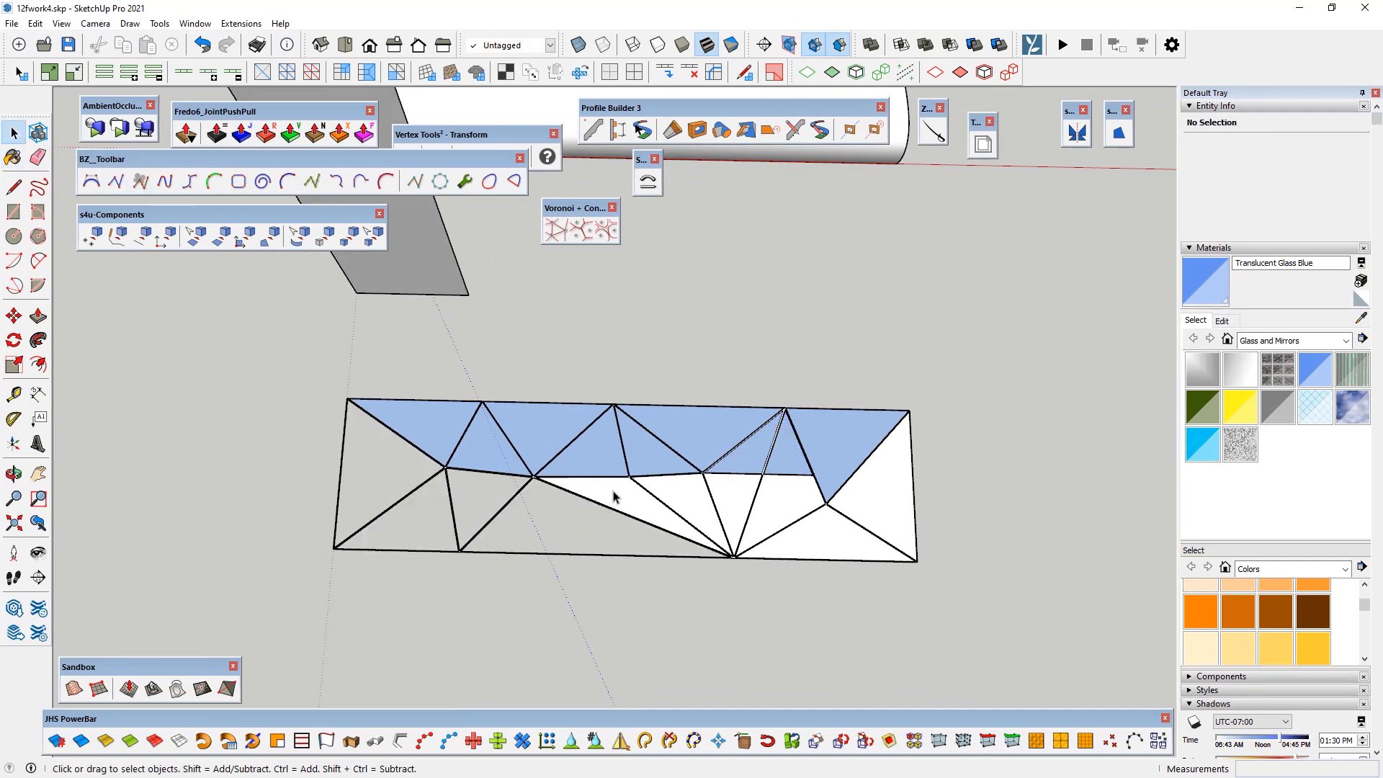
{"action": "left_click", "coordinate": [610, 492]}
{"action": "key", "text": "Delete"}
{"action": "left_click", "coordinate": [777, 509]}
{"action": "key", "text": "Delete"}
{"action": "left_click", "coordinate": [849, 546]}
{"action": "key", "text": "Delete"}
{"action": "left_click", "coordinate": [899, 515]}
{"action": "key", "text": "Delete"}
Step: Select the whole framed pattern with its glass panels and make it a group
{"action": "middle_click_drag", "start_coordinate": [525, 493], "coordinate": [594, 481]}
{"action": "left_click_drag", "start_coordinate": [249, 324], "coordinate": [966, 619]}
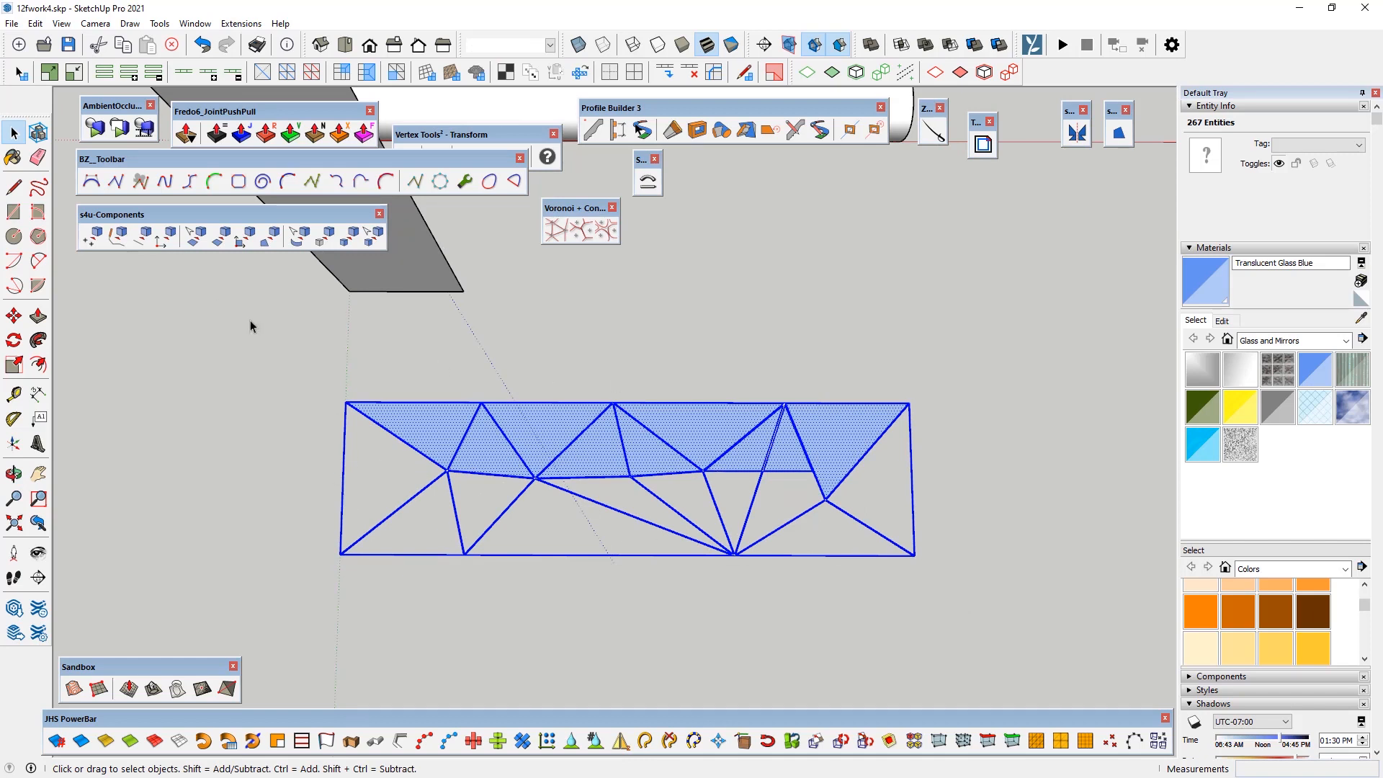
{"action": "right_click", "coordinate": [503, 433]}
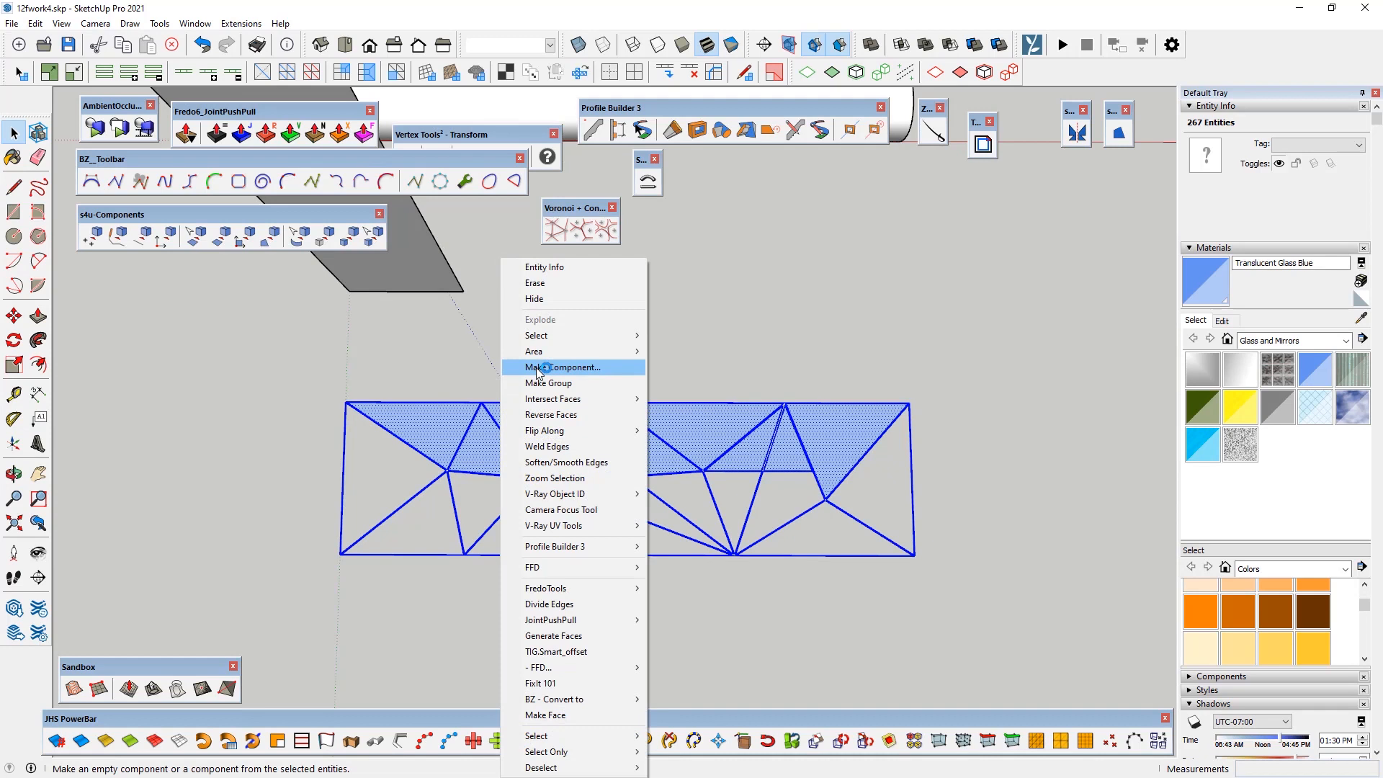
{"action": "left_click", "coordinate": [549, 383]}
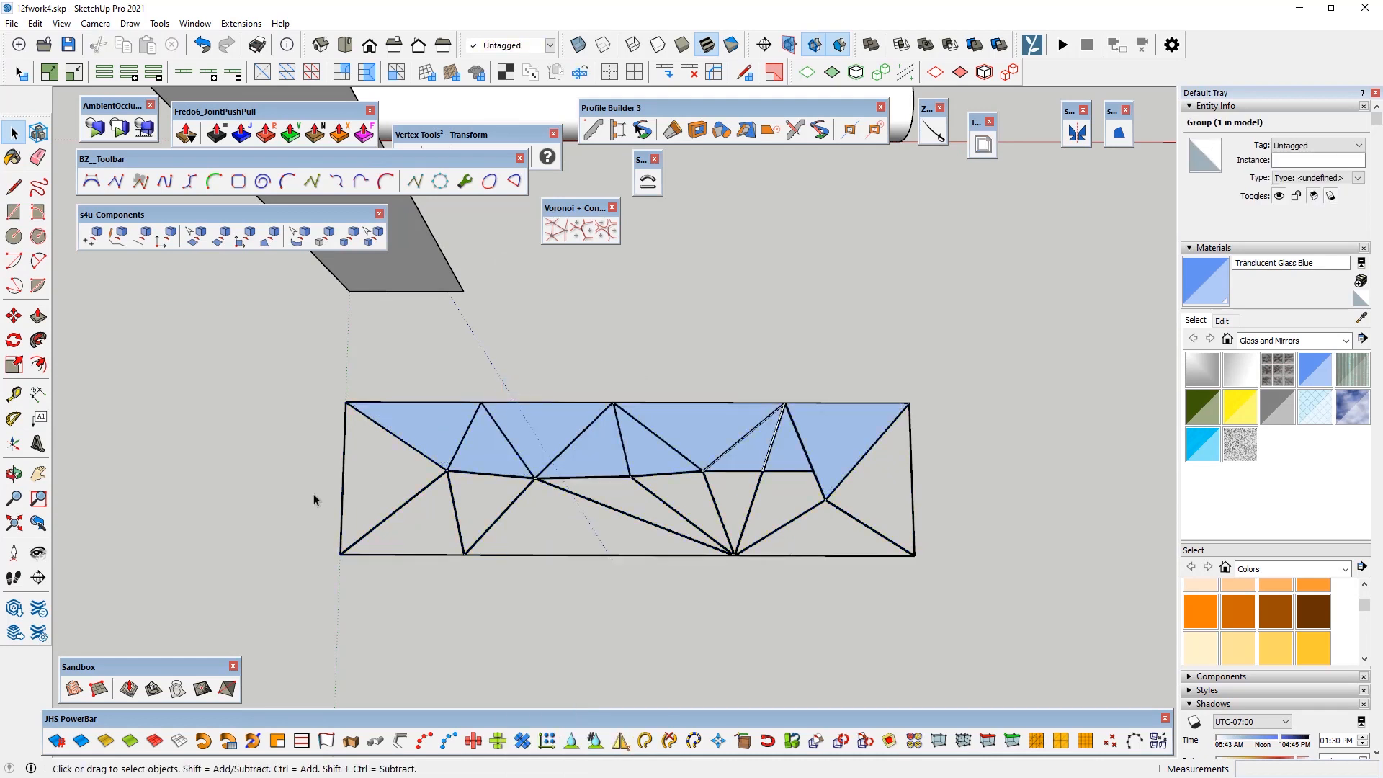
{"action": "left_click", "coordinate": [313, 494]}
Step: Copy the pattern group from its lower corner to the empty area beyond the end of the curved white strip
{"action": "scroll", "coordinate": [403, 508], "scroll_direction": "down", "scroll_amount": 4}
{"action": "left_click", "coordinate": [427, 496]}
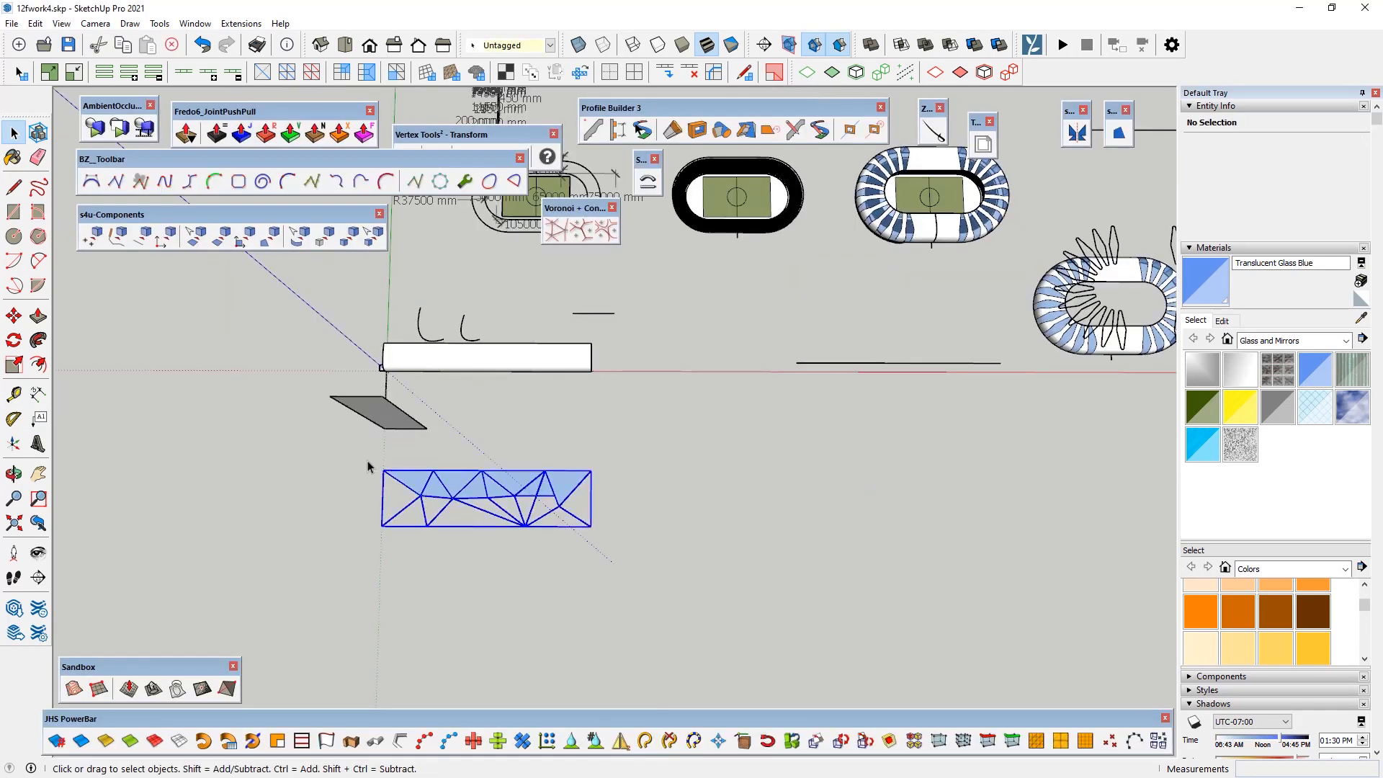
{"action": "left_click", "coordinate": [14, 315]}
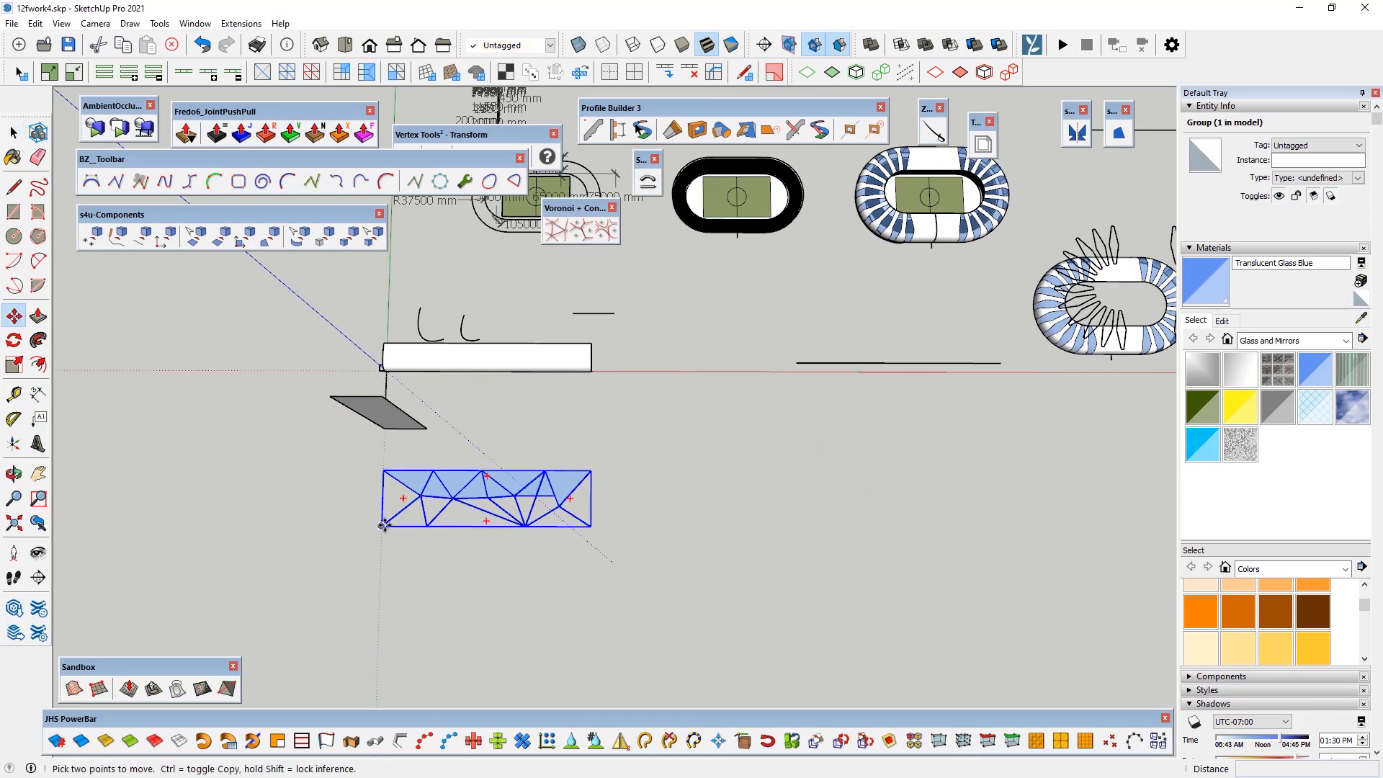
{"action": "key", "text": "ctrl"}
{"action": "left_click", "coordinate": [384, 526]}
{"action": "left_click", "coordinate": [660, 338]}
Step: Rotate the copied pattern group 90 degrees about its lower corner so it stands upright
{"action": "scroll", "coordinate": [706, 325], "scroll_direction": "up", "scroll_amount": 3}
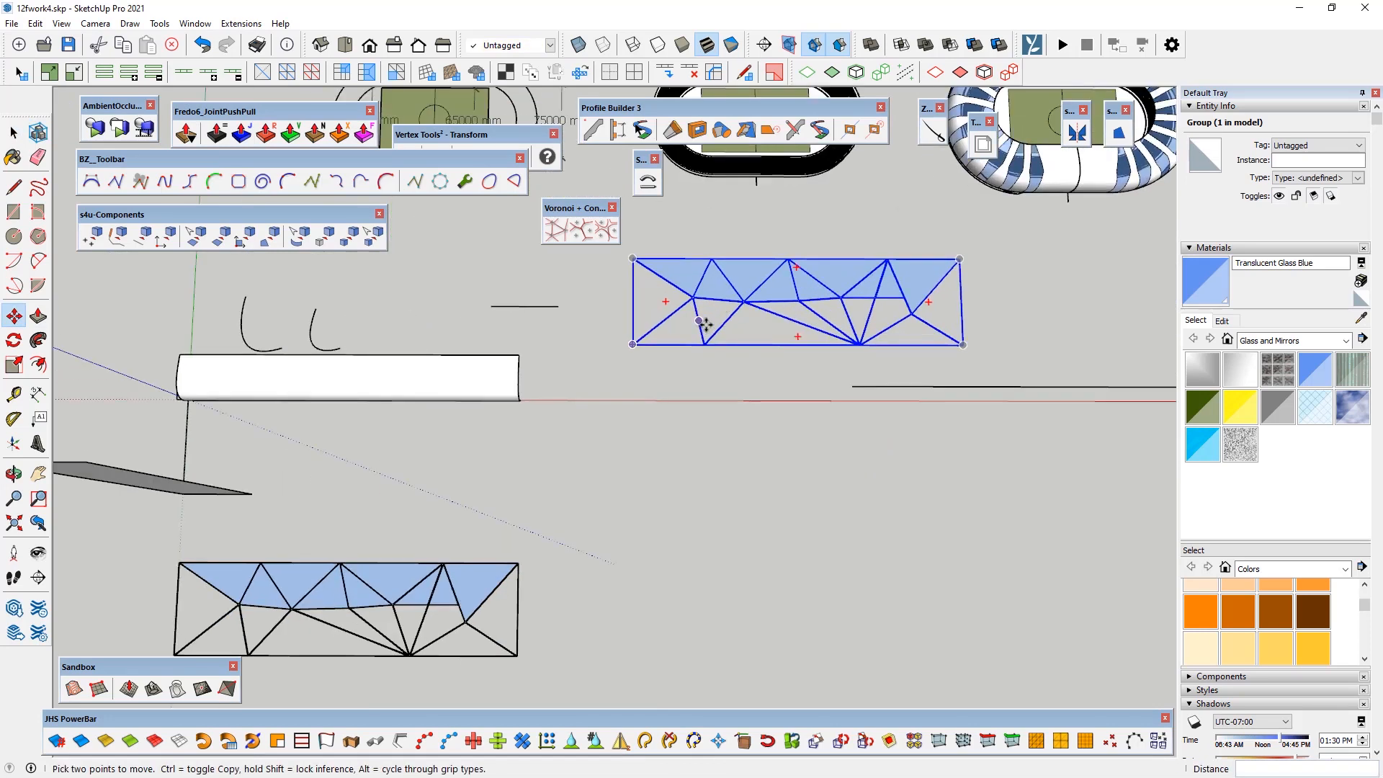
{"action": "scroll", "coordinate": [712, 317], "scroll_direction": "up", "scroll_amount": 4}
{"action": "left_click", "coordinate": [15, 131]}
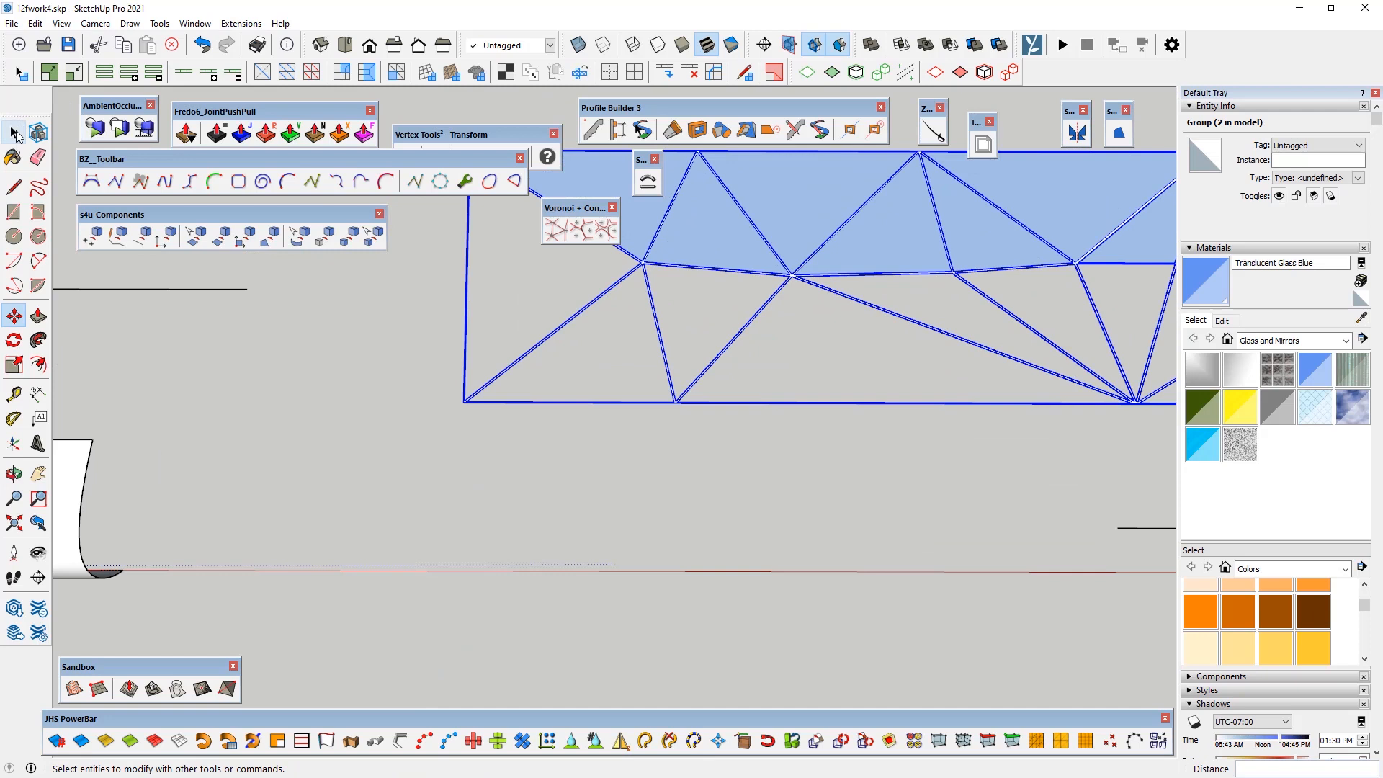
{"action": "left_click", "coordinate": [14, 339]}
{"action": "scroll", "coordinate": [475, 403], "scroll_direction": "up", "scroll_amount": 2}
{"action": "mouse_move", "coordinate": [457, 409]}
{"action": "middle_mouse_down"}
{"action": "mouse_move", "coordinate": [497, 327]}
{"action": "mouse_move", "coordinate": [472, 410]}
{"action": "mouse_move", "coordinate": [460, 389]}
{"action": "middle_mouse_up"}
{"action": "left_click", "coordinate": [467, 385]}
{"action": "left_click", "coordinate": [479, 379]}
{"action": "left_click", "coordinate": [465, 364]}
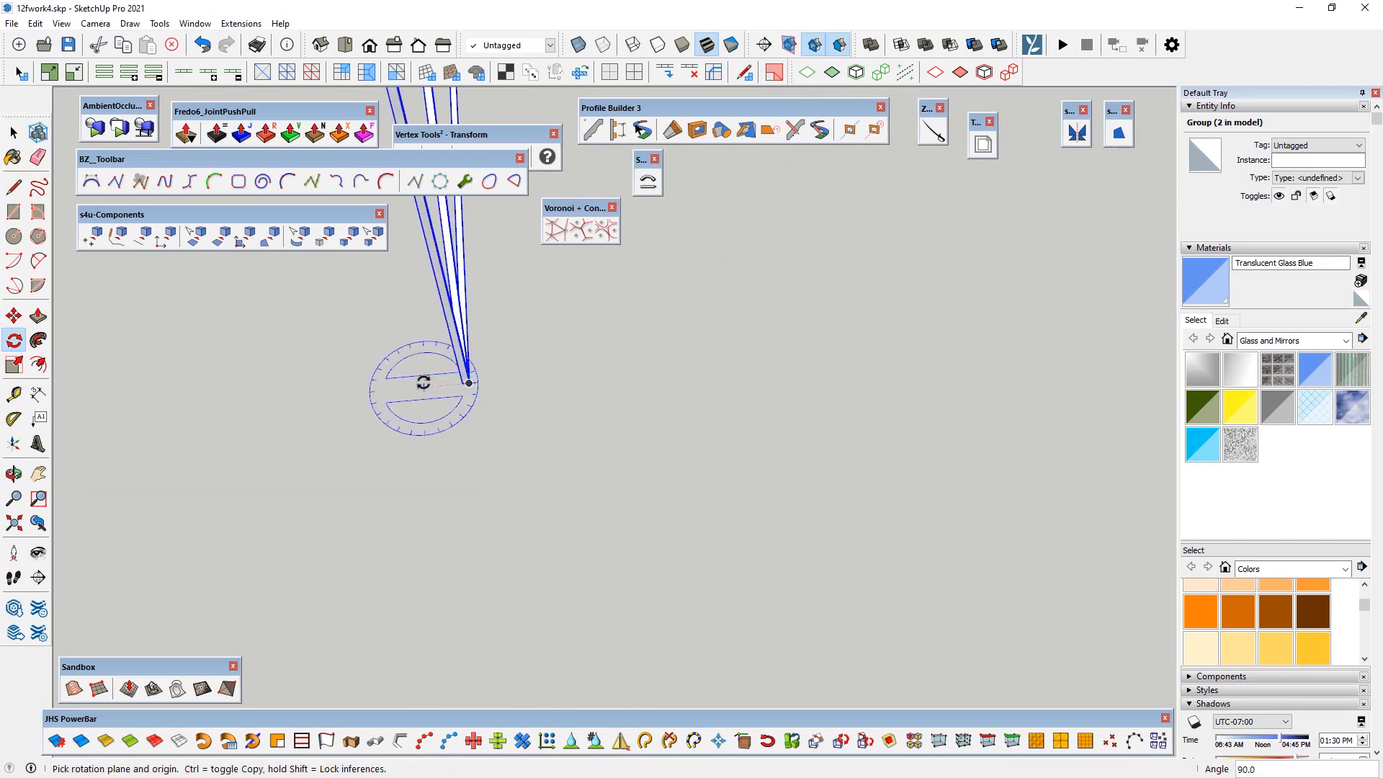
Step: Rotate the upright pattern group about the blue axis at its lower corner so its short edge runs parallel to the red axis
{"action": "left_click", "coordinate": [463, 382]}
{"action": "left_click", "coordinate": [517, 380]}
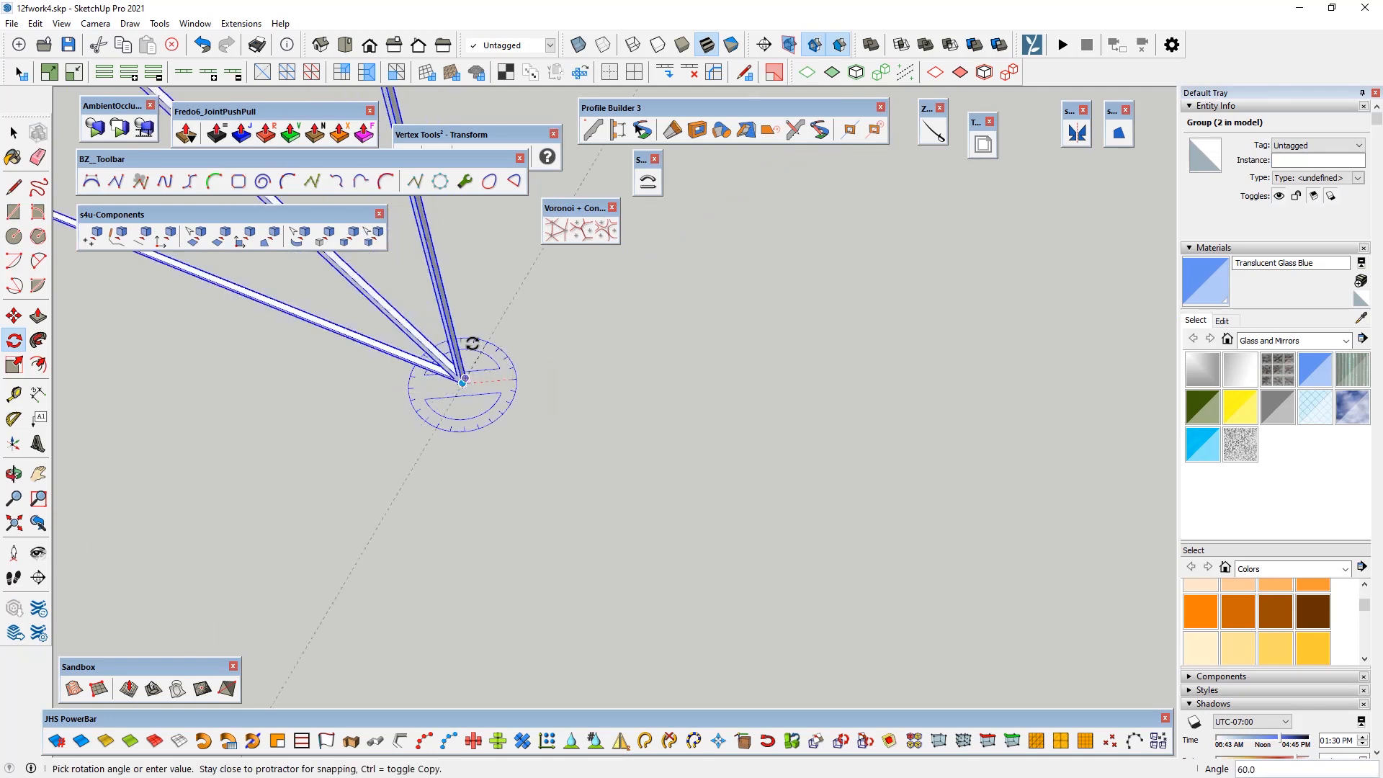
{"action": "left_click", "coordinate": [463, 344]}
{"action": "scroll", "coordinate": [779, 509], "scroll_direction": "down", "scroll_amount": 6}
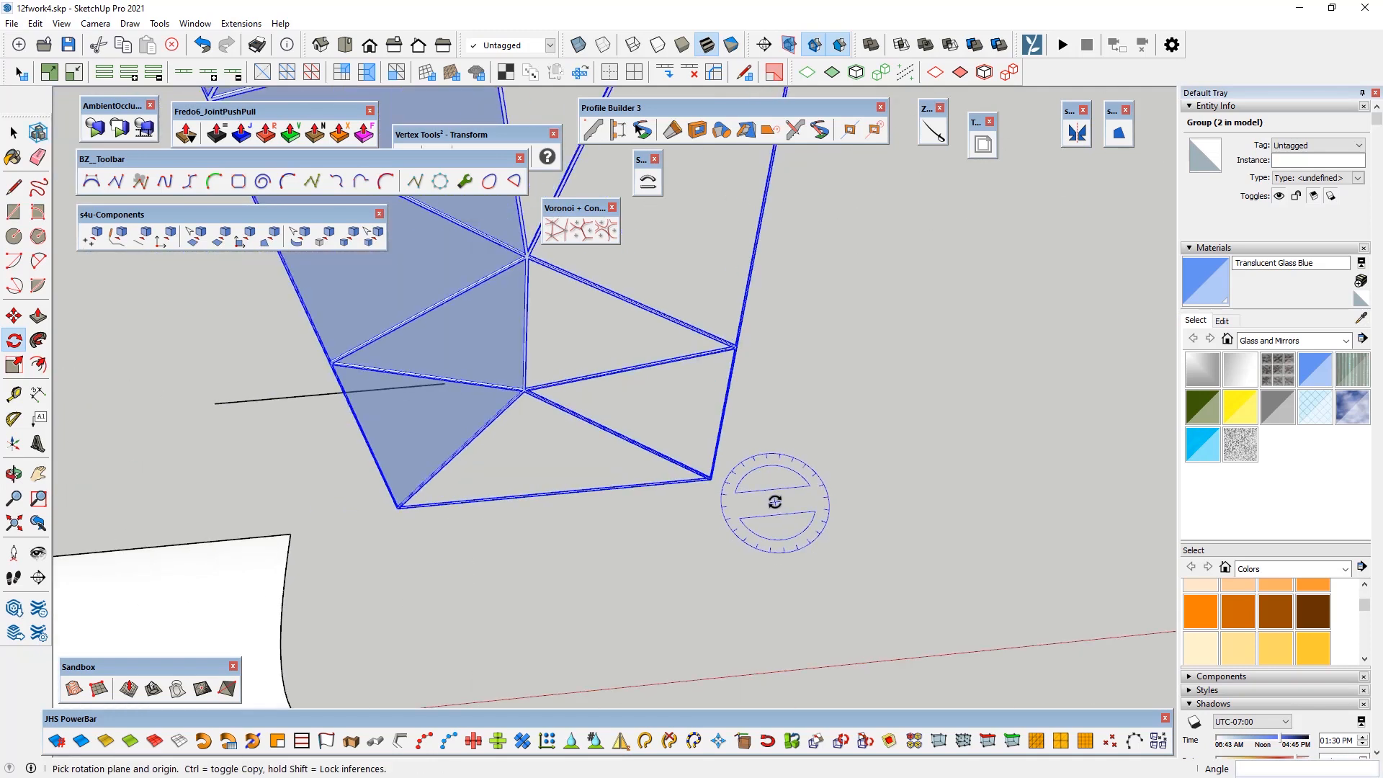
Step: Check the length of the curved profile above the white strip
{"action": "left_click", "coordinate": [15, 133]}
{"action": "left_click", "coordinate": [207, 389]}
{"action": "scroll", "coordinate": [206, 389], "scroll_direction": "down", "scroll_amount": 8}
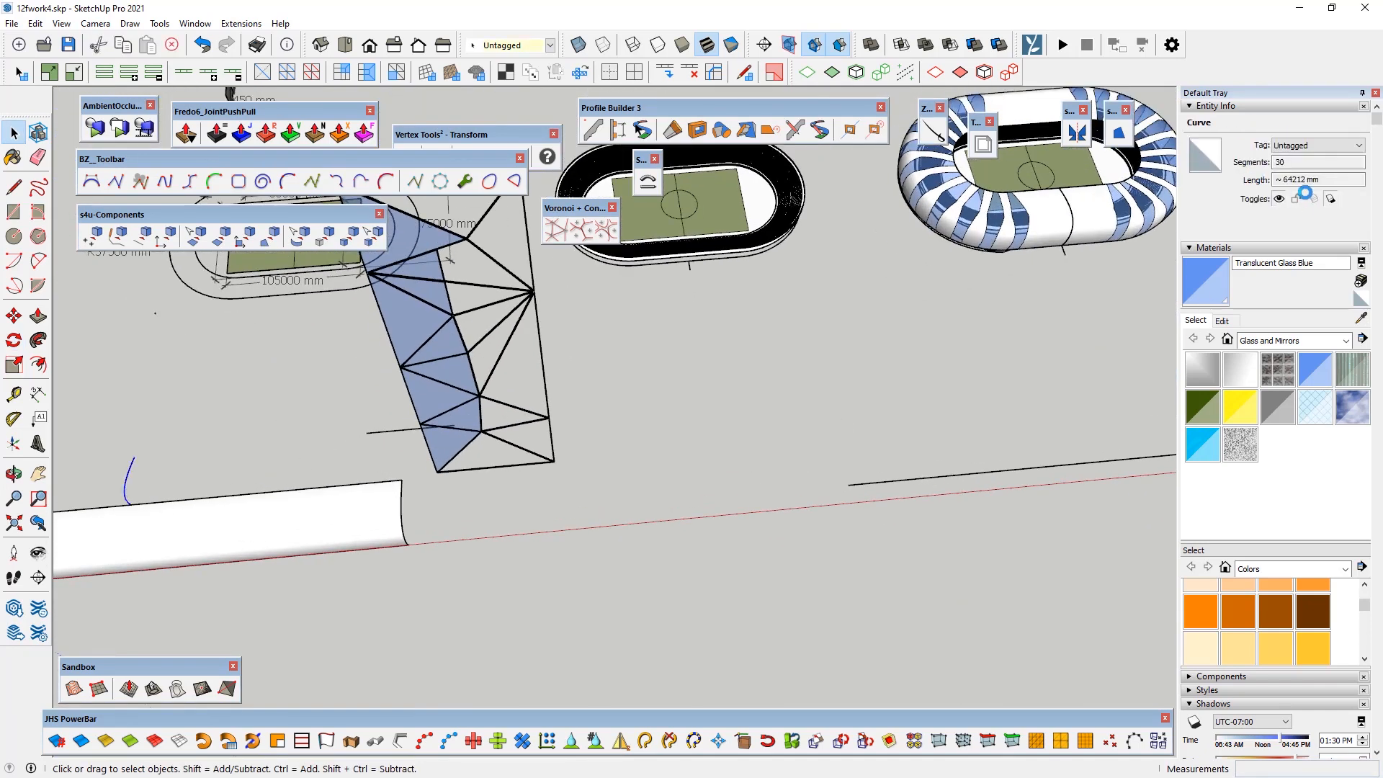
{"action": "left_click", "coordinate": [741, 443]}
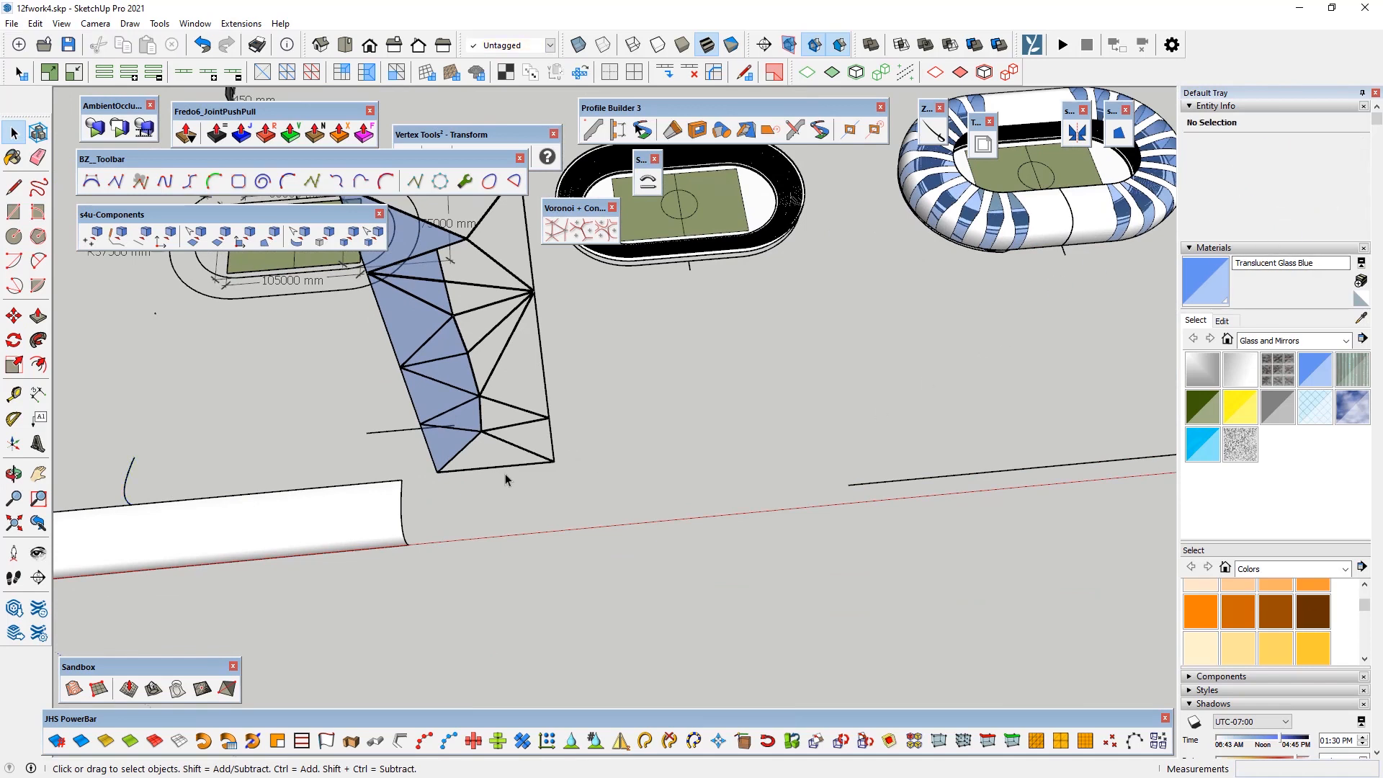
Step: Draw a 64212 mm line along the red axis from the upright pattern's lower corner, and a short marker line along the green axis at its end
{"action": "scroll", "coordinate": [432, 482], "scroll_direction": "up", "scroll_amount": 3}
{"action": "scroll", "coordinate": [614, 433], "scroll_direction": "up", "scroll_amount": 6}
{"action": "middle_click_drag", "start_coordinate": [506, 439], "coordinate": [339, 441]}
{"action": "left_click", "coordinate": [13, 187]}
{"action": "left_click", "coordinate": [117, 466]}
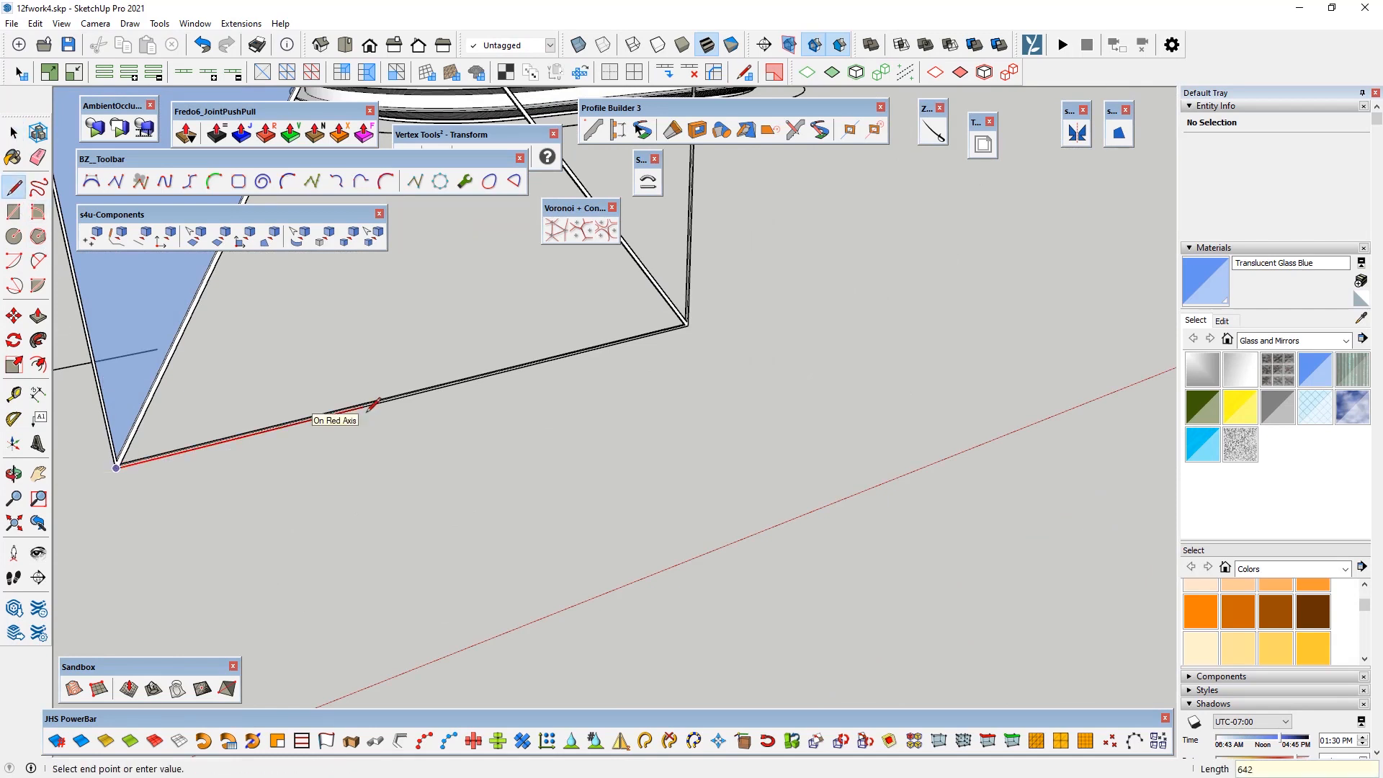
{"action": "key", "text": "Return"}
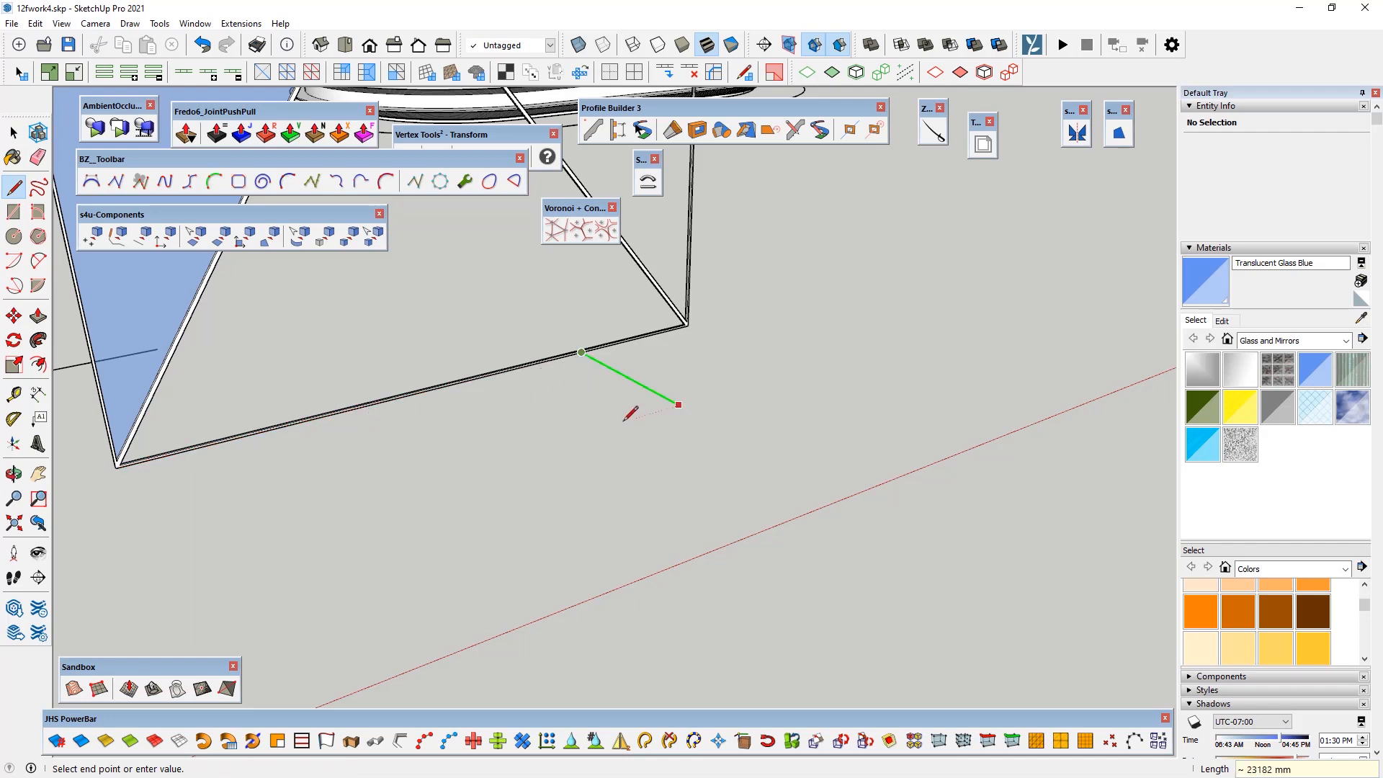
{"action": "middle_click_drag", "start_coordinate": [664, 439], "coordinate": [565, 500]}
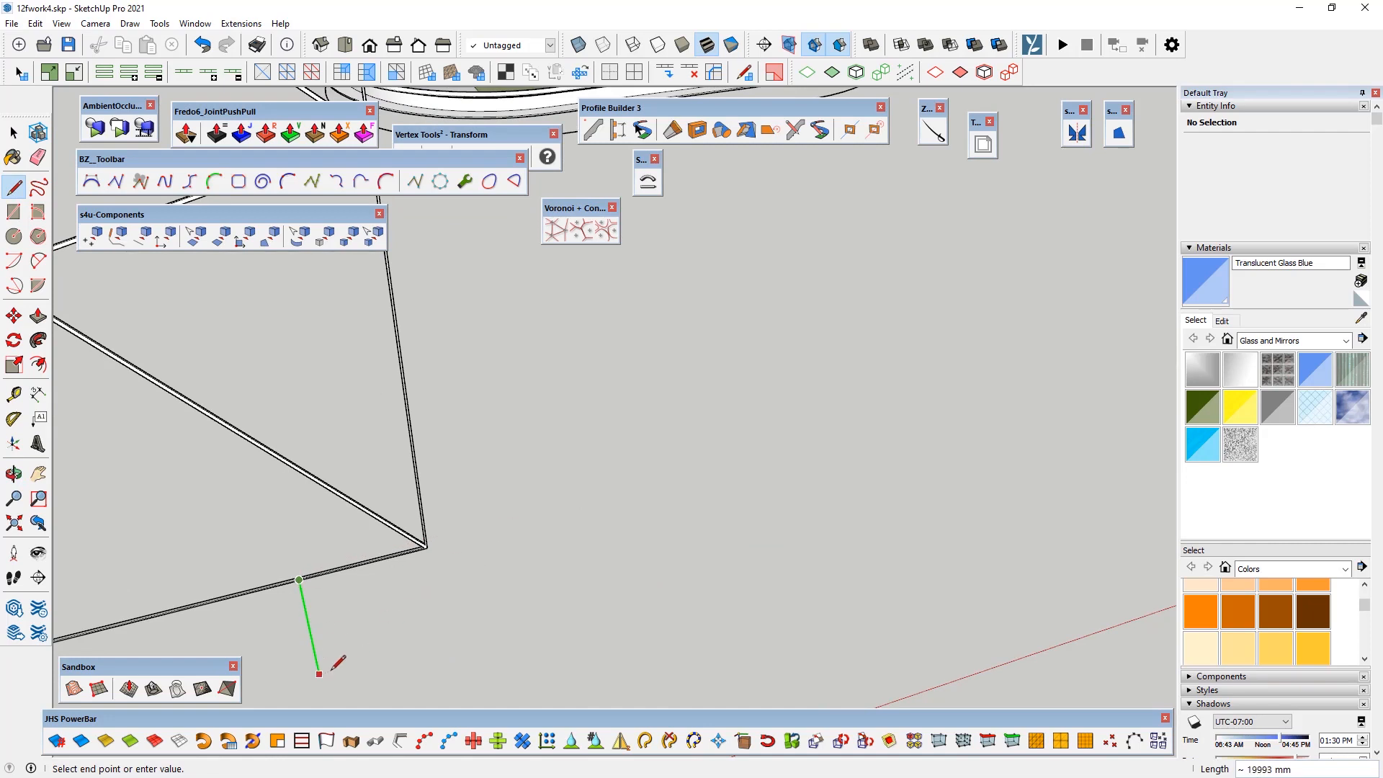
{"action": "scroll", "coordinate": [571, 577], "scroll_direction": "down", "scroll_amount": 5}
Step: Scale the upright pattern group by its side grip so its outer edge meets the short marker line
{"action": "left_click", "coordinate": [14, 133]}
{"action": "left_click", "coordinate": [345, 462]}
{"action": "key", "text": "s"}
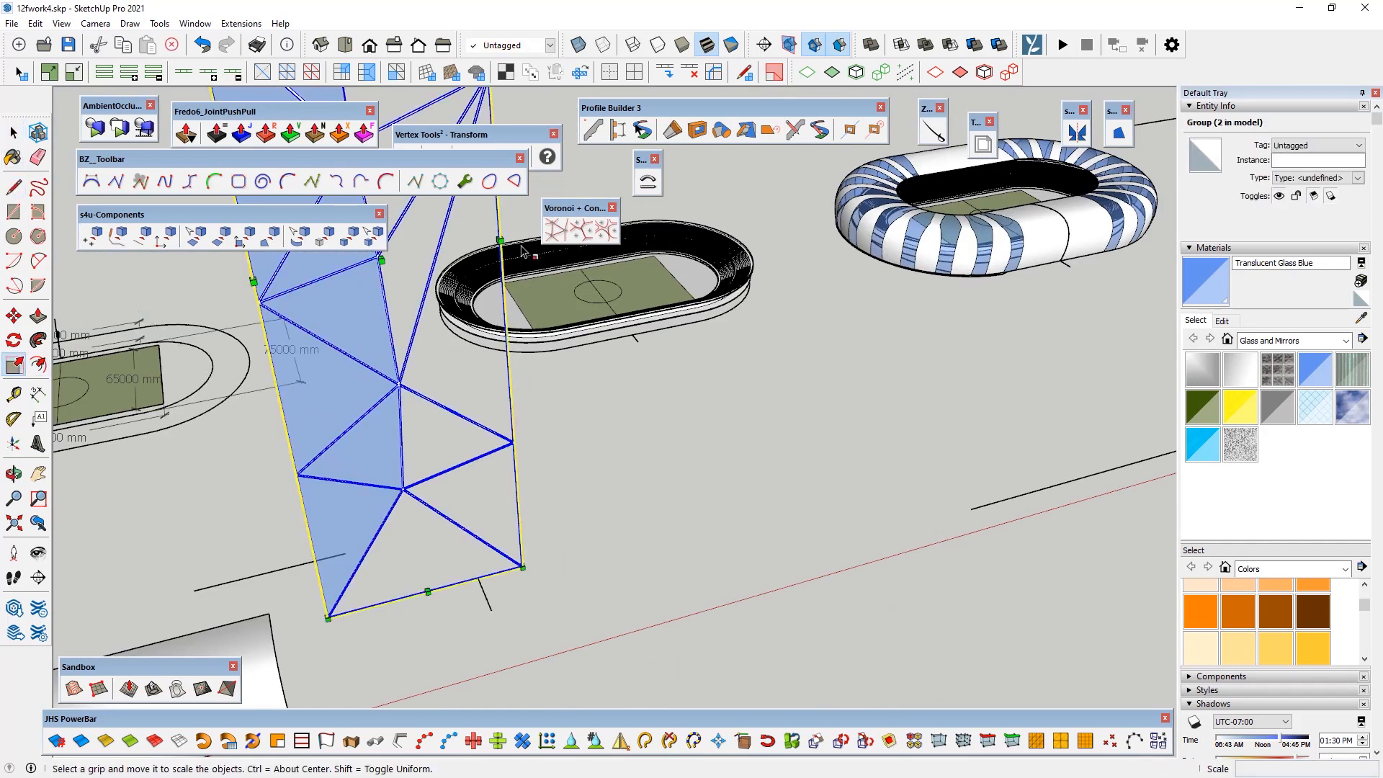
{"action": "left_click_drag", "start_coordinate": [501, 241], "coordinate": [487, 481]}
{"action": "scroll", "coordinate": [296, 525], "scroll_direction": "up", "scroll_amount": 5}
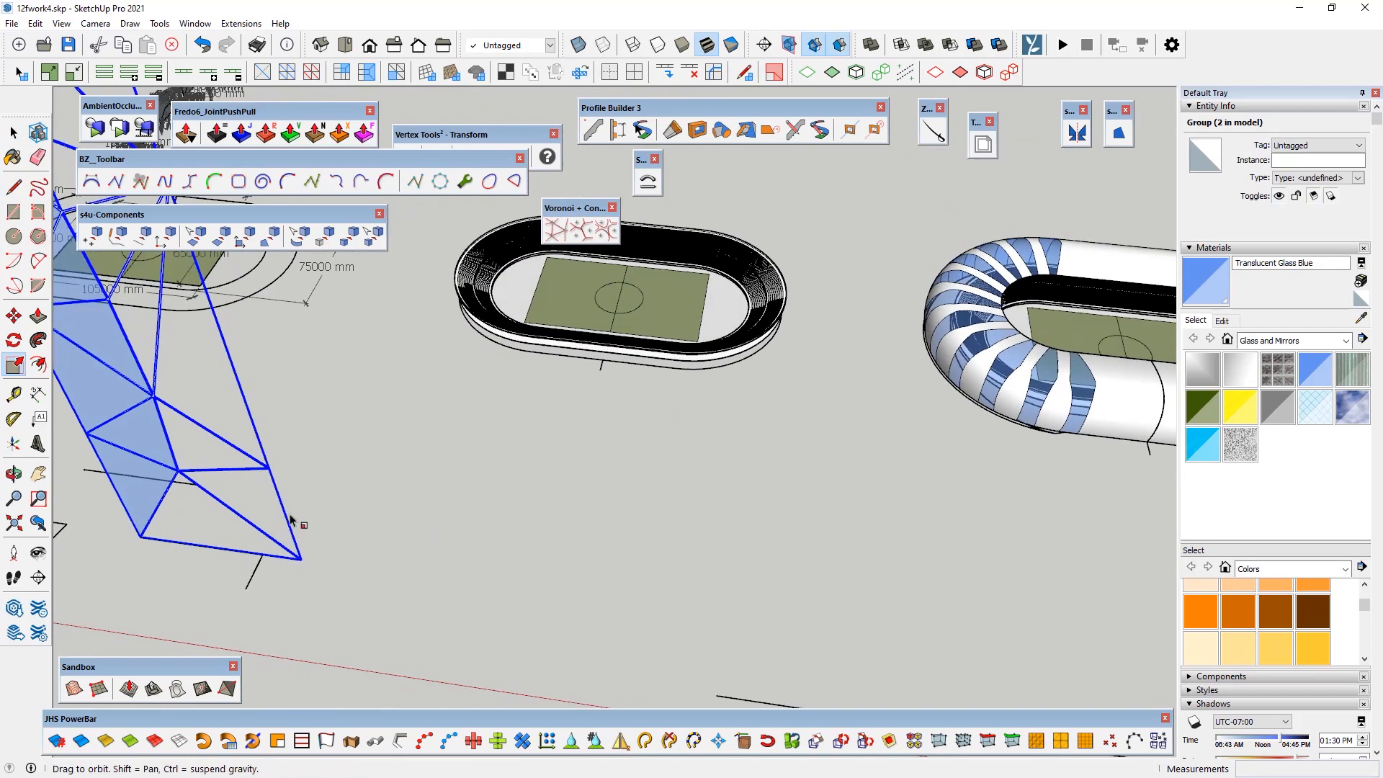
{"action": "scroll", "coordinate": [225, 371], "scroll_direction": "up", "scroll_amount": 3}
{"action": "scroll", "coordinate": [636, 474], "scroll_direction": "down", "scroll_amount": 3}
{"action": "scroll", "coordinate": [662, 500], "scroll_direction": "up", "scroll_amount": 4}
{"action": "scroll", "coordinate": [634, 454], "scroll_direction": "down", "scroll_amount": 4}
{"action": "scroll", "coordinate": [597, 386], "scroll_direction": "up", "scroll_amount": 2}
{"action": "scroll", "coordinate": [594, 388], "scroll_direction": "down", "scroll_amount": 2}
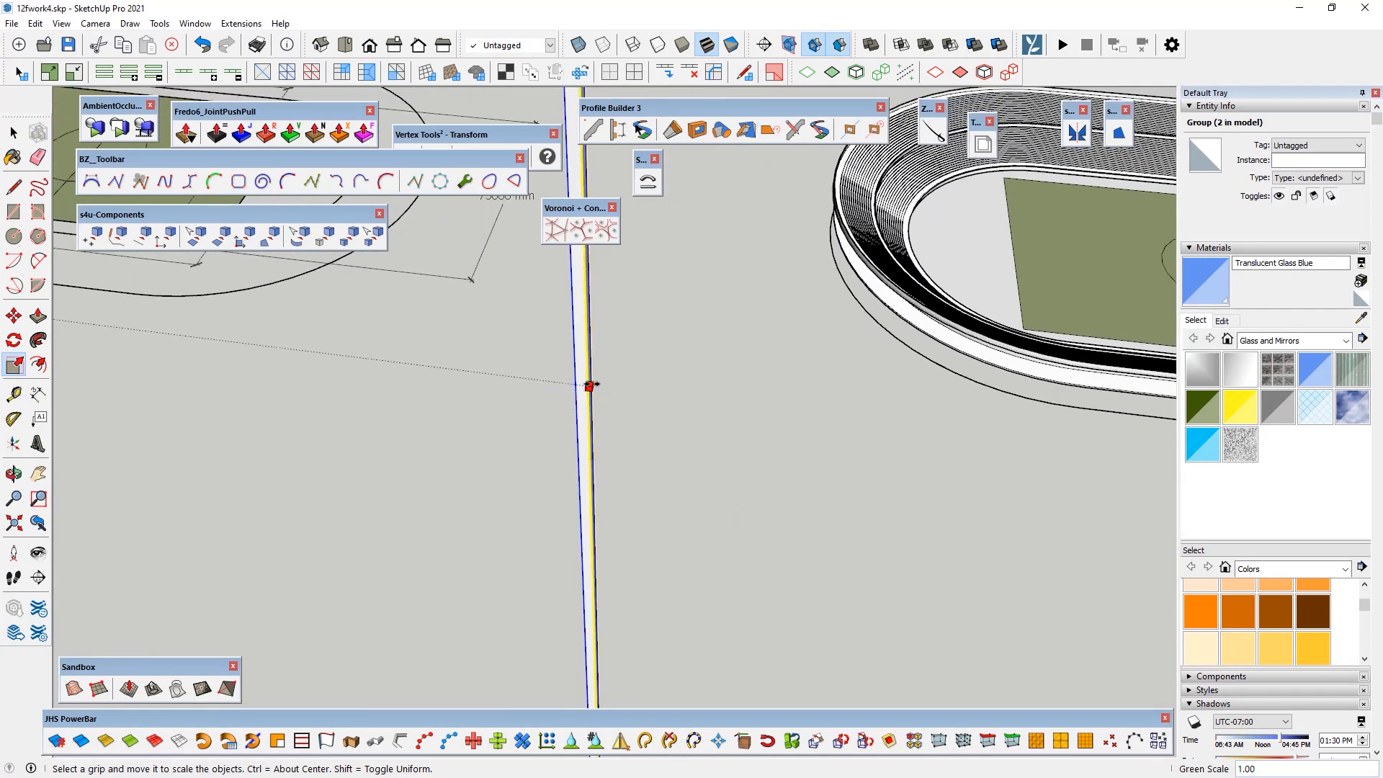
{"action": "scroll", "coordinate": [587, 386], "scroll_direction": "down", "scroll_amount": 5}
{"action": "scroll", "coordinate": [648, 374], "scroll_direction": "up", "scroll_amount": 1}
{"action": "left_click_drag", "start_coordinate": [627, 623], "coordinate": [623, 620]}
{"action": "key", "text": "space"}
{"action": "left_click", "coordinate": [643, 672]}
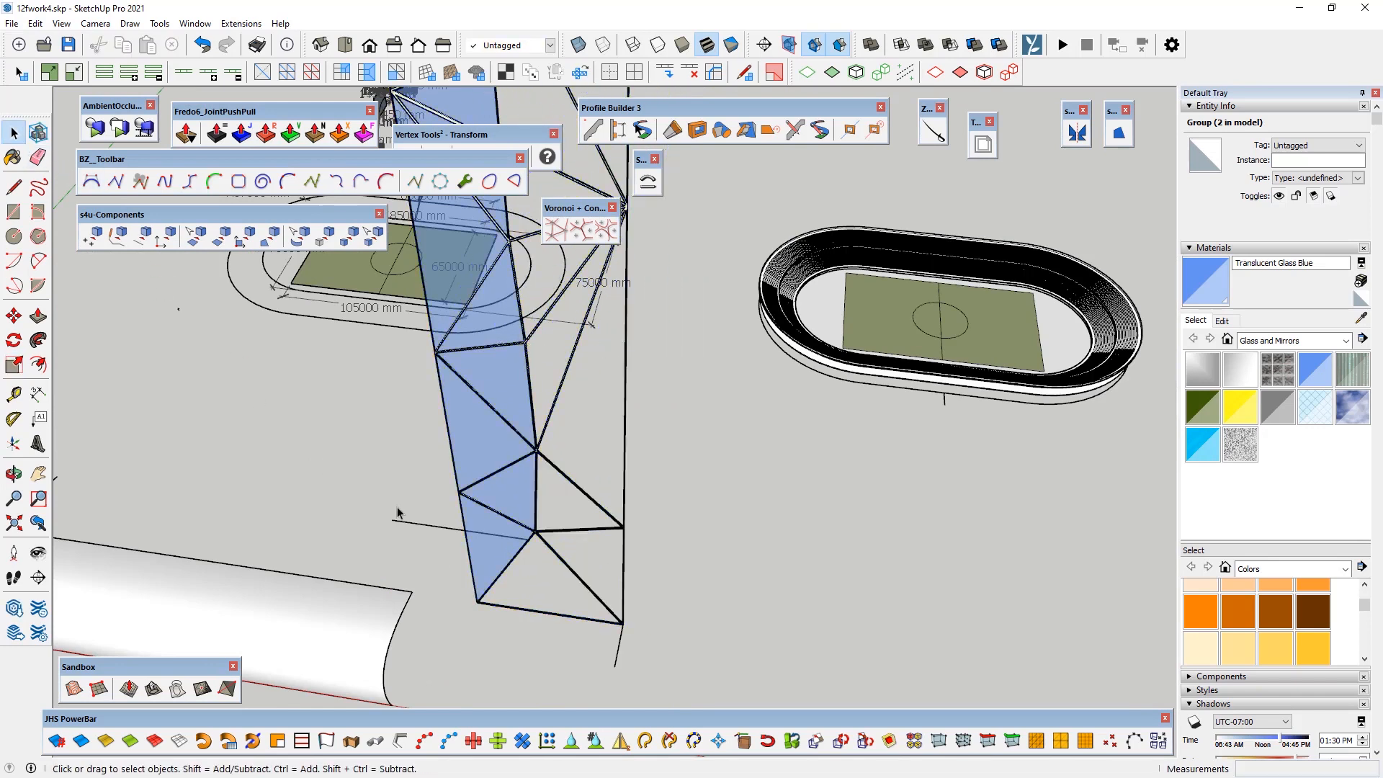
Step: Bend the upright pattern group with Shape Bender from the 64212 mm base line onto the curved profile, toggling the line direction before accepting
{"action": "middle_click_drag", "start_coordinate": [740, 476], "coordinate": [923, 526]}
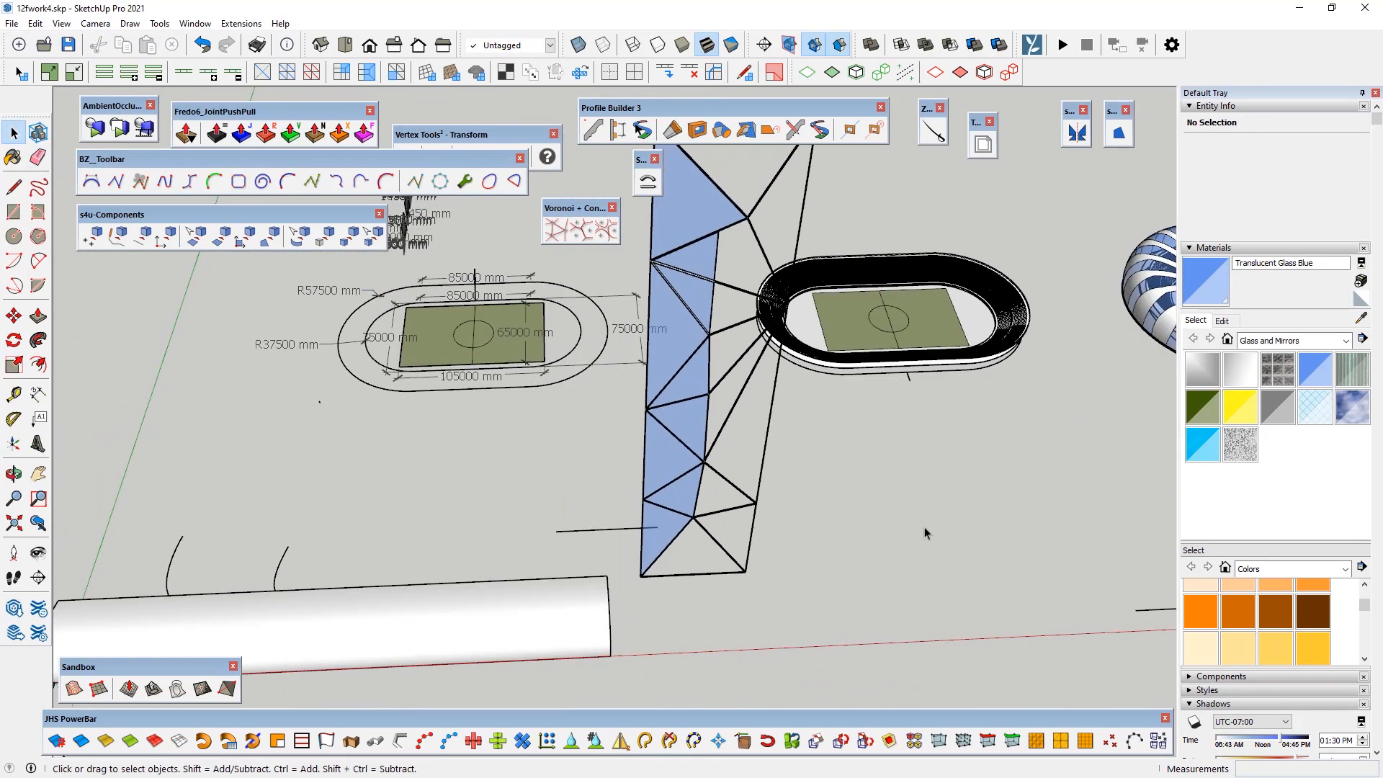
{"action": "left_click", "coordinate": [662, 455]}
{"action": "left_click", "coordinate": [641, 183]}
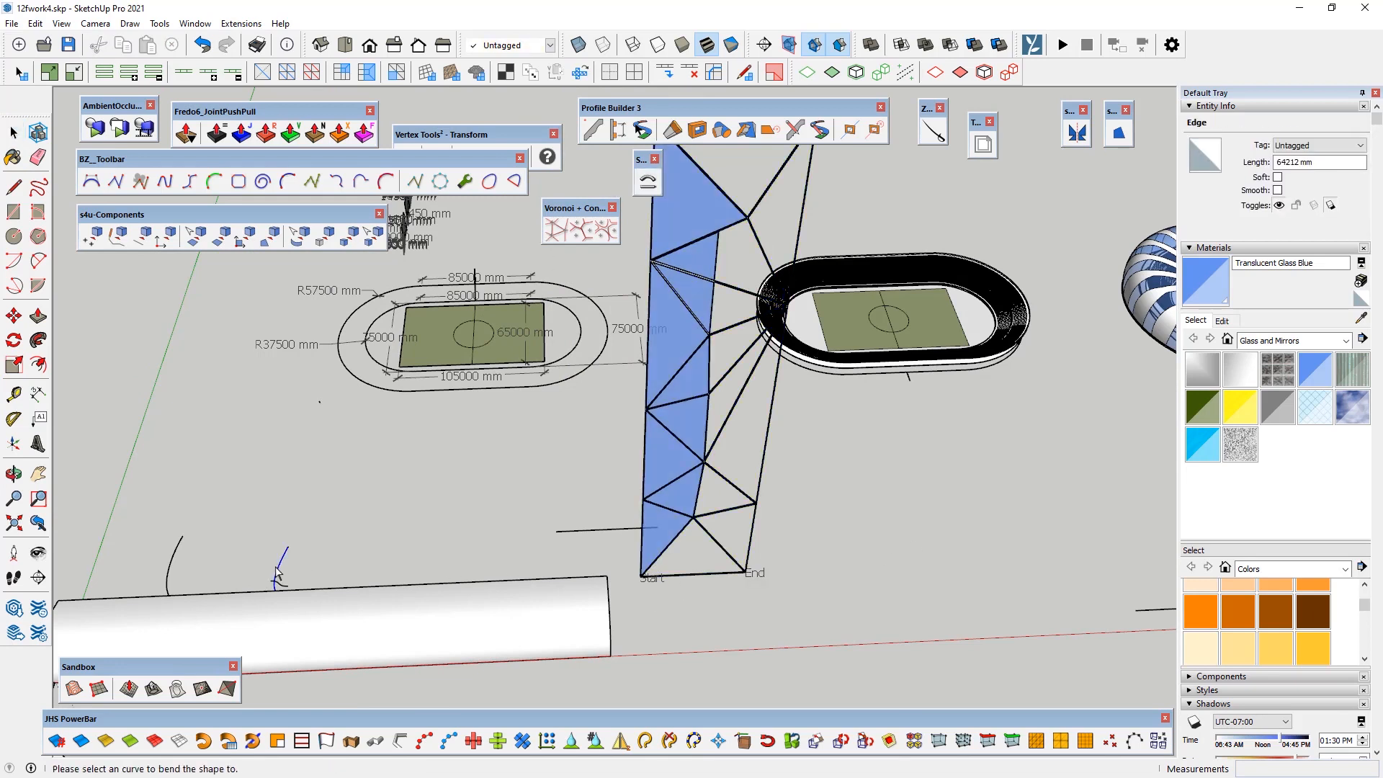
{"action": "middle_click_drag", "start_coordinate": [339, 527], "coordinate": [694, 467]}
{"action": "middle_click_drag", "start_coordinate": [513, 513], "coordinate": [594, 532]}
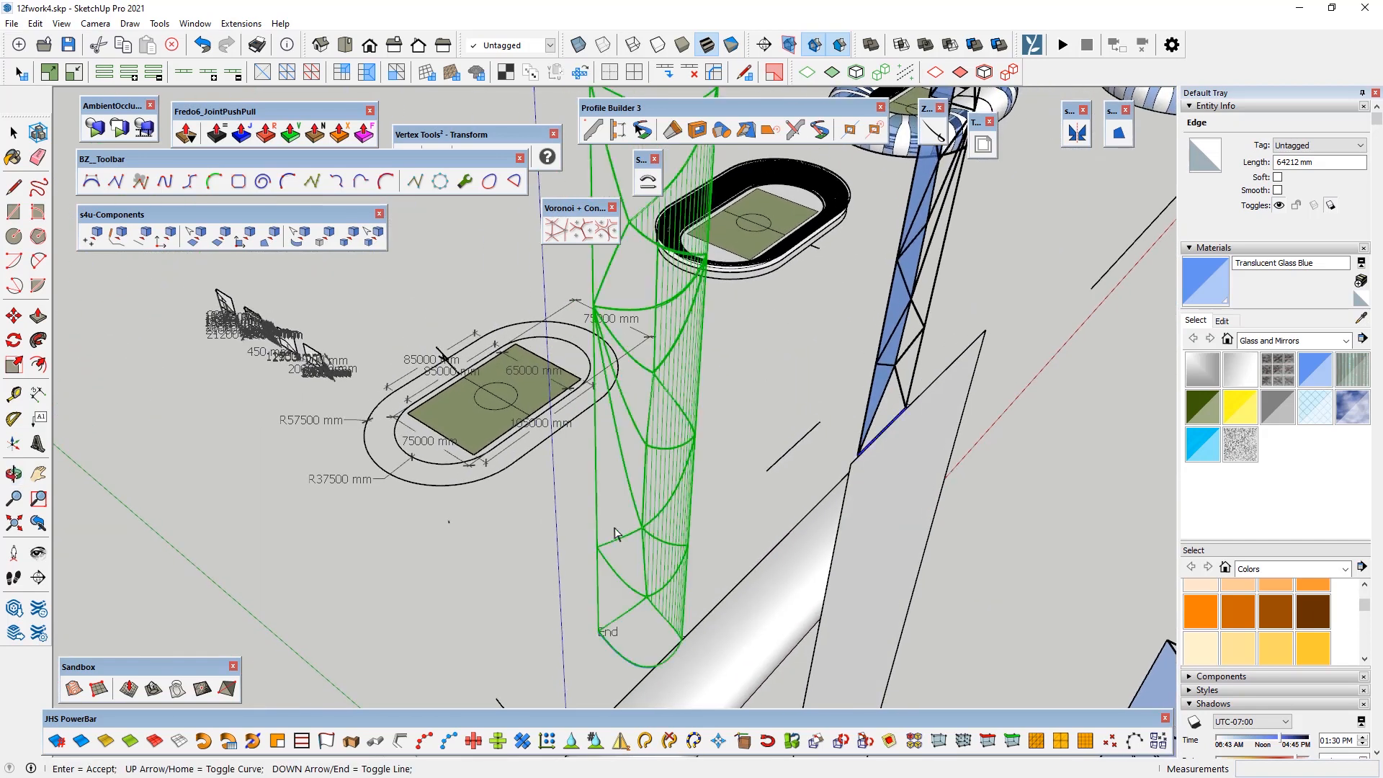
{"action": "key", "text": "Down"}
{"action": "key", "text": "Return"}
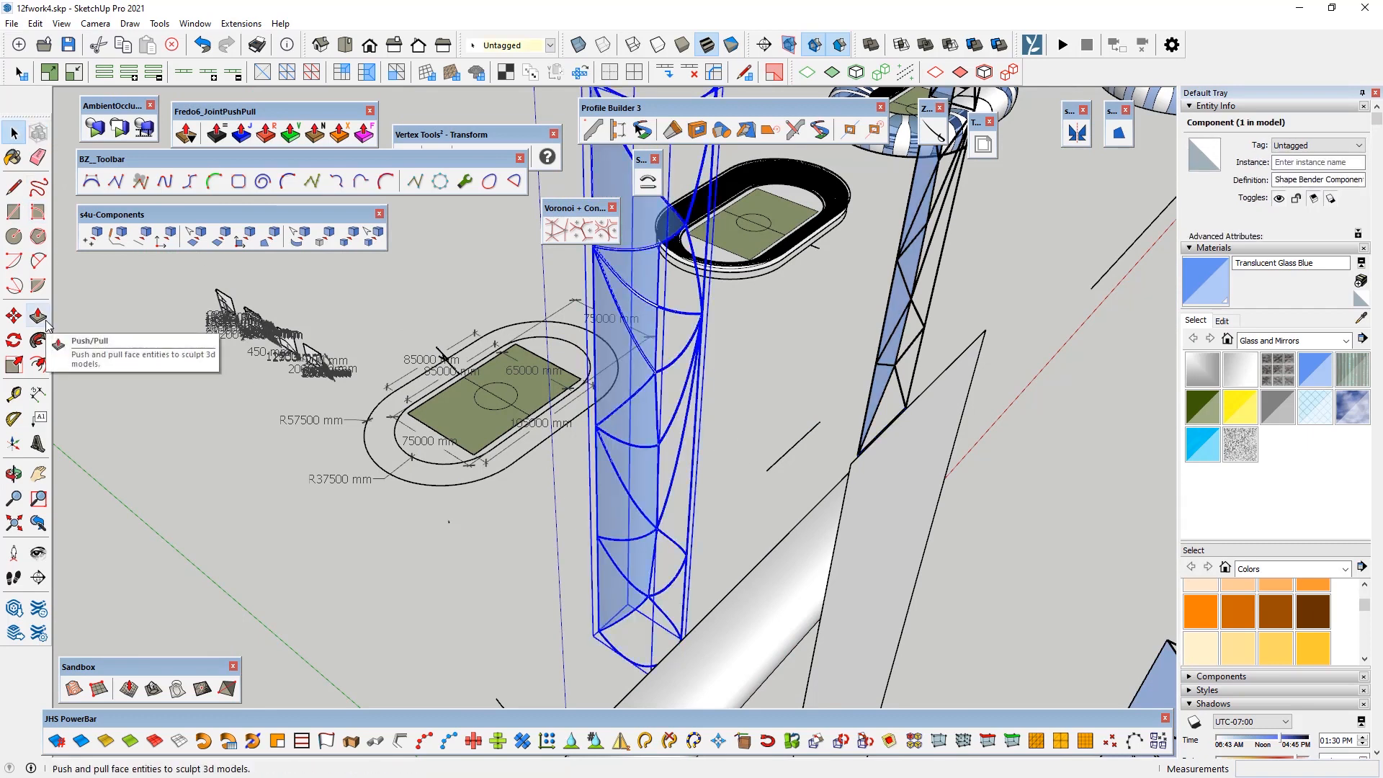
Step: Copy the bent upright pattern component to the open ground away from the original
{"action": "scroll", "coordinate": [633, 504], "scroll_direction": "up", "scroll_amount": 3}
{"action": "left_click", "coordinate": [14, 316]}
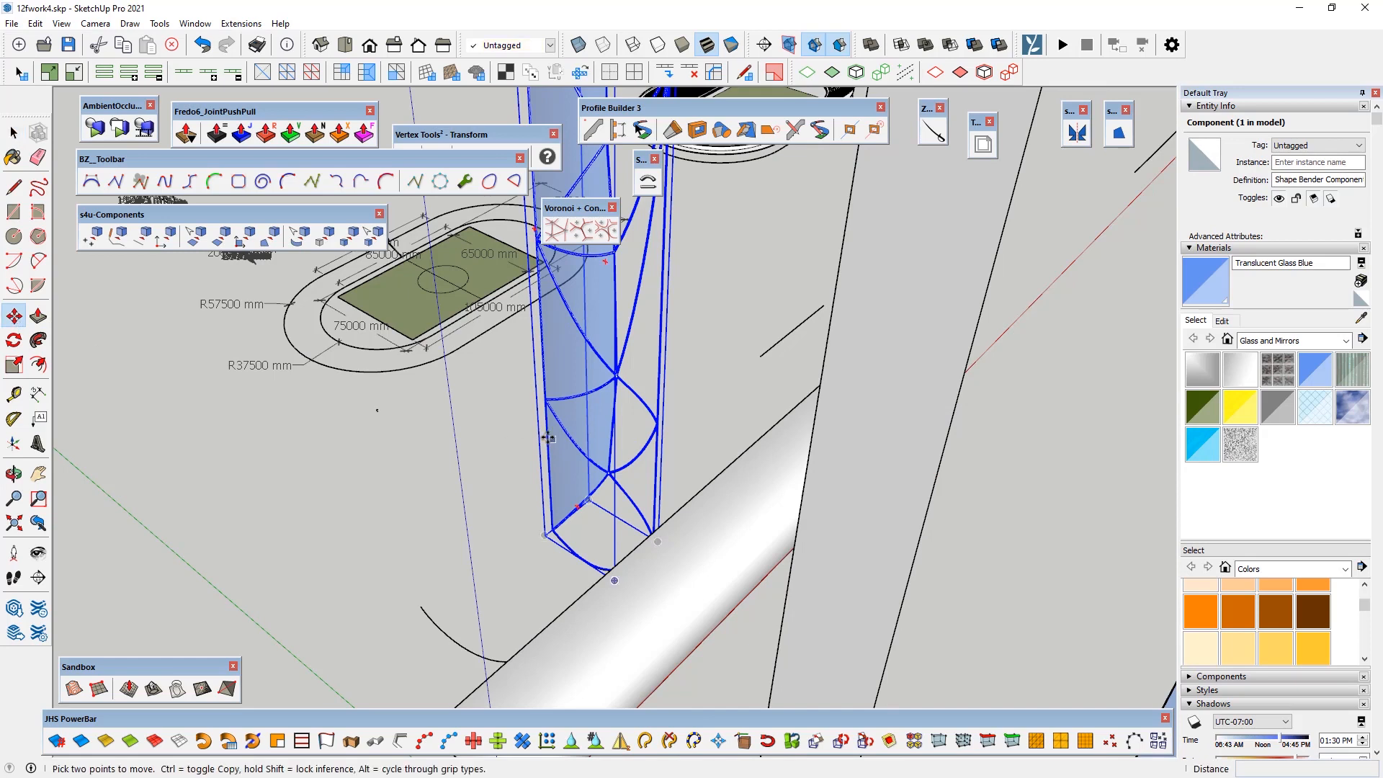
{"action": "key", "text": "ctrl"}
{"action": "left_click", "coordinate": [575, 461]}
{"action": "scroll", "coordinate": [243, 486], "scroll_direction": "down", "scroll_amount": 5}
{"action": "scroll", "coordinate": [181, 495], "scroll_direction": "down", "scroll_amount": 2}
{"action": "middle_click_drag", "start_coordinate": [626, 403], "coordinate": [309, 511]}
{"action": "scroll", "coordinate": [137, 524], "scroll_direction": "down", "scroll_amount": 2}
{"action": "scroll", "coordinate": [766, 217], "scroll_direction": "up", "scroll_amount": 3}
{"action": "scroll", "coordinate": [771, 226], "scroll_direction": "up", "scroll_amount": 3}
{"action": "left_click", "coordinate": [782, 253]}
Step: Rotate the copied pattern 90 degrees about the green axis at its lower corner so it lies along the red axis
{"action": "scroll", "coordinate": [872, 264], "scroll_direction": "up", "scroll_amount": 3}
{"action": "scroll", "coordinate": [768, 284], "scroll_direction": "up", "scroll_amount": 3}
{"action": "middle_click_drag", "start_coordinate": [720, 312], "coordinate": [572, 289]}
{"action": "scroll", "coordinate": [803, 388], "scroll_direction": "up", "scroll_amount": 3}
{"action": "scroll", "coordinate": [803, 388], "scroll_direction": "up", "scroll_amount": 5}
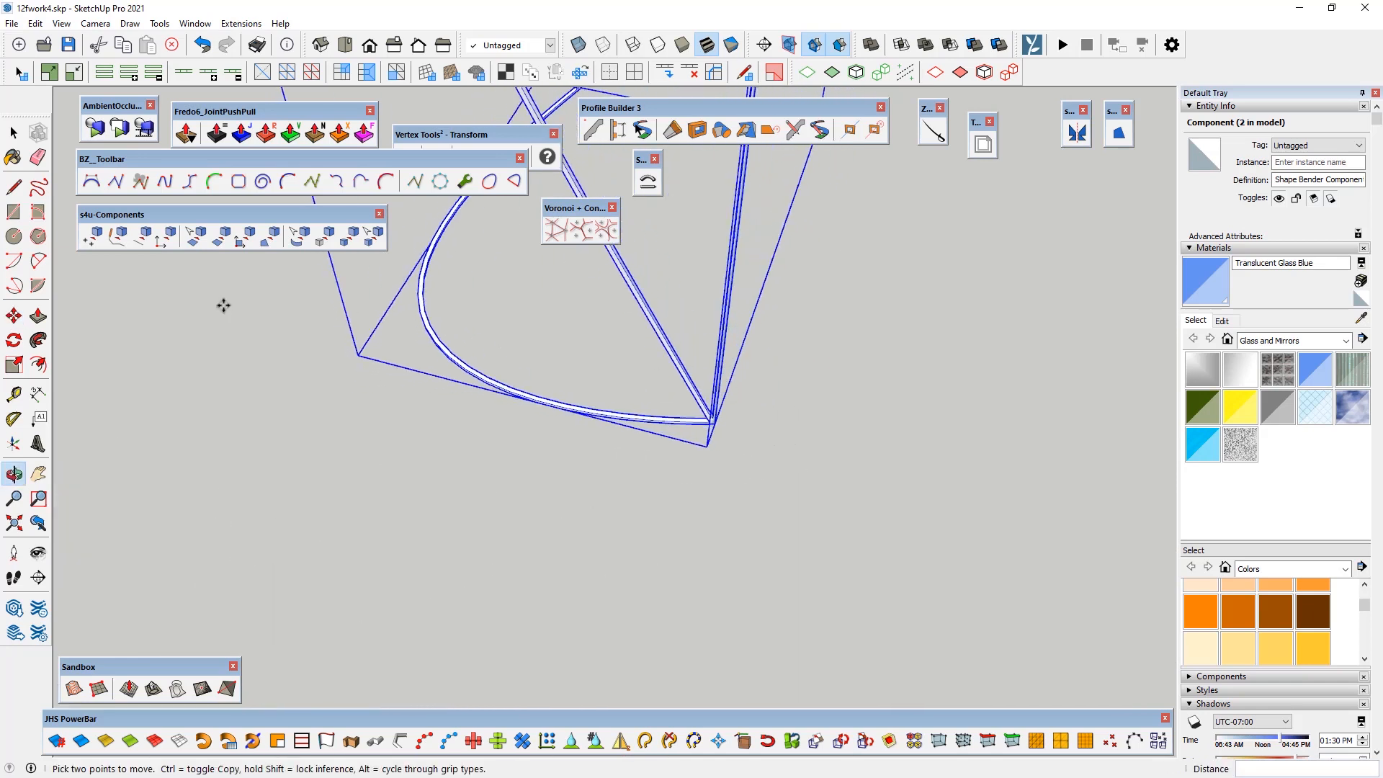
{"action": "left_click", "coordinate": [14, 340]}
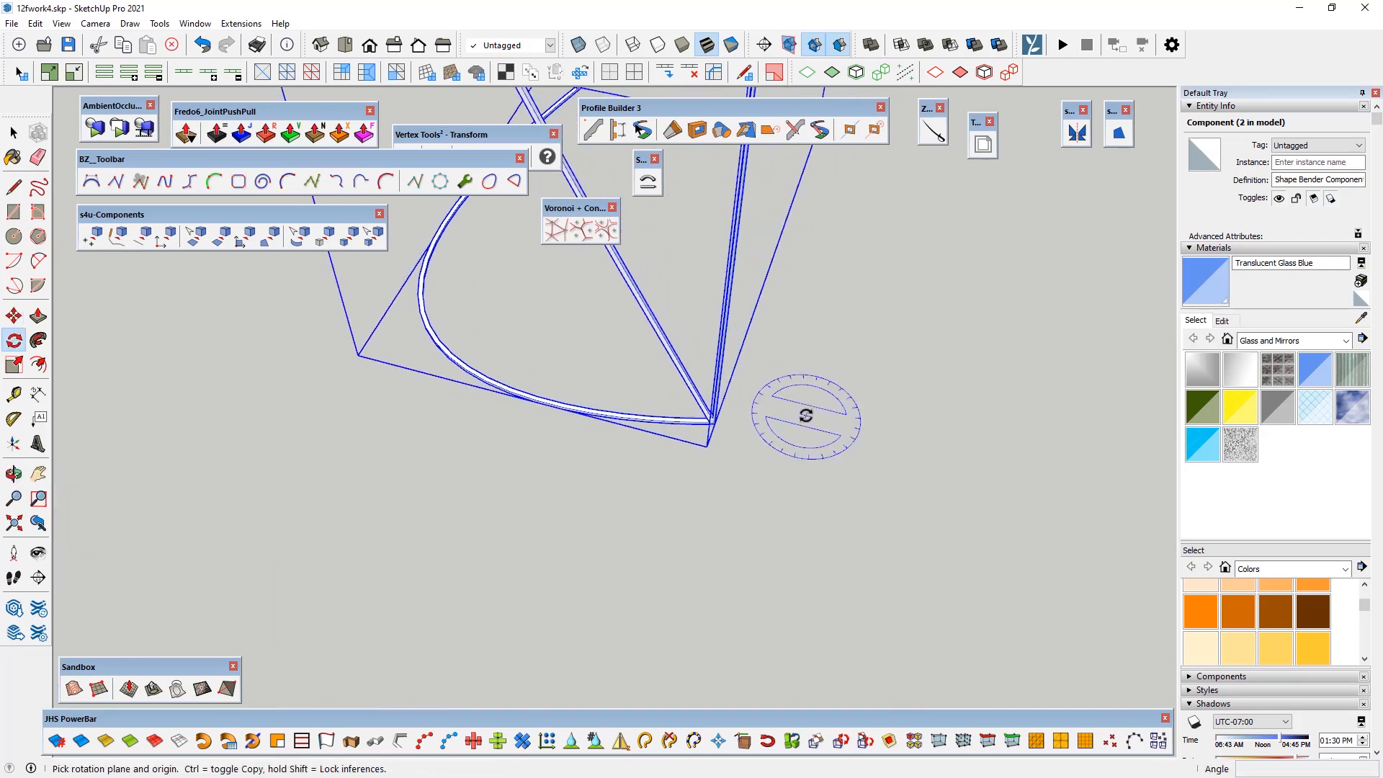
{"action": "key", "text": "Right"}
{"action": "left_click", "coordinate": [715, 423]}
{"action": "left_click", "coordinate": [722, 356]}
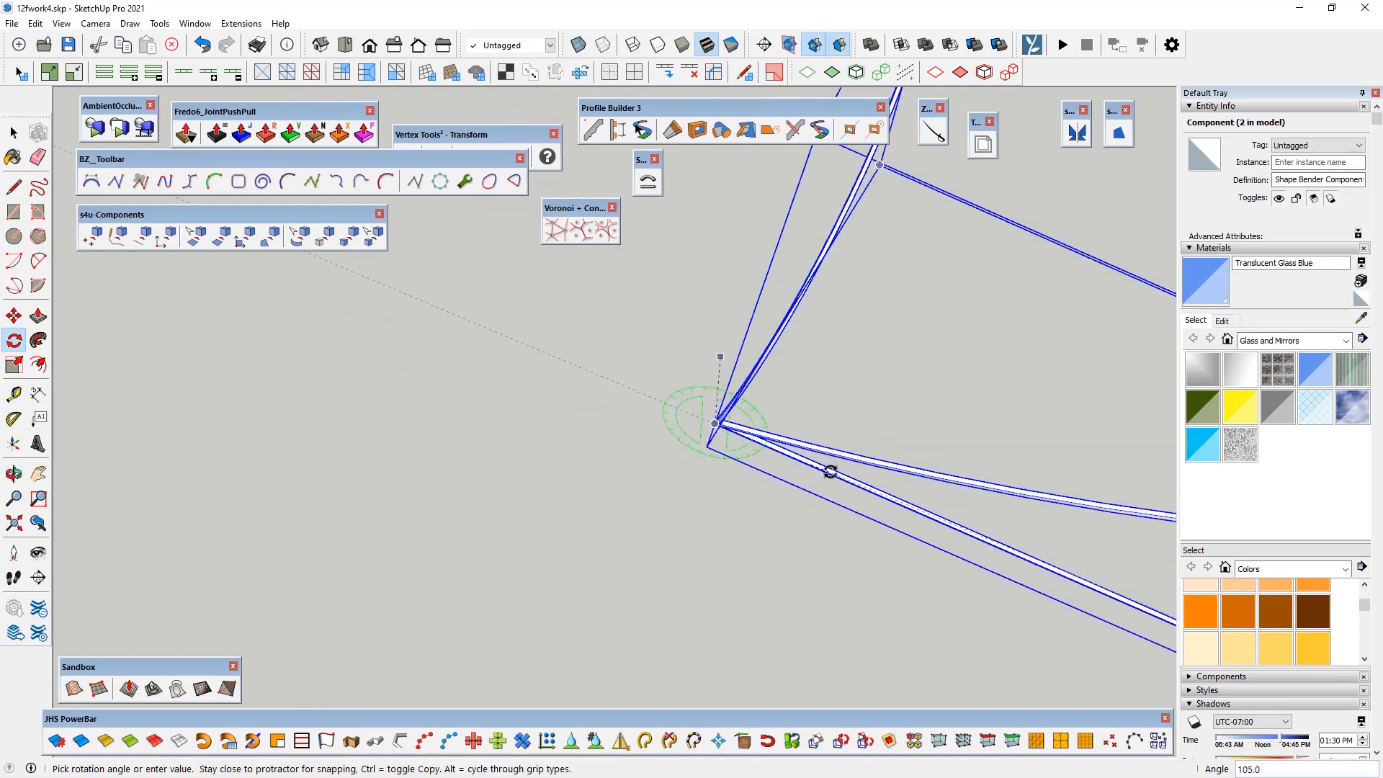
{"action": "left_click", "coordinate": [823, 452]}
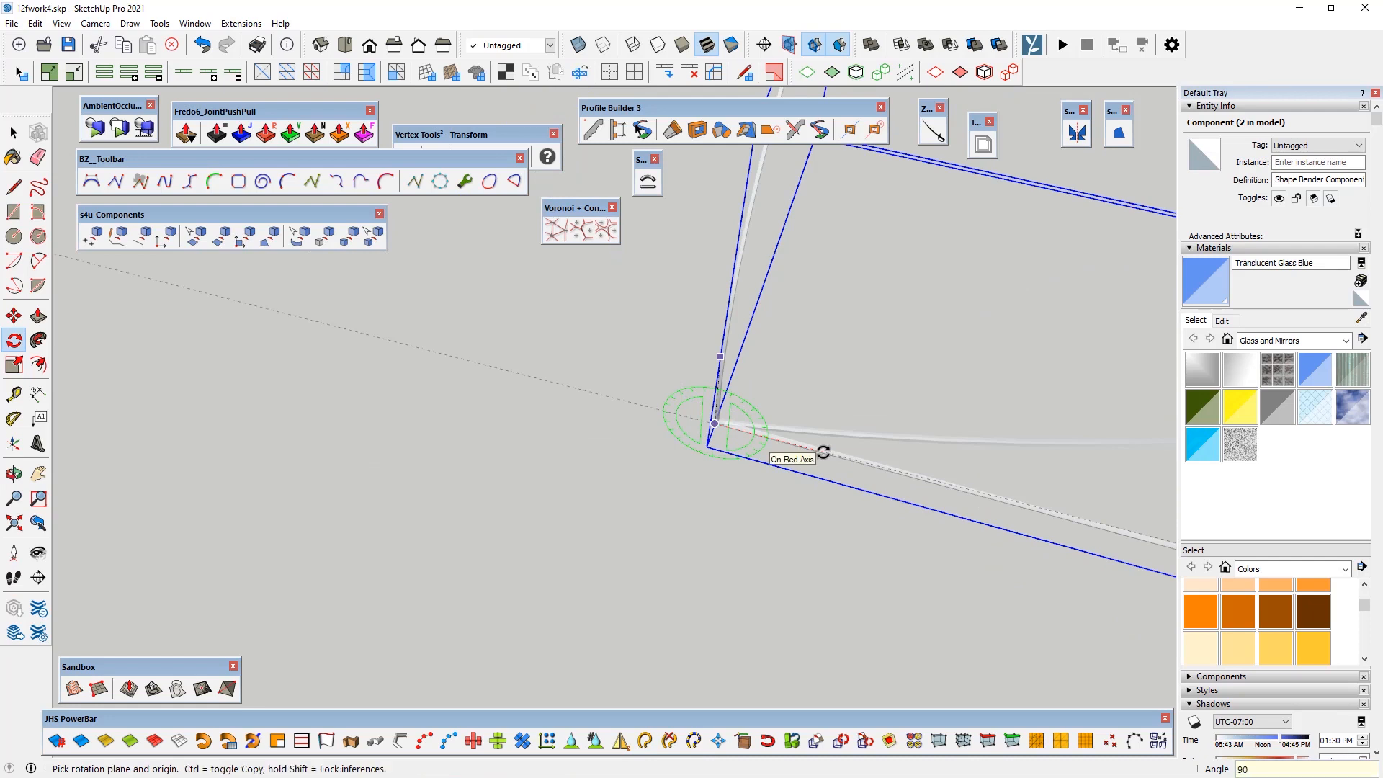
{"action": "left_click", "coordinate": [636, 406]}
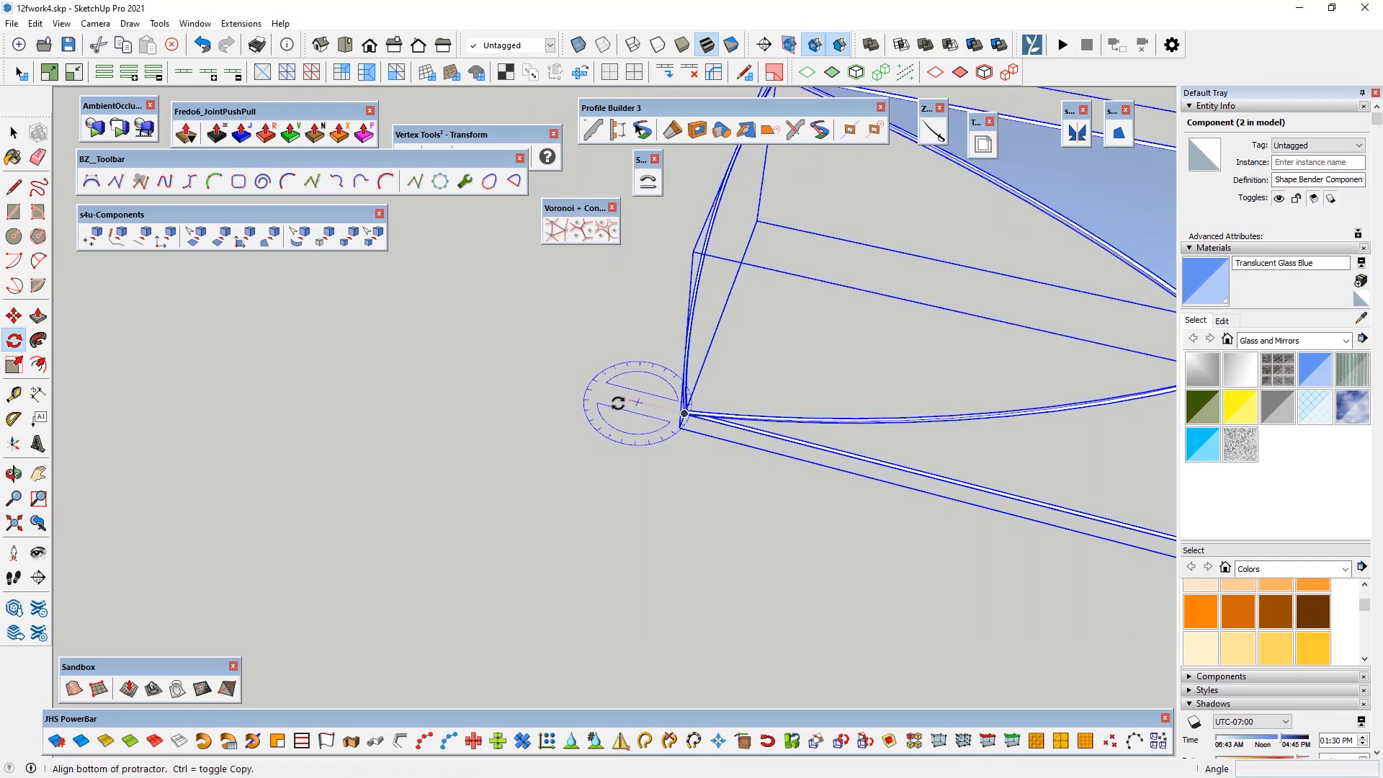
{"action": "key", "text": "ctrl+z"}
{"action": "middle_click_drag", "start_coordinate": [676, 450], "coordinate": [490, 384]}
{"action": "scroll", "coordinate": [594, 425], "scroll_direction": "down", "scroll_amount": 5}
{"action": "middle_click_drag", "start_coordinate": [511, 452], "coordinate": [519, 389]}
{"action": "left_click", "coordinate": [13, 134]}
{"action": "left_click", "coordinate": [13, 210]}
{"action": "scroll", "coordinate": [241, 404], "scroll_direction": "up", "scroll_amount": 10}
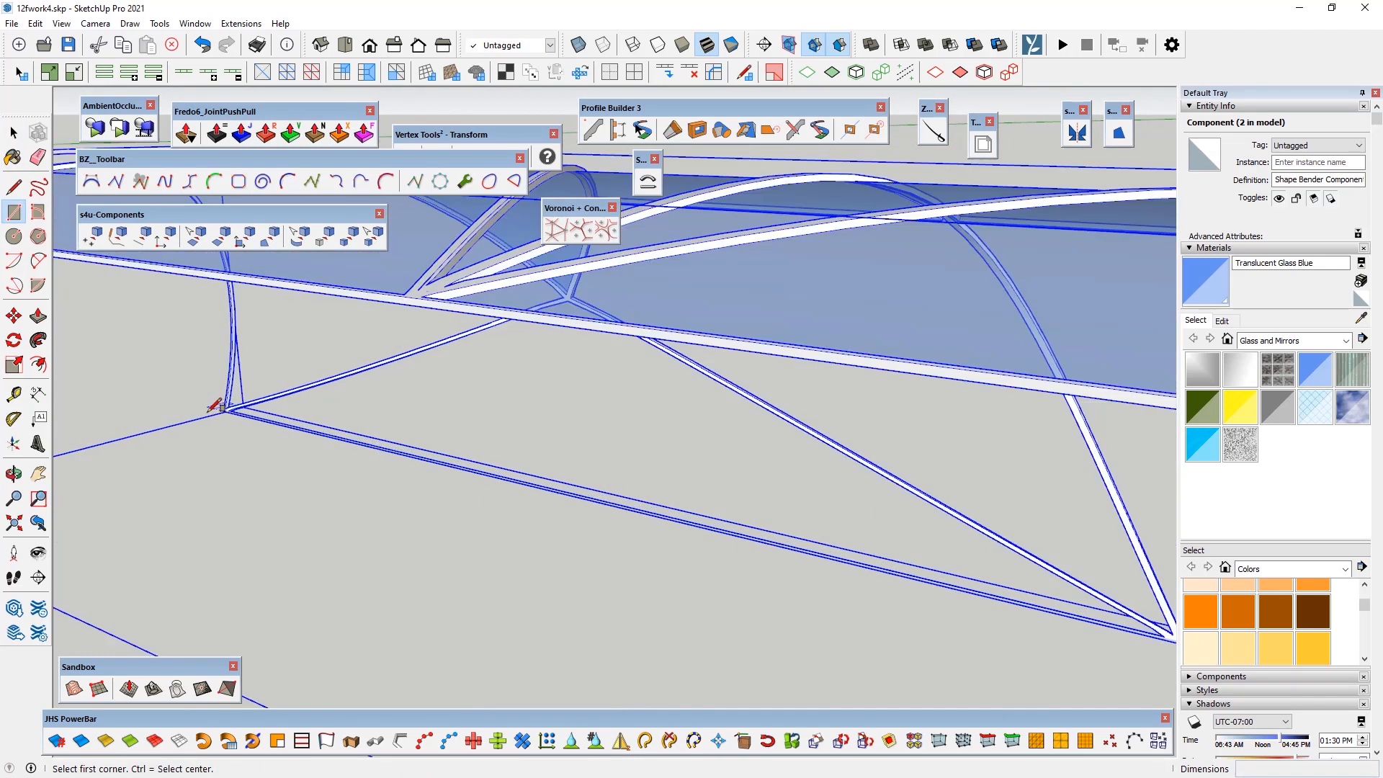
{"action": "mouse_move", "coordinate": [240, 389]}
{"action": "middle_mouse_down"}
{"action": "mouse_move", "coordinate": [192, 382]}
{"action": "mouse_move", "coordinate": [180, 425]}
{"action": "mouse_move", "coordinate": [216, 400]}
{"action": "middle_mouse_up"}
{"action": "middle_click_drag", "start_coordinate": [316, 380], "coordinate": [347, 384]}
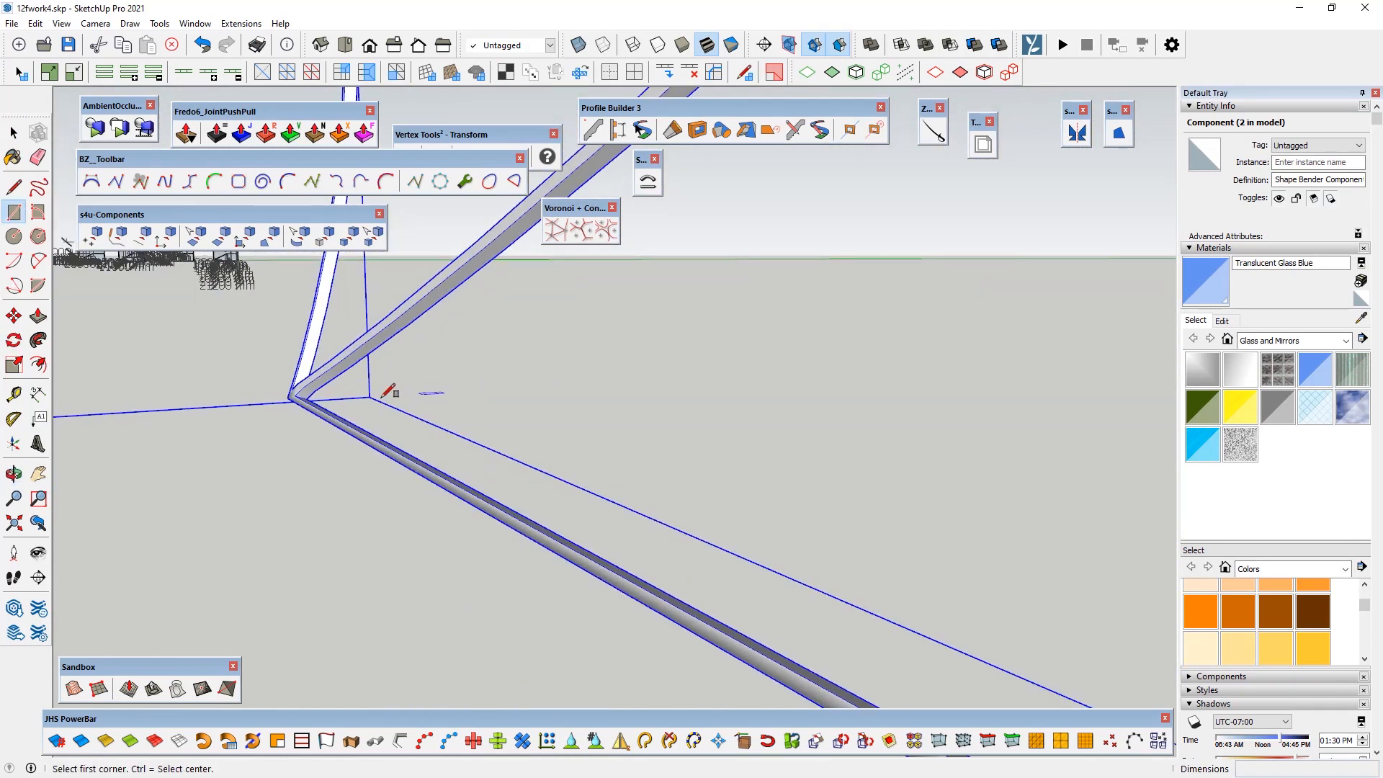
{"action": "left_click", "coordinate": [290, 396]}
{"action": "scroll", "coordinate": [248, 392], "scroll_direction": "down", "scroll_amount": 8}
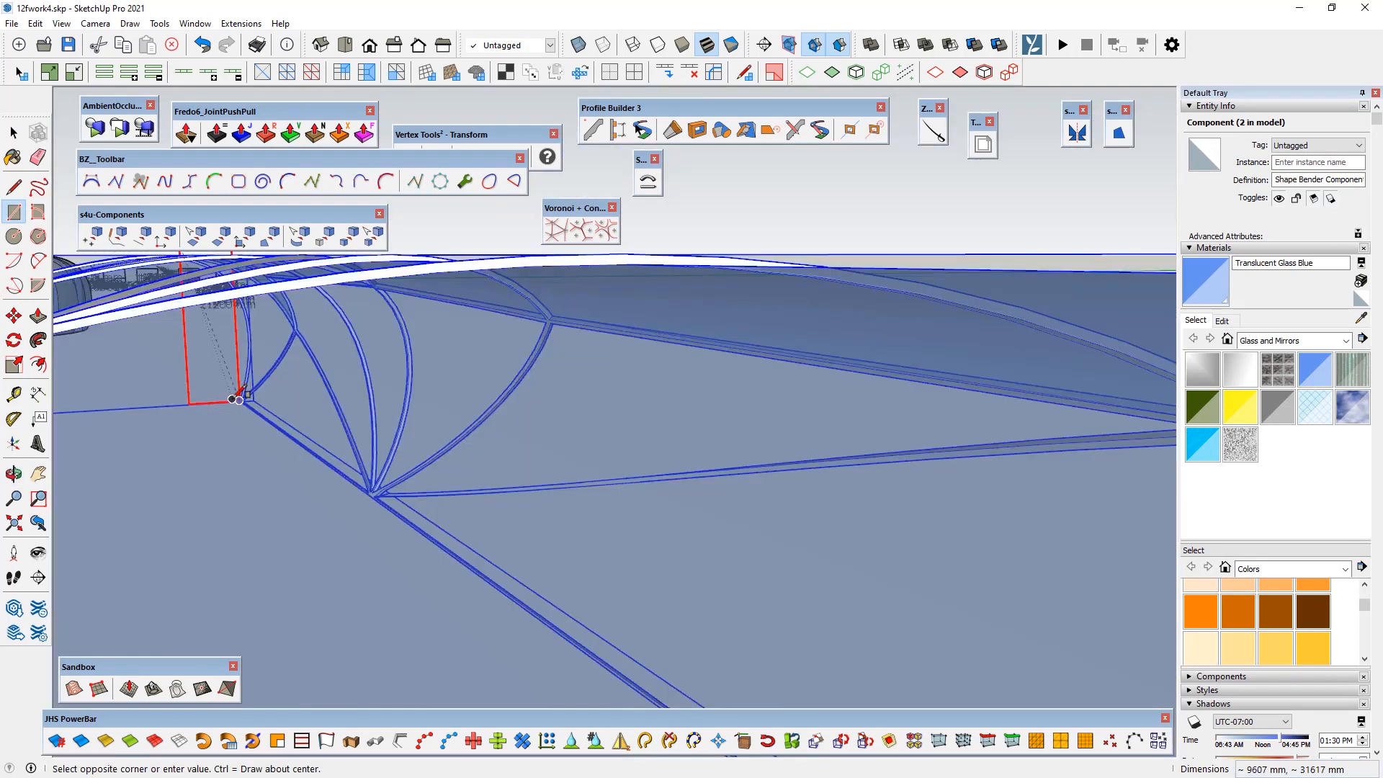
{"action": "scroll", "coordinate": [304, 347], "scroll_direction": "down", "scroll_amount": 4}
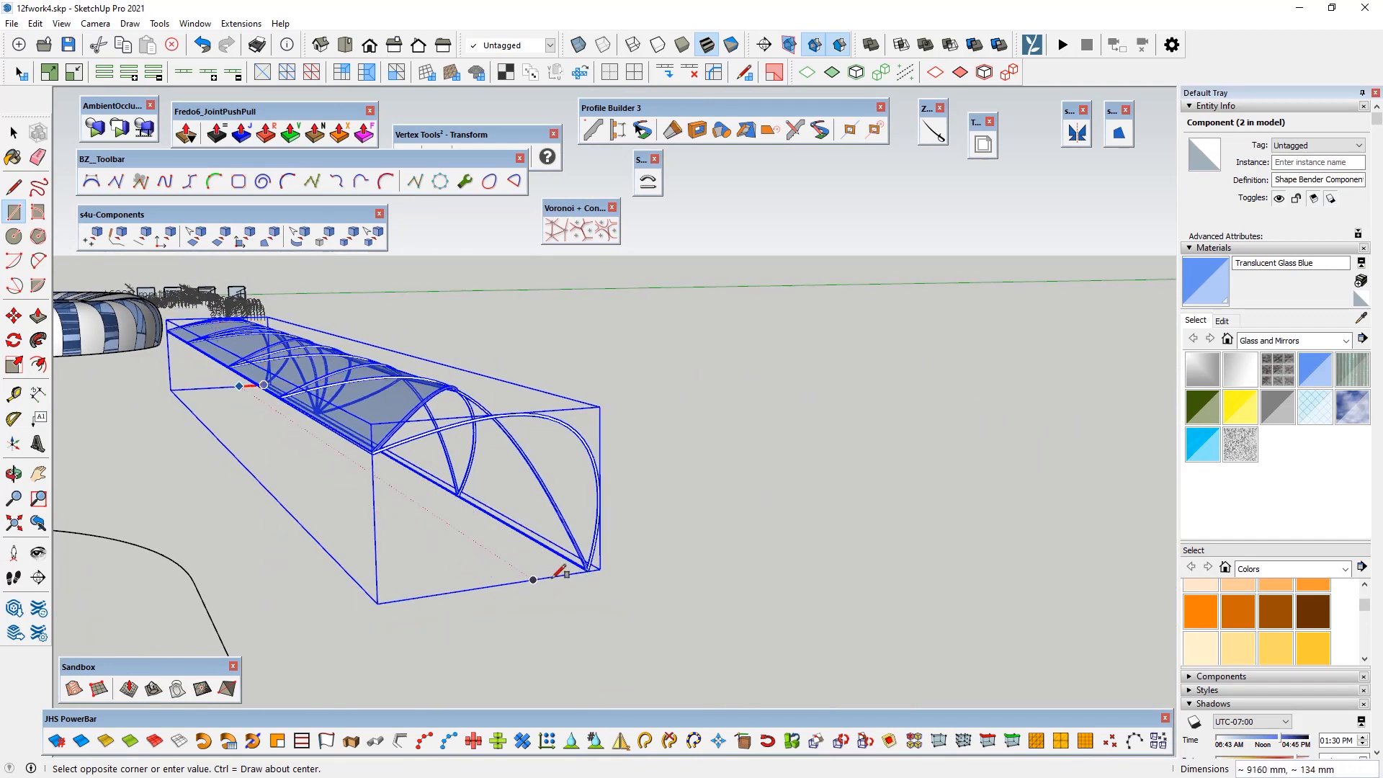
{"action": "middle_click_drag", "start_coordinate": [551, 569], "coordinate": [731, 587]}
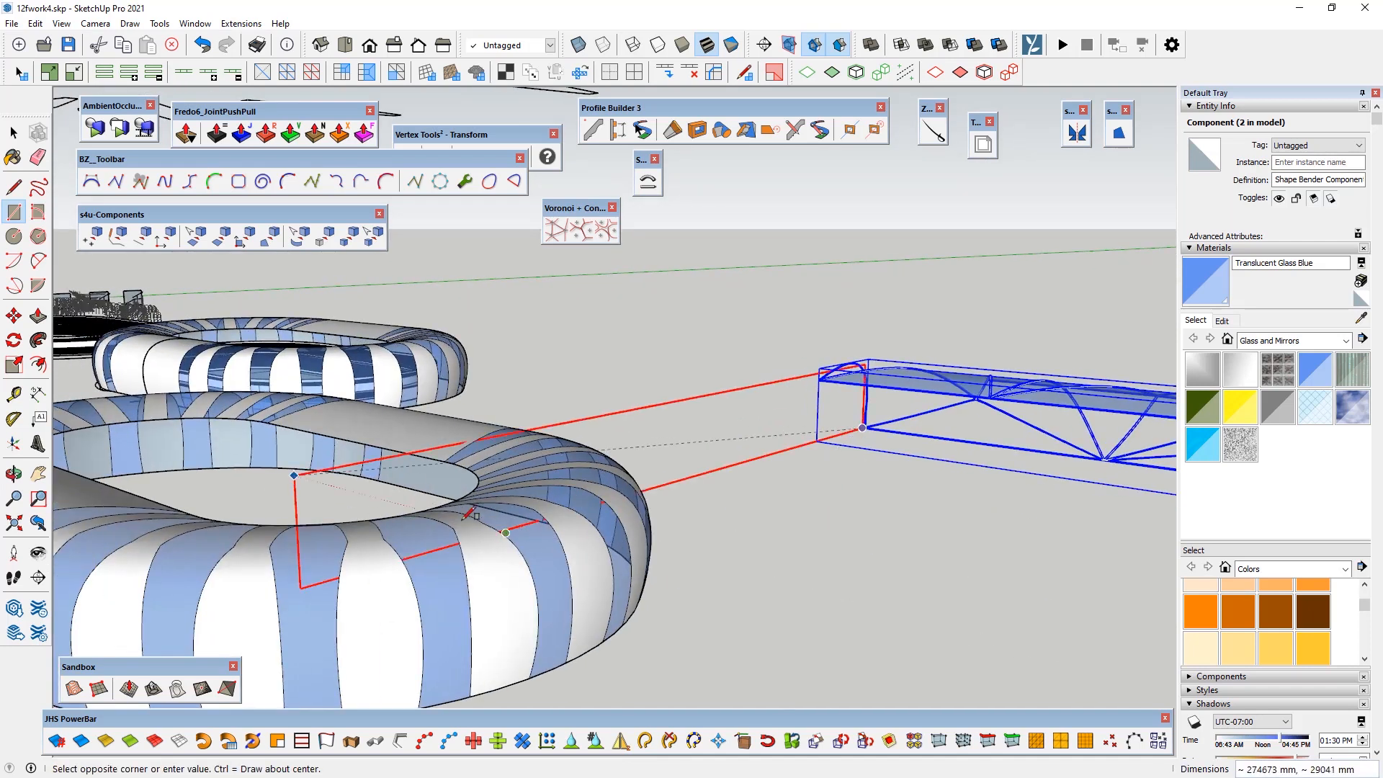
{"action": "scroll", "coordinate": [392, 497], "scroll_direction": "down", "scroll_amount": 4}
{"action": "scroll", "coordinate": [542, 491], "scroll_direction": "down", "scroll_amount": 3}
{"action": "key", "text": "Escape"}
Step: Draw a 312674 mm base line along the red axis between the lower corners of the lying pattern
{"action": "left_click", "coordinate": [13, 187]}
{"action": "scroll", "coordinate": [617, 447], "scroll_direction": "up", "scroll_amount": 8}
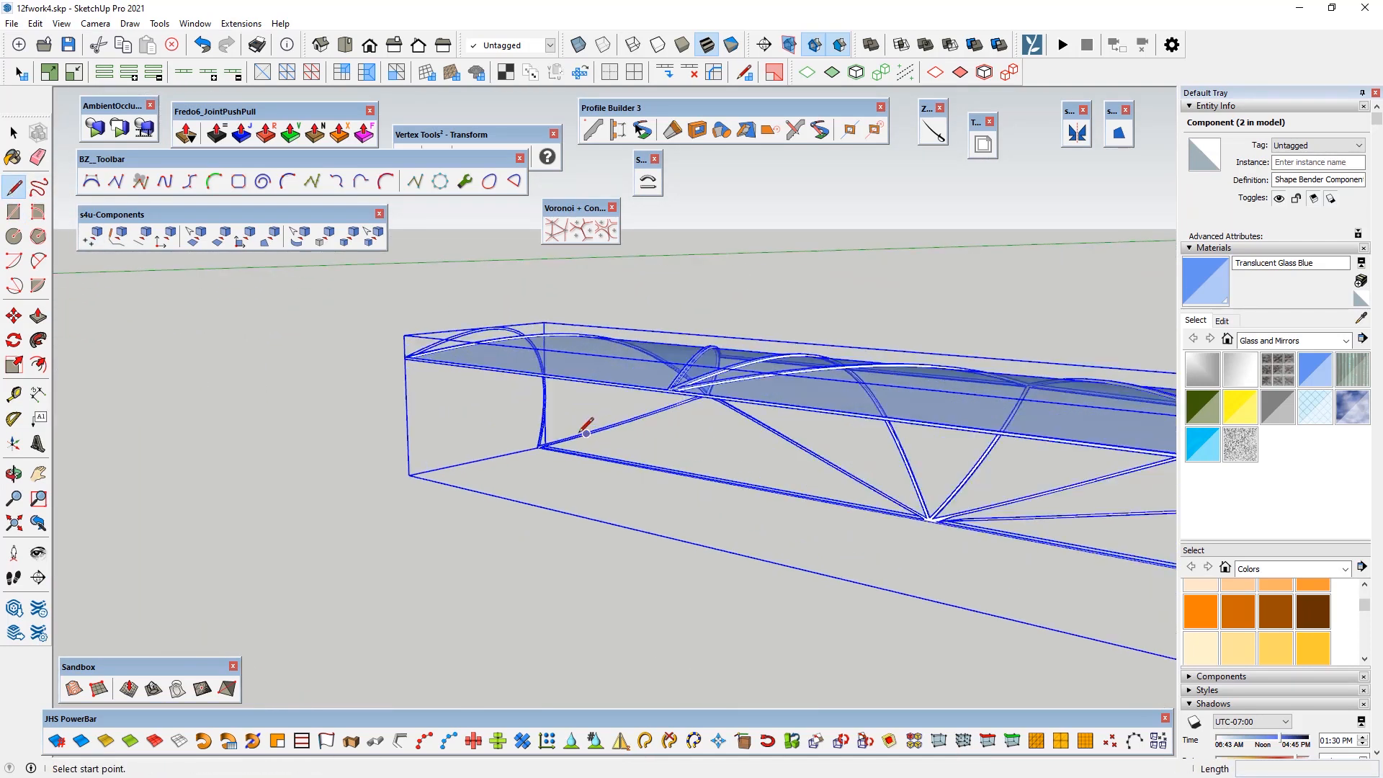
{"action": "left_click", "coordinate": [467, 490]}
{"action": "scroll", "coordinate": [333, 455], "scroll_direction": "down", "scroll_amount": 6}
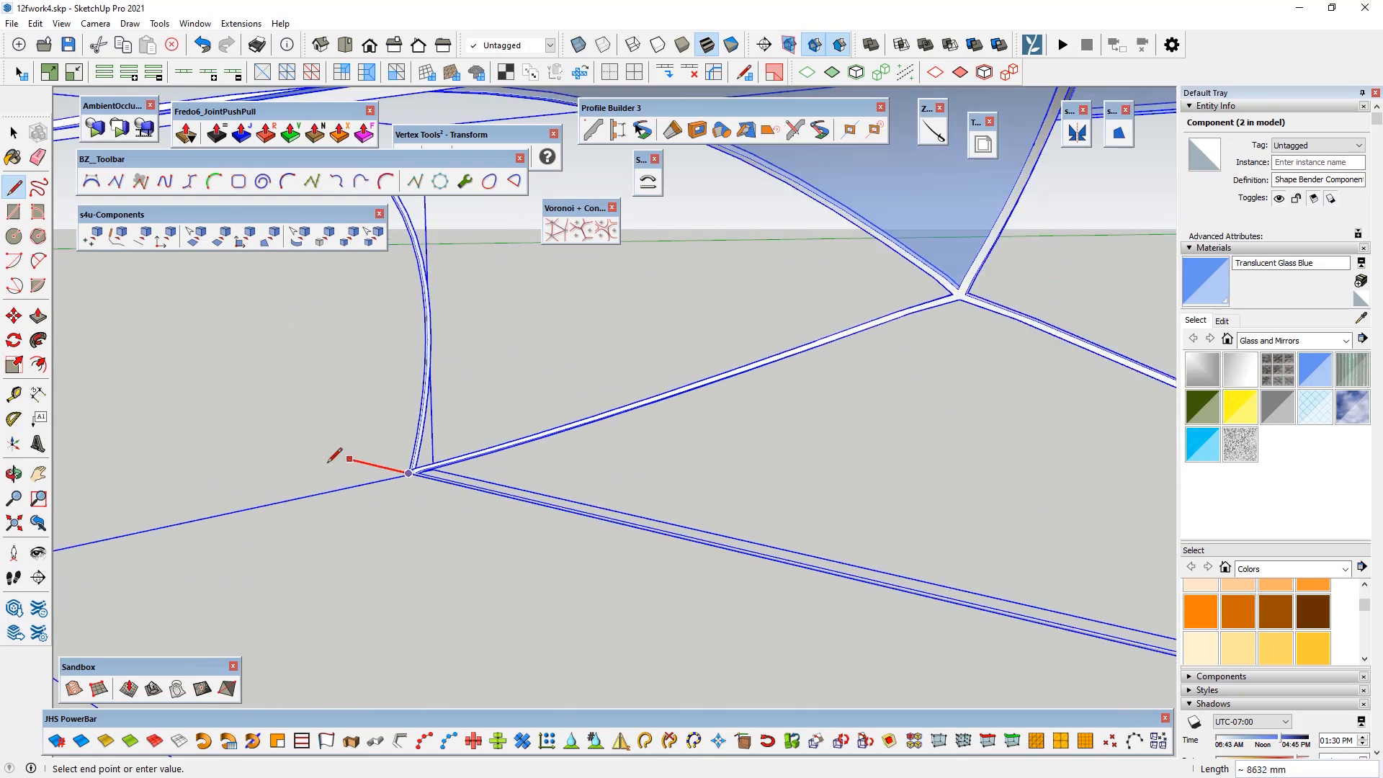
{"action": "scroll", "coordinate": [1150, 616], "scroll_direction": "up", "scroll_amount": 1}
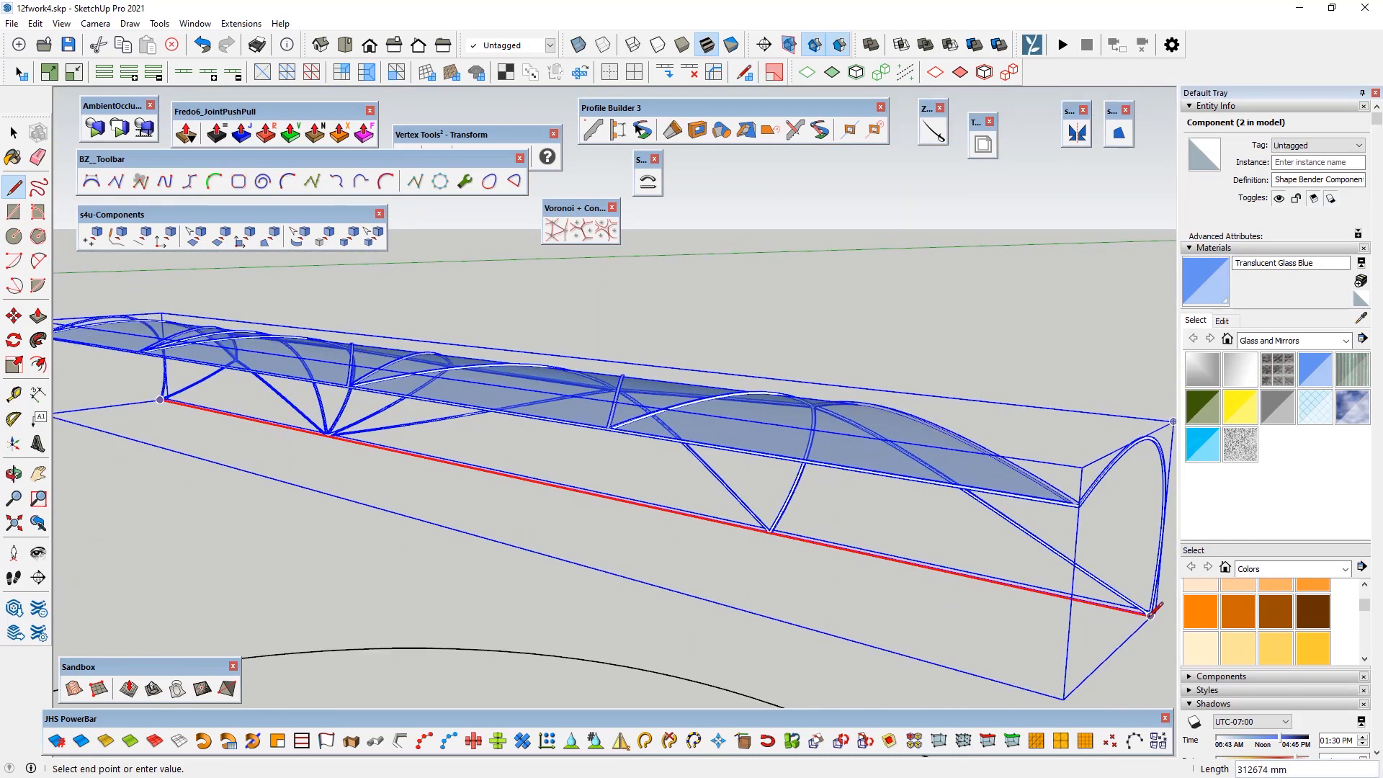
{"action": "left_click", "coordinate": [1150, 616]}
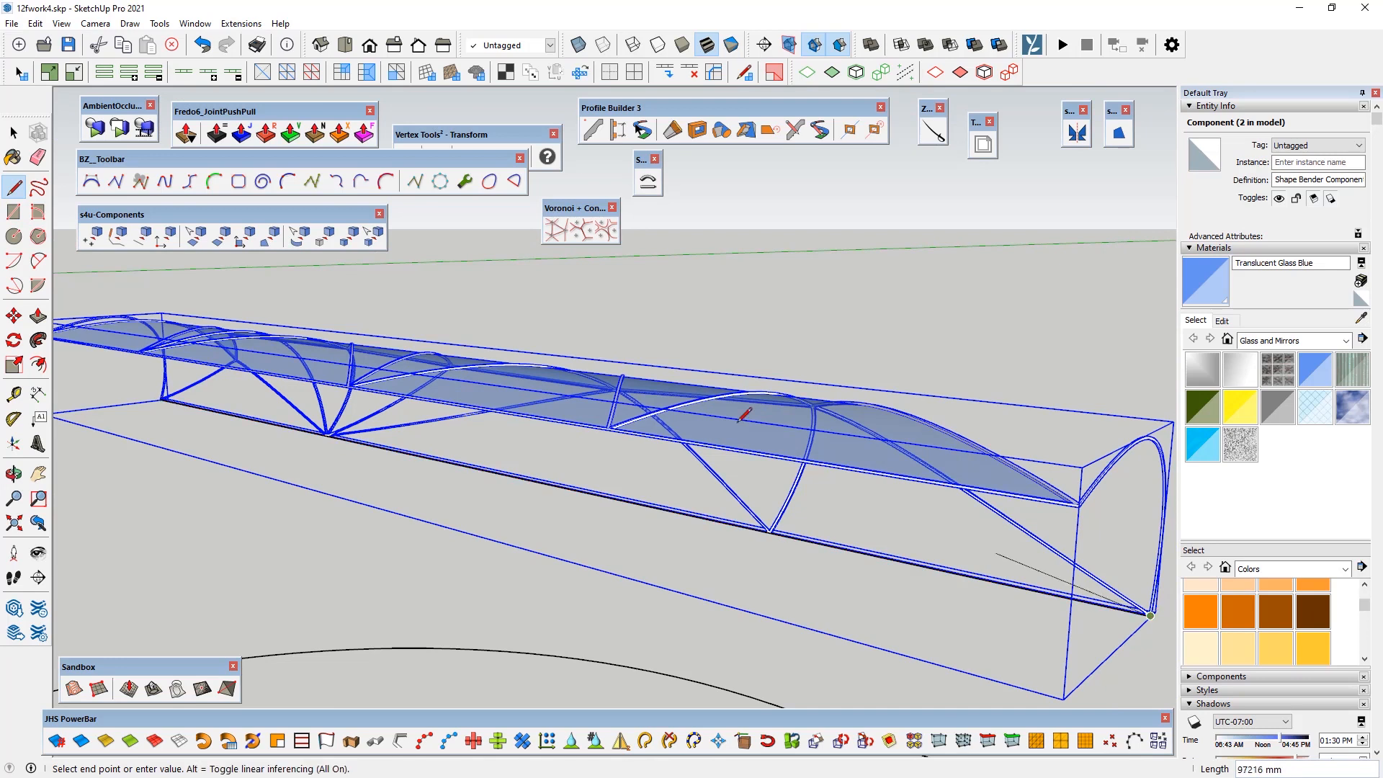
{"action": "scroll", "coordinate": [741, 411], "scroll_direction": "down", "scroll_amount": 2}
{"action": "key", "text": "space"}
Step: Bend the lying pattern component with Shape Bender from the 312674 mm base line onto the half-ring curve, toggling the curve direction before accepting
{"action": "left_click", "coordinate": [702, 322]}
{"action": "left_click", "coordinate": [574, 382]}
{"action": "left_click", "coordinate": [647, 181]}
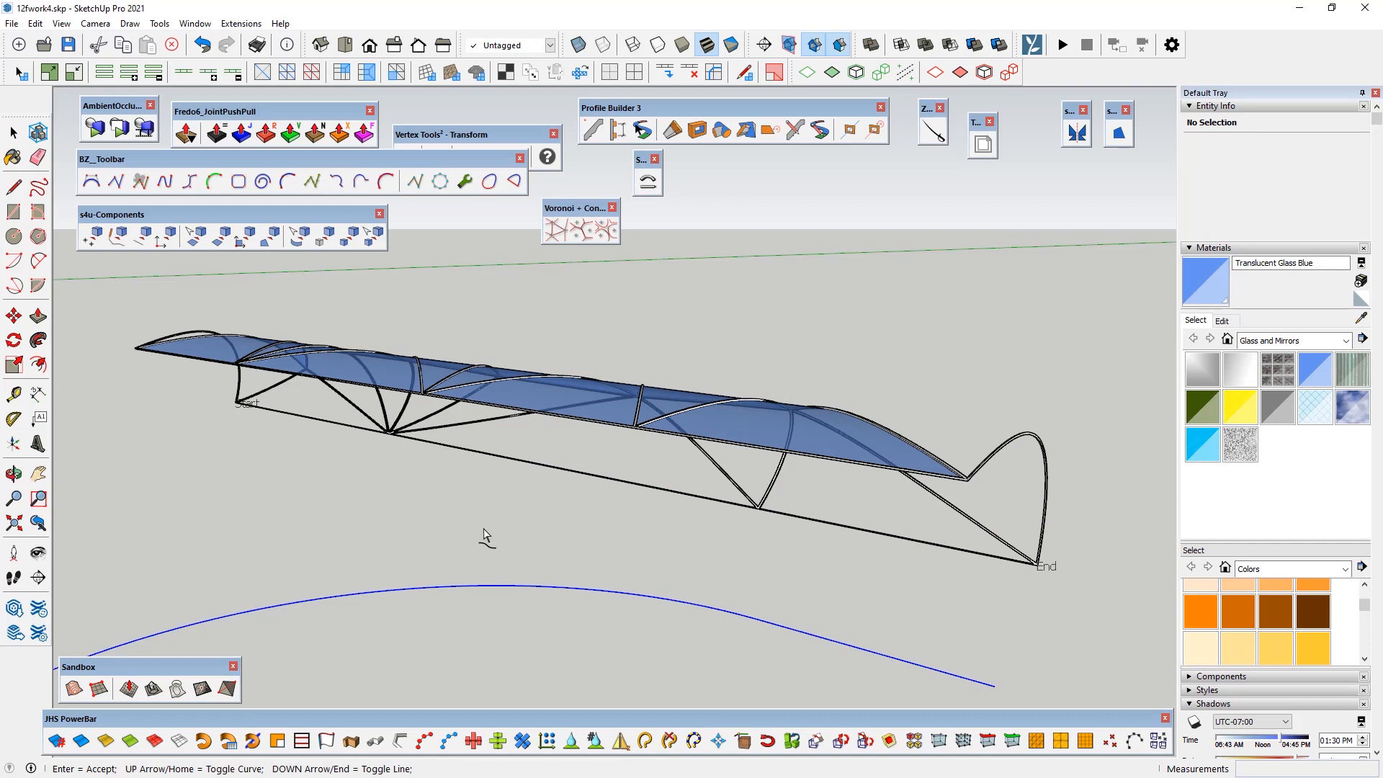
{"action": "scroll", "coordinate": [484, 534], "scroll_direction": "down", "scroll_amount": 5}
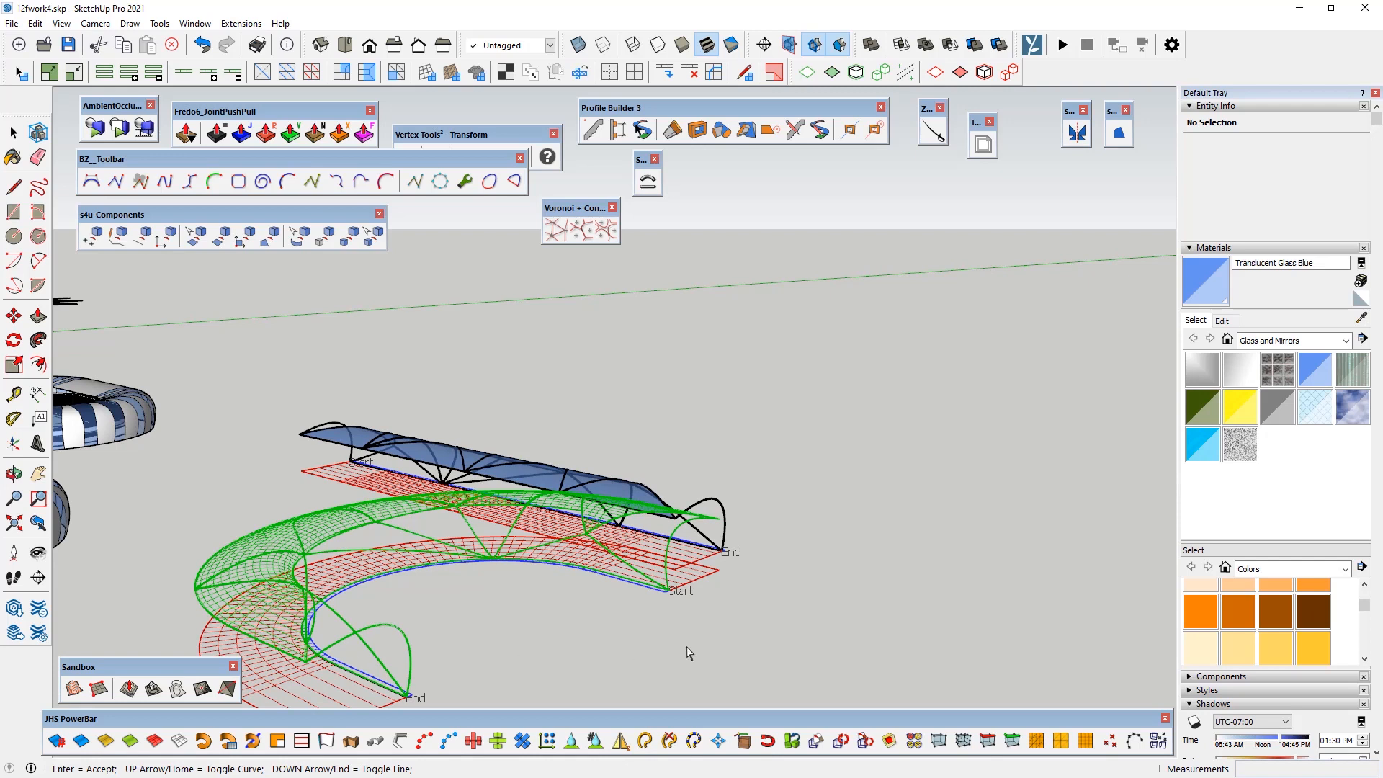
{"action": "middle_click_drag", "start_coordinate": [489, 611], "coordinate": [389, 618]}
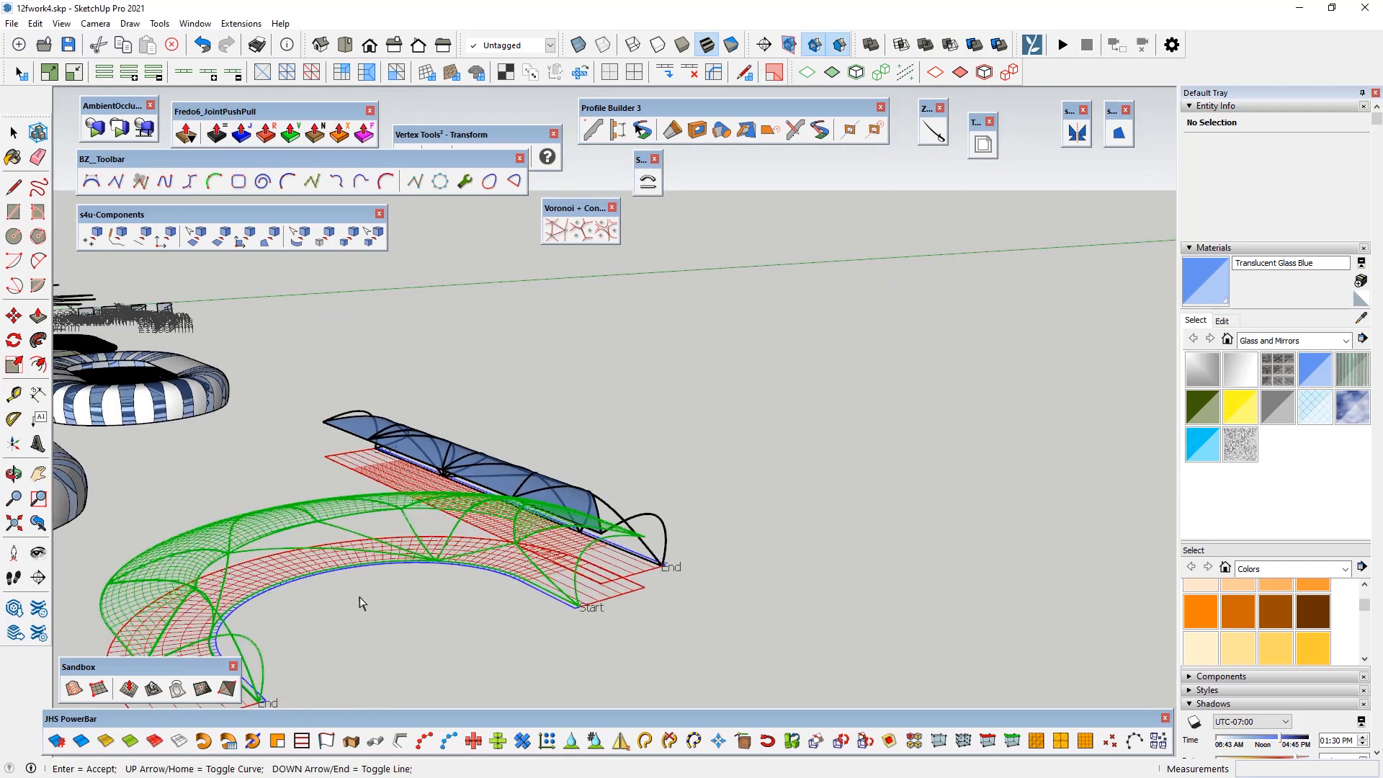
{"action": "key", "text": "Up"}
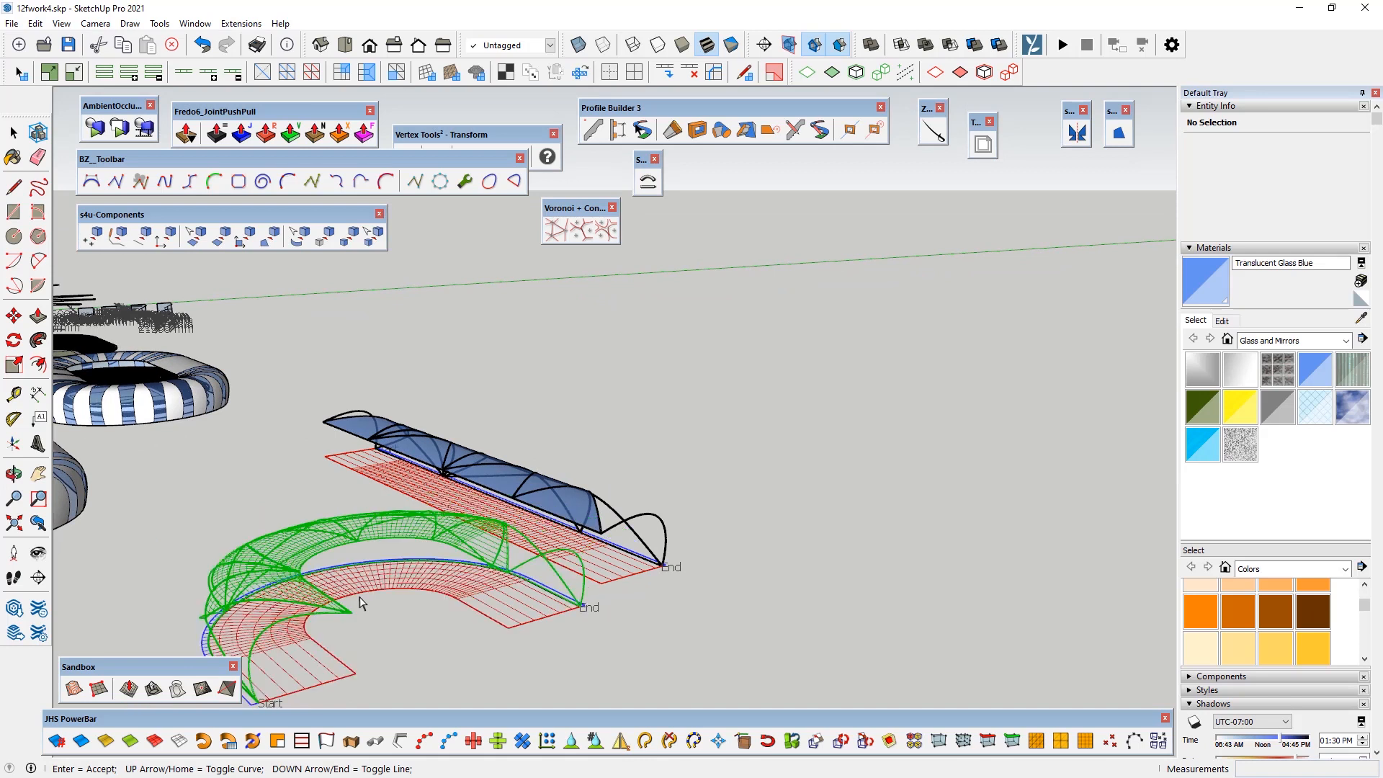
{"action": "key", "text": "Return"}
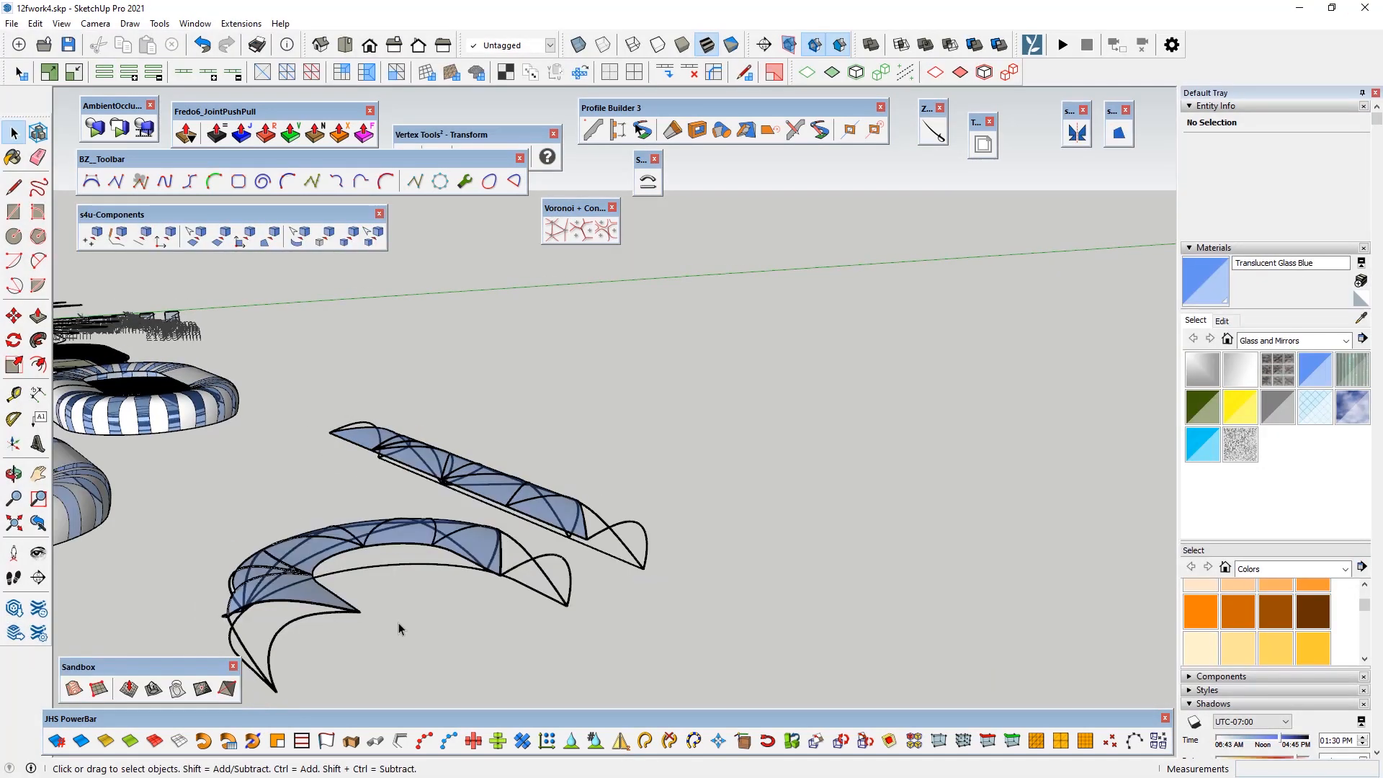
Step: Mirror the bent half-ring pattern across the vertical plane through its two open ends, keeping the original to complete the ring
{"action": "mouse_move", "coordinate": [399, 622]}
{"action": "middle_mouse_down"}
{"action": "mouse_move", "coordinate": [413, 605]}
{"action": "mouse_move", "coordinate": [685, 609]}
{"action": "middle_mouse_up"}
{"action": "scroll", "coordinate": [353, 564], "scroll_direction": "down", "scroll_amount": 3}
{"action": "scroll", "coordinate": [1018, 612], "scroll_direction": "up", "scroll_amount": 3}
{"action": "middle_click_drag", "start_coordinate": [612, 537], "coordinate": [421, 616]}
{"action": "scroll", "coordinate": [706, 558], "scroll_direction": "up", "scroll_amount": 3}
{"action": "middle_click_drag", "start_coordinate": [702, 559], "coordinate": [465, 549]}
{"action": "left_click", "coordinate": [426, 537]}
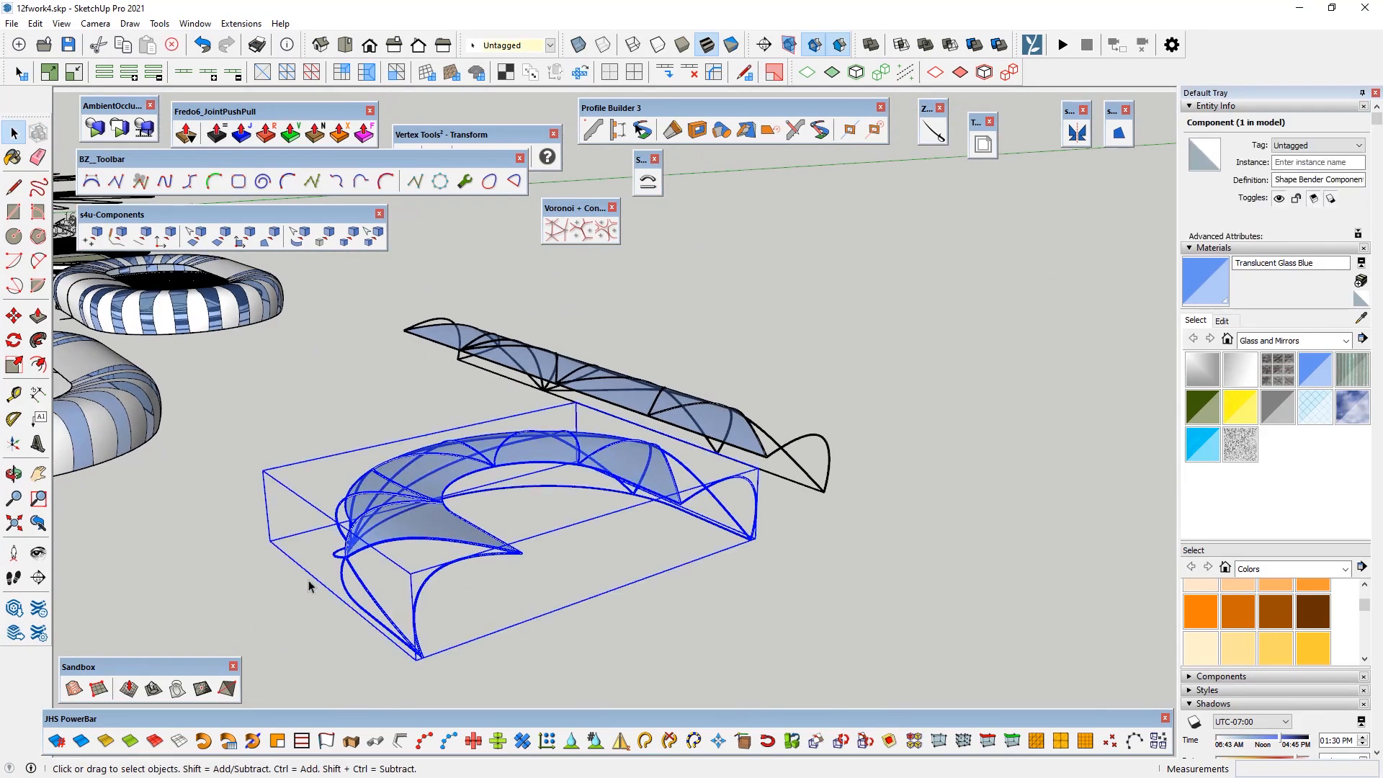
{"action": "left_click", "coordinate": [1077, 131]}
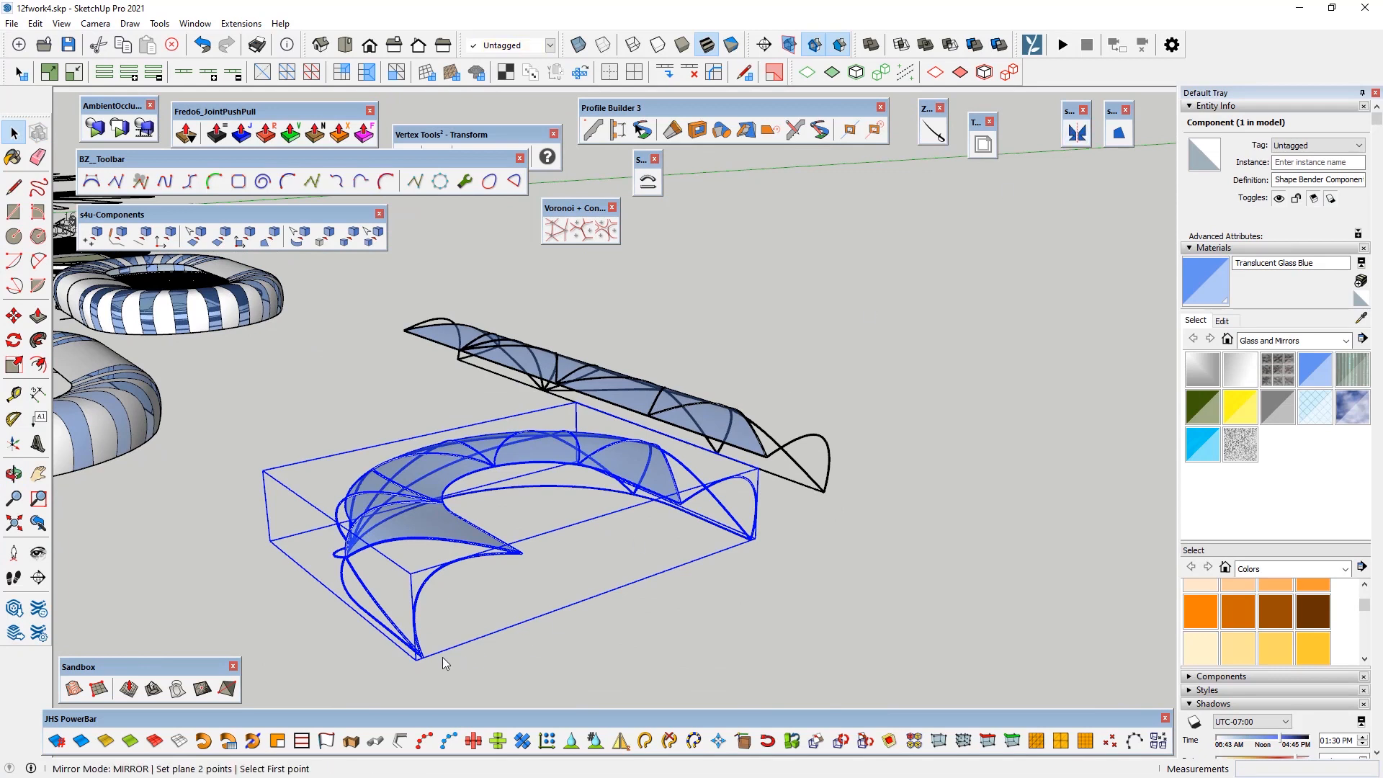
{"action": "scroll", "coordinate": [431, 662], "scroll_direction": "up", "scroll_amount": 3}
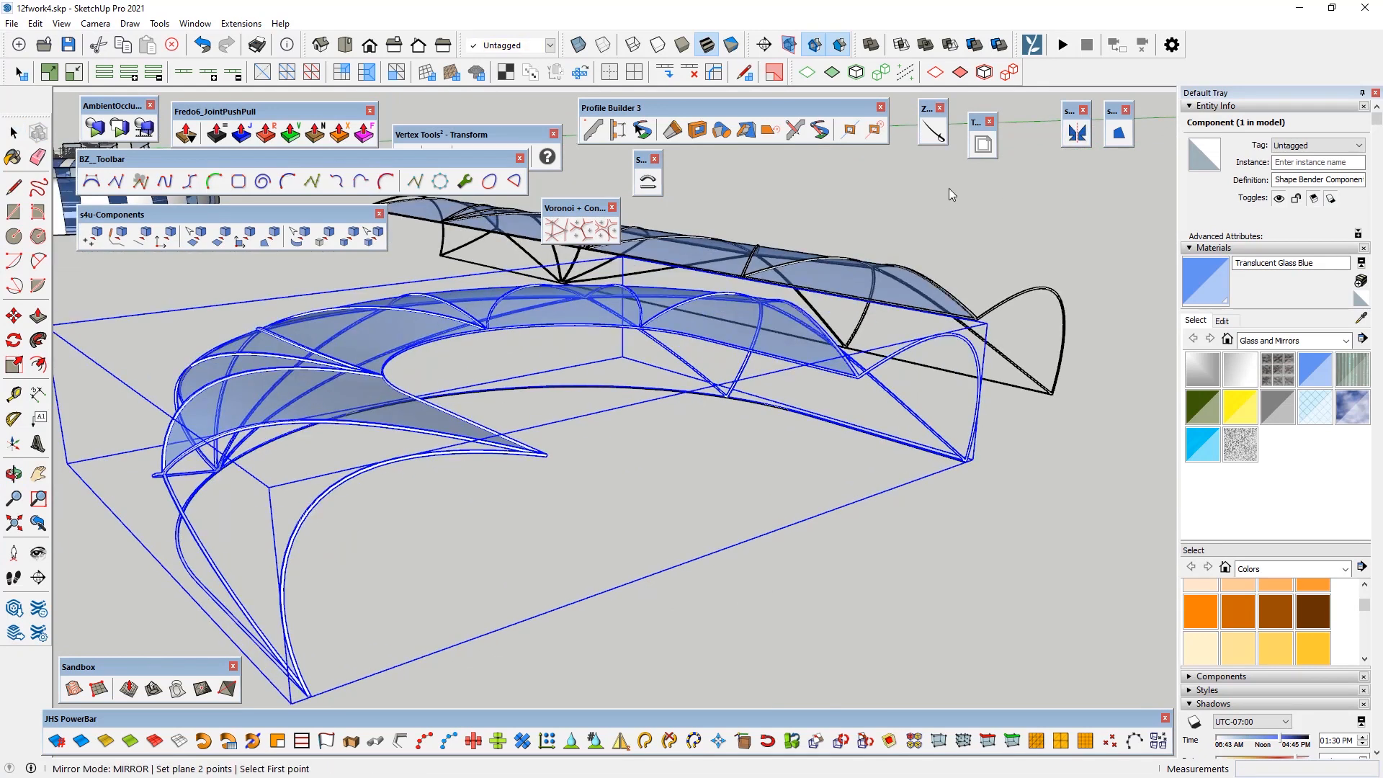
{"action": "left_click", "coordinate": [308, 695]}
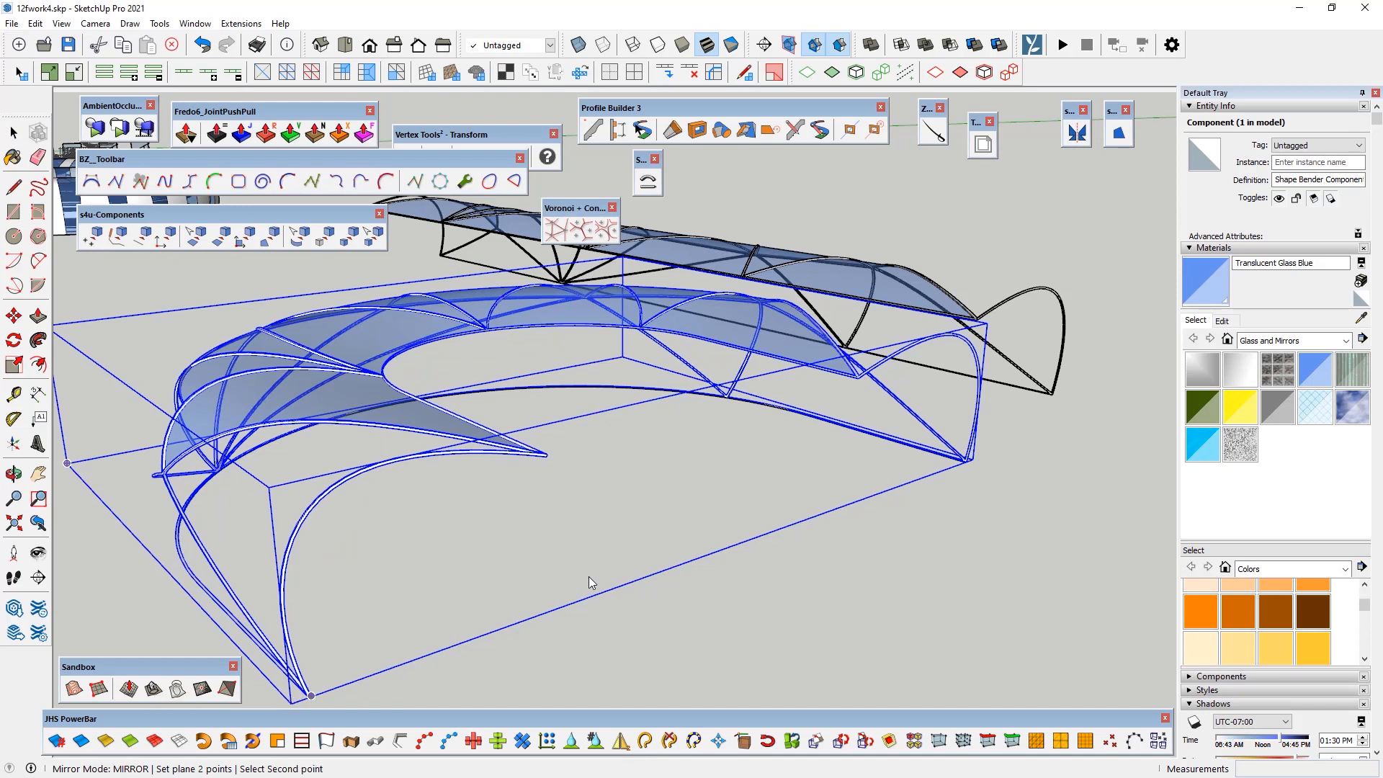
{"action": "left_click", "coordinate": [968, 463]}
{"action": "middle_click_drag", "start_coordinate": [472, 507], "coordinate": [724, 531]}
{"action": "left_click", "coordinate": [440, 471]}
{"action": "scroll", "coordinate": [439, 472], "scroll_direction": "down", "scroll_amount": 3}
{"action": "middle_click_drag", "start_coordinate": [439, 474], "coordinate": [435, 497]}
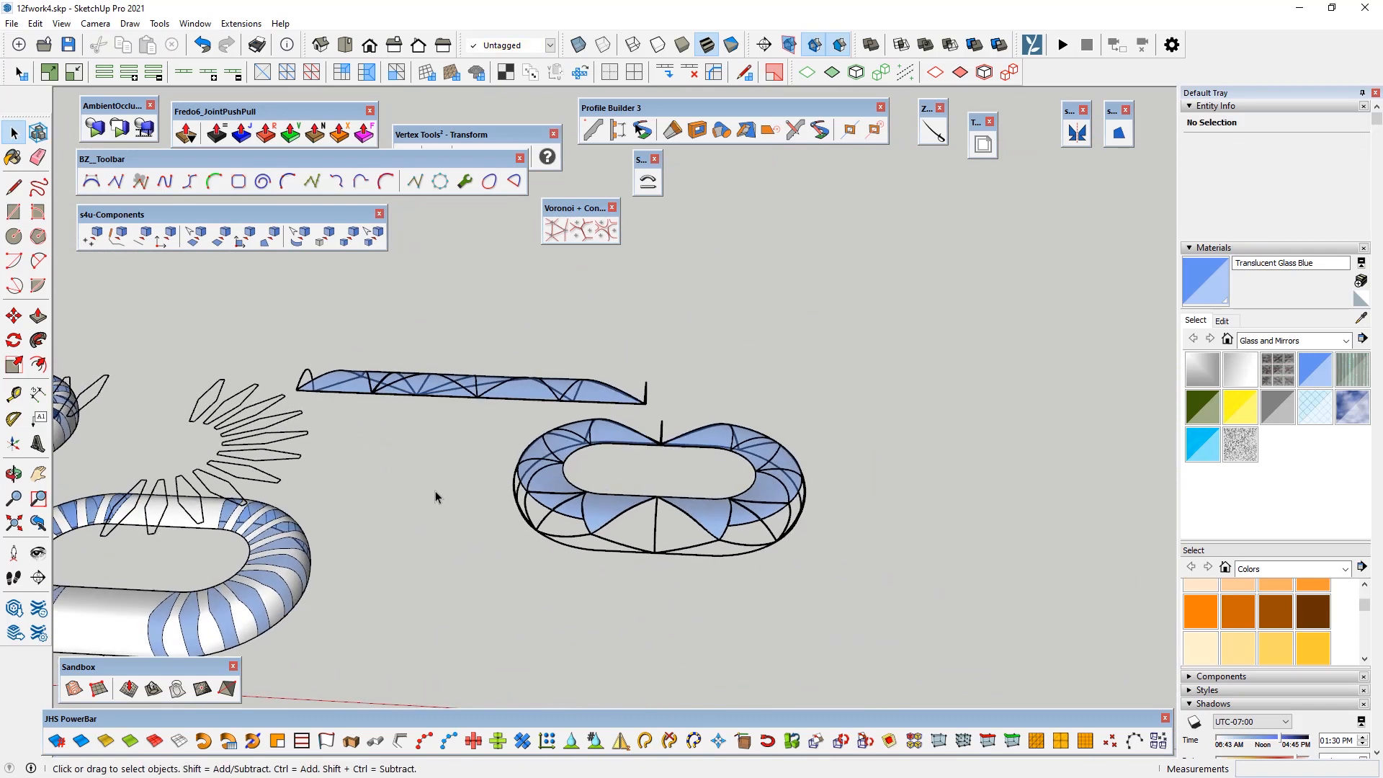
Step: Combine both halves of the mirrored ring pattern into one group
{"action": "left_click_drag", "start_coordinate": [594, 469], "coordinate": [594, 469]}
{"action": "right_click", "coordinate": [585, 464]}
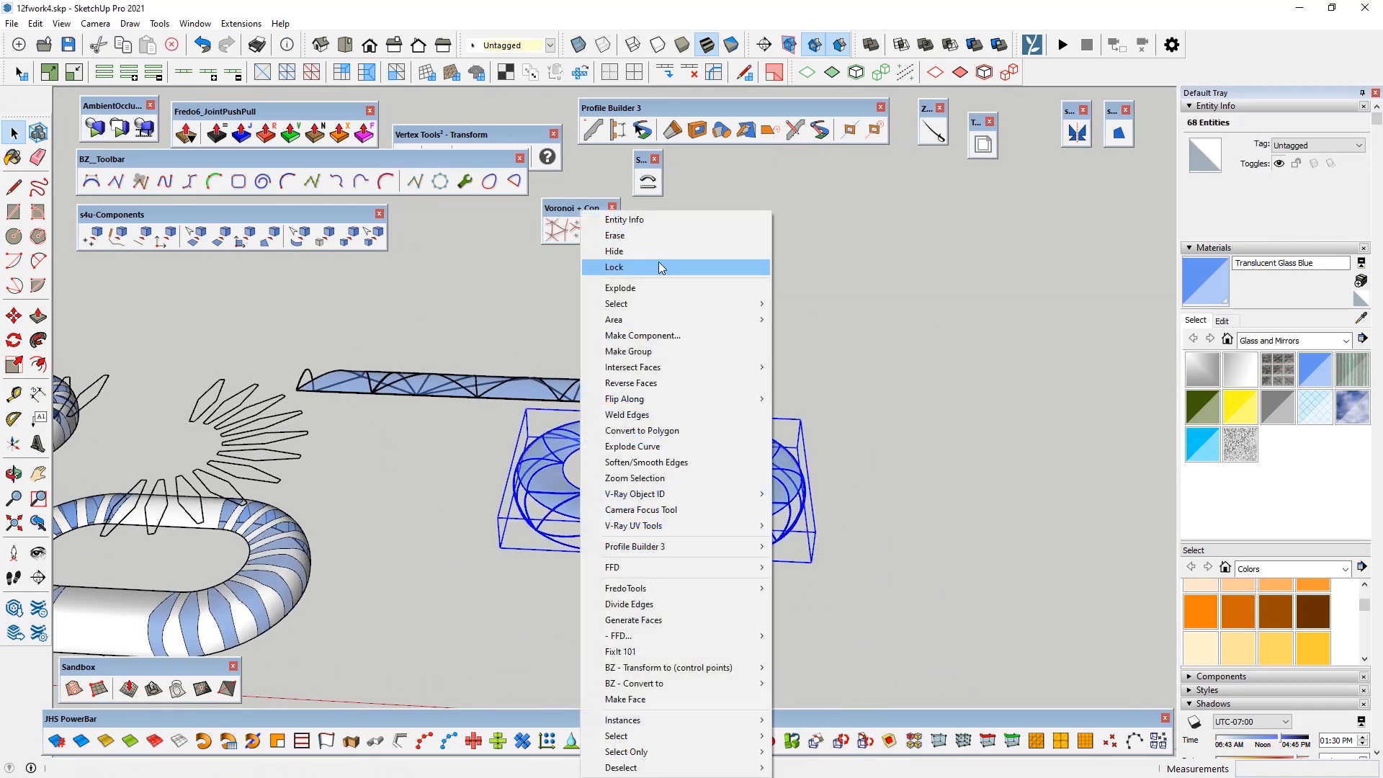
{"action": "left_click", "coordinate": [658, 351]}
{"action": "left_click", "coordinate": [431, 474]}
Step: Copy the ring pattern group in top view onto the striped stadium shell that surrounds the pitch
{"action": "scroll", "coordinate": [448, 469], "scroll_direction": "down", "scroll_amount": 4}
{"action": "middle_click_drag", "start_coordinate": [448, 468], "coordinate": [524, 502]}
{"action": "left_click", "coordinate": [528, 510]}
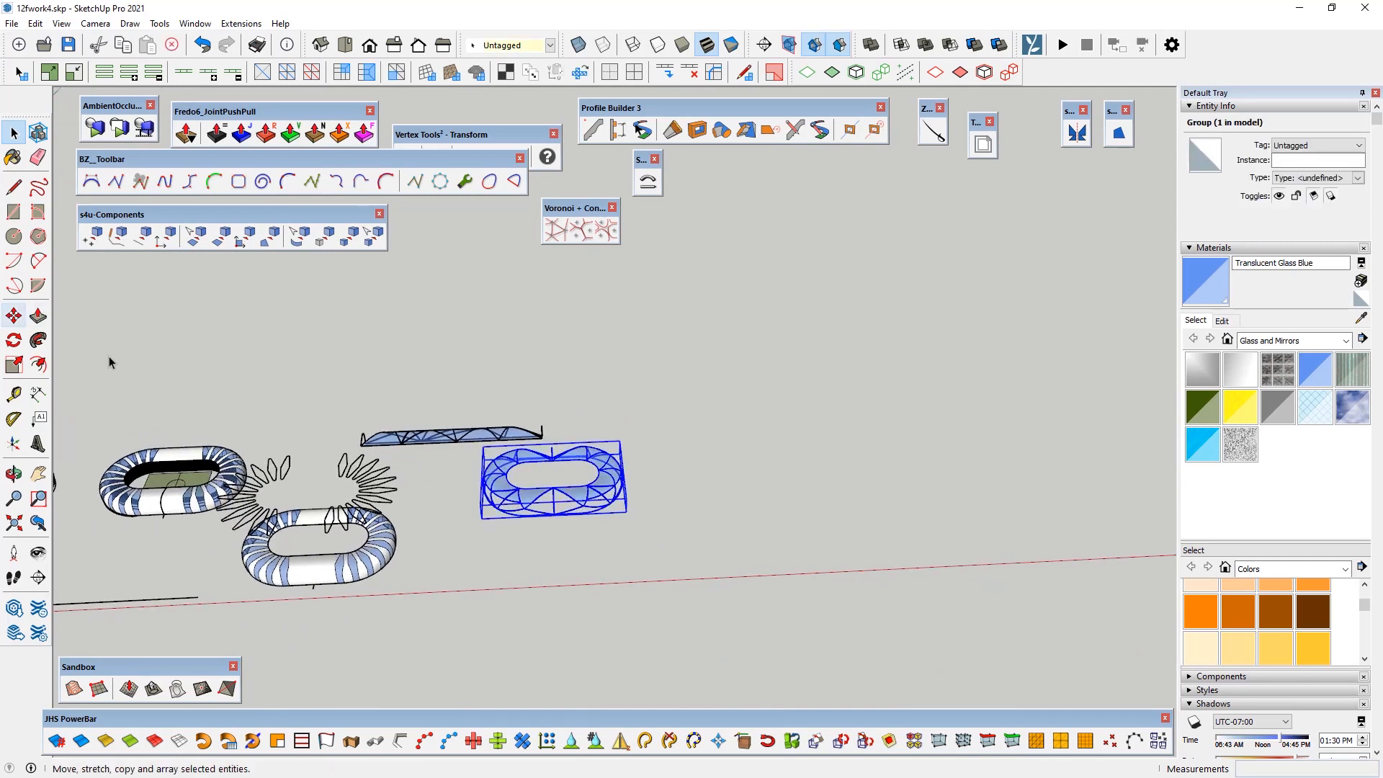
{"action": "middle_click_drag", "start_coordinate": [492, 401], "coordinate": [502, 566]}
{"action": "key", "text": "F2"}
{"action": "key", "text": "v"}
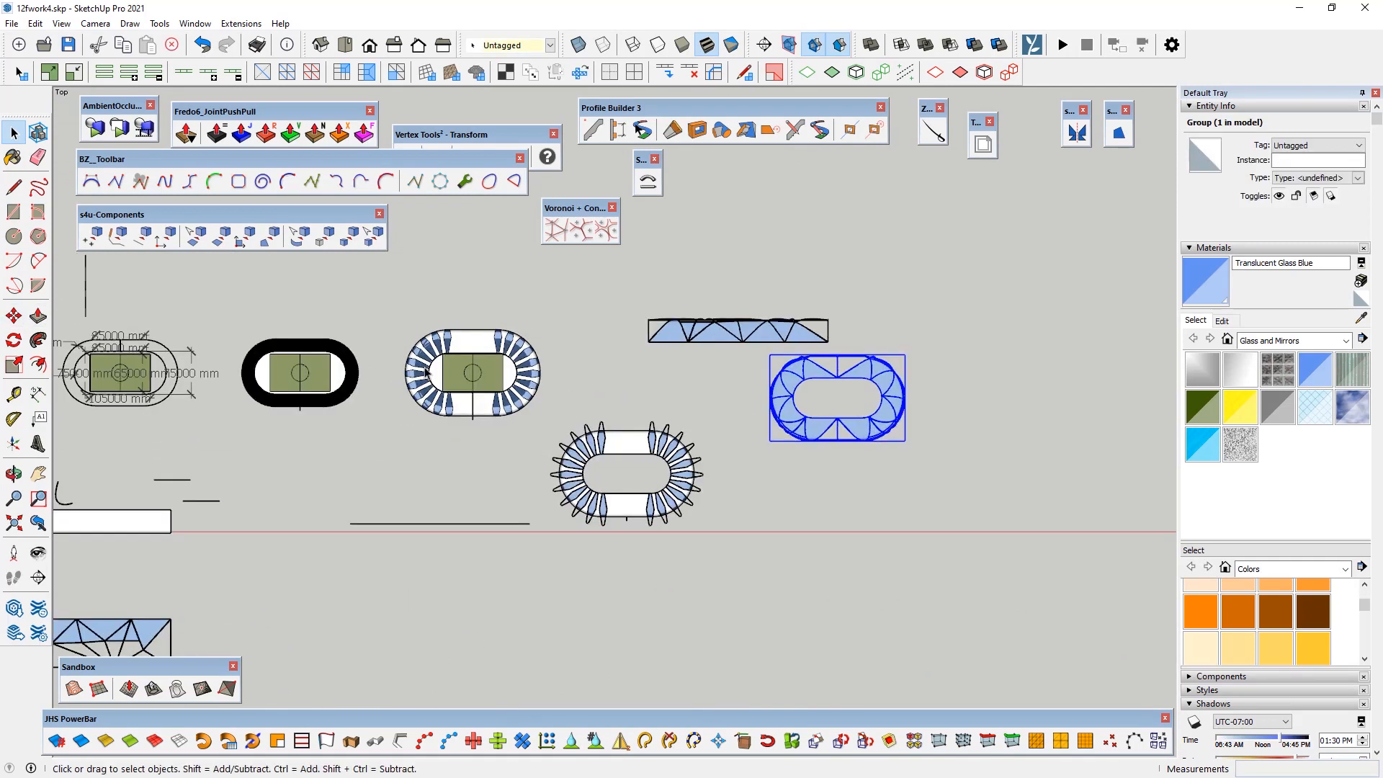
{"action": "left_click", "coordinate": [14, 316]}
{"action": "left_click", "coordinate": [792, 398]}
{"action": "key", "text": "ctrl"}
{"action": "scroll", "coordinate": [438, 369], "scroll_direction": "up", "scroll_amount": 3}
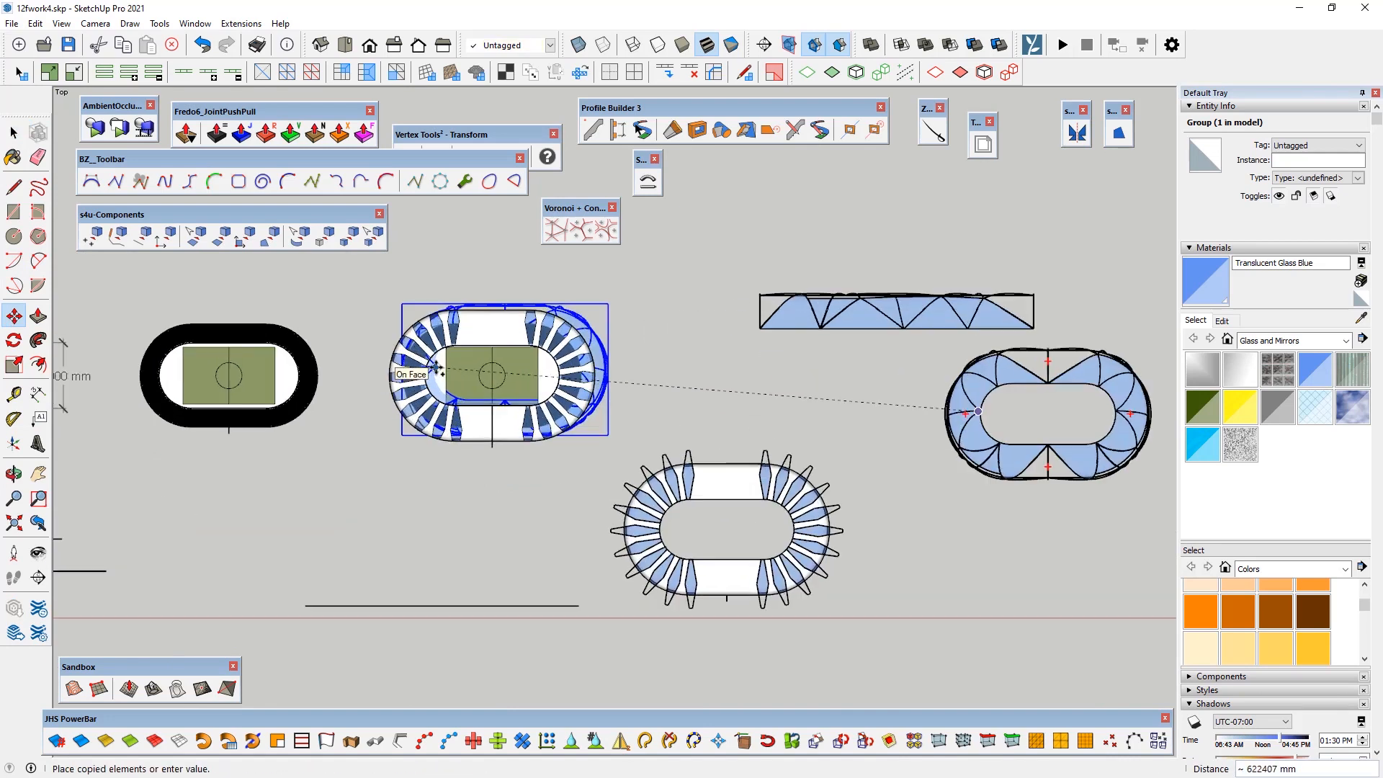
{"action": "scroll", "coordinate": [437, 369], "scroll_direction": "up", "scroll_amount": 4}
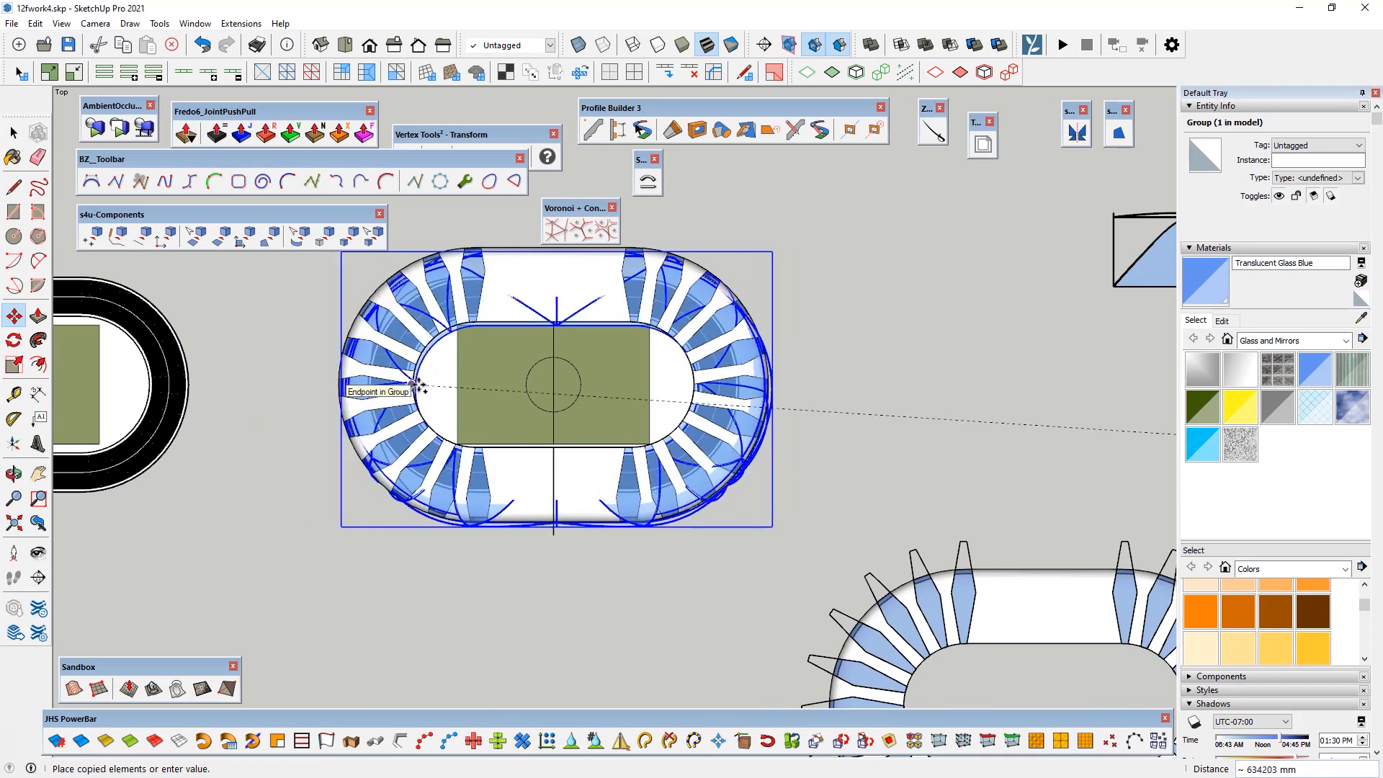
{"action": "left_click", "coordinate": [416, 386]}
Step: Align the copied ring pattern by moving the base of its middle rib to the shell's lower edge at the centre line
{"action": "scroll", "coordinate": [561, 531], "scroll_direction": "up", "scroll_amount": 10}
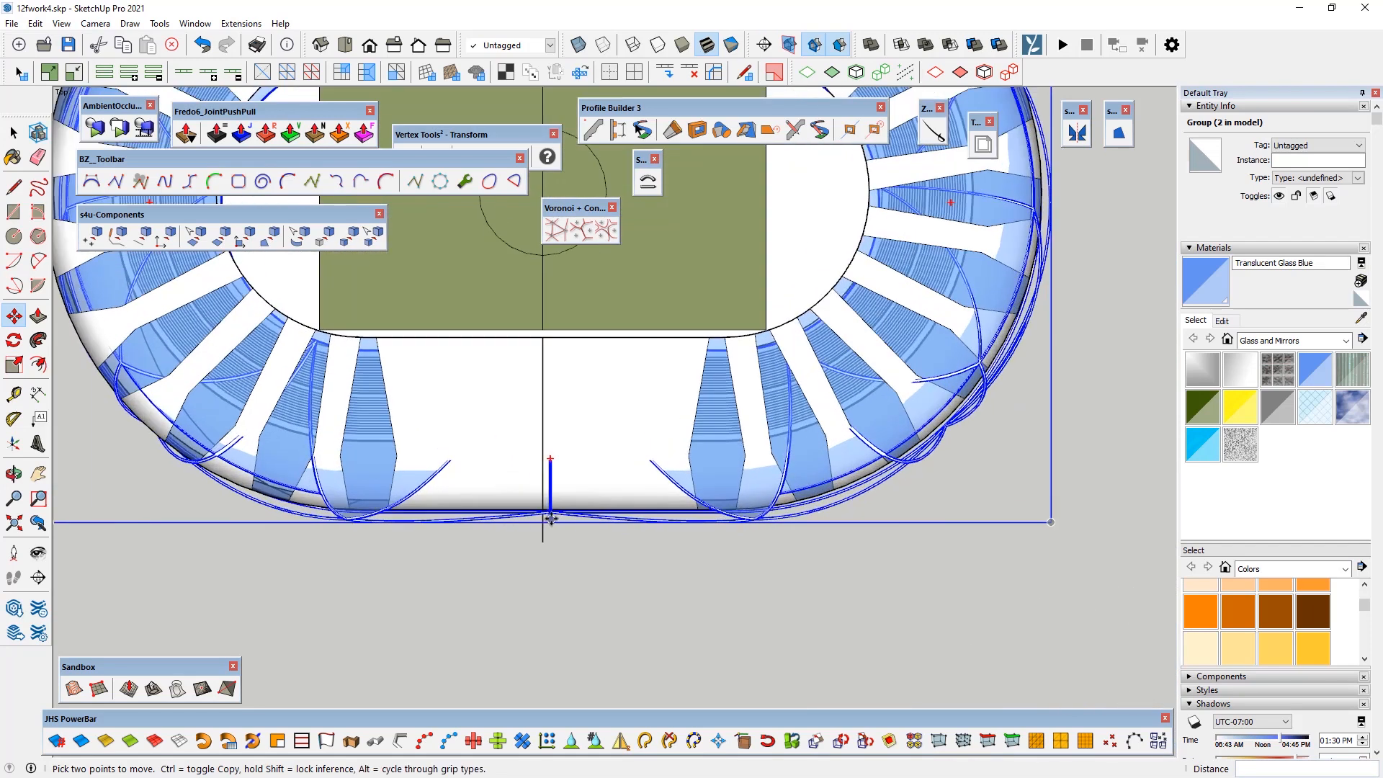
{"action": "middle_click_drag", "start_coordinate": [556, 531], "coordinate": [625, 411]}
{"action": "scroll", "coordinate": [546, 547], "scroll_direction": "up", "scroll_amount": 3}
{"action": "scroll", "coordinate": [530, 632], "scroll_direction": "up", "scroll_amount": 3}
{"action": "scroll", "coordinate": [532, 625], "scroll_direction": "up", "scroll_amount": 2}
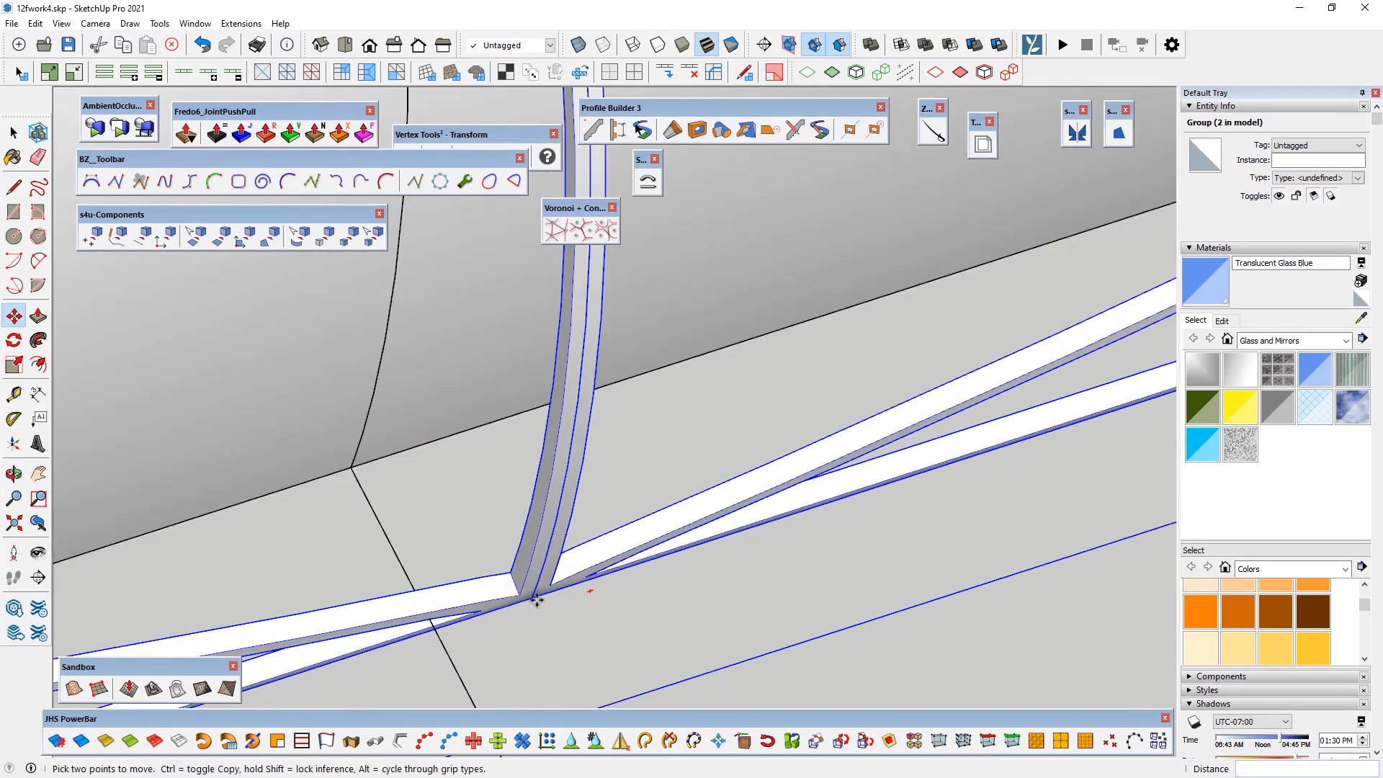
{"action": "left_click", "coordinate": [534, 598]}
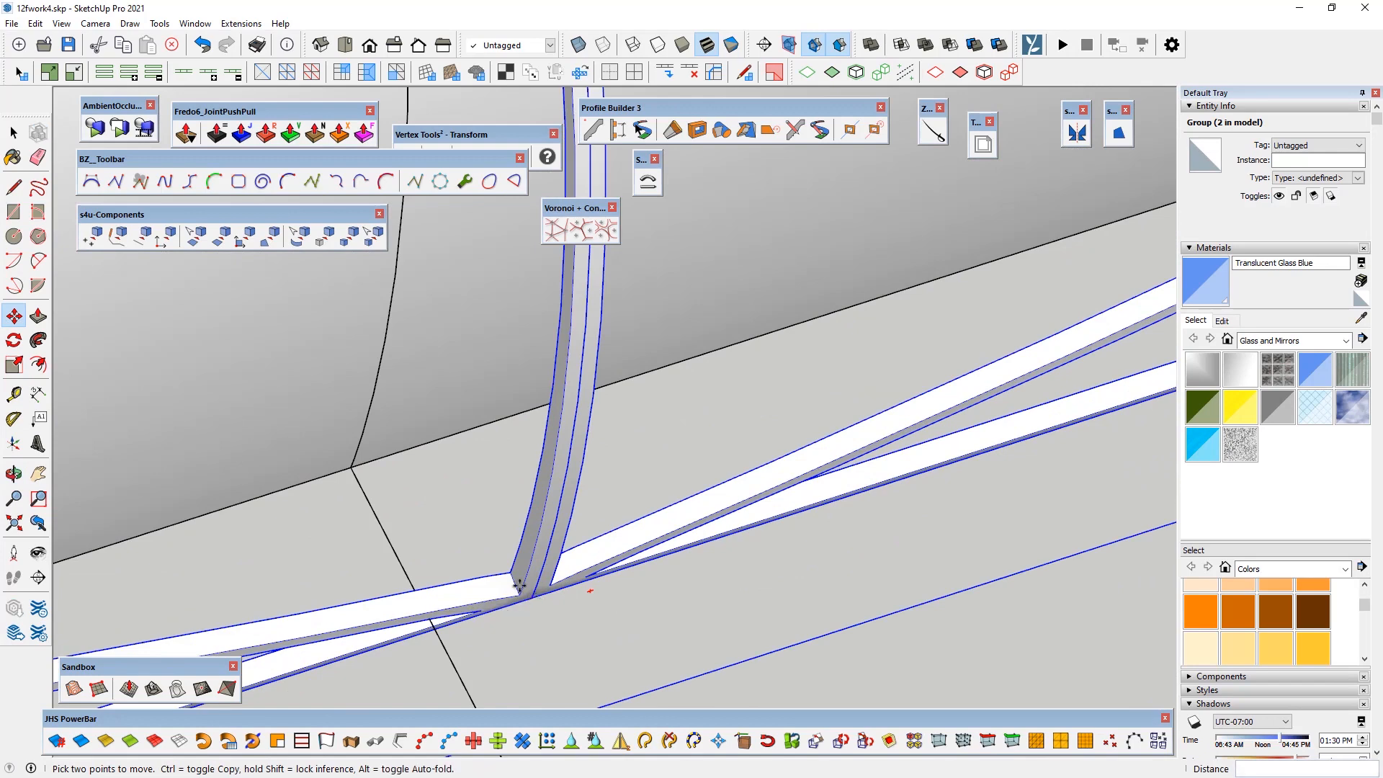
{"action": "left_click", "coordinate": [349, 467]}
Step: Enlarge the ring pattern on the striped shell with Scale, dragging one of its lattice corners about the centre so the ribs stand outside the shell
{"action": "left_click", "coordinate": [14, 363]}
{"action": "scroll", "coordinate": [504, 597], "scroll_direction": "down", "scroll_amount": 3}
{"action": "scroll", "coordinate": [549, 539], "scroll_direction": "down", "scroll_amount": 6}
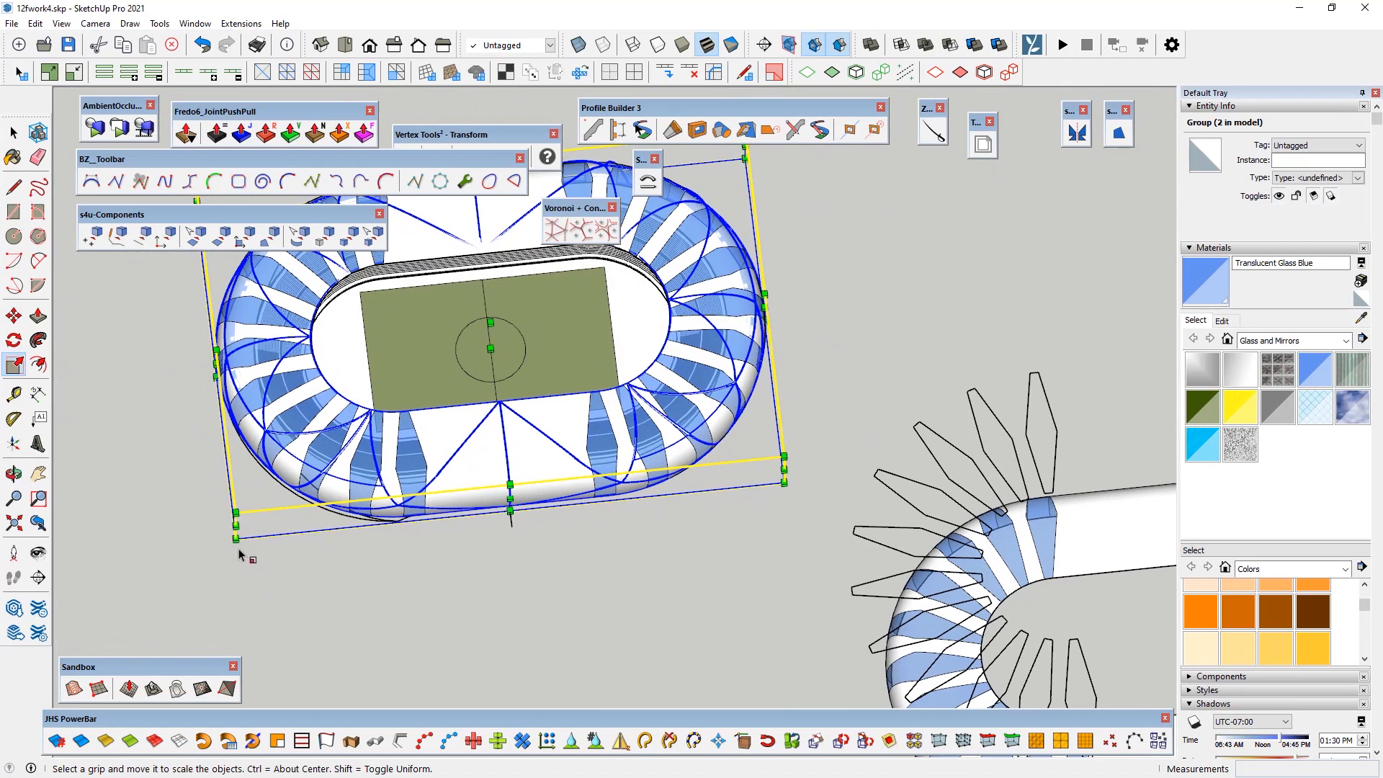
{"action": "left_click", "coordinate": [235, 513]}
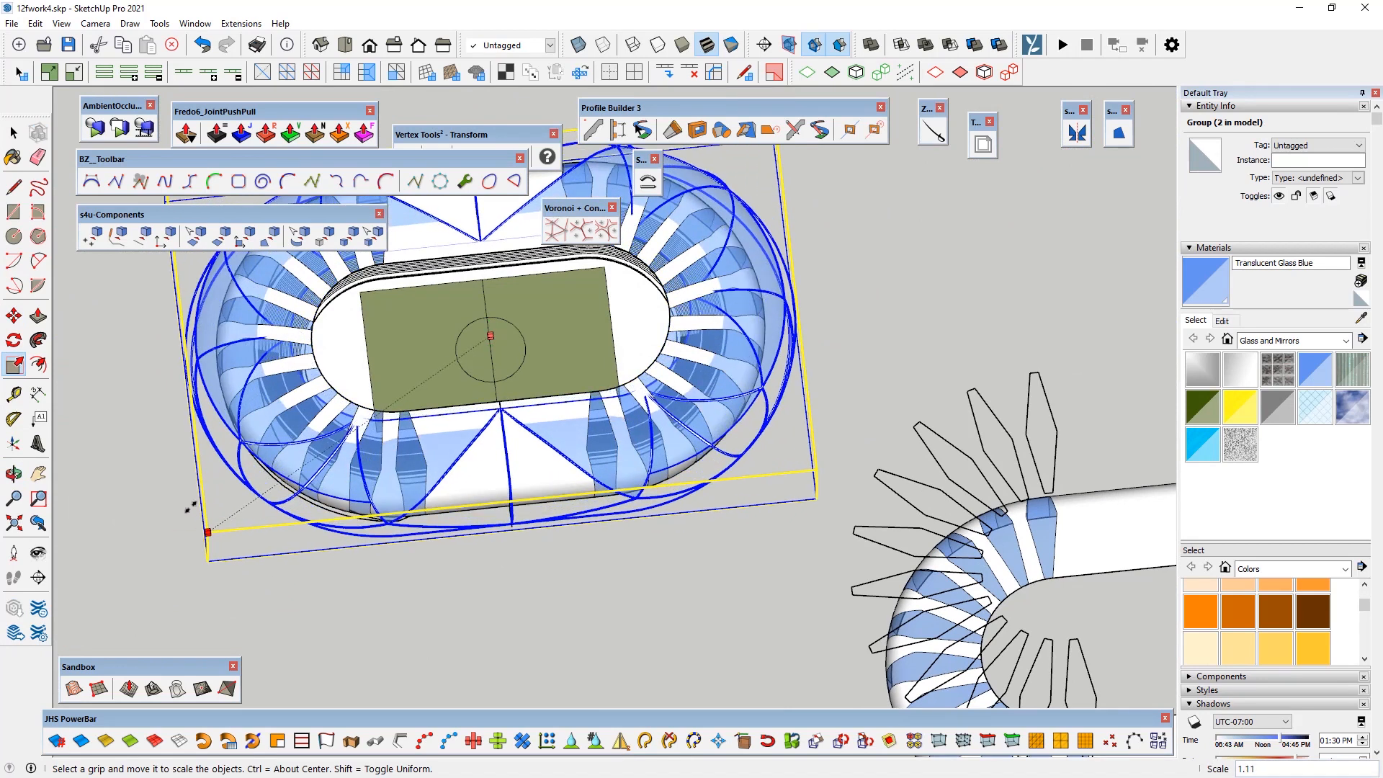
{"action": "middle_click_drag", "start_coordinate": [192, 503], "coordinate": [118, 288]}
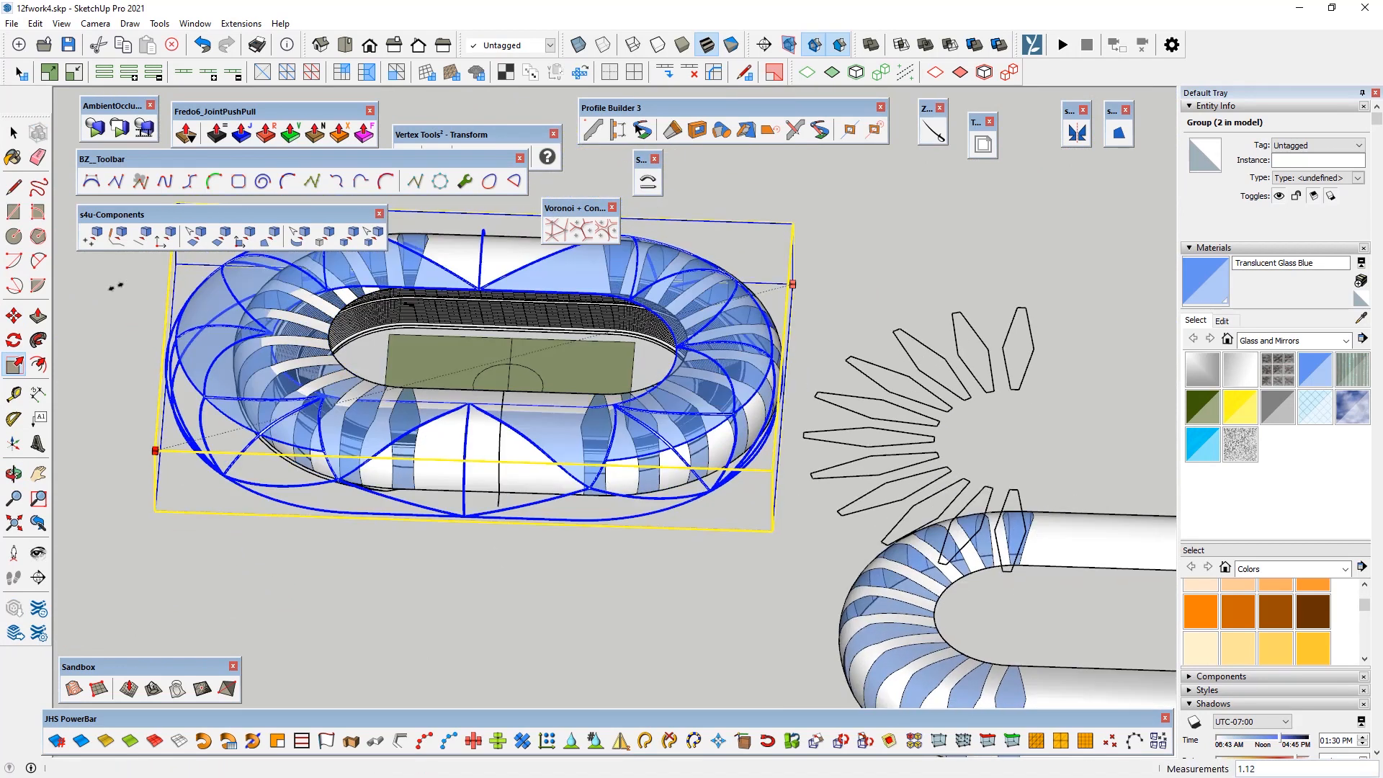
{"action": "middle_click_drag", "start_coordinate": [188, 381], "coordinate": [185, 254]}
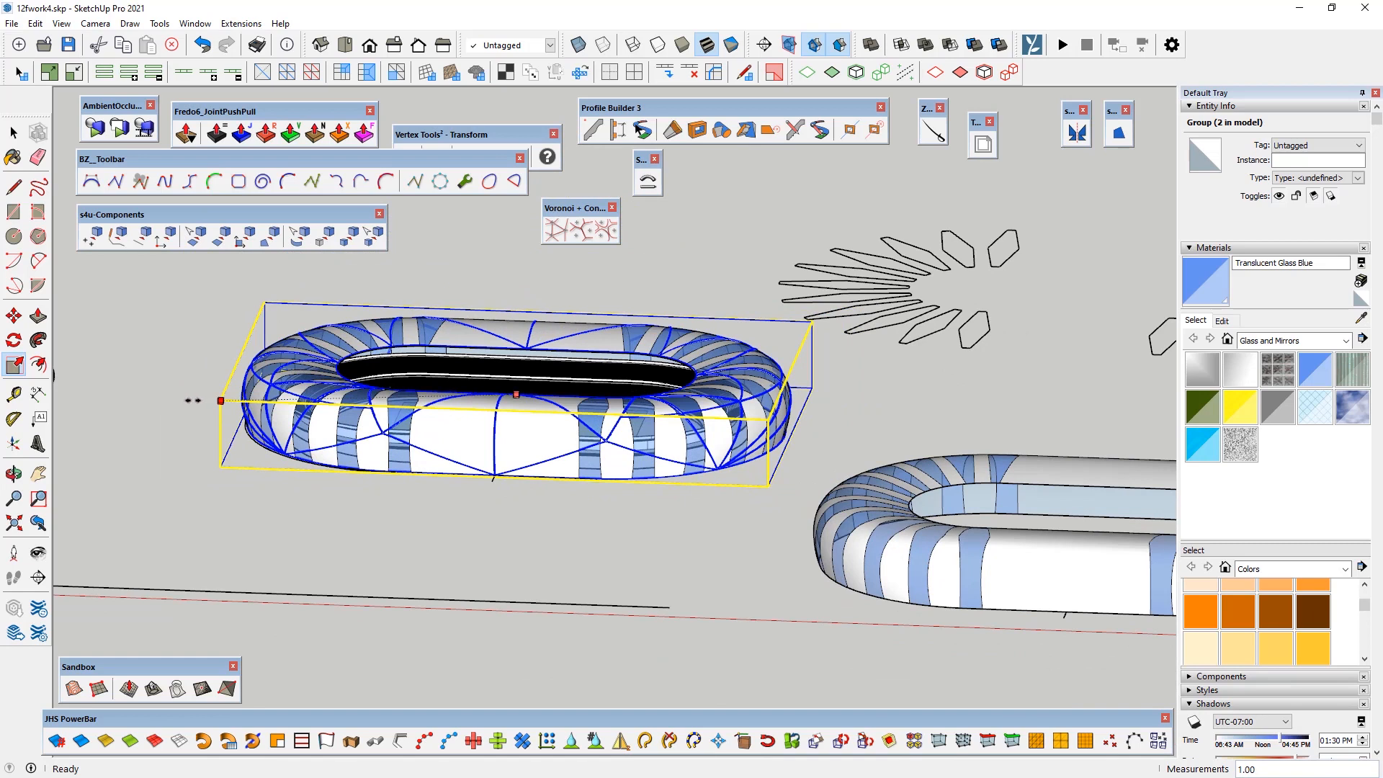
{"action": "key", "text": "ctrl"}
{"action": "left_click", "coordinate": [185, 392]}
{"action": "middle_click_drag", "start_coordinate": [711, 316], "coordinate": [633, 548]}
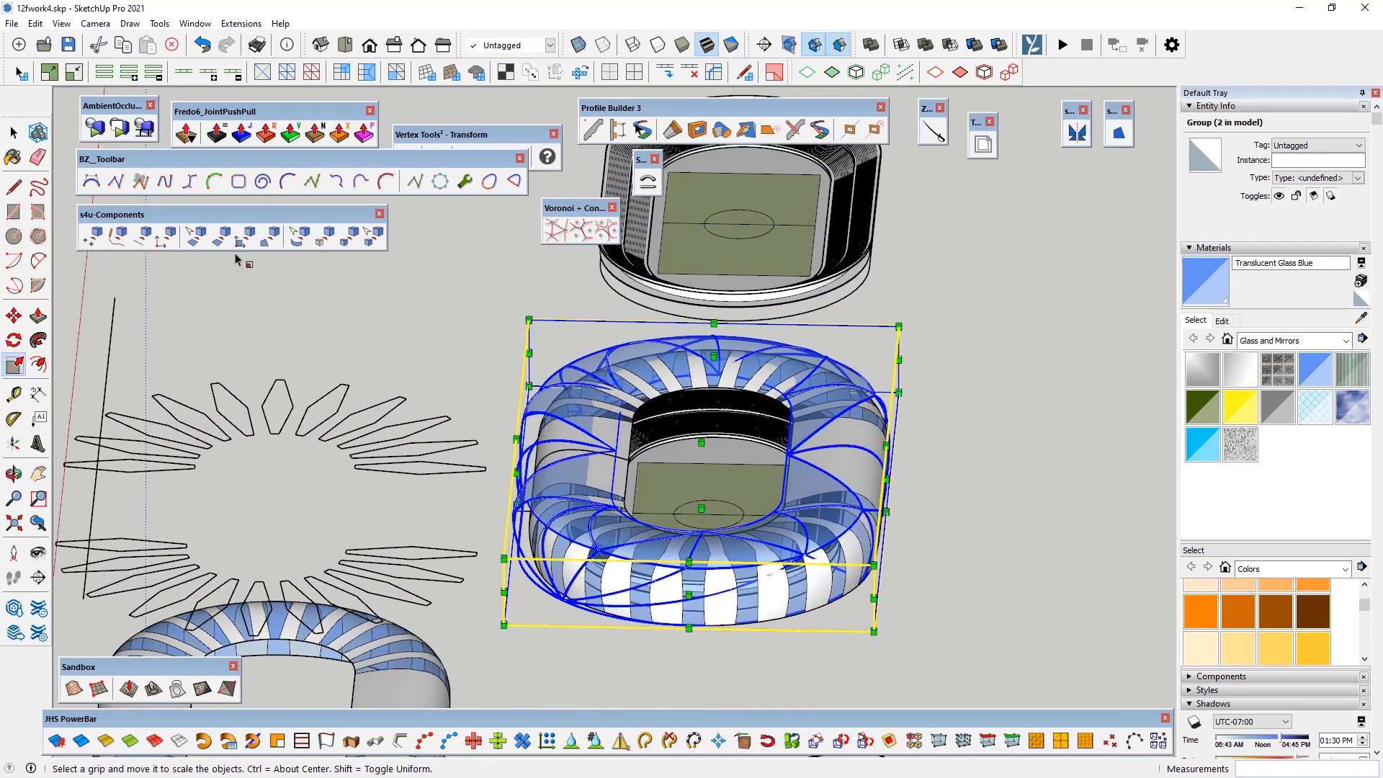
Step: Move the enlarged ring pattern along the green axis to centre it around the striped shell
{"action": "key", "text": "m"}
{"action": "scroll", "coordinate": [678, 578], "scroll_direction": "down", "scroll_amount": 1}
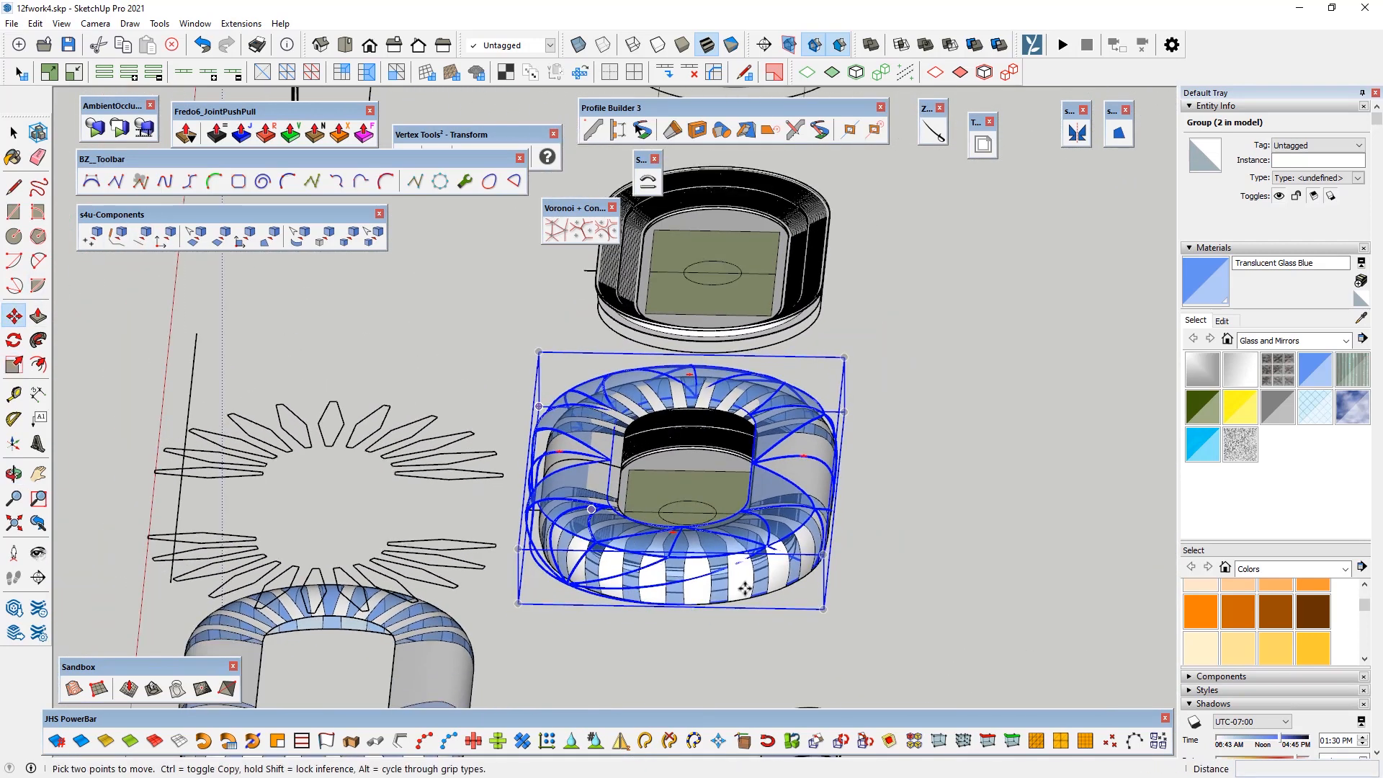
{"action": "scroll", "coordinate": [727, 543], "scroll_direction": "up", "scroll_amount": 3}
{"action": "middle_click_drag", "start_coordinate": [690, 378], "coordinate": [600, 463]}
{"action": "left_click", "coordinate": [605, 466]}
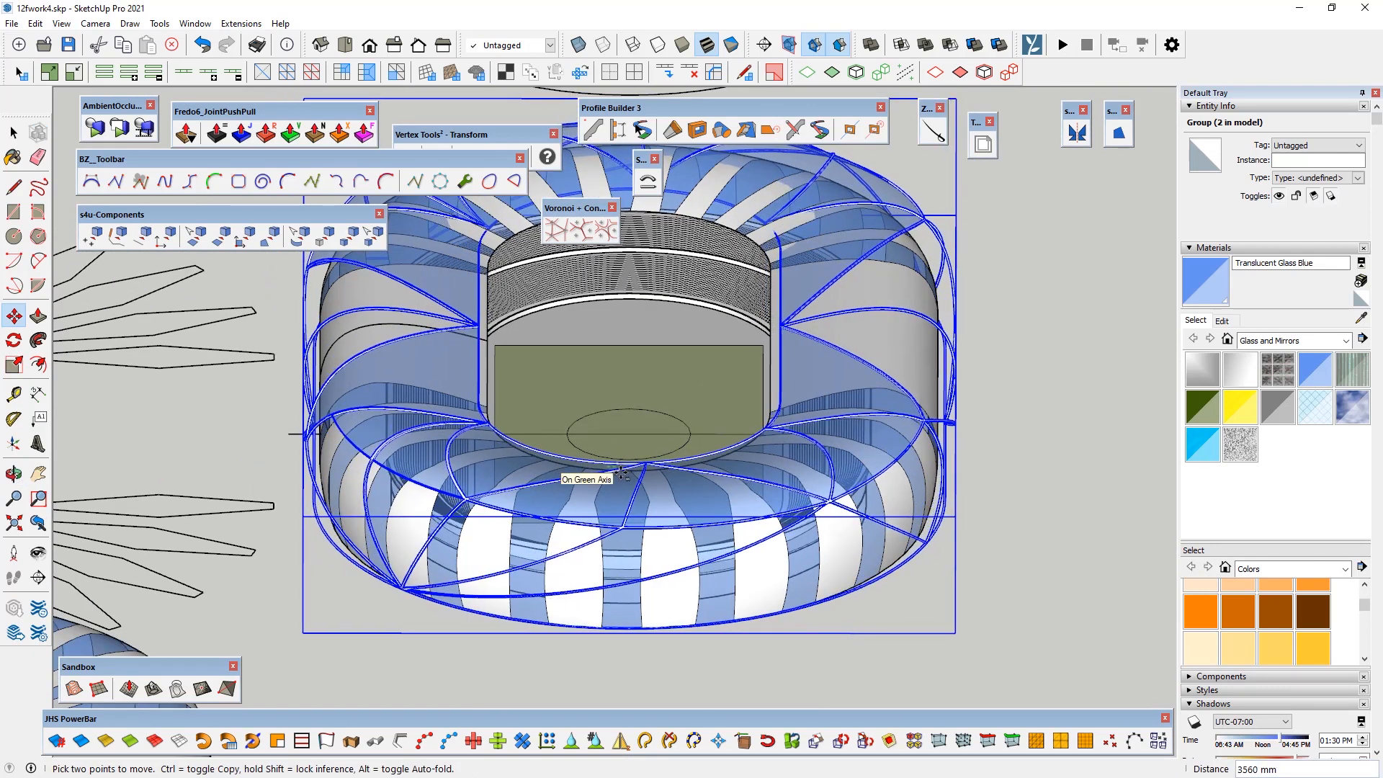
{"action": "left_click", "coordinate": [620, 471]}
{"action": "middle_click_drag", "start_coordinate": [621, 472], "coordinate": [656, 645]}
{"action": "middle_click_drag", "start_coordinate": [339, 442], "coordinate": [352, 419]}
{"action": "left_click", "coordinate": [353, 415]}
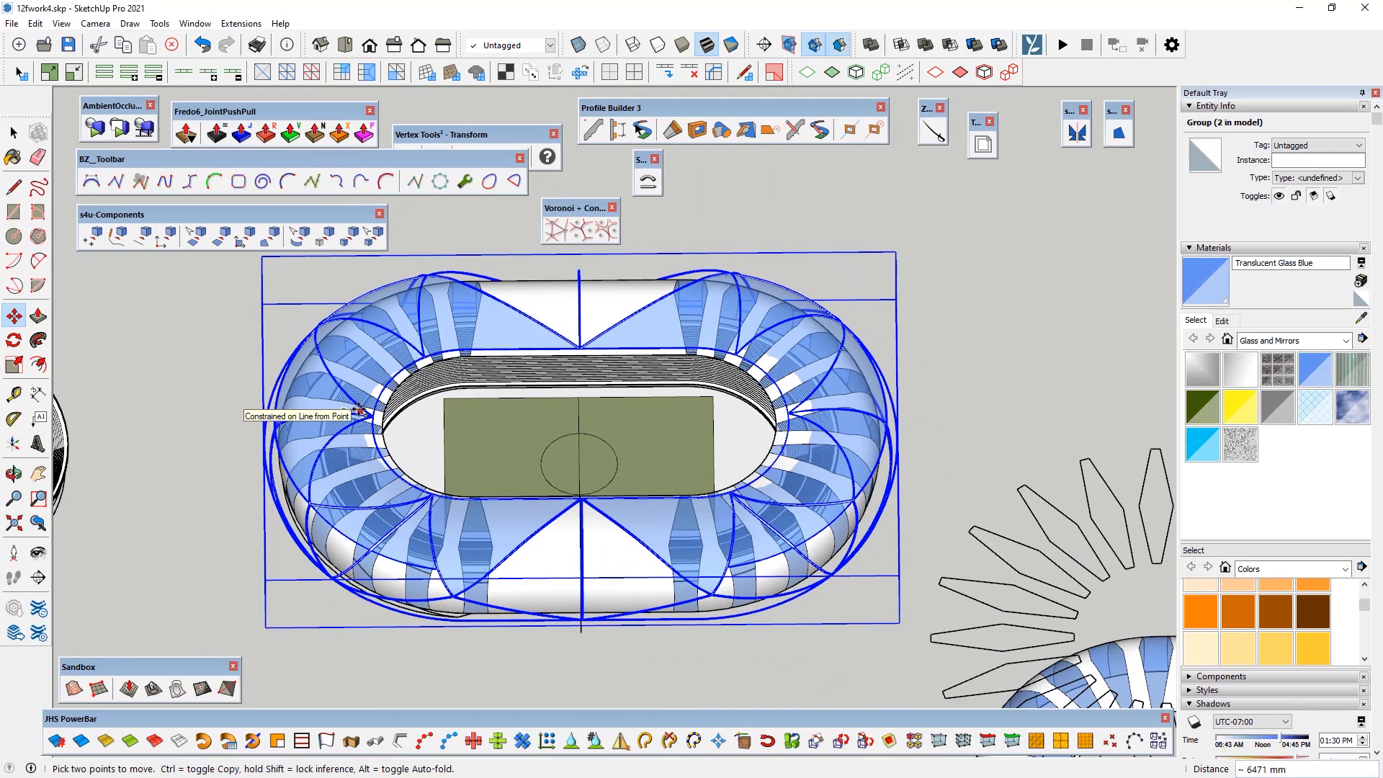
{"action": "left_click", "coordinate": [13, 132]}
{"action": "left_click", "coordinate": [183, 460]}
{"action": "middle_click_drag", "start_coordinate": [481, 425], "coordinate": [461, 389]}
{"action": "left_click", "coordinate": [460, 389]}
{"action": "key", "text": "s"}
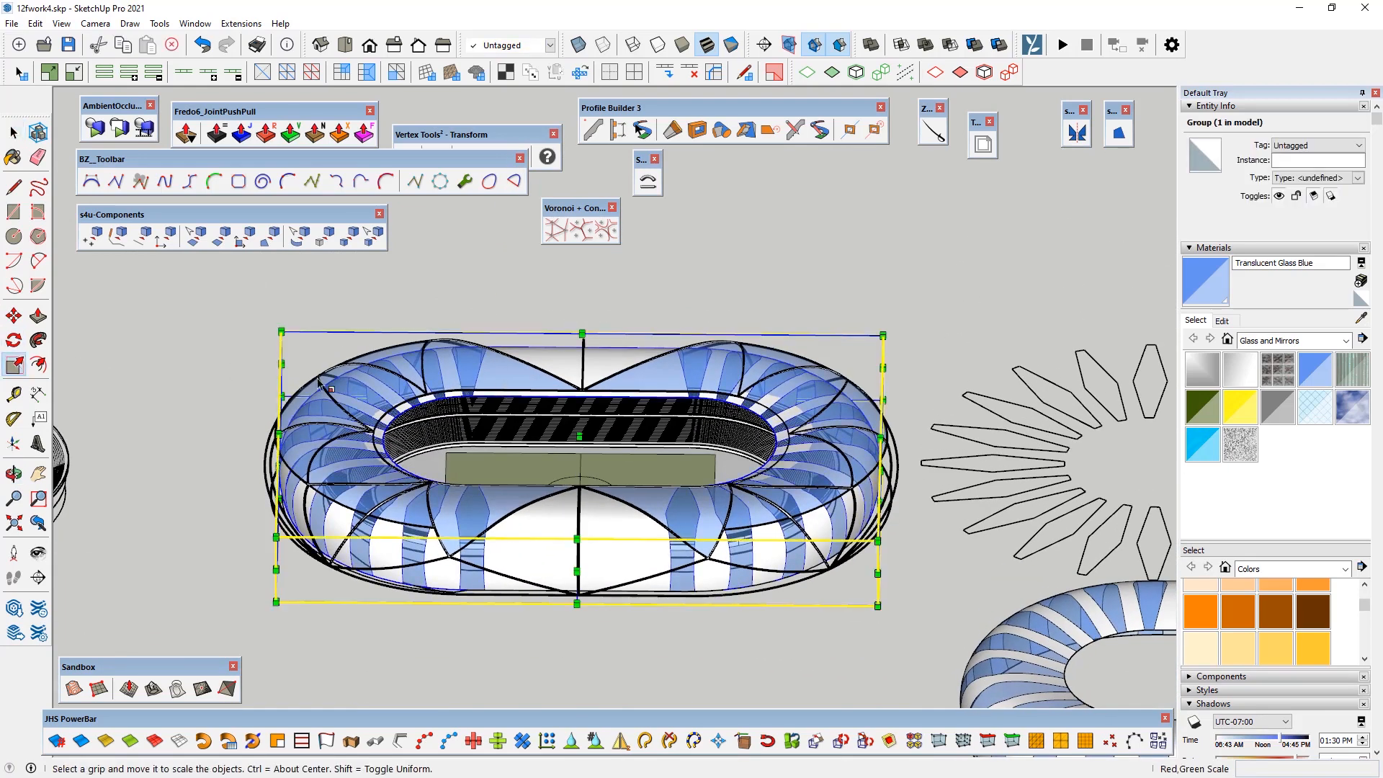
{"action": "left_click_drag", "start_coordinate": [578, 451], "coordinate": [582, 389]}
{"action": "middle_click_drag", "start_coordinate": [504, 393], "coordinate": [481, 311]}
{"action": "left_click", "coordinate": [481, 311]}
Step: Scale the ring pattern vertically by 1.11 so that its frame rises above the striped shell
{"action": "left_click", "coordinate": [501, 383]}
{"action": "left_click_drag", "start_coordinate": [584, 436], "coordinate": [554, 334]}
{"action": "middle_click_drag", "start_coordinate": [554, 334], "coordinate": [550, 285]}
{"action": "left_click_drag", "start_coordinate": [549, 285], "coordinate": [544, 455]}
{"action": "scroll", "coordinate": [544, 453], "scroll_direction": "up", "scroll_amount": 2}
{"action": "middle_click_drag", "start_coordinate": [543, 451], "coordinate": [541, 395]}
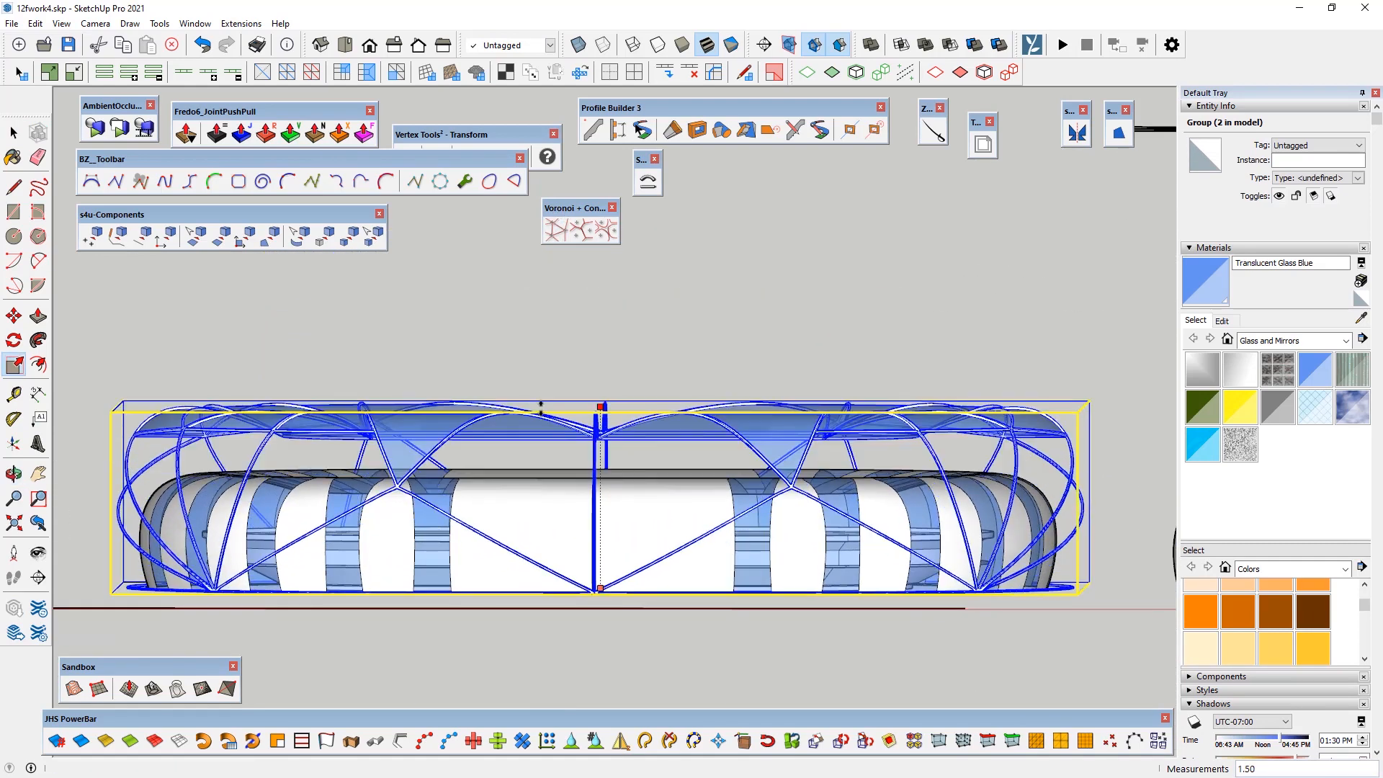
{"action": "left_click_drag", "start_coordinate": [537, 435], "coordinate": [535, 454]}
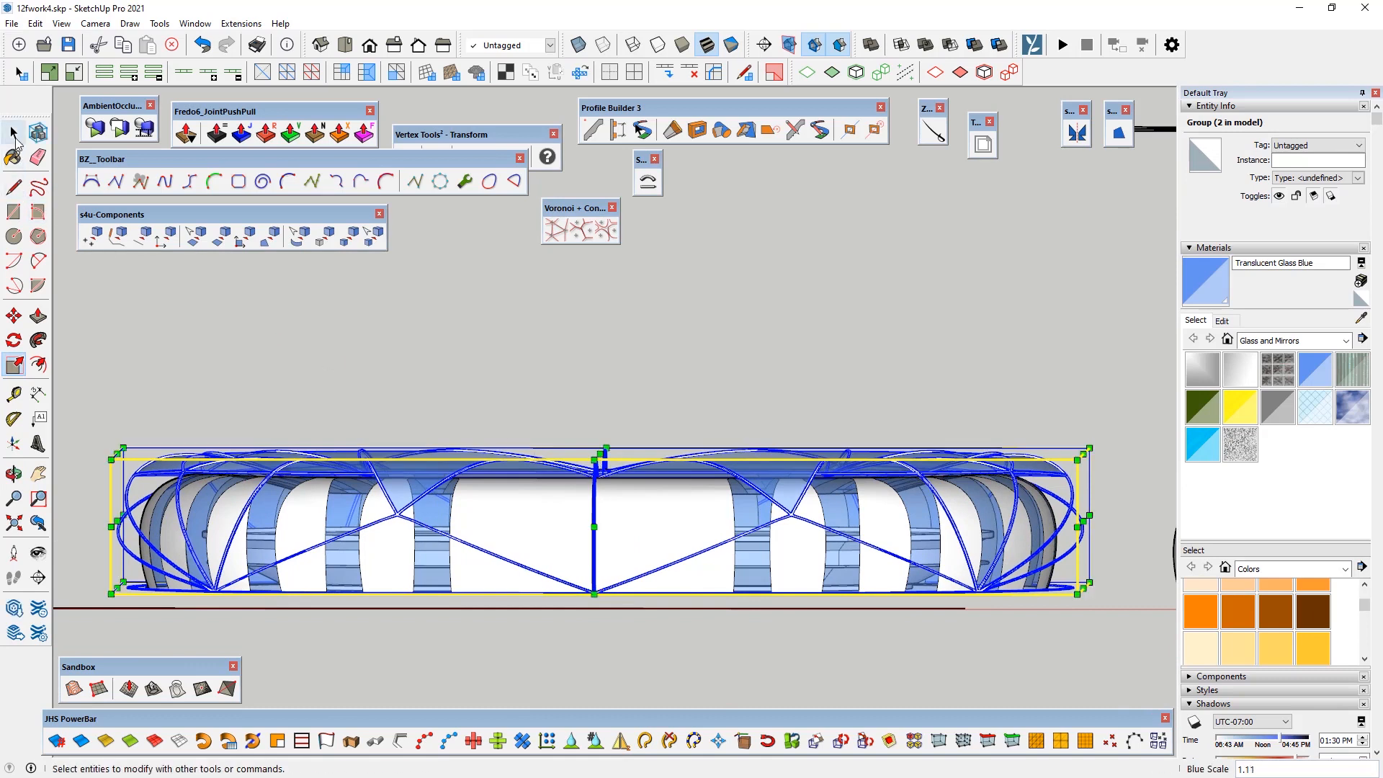
{"action": "left_click", "coordinate": [14, 135]}
{"action": "left_click", "coordinate": [392, 427]}
Step: Examine how the ring pattern sits around the striped shell, opening the shell group briefly to view it alone
{"action": "scroll", "coordinate": [392, 427], "scroll_direction": "down", "scroll_amount": 3}
{"action": "middle_click_drag", "start_coordinate": [395, 432], "coordinate": [472, 534]}
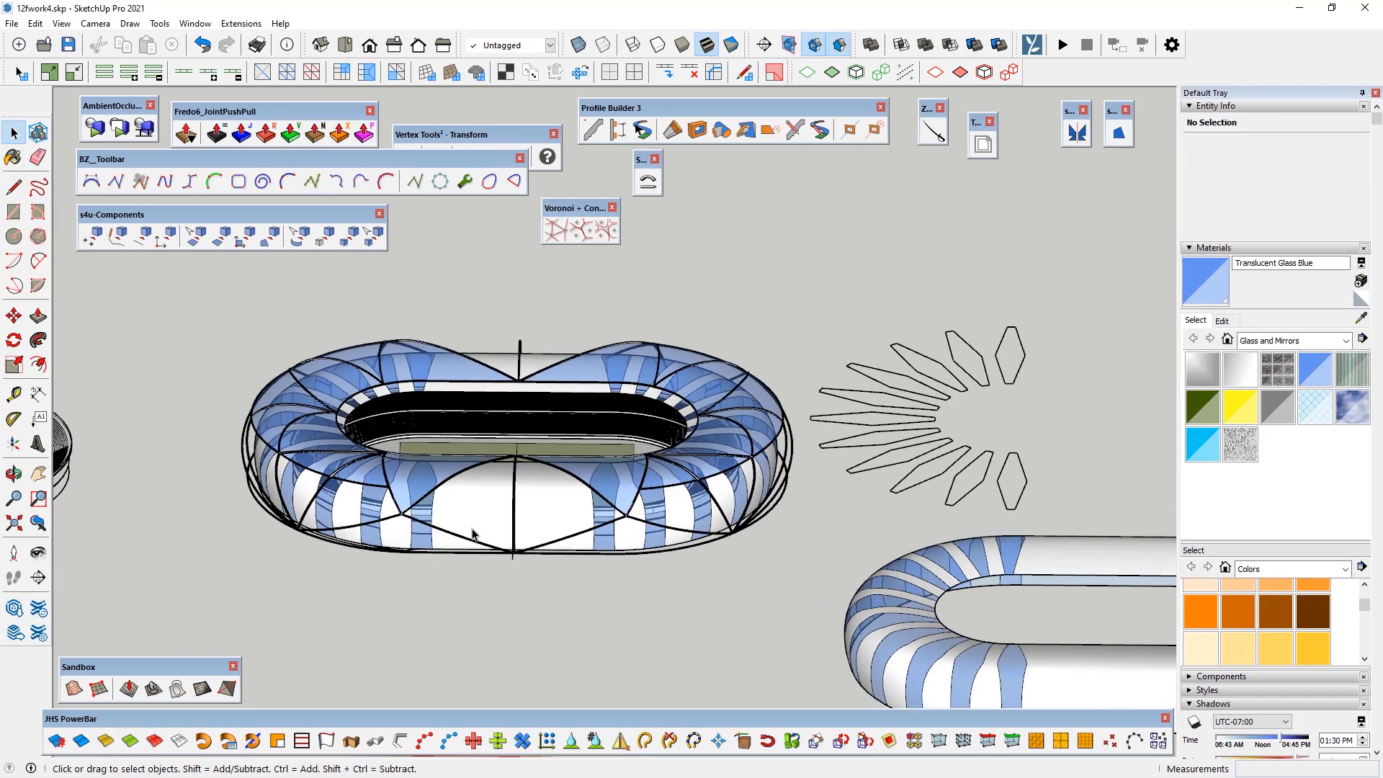
{"action": "left_click", "coordinate": [430, 491]}
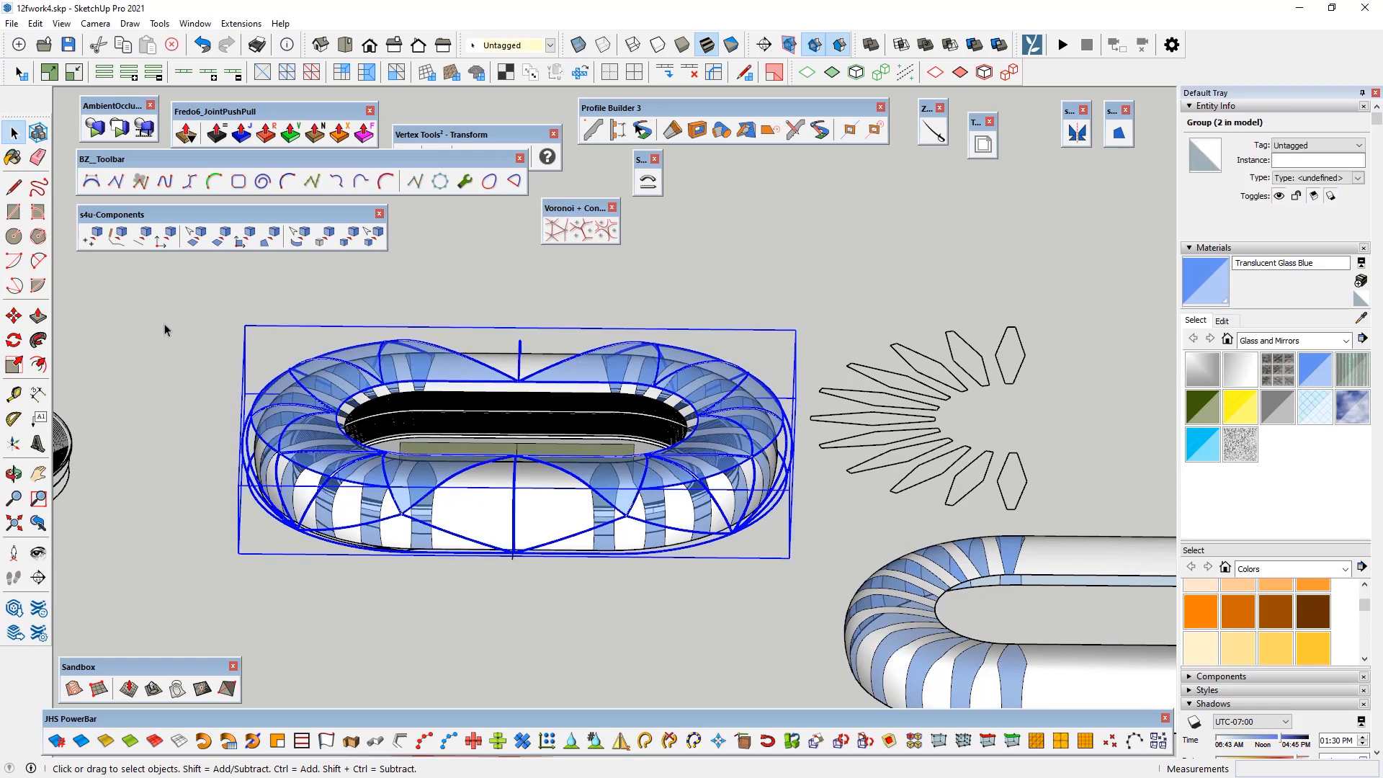
{"action": "left_click", "coordinate": [160, 360]}
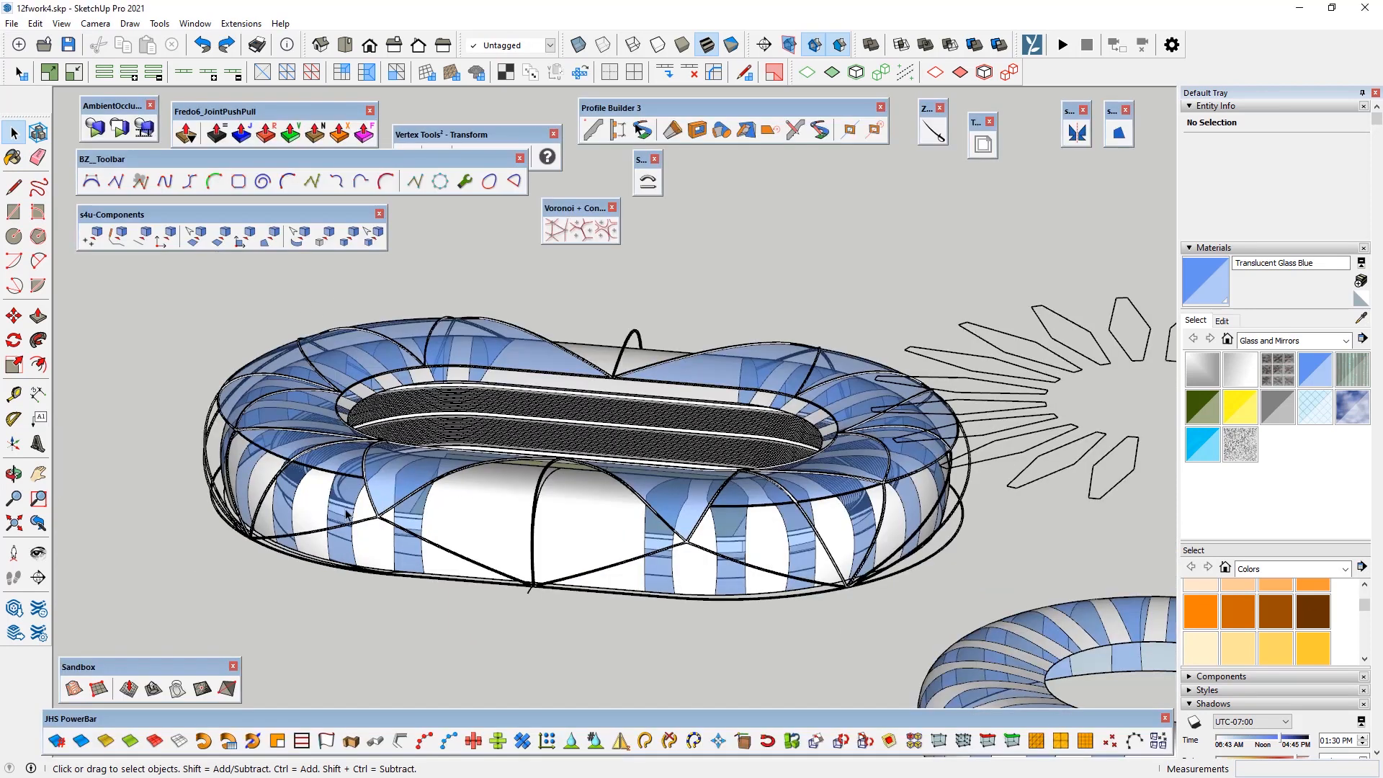
{"action": "middle_click_drag", "start_coordinate": [514, 374], "coordinate": [548, 426]}
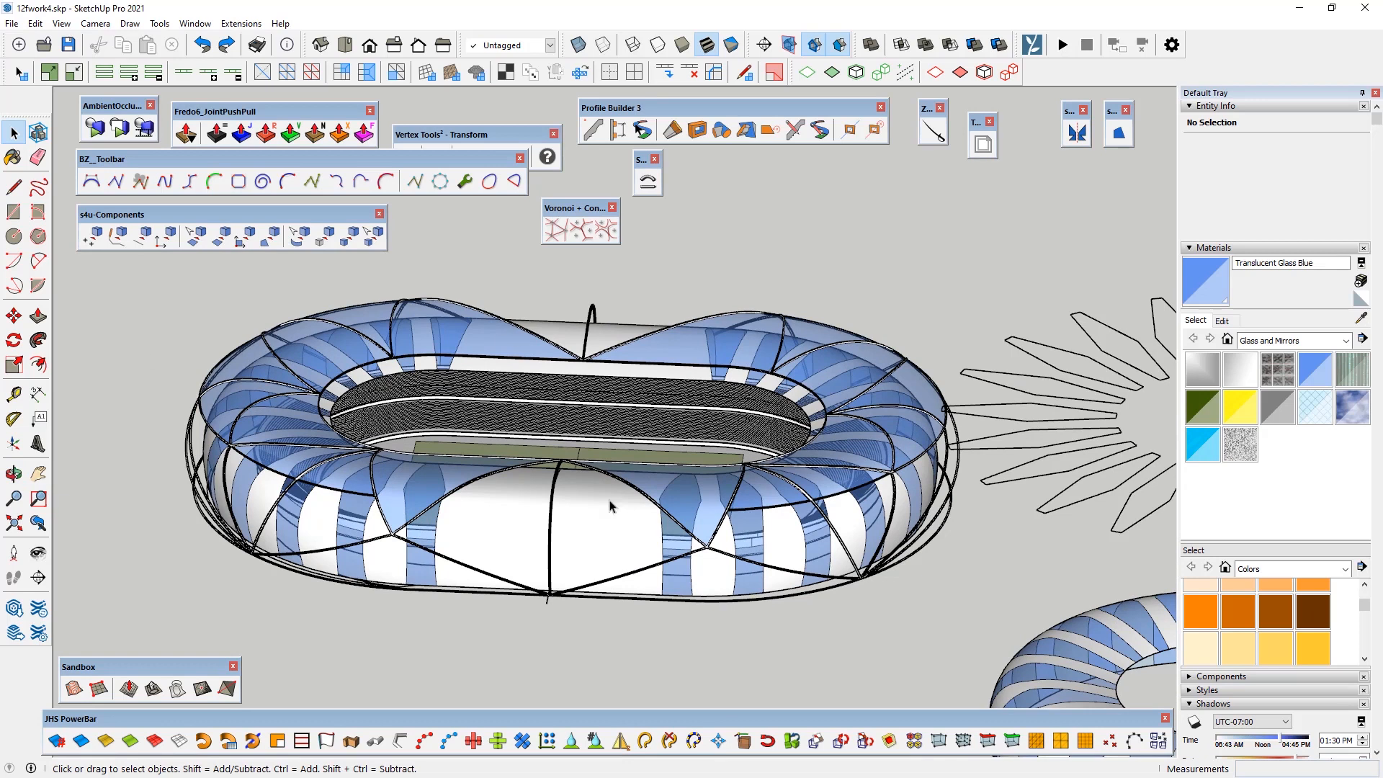
{"action": "double_click", "coordinate": [489, 515]}
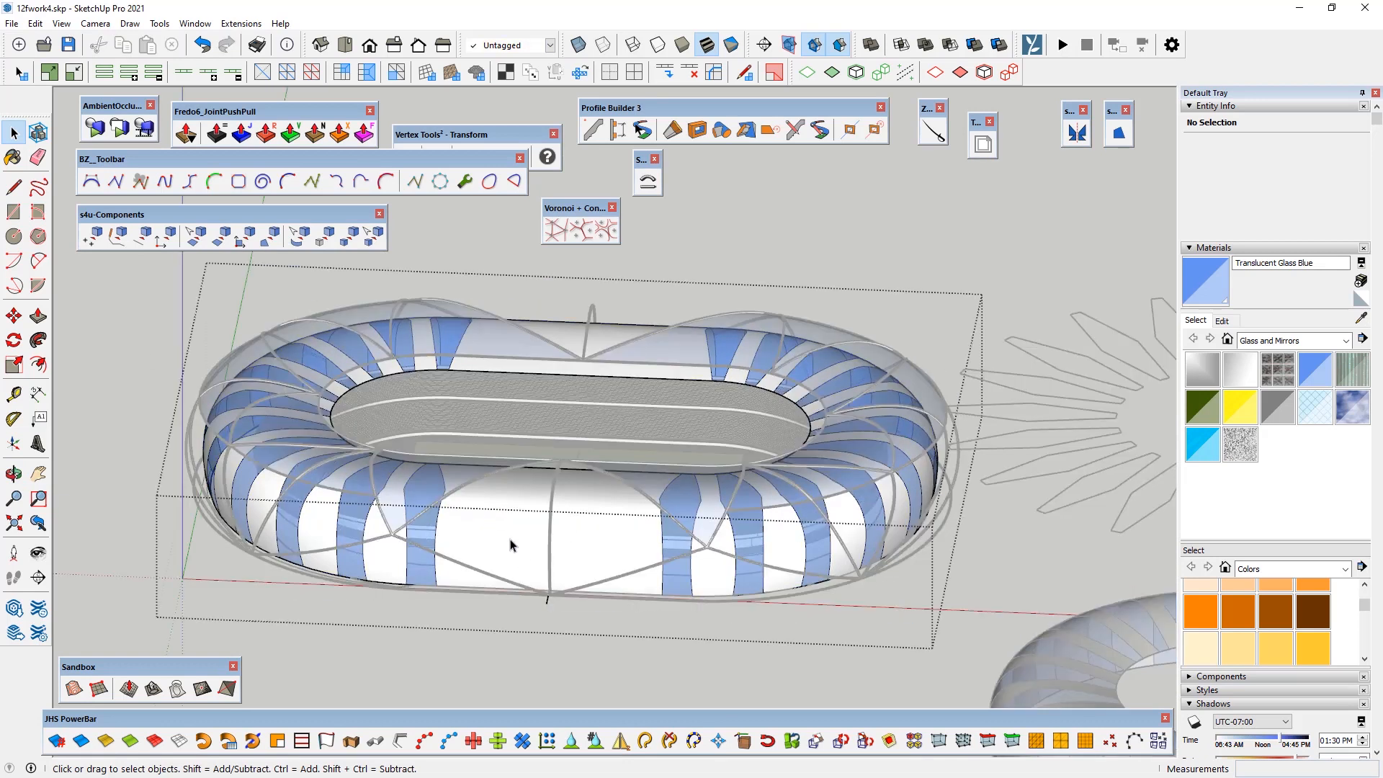
{"action": "middle_click_drag", "start_coordinate": [406, 498], "coordinate": [463, 501]}
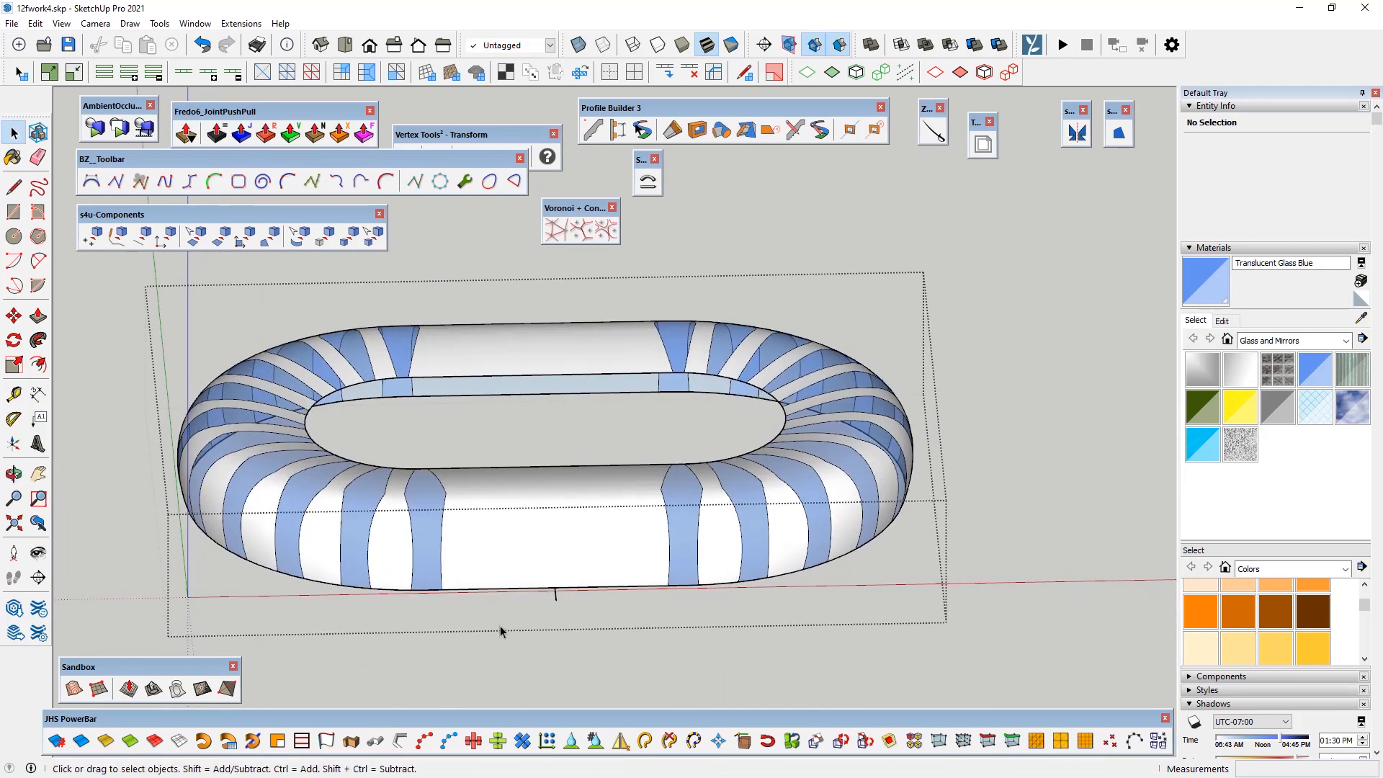
{"action": "left_click", "coordinate": [440, 645]}
Step: Apply an FFD control lattice of 3 × 3 × 3 points to the striped shell group
{"action": "left_click", "coordinate": [527, 345]}
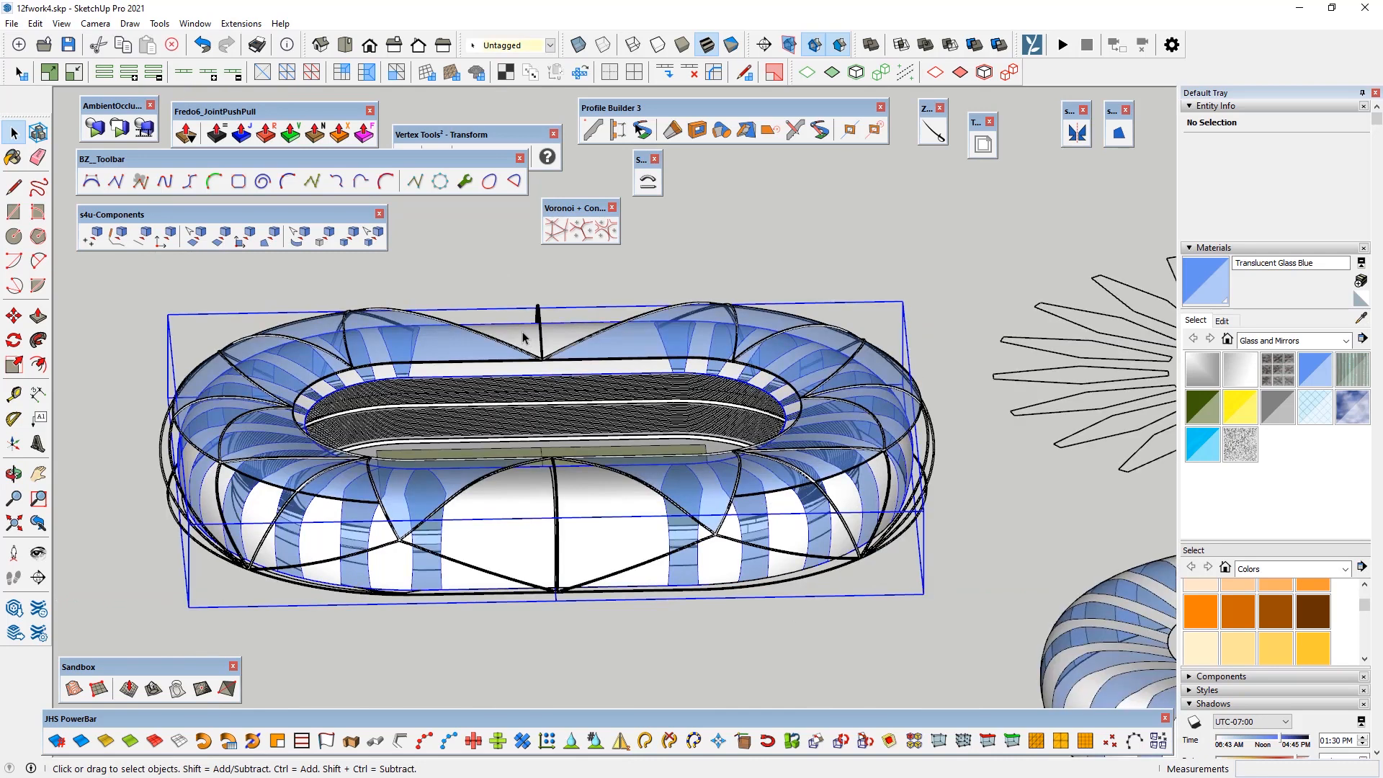
{"action": "right_click", "coordinate": [528, 345]}
{"action": "mouse_move", "coordinate": [576, 599]}
{"action": "left_click", "coordinate": [723, 614]}
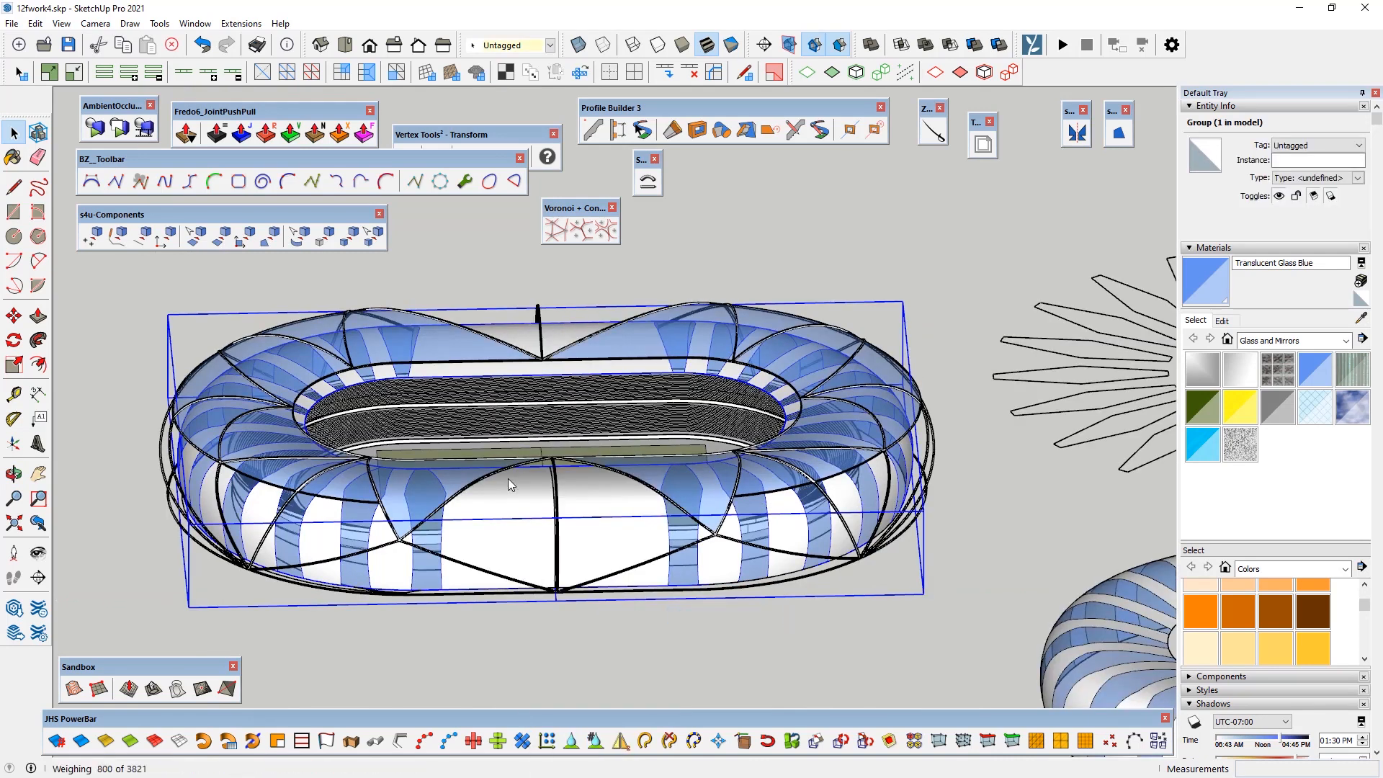
{"action": "middle_click_drag", "start_coordinate": [366, 390], "coordinate": [172, 378]}
Step: Raise the three upper lattice points at one end of the shell vertically by about 27457 mm to deform it
{"action": "double_click", "coordinate": [163, 466]}
{"action": "middle_click_drag", "start_coordinate": [177, 470], "coordinate": [204, 382]}
{"action": "left_click_drag", "start_coordinate": [109, 362], "coordinate": [232, 432]}
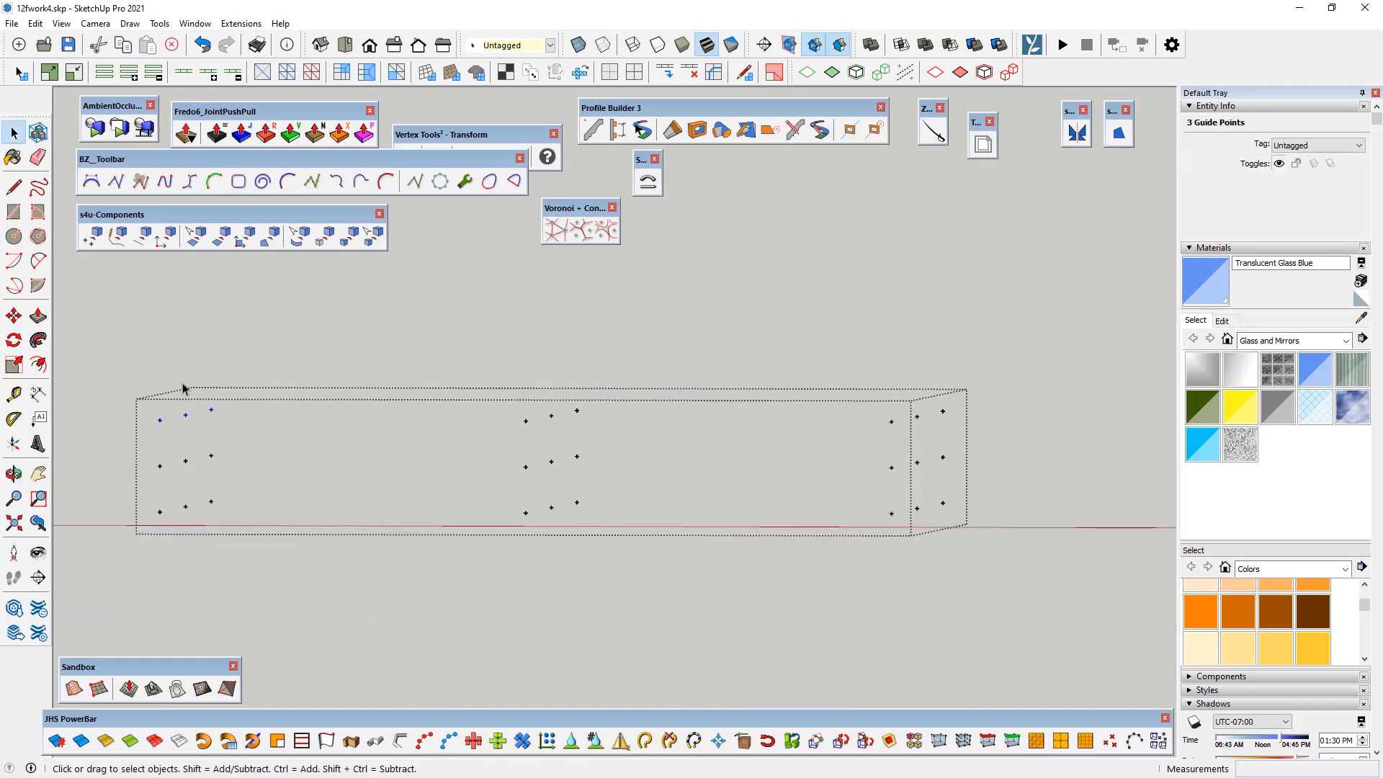
{"action": "key", "text": "m"}
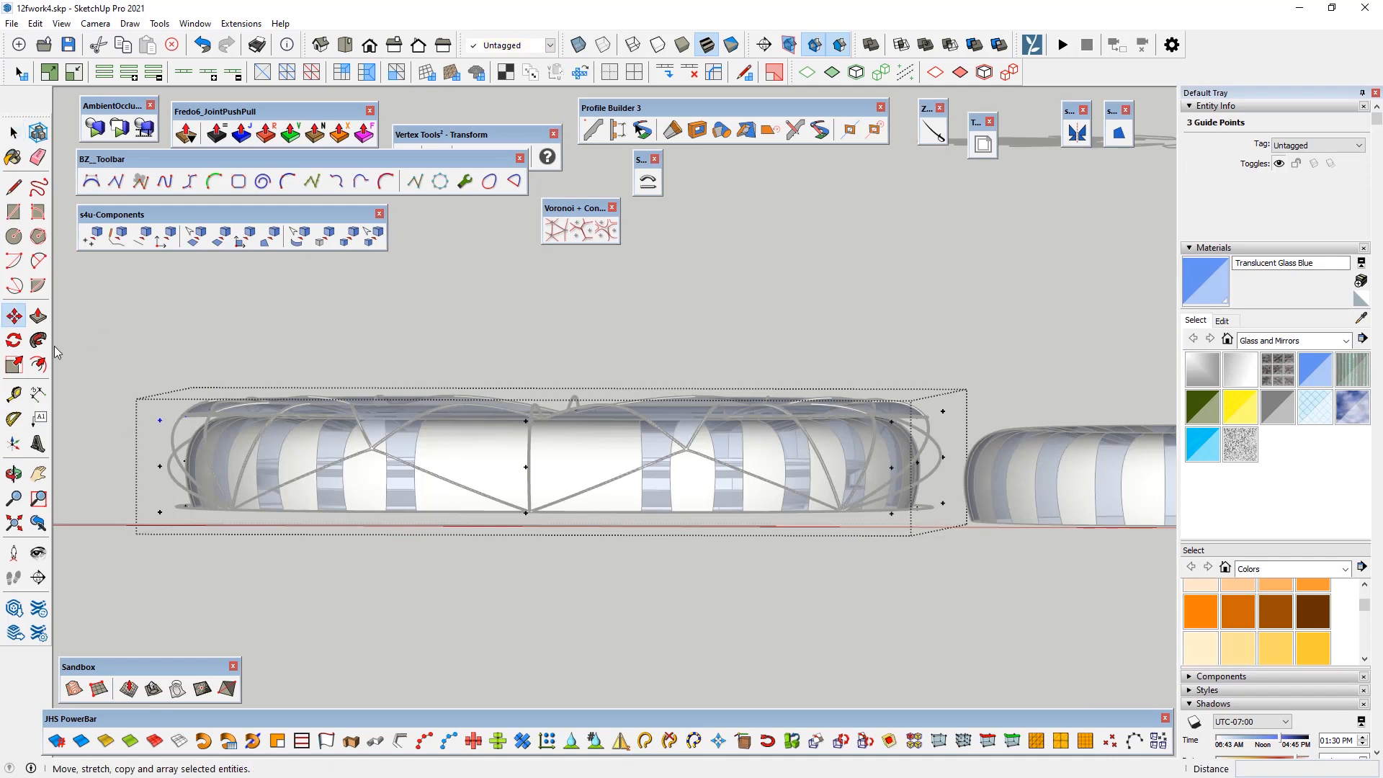
{"action": "left_click", "coordinate": [182, 416]}
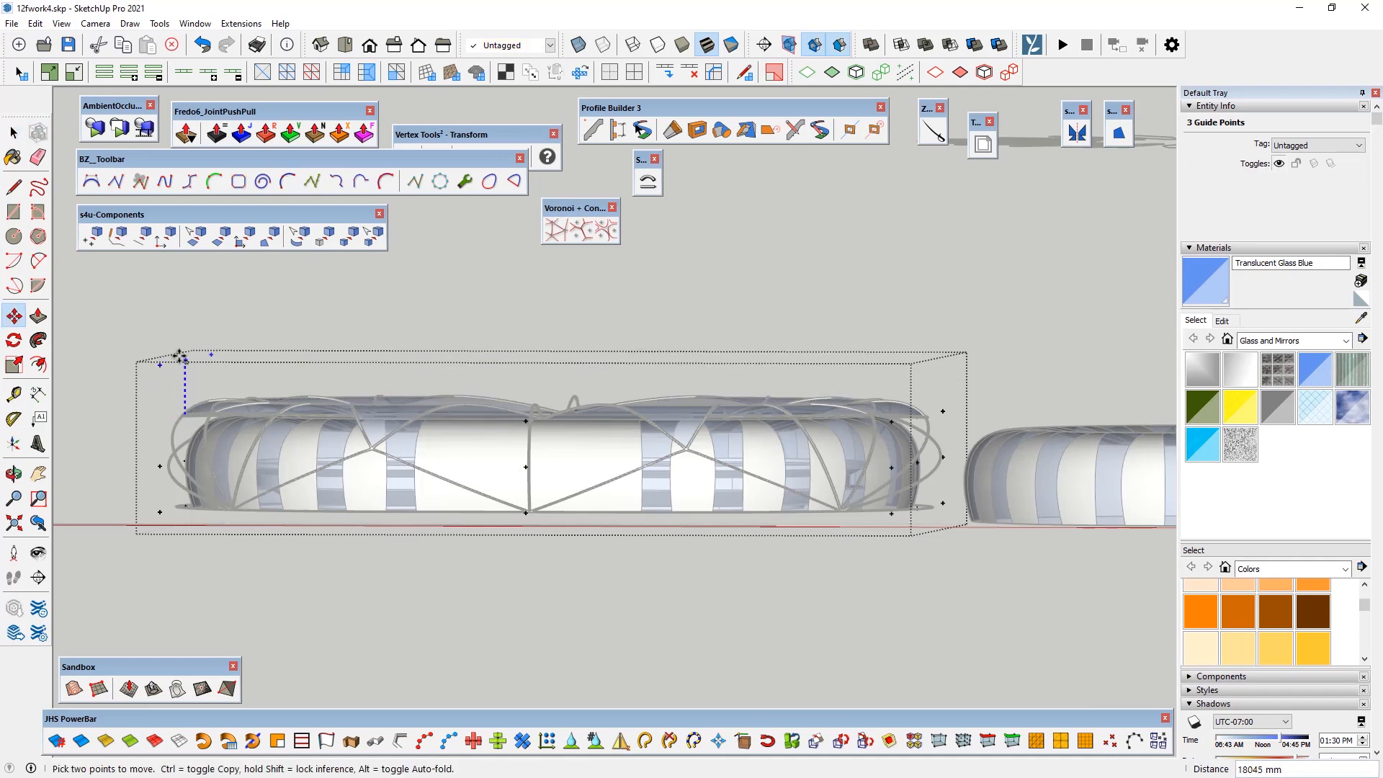
{"action": "left_click", "coordinate": [177, 329]}
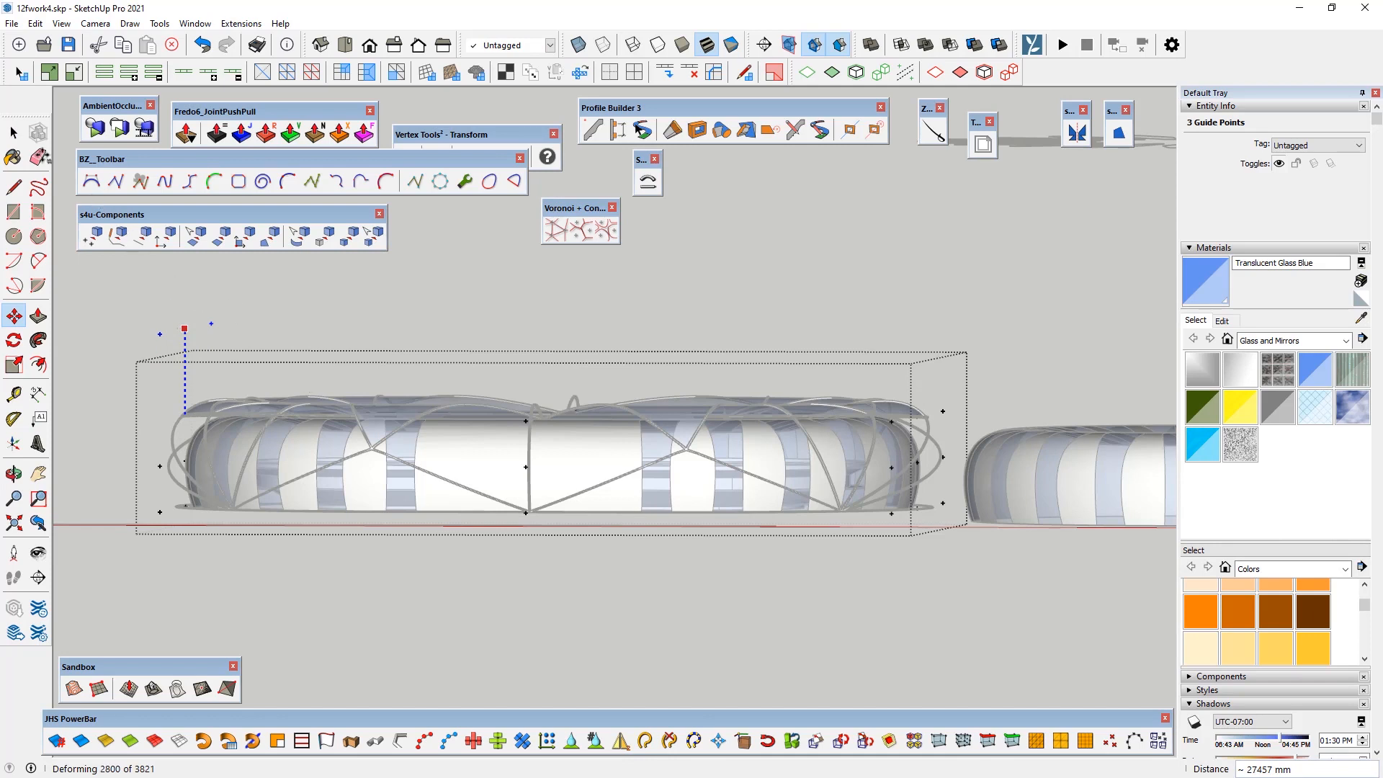
{"action": "left_click", "coordinate": [14, 132]}
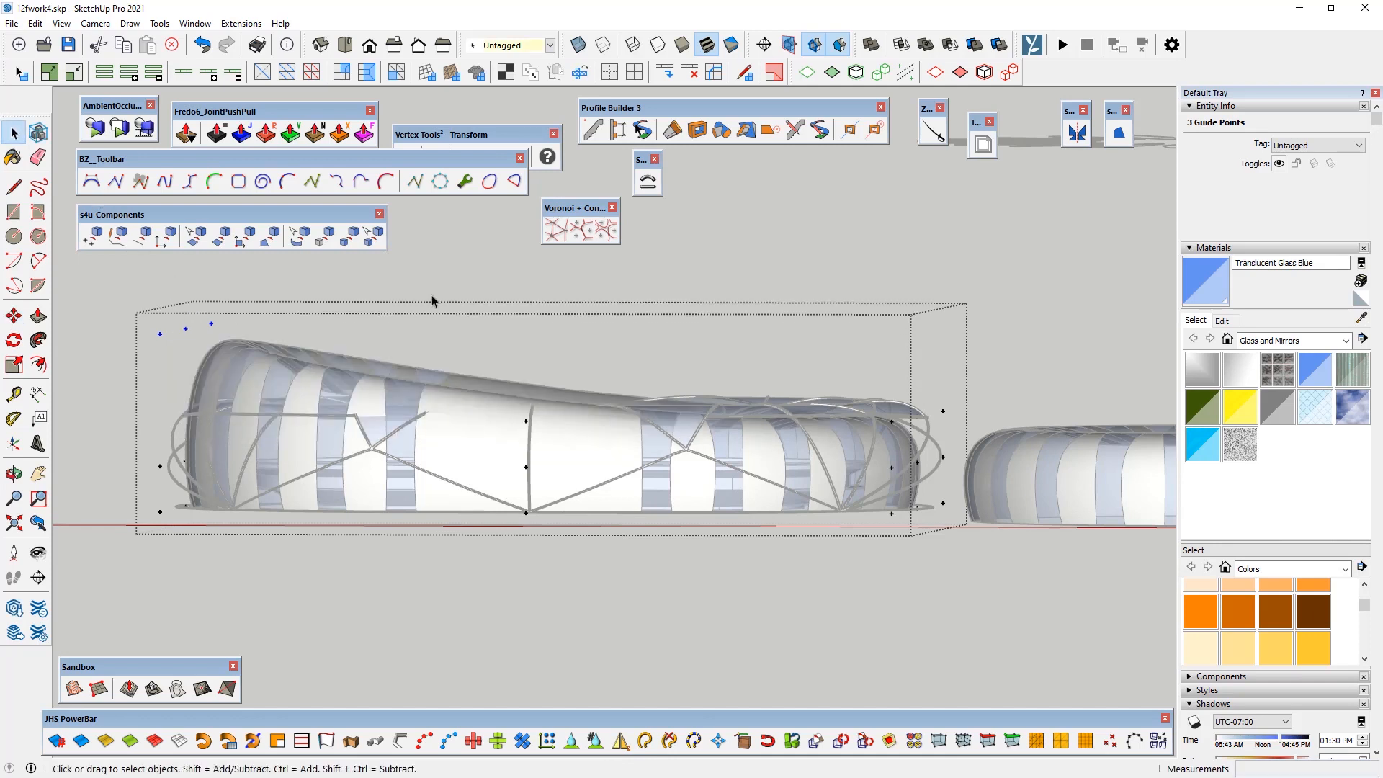
{"action": "left_click", "coordinate": [502, 278]}
{"action": "middle_click_drag", "start_coordinate": [481, 378], "coordinate": [442, 535]}
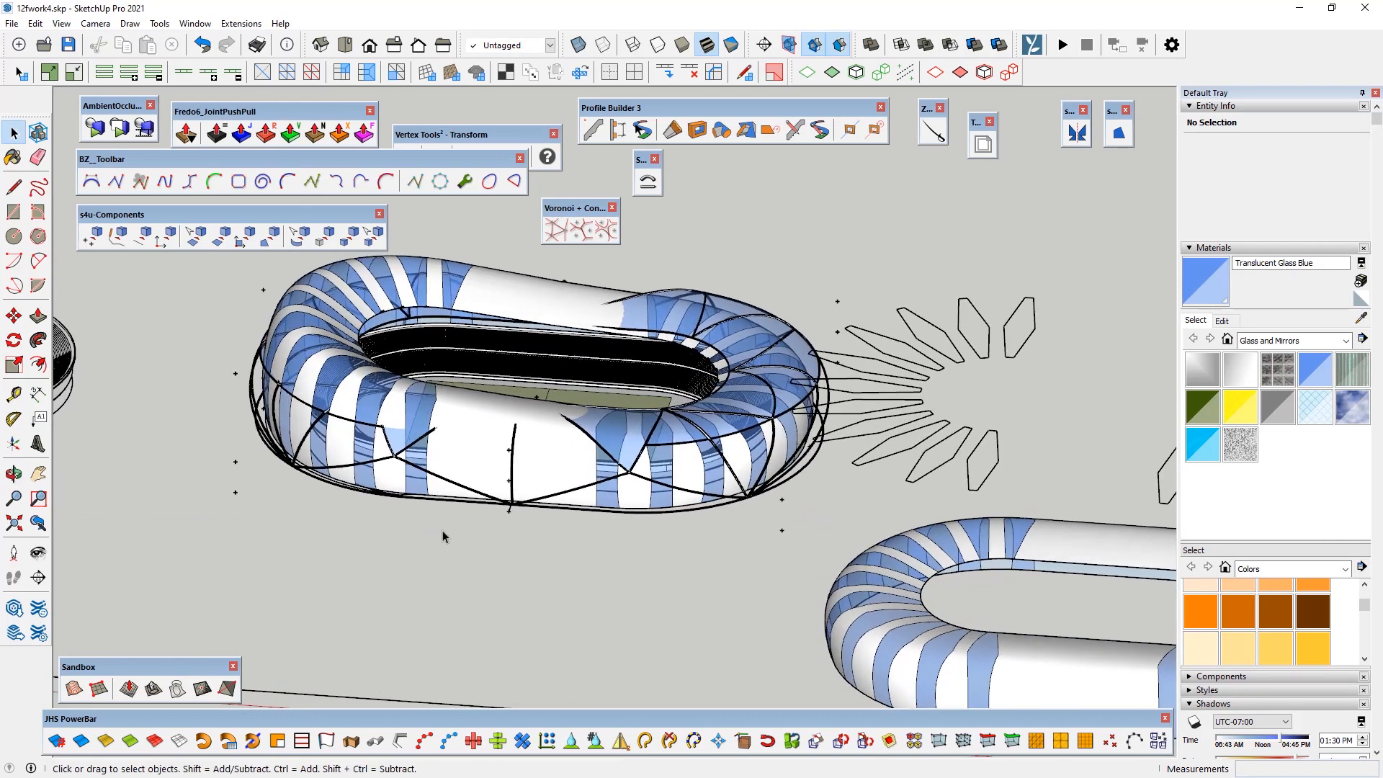
Step: Move the ring pattern group off the deformed shell to the empty area beyond the other models
{"action": "left_click", "coordinate": [421, 471]}
{"action": "key", "text": "m"}
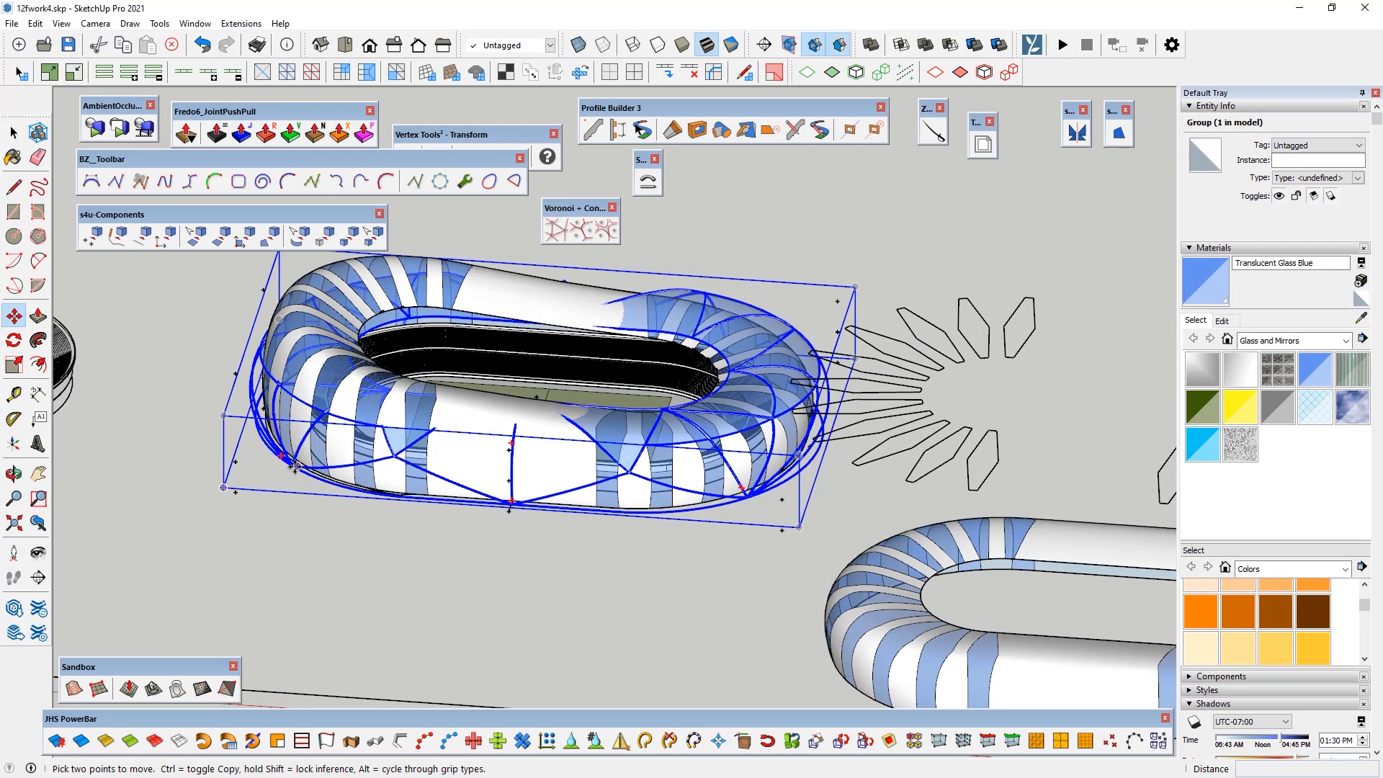
{"action": "left_click", "coordinate": [296, 466]}
{"action": "scroll", "coordinate": [824, 573], "scroll_direction": "down", "scroll_amount": 10}
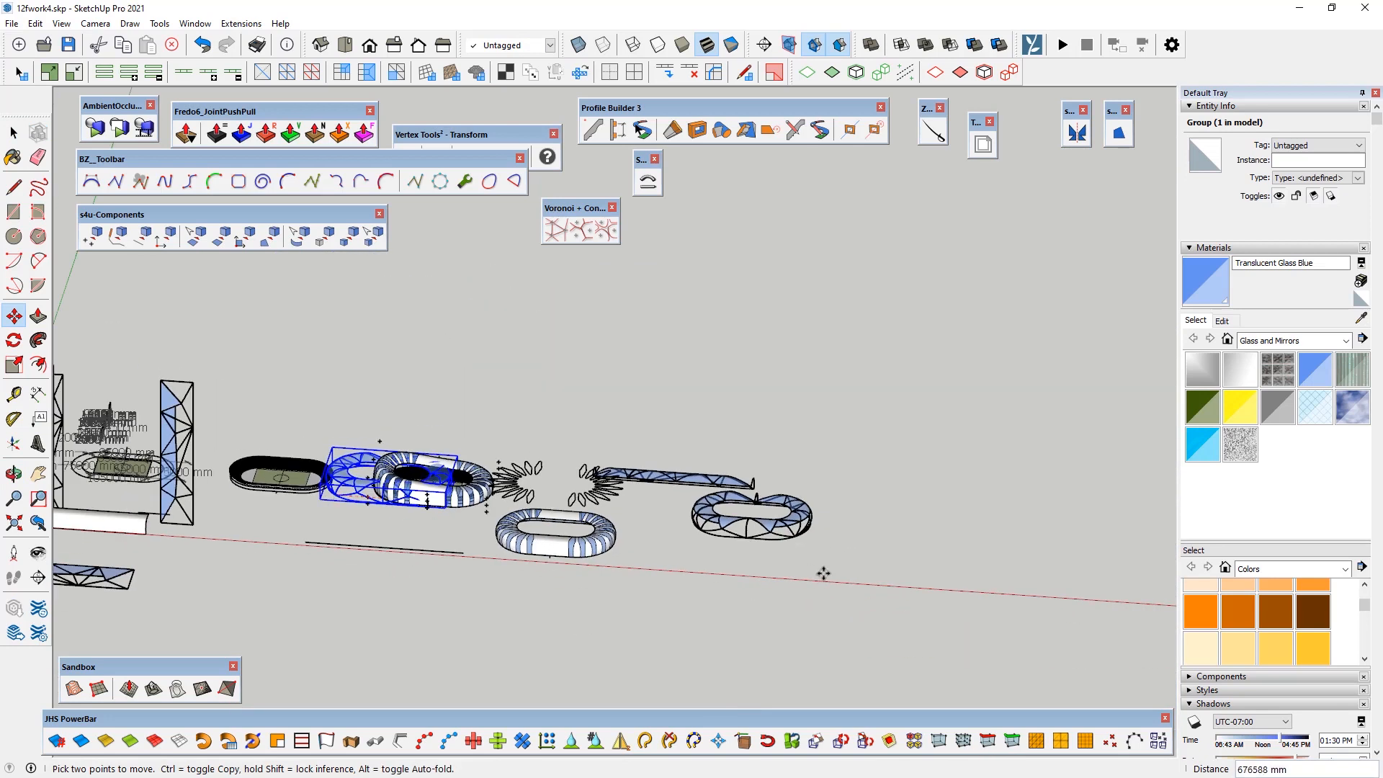
{"action": "left_click", "coordinate": [948, 545]}
{"action": "scroll", "coordinate": [1107, 537], "scroll_direction": "up", "scroll_amount": 3}
{"action": "scroll", "coordinate": [1107, 537], "scroll_direction": "up", "scroll_amount": 4}
{"action": "left_click", "coordinate": [14, 133]}
{"action": "left_click_drag", "start_coordinate": [387, 467], "coordinate": [409, 482]}
{"action": "scroll", "coordinate": [876, 545], "scroll_direction": "up", "scroll_amount": 5}
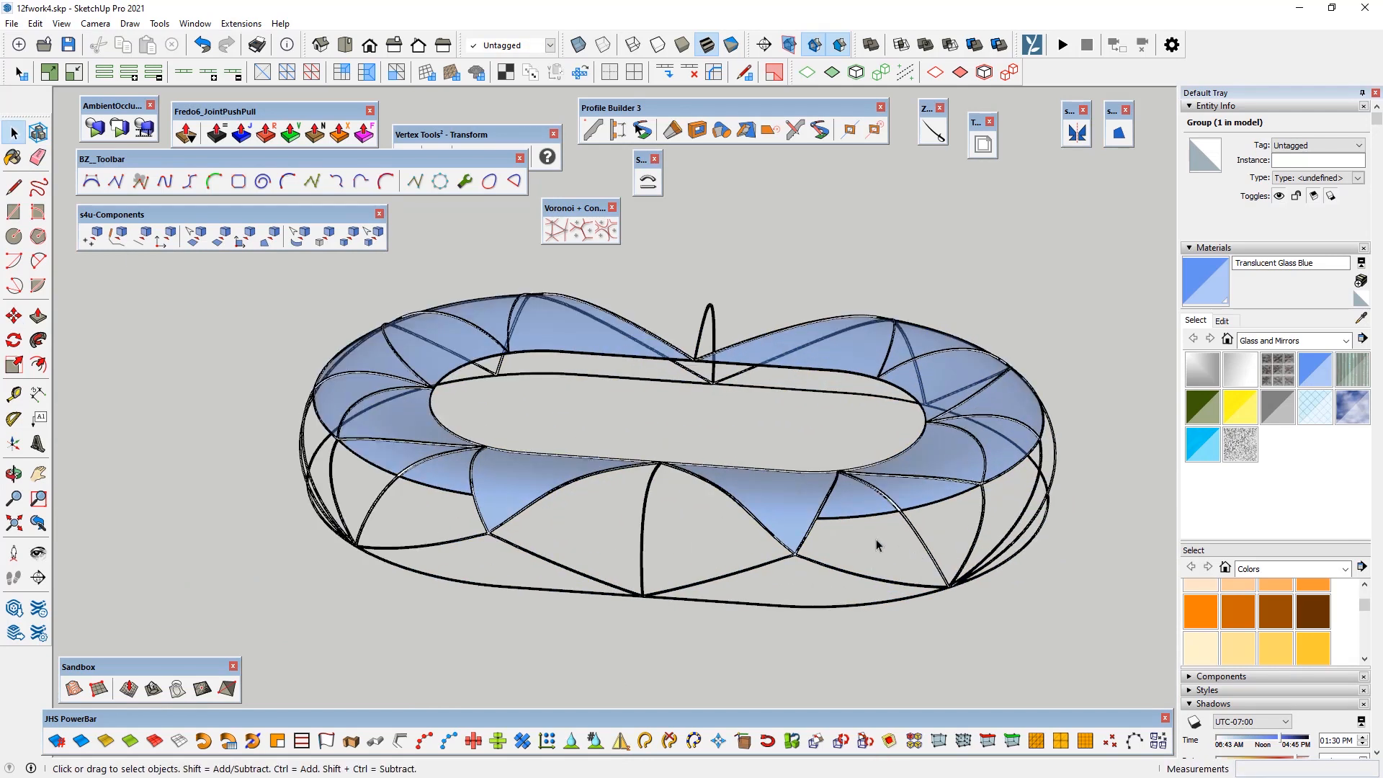
Step: Apply an FFD control lattice of 3 × 3 × 3 points to the ring pattern group
{"action": "scroll", "coordinate": [876, 545], "scroll_direction": "up", "scroll_amount": 2}
{"action": "left_click", "coordinate": [813, 520]}
{"action": "right_click", "coordinate": [812, 518]}
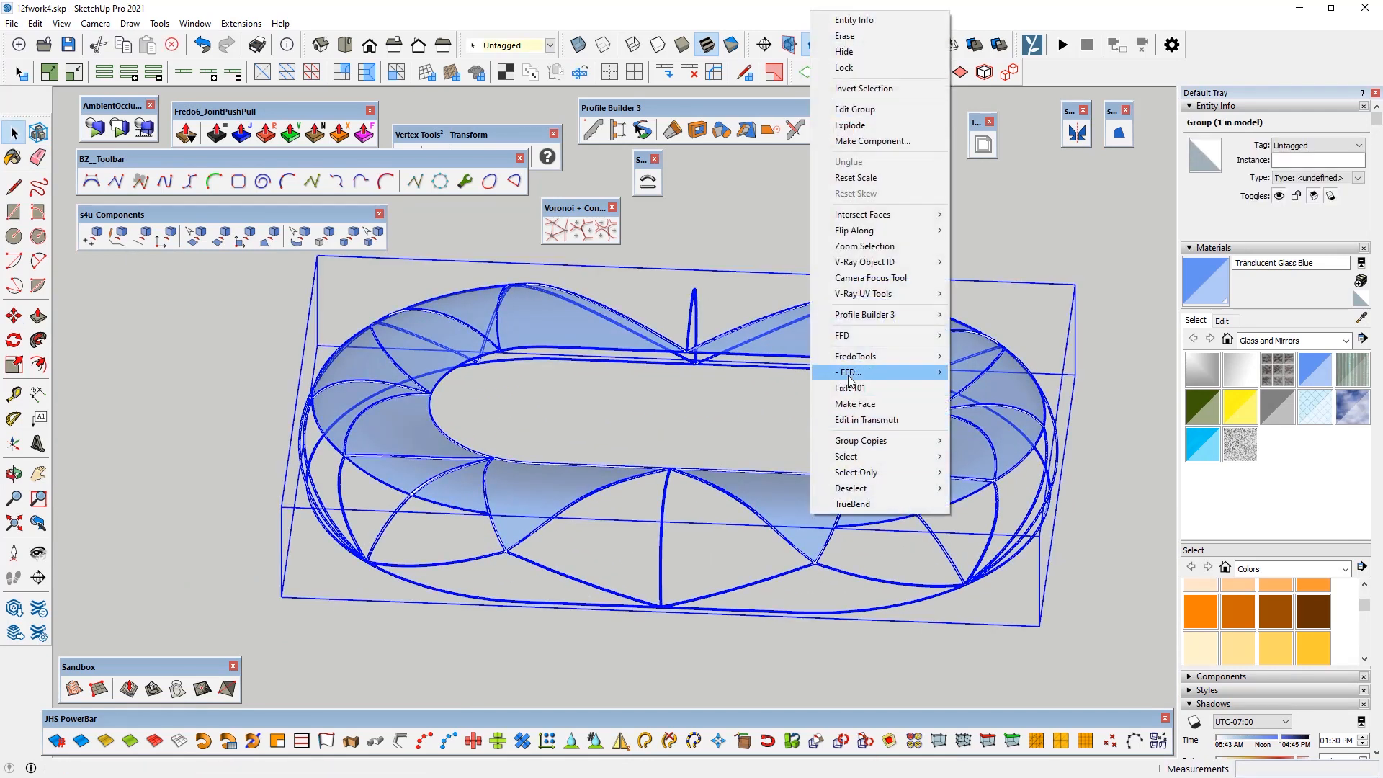
{"action": "mouse_move", "coordinate": [851, 336]}
{"action": "left_click", "coordinate": [992, 364]}
{"action": "left_click", "coordinate": [206, 570]}
Step: Try to deform the ring pattern by raising the three upper lattice points at one end by about 27810 mm
{"action": "middle_click_drag", "start_coordinate": [389, 448], "coordinate": [368, 387]}
{"action": "double_click", "coordinate": [368, 388]}
{"action": "middle_click_drag", "start_coordinate": [330, 332], "coordinate": [314, 297]}
{"action": "left_click", "coordinate": [269, 310]}
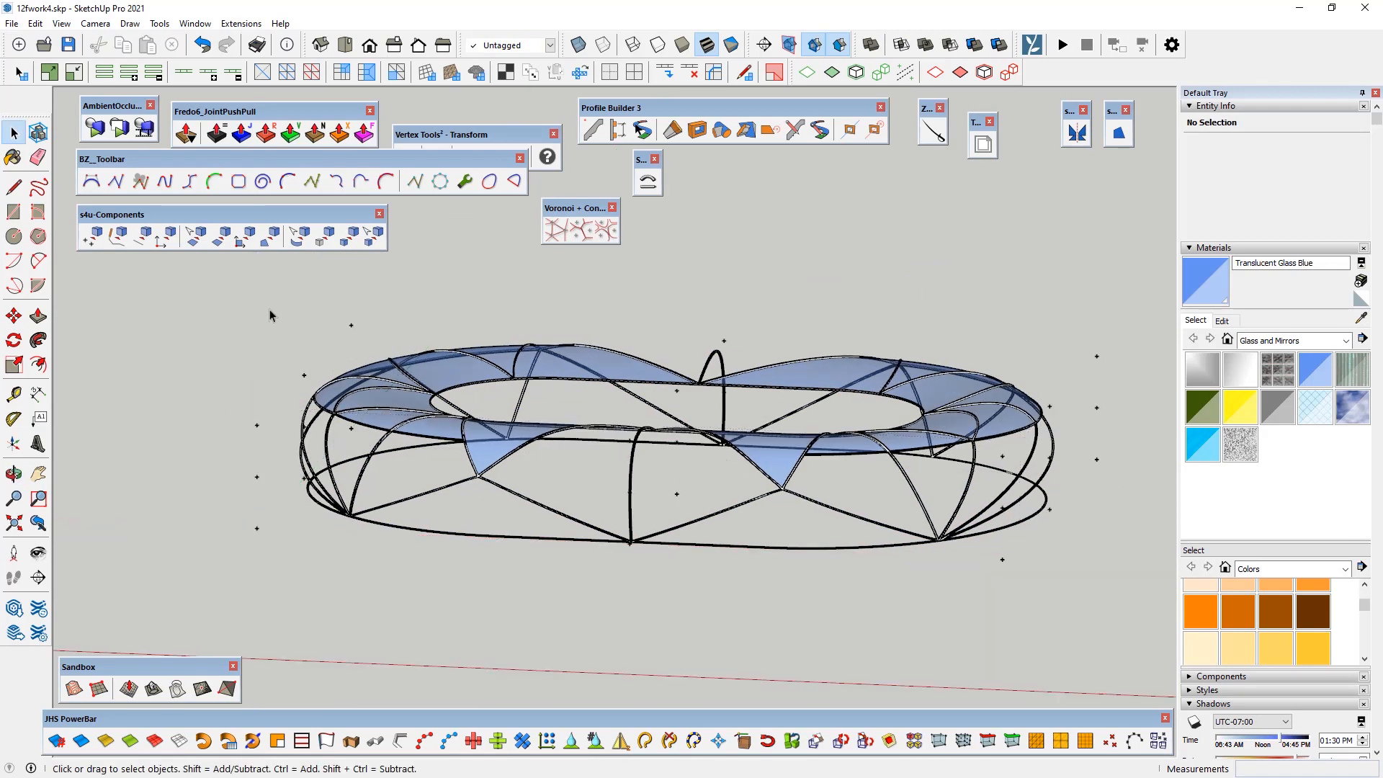
{"action": "double_click", "coordinate": [350, 326]}
{"action": "middle_click_drag", "start_coordinate": [356, 367], "coordinate": [355, 332]}
{"action": "left_click_drag", "start_coordinate": [156, 309], "coordinate": [206, 332]}
{"action": "left_click_drag", "start_coordinate": [383, 400], "coordinate": [389, 401]}
{"action": "key", "text": "m"}
{"action": "left_click", "coordinate": [303, 385]}
{"action": "left_click", "coordinate": [305, 300]}
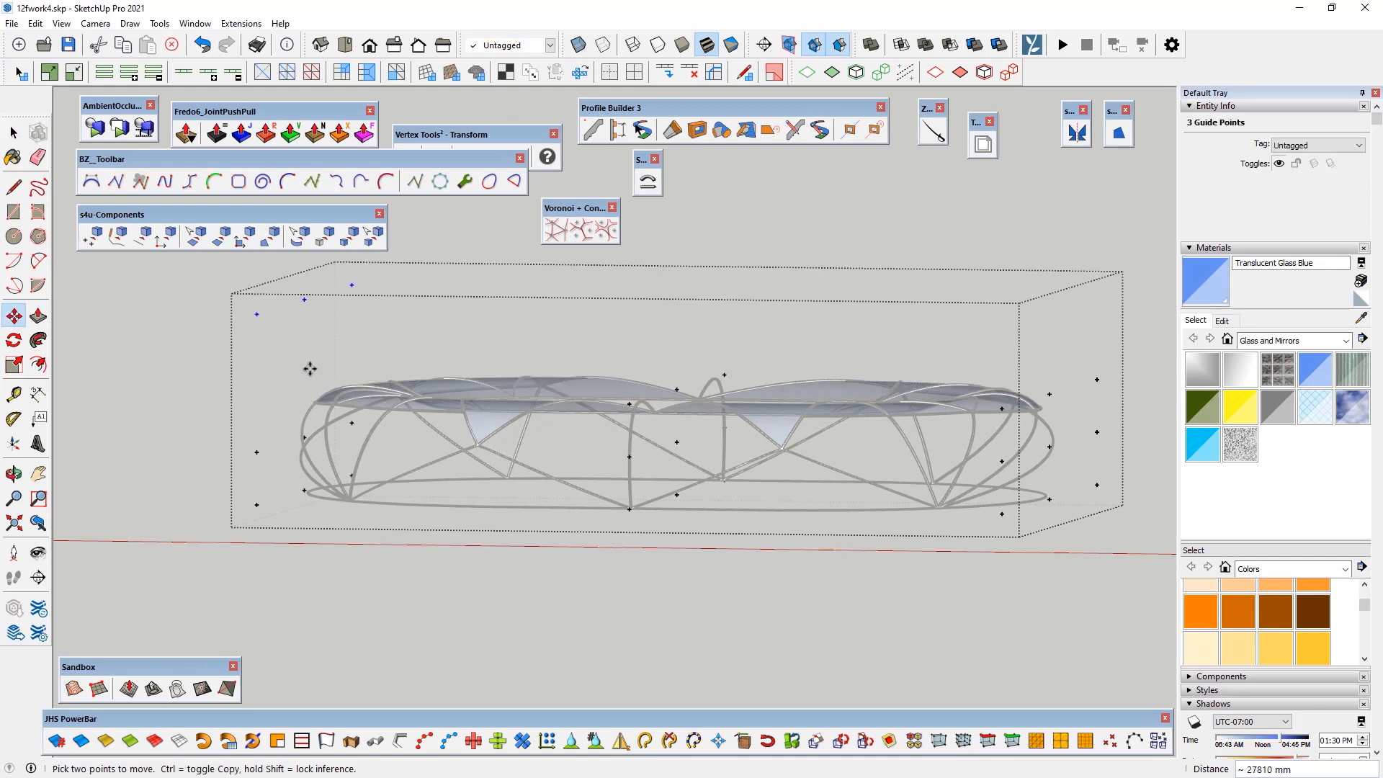
{"action": "left_click", "coordinate": [15, 134]}
{"action": "left_click", "coordinate": [112, 299]}
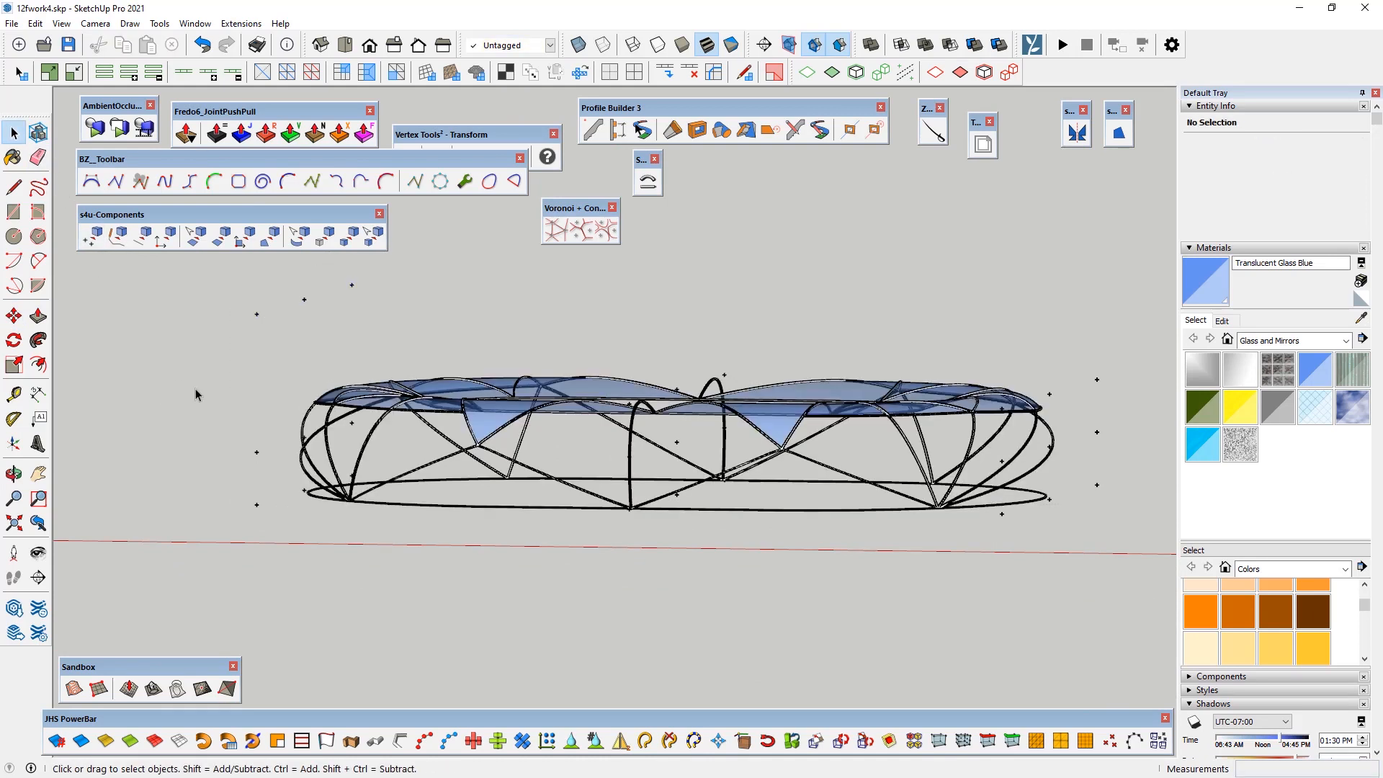
Step: Undo the lattice point move and the FFD lattice on the ring pattern
{"action": "key", "text": "ctrl+z"}
{"action": "key", "text": "ctrl+z"}
{"action": "key", "text": "ctrl+z"}
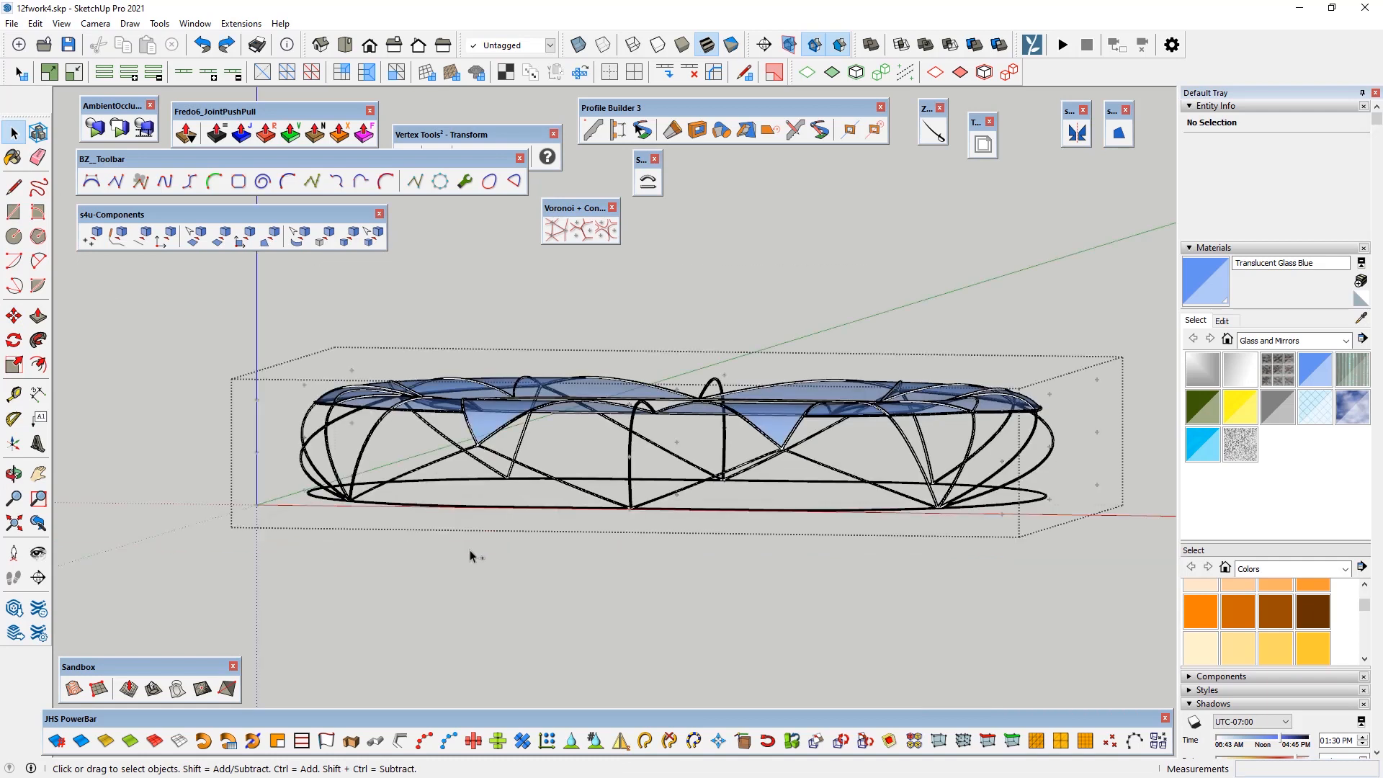
{"action": "key", "text": "ctrl+z"}
Step: Explode both half-ring components inside the ring pattern group into its raw geometry
{"action": "middle_click_drag", "start_coordinate": [524, 419], "coordinate": [582, 527]}
{"action": "double_click", "coordinate": [524, 468]}
{"action": "left_click", "coordinate": [524, 475]}
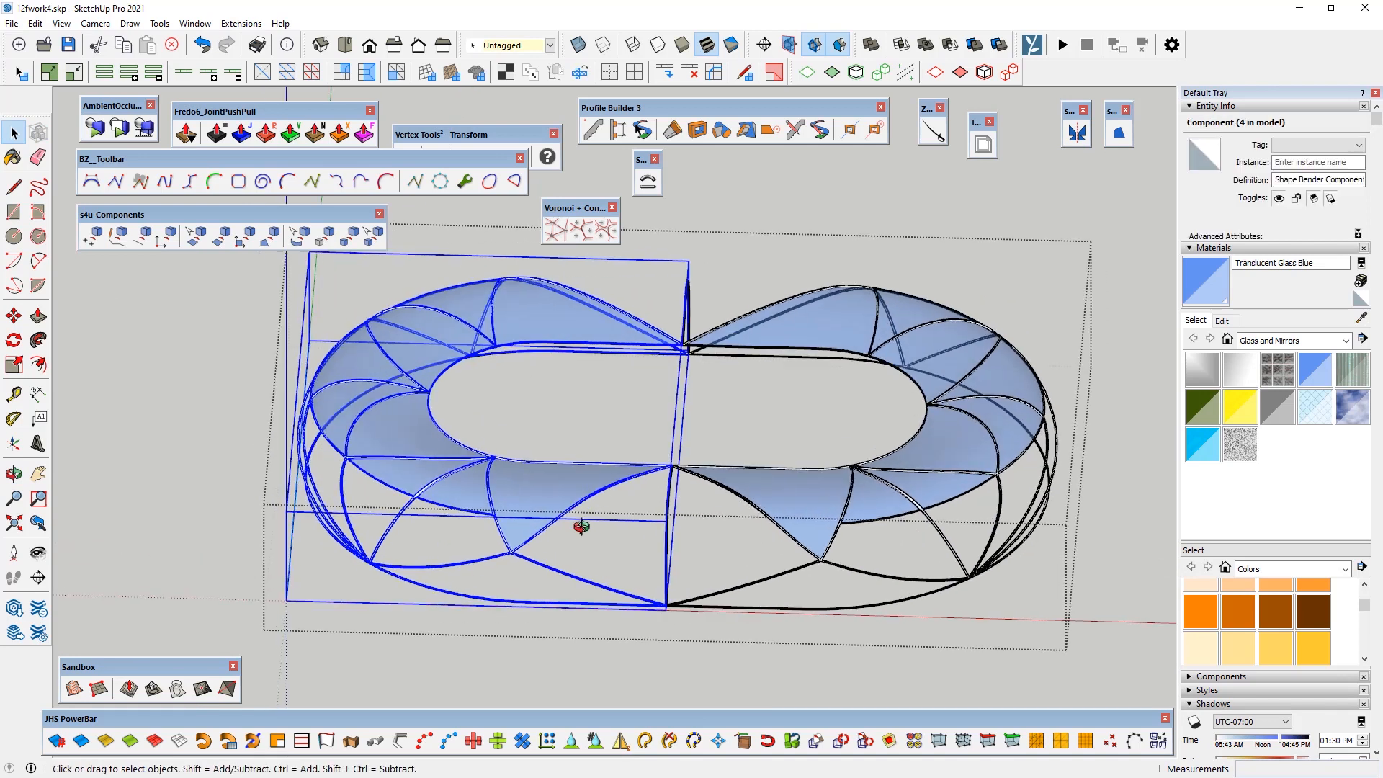
{"action": "left_click", "coordinate": [757, 491]}
{"action": "right_click", "coordinate": [756, 488]}
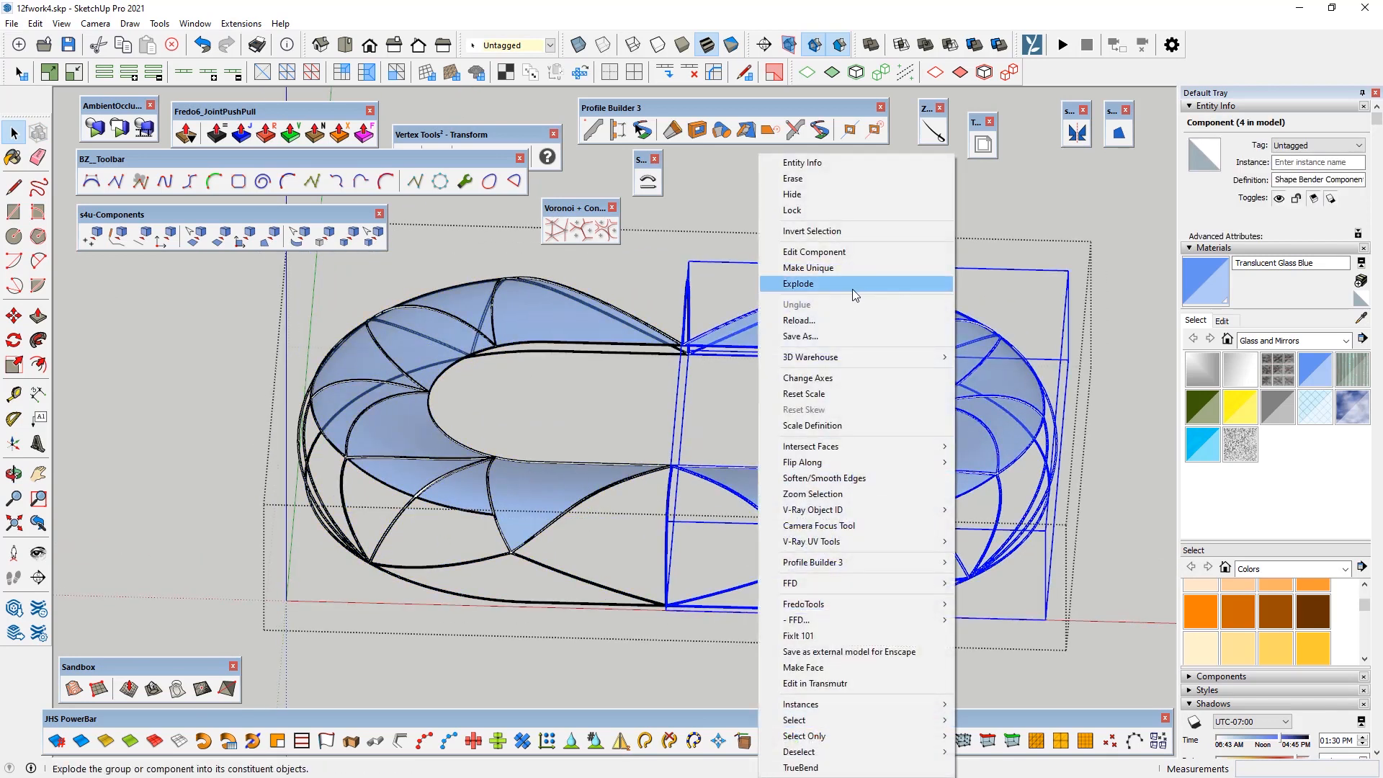
{"action": "left_click", "coordinate": [852, 285]}
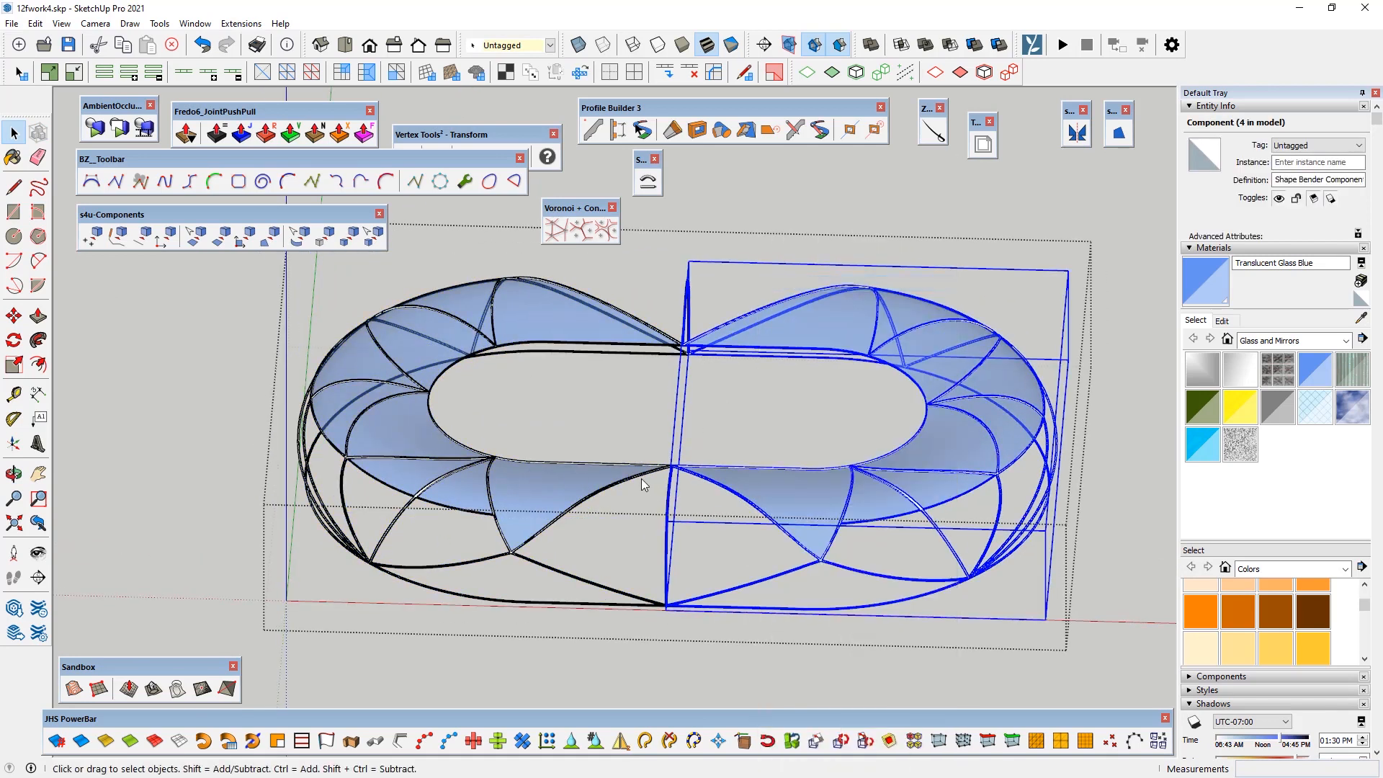
{"action": "left_click", "coordinate": [776, 365]}
{"action": "left_click", "coordinate": [814, 335]}
{"action": "left_click", "coordinate": [928, 344]}
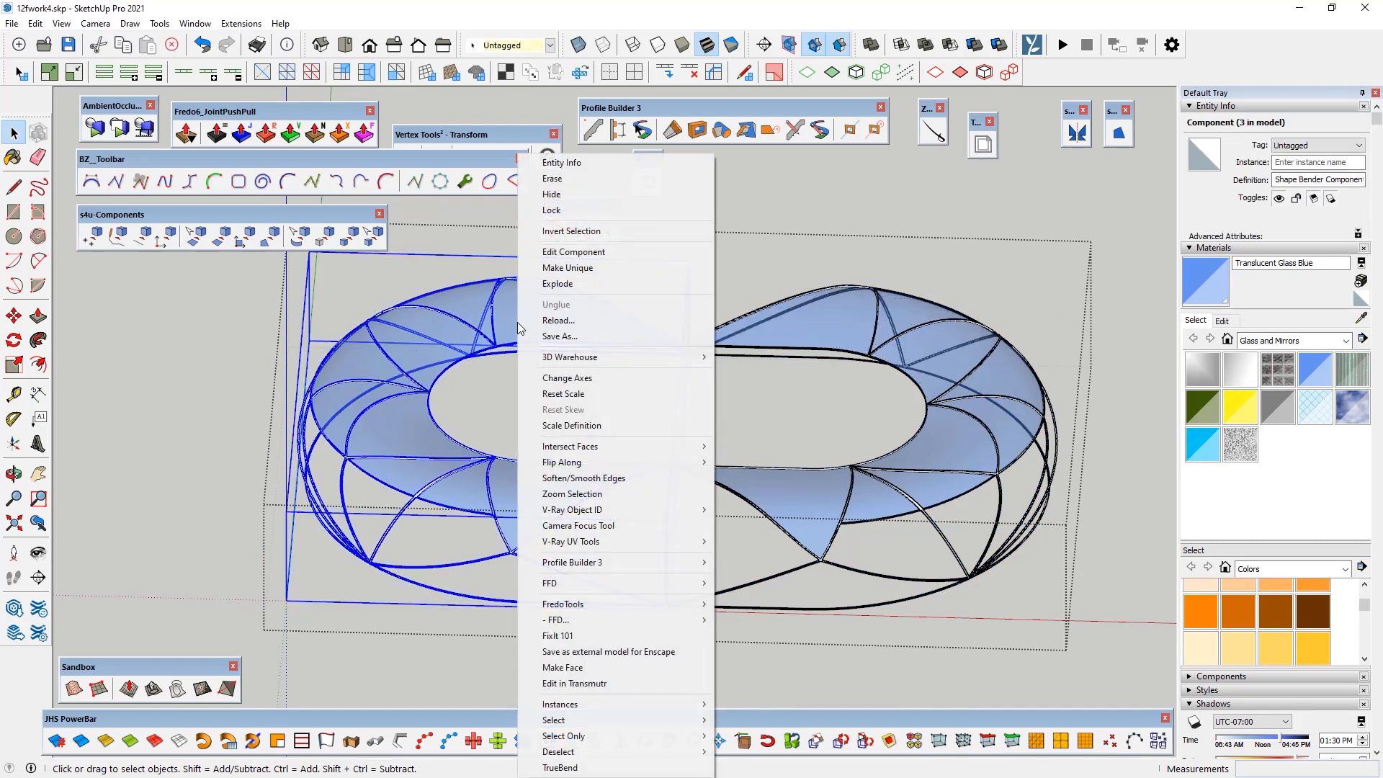
{"action": "left_click", "coordinate": [572, 286]}
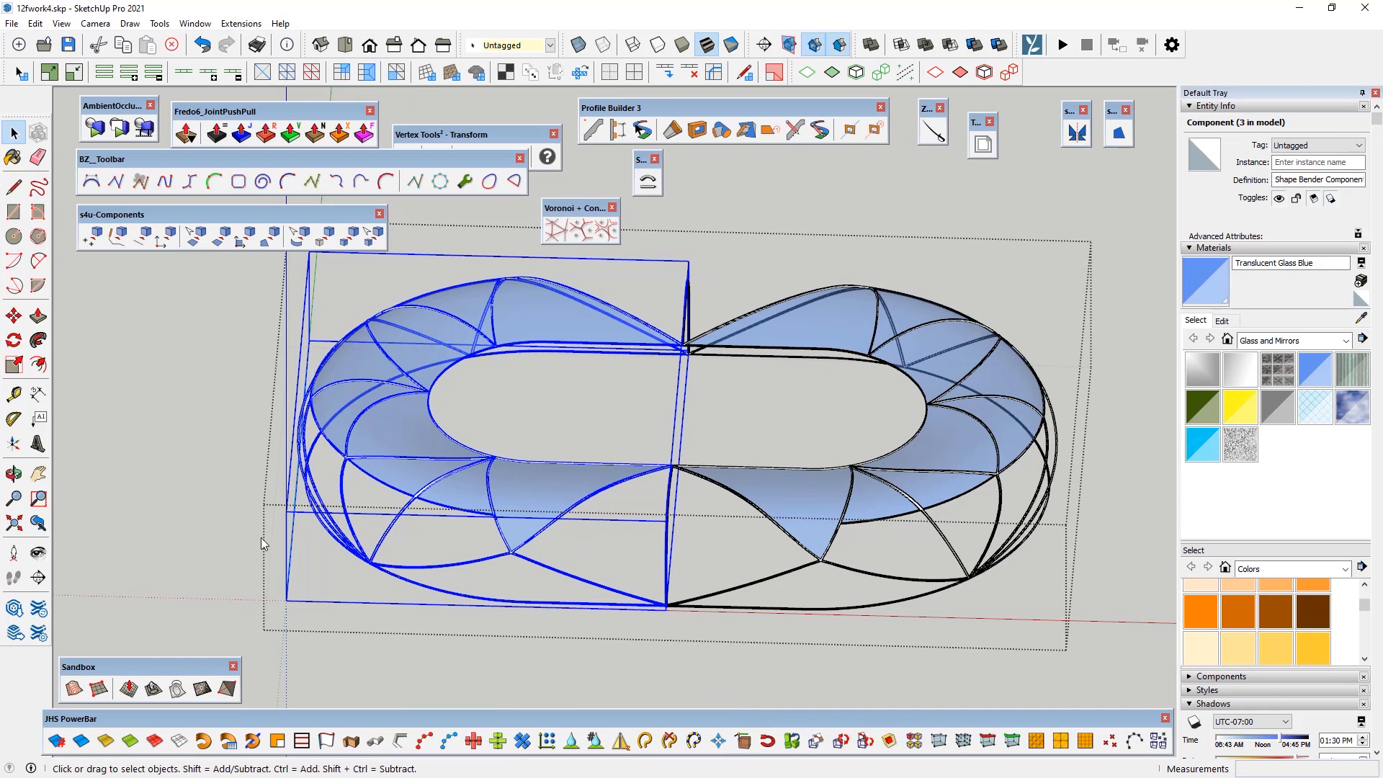
{"action": "left_click", "coordinate": [186, 512]}
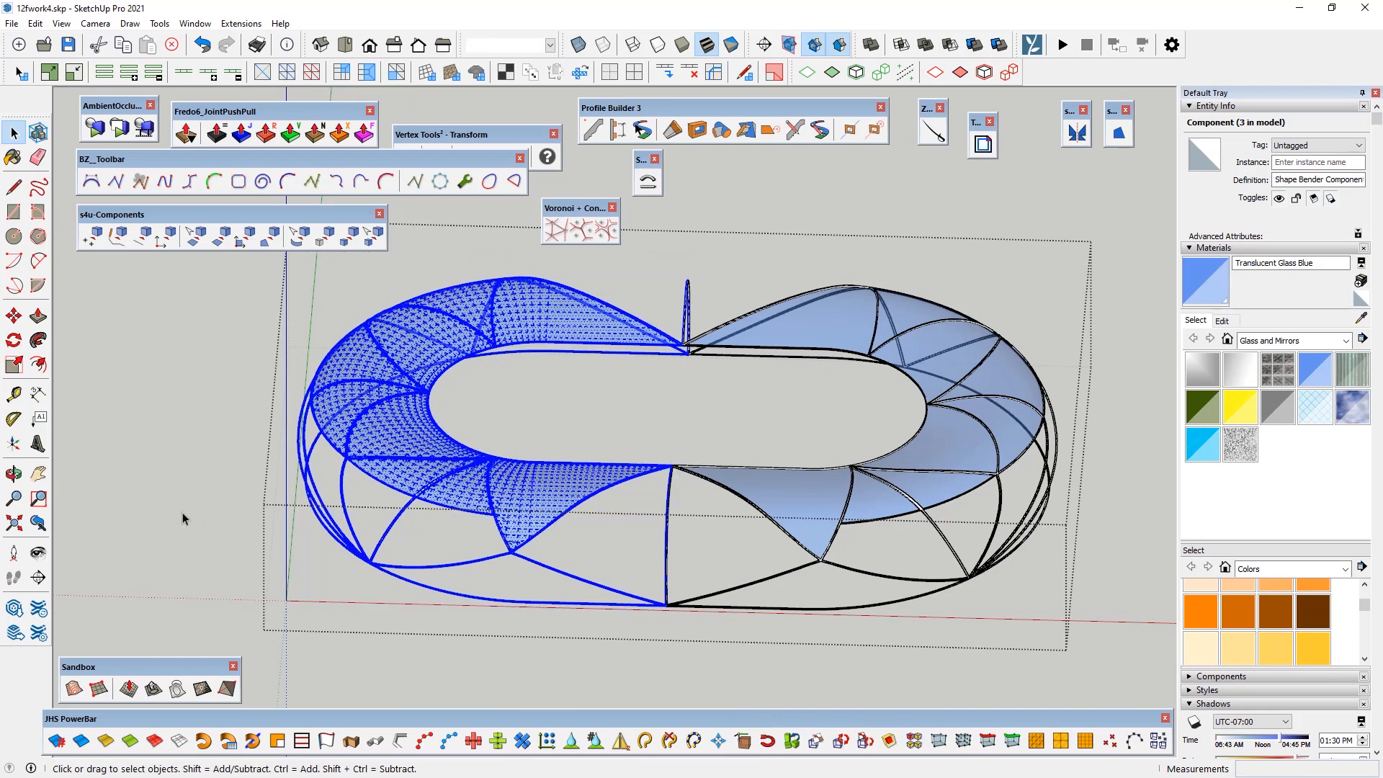
Step: Check the exploded ring pattern group by inspecting its glass surfaces and frame edges
{"action": "left_click", "coordinate": [515, 483]}
{"action": "middle_click_drag", "start_coordinate": [695, 492], "coordinate": [595, 472]}
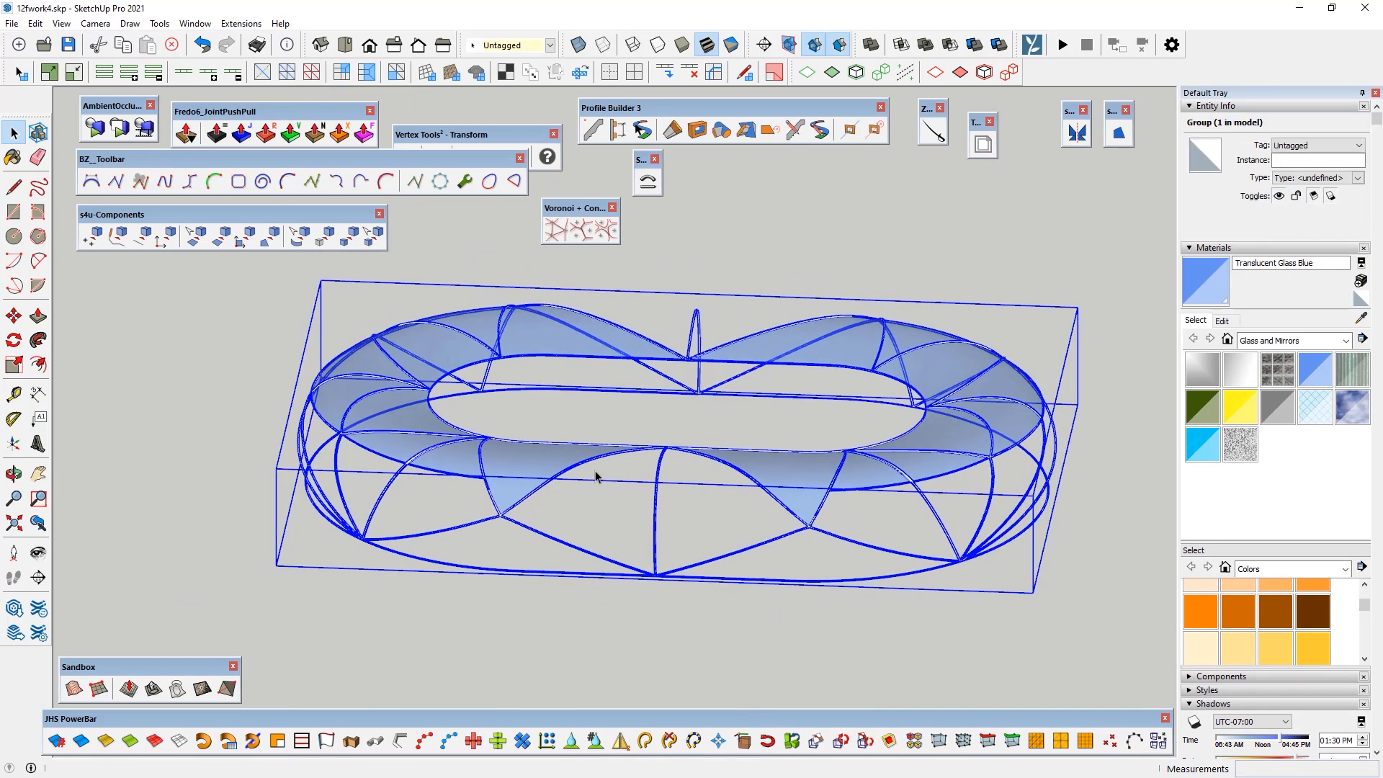
{"action": "double_click", "coordinate": [532, 448]}
{"action": "left_click", "coordinate": [567, 452]}
{"action": "left_click", "coordinate": [757, 489]}
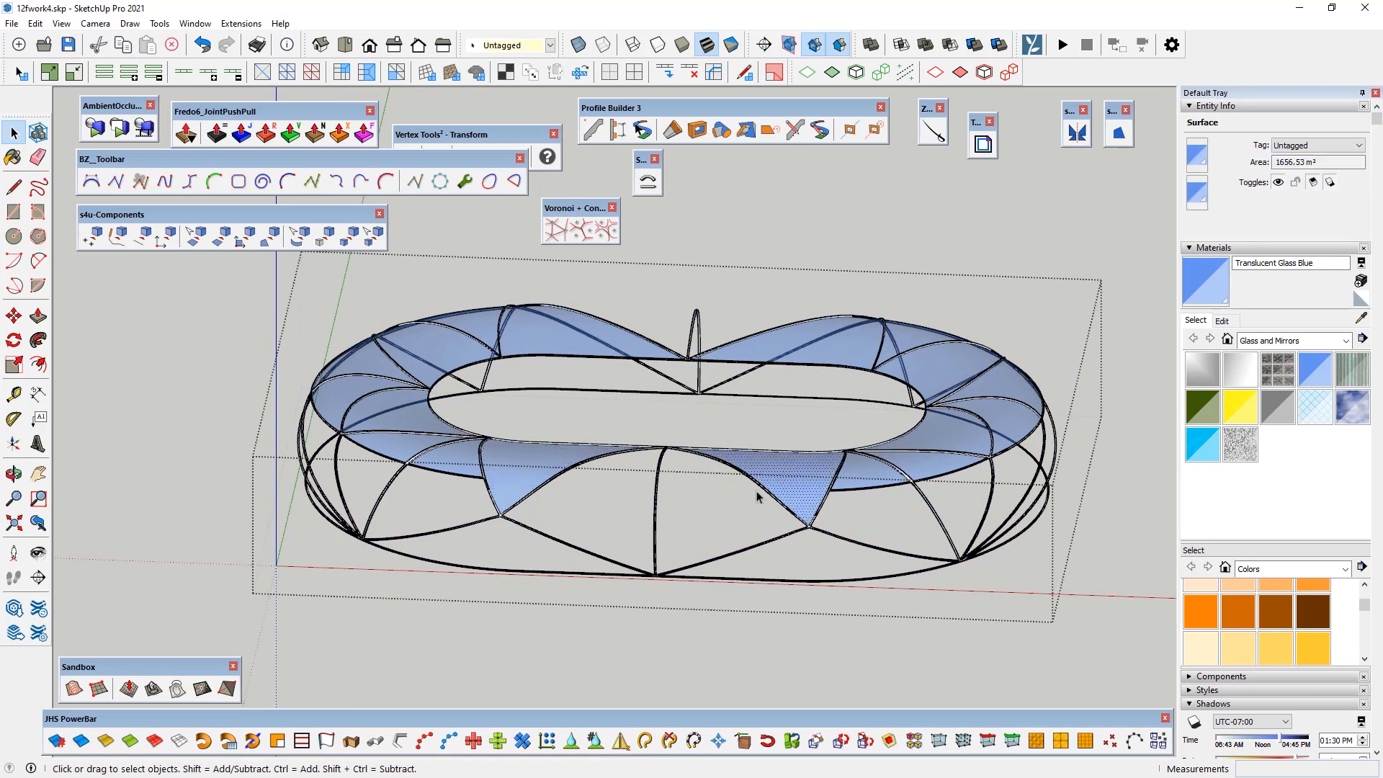
{"action": "left_click", "coordinate": [647, 534]}
{"action": "left_click", "coordinate": [581, 648]}
Step: Apply a 3 × 3 × 3 FFD control lattice to the exploded ring pattern group
{"action": "scroll", "coordinate": [623, 441], "scroll_direction": "down", "scroll_amount": 2}
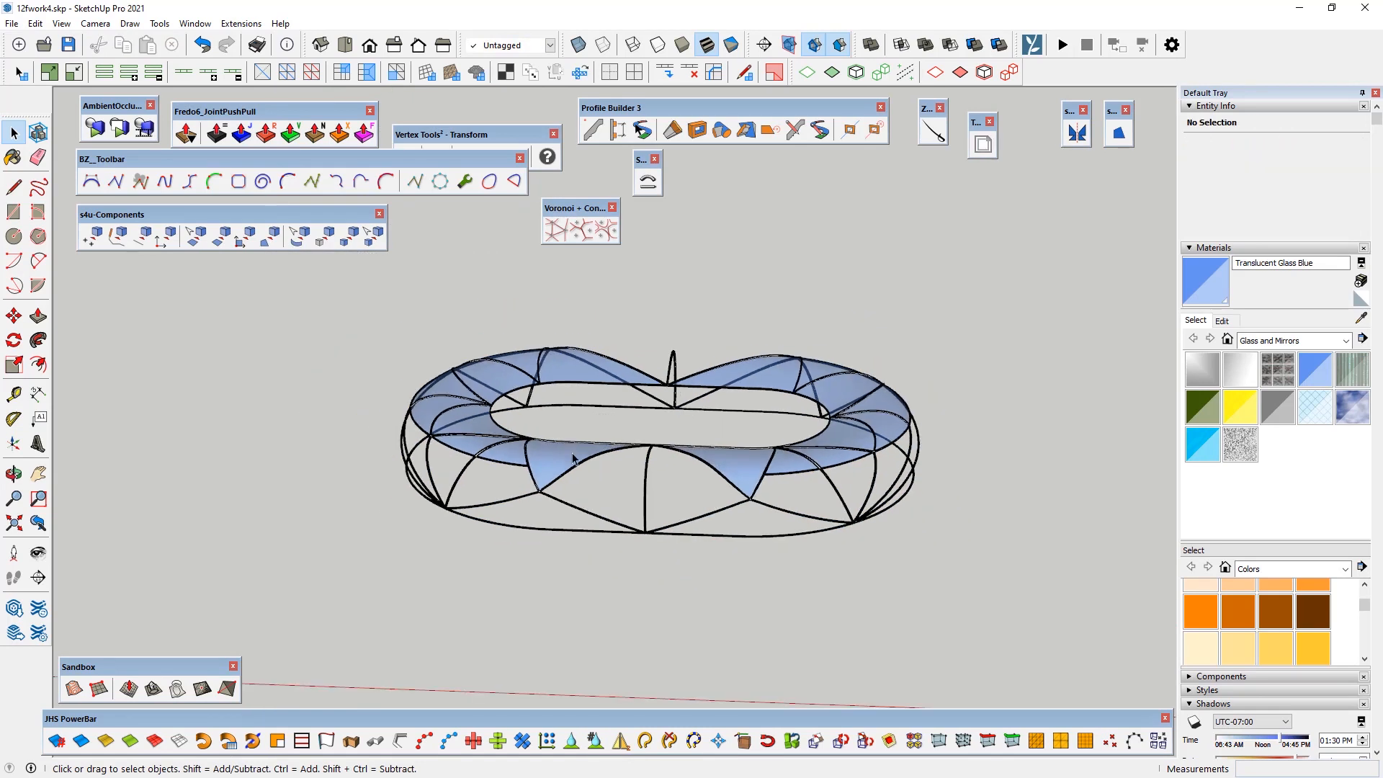
{"action": "right_click", "coordinate": [446, 397]}
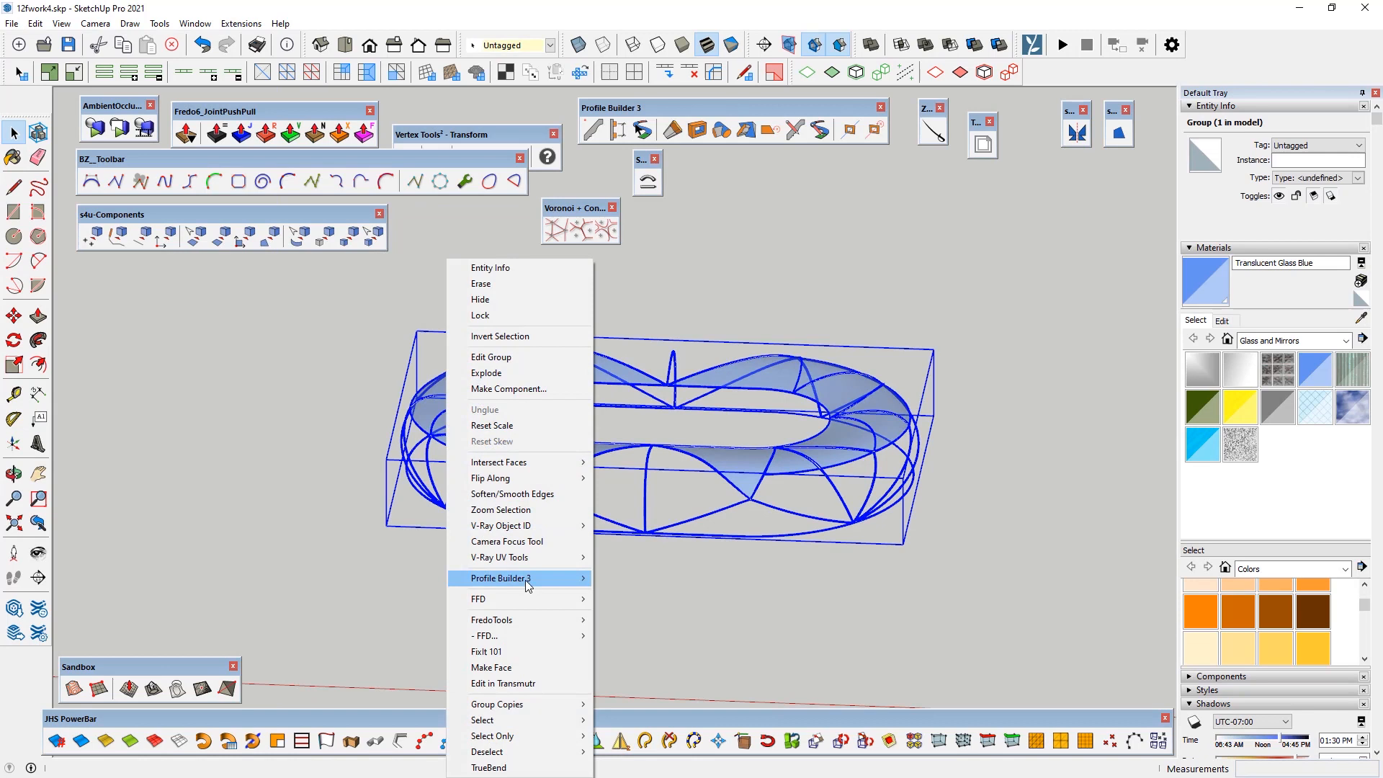
{"action": "mouse_move", "coordinate": [556, 604]}
{"action": "left_click", "coordinate": [657, 603]}
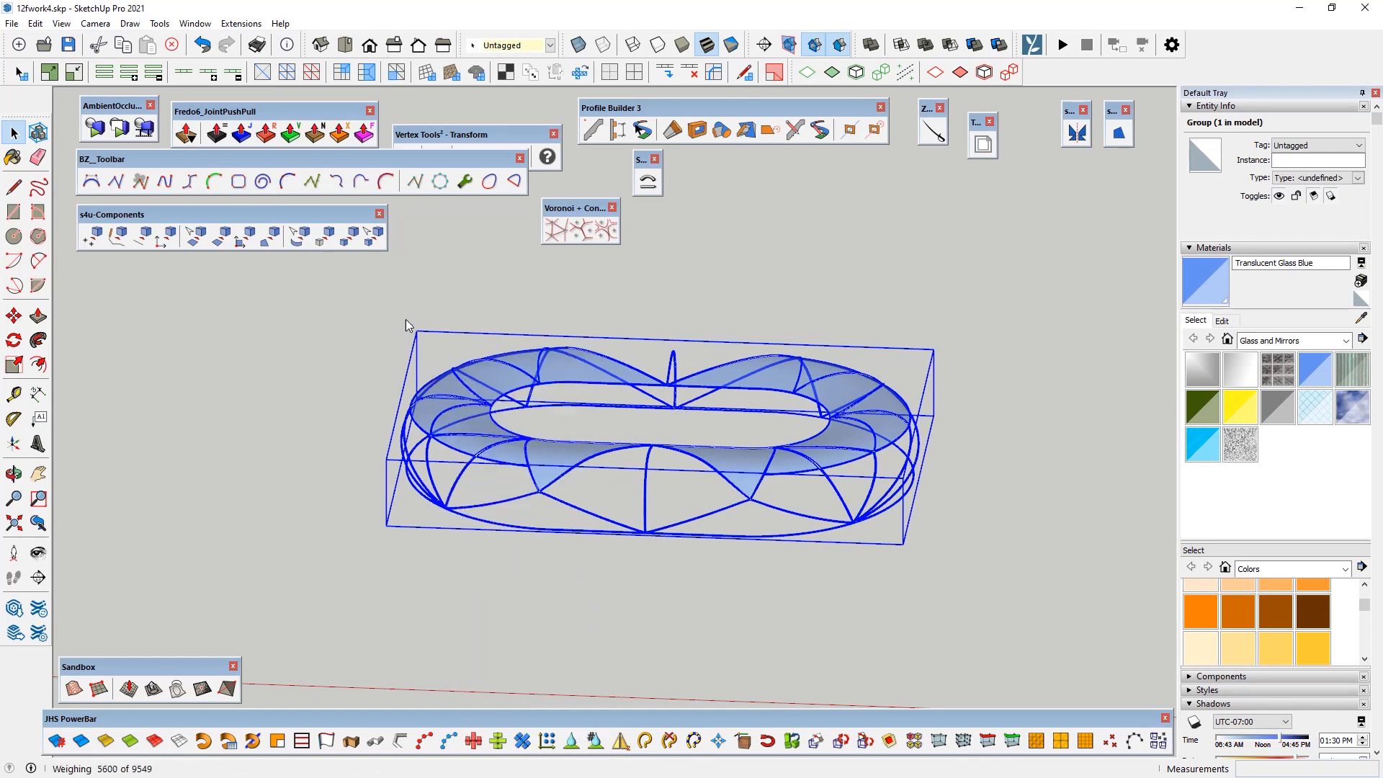
{"action": "scroll", "coordinate": [448, 402], "scroll_direction": "up", "scroll_amount": 2}
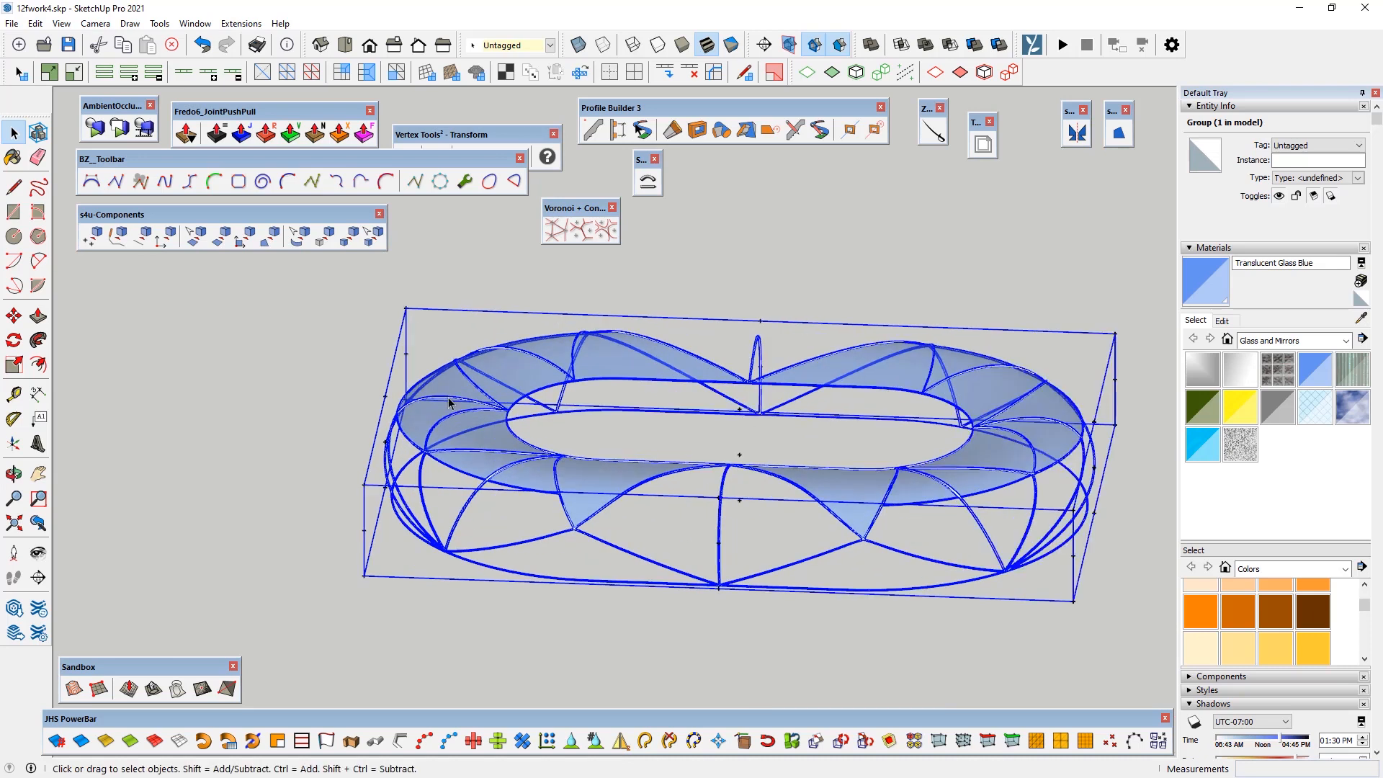
Step: Try to deform the exploded ring by raising the three upper lattice points at one end by about 34532 mm
{"action": "middle_click_drag", "start_coordinate": [448, 401], "coordinate": [417, 231]}
{"action": "left_click_drag", "start_coordinate": [285, 349], "coordinate": [456, 437]}
{"action": "left_click", "coordinate": [14, 316]}
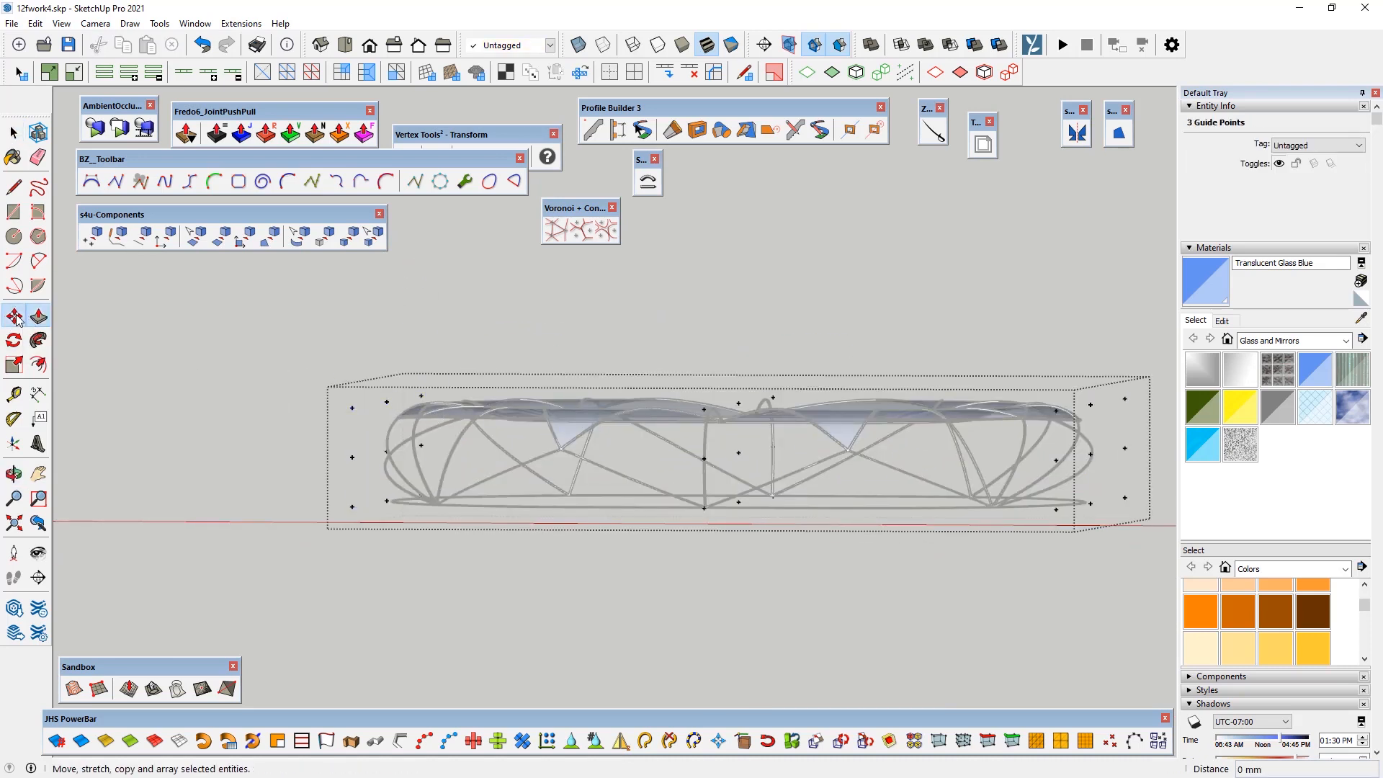
{"action": "key", "text": "space"}
{"action": "left_click_drag", "start_coordinate": [252, 318], "coordinate": [455, 432]}
{"action": "key", "text": "m"}
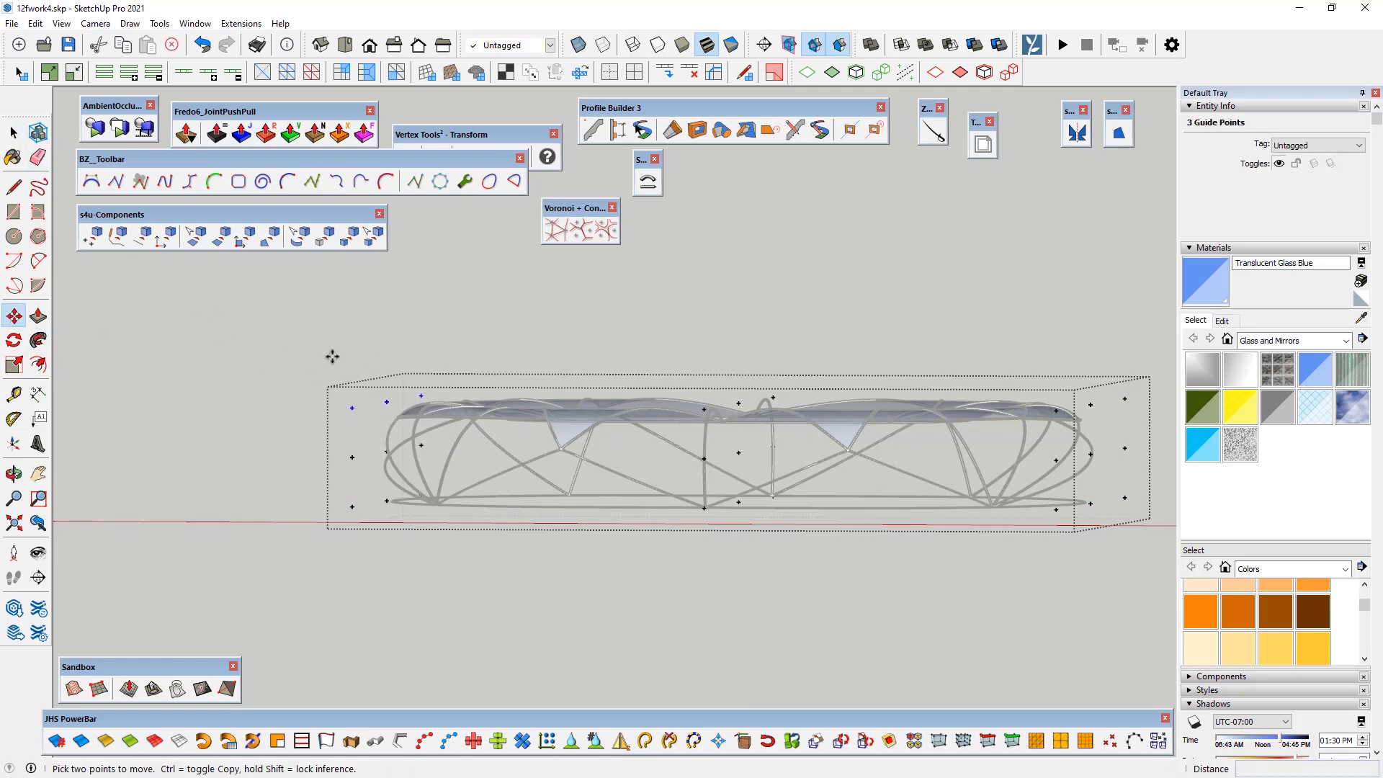
{"action": "left_click", "coordinate": [389, 402]}
{"action": "left_click", "coordinate": [390, 302]}
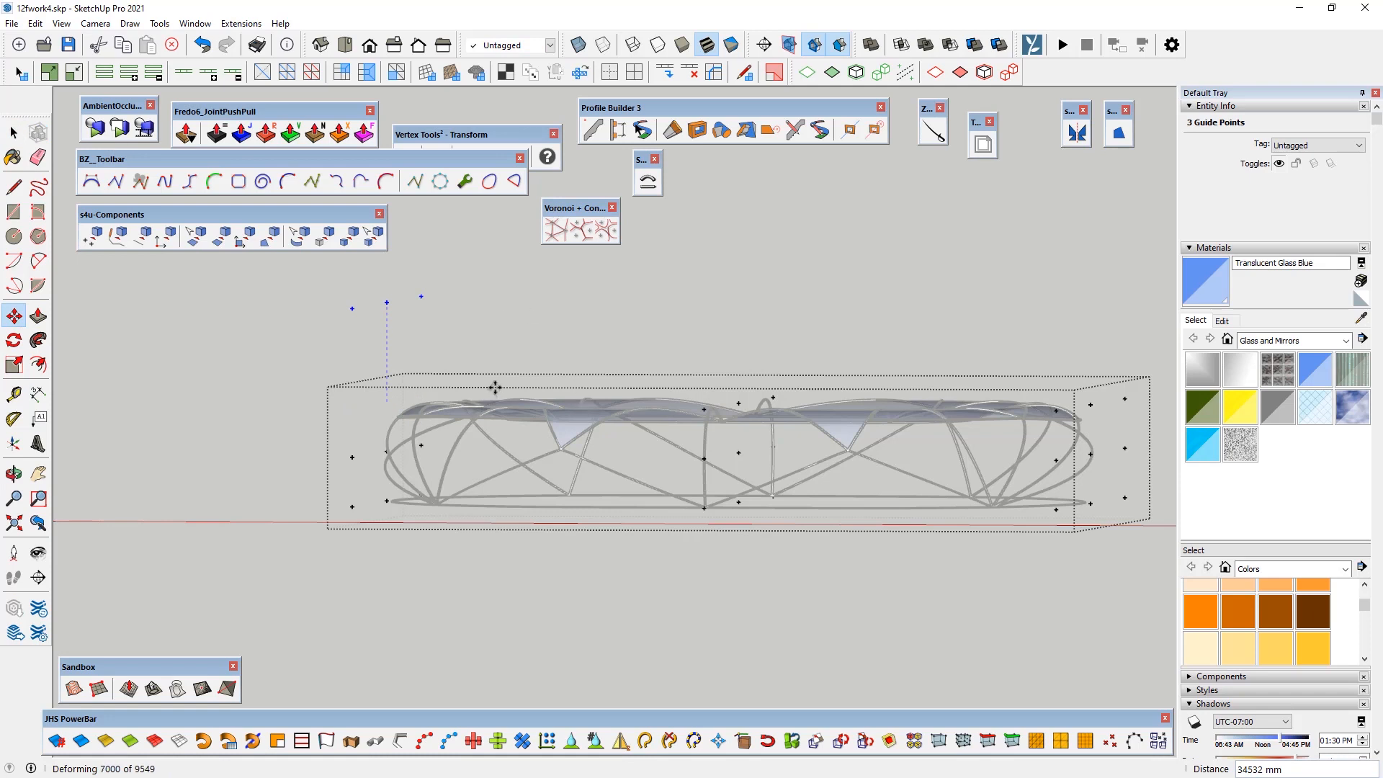
Step: Undo the lattice point move on the exploded ring pattern
{"action": "key", "text": "space"}
{"action": "left_click", "coordinate": [293, 402]}
{"action": "key", "text": "ctrl+z"}
{"action": "key", "text": "ctrl+z"}
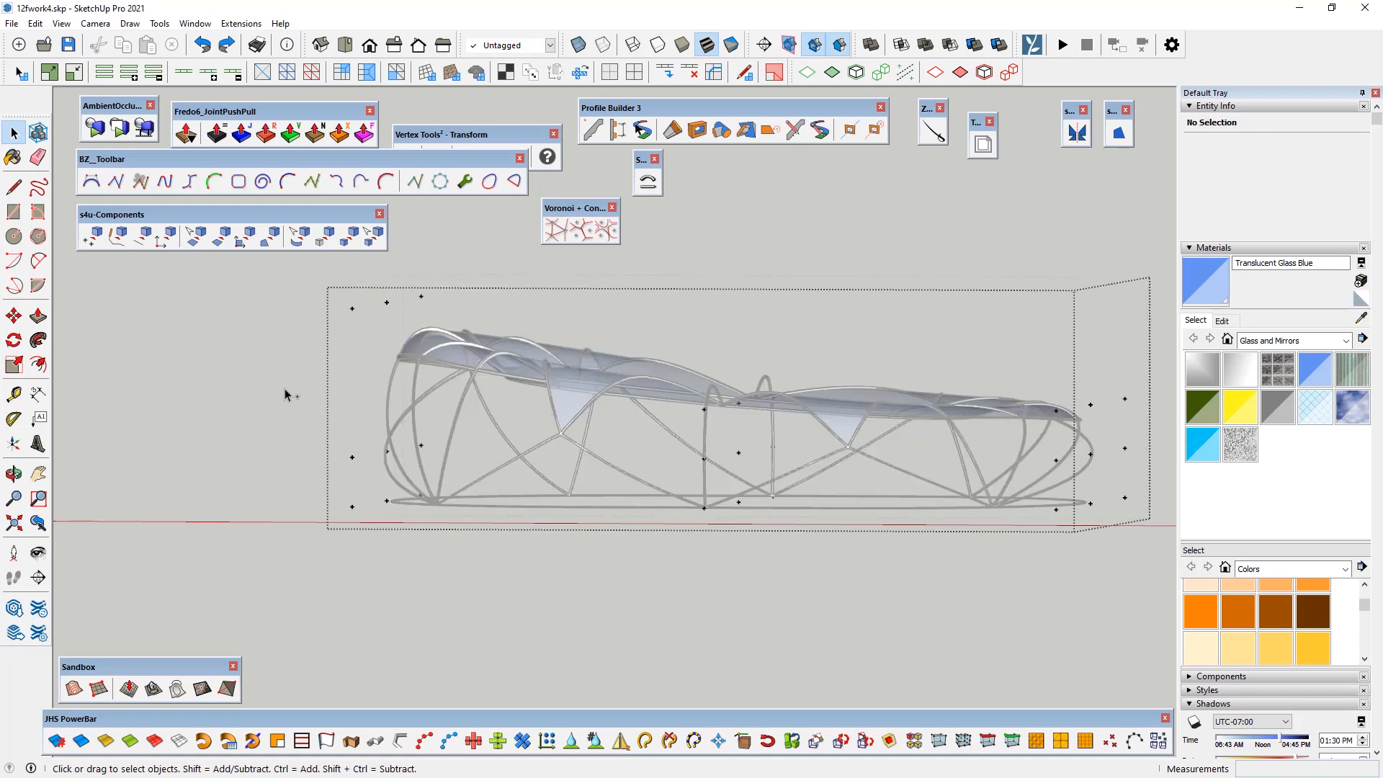
{"action": "mouse_move", "coordinate": [284, 386]}
{"action": "middle_mouse_down"}
{"action": "mouse_move", "coordinate": [596, 321]}
{"action": "mouse_move", "coordinate": [302, 329]}
{"action": "middle_mouse_up"}
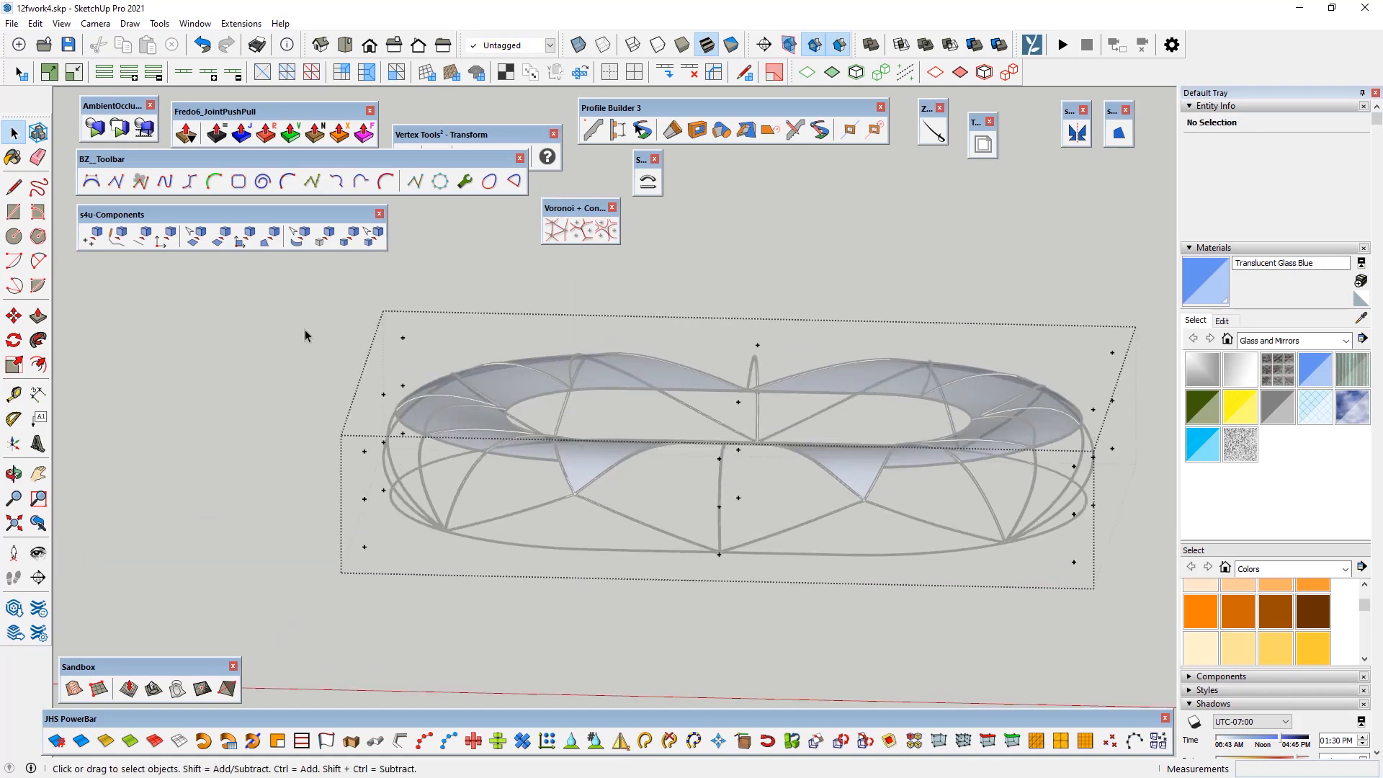
Step: Move the ring pattern group about 1125770 mm along the red axis so it surrounds the deformed striped shell and pitch
{"action": "left_click", "coordinate": [487, 451]}
{"action": "left_click", "coordinate": [14, 315]}
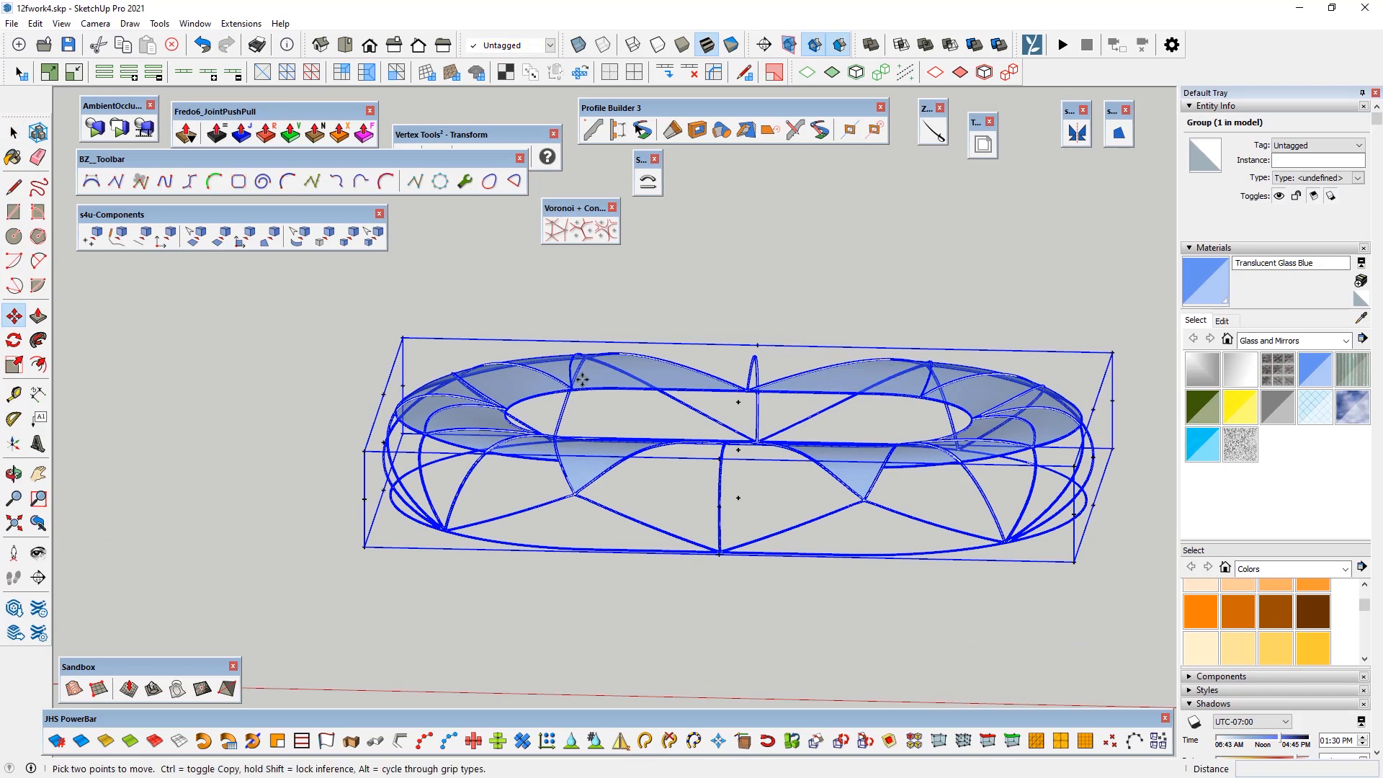
{"action": "middle_click_drag", "start_coordinate": [562, 432], "coordinate": [605, 605]}
{"action": "key", "text": "F2"}
{"action": "scroll", "coordinate": [604, 462], "scroll_direction": "down", "scroll_amount": 6}
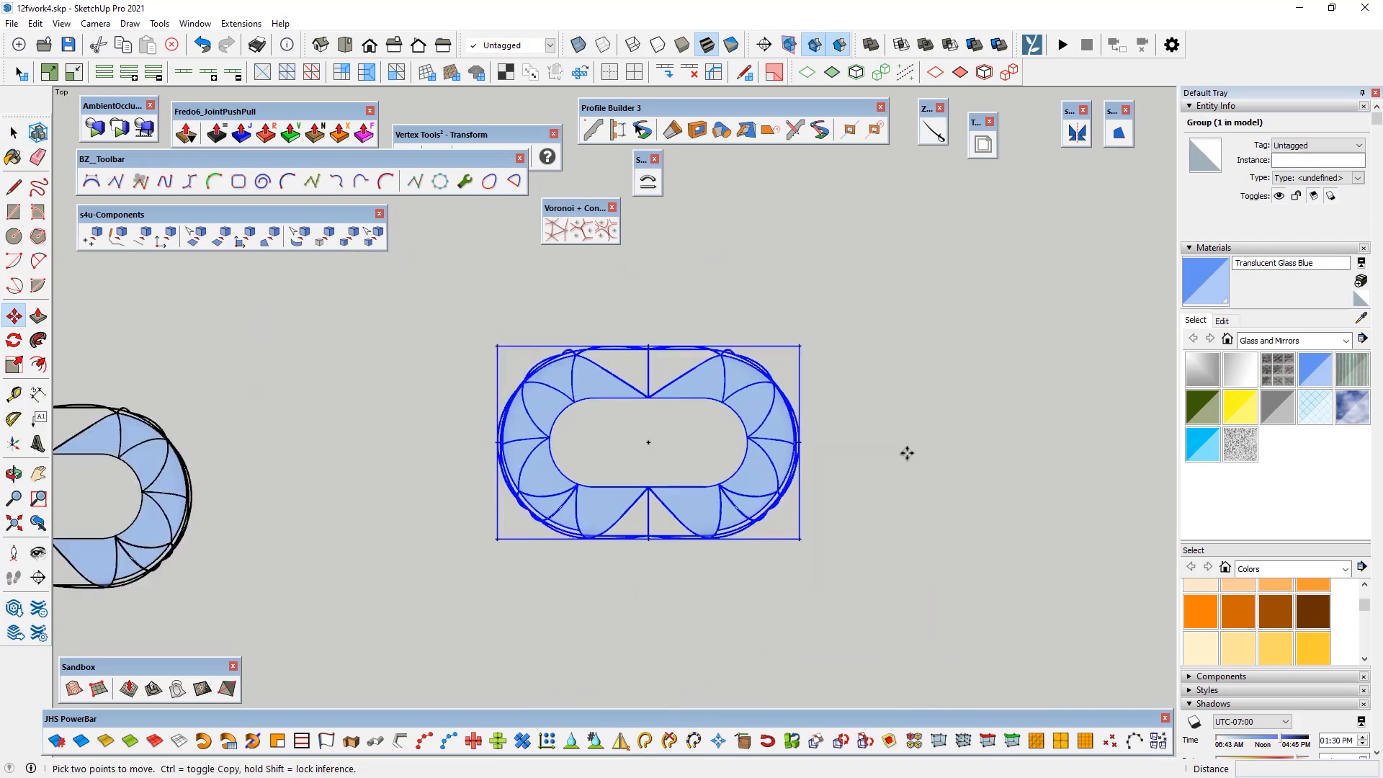
{"action": "scroll", "coordinate": [913, 451], "scroll_direction": "down", "scroll_amount": 1}
{"action": "left_click", "coordinate": [850, 450]}
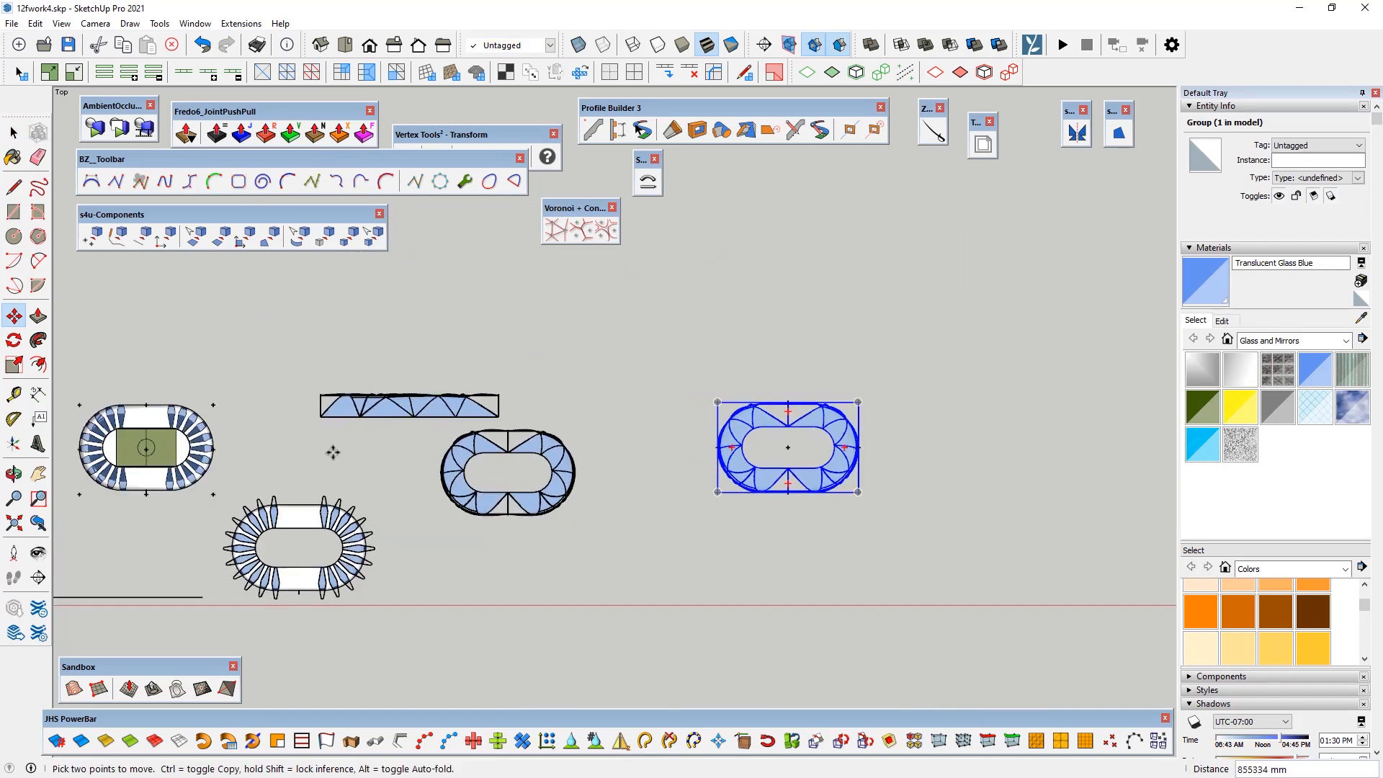
{"action": "scroll", "coordinate": [173, 447], "scroll_direction": "up", "scroll_amount": 2}
{"action": "scroll", "coordinate": [172, 446], "scroll_direction": "up", "scroll_amount": 1}
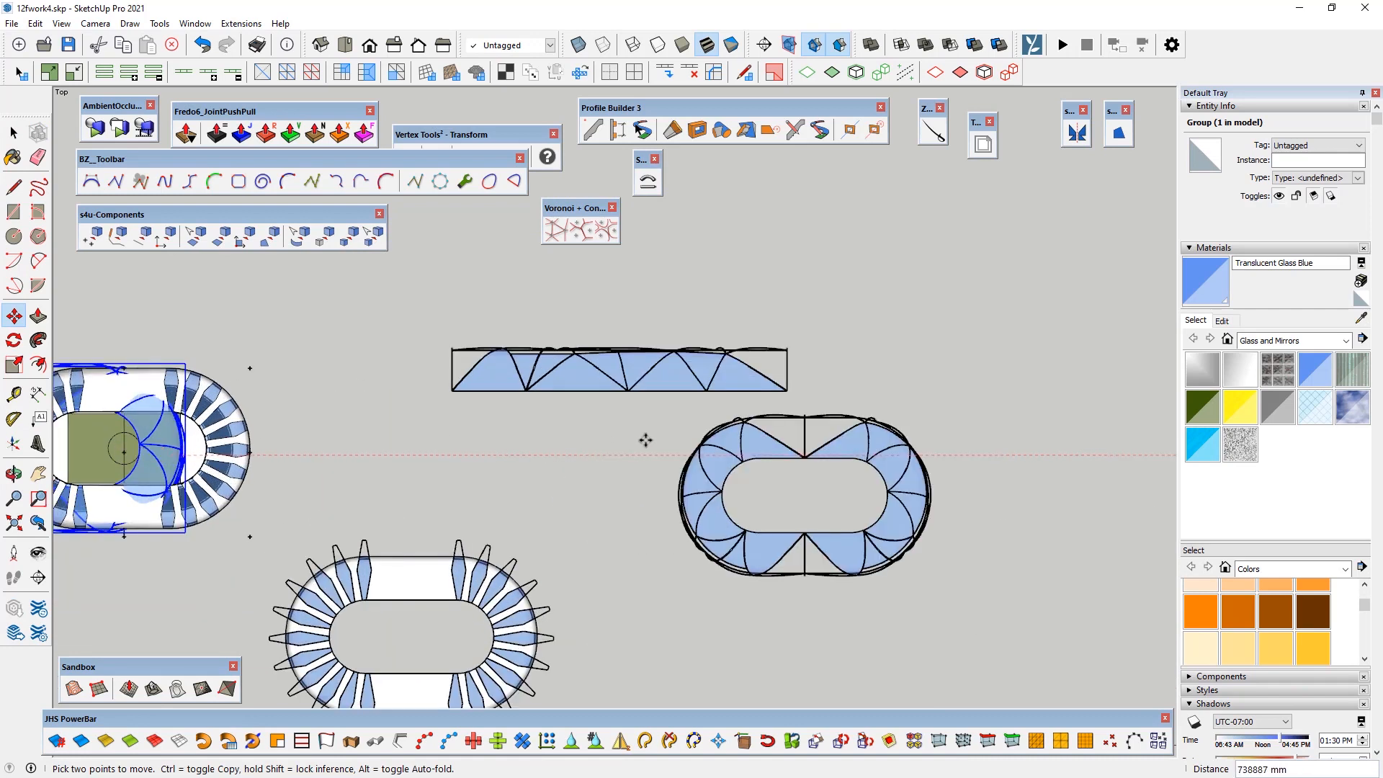
{"action": "scroll", "coordinate": [646, 441], "scroll_direction": "down", "scroll_amount": 2}
{"action": "scroll", "coordinate": [279, 442], "scroll_direction": "up", "scroll_amount": 3}
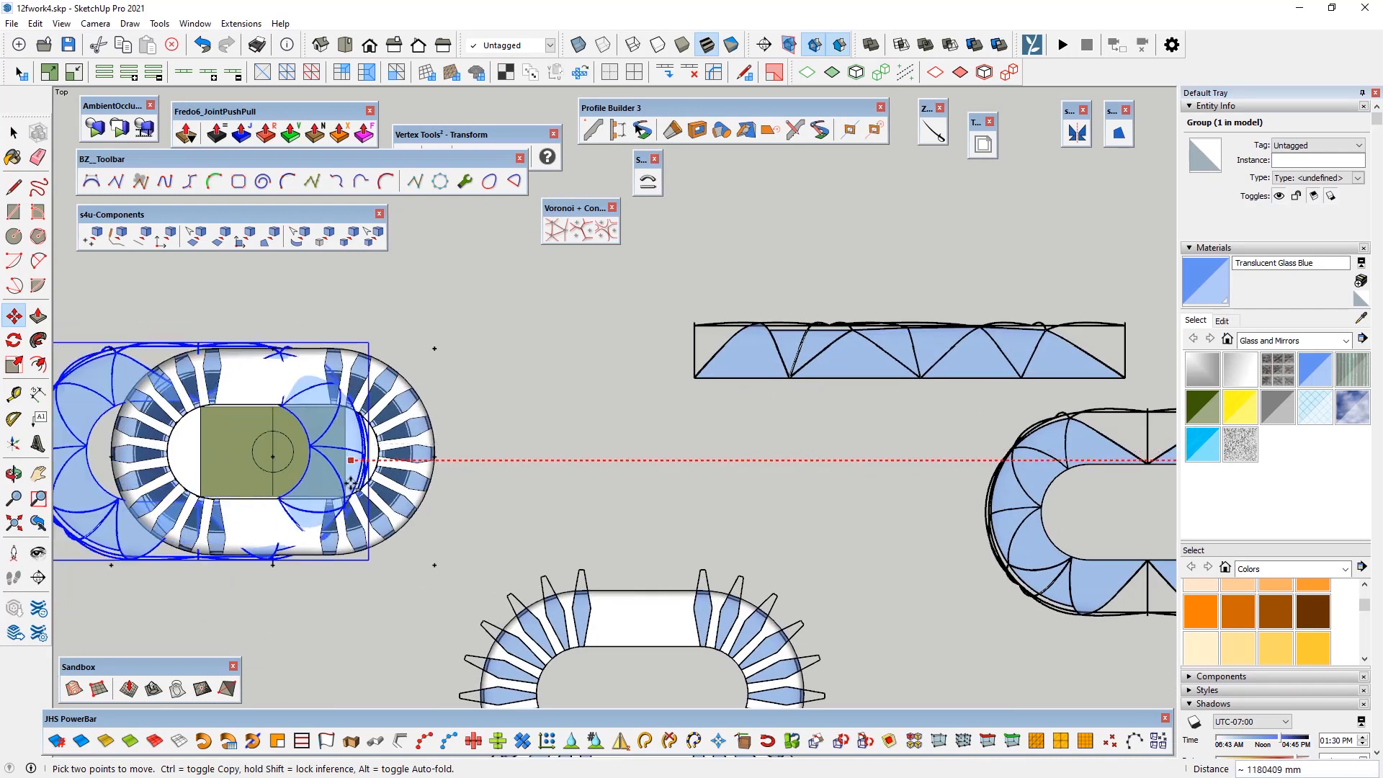
{"action": "scroll", "coordinate": [278, 472], "scroll_direction": "up", "scroll_amount": 2}
{"action": "scroll", "coordinate": [681, 461], "scroll_direction": "down", "scroll_amount": 1}
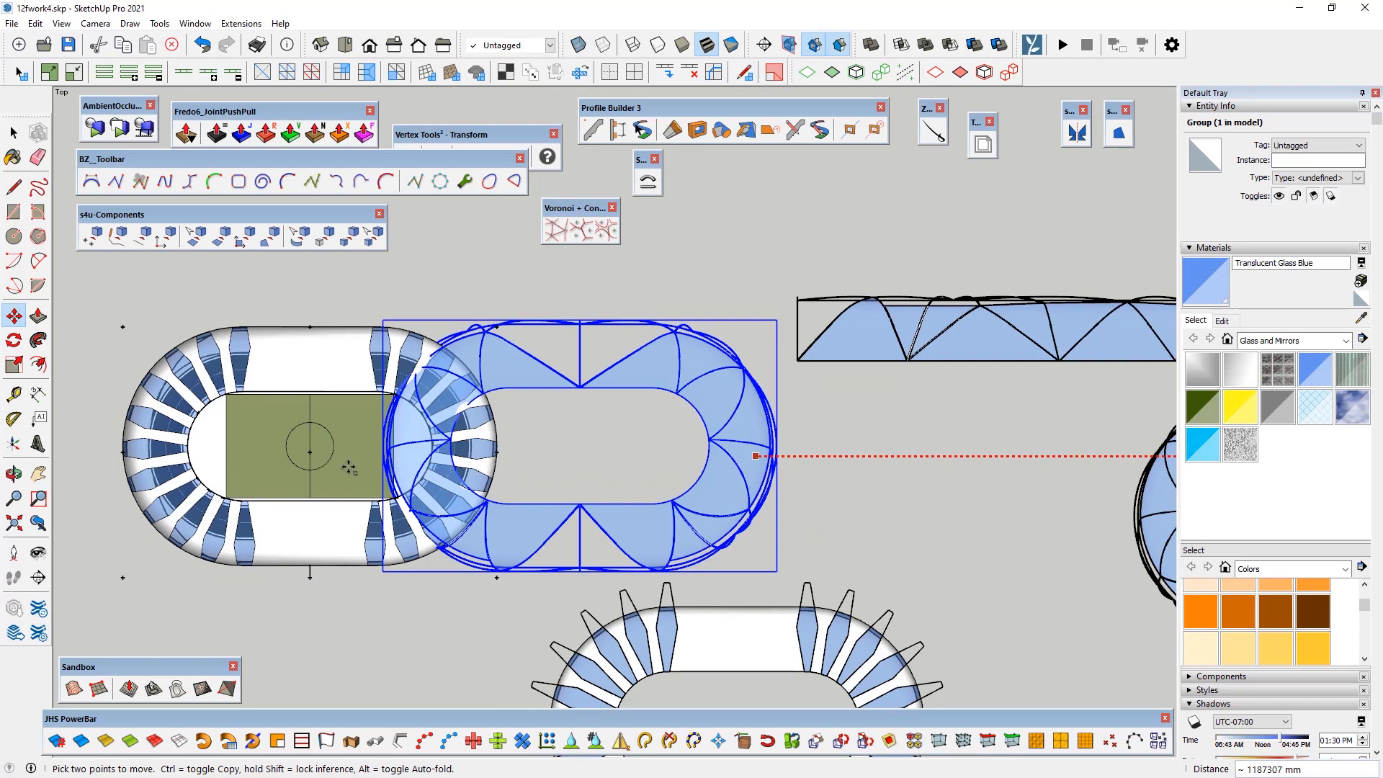
{"action": "scroll", "coordinate": [348, 466], "scroll_direction": "up", "scroll_amount": 4}
{"action": "scroll", "coordinate": [874, 463], "scroll_direction": "down", "scroll_amount": 4}
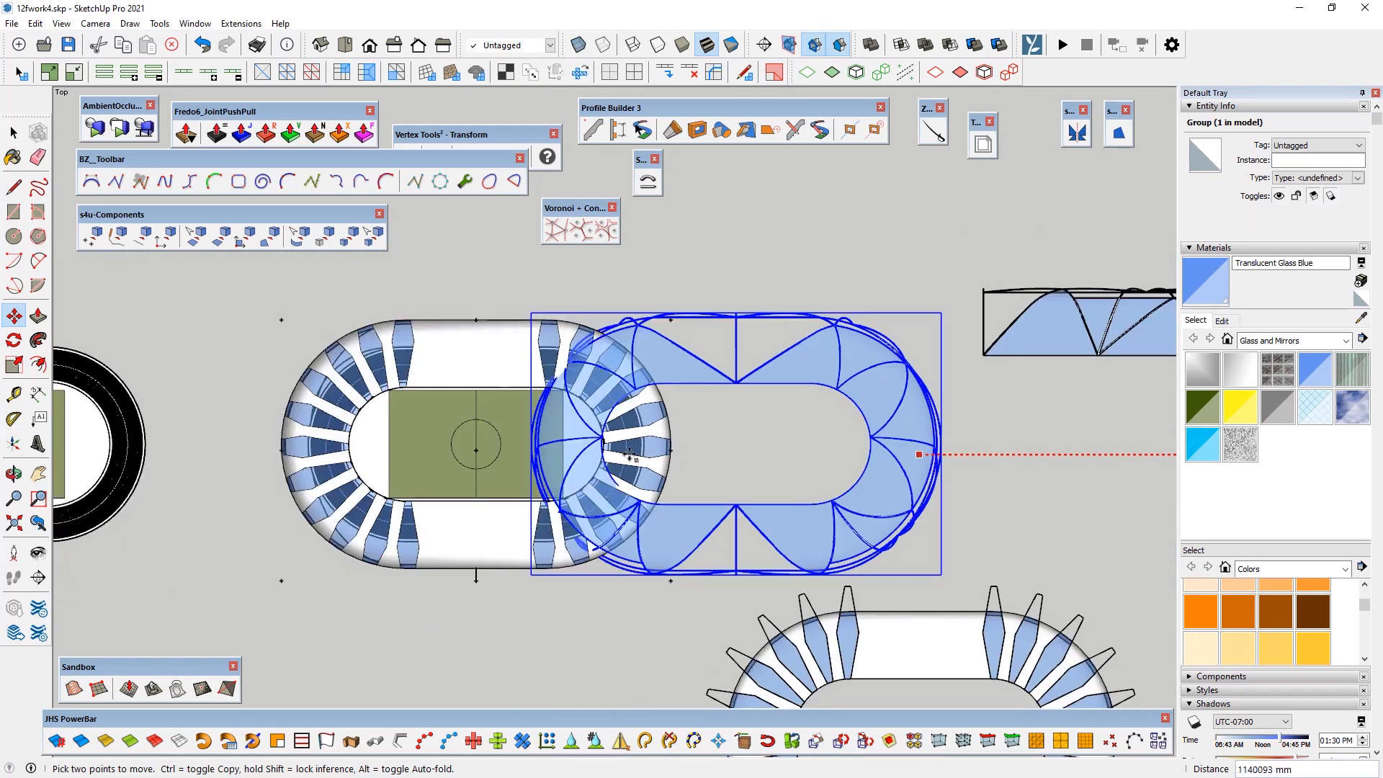
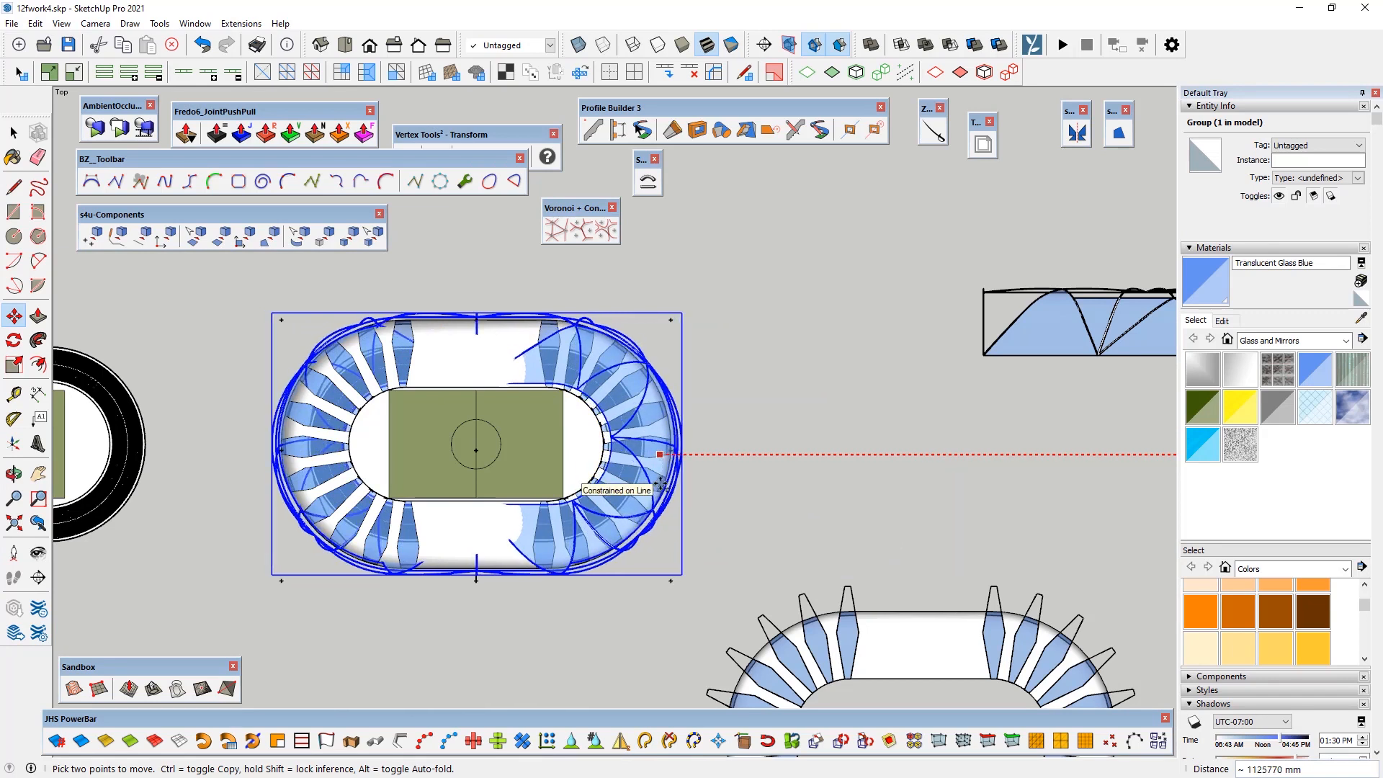
{"action": "key", "text": "space"}
{"action": "left_click", "coordinate": [191, 324]}
Step: Examine from the side how the ring pattern fits around the raised end of the striped shell
{"action": "middle_click_drag", "start_coordinate": [191, 325], "coordinate": [351, 209]}
{"action": "middle_click_drag", "start_coordinate": [324, 504], "coordinate": [319, 432]}
{"action": "scroll", "coordinate": [358, 514], "scroll_direction": "up", "scroll_amount": 2}
{"action": "scroll", "coordinate": [409, 519], "scroll_direction": "up", "scroll_amount": 2}
{"action": "left_click", "coordinate": [210, 418]}
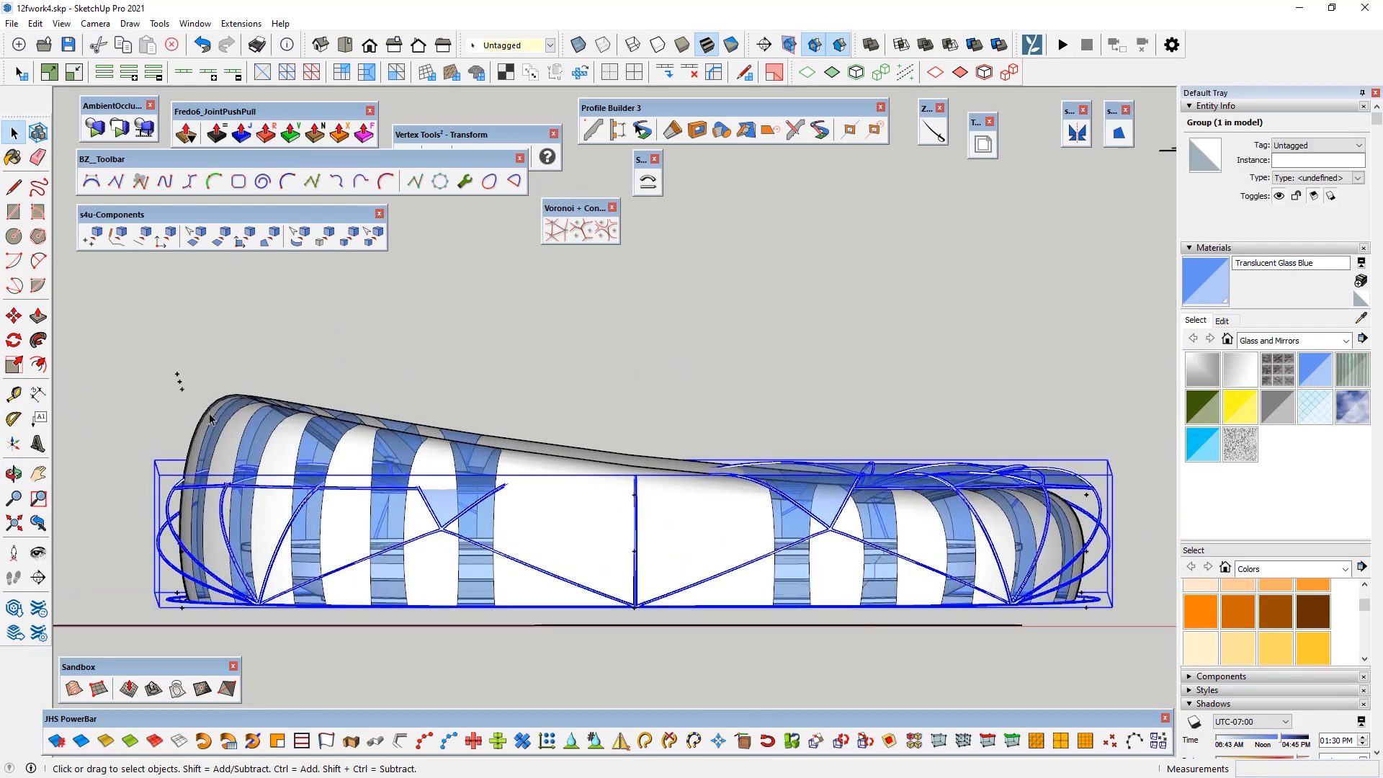
{"action": "scroll", "coordinate": [168, 493], "scroll_direction": "up", "scroll_amount": 1}
{"action": "middle_click_drag", "start_coordinate": [124, 496], "coordinate": [157, 410]}
{"action": "double_click", "coordinate": [205, 499]}
{"action": "scroll", "coordinate": [205, 497], "scroll_direction": "down", "scroll_amount": 2}
{"action": "middle_click_drag", "start_coordinate": [154, 520], "coordinate": [110, 497]}
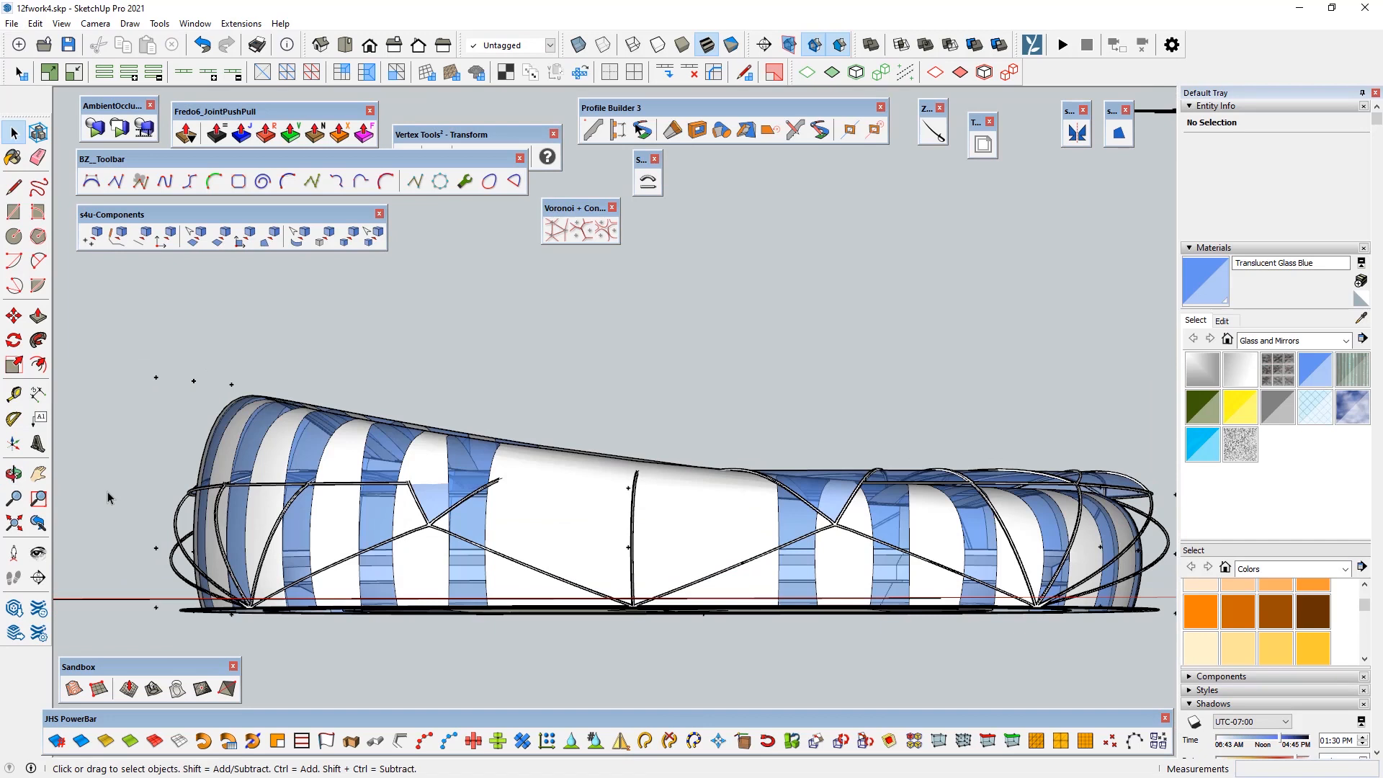
Step: Apply a 3 × 3 × 3 FFD lattice to the ring pattern group in its place around the shell
{"action": "double_click", "coordinate": [176, 524]}
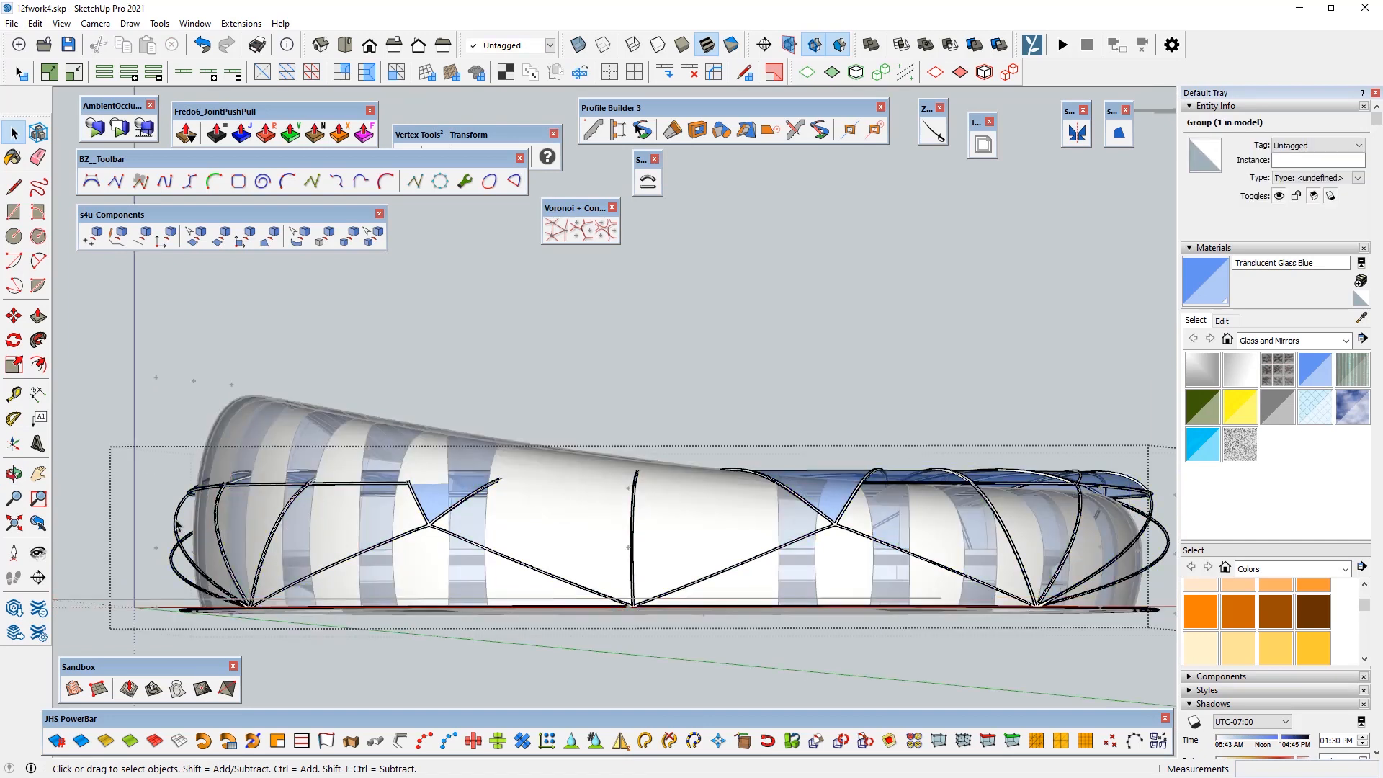
{"action": "middle_click_drag", "start_coordinate": [163, 517], "coordinate": [211, 516]}
{"action": "left_click", "coordinate": [184, 504]}
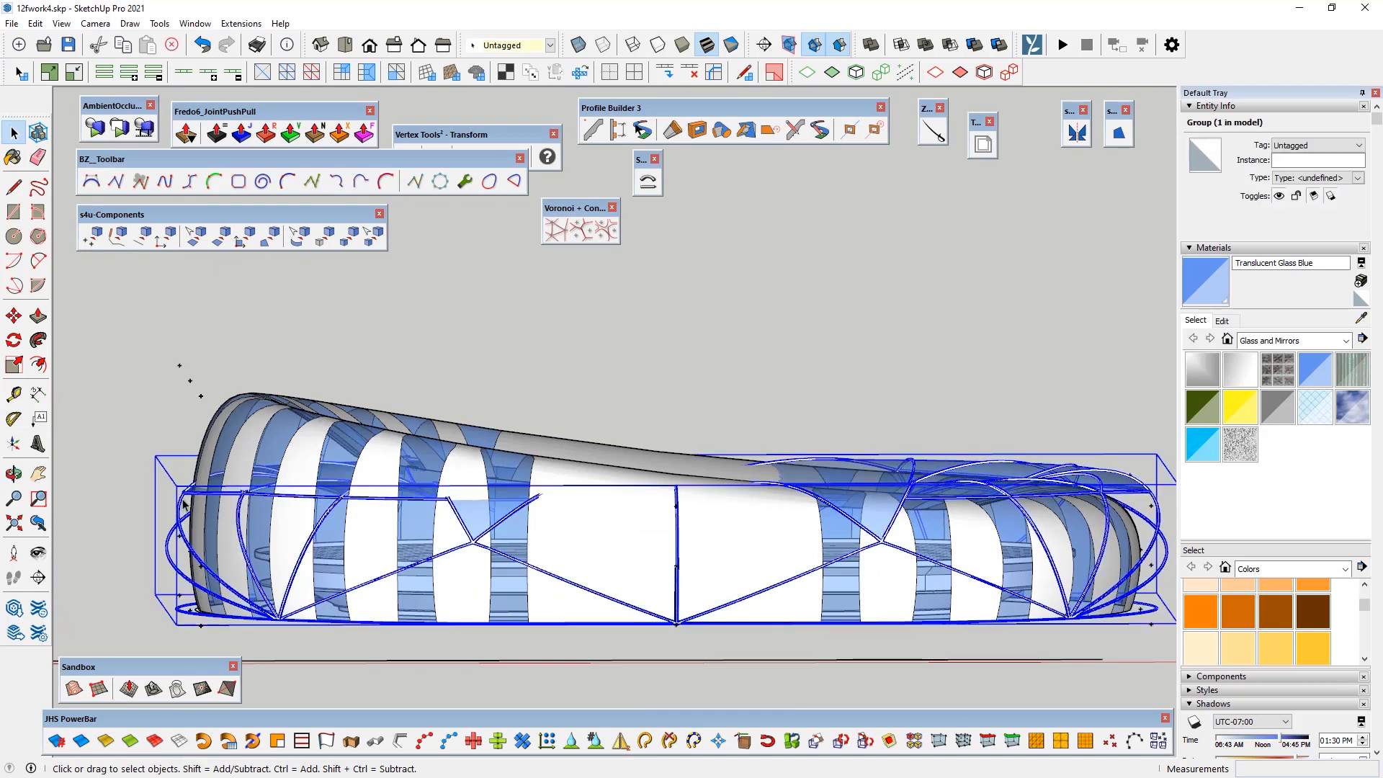
{"action": "right_click", "coordinate": [184, 504]}
{"action": "mouse_move", "coordinate": [237, 598]}
{"action": "left_click", "coordinate": [374, 599]}
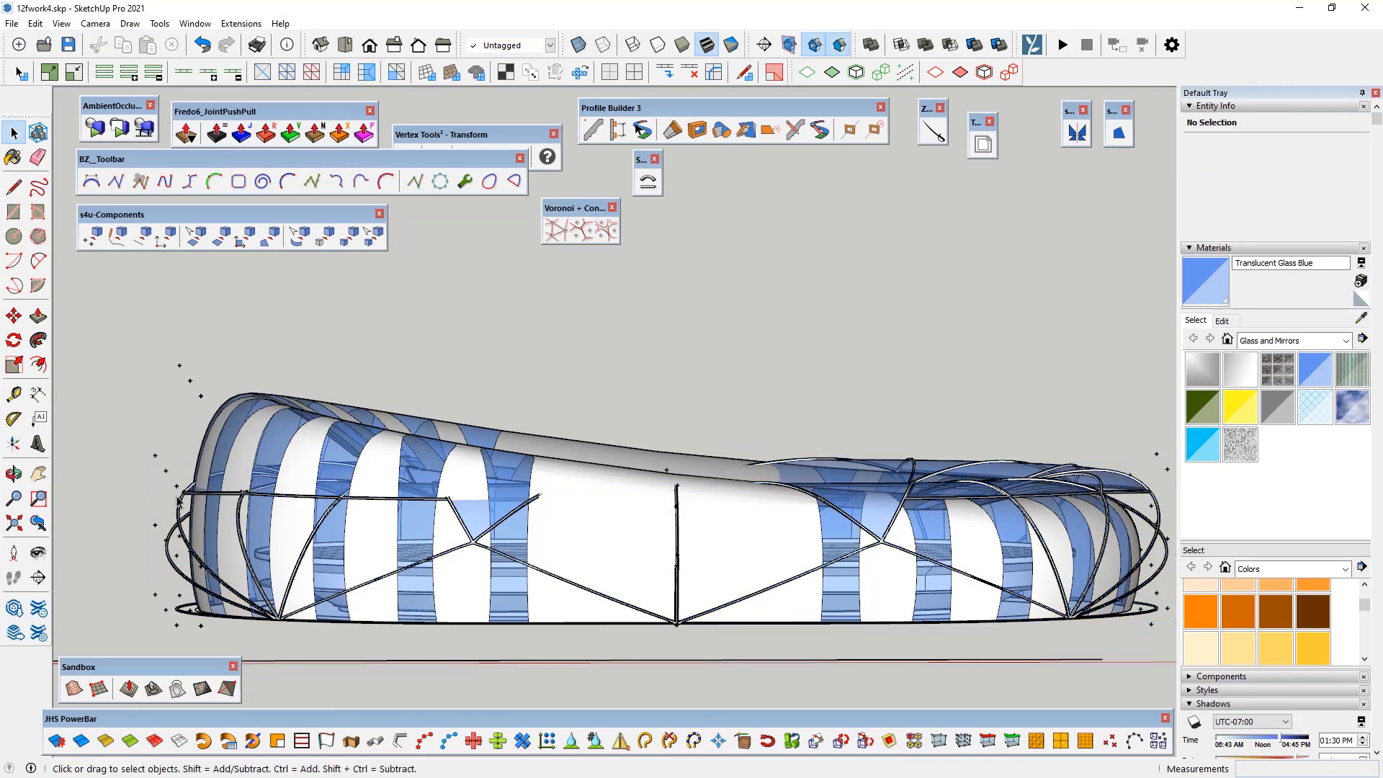
Step: Raise the ring lattice's three upper points at the shell's high end about 22414 mm, level with the shell's raised lattice points
{"action": "left_click_drag", "start_coordinate": [185, 501], "coordinate": [186, 501]}
{"action": "middle_click_drag", "start_coordinate": [126, 481], "coordinate": [102, 435]}
{"action": "key", "text": "F3"}
{"action": "scroll", "coordinate": [216, 443], "scroll_direction": "down", "scroll_amount": 3}
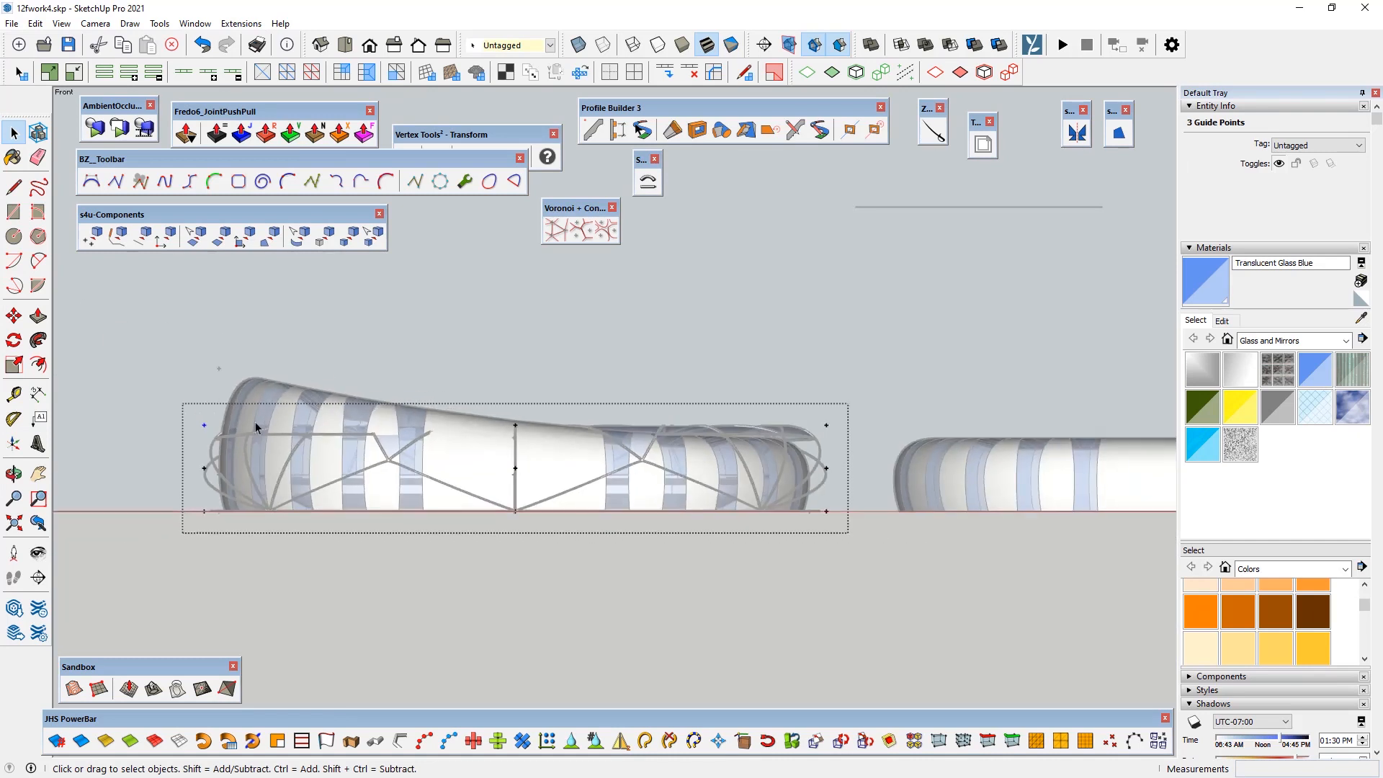
{"action": "scroll", "coordinate": [204, 414], "scroll_direction": "up", "scroll_amount": 4}
{"action": "left_click", "coordinate": [13, 315]}
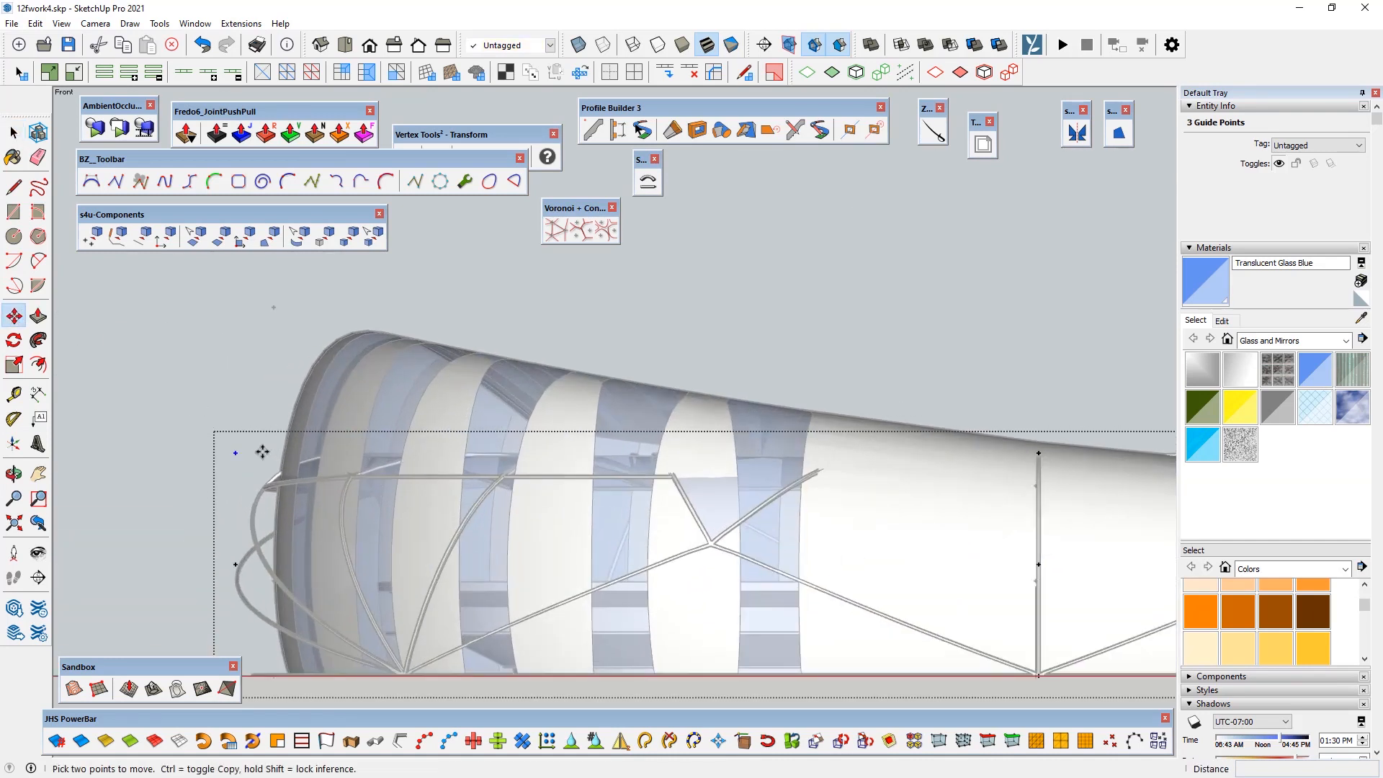
{"action": "left_click", "coordinate": [237, 452]}
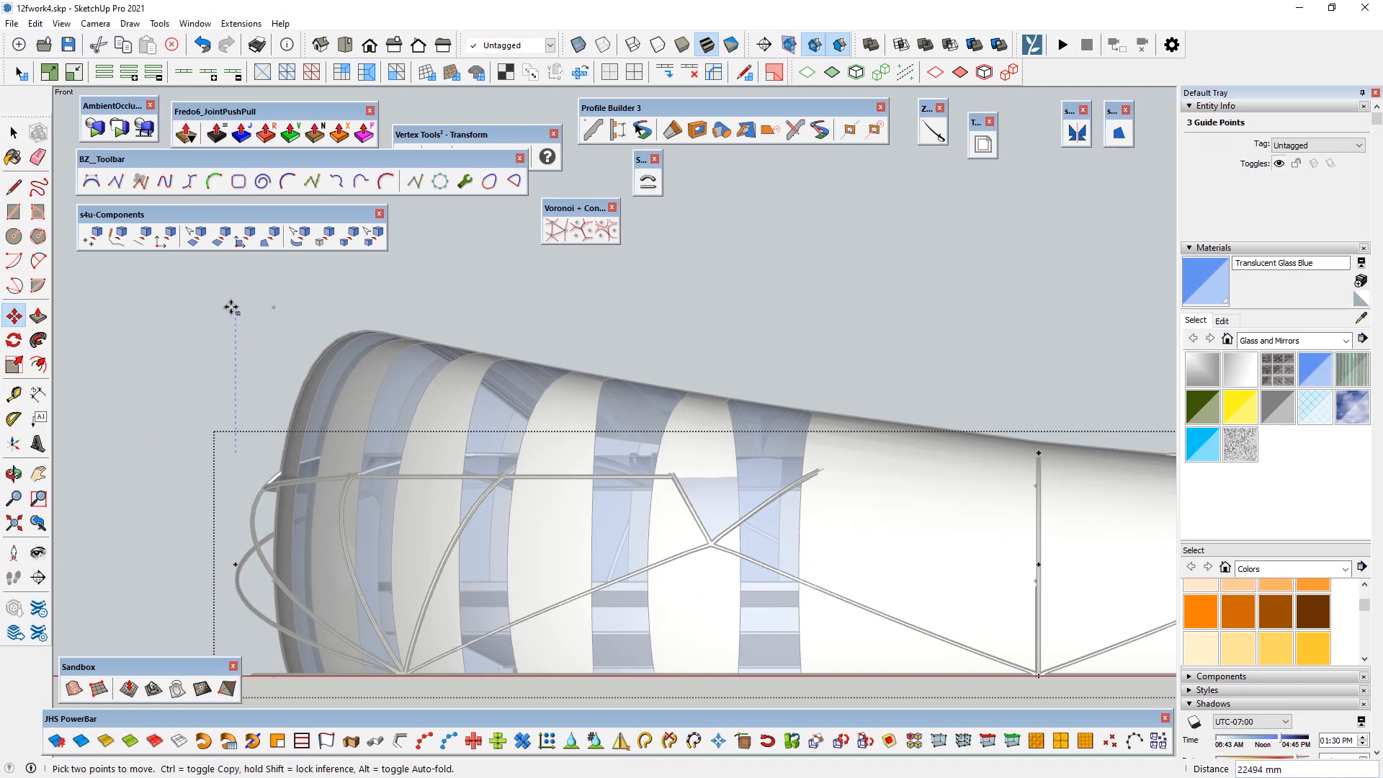
{"action": "left_click", "coordinate": [274, 308]}
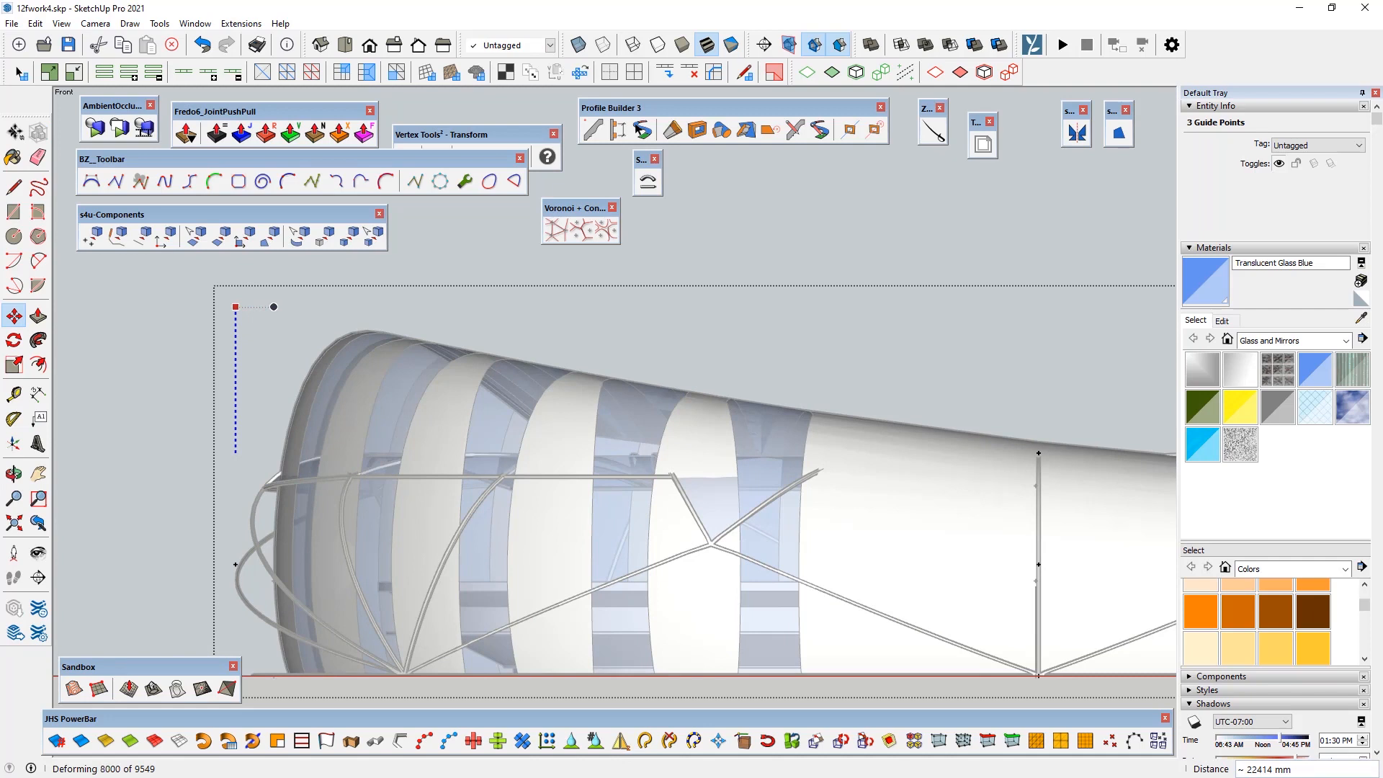
Step: Raise the same three upper ring lattice points vertically by about another 9516 mm
{"action": "middle_click_drag", "start_coordinate": [167, 410], "coordinate": [216, 321]}
{"action": "double_click", "coordinate": [218, 328]}
{"action": "left_click_drag", "start_coordinate": [213, 332], "coordinate": [250, 305]}
{"action": "left_click", "coordinate": [14, 316]}
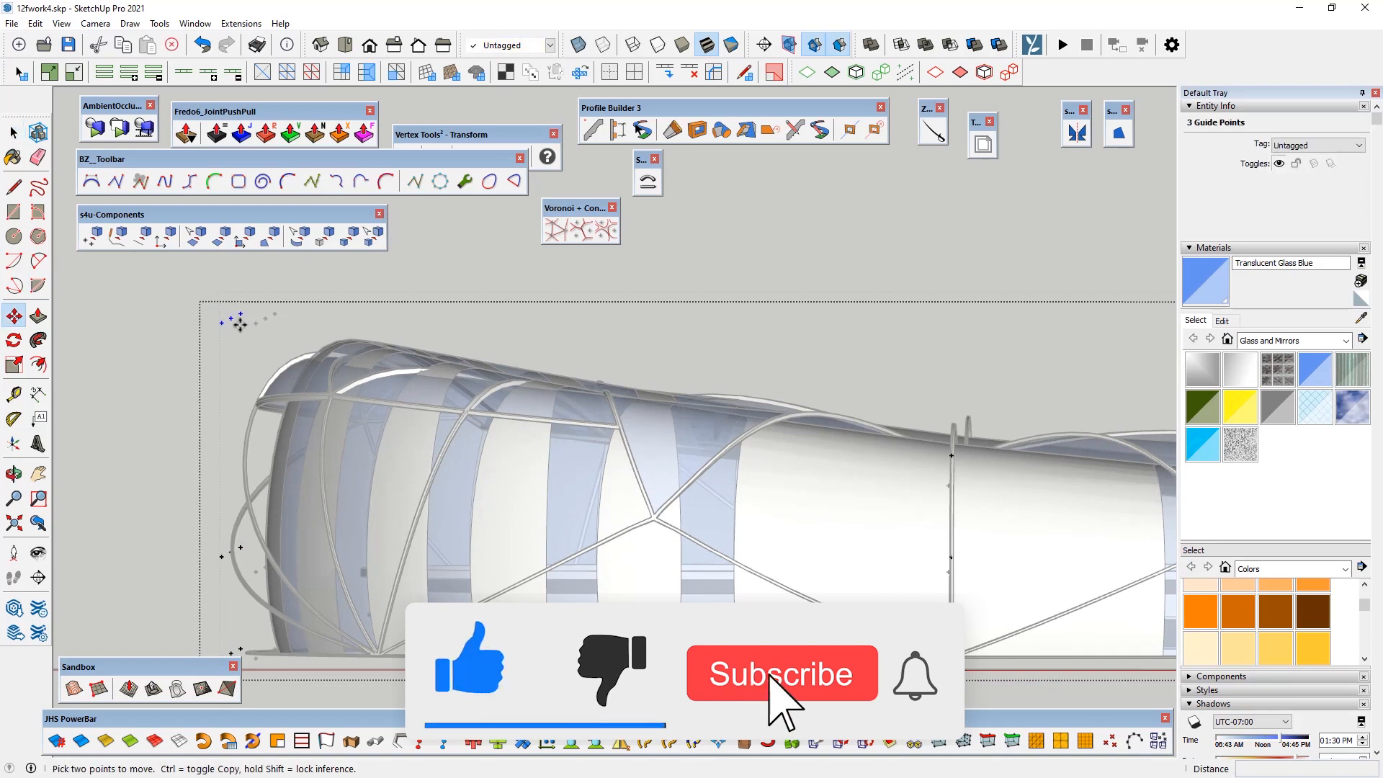
{"action": "left_click", "coordinate": [231, 317]}
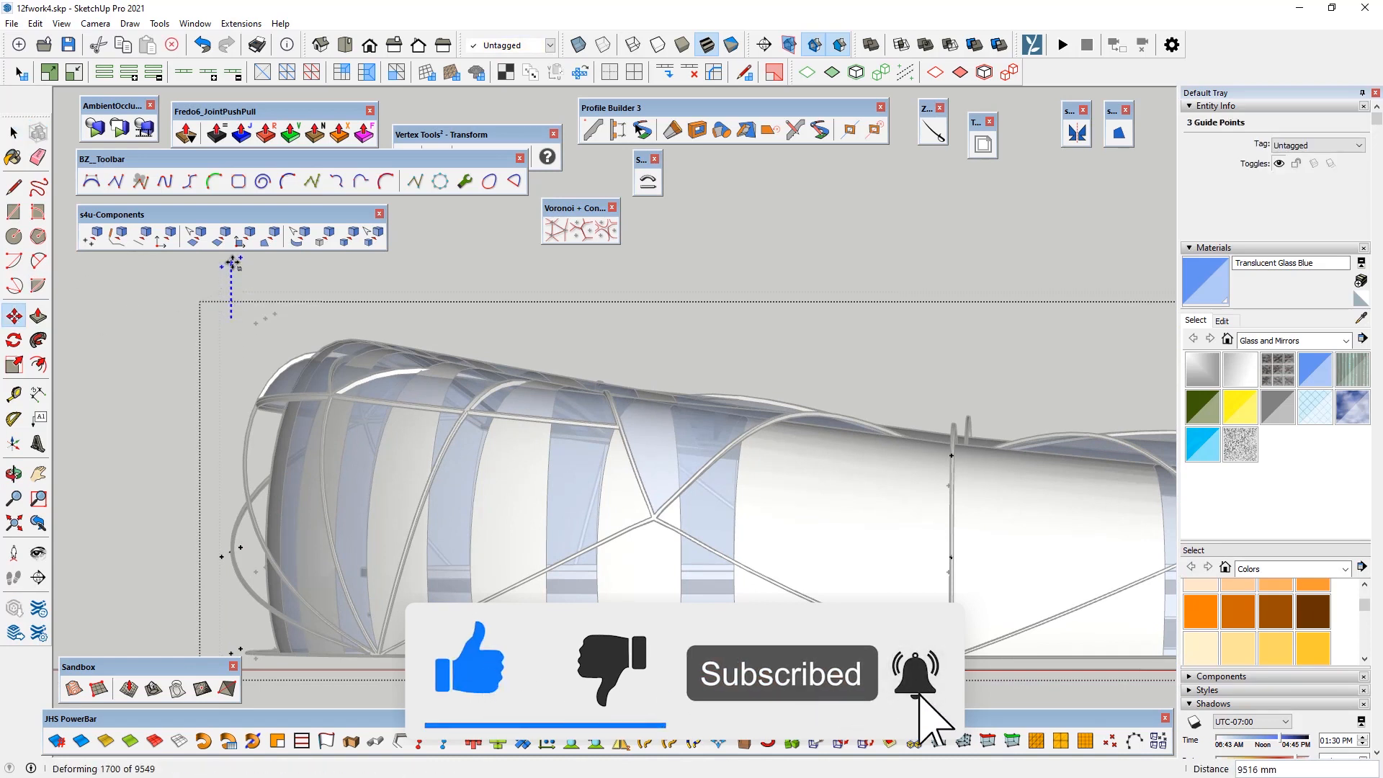